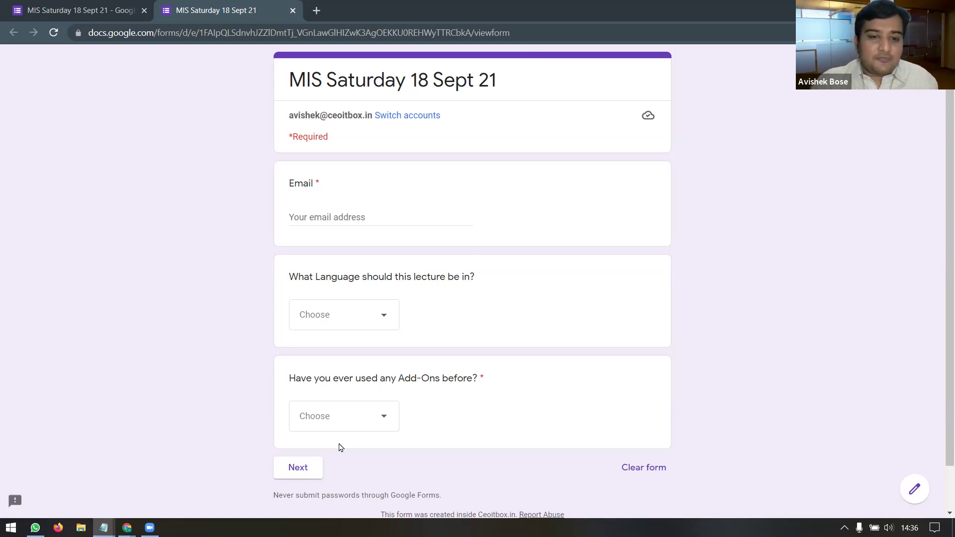
Step: Check the Add-Ons answer choices on the live form, then go back to the MIS Saturday 18 Sept 21 form editor
click(381, 417)
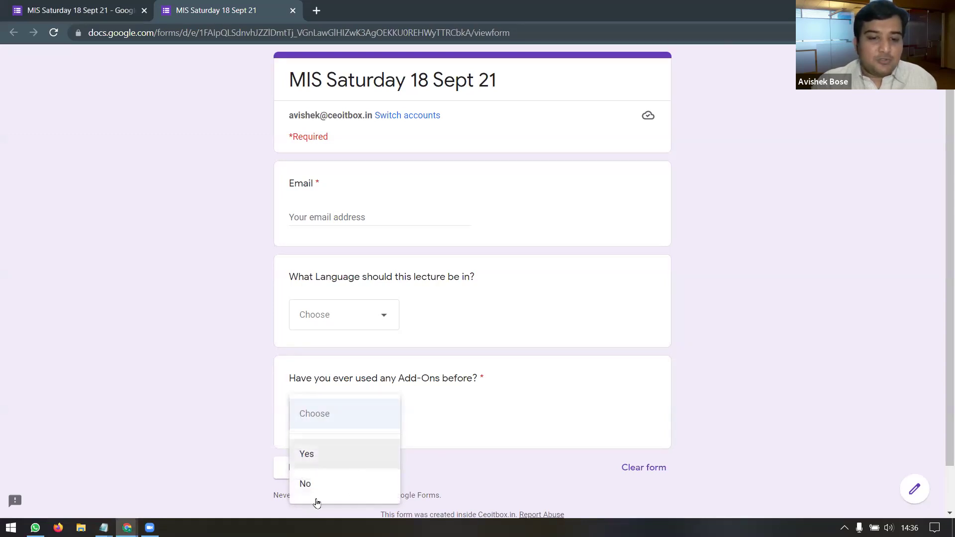
click(443, 469)
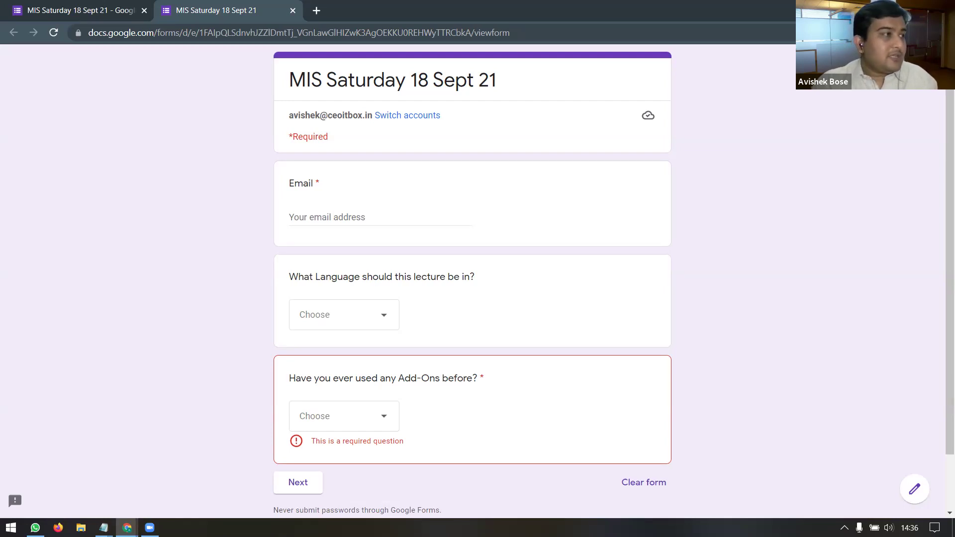
click(36, 528)
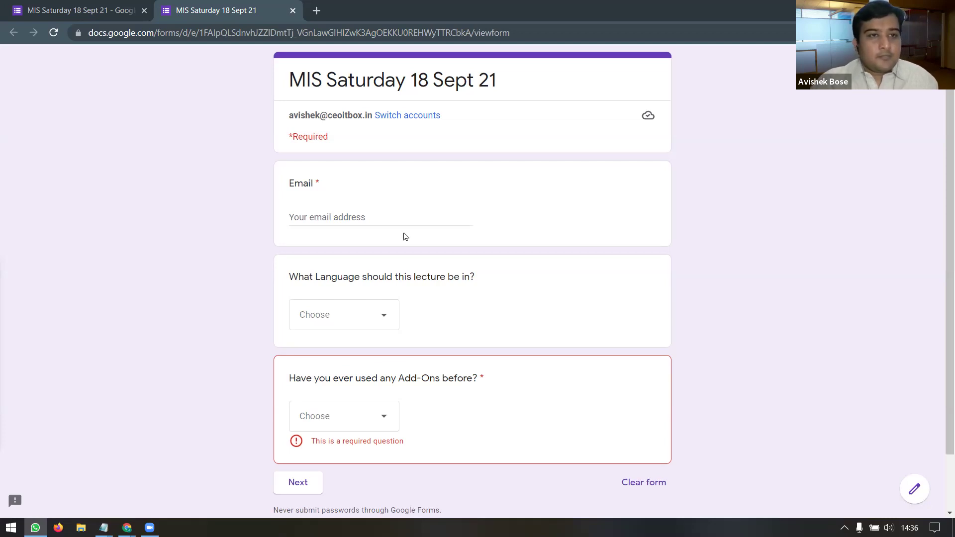
click(69, 13)
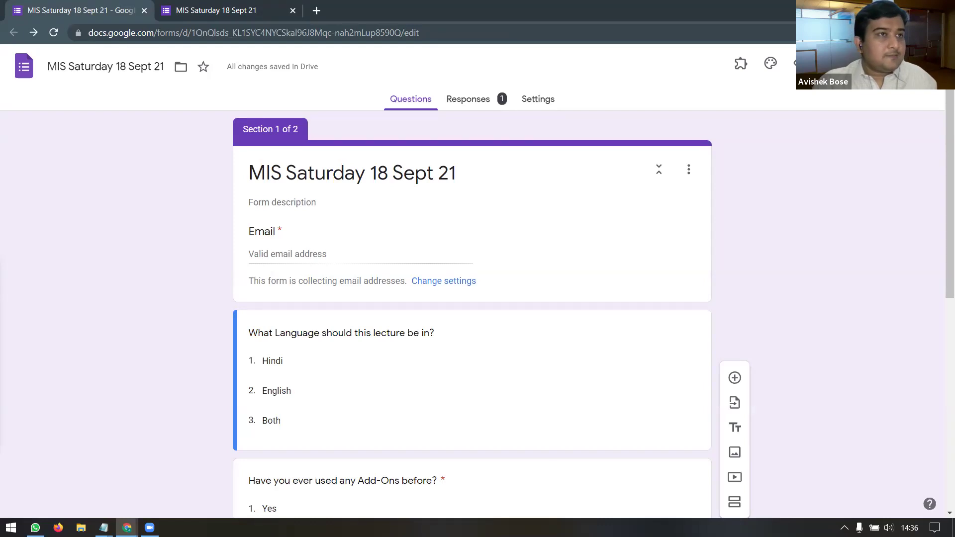
Step: Open the Responses summary and scroll through the 2-response pie charts, ending back at the top
click(471, 100)
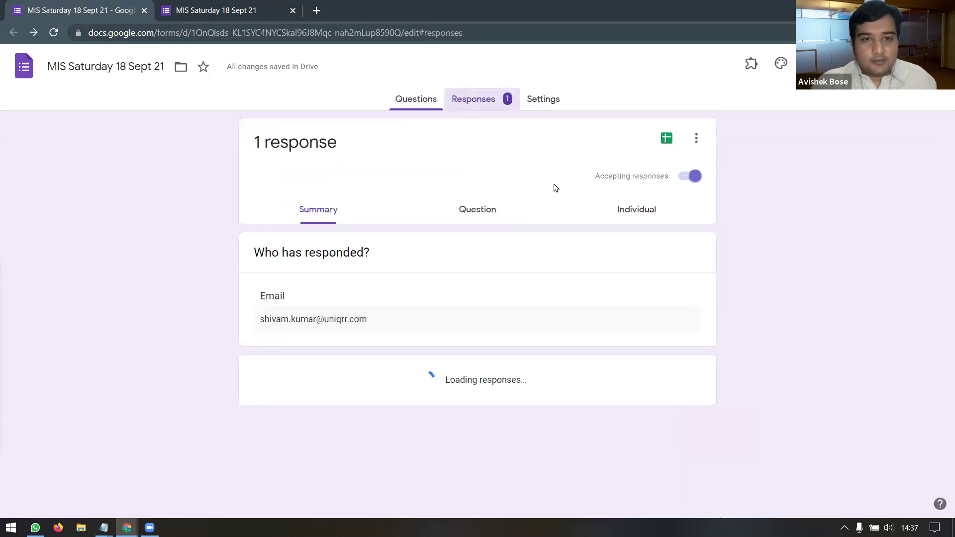
scroll(565, 250, down, 2)
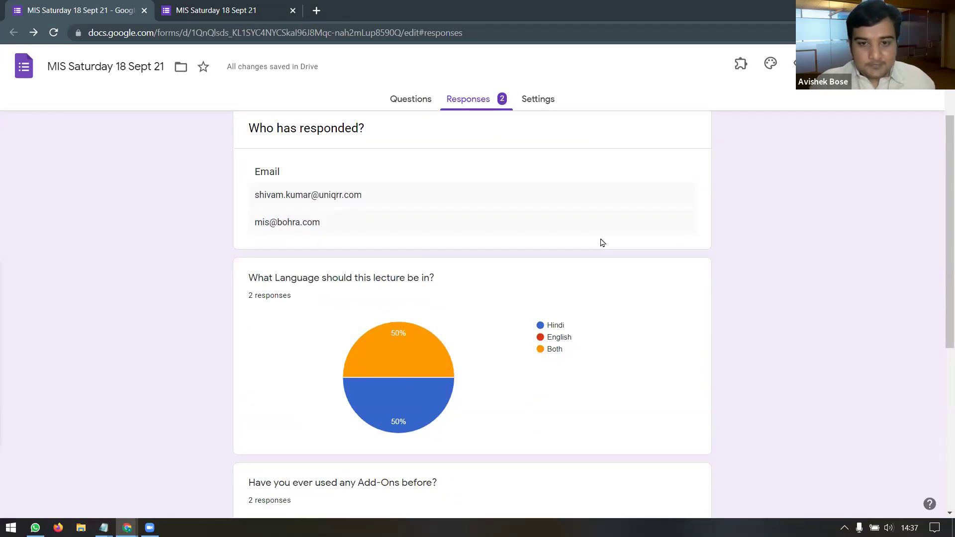
scroll(602, 243, down, 5)
scroll(602, 242, up, 3)
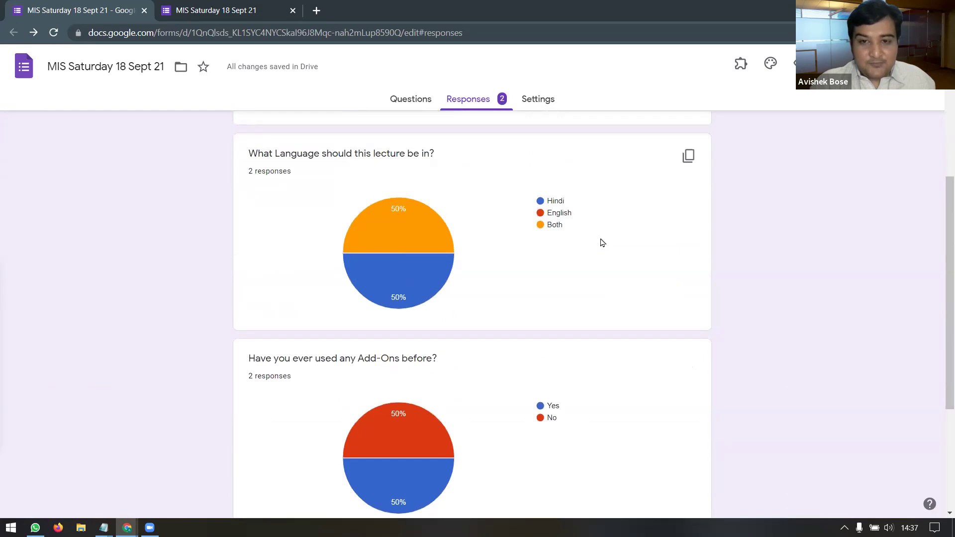
scroll(586, 244, down, 1)
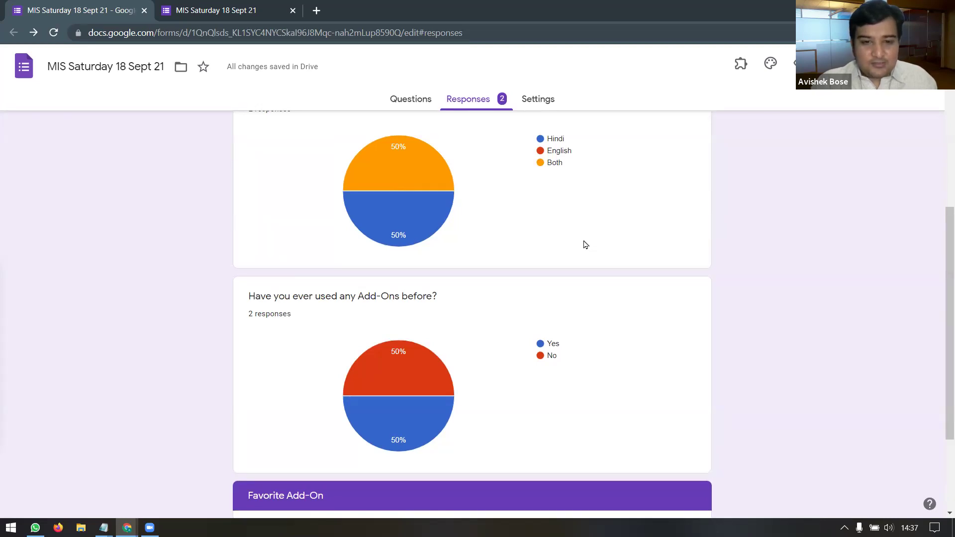
scroll(585, 244, down, 2)
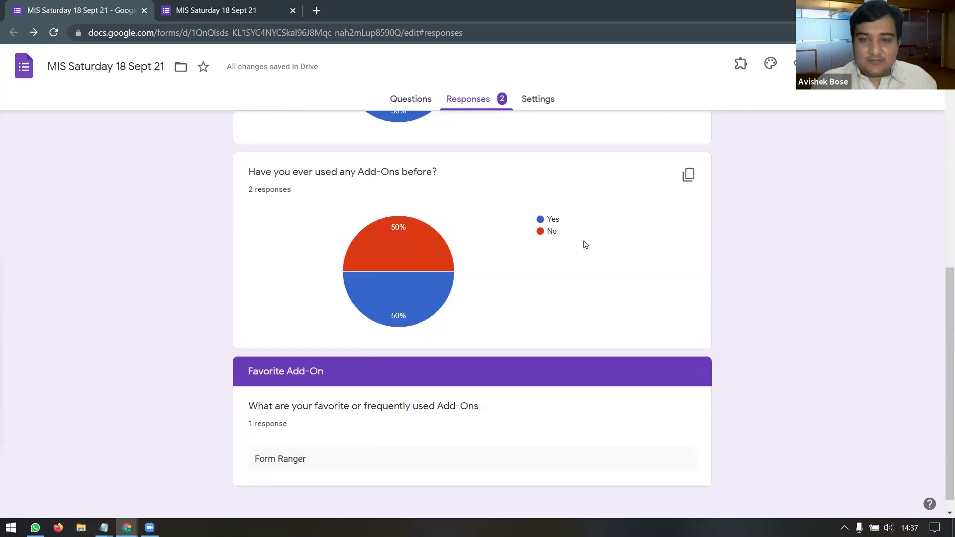
scroll(586, 244, down, 1)
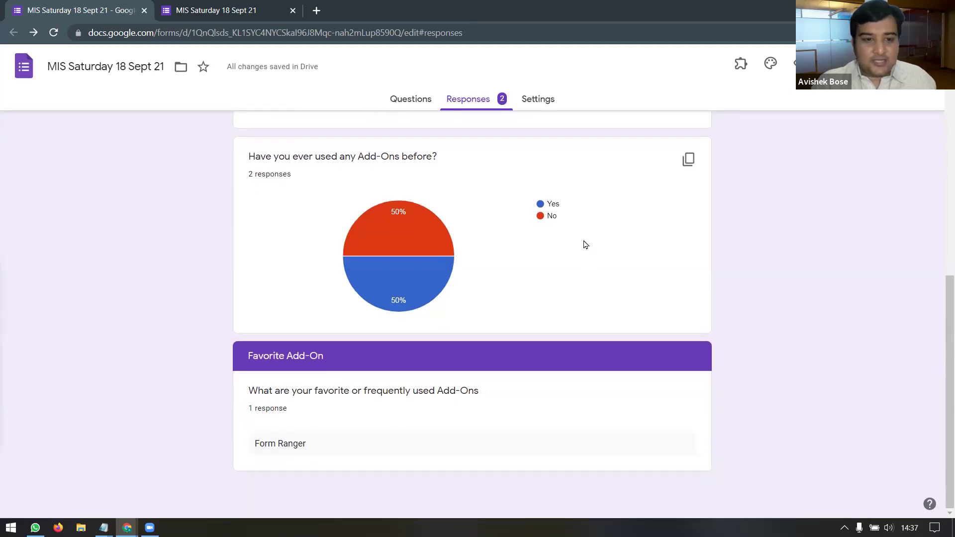
scroll(585, 244, up, 2)
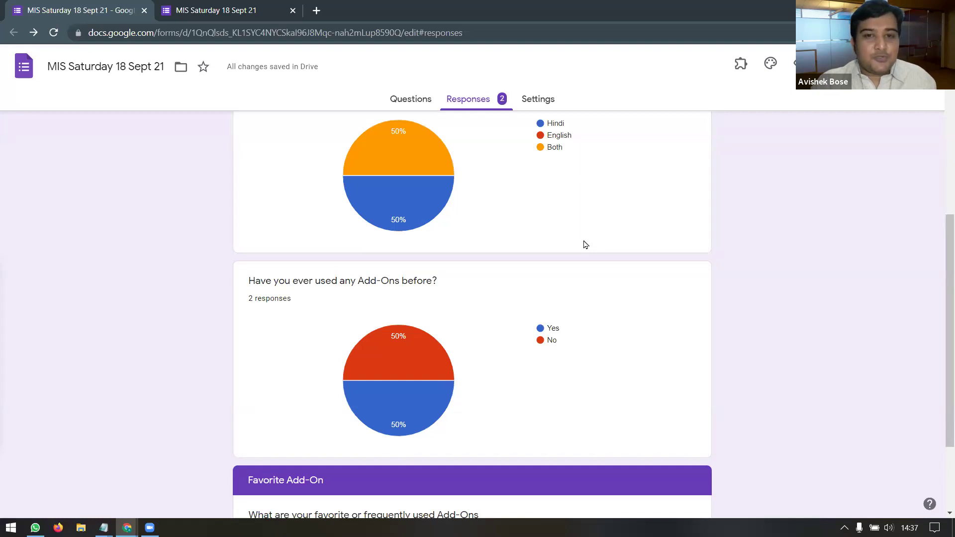
scroll(585, 244, up, 7)
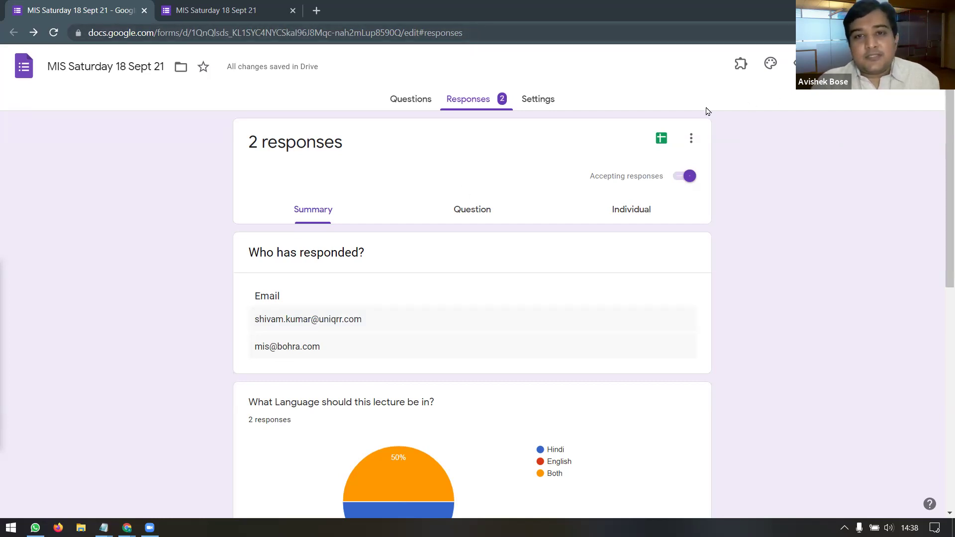
click(538, 99)
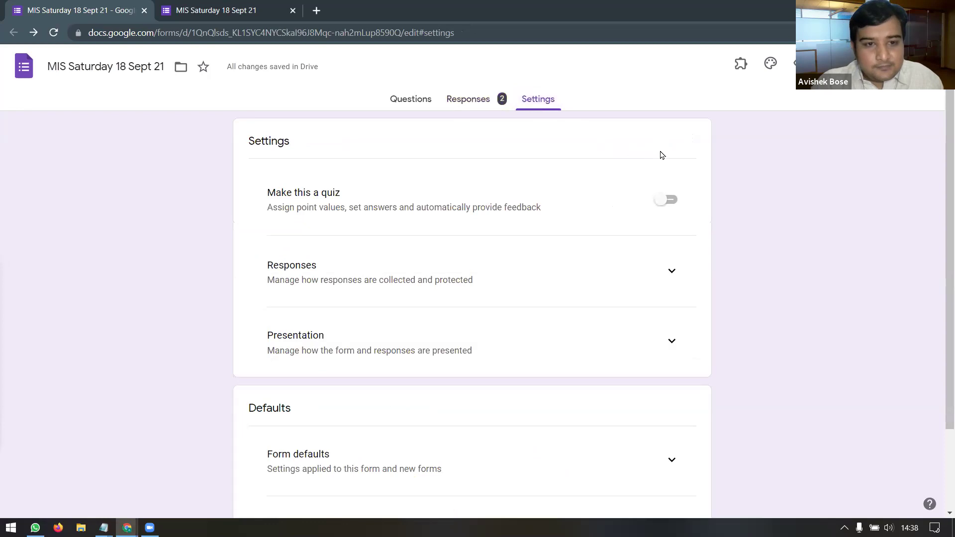
scroll(709, 157, down, 2)
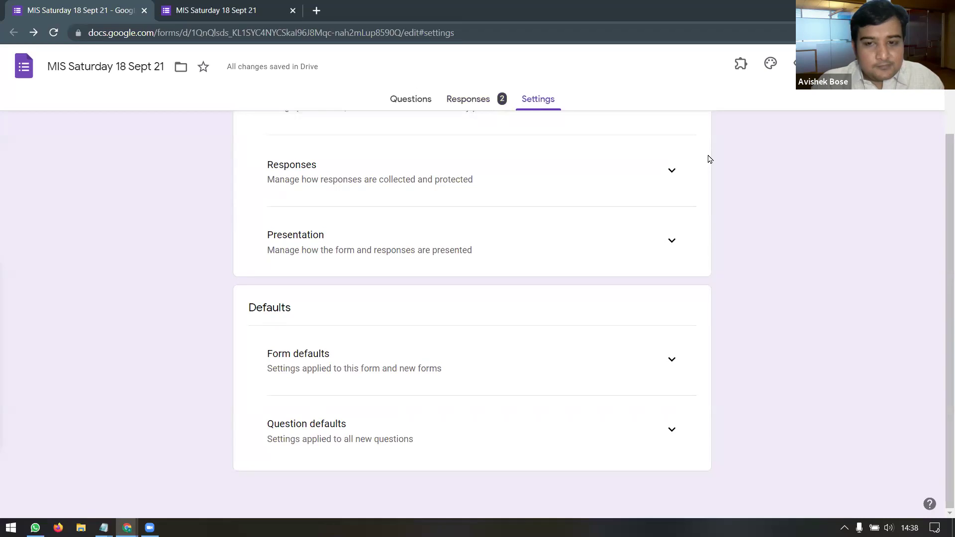
click(845, 66)
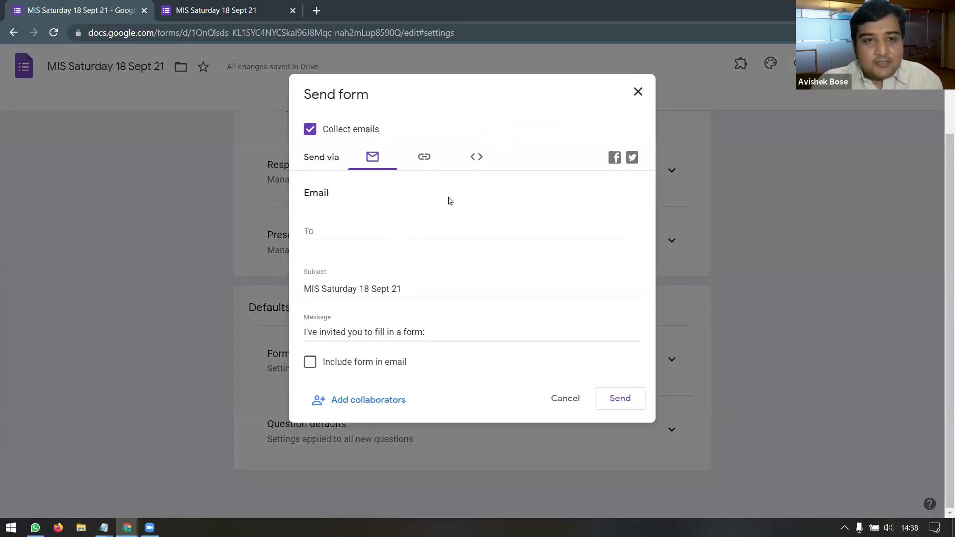
click(565, 397)
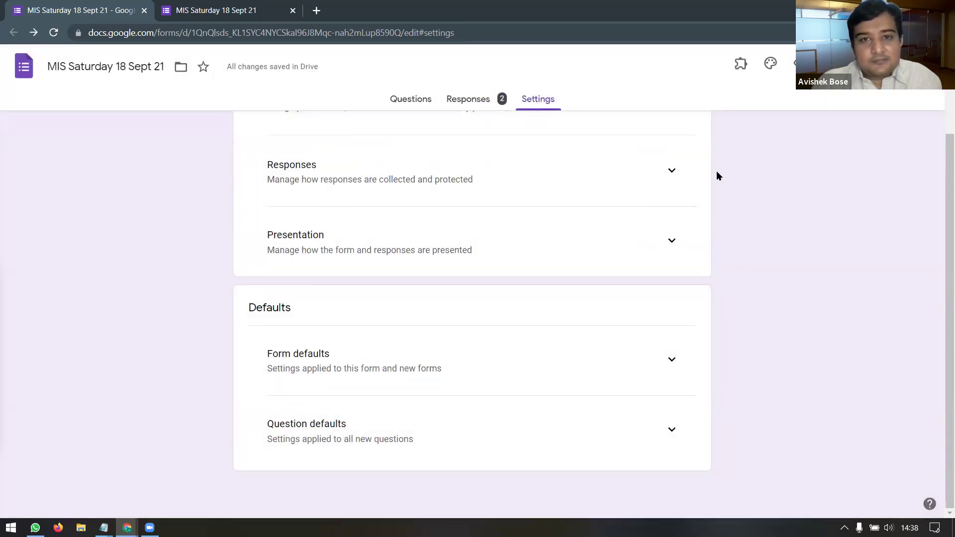
scroll(689, 196, up, 2)
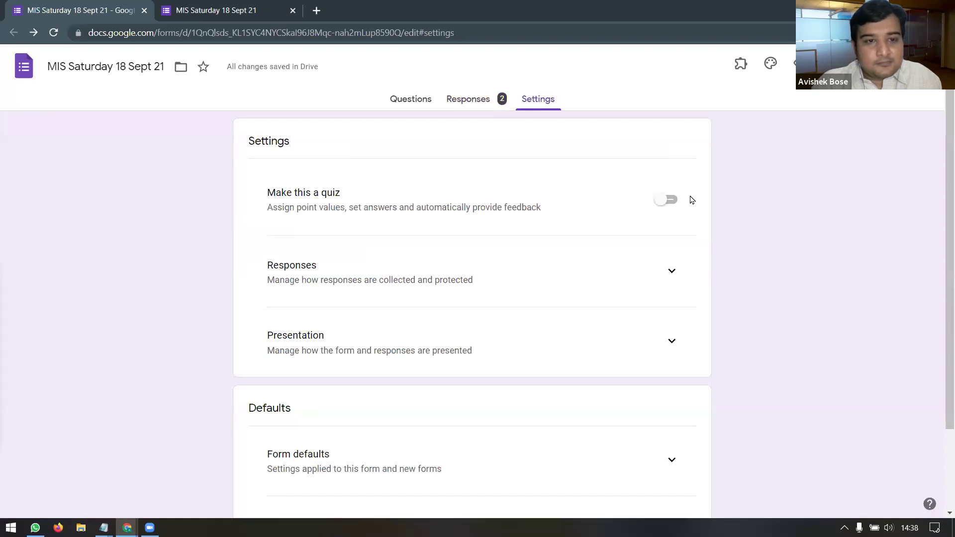
click(661, 281)
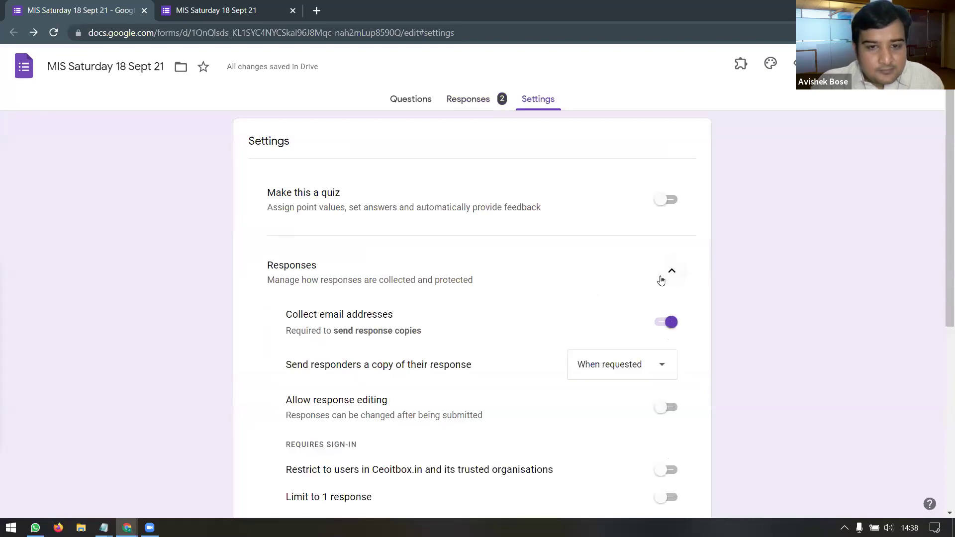
scroll(719, 278, down, 1)
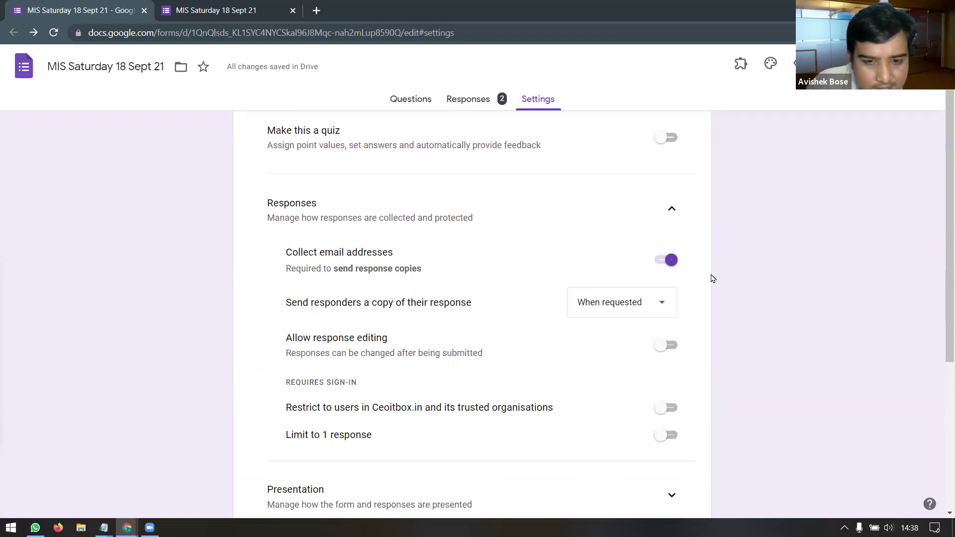
scroll(713, 278, down, 3)
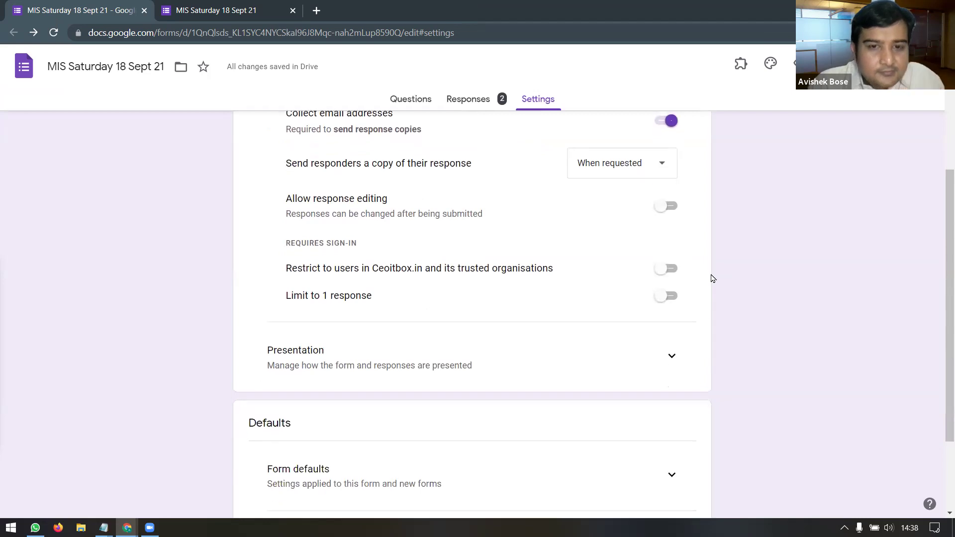
scroll(712, 278, up, 4)
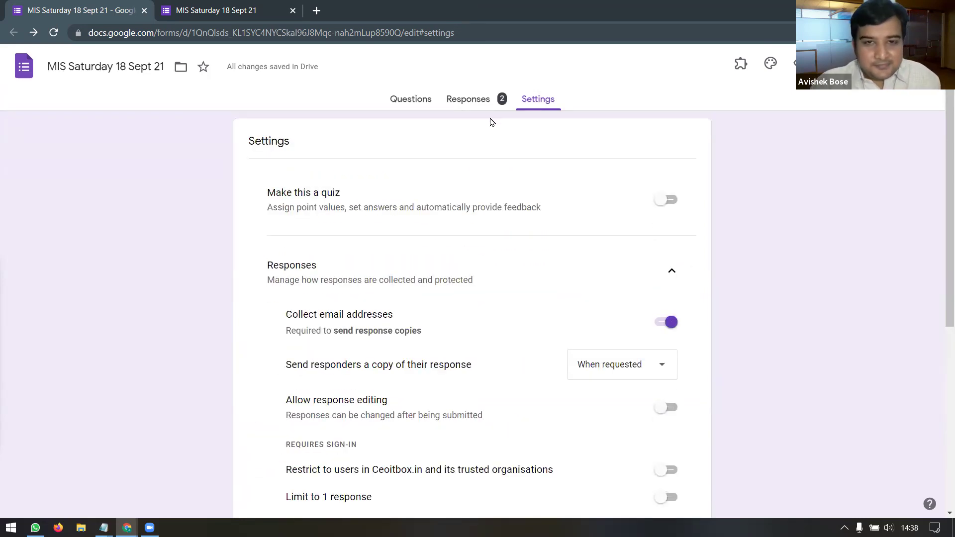
click(461, 102)
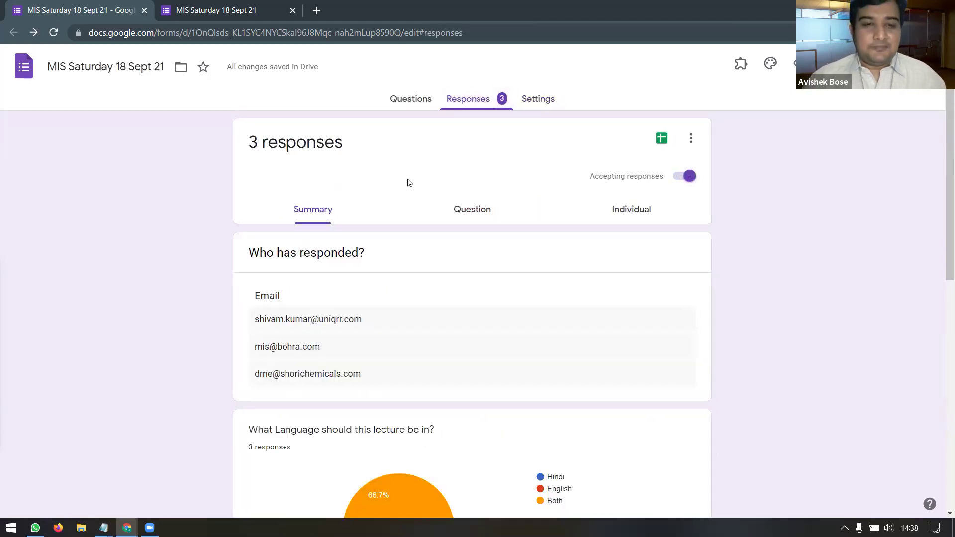
click(407, 102)
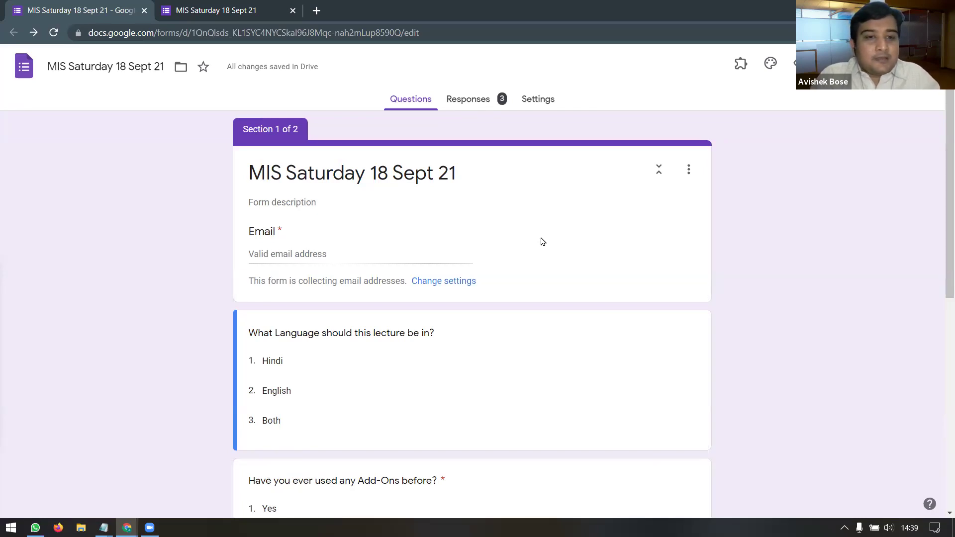
click(486, 103)
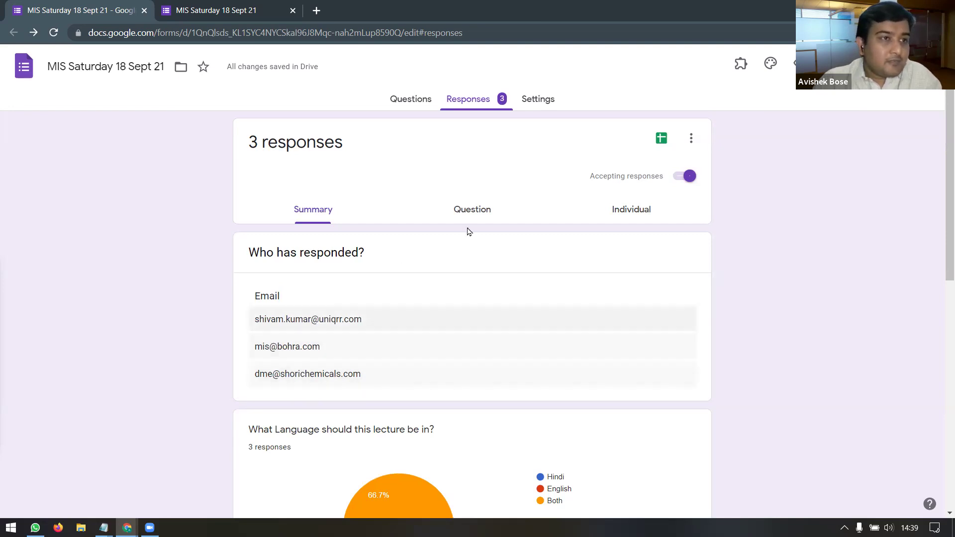
Step: Copy a shortened link to the form from the Send form dialog's link option
click(852, 65)
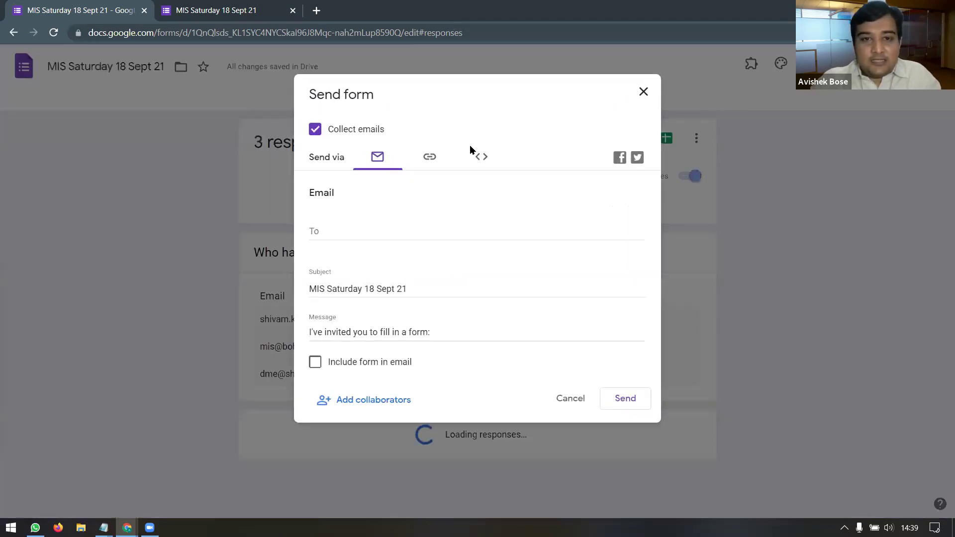
click(429, 160)
click(316, 237)
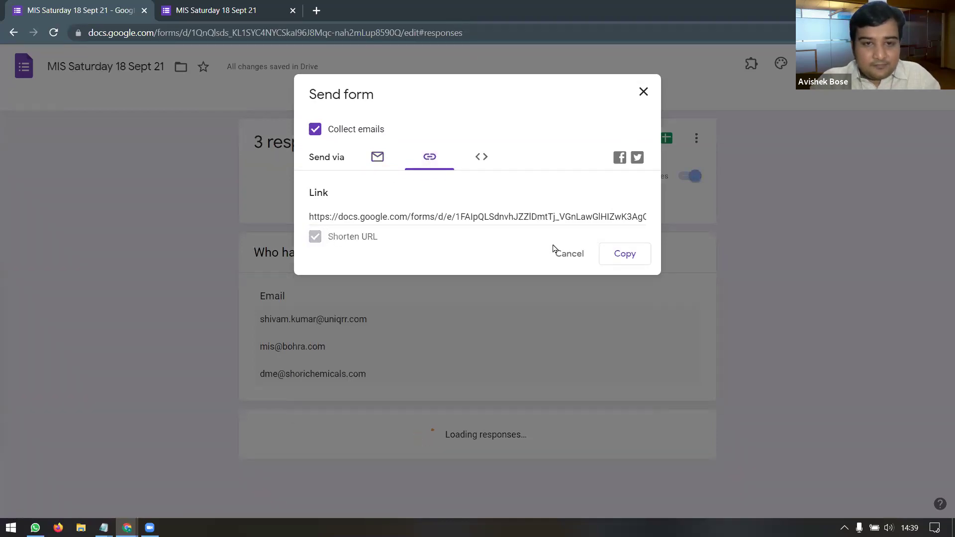
click(631, 255)
click(645, 92)
Step: Reopen the send options and copy the shortened forms.gle link again before closing
key(alt+Right)
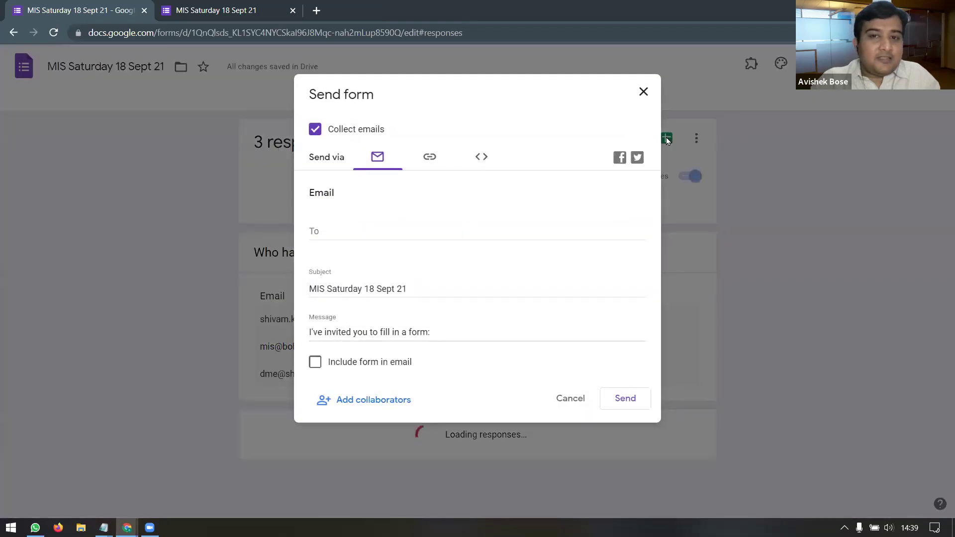
click(644, 93)
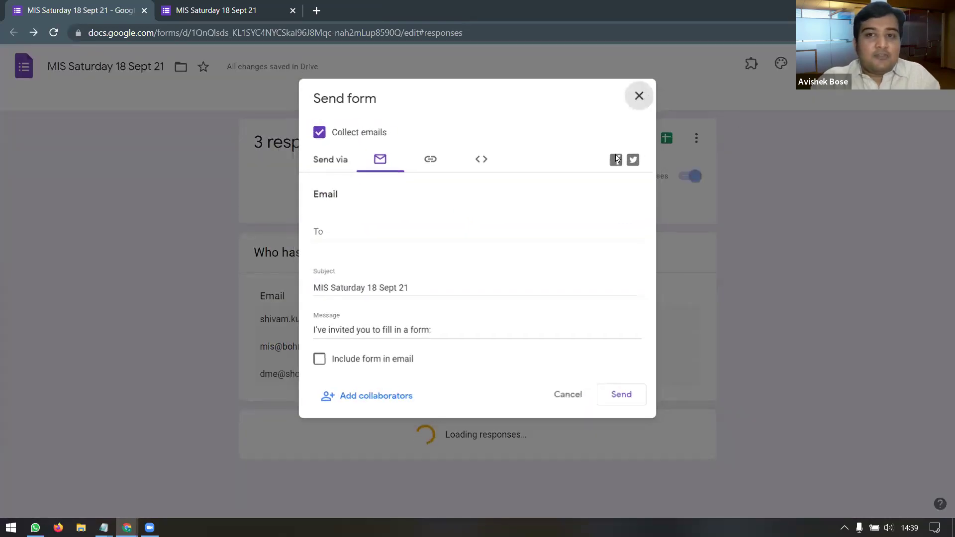
key(alt+Right)
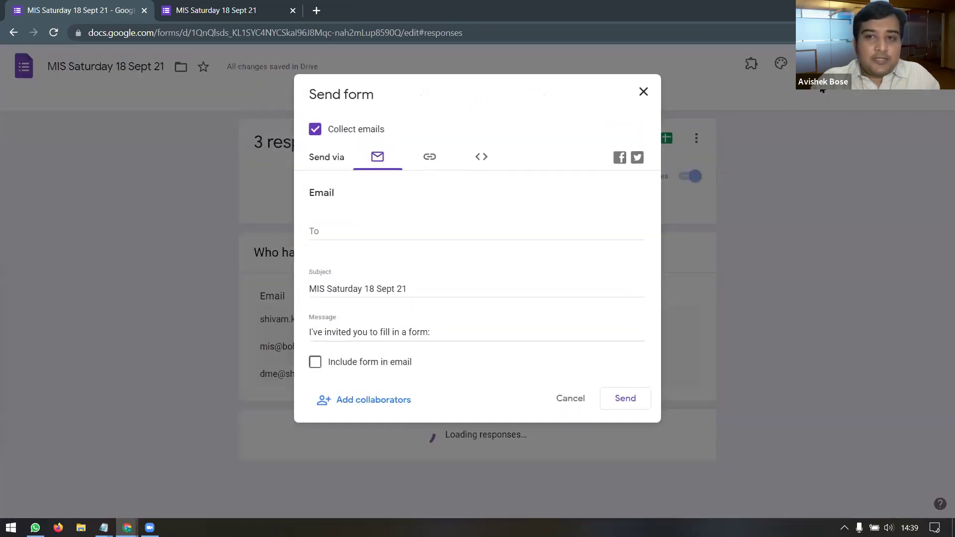
click(430, 158)
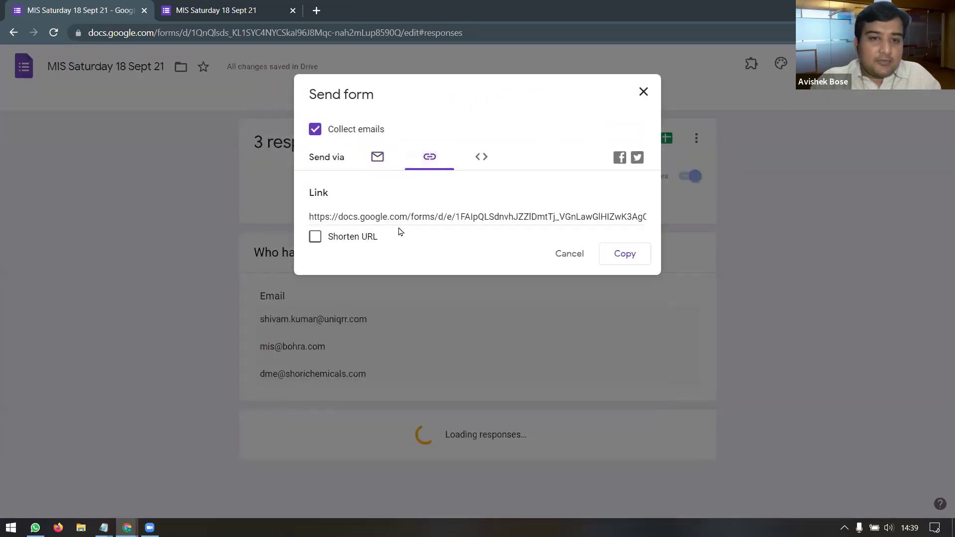
click(463, 218)
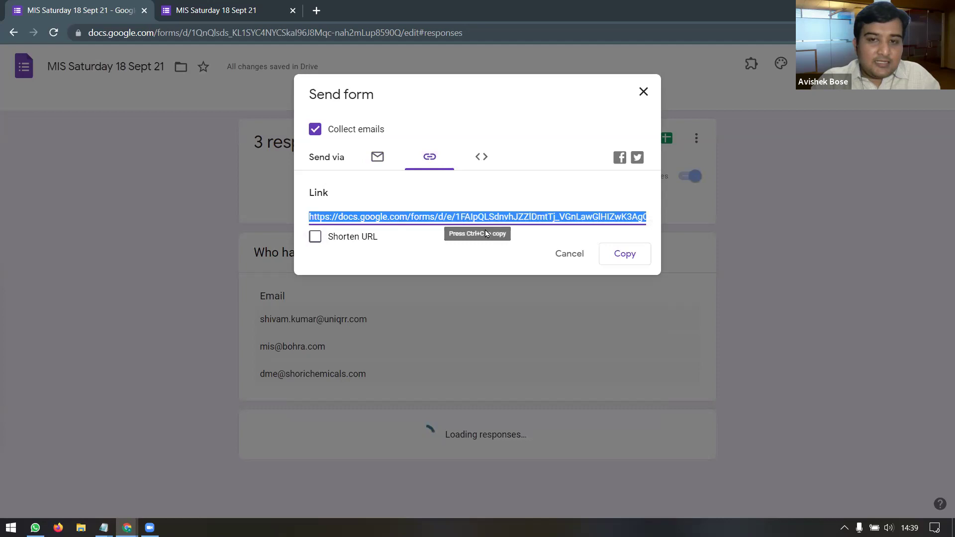
click(315, 237)
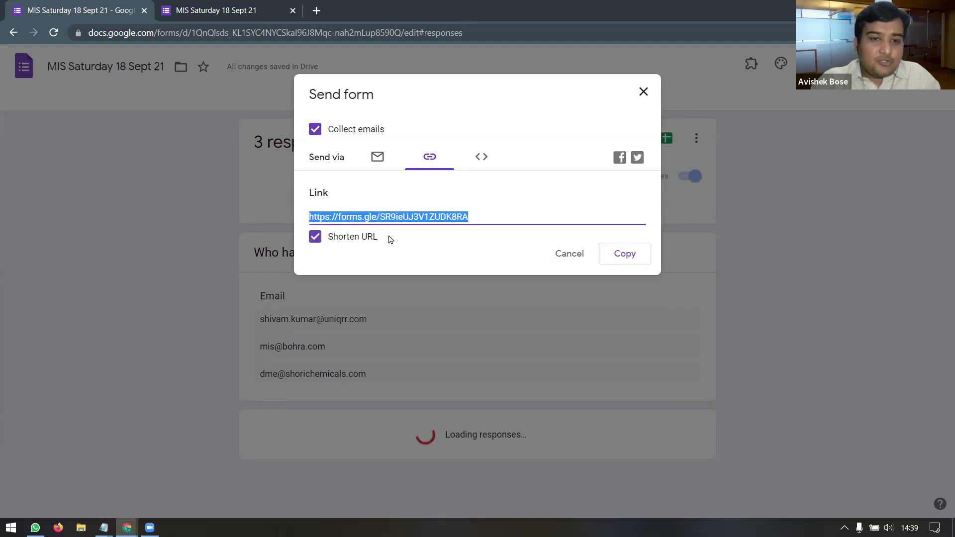
click(624, 254)
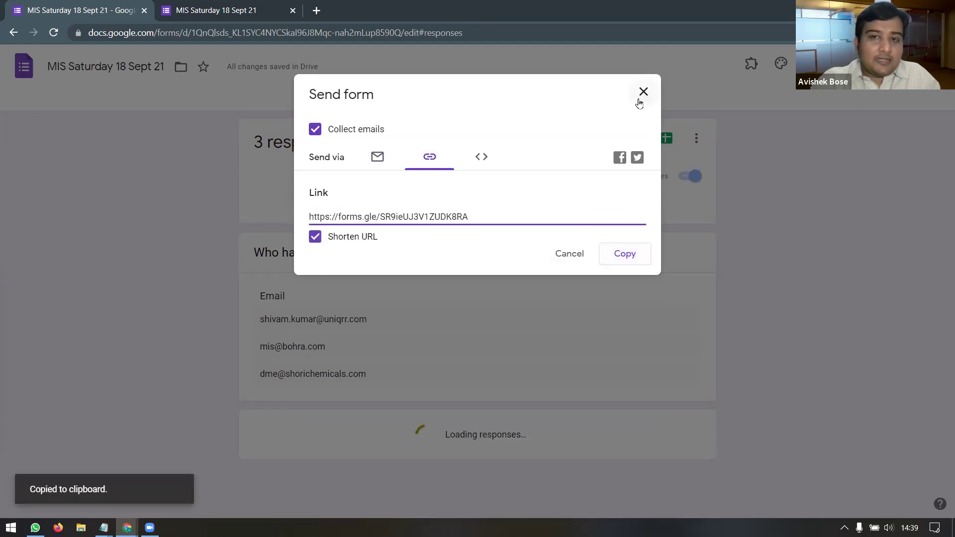
click(641, 100)
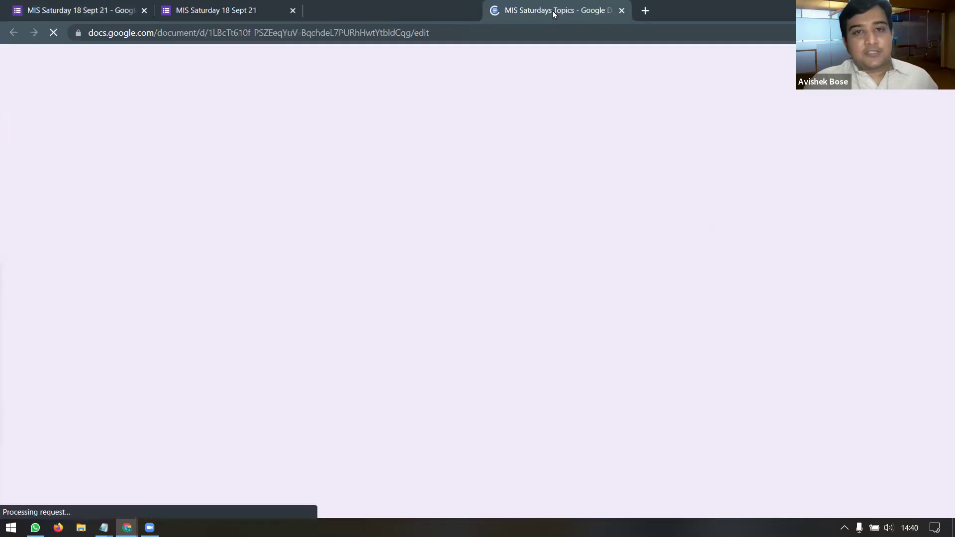
Step: Open the MIS Saturdays Topics document and select its list of session entries
drag(554, 11, 541, 19)
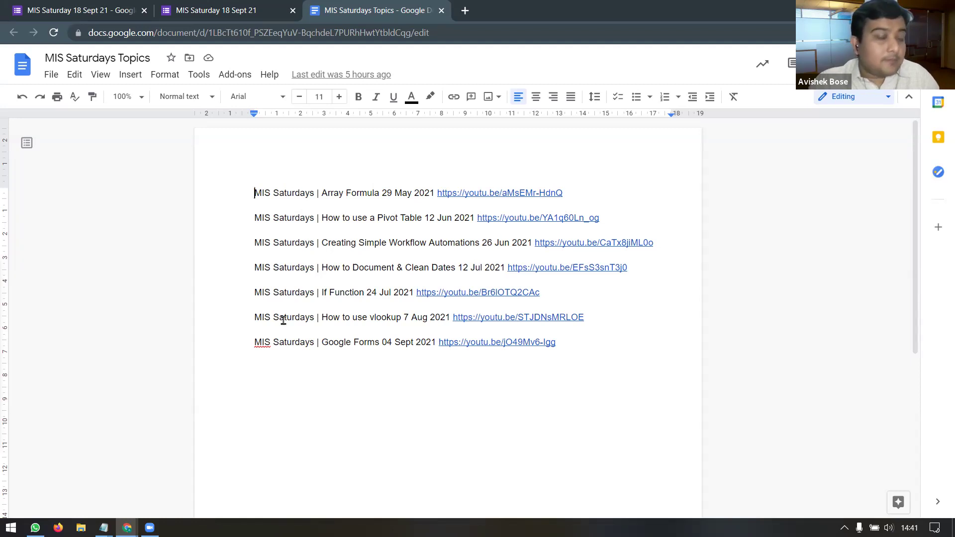
drag(254, 193, 631, 356)
click(634, 358)
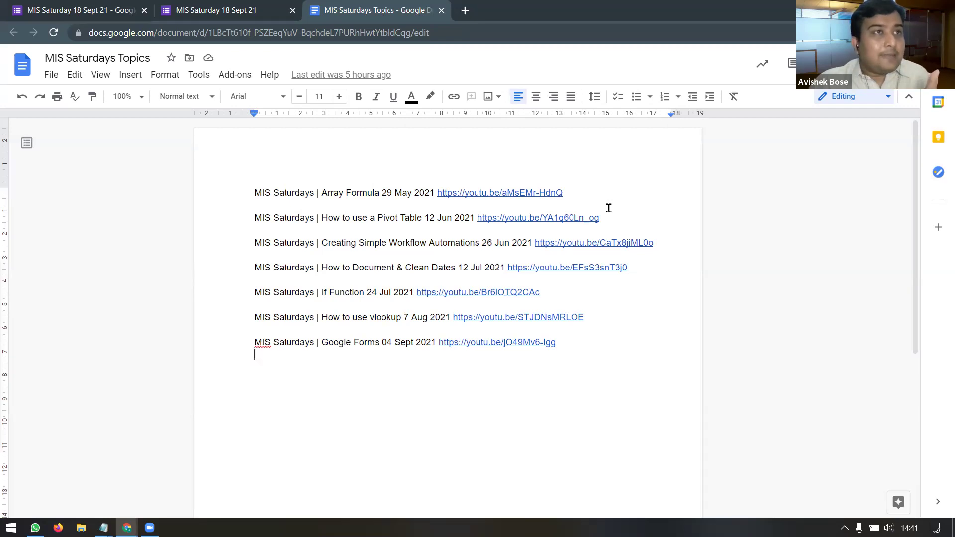
Step: Highlight the Array Formula and How to use a Pivot Table topics, then go to the vlookup entry
drag(321, 193, 381, 193)
drag(321, 217, 425, 219)
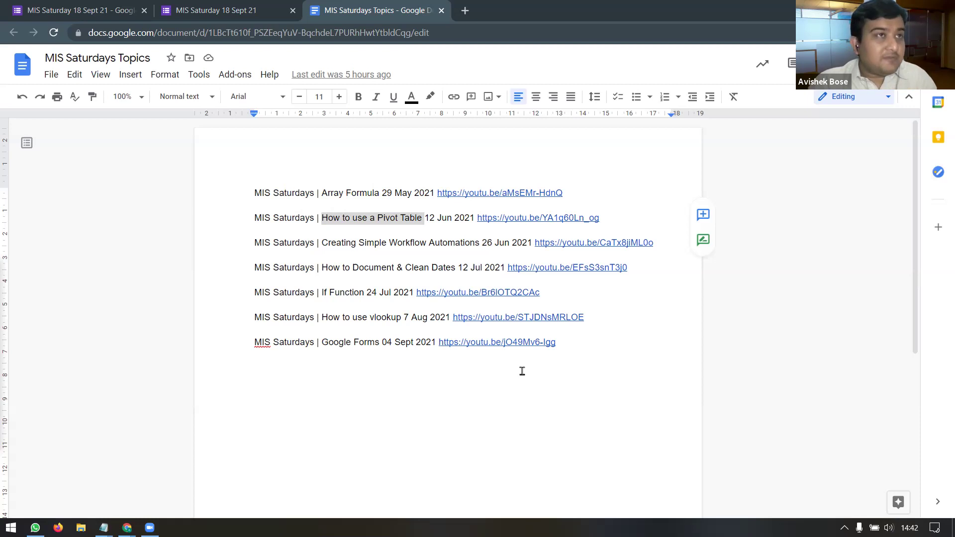
click(527, 374)
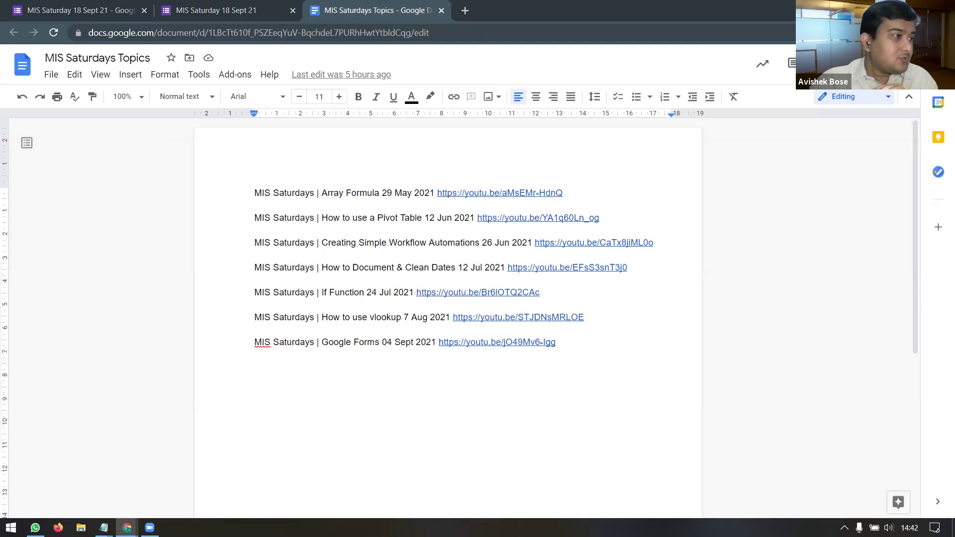
key(alt+Tab)
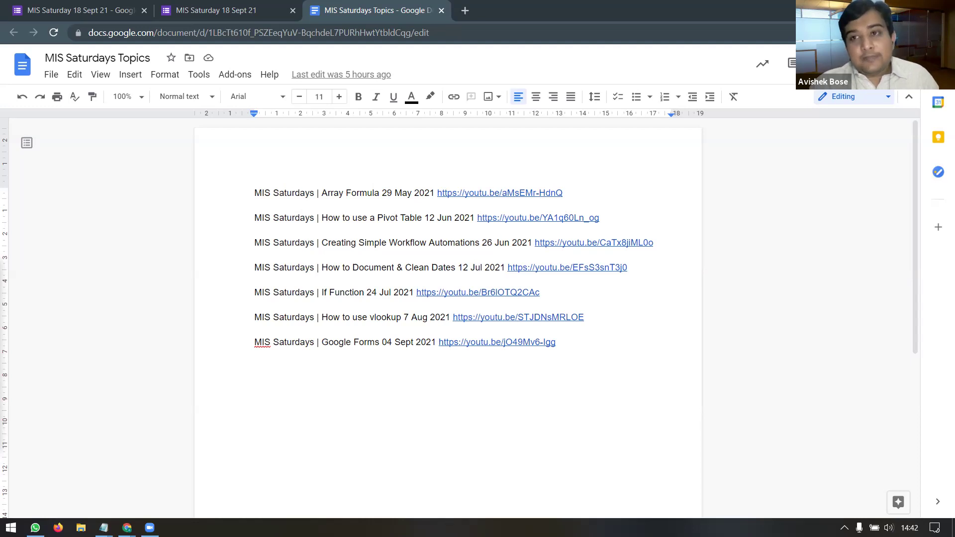
click(377, 343)
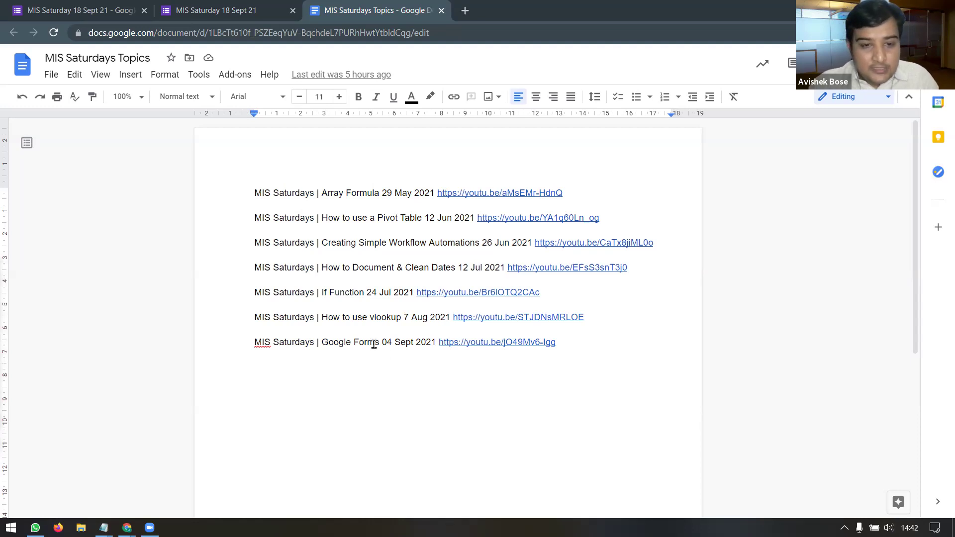
click(392, 317)
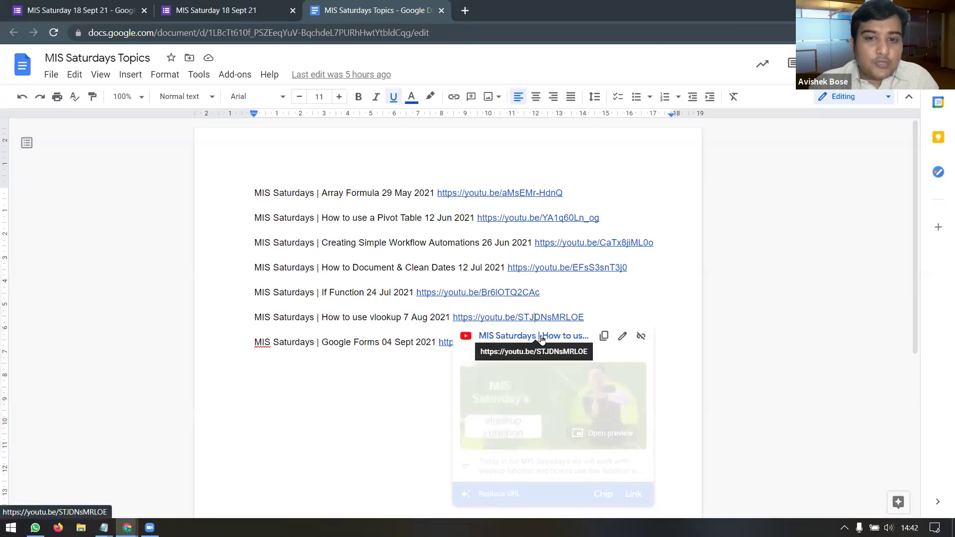
click(545, 344)
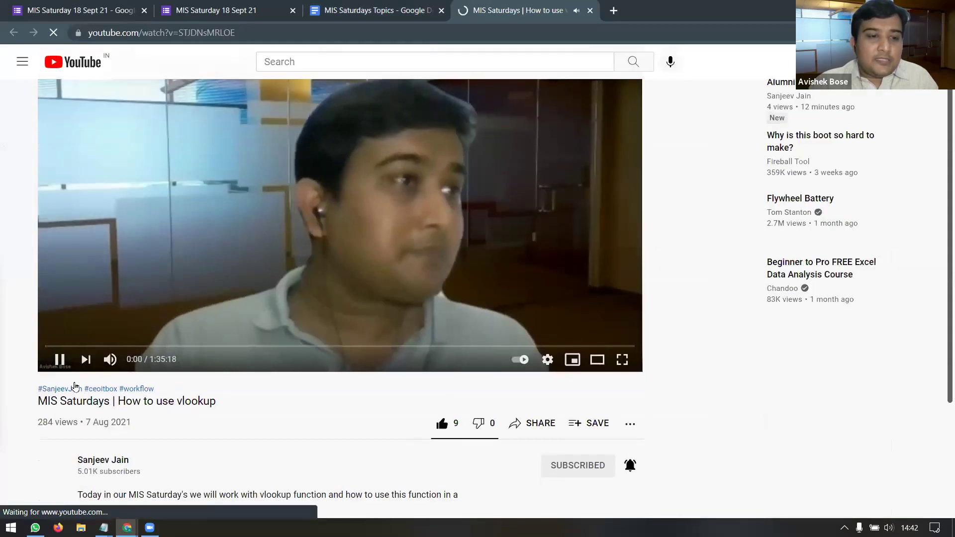
click(58, 360)
scroll(277, 356, down, 5)
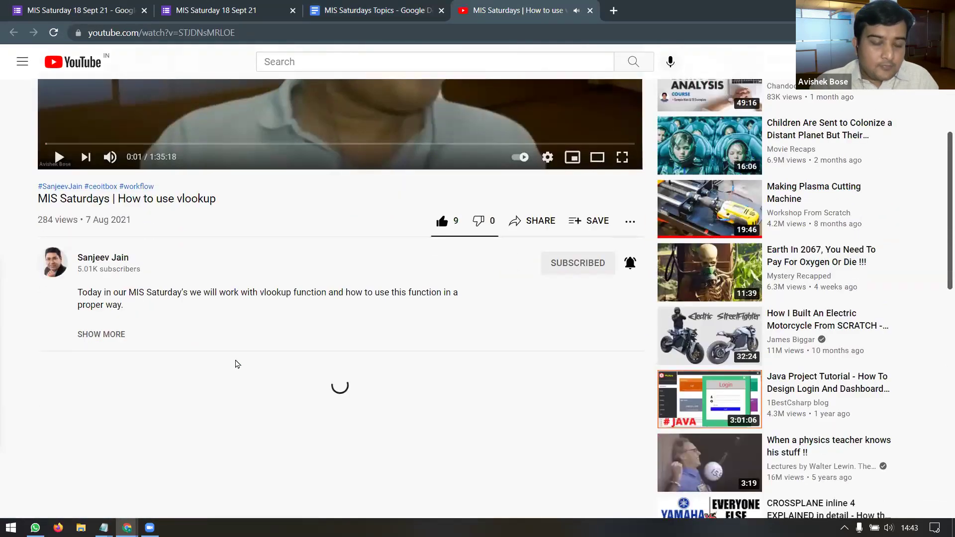
scroll(277, 347, down, 1)
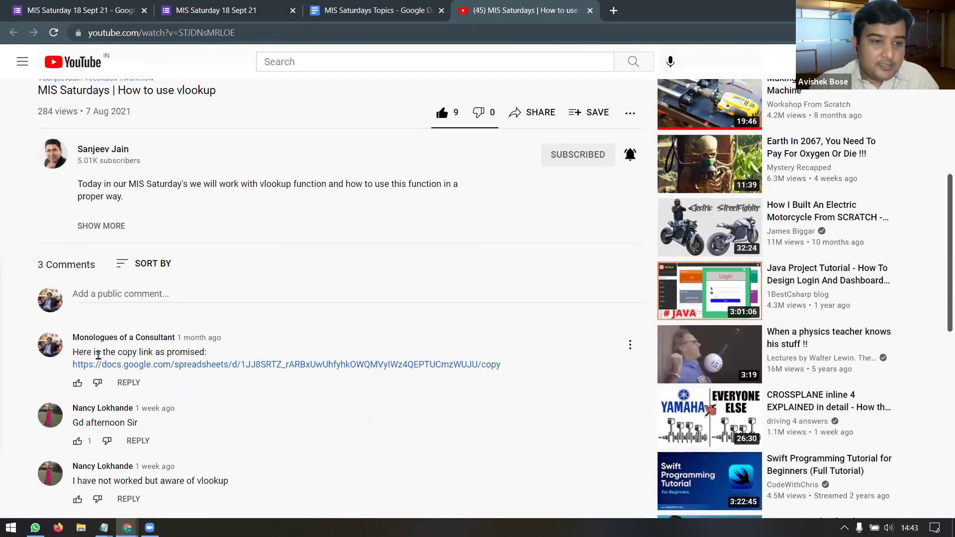
drag(97, 352, 218, 361)
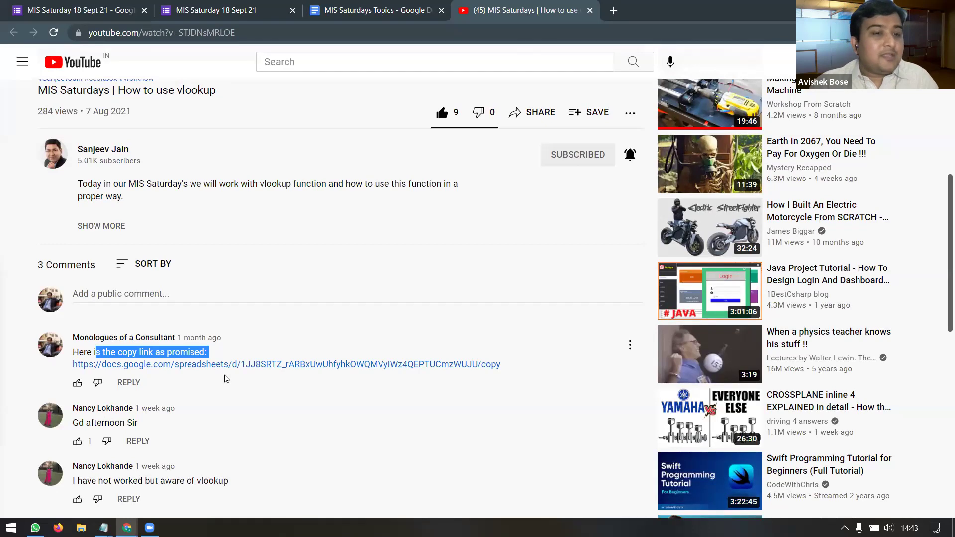
scroll(391, 324, up, 4)
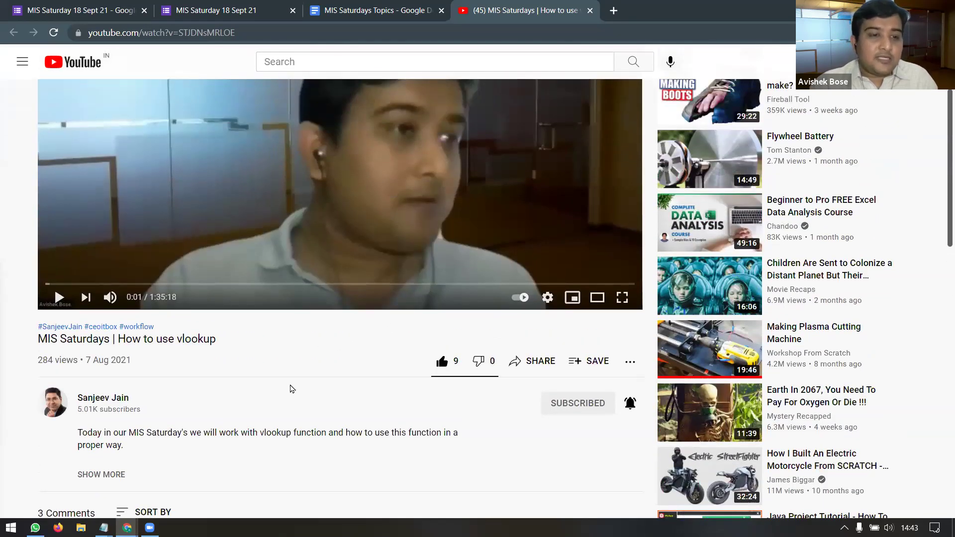
scroll(292, 389, up, 2)
scroll(293, 389, up, 1)
scroll(292, 386, down, 7)
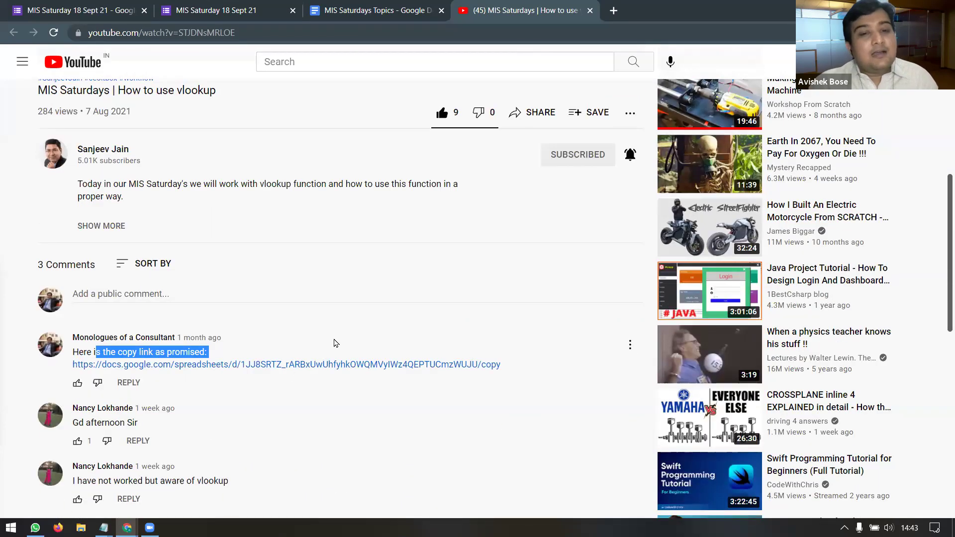
scroll(340, 346, down, 1)
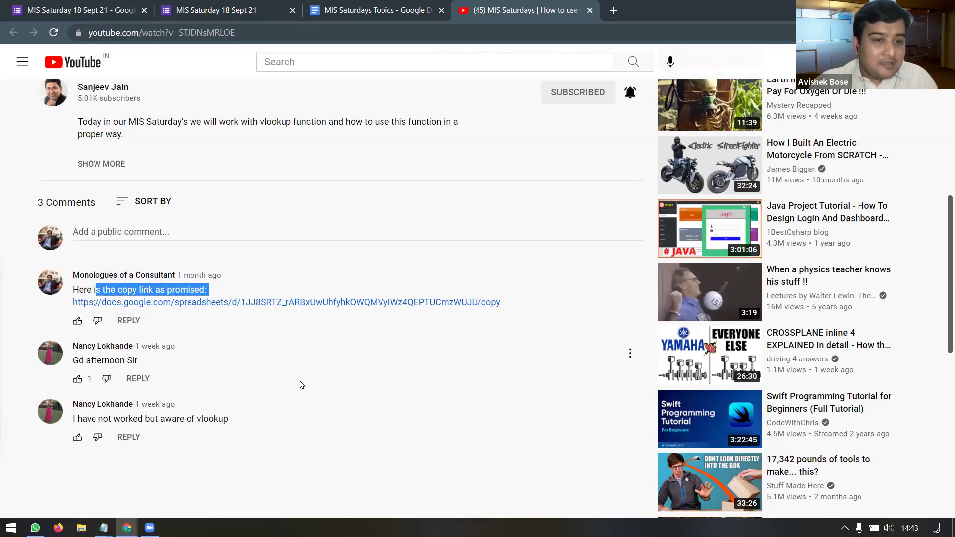
scroll(384, 379, up, 3)
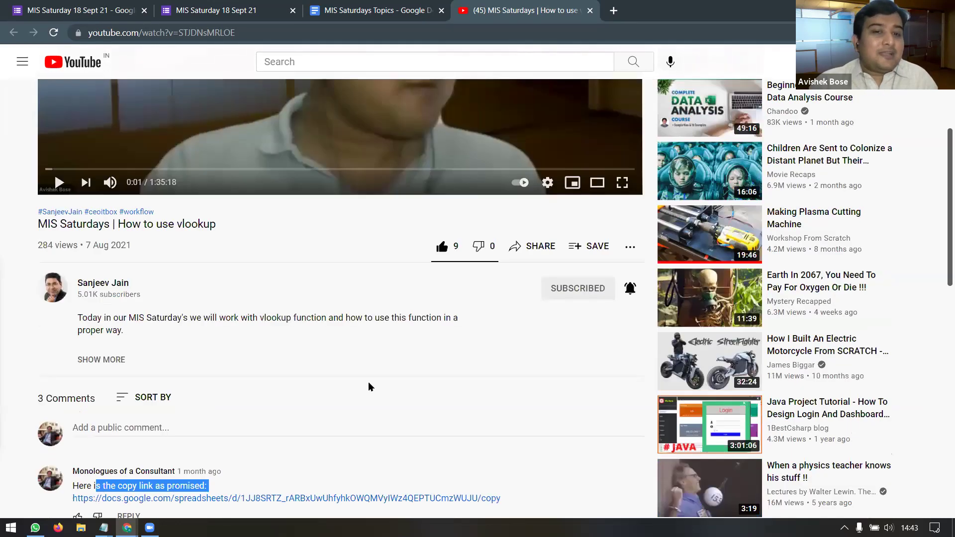
scroll(372, 384, up, 4)
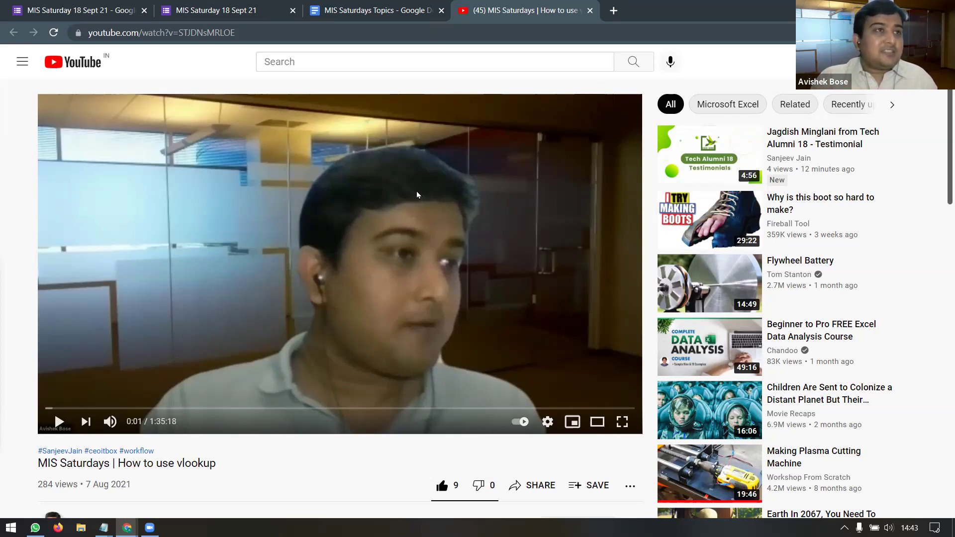
click(590, 10)
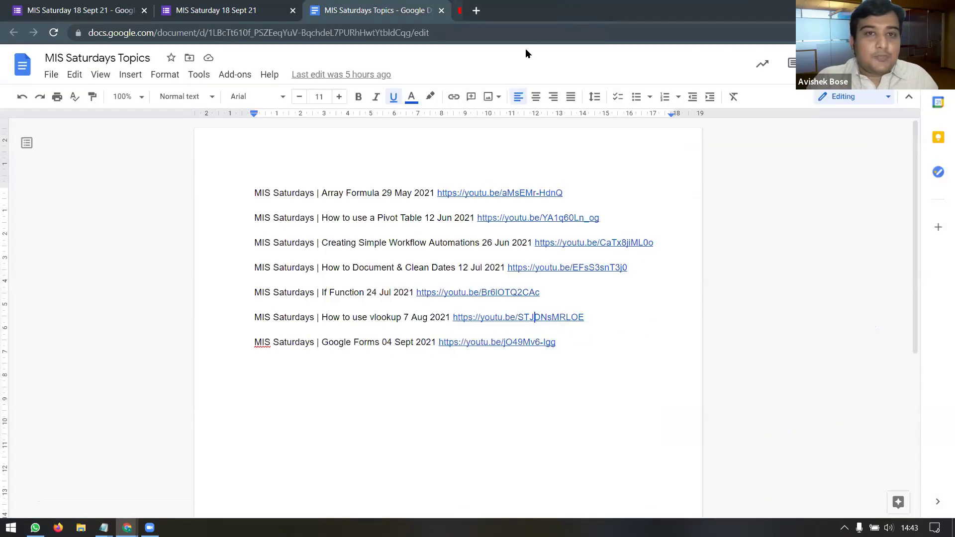
Step: Close the topics doc and scroll through the 6-response summary, including Favorite Add-On answers
click(441, 10)
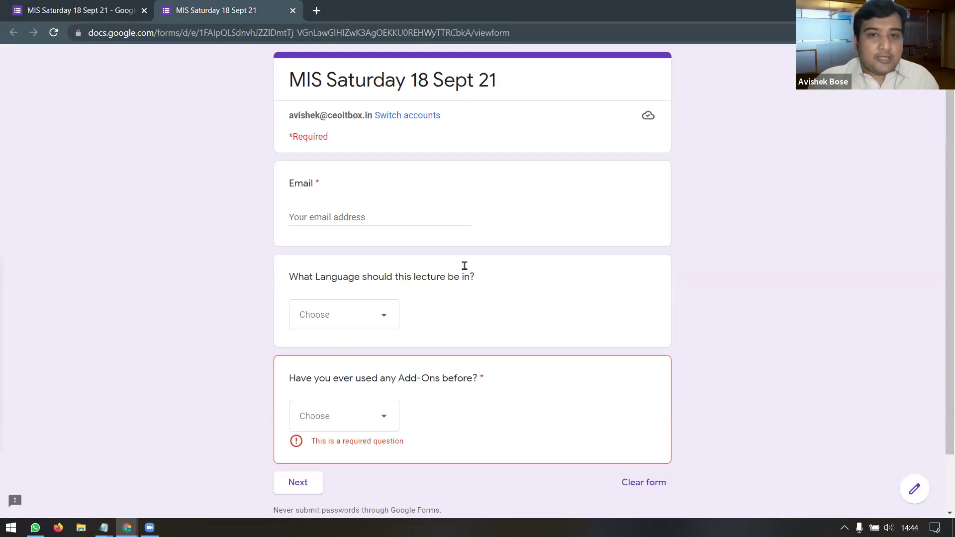
click(52, 6)
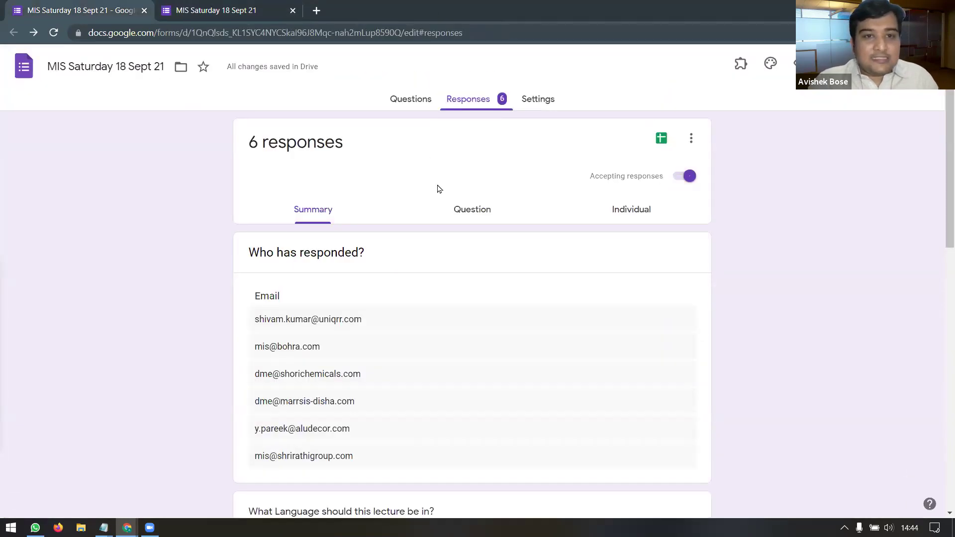
scroll(418, 226, down, 5)
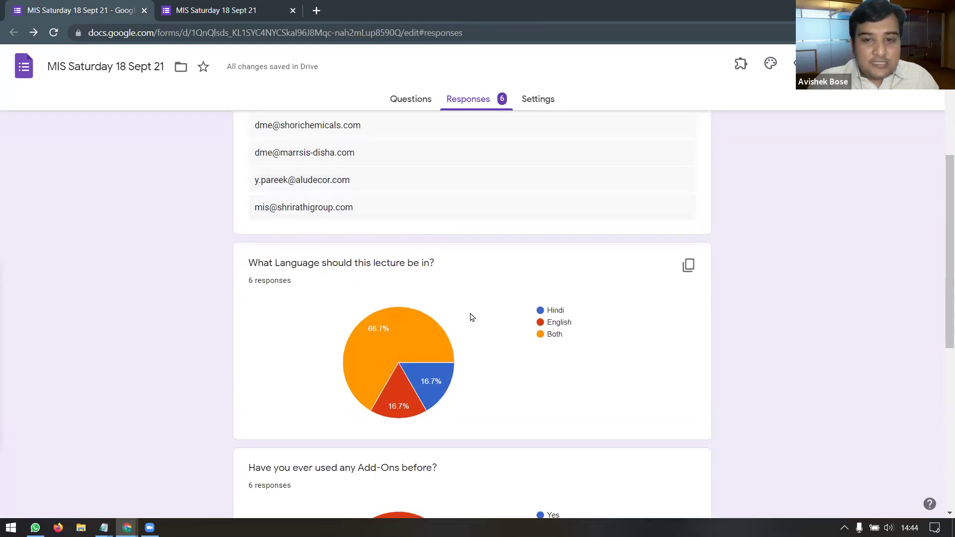
mouse_move(393, 319)
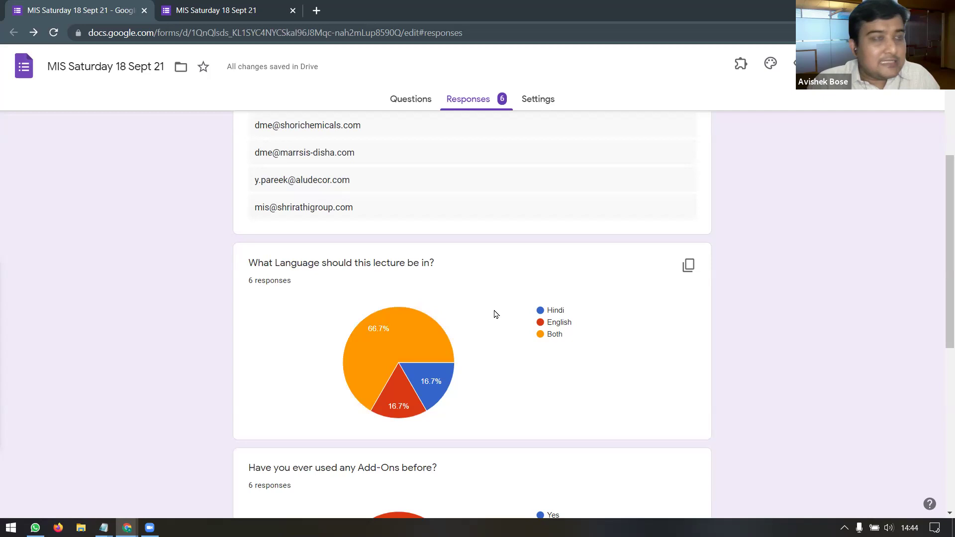
scroll(513, 316, down, 3)
scroll(514, 316, down, 1)
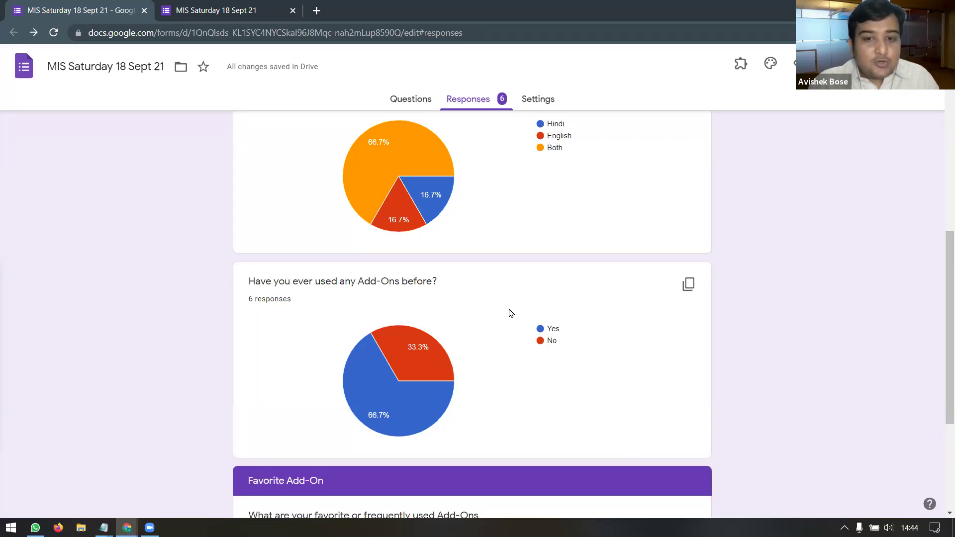
mouse_move(396, 421)
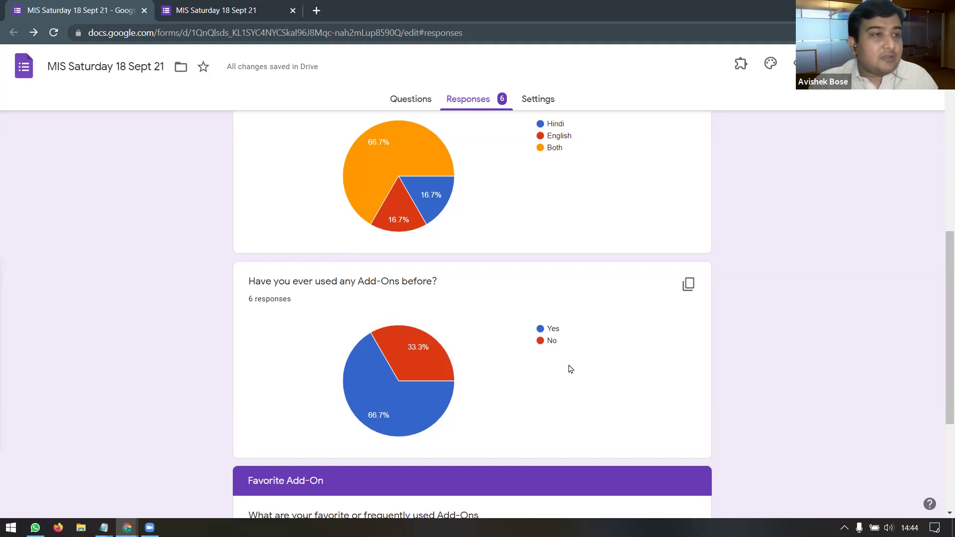
scroll(570, 369, down, 2)
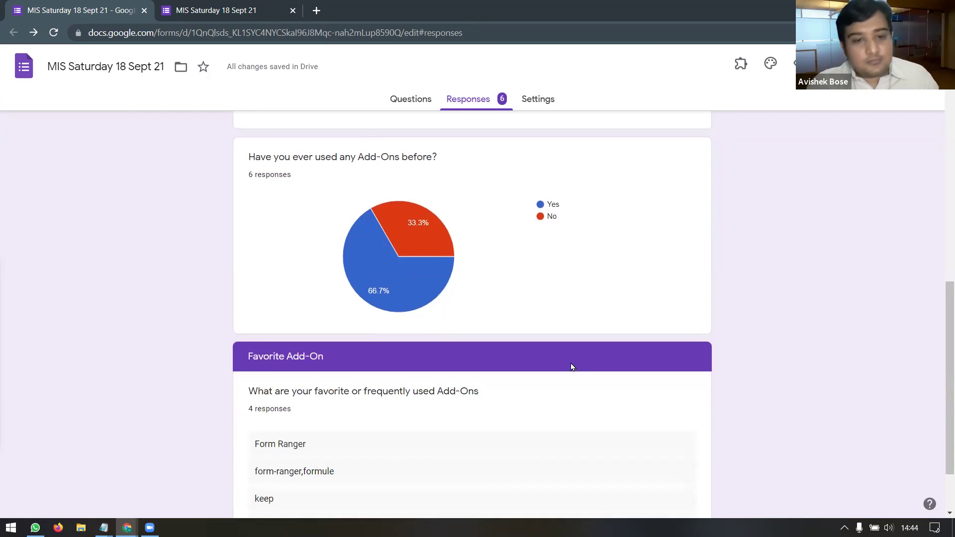
scroll(573, 367, down, 1)
scroll(572, 368, down, 1)
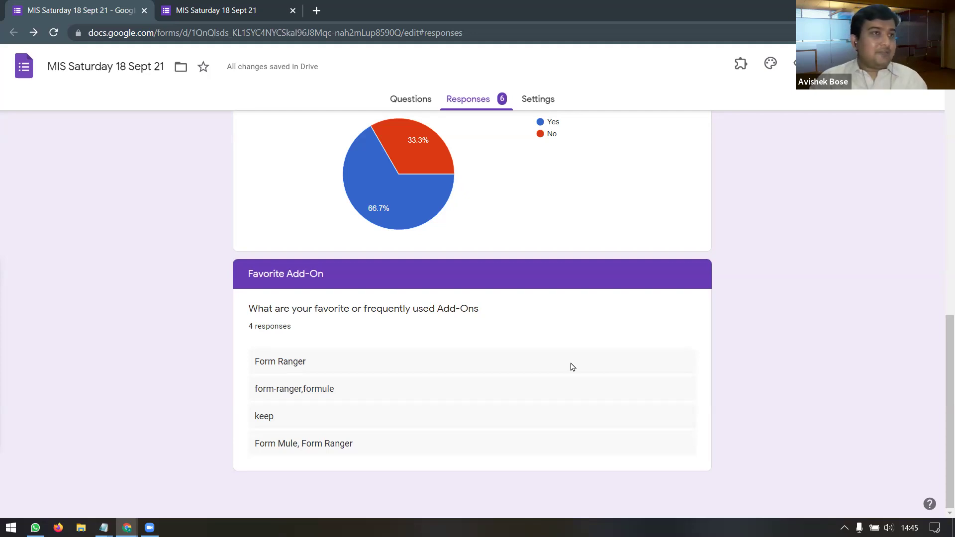
scroll(571, 366, up, 20)
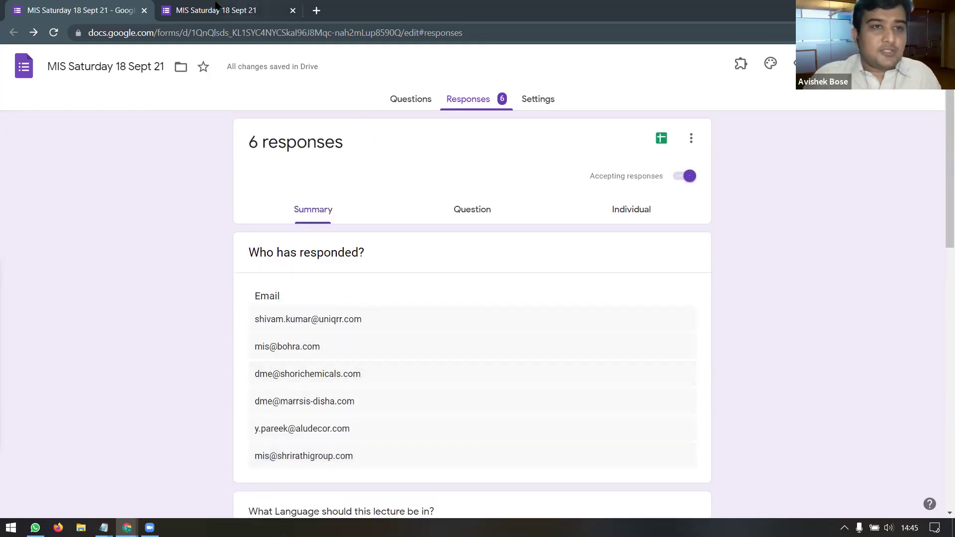
Step: Close the live preview, open Select response destination, then go to the Introduction to Add-Ons spreadsheet
click(211, 10)
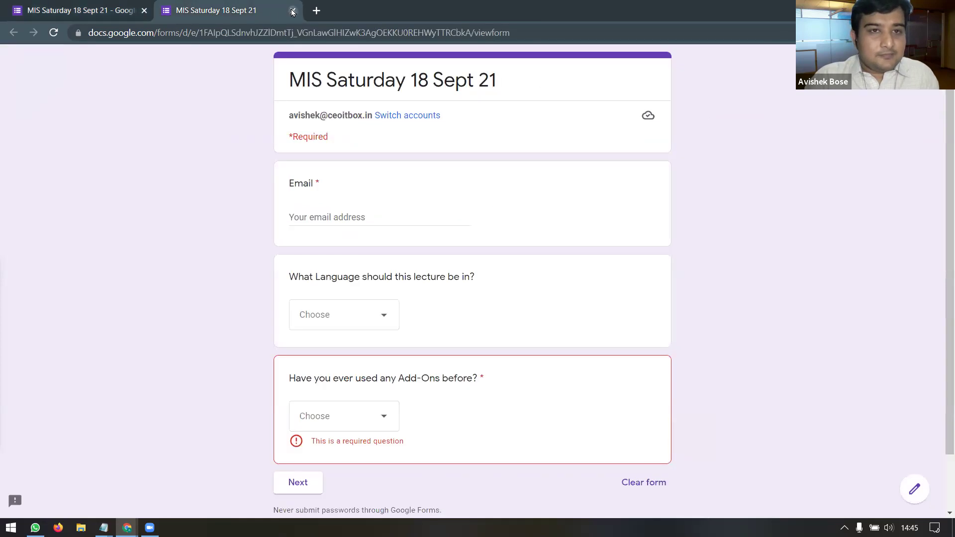
click(293, 11)
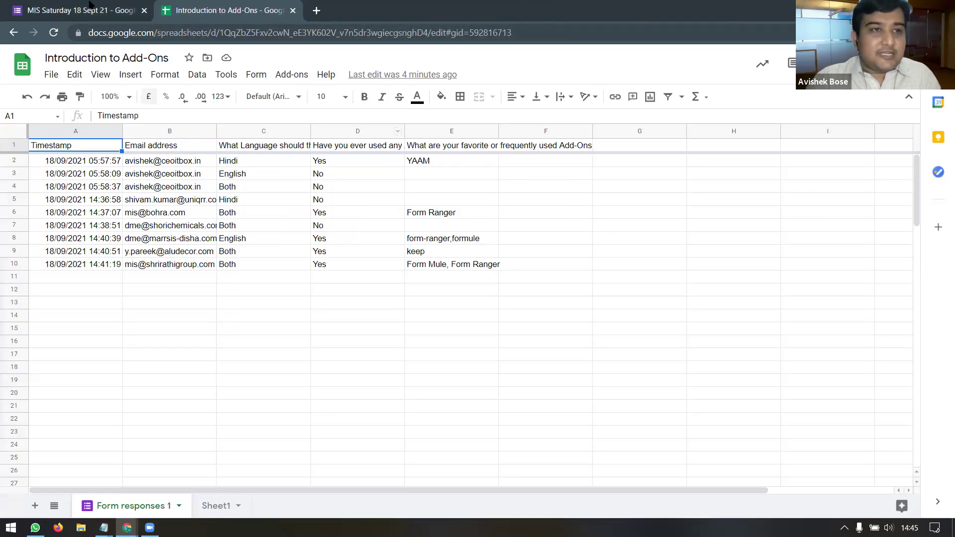
click(90, 6)
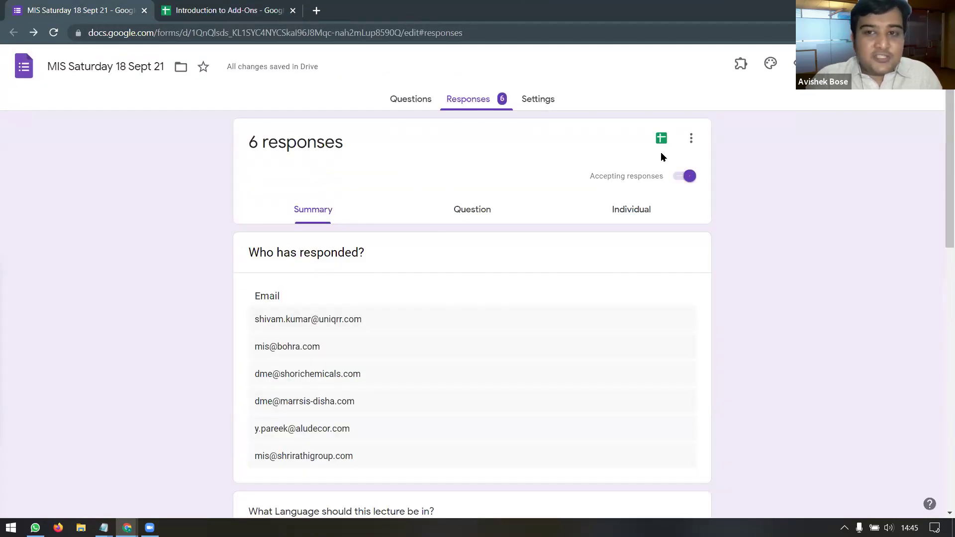
click(692, 139)
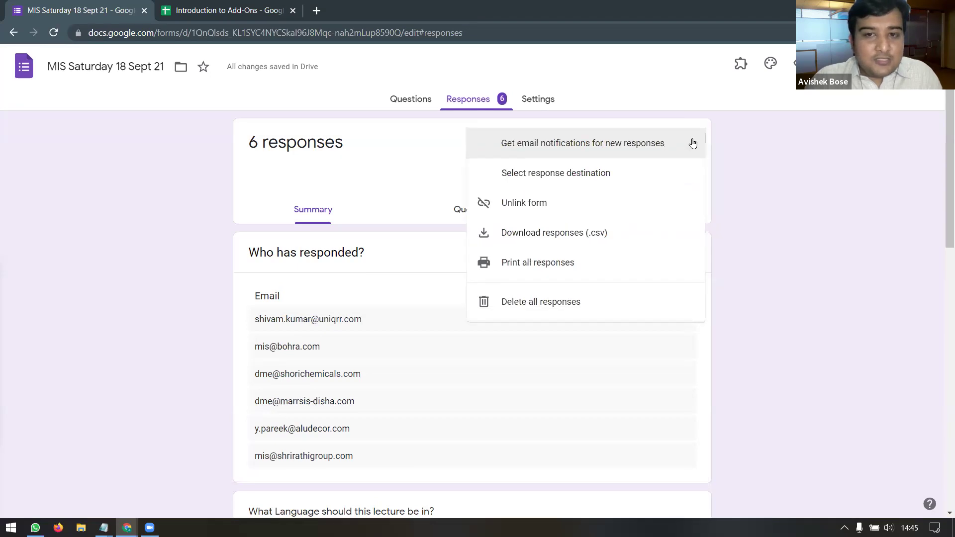
click(636, 175)
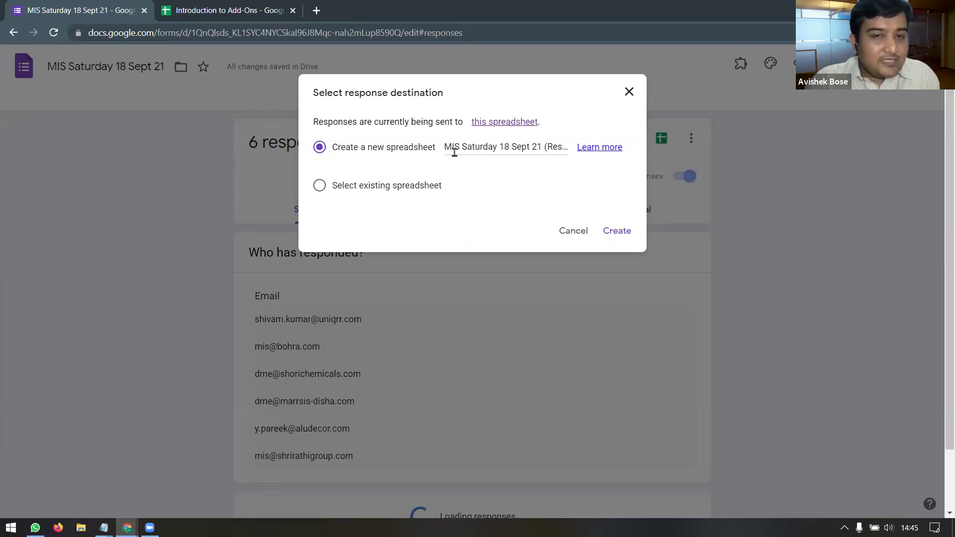
click(237, 9)
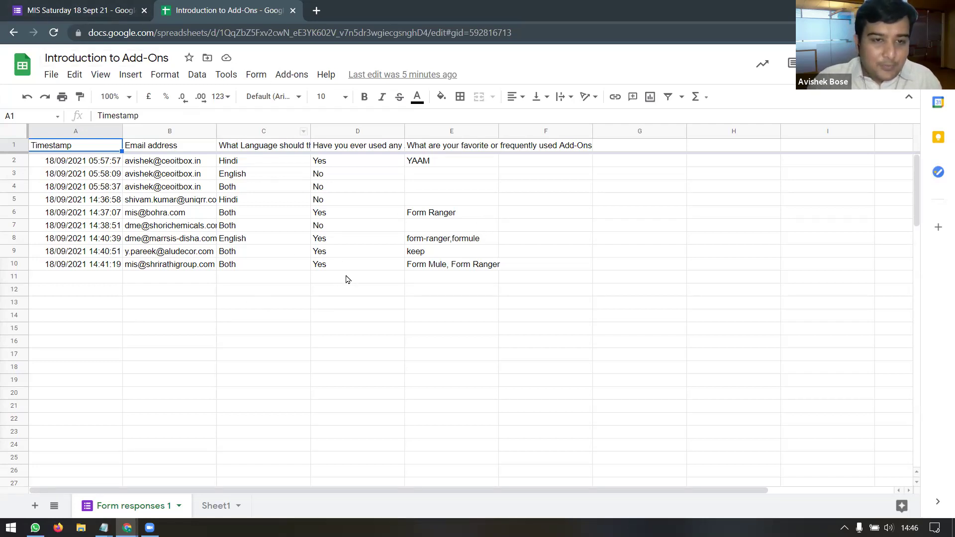
drag(411, 164, 450, 280)
click(450, 279)
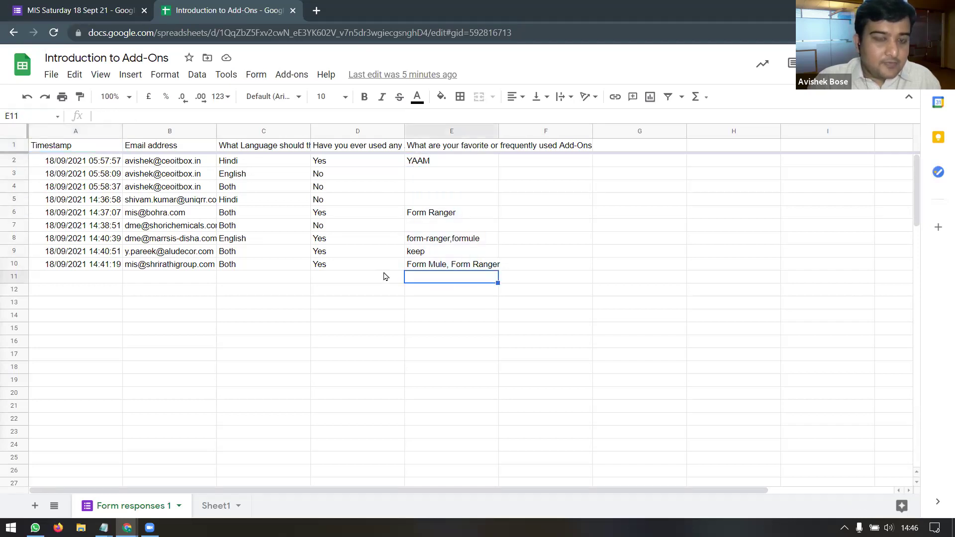
drag(167, 167, 441, 192)
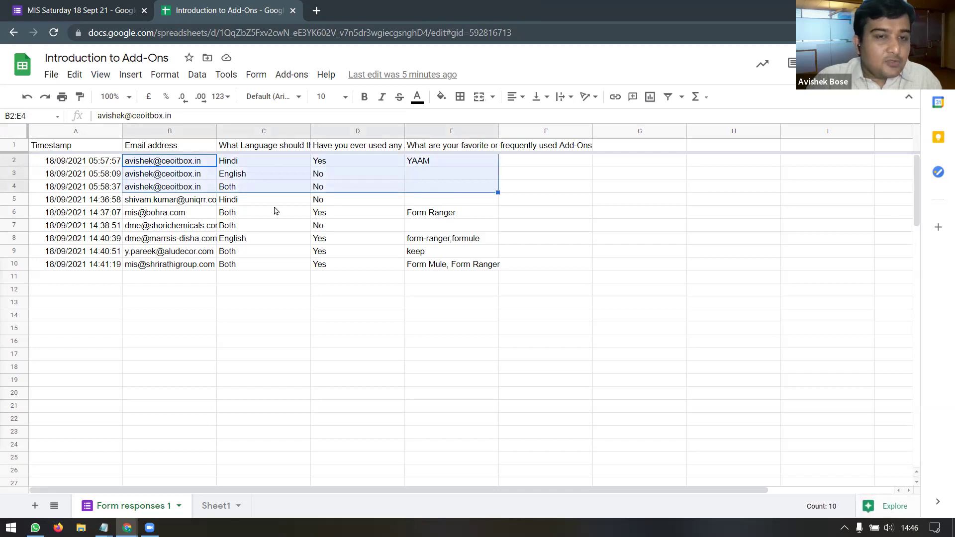
drag(167, 204, 454, 264)
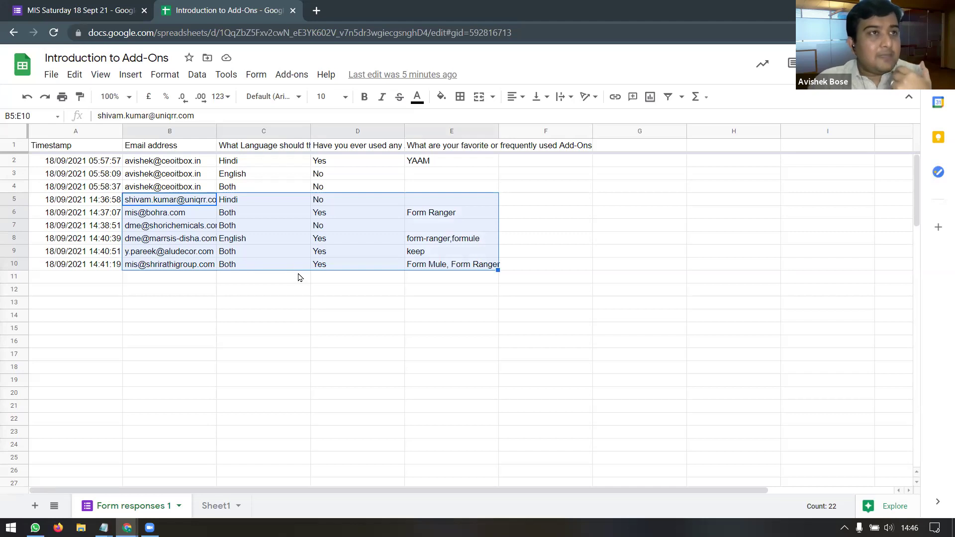
Step: Cancel both the destination dialog and the Delete all responses prompt, then return to the sheet
click(94, 10)
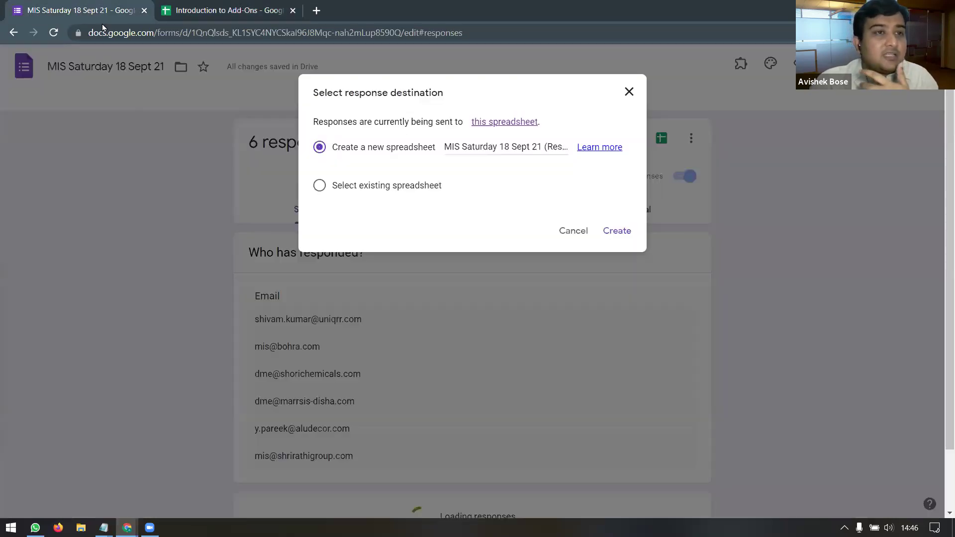
click(573, 231)
click(691, 138)
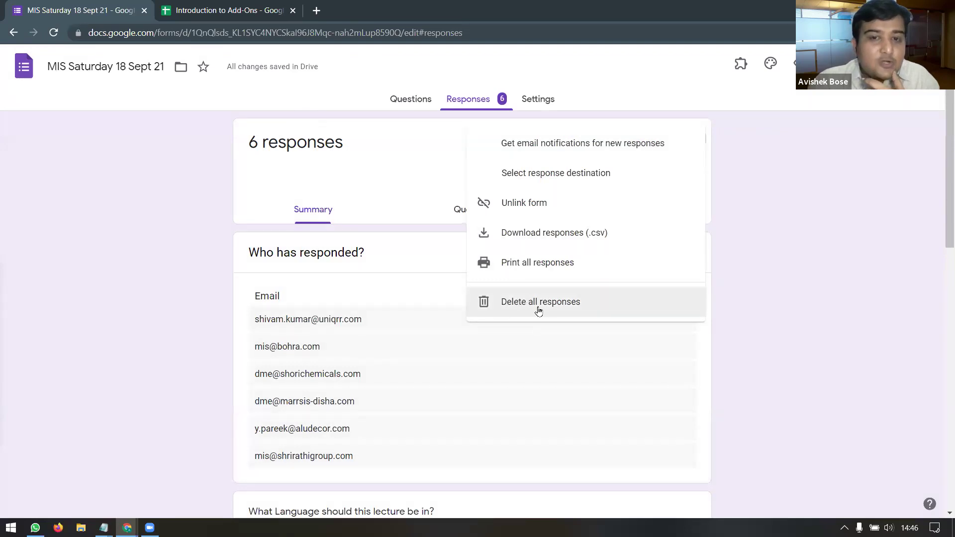
click(540, 308)
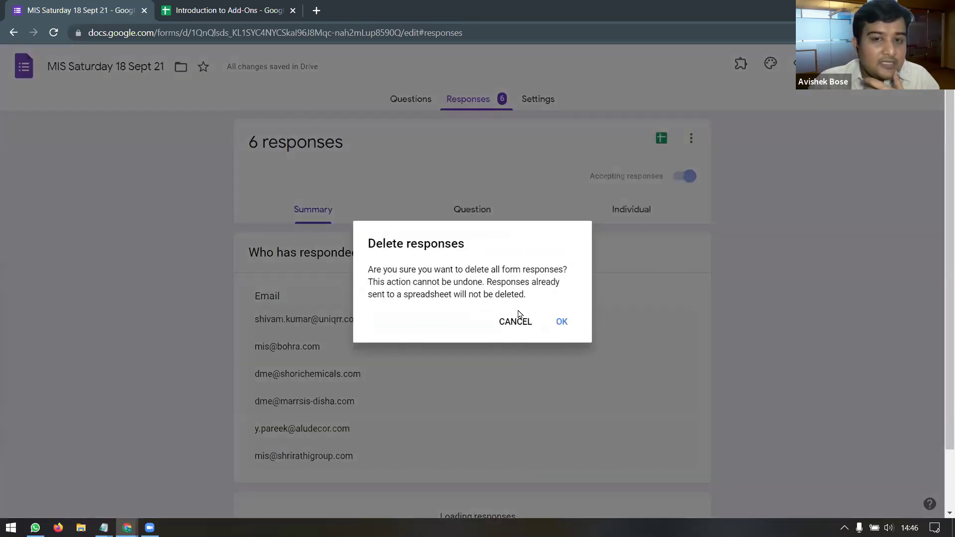
click(517, 324)
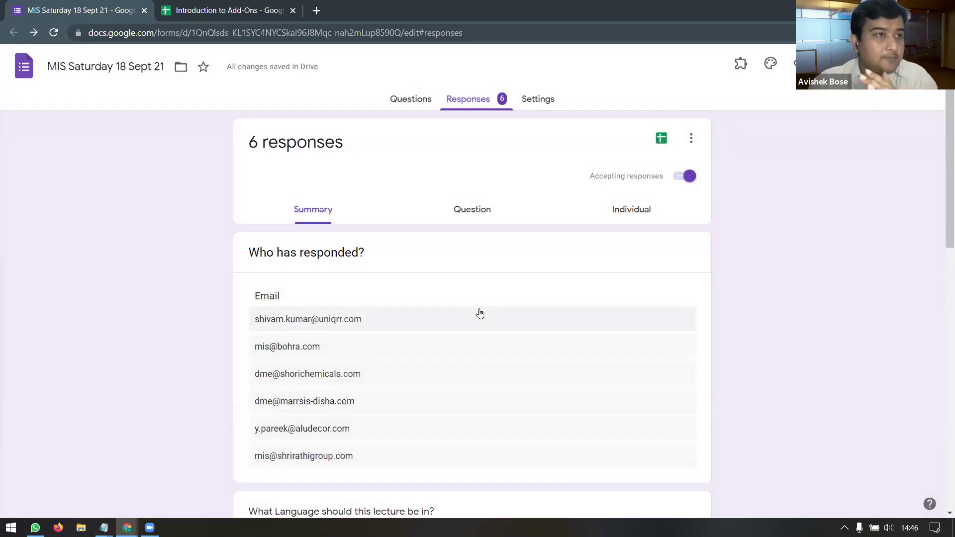
click(247, 5)
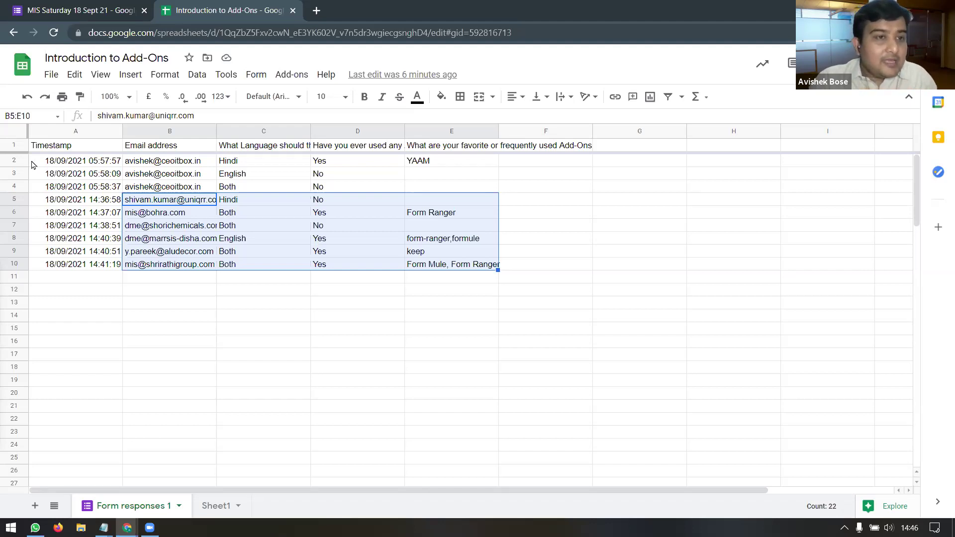
Step: Delete rows 2–4 holding the test responses on Form responses 1
click(15, 163)
drag(17, 174, 15, 186)
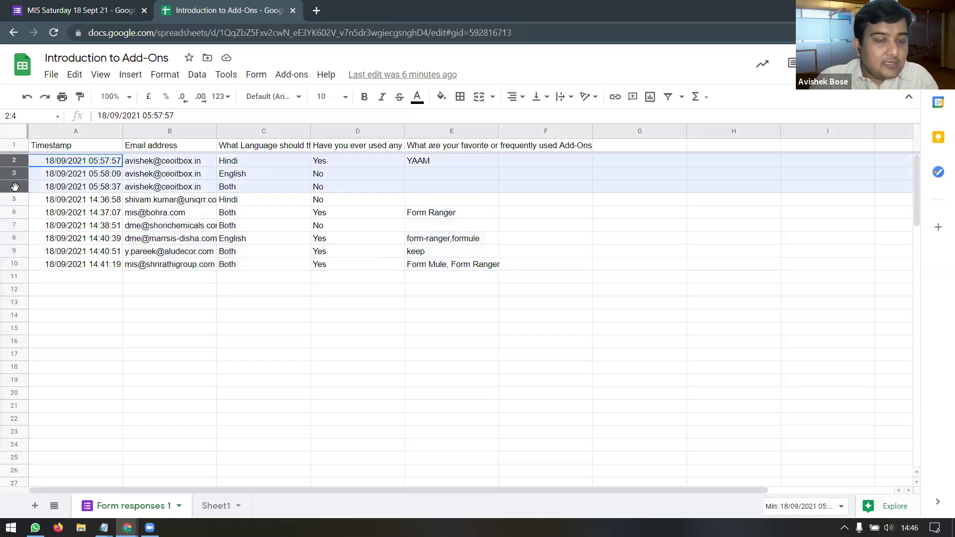
right_click(15, 187)
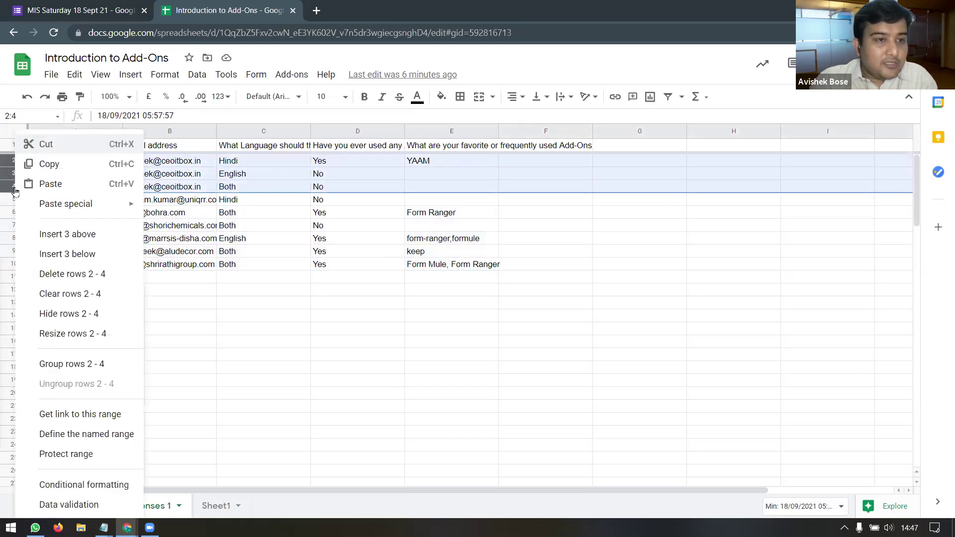
click(97, 276)
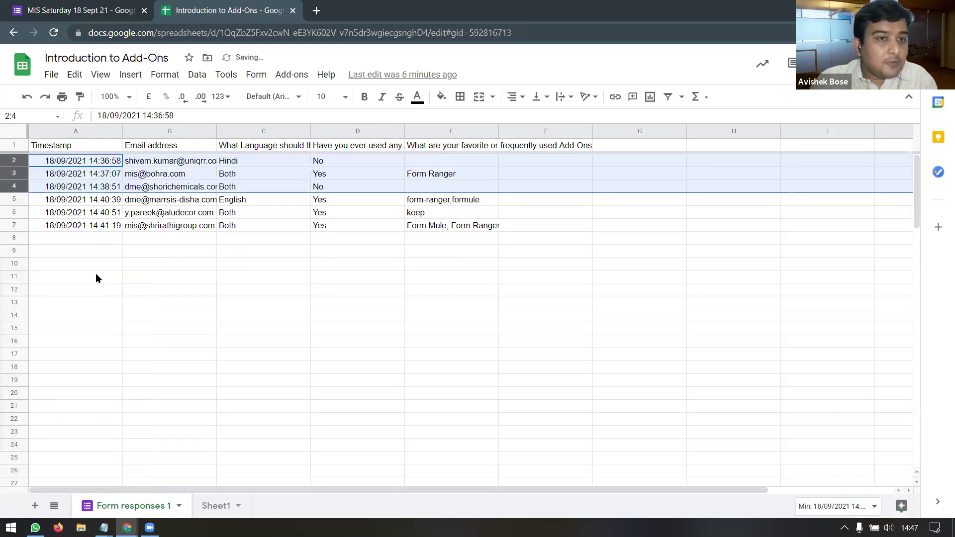
Step: Page through the Individual responses to response 5 of 6, then go back to the spreadsheet
click(101, 12)
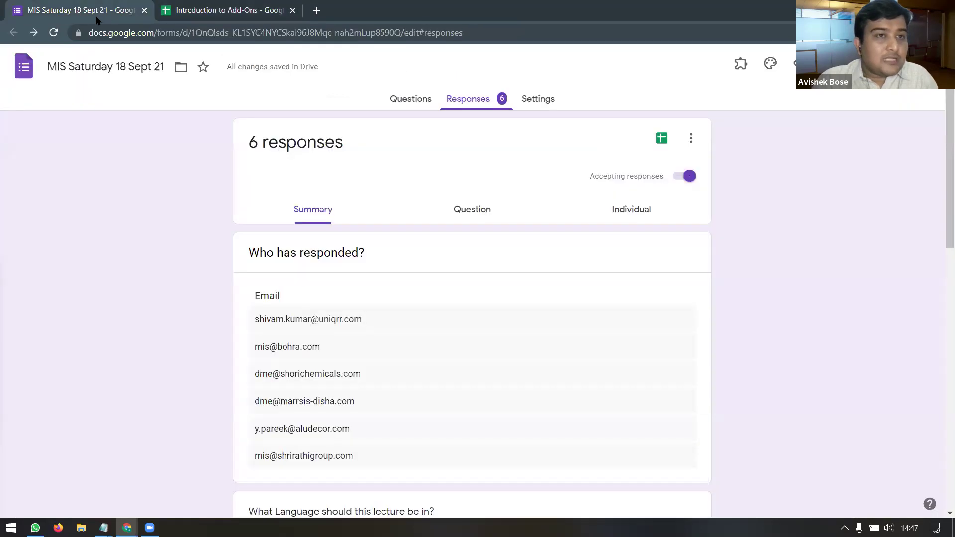
click(639, 213)
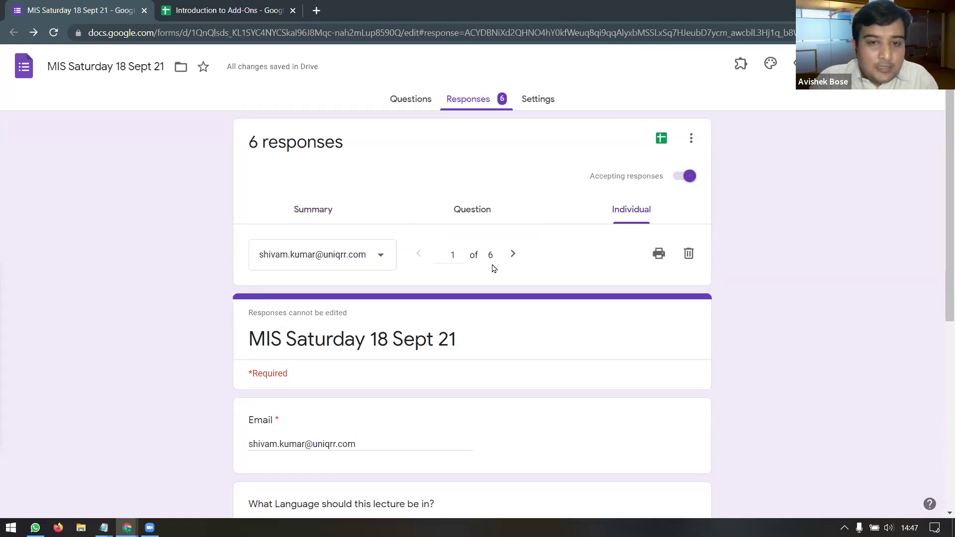
click(514, 254)
click(516, 256)
click(515, 257)
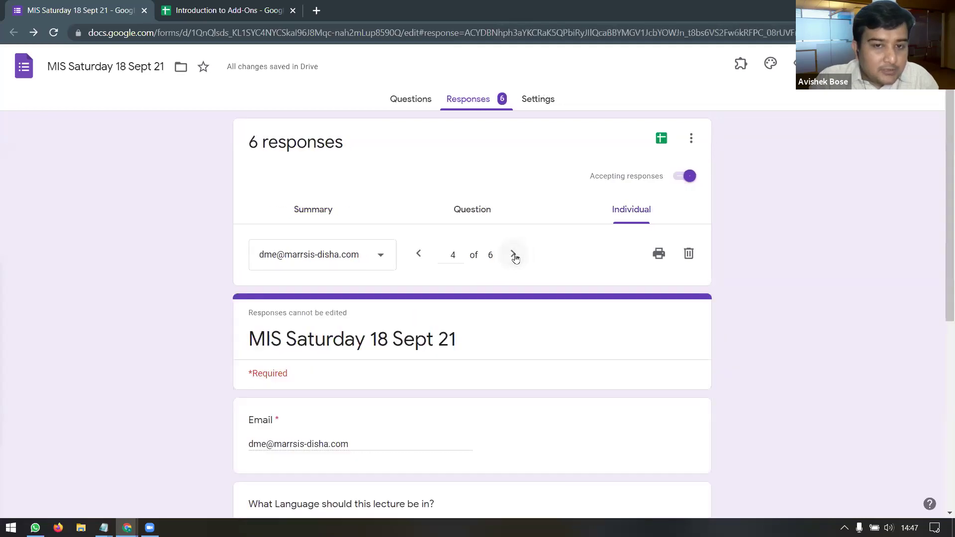
click(515, 255)
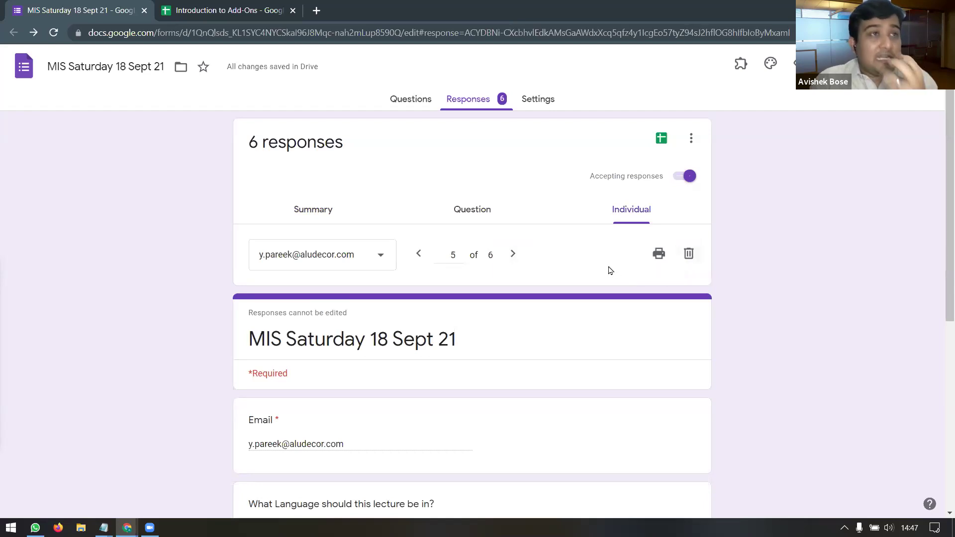
click(691, 139)
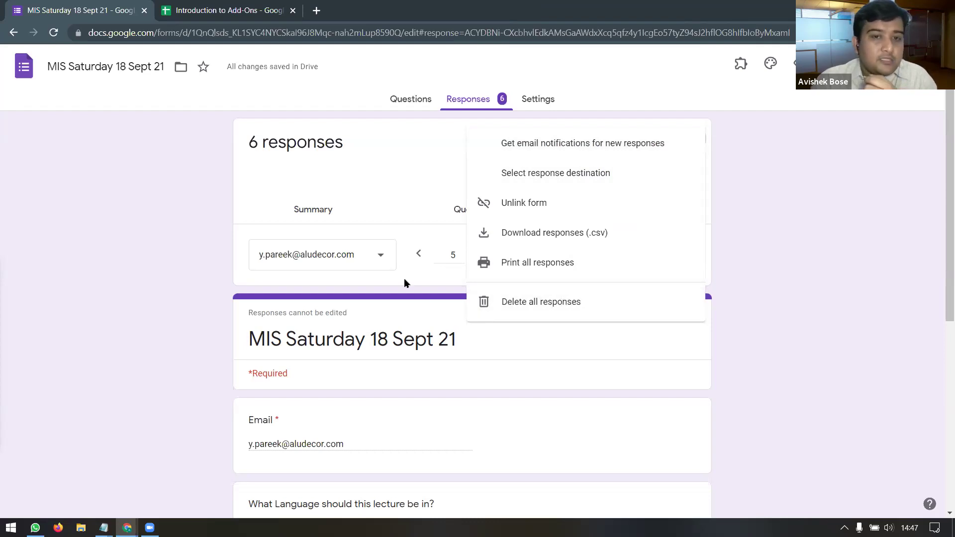
click(396, 196)
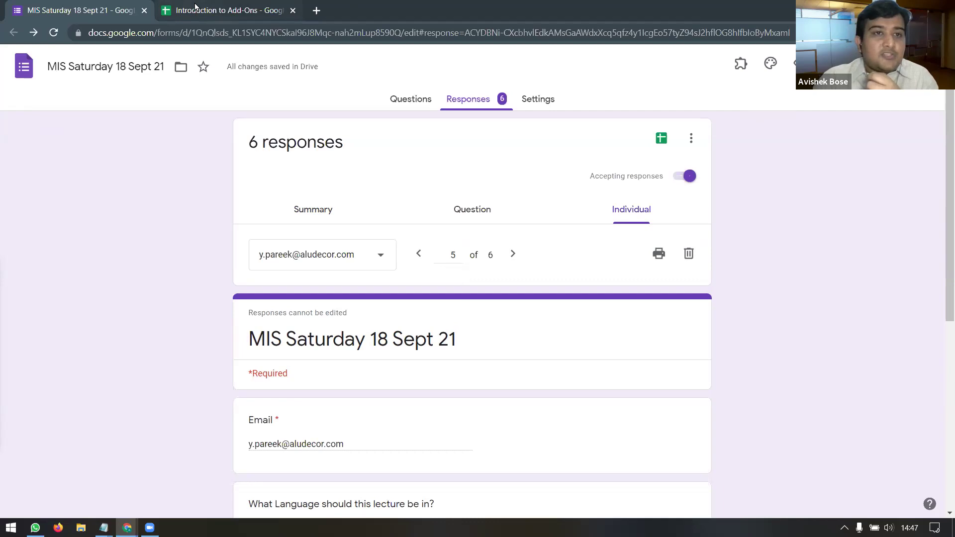
click(194, 9)
Step: Show the installed add-ons including Form Mule - Email Merge Utility, close the list, and reopen Add-ons
click(339, 269)
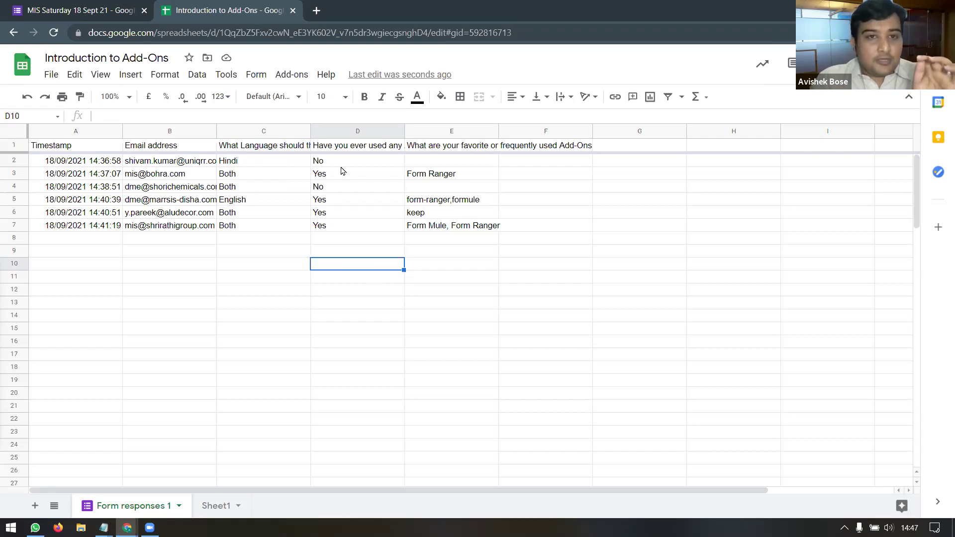
click(297, 75)
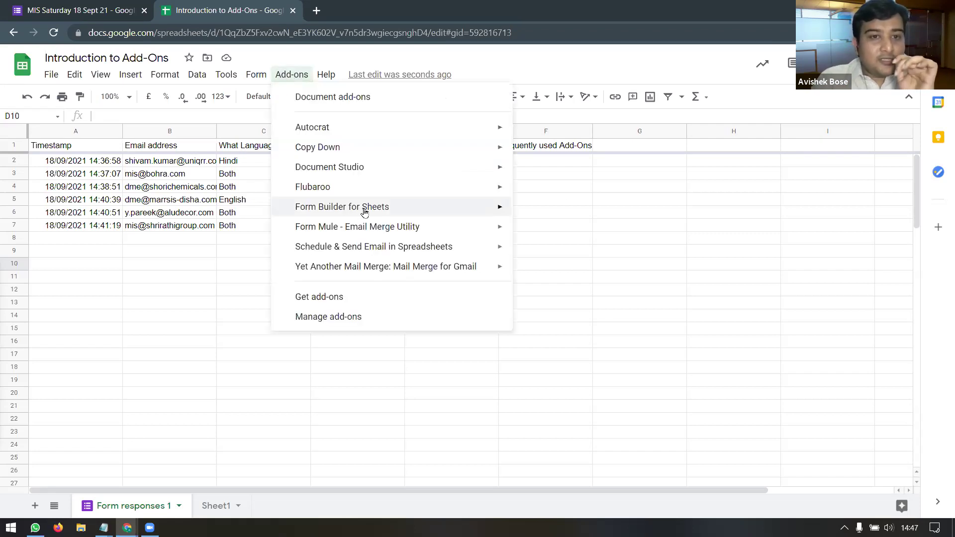
mouse_move(374, 229)
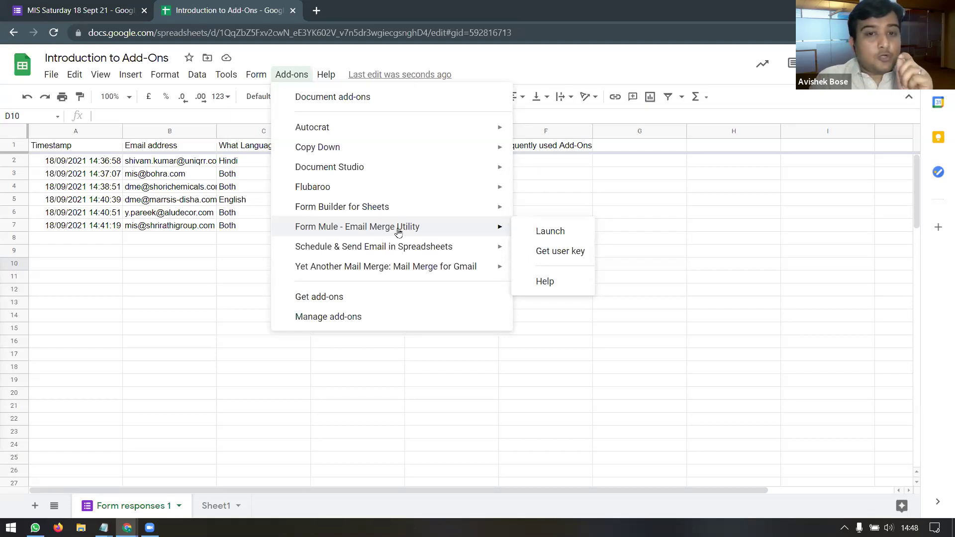
click(213, 345)
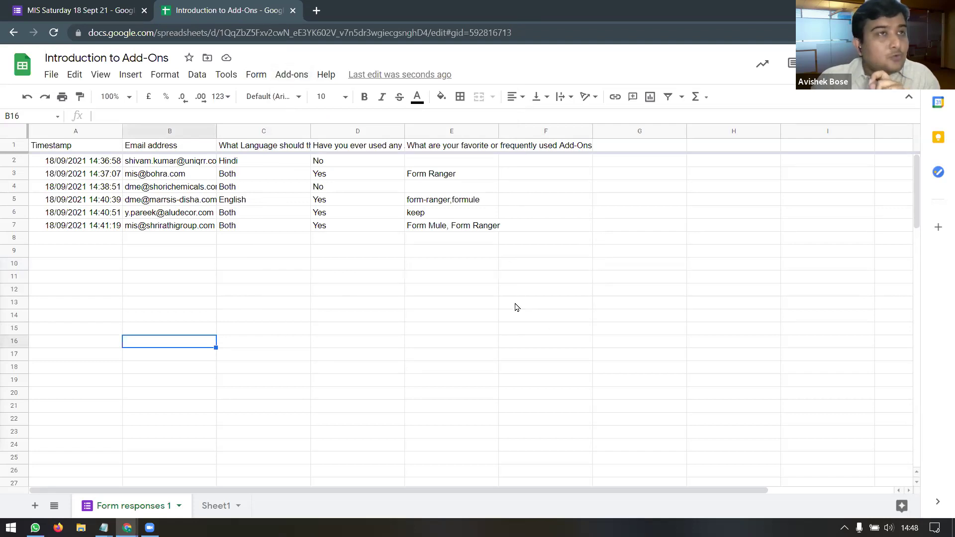
drag(450, 277, 628, 333)
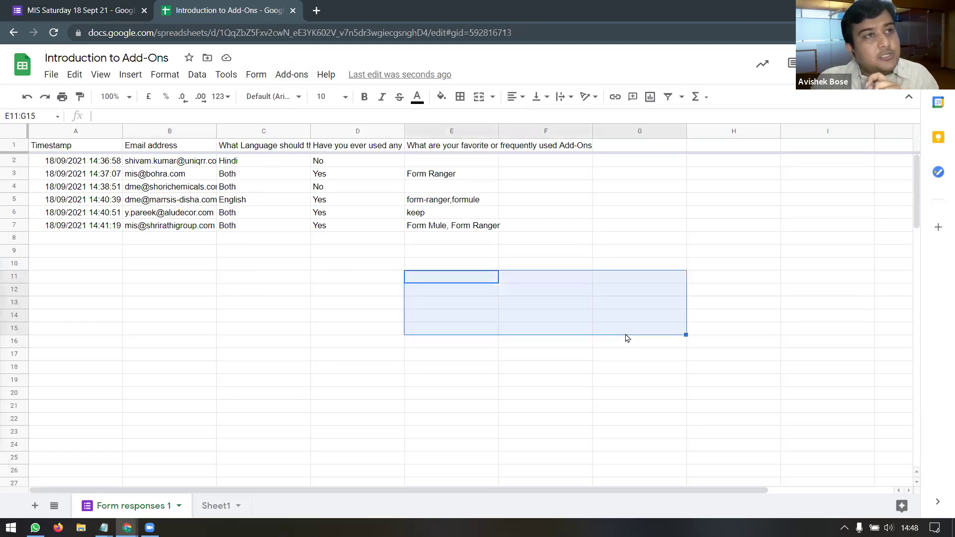
click(297, 78)
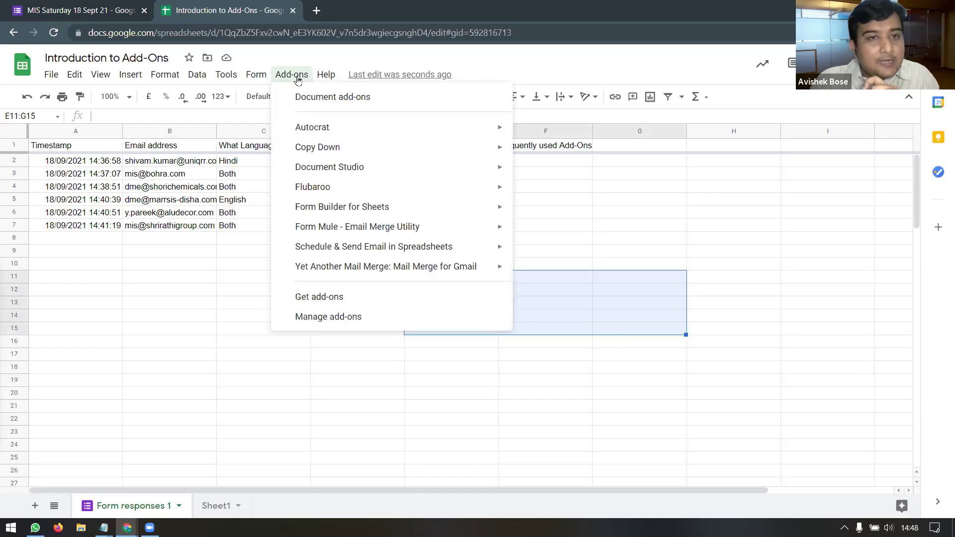
Step: Search the marketplace for 'form mule', view the Form Mule - Email Merge Utility page, then close it
click(353, 301)
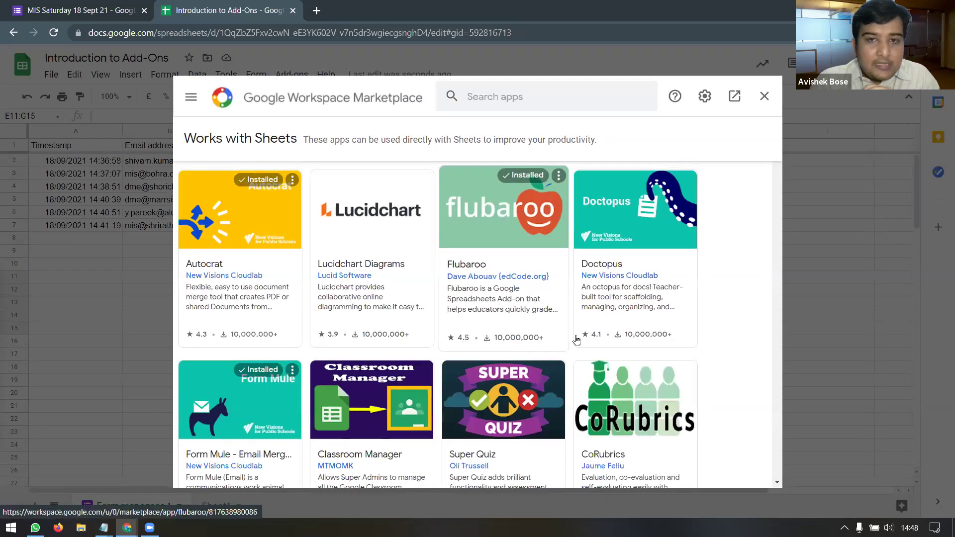
click(504, 98)
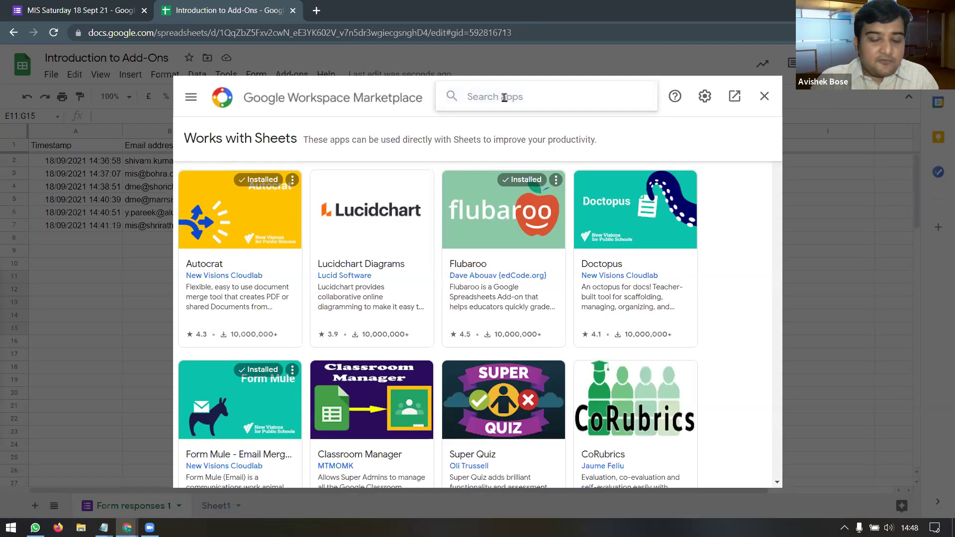
text(form mule)
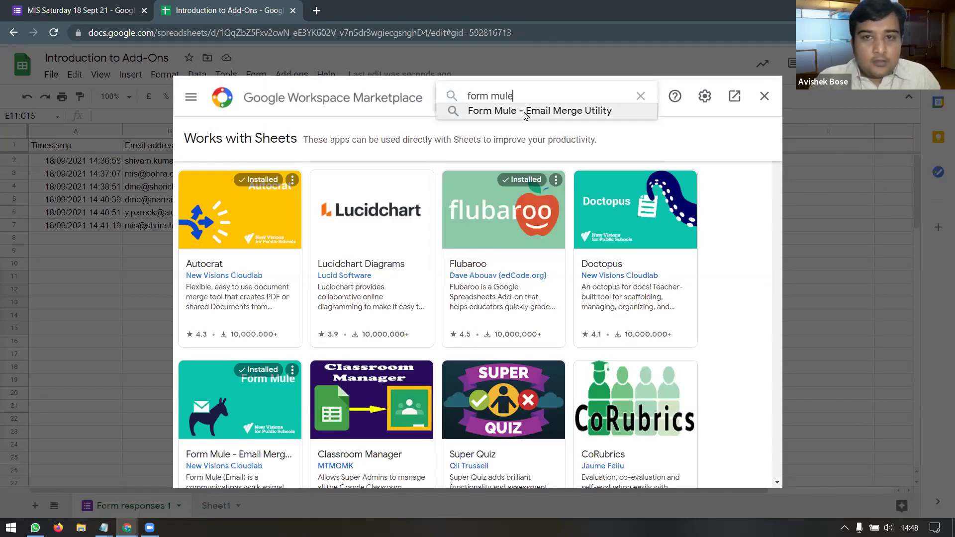
click(493, 110)
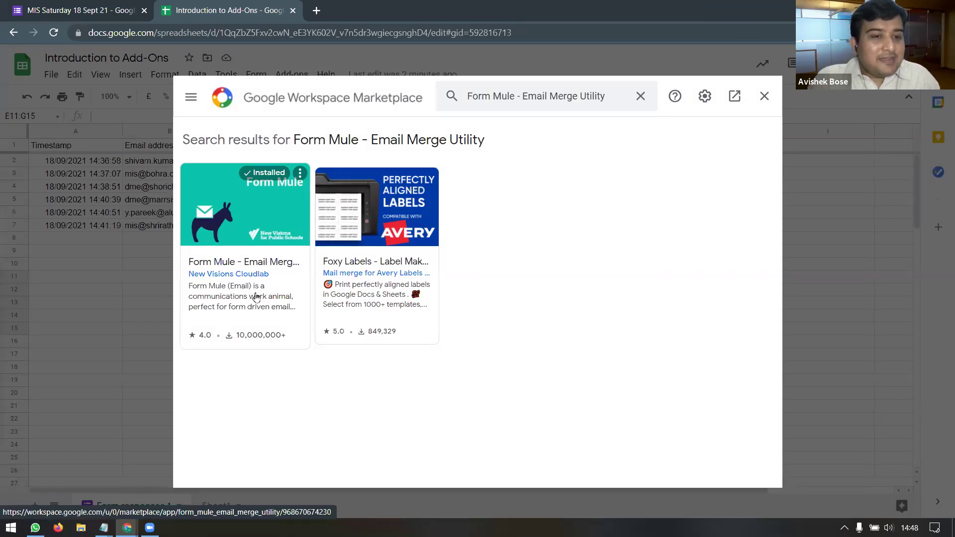
click(245, 274)
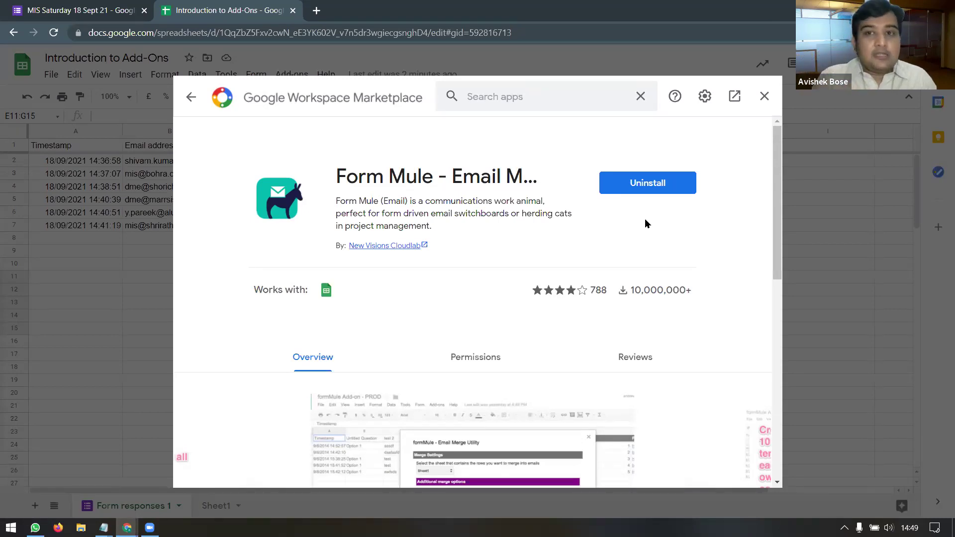
click(765, 97)
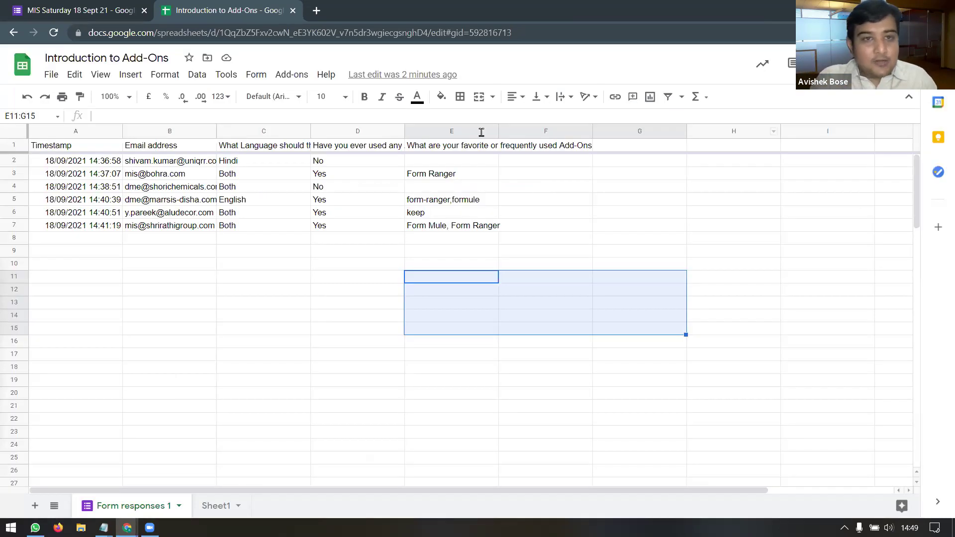
Step: Check the installed add-ons list, then select the email addresses in column B
click(296, 70)
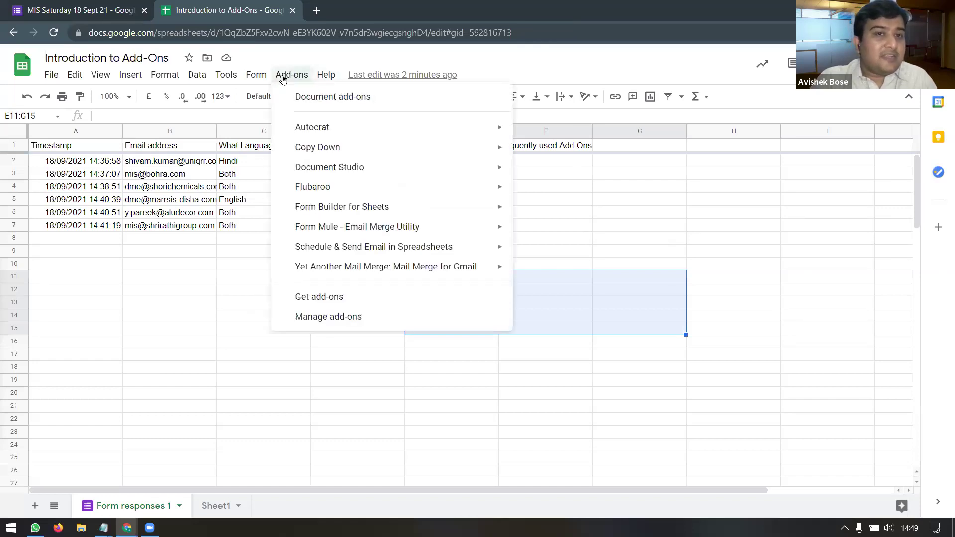
click(255, 305)
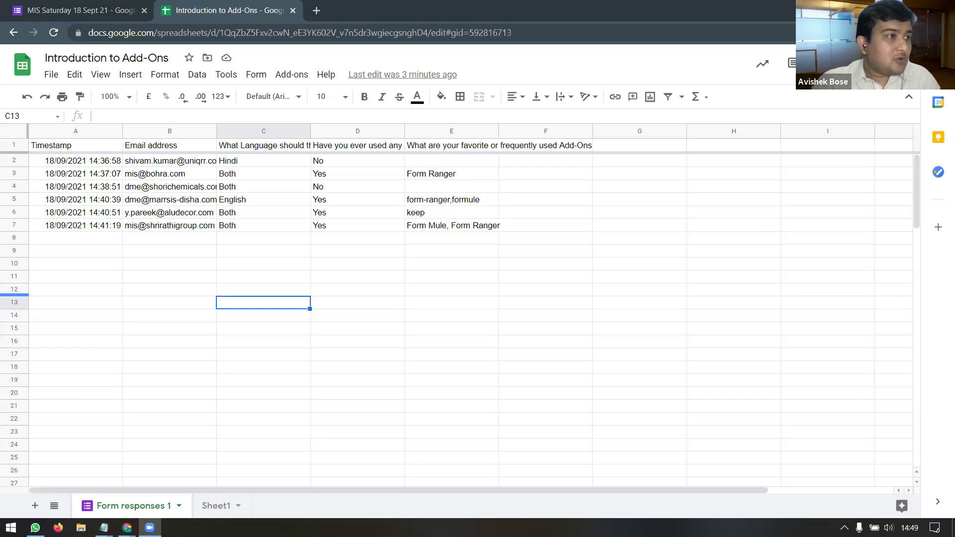
click(418, 240)
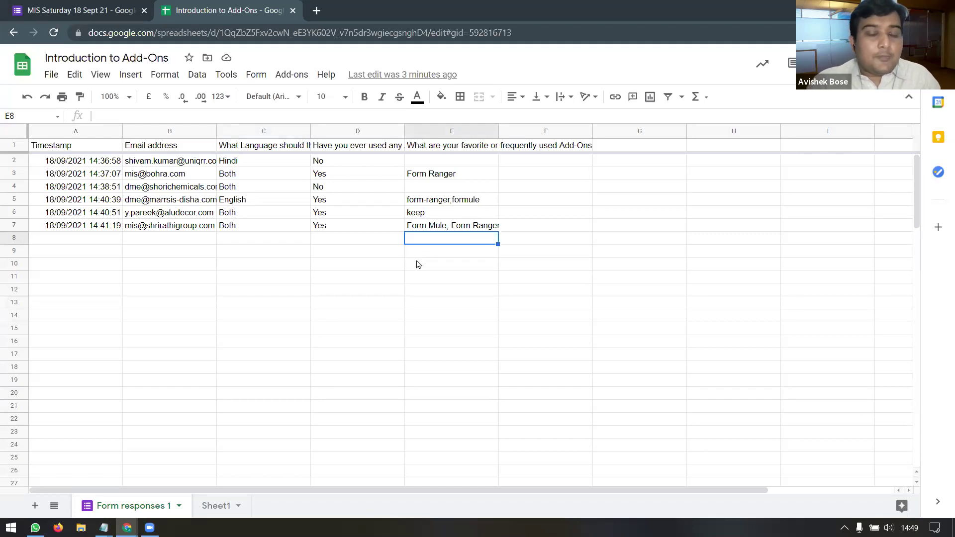
drag(177, 161, 175, 226)
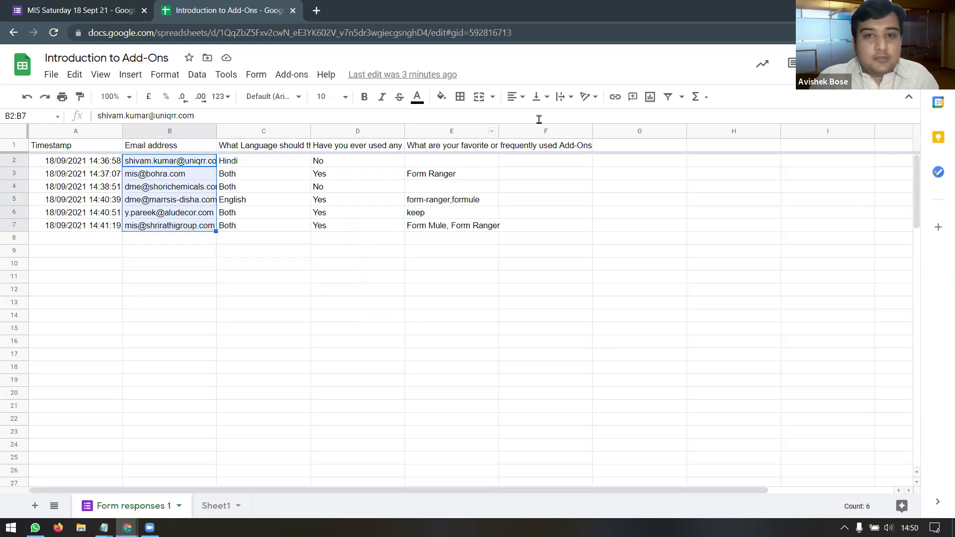
Step: Widen column E so its full add-ons question header fits, then show the Form Mule submenu
drag(499, 131, 599, 130)
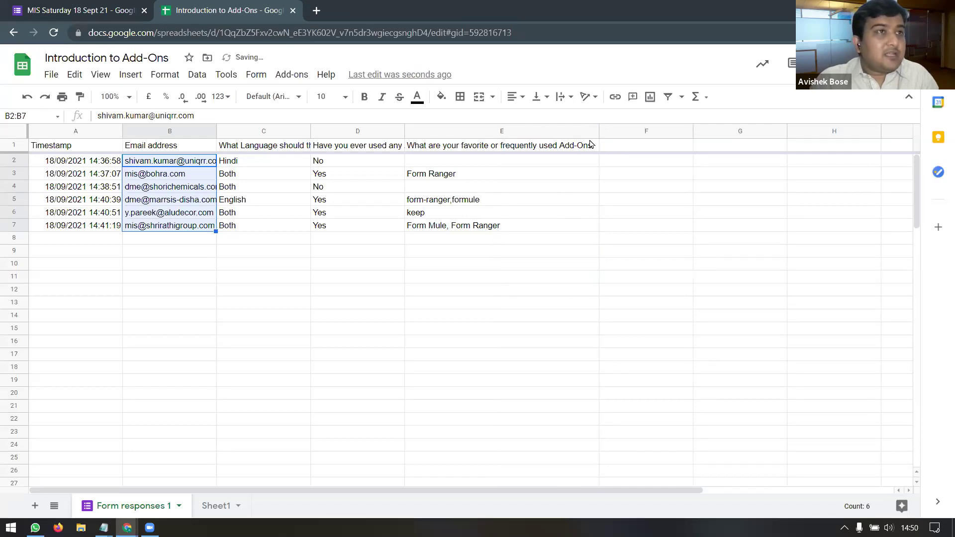
click(637, 148)
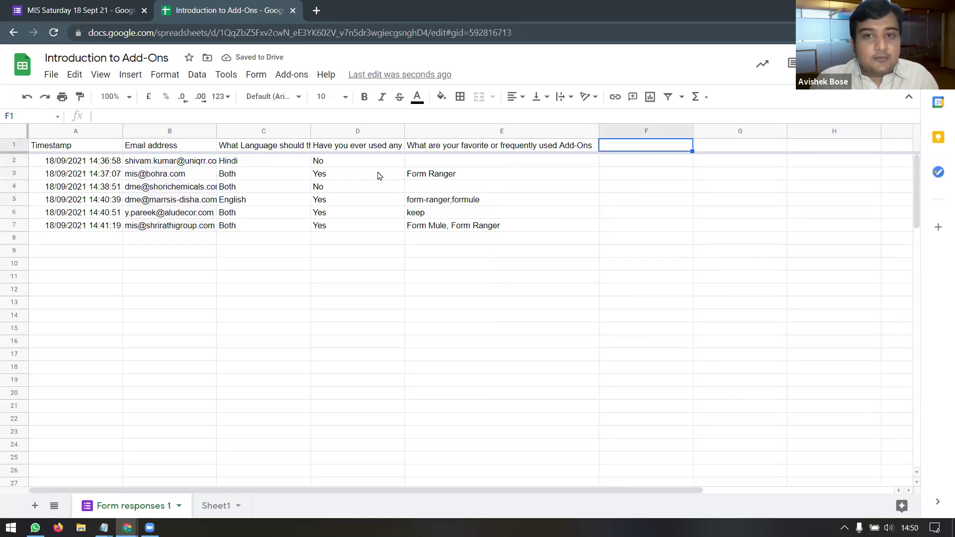
click(288, 76)
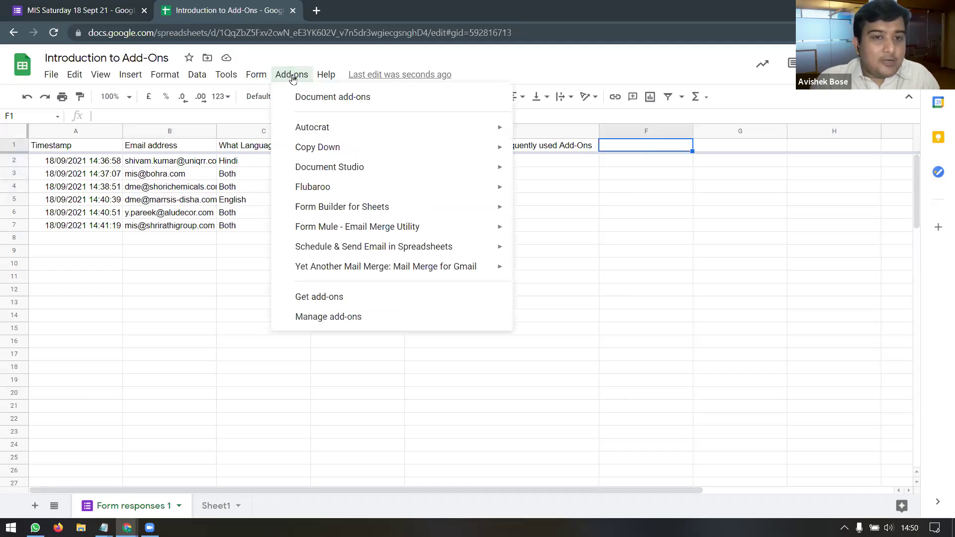
mouse_move(392, 232)
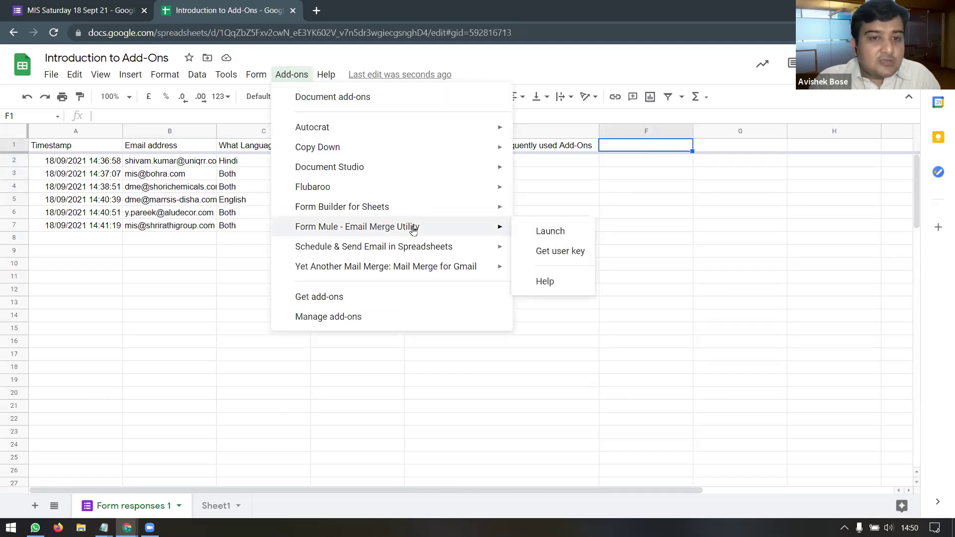
Step: Launch the formMule email merge utility and look through its source sheet list without choosing one
click(546, 234)
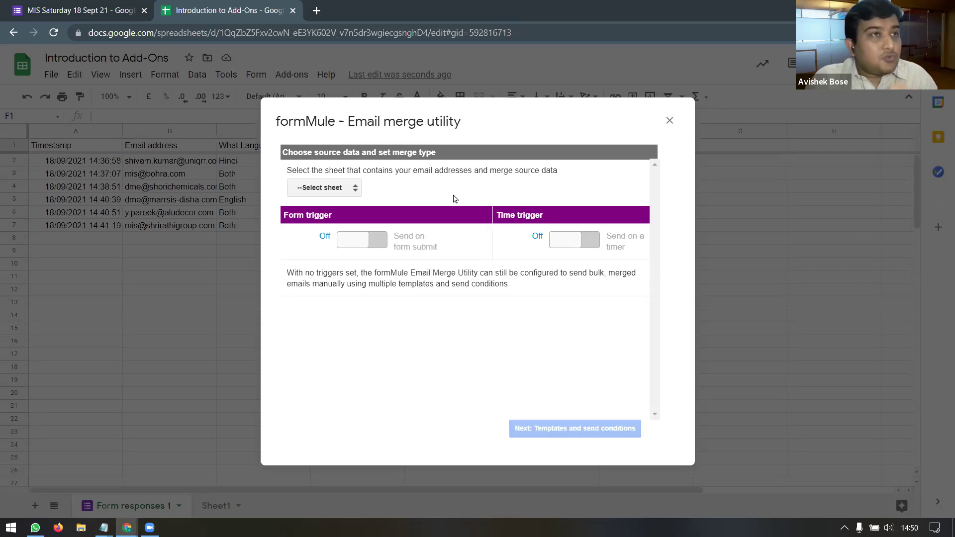
click(355, 188)
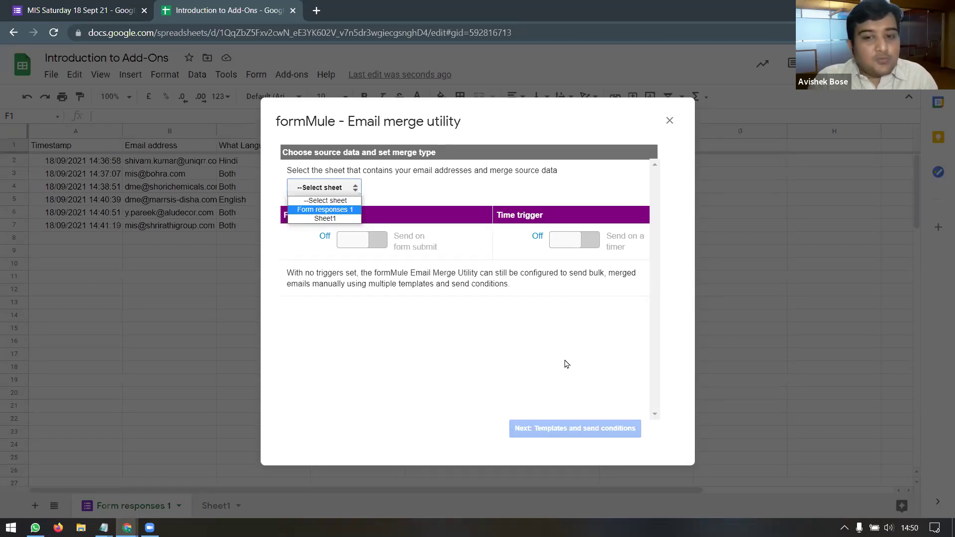
click(670, 122)
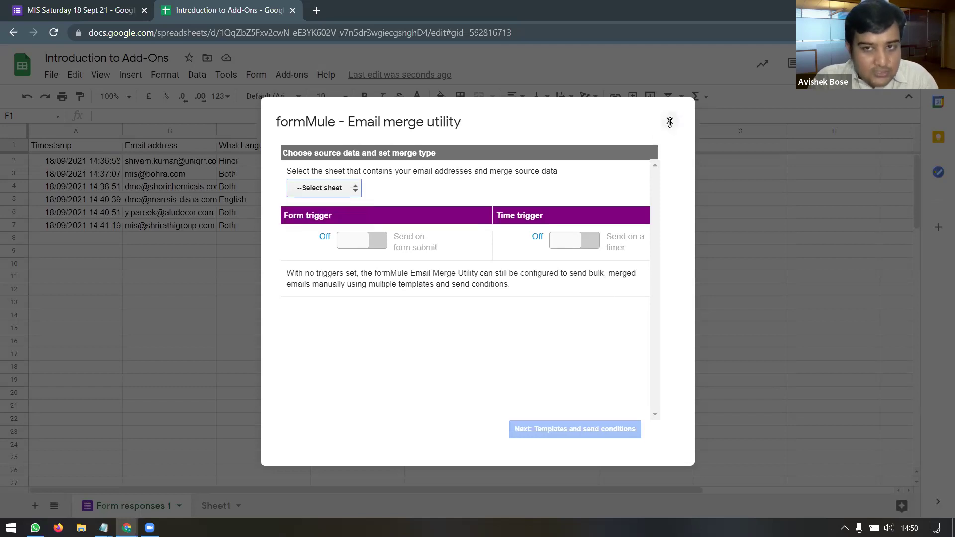
click(669, 121)
Step: Rename the Form responses 1 tab to 'Introduction to Add-Ons', pasting it from the spreadsheet title
double_click(138, 508)
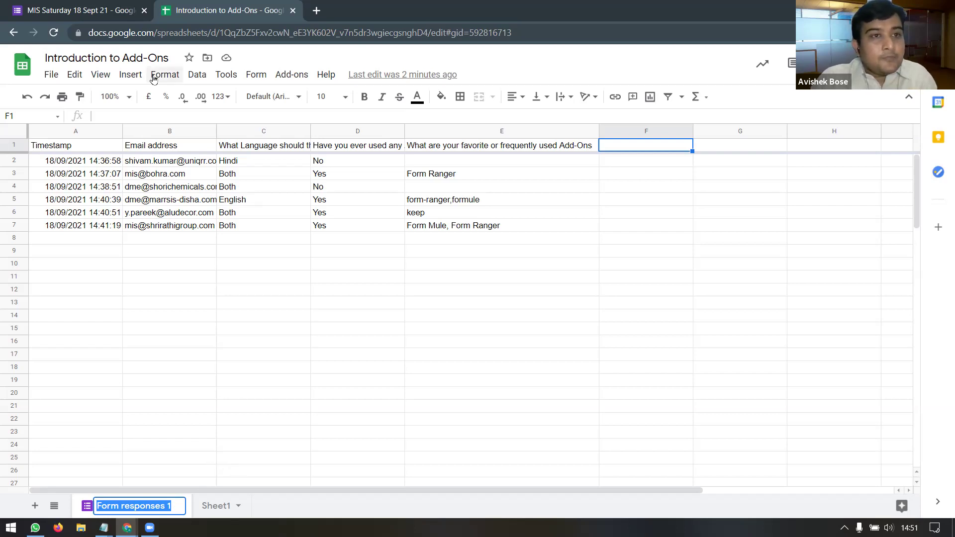
click(159, 59)
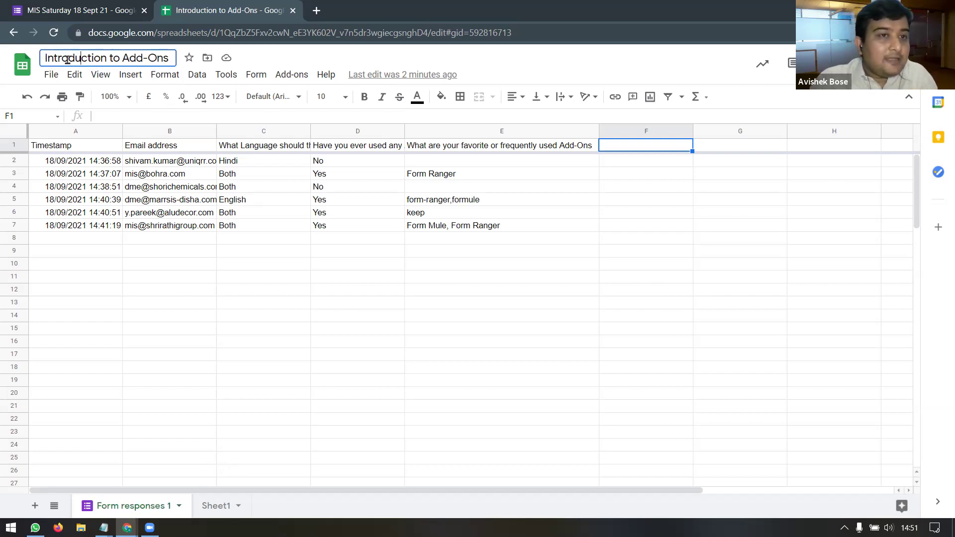
drag(82, 59, 50, 60)
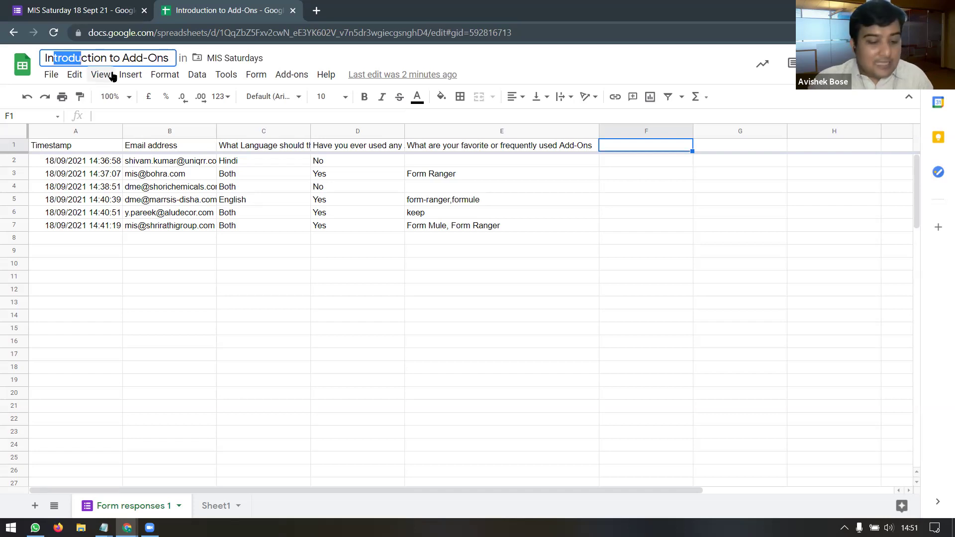
key(ctrl+a)
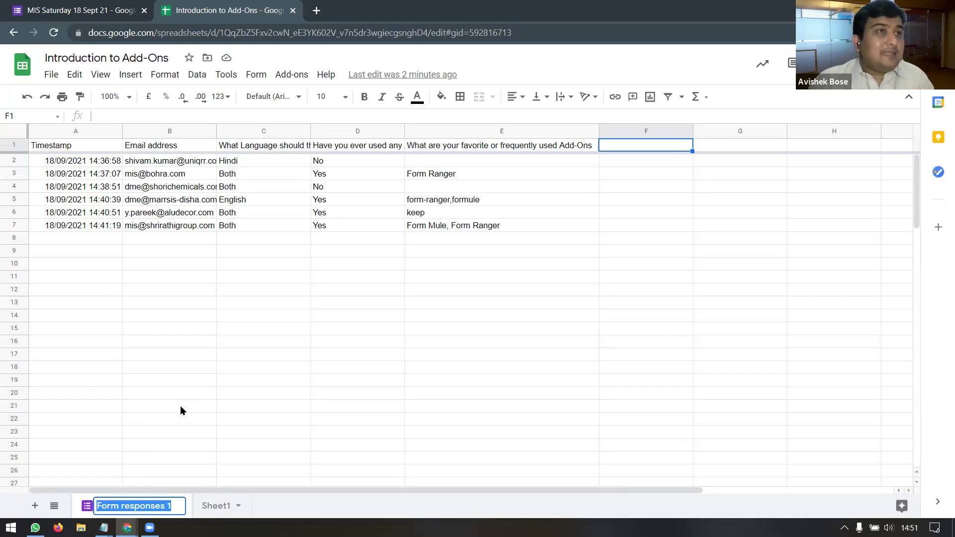
text(Introduction to Add-Ons)
key(Return)
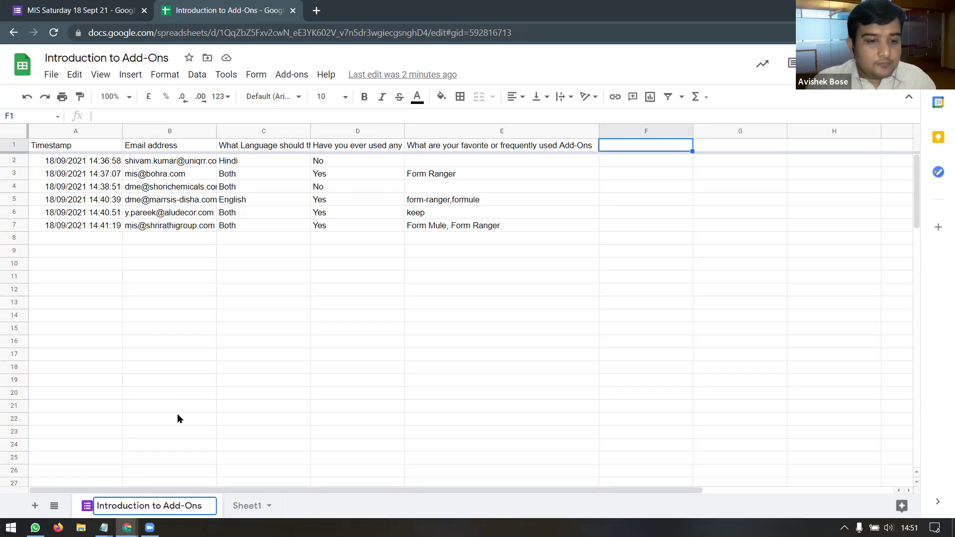
click(179, 418)
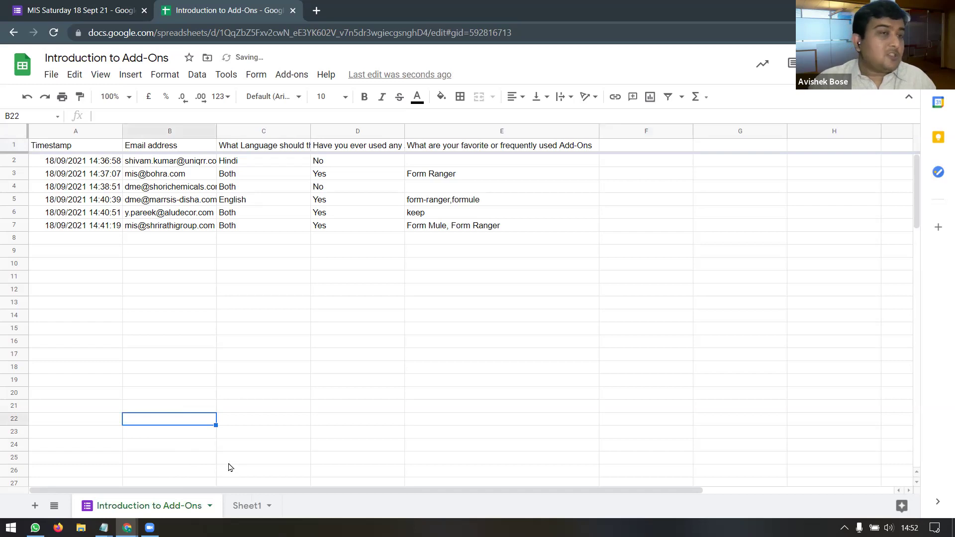
Step: Reopen formMule's 'Choose source data and set merge type' setup from the Form Mule add-on menu
click(292, 74)
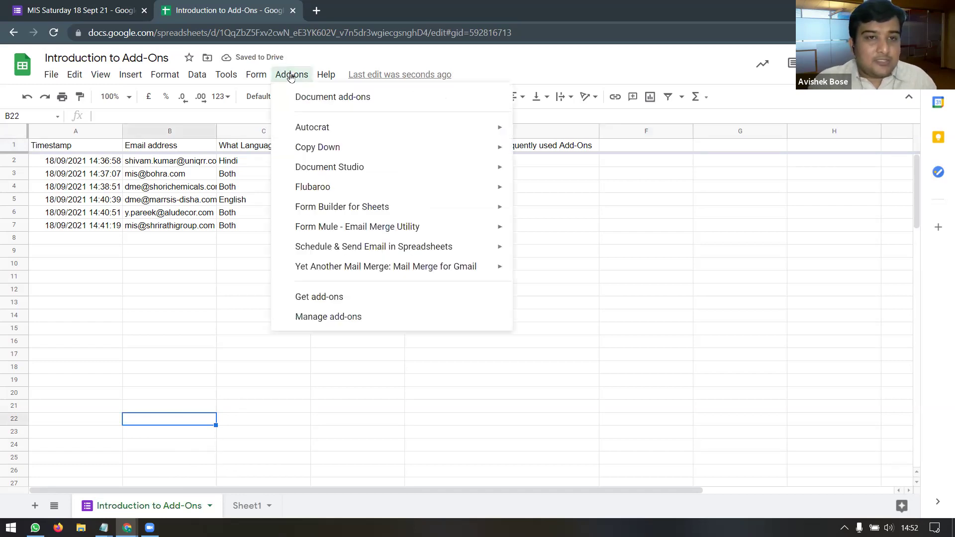
mouse_move(450, 230)
mouse_move(611, 237)
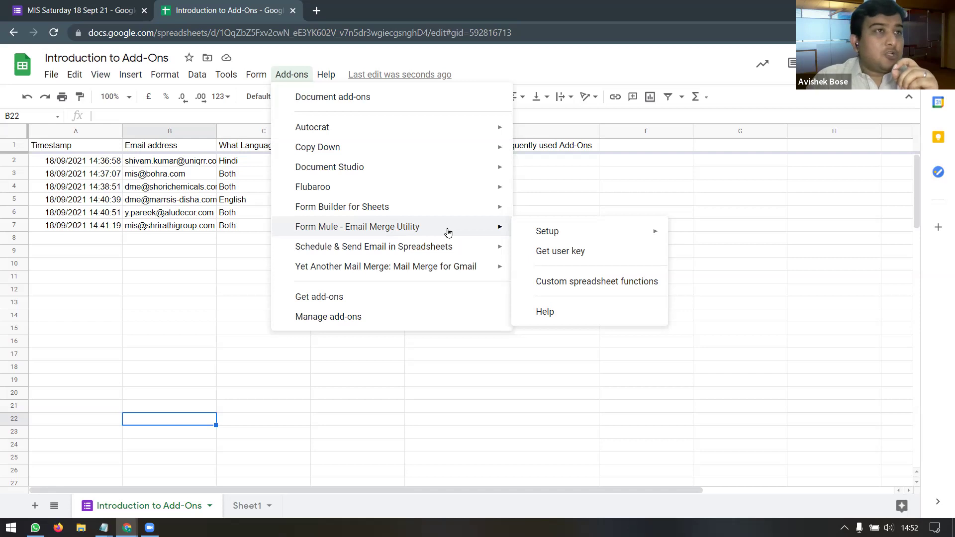
mouse_move(561, 235)
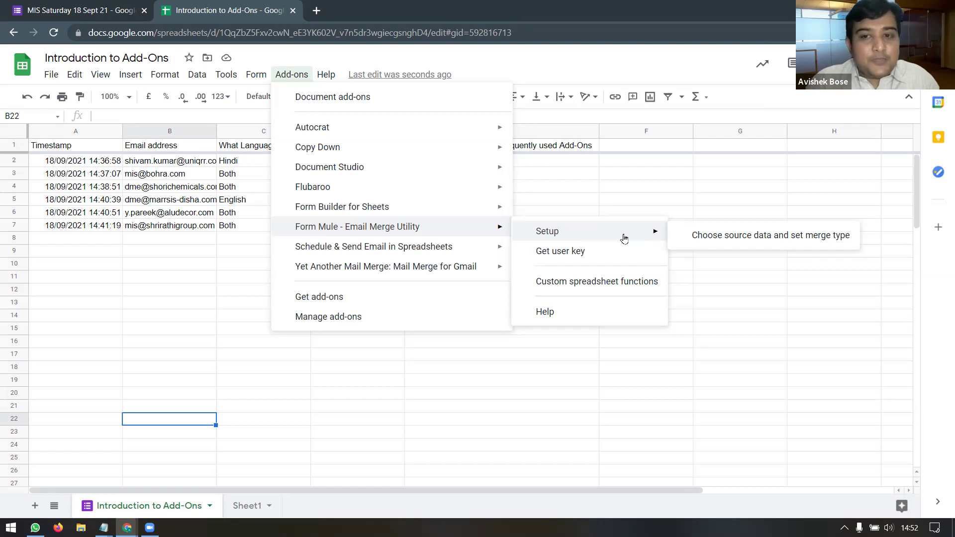
click(742, 241)
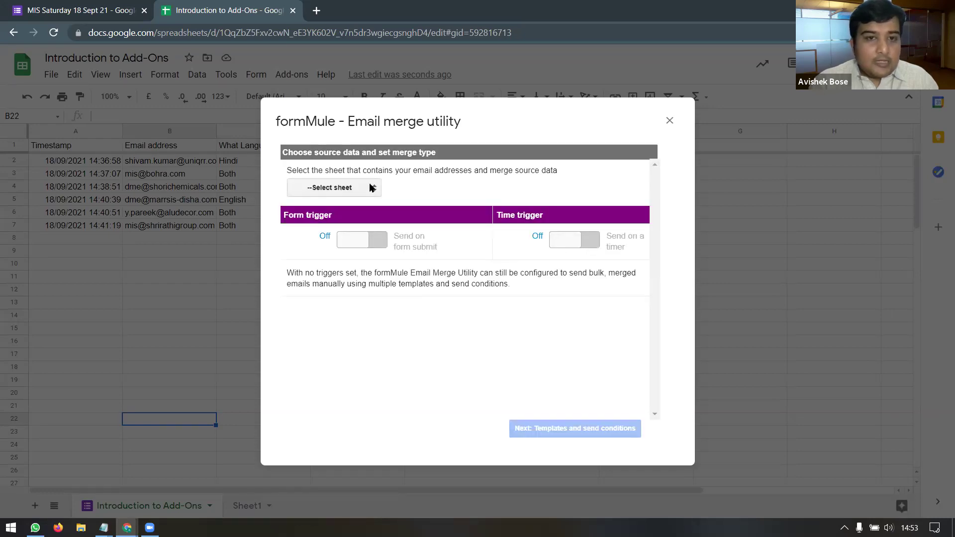
Step: Choose Introduction to Add-Ons as the formMule merge source sheet
click(371, 188)
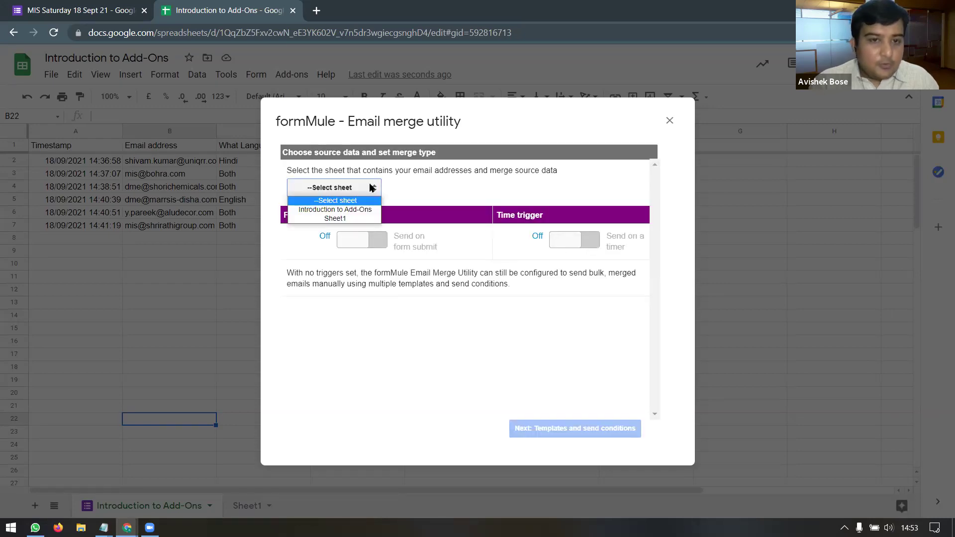
click(317, 209)
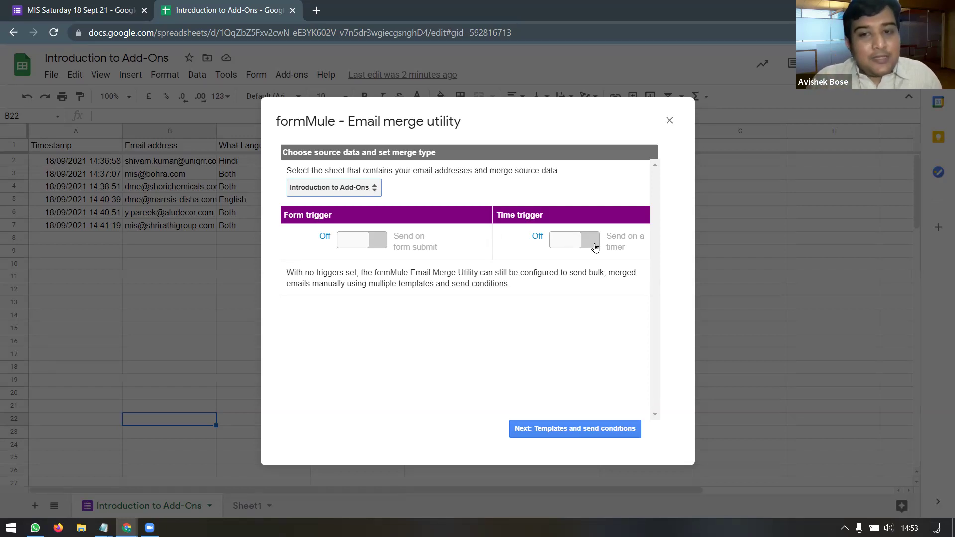
Step: Turn on the time trigger and preview the hourly and daily timer options
click(567, 240)
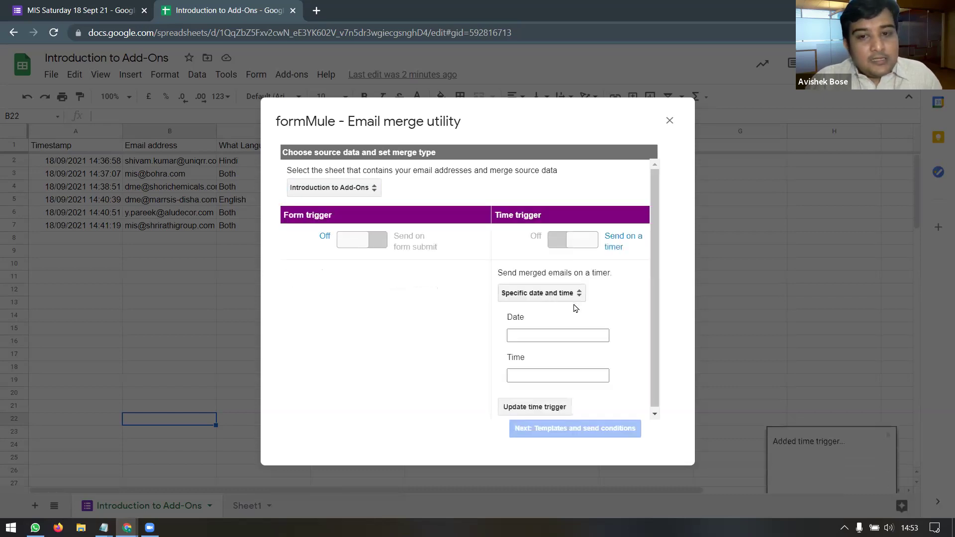
click(579, 294)
click(567, 315)
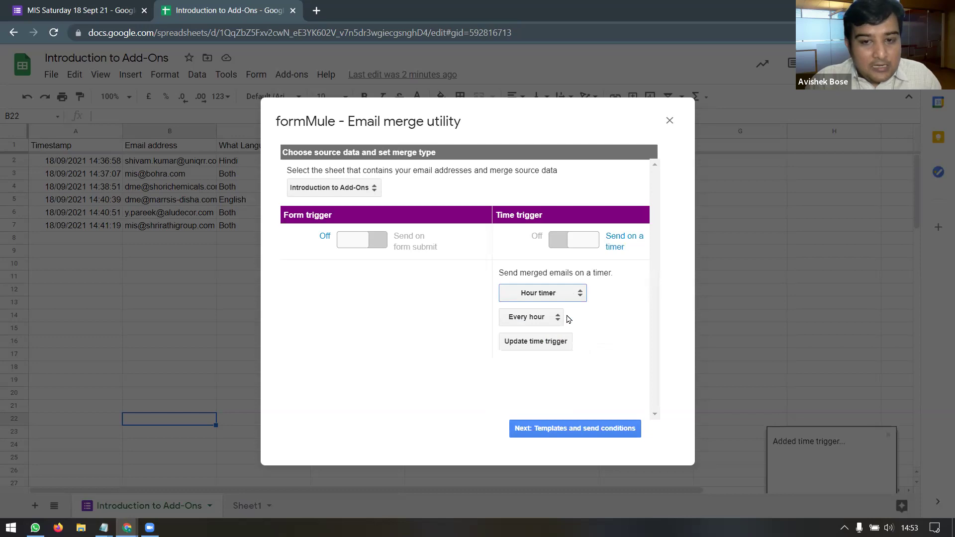
click(558, 320)
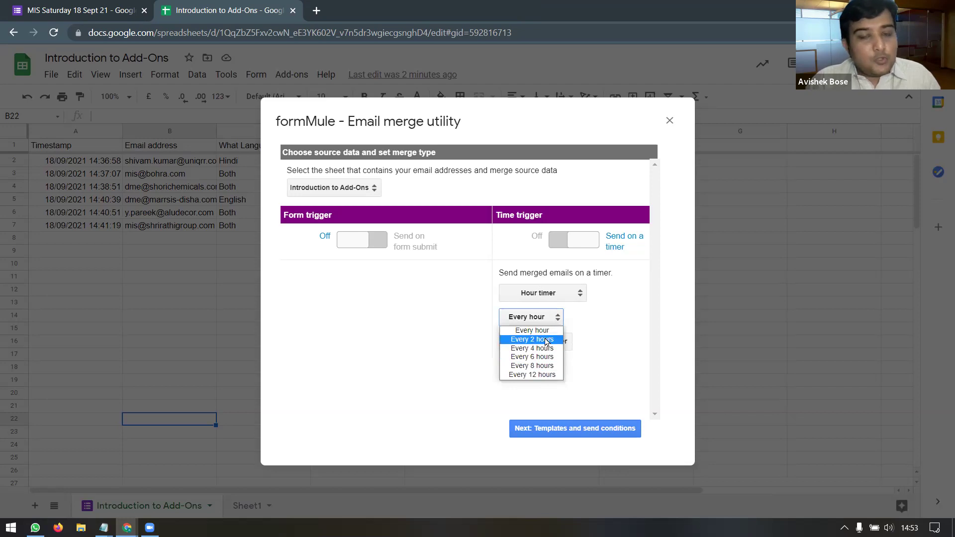
click(581, 298)
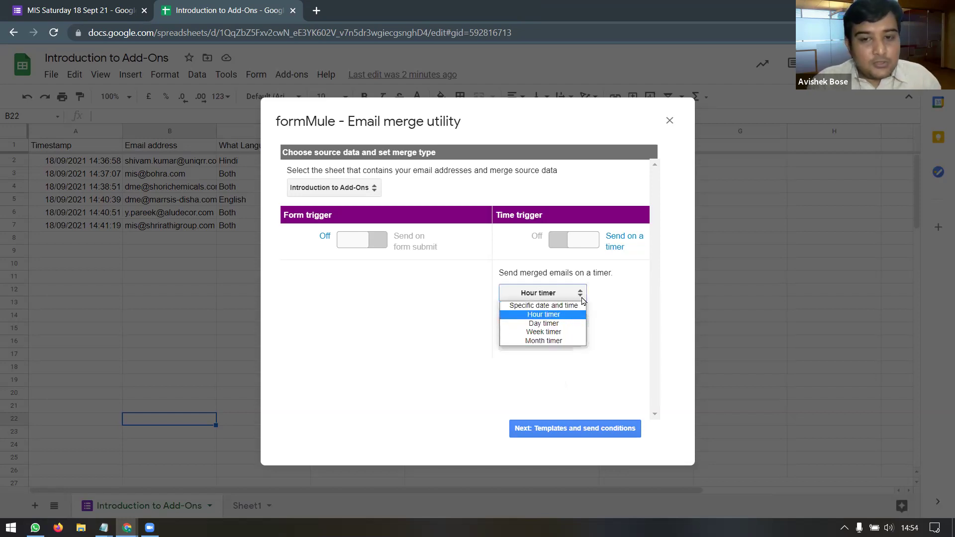
click(571, 323)
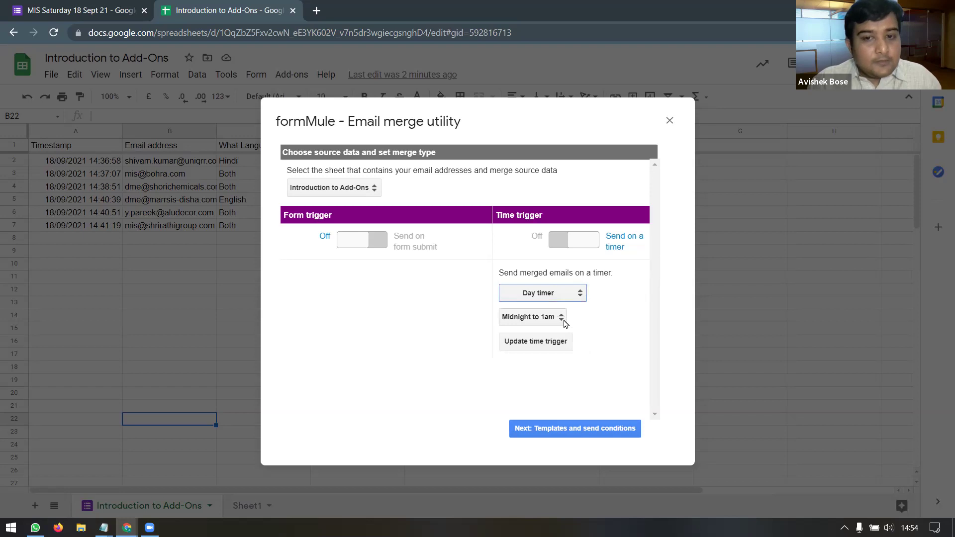
click(562, 321)
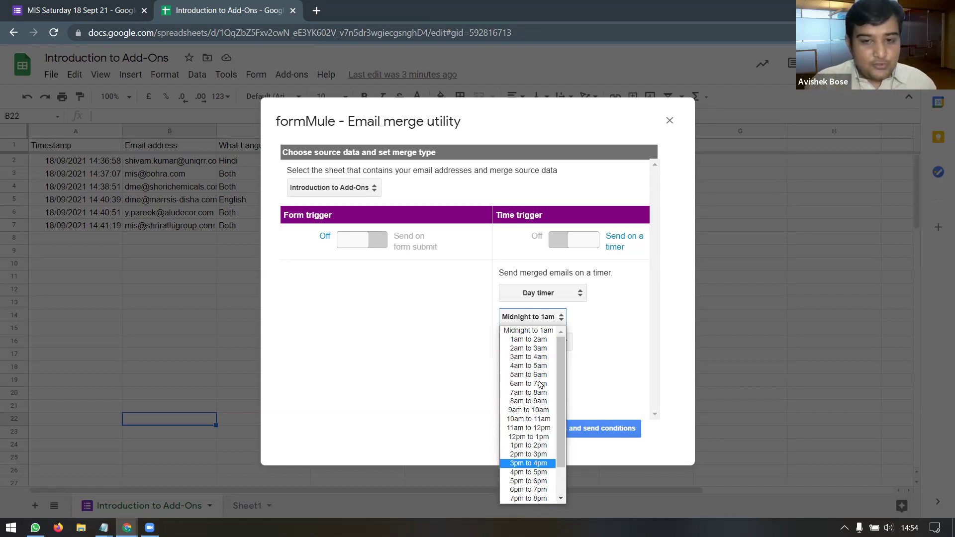
click(630, 335)
Step: Try the weekly and monthly timers, then switch the time trigger off
click(580, 293)
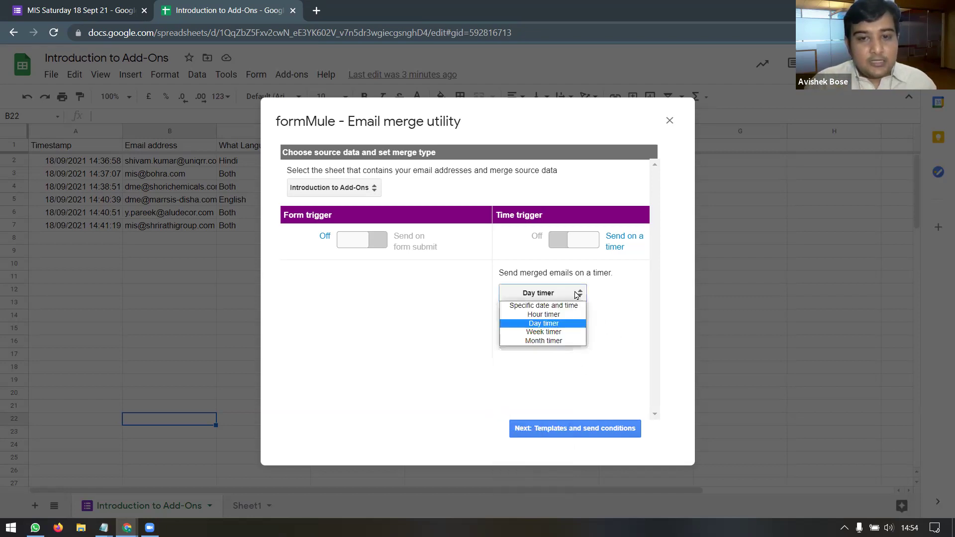
click(572, 333)
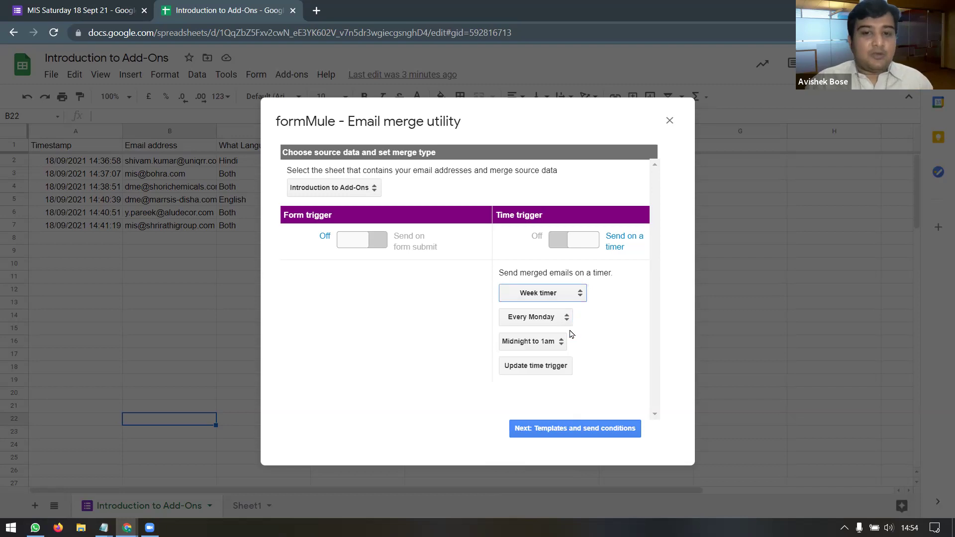
click(580, 294)
click(572, 341)
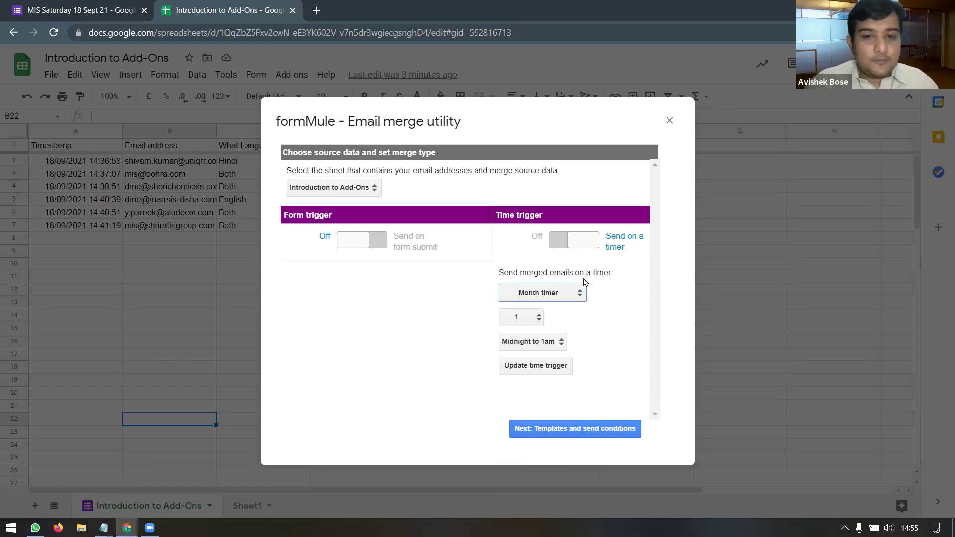
click(576, 246)
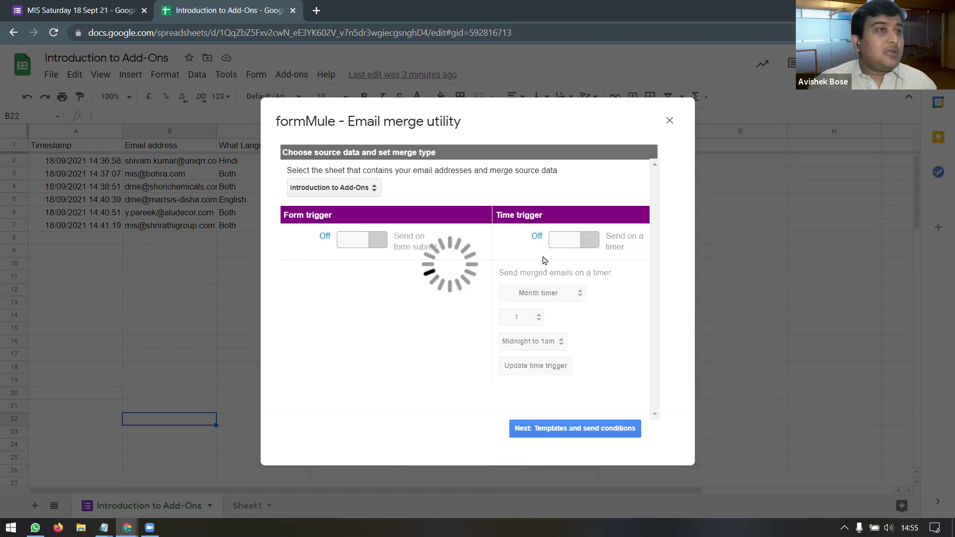
Step: Turn on the form trigger and tick 'Log a case number for each submission'
click(358, 244)
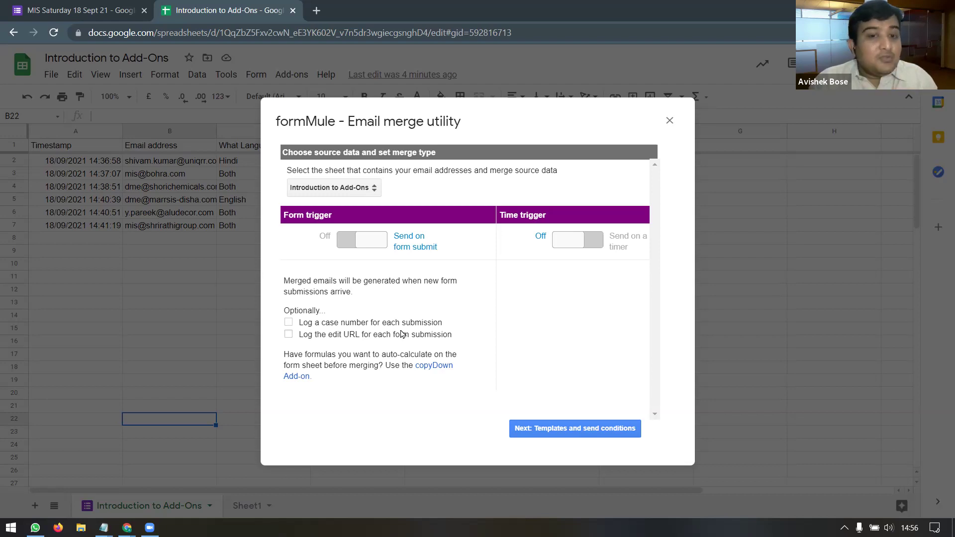
click(288, 323)
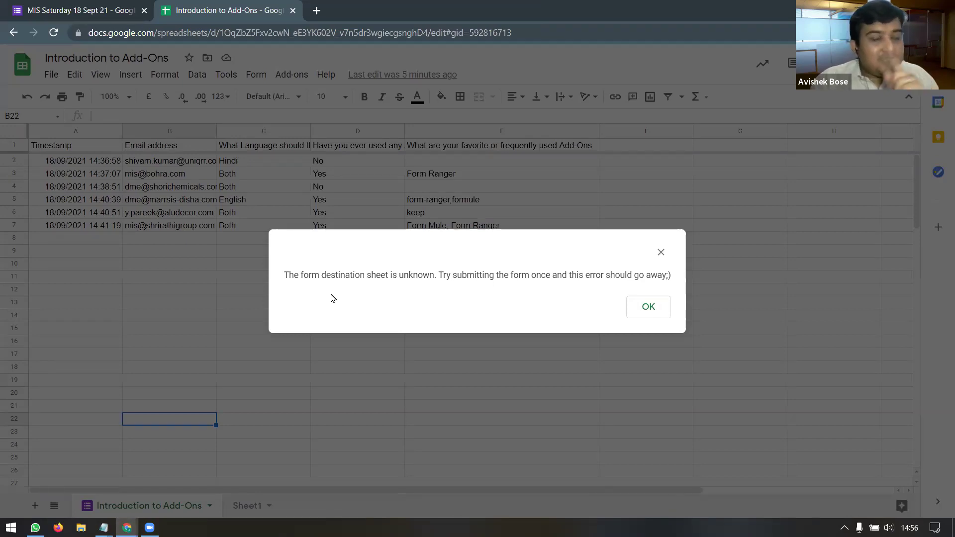
Step: Highlight the unknown-destination-sheet error text, then dismiss the error with OK
drag(289, 275, 680, 282)
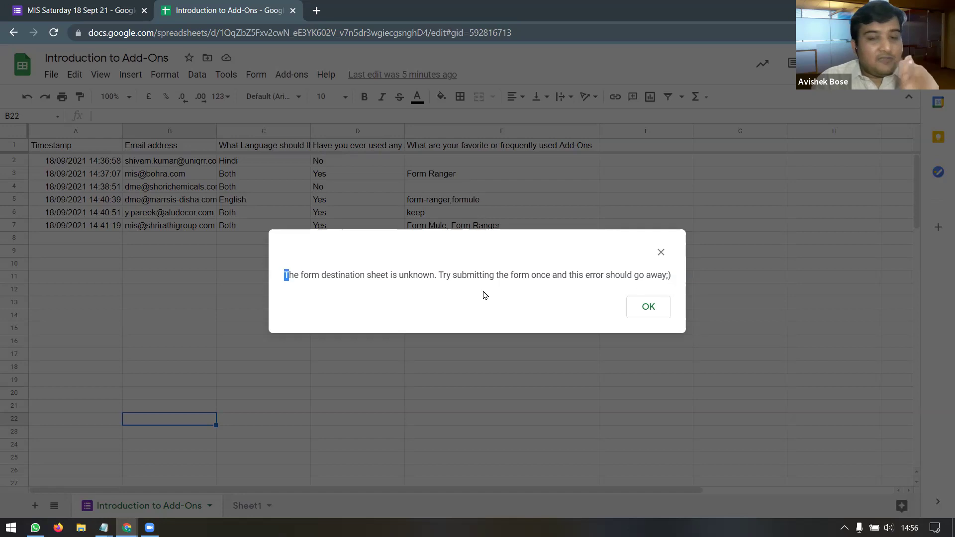
drag(289, 275, 674, 284)
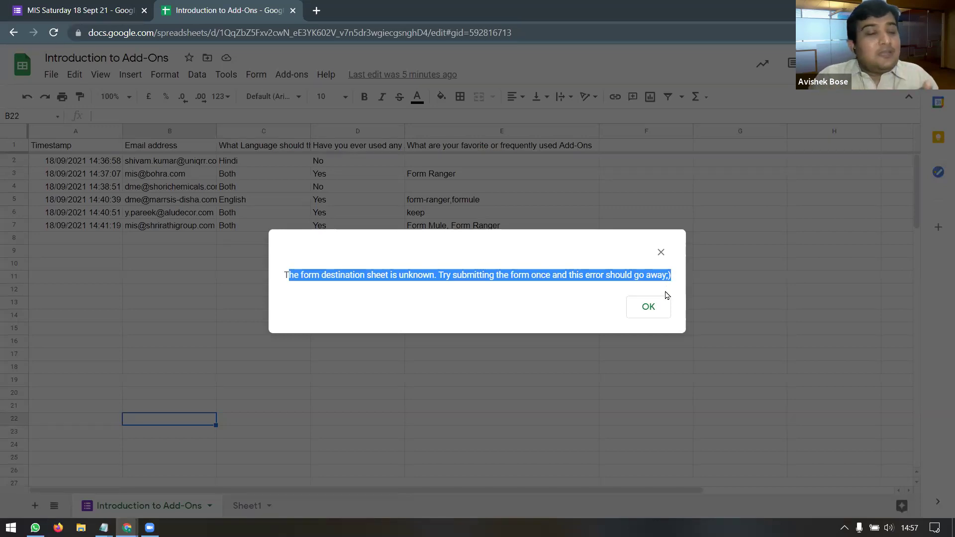
click(648, 307)
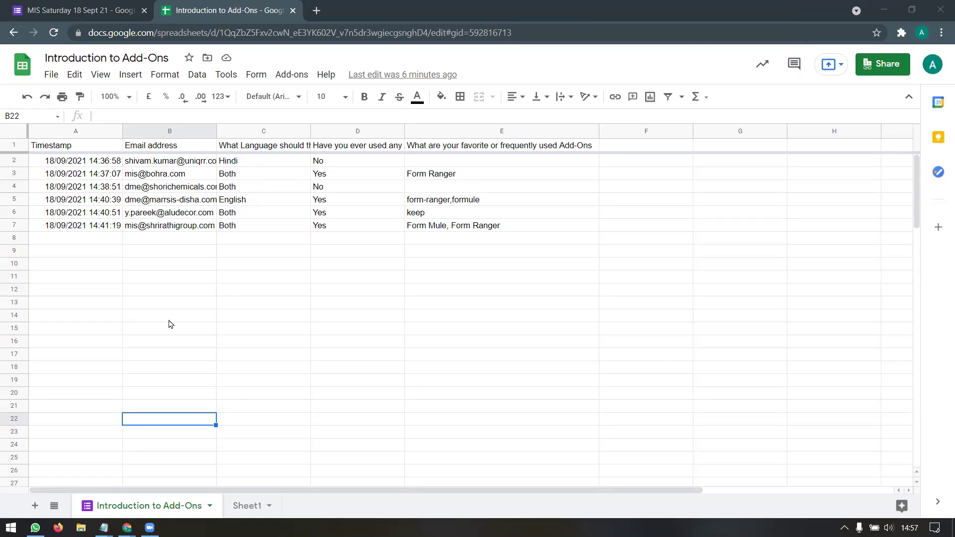
Step: Select F2, row 3 and the Form Ranger cell E3, then open the installed add-ons list
click(611, 166)
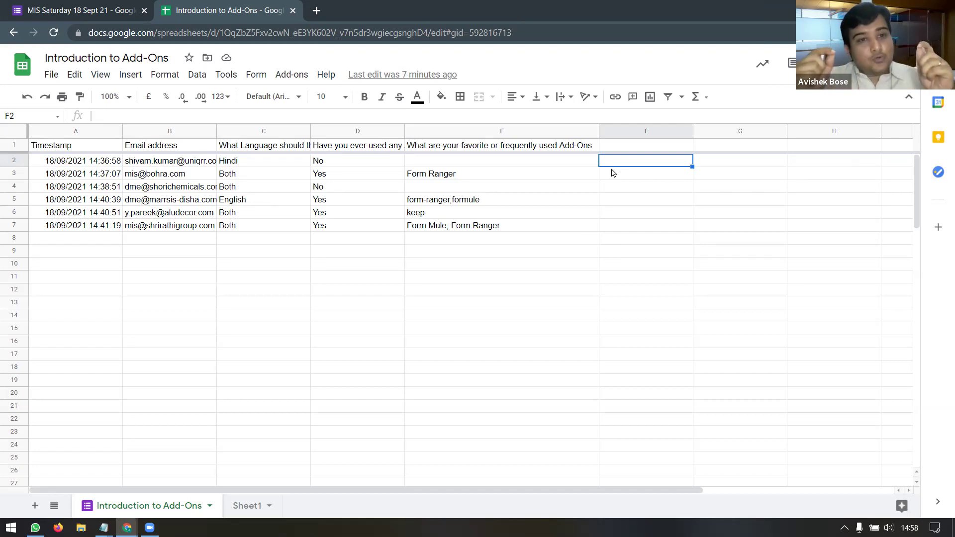
click(11, 176)
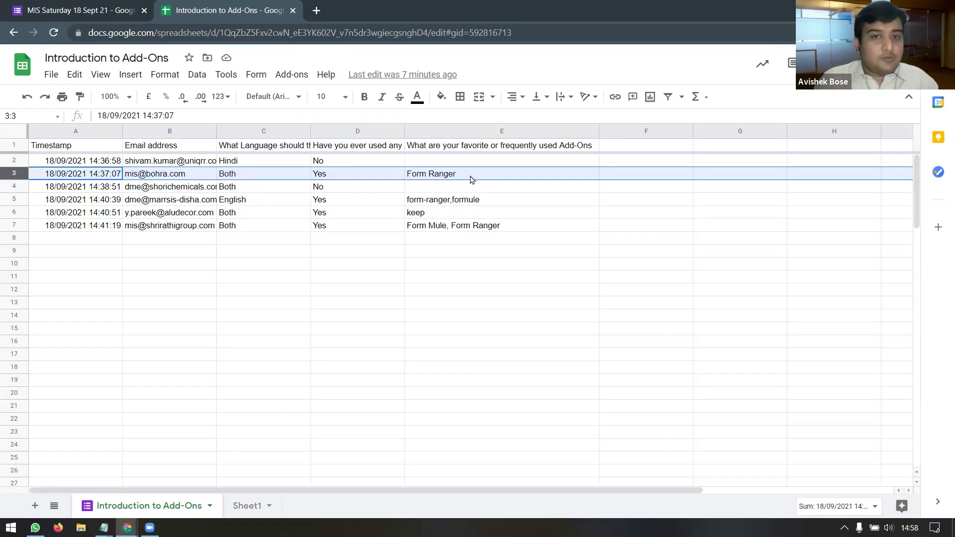
click(471, 178)
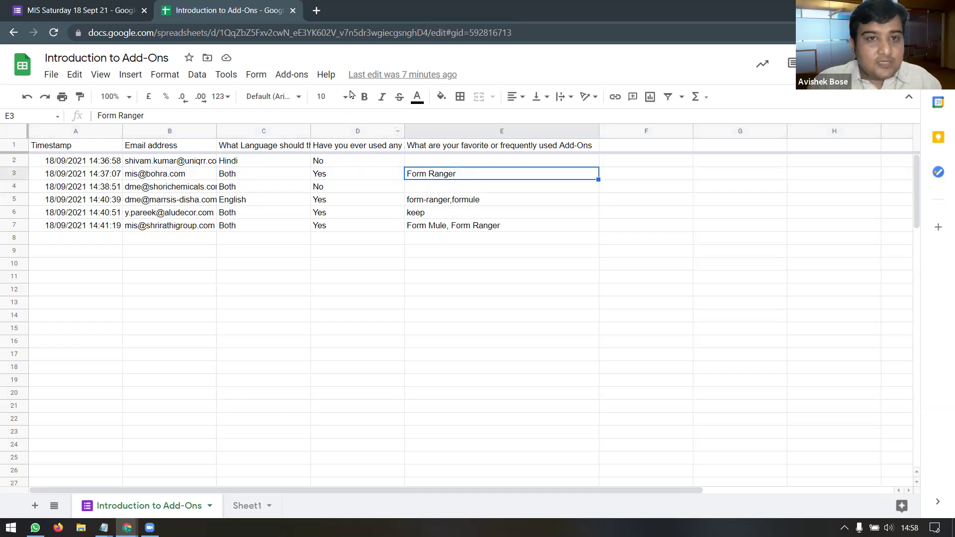
click(288, 76)
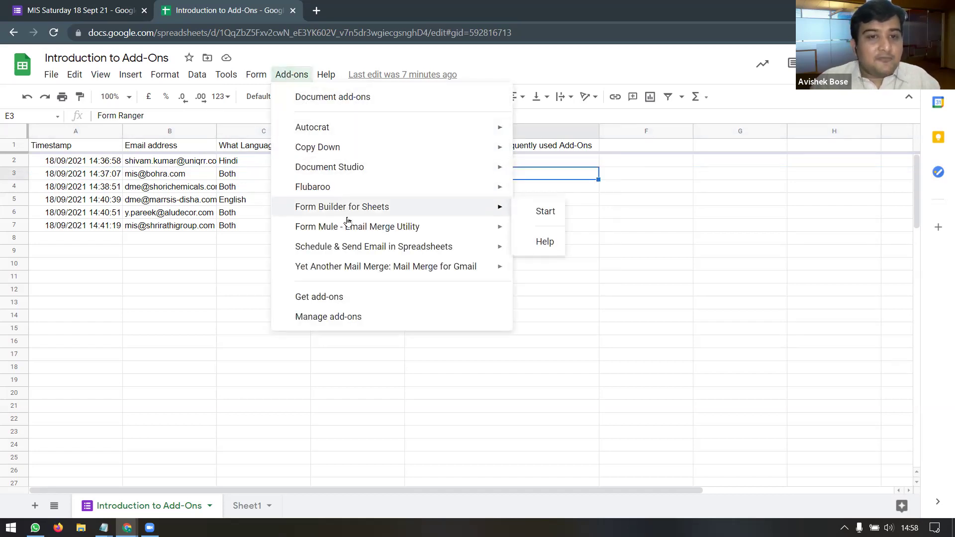
Step: In formMule's source data setup, enable 'Log the edit URL' and dismiss the destination-sheet warning
mouse_move(348, 220)
mouse_move(586, 234)
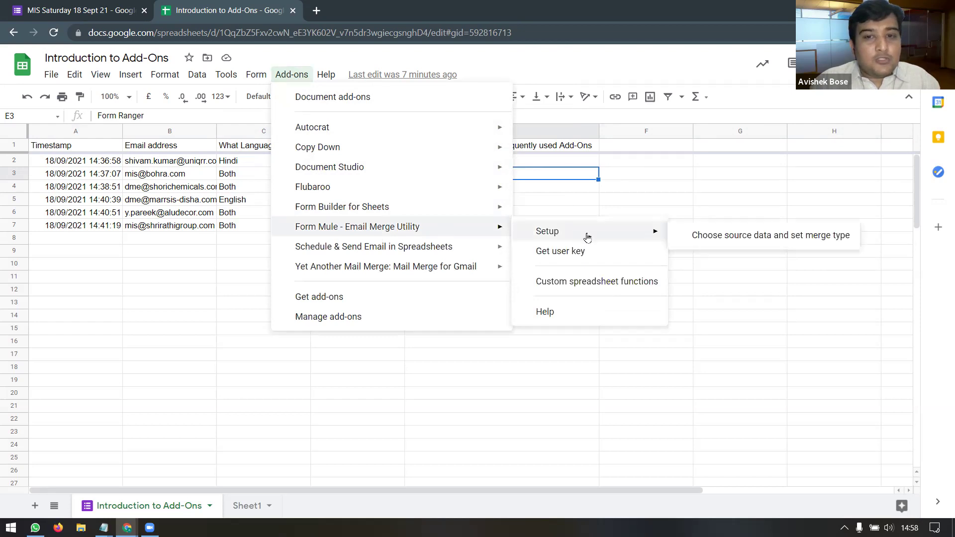
click(702, 236)
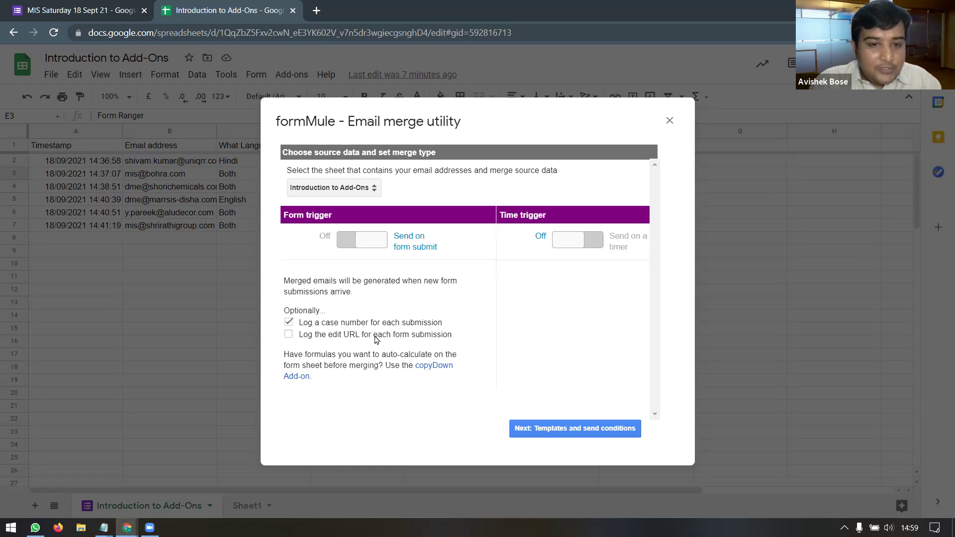
click(290, 335)
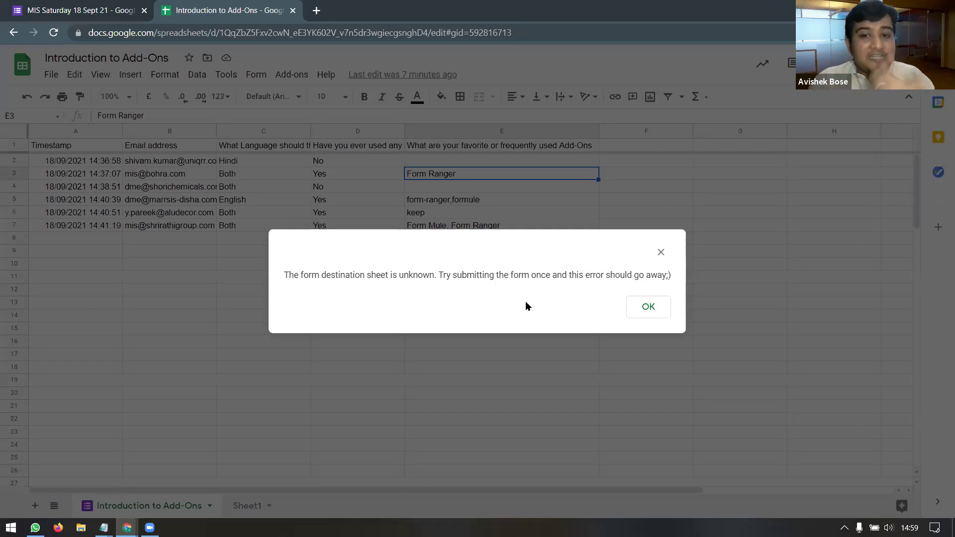
click(648, 308)
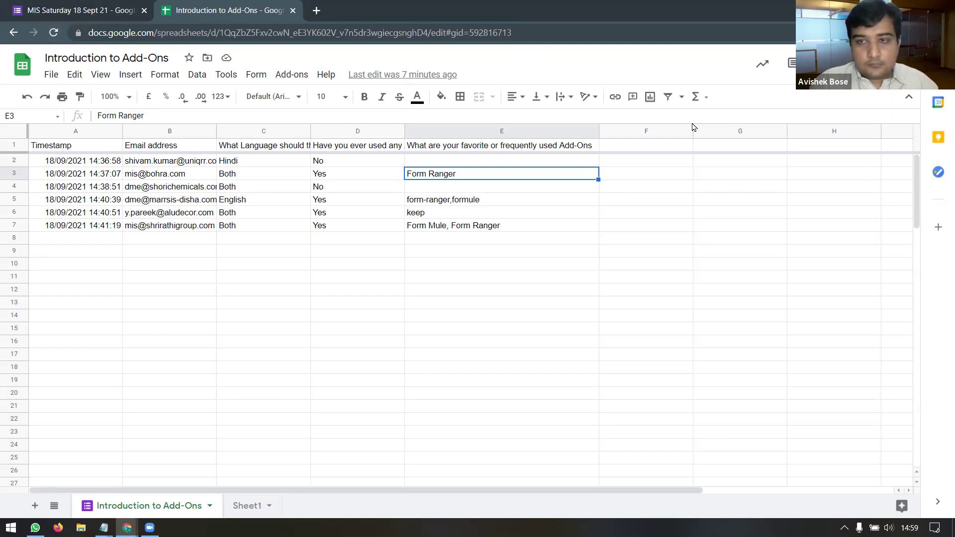
Step: Copy the form's shortened forms.gle share link, then go back to the Introduction to Add-Ons sheet
key(ctrl+shift+Tab)
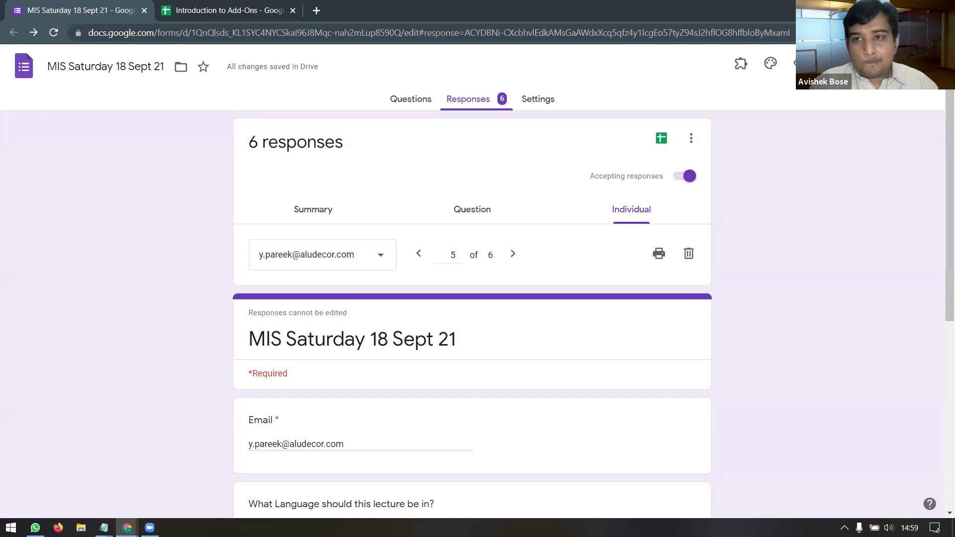
click(891, 66)
click(423, 159)
click(329, 235)
click(619, 254)
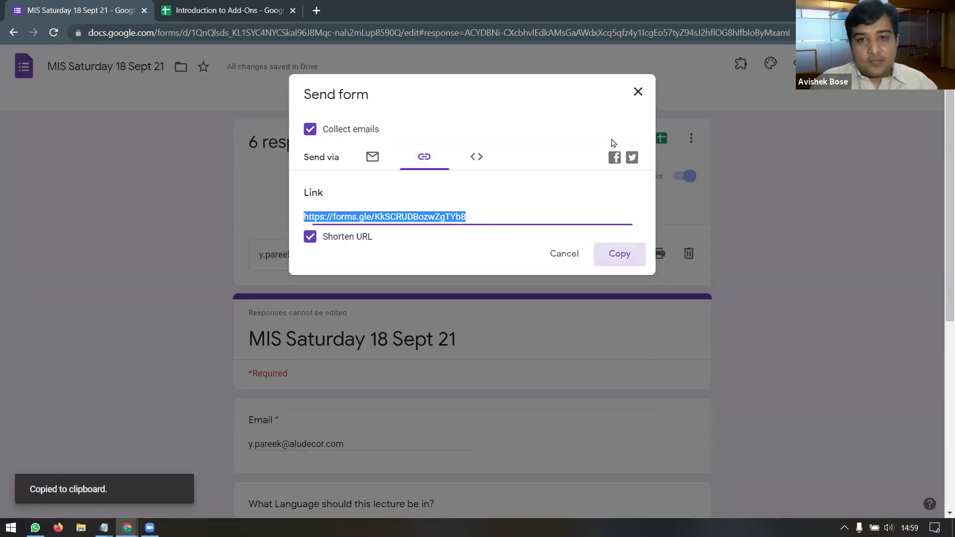
click(638, 92)
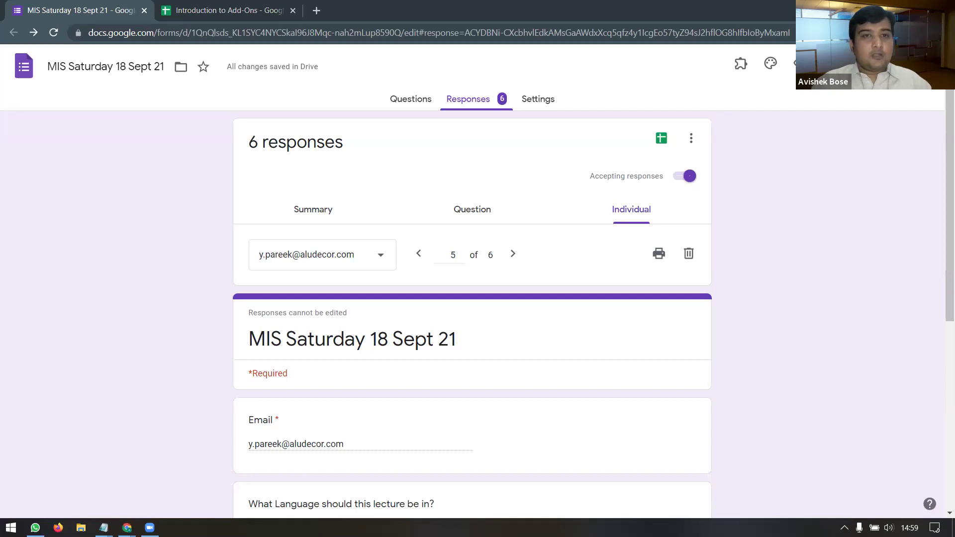
click(266, 11)
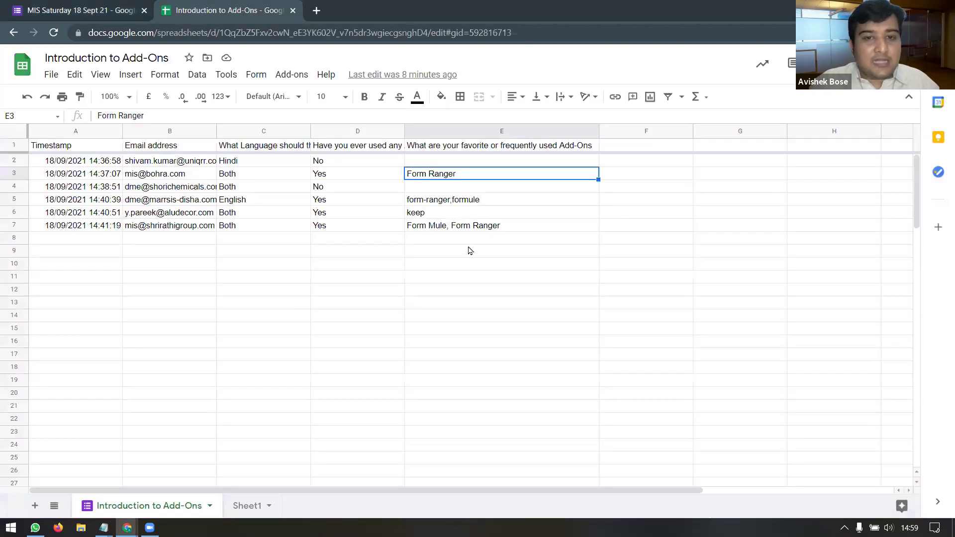
Step: Select empty cell E8, then switch to the MIS Saturday 18 Sept 21 form's responses
click(490, 243)
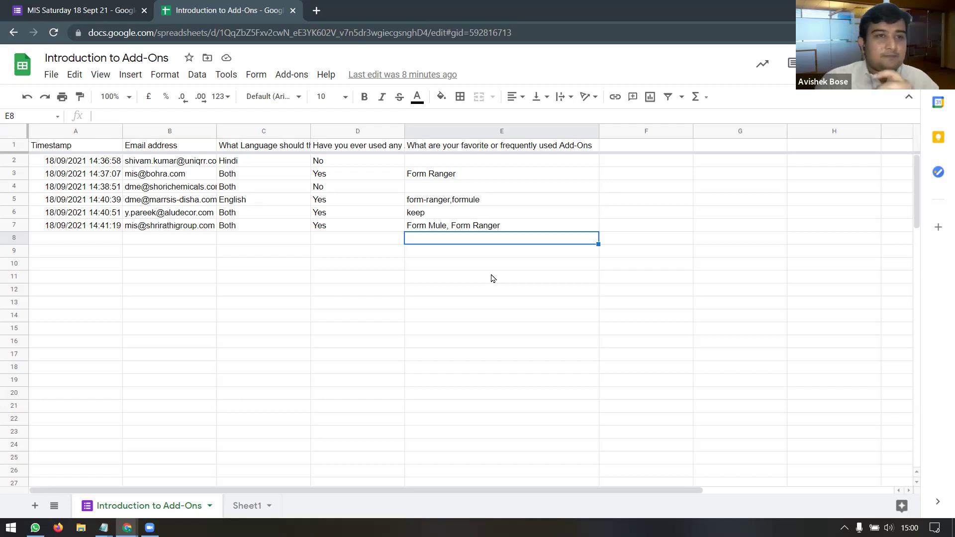
click(114, 16)
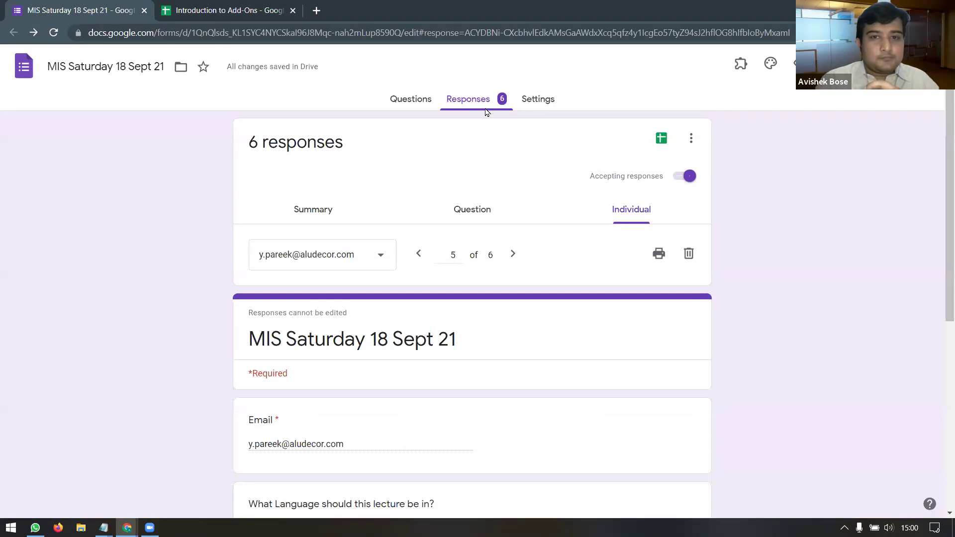
Step: Browse the individual responses and the Summary charts, then return to the Introduction to Add-Ons spreadsheet
scroll(346, 218, down, 2)
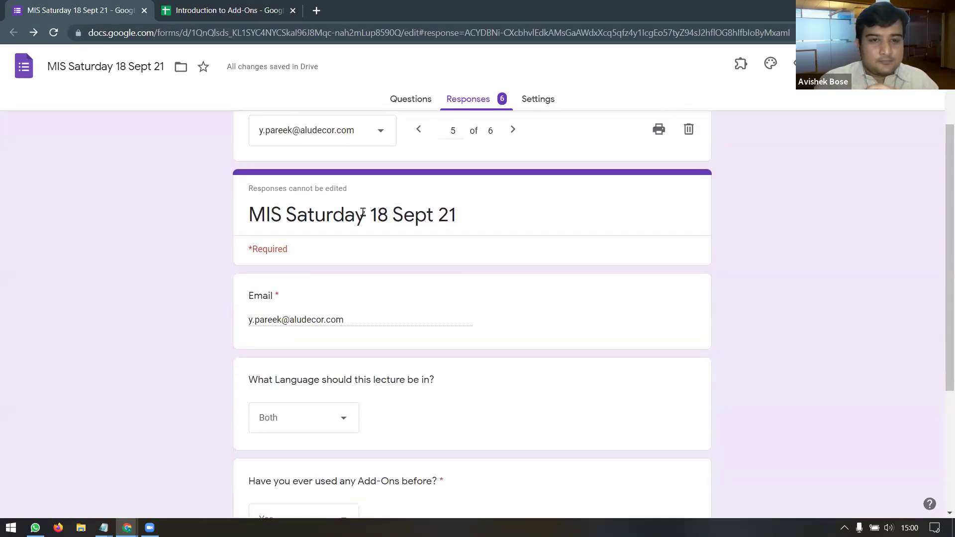
scroll(363, 214, up, 2)
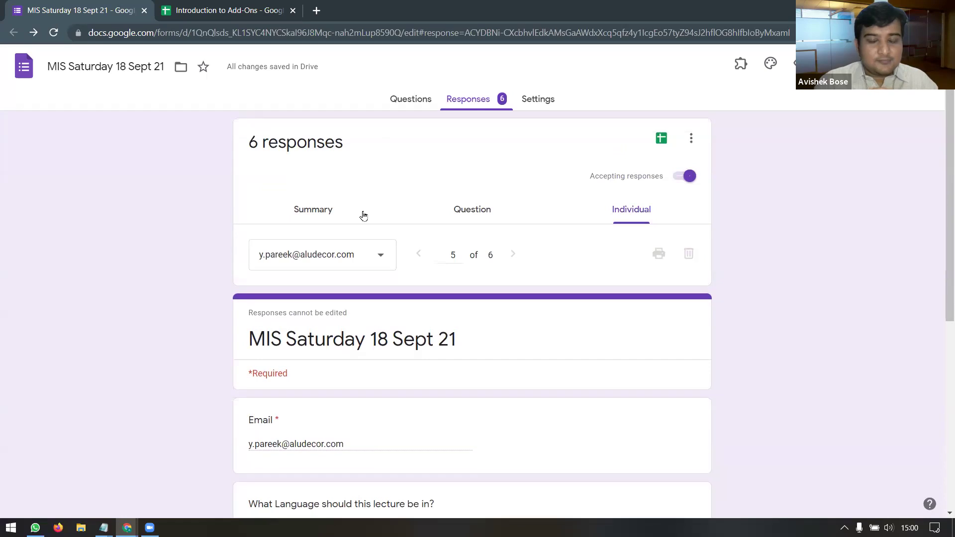
scroll(478, 196, down, 3)
scroll(439, 182, up, 3)
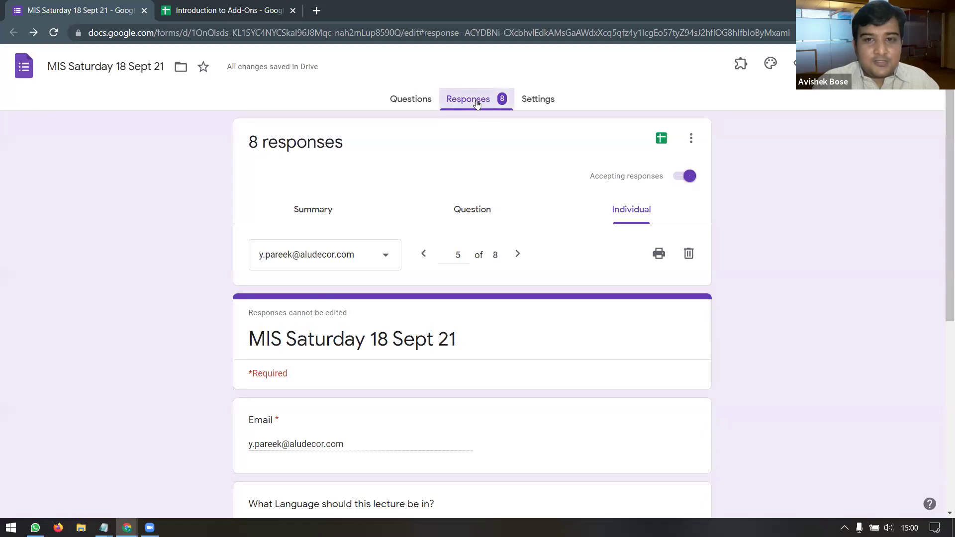
click(306, 213)
scroll(388, 251, down, 2)
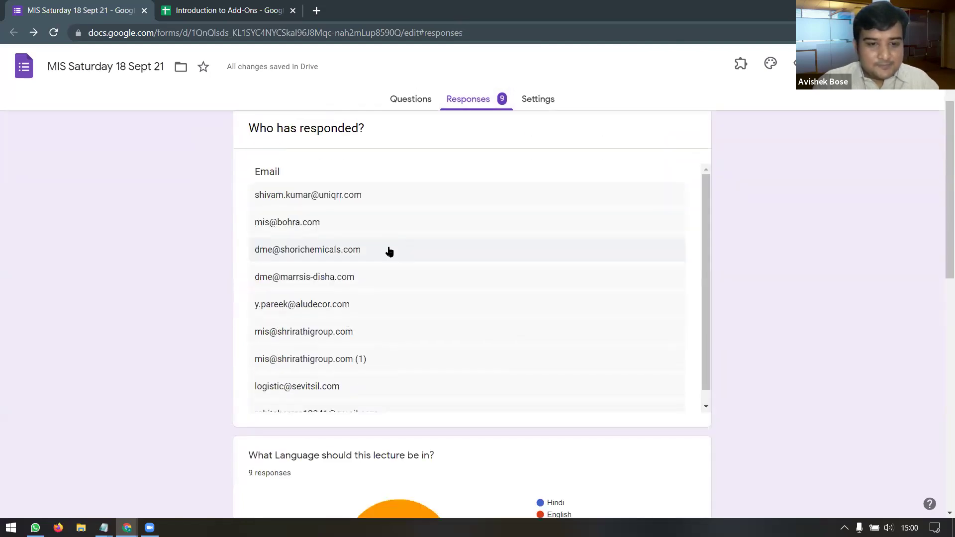
scroll(515, 324, down, 3)
scroll(512, 324, down, 5)
scroll(503, 324, up, 5)
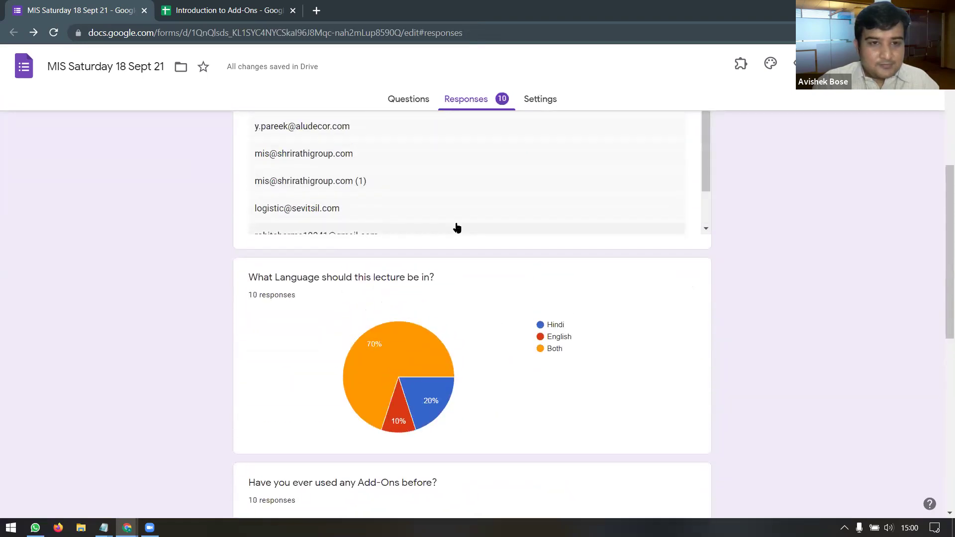
scroll(351, 204, down, 1)
scroll(315, 218, down, 1)
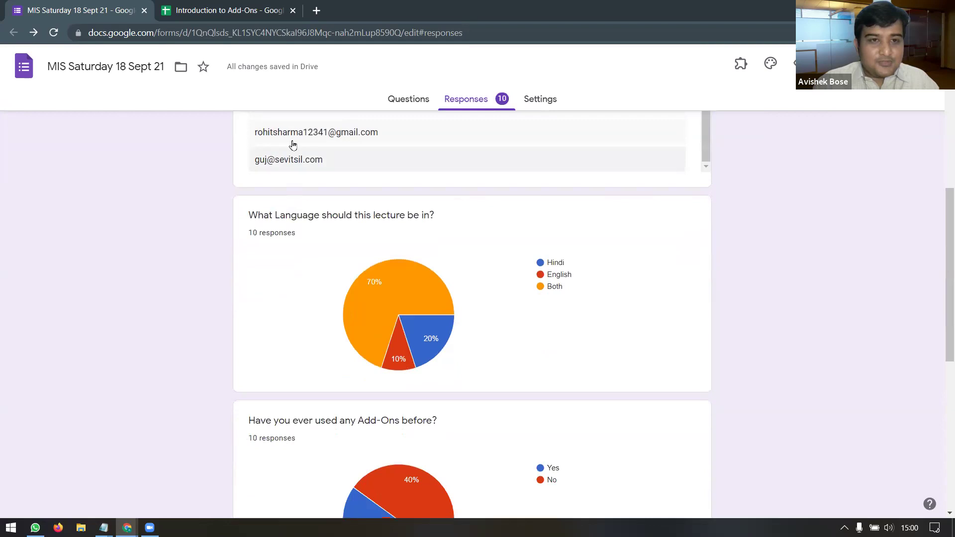
click(221, 10)
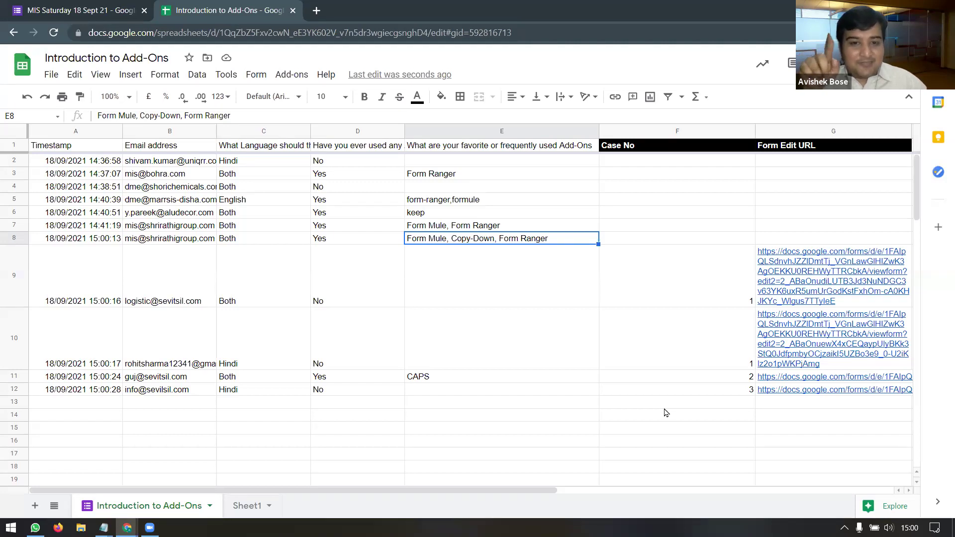
click(697, 290)
click(715, 367)
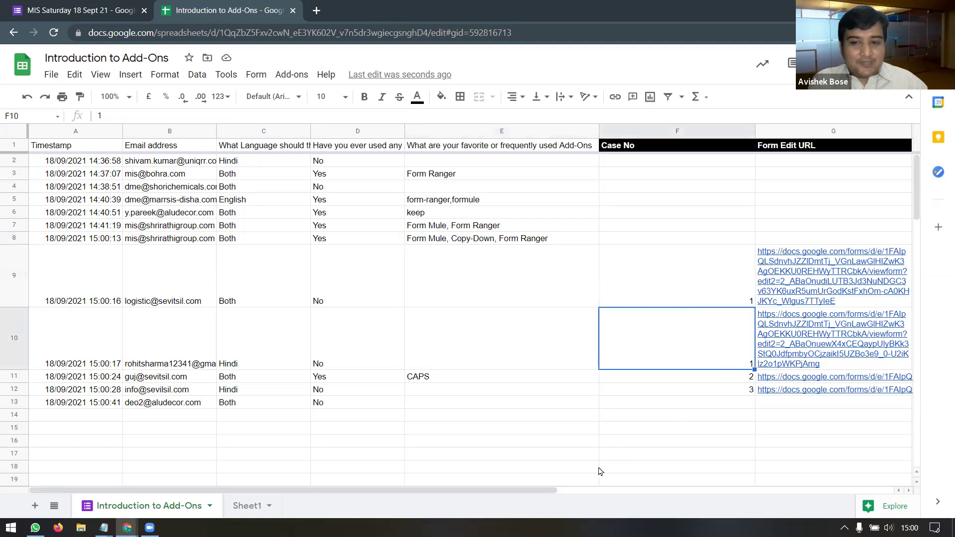
drag(557, 490, 634, 494)
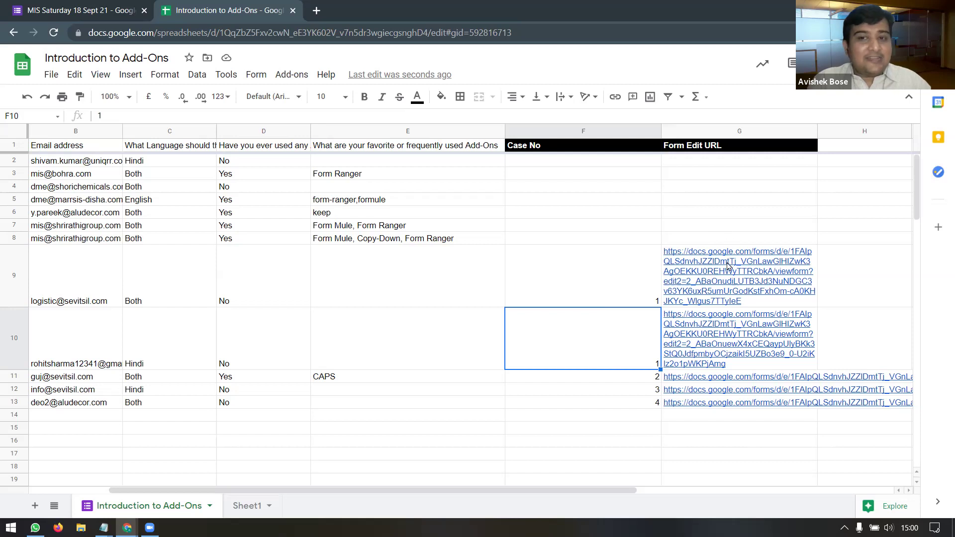
mouse_move(722, 331)
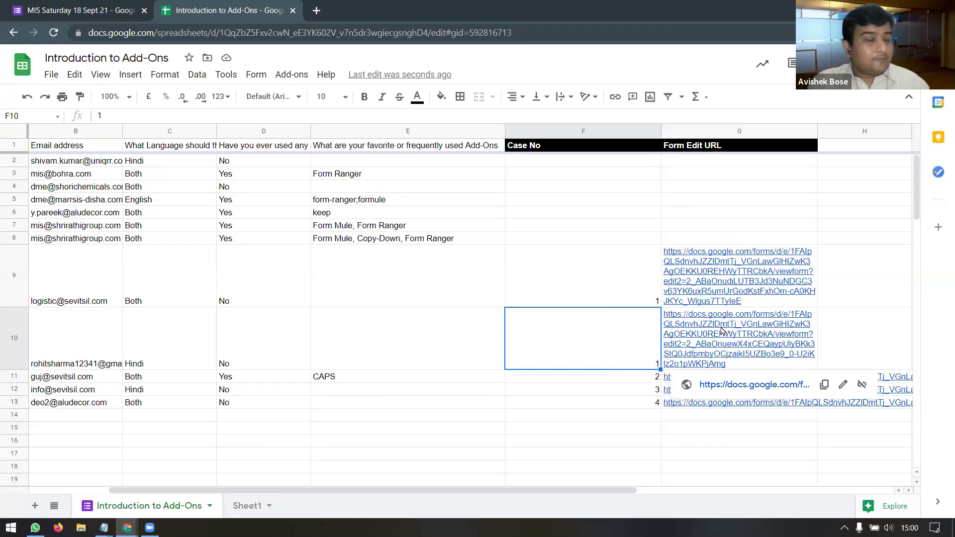
drag(707, 162, 709, 243)
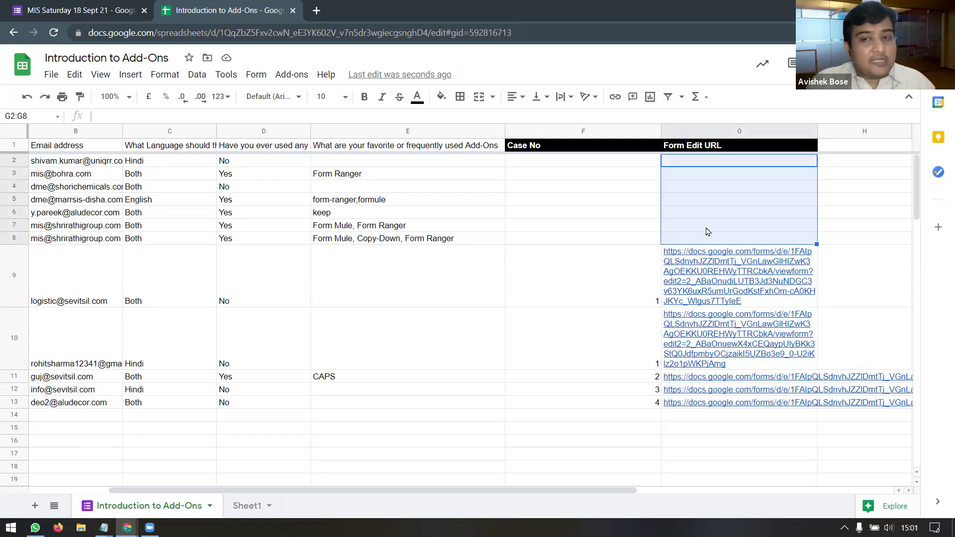
click(691, 165)
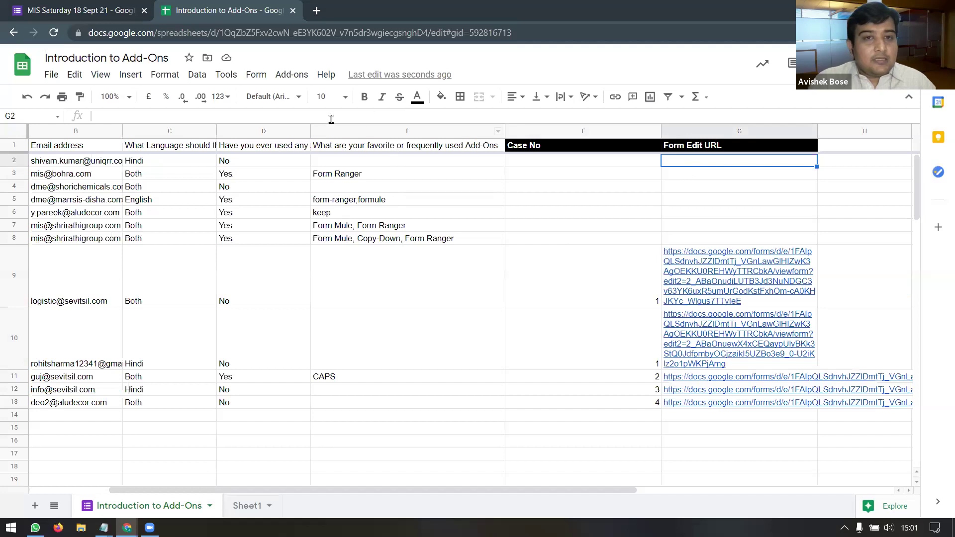
Step: Run formMule's Bulk generate unique case numbers to fill rows 2–8 with 5–11
click(258, 75)
mouse_move(287, 76)
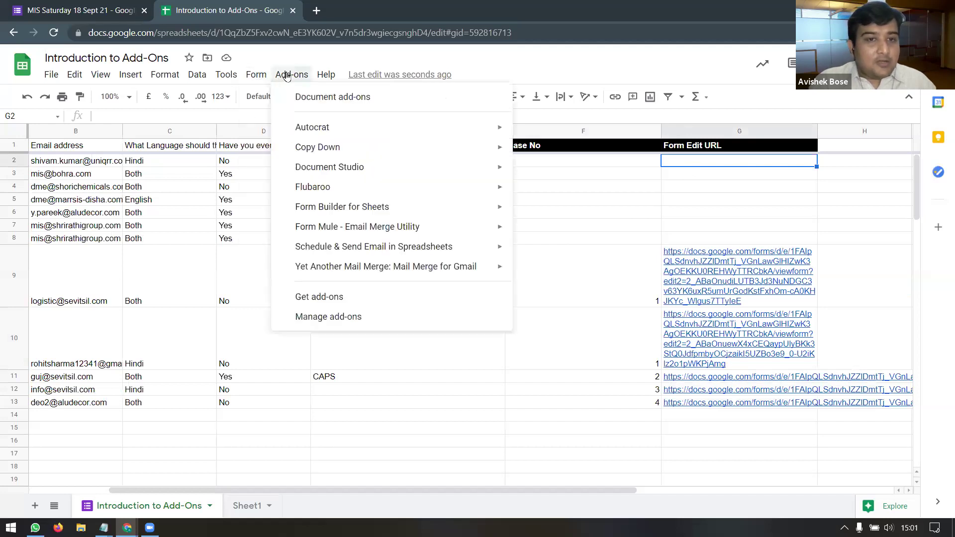
mouse_move(407, 208)
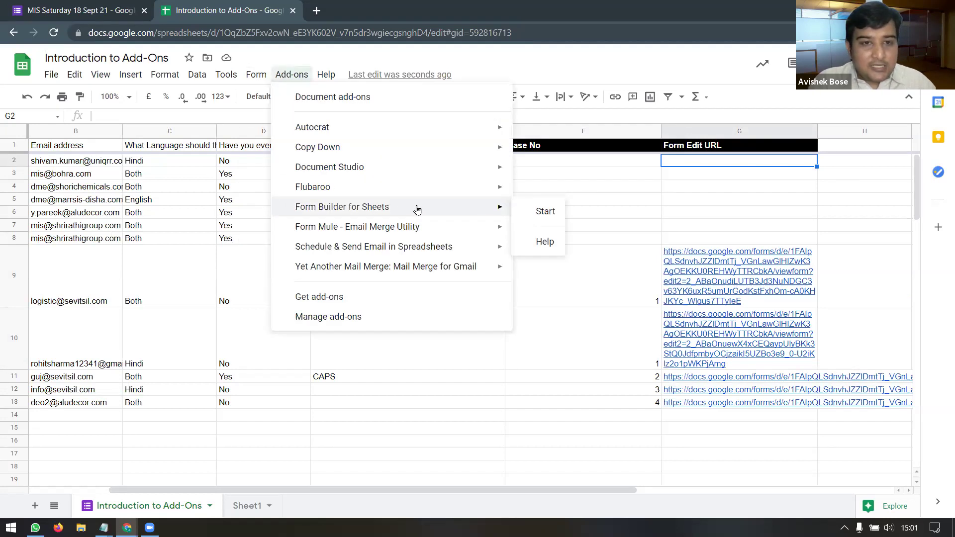
mouse_move(440, 229)
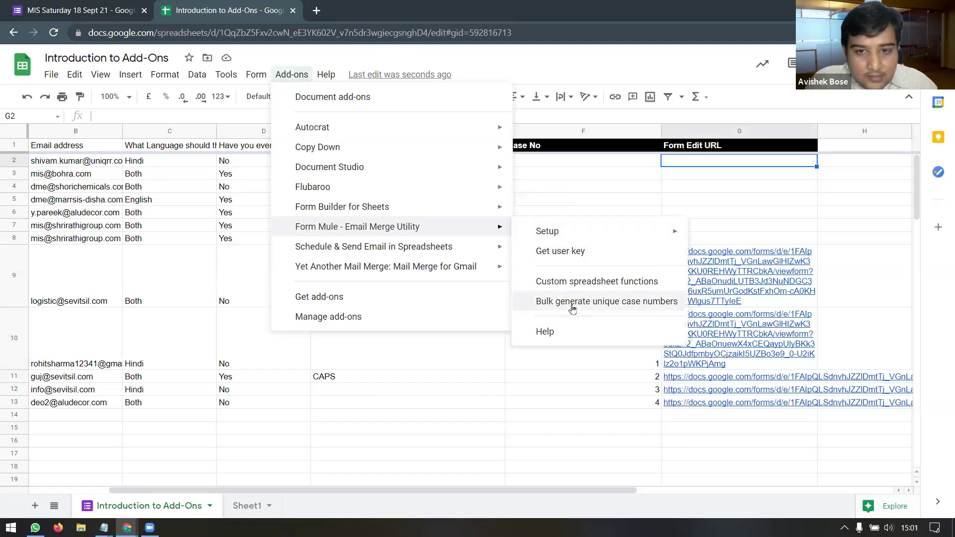
click(620, 302)
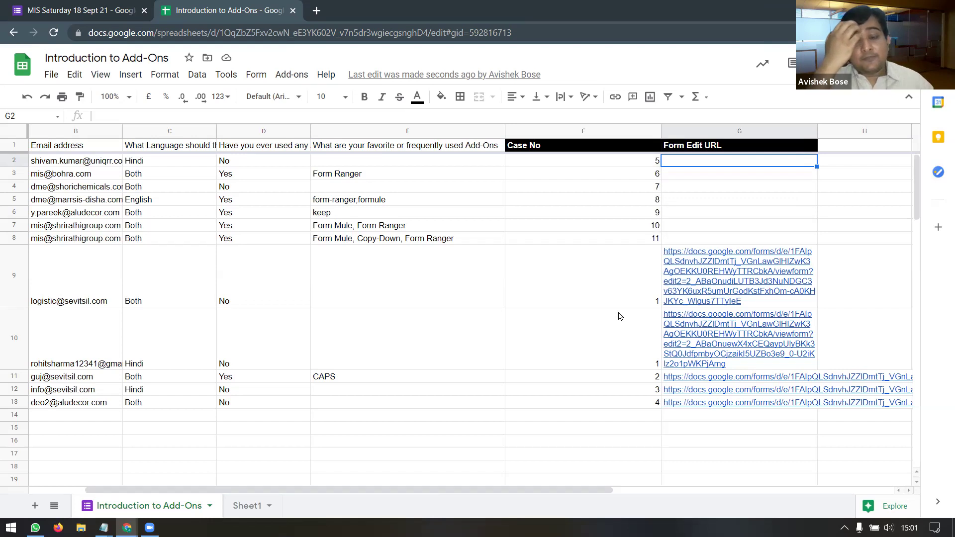
Step: Replace row 10's duplicate case number 1 with 12 in cell F10
click(625, 364)
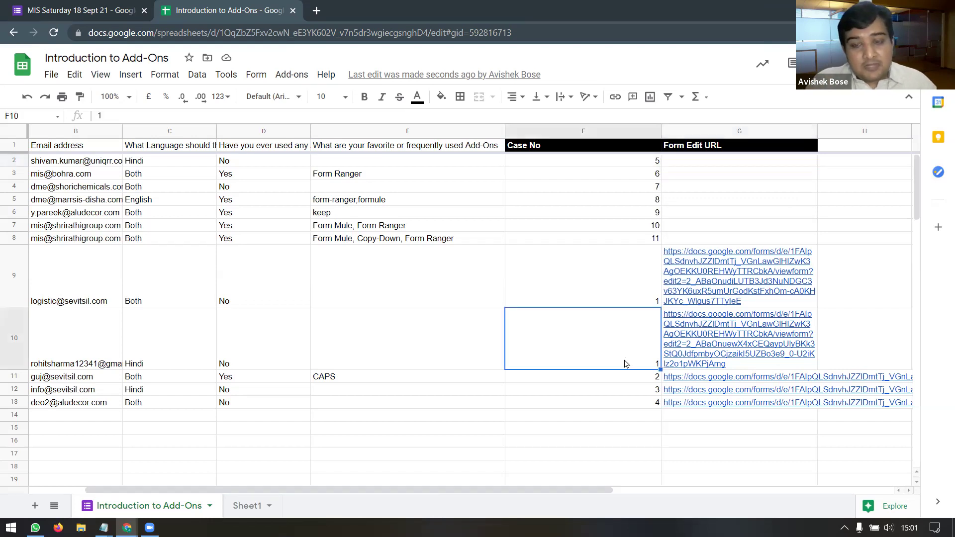
click(609, 294)
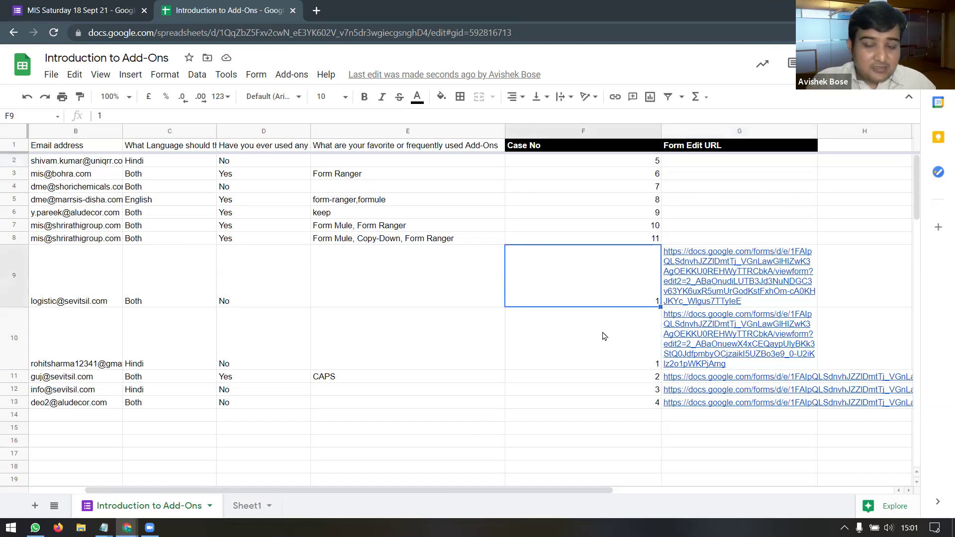
click(603, 352)
click(607, 298)
click(608, 331)
click(612, 290)
click(608, 332)
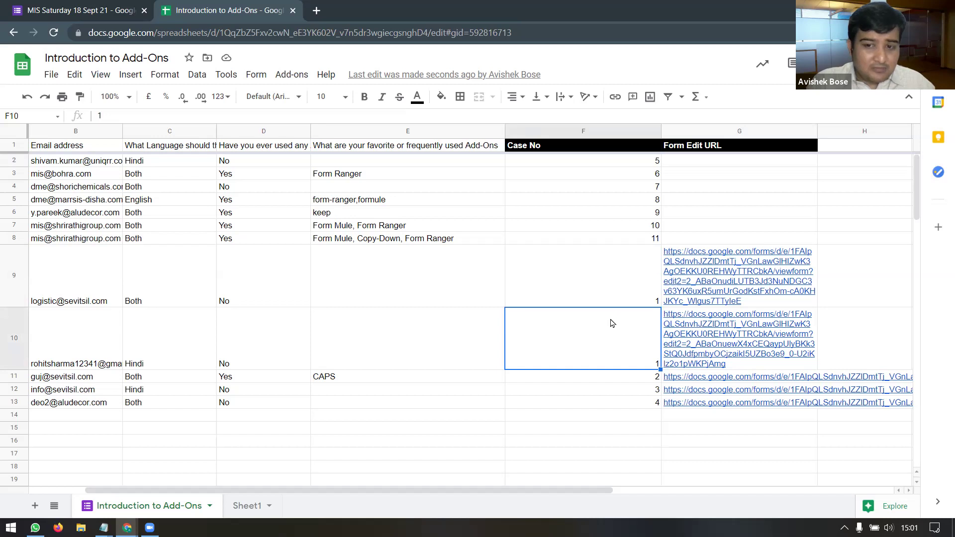
text(112)
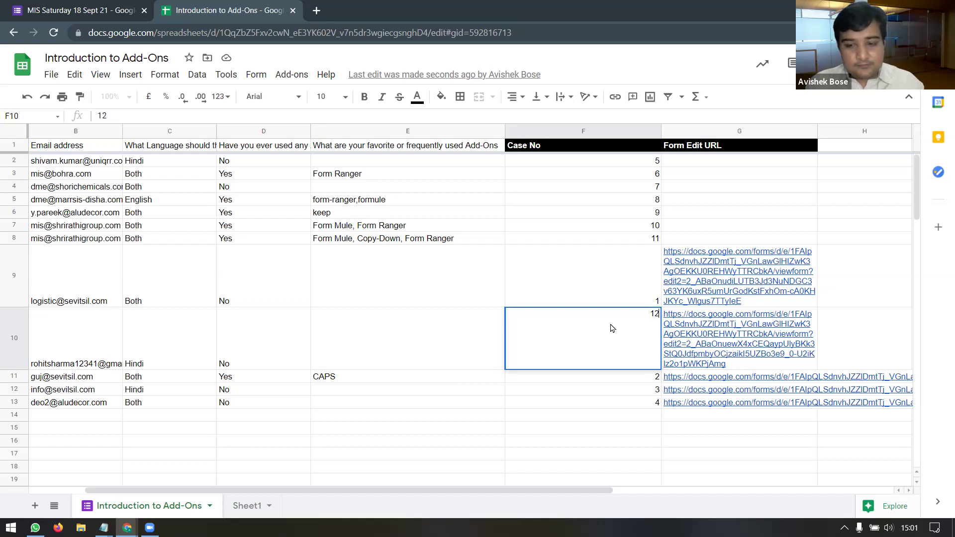
click(631, 353)
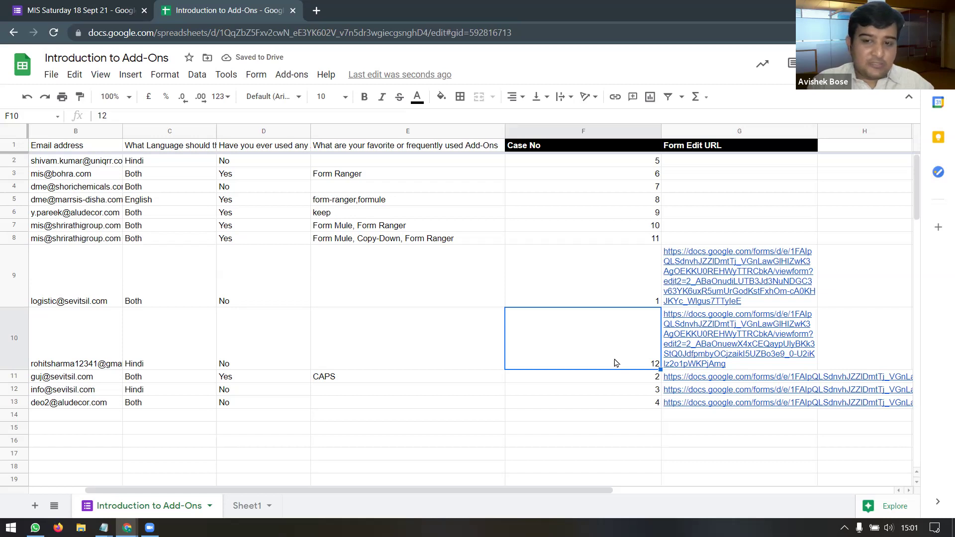
Step: Clear all existing case numbers from the Case No range F2:F13
drag(596, 164, 612, 405)
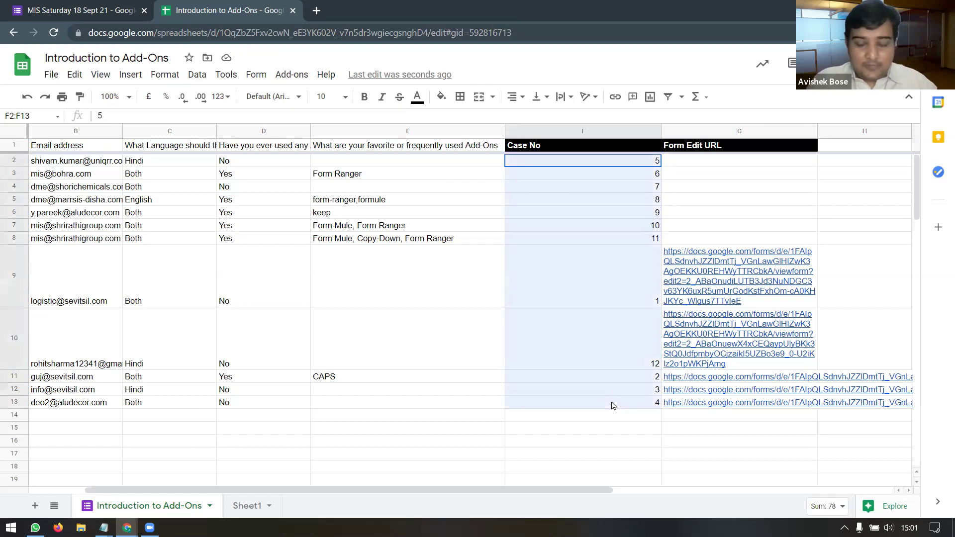
key(Delete)
click(612, 404)
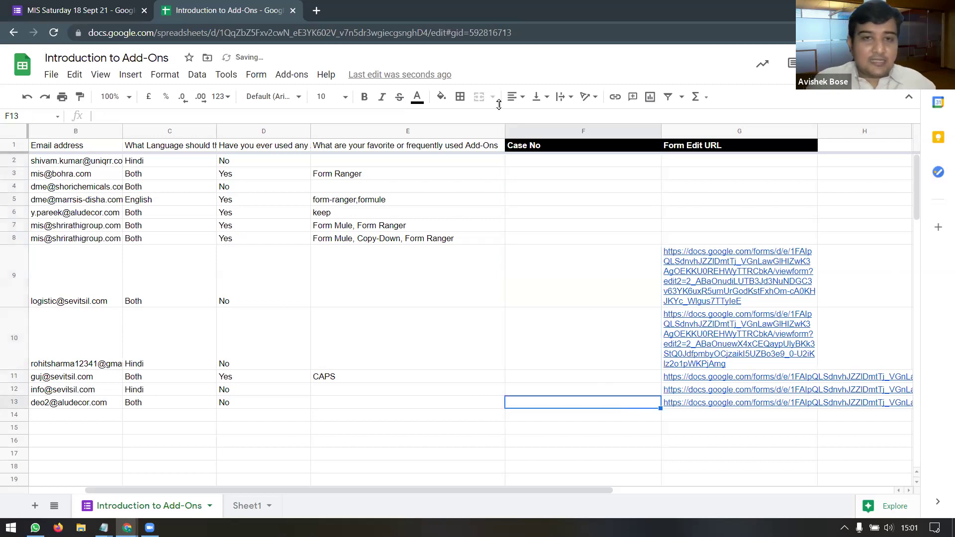
Step: Run formMule's Bulk generate unique case numbers for all twelve responses
click(293, 74)
mouse_move(405, 230)
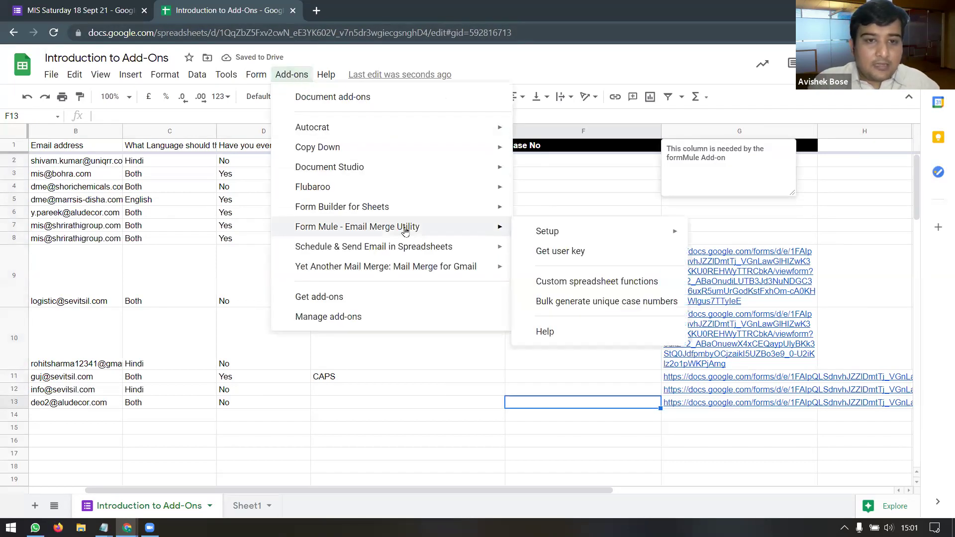
click(588, 302)
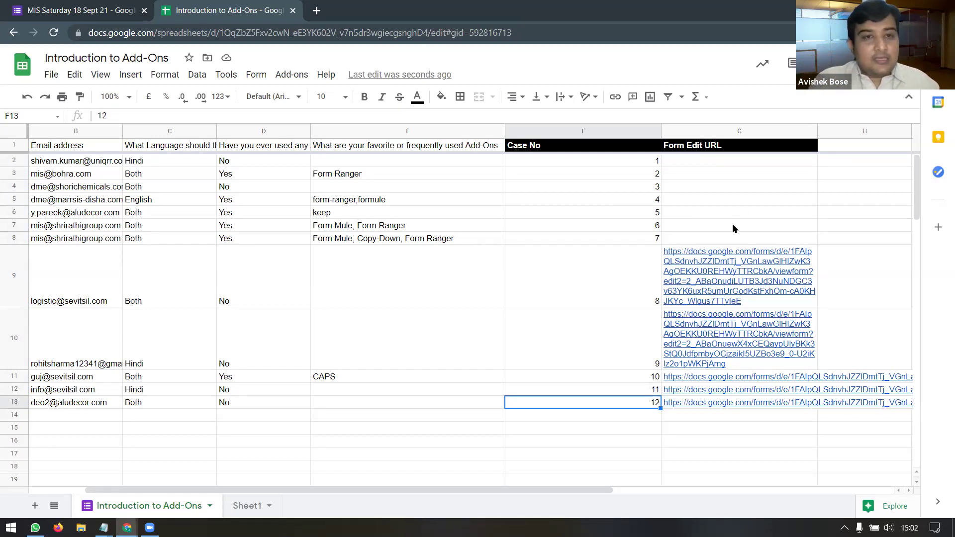
Step: Check the Add-ons menu, then close the Introduction to Add-Ons spreadsheet tab
click(291, 75)
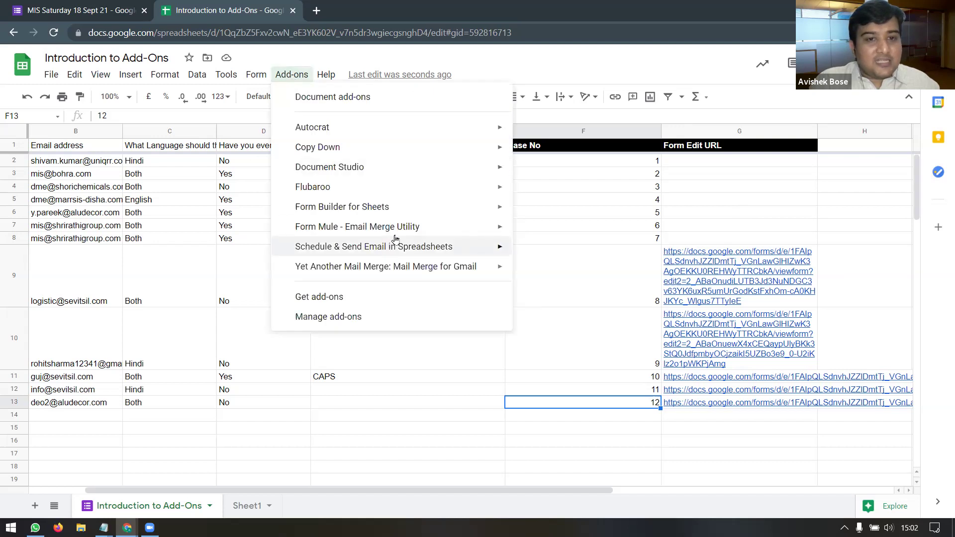
mouse_move(399, 230)
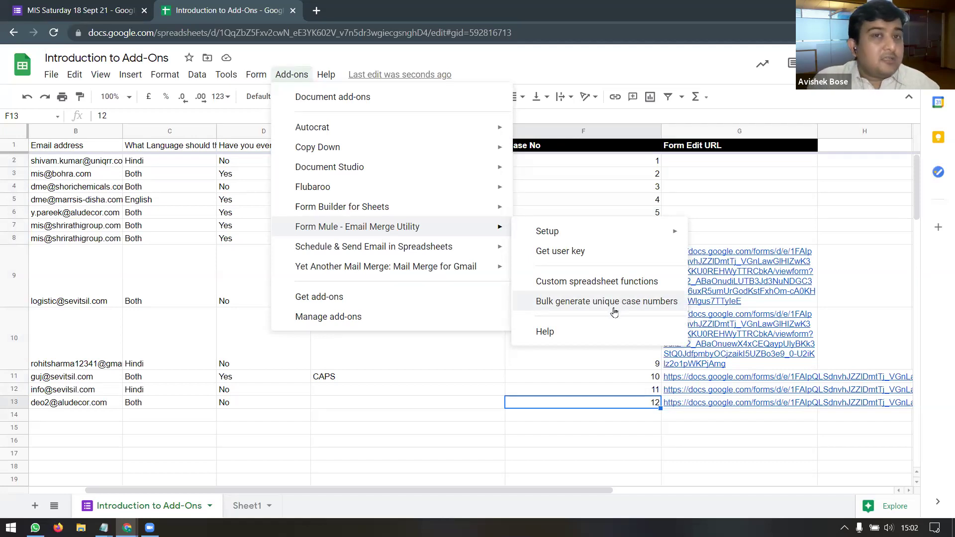
click(294, 12)
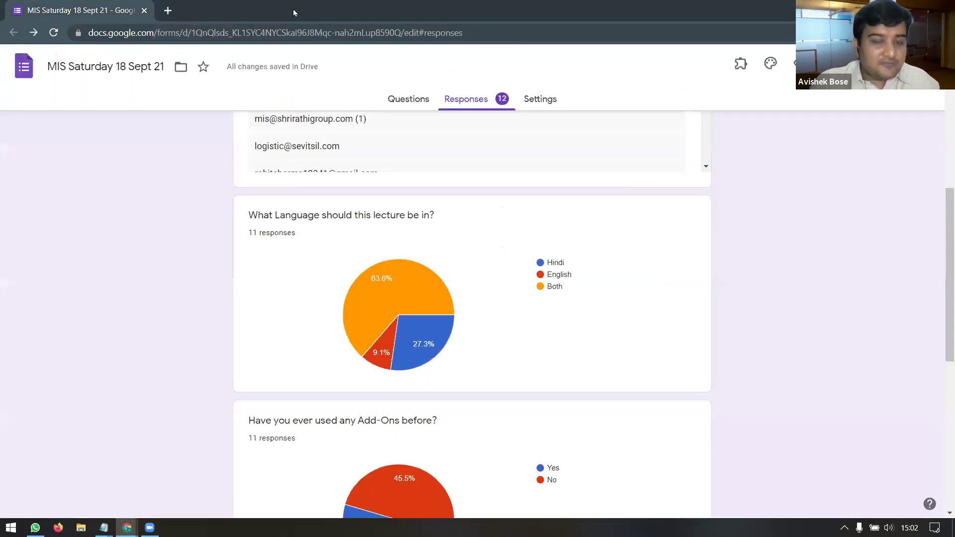
Step: Go back to the top of the form's responses and open the linked Sheets spreadsheet
click(475, 102)
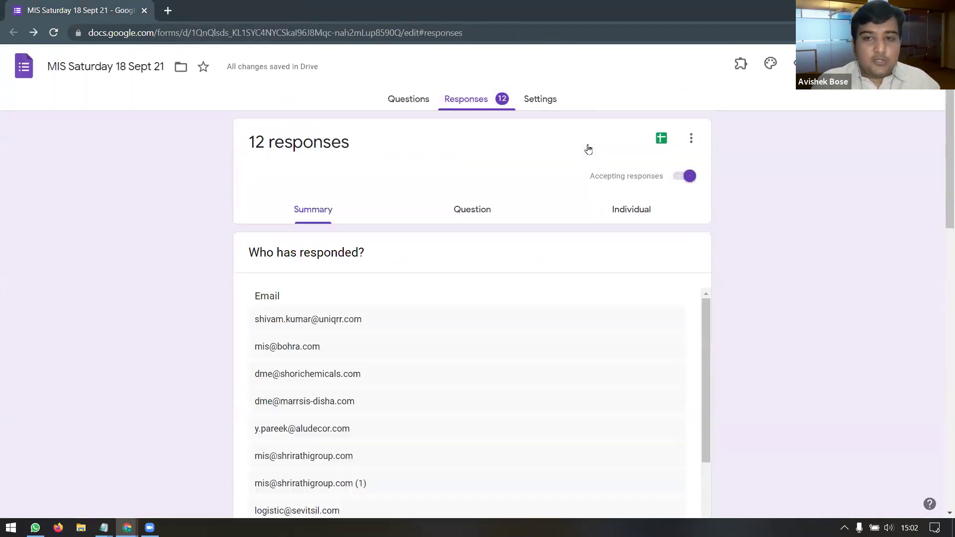
click(658, 150)
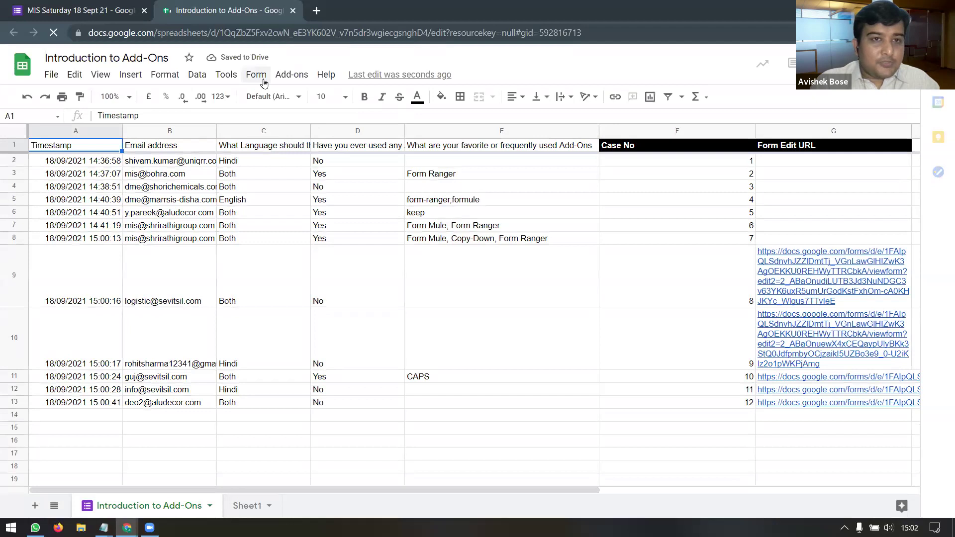
Step: Launch Add-ons > Form Mule - Email Merge Utility > Open
click(292, 76)
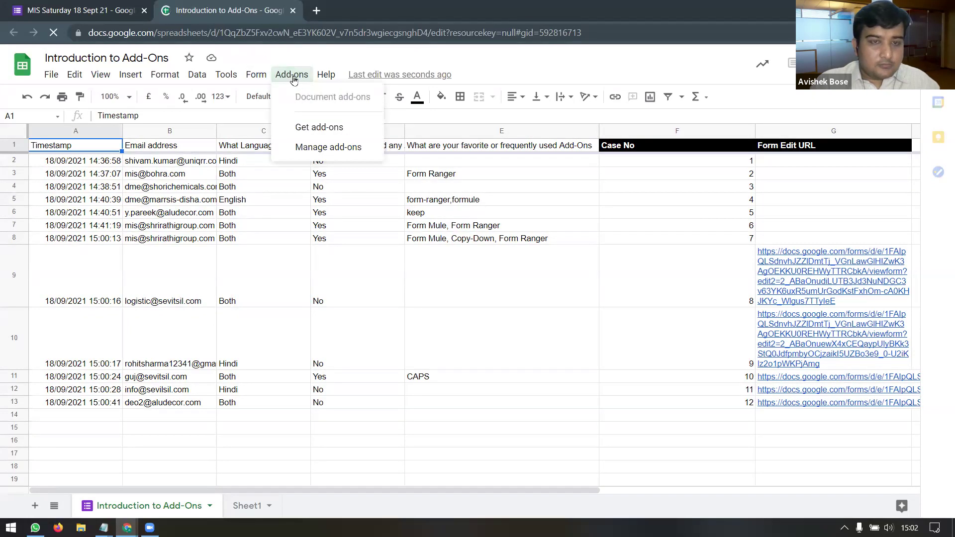
click(268, 76)
mouse_move(295, 76)
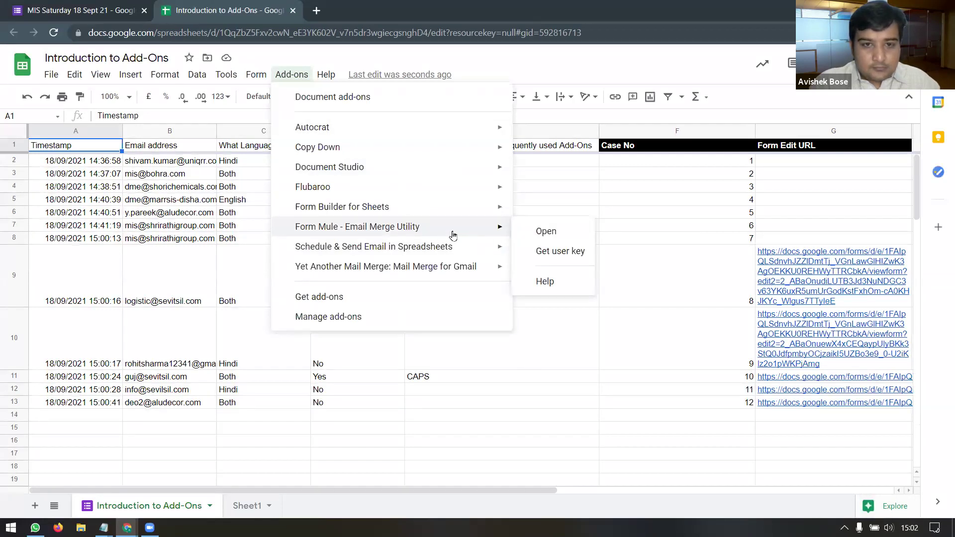
click(541, 235)
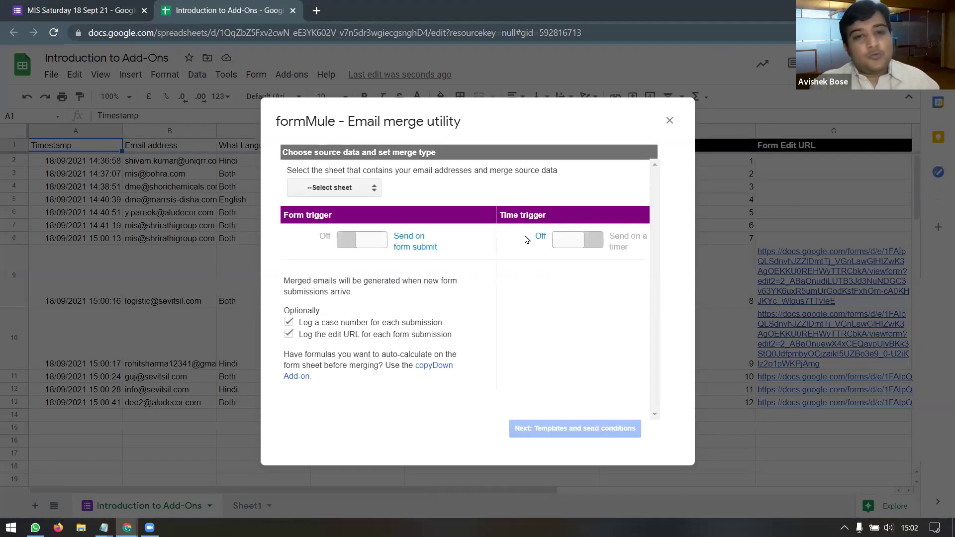
Step: Select Introduction to Add-Ons as the source sheet and continue to Templates and send conditions
click(370, 192)
click(359, 214)
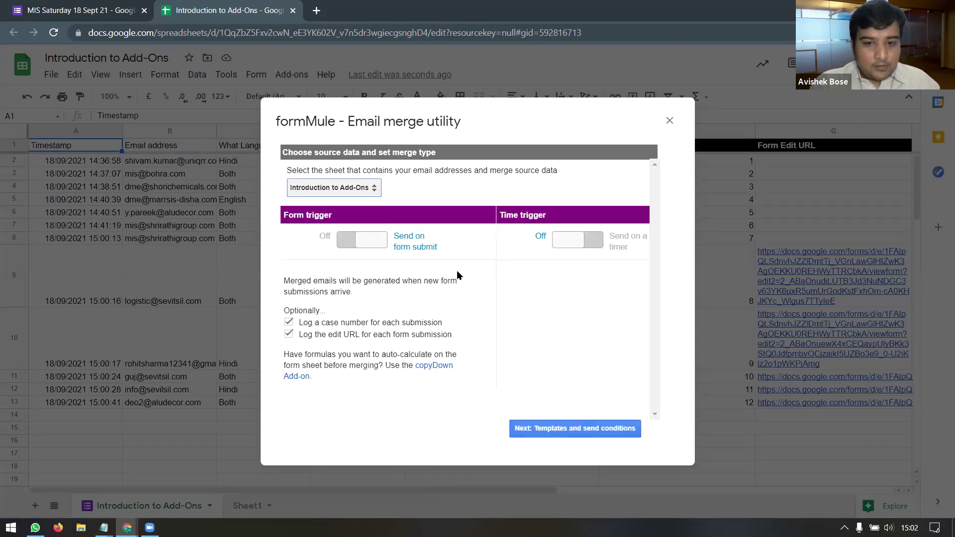
click(579, 431)
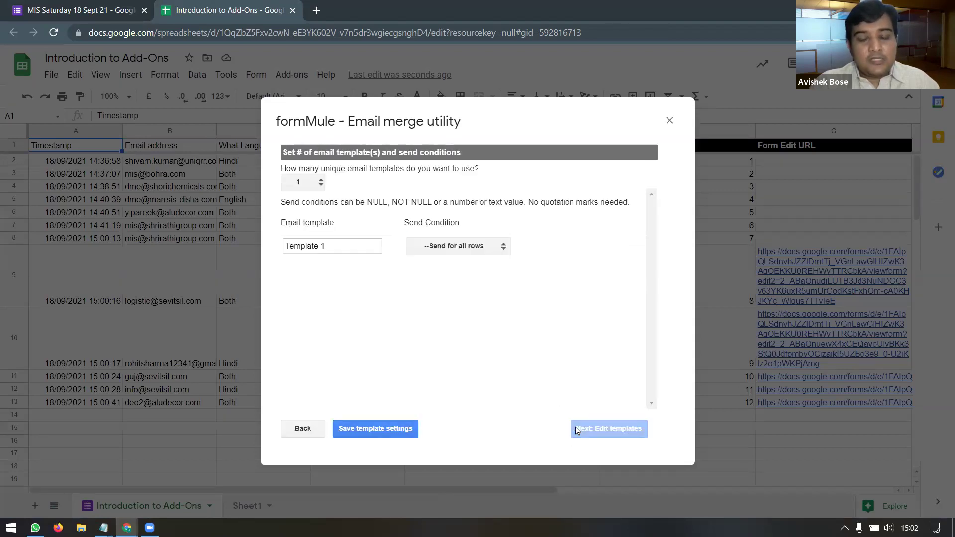
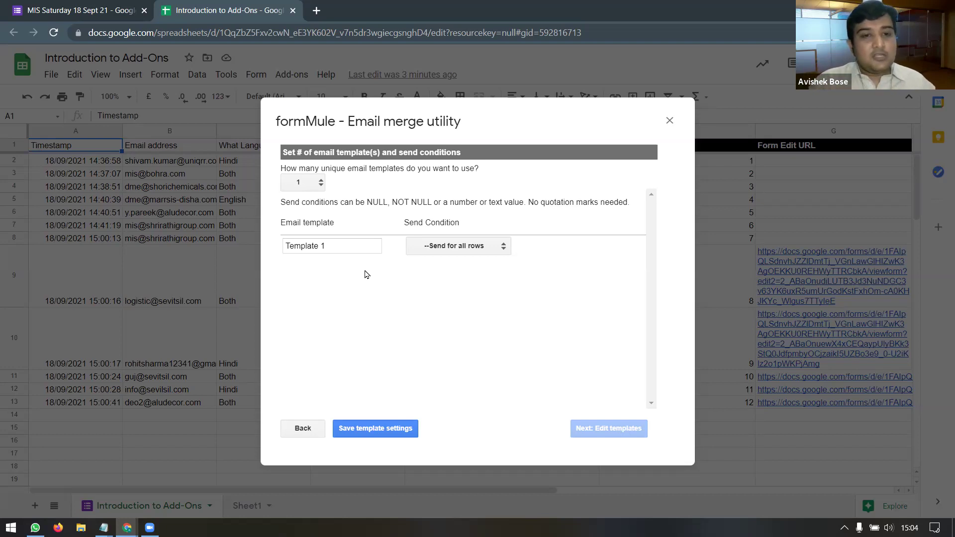
Step: Replace the 'Template 1' name in the formMule email template field with 'Invitation'
click(338, 247)
double_click(337, 248)
drag(337, 247, 288, 247)
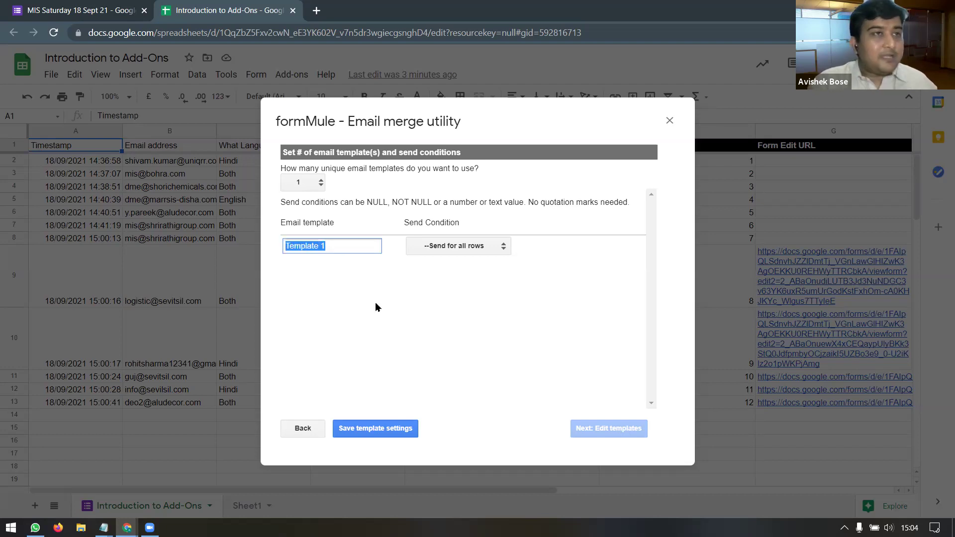
text(Invitatio)
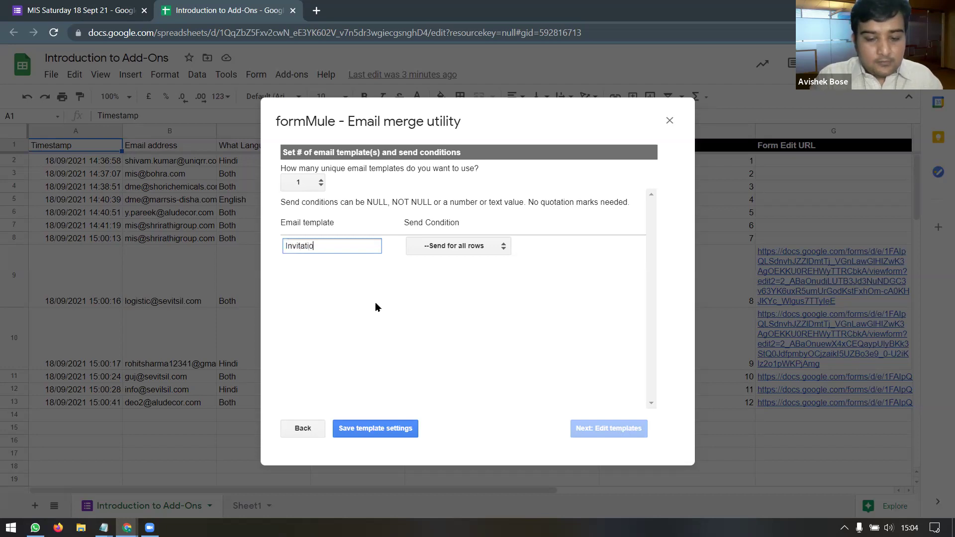
text(n)
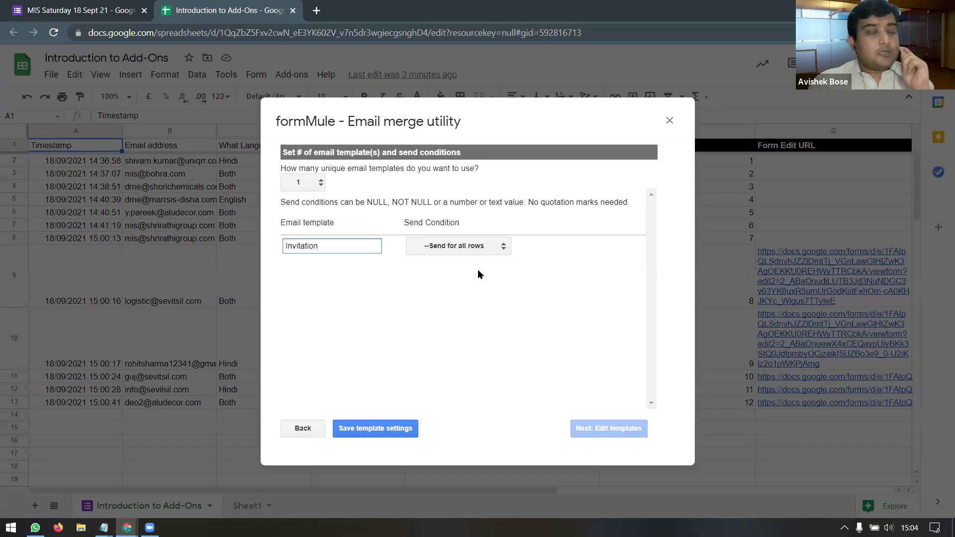
click(489, 248)
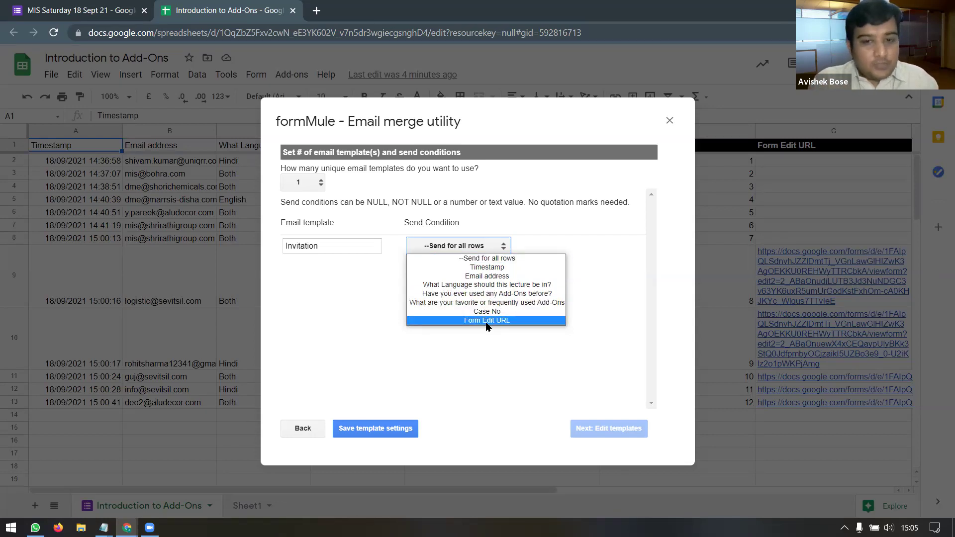
Step: Set the template's send condition to Form Edit URL with the value NOT NULL
click(486, 321)
click(559, 249)
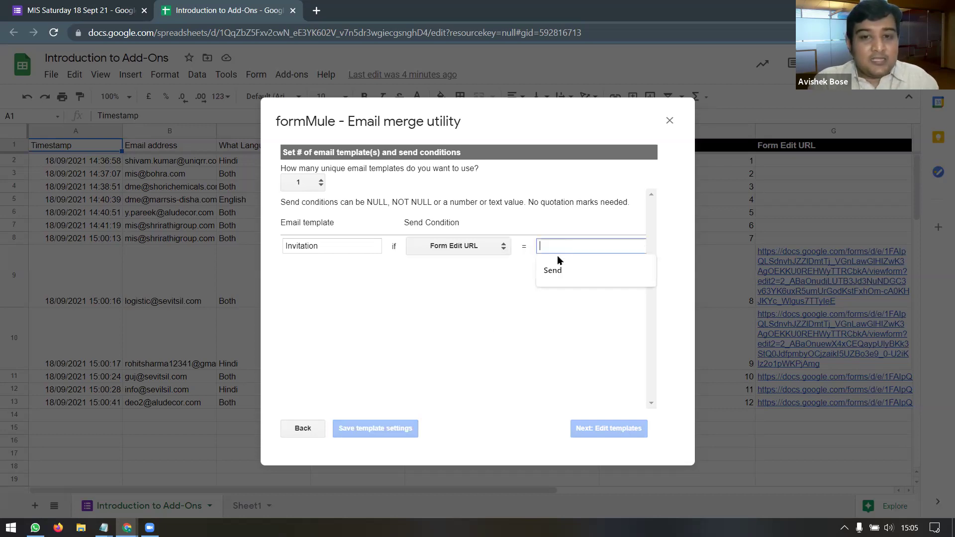
click(488, 320)
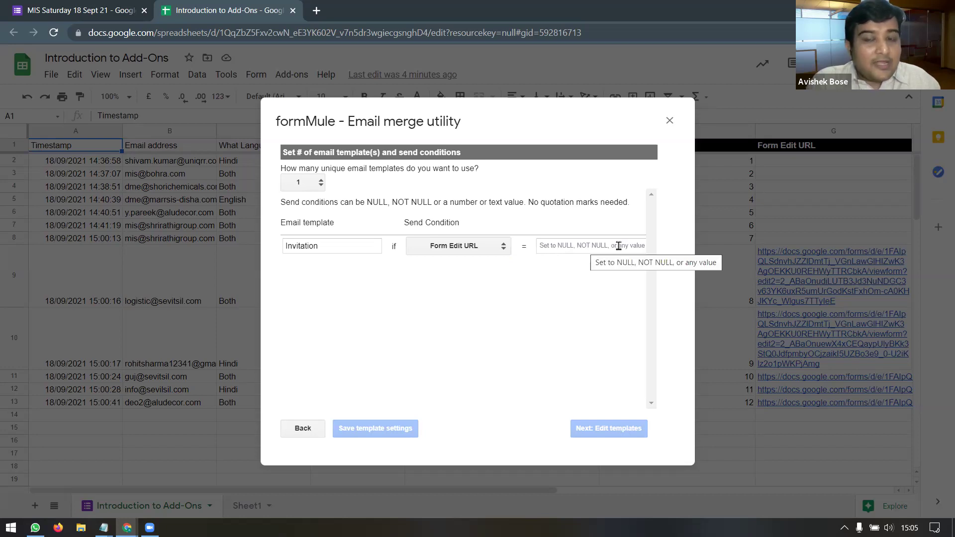
click(552, 248)
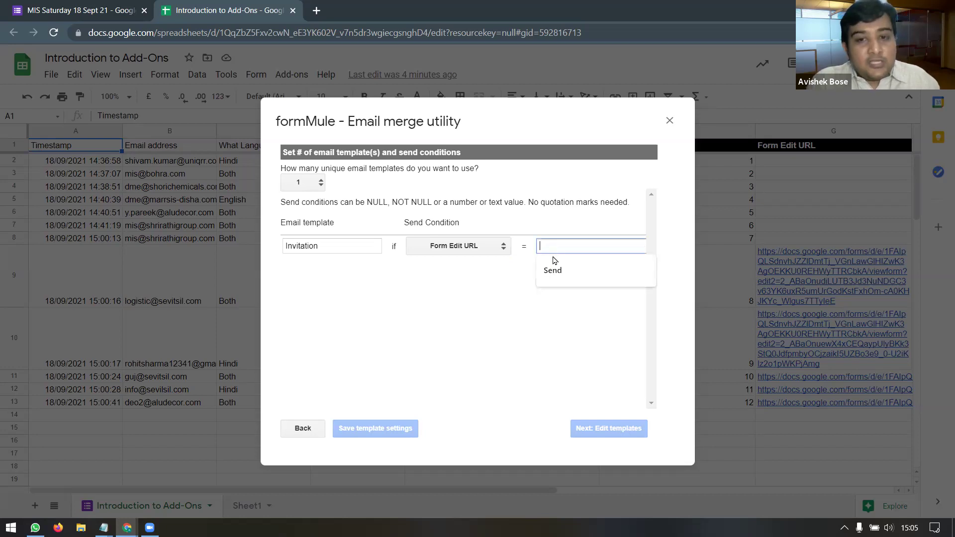
text(NOT NULL)
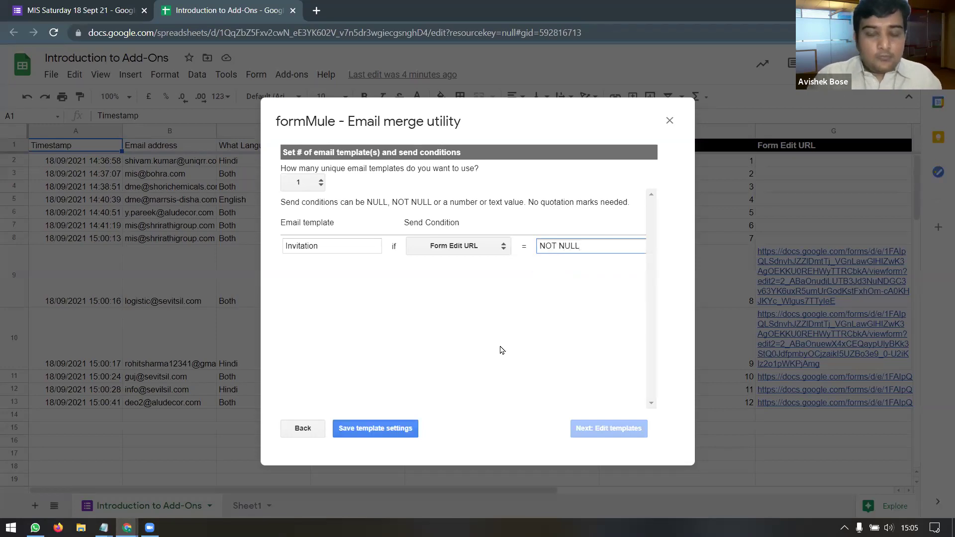
click(503, 351)
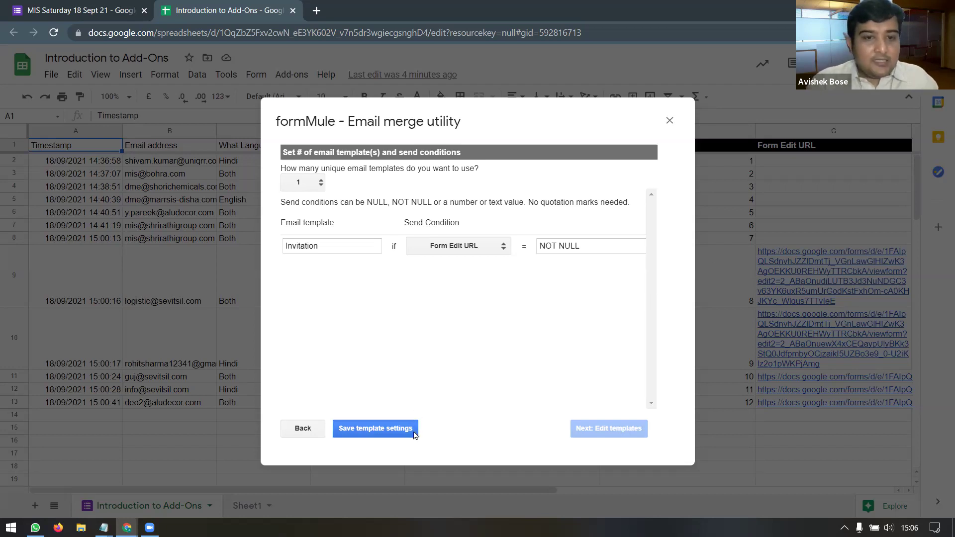
Step: Save the Invitation template's send settings and continue to the template editor
click(398, 430)
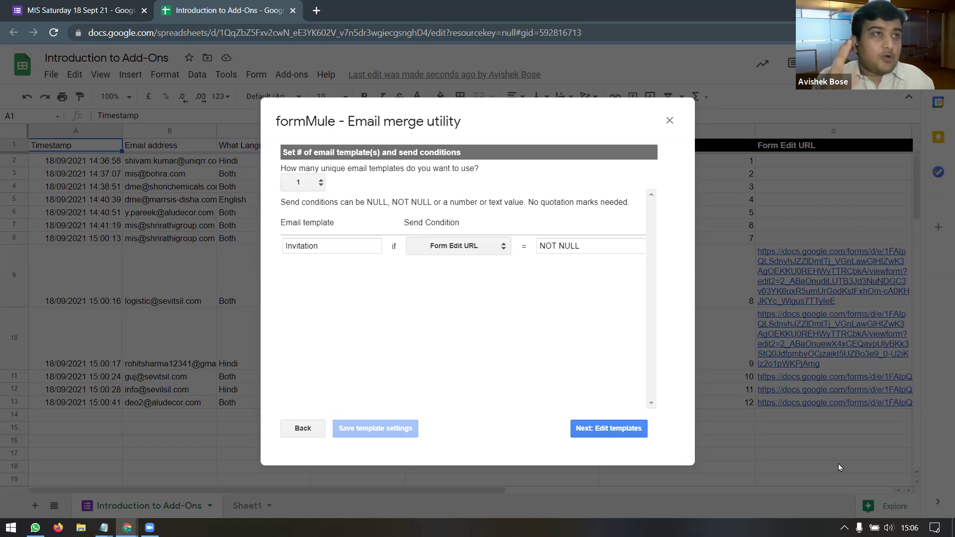
click(613, 433)
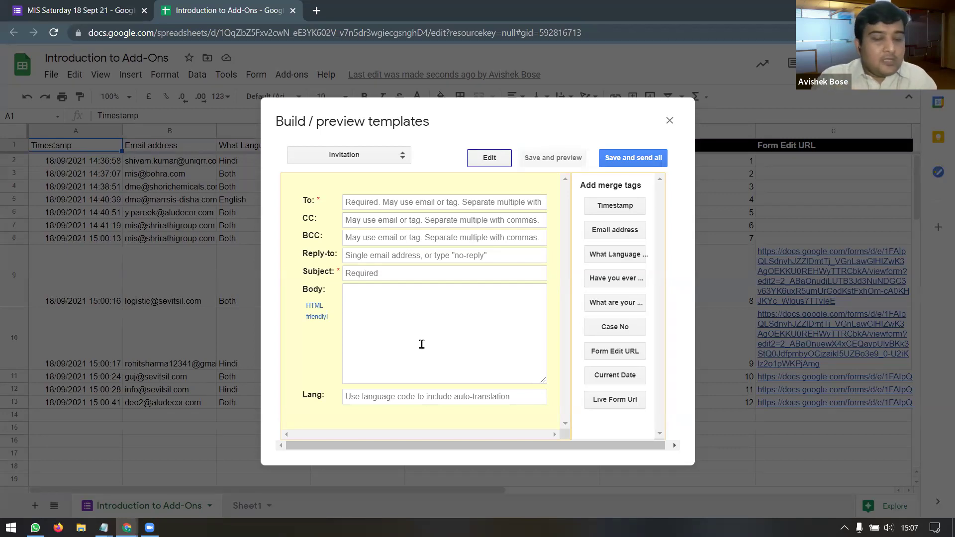
Step: Fill the Invitation template's To field with the <<Email address>> merge tag
click(359, 205)
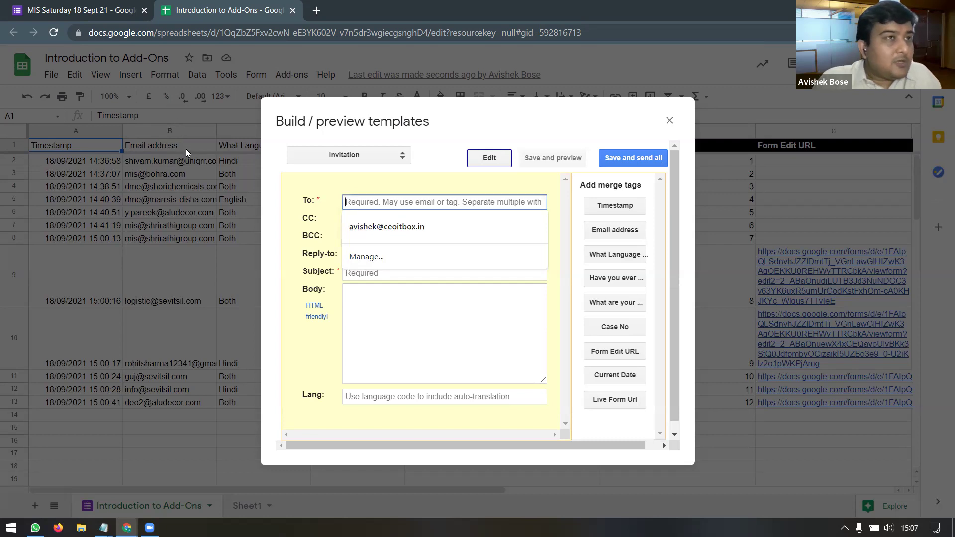
click(615, 233)
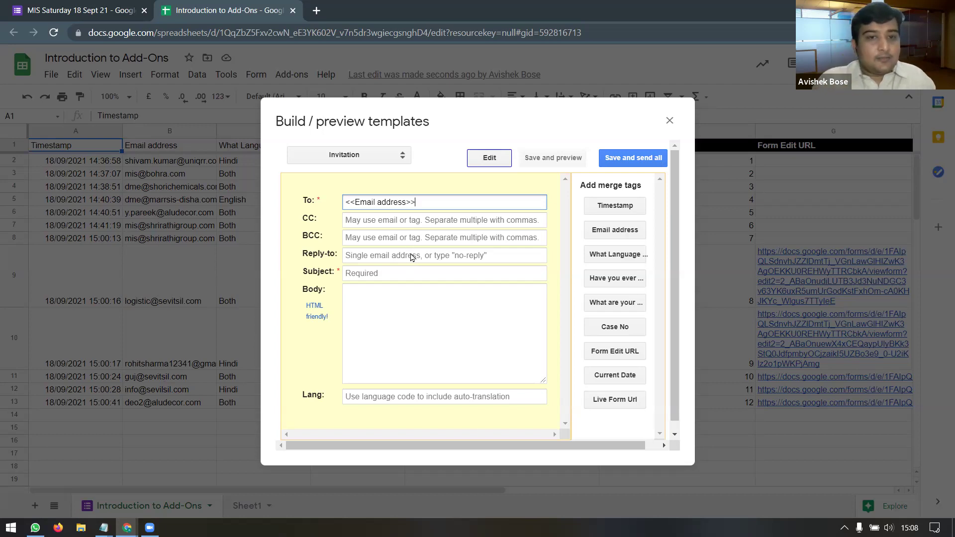
click(399, 220)
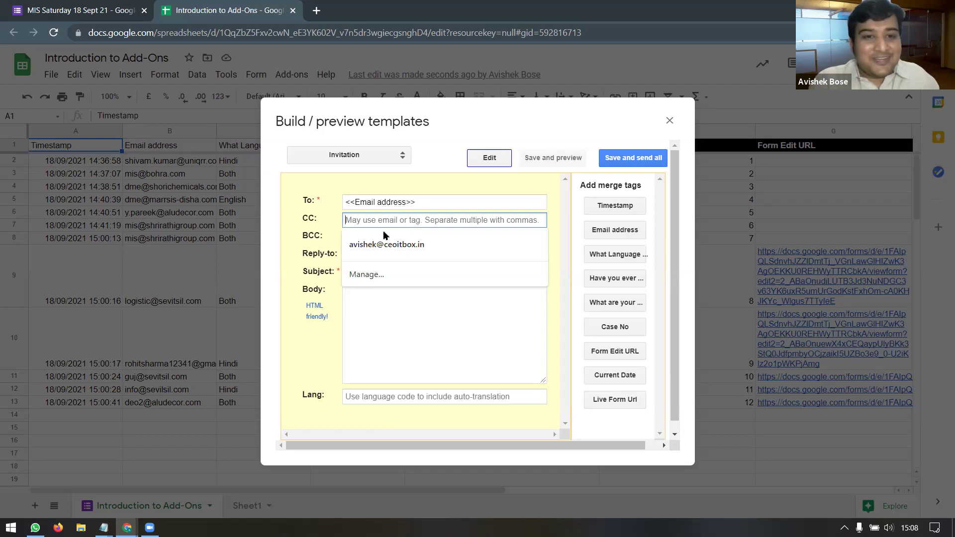
click(404, 320)
click(366, 241)
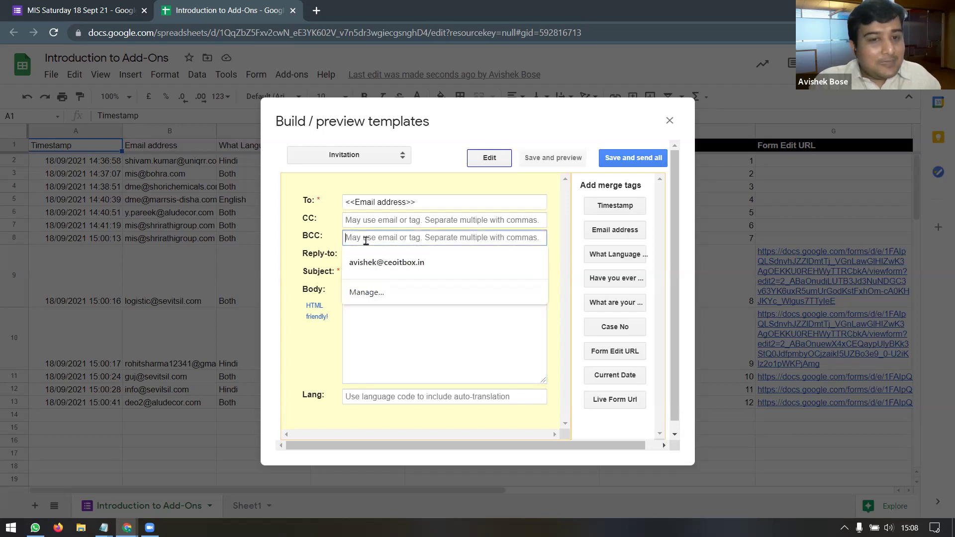
click(420, 371)
click(406, 256)
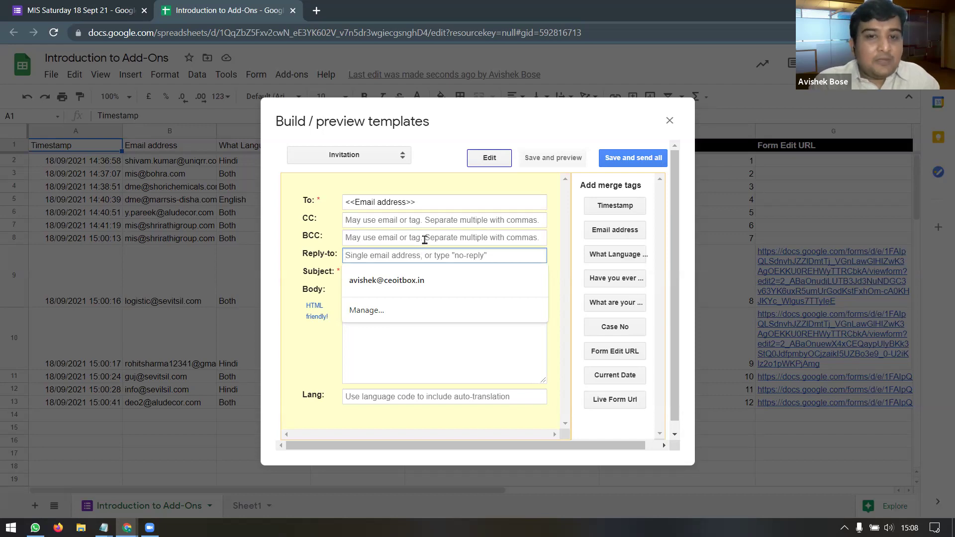
click(424, 240)
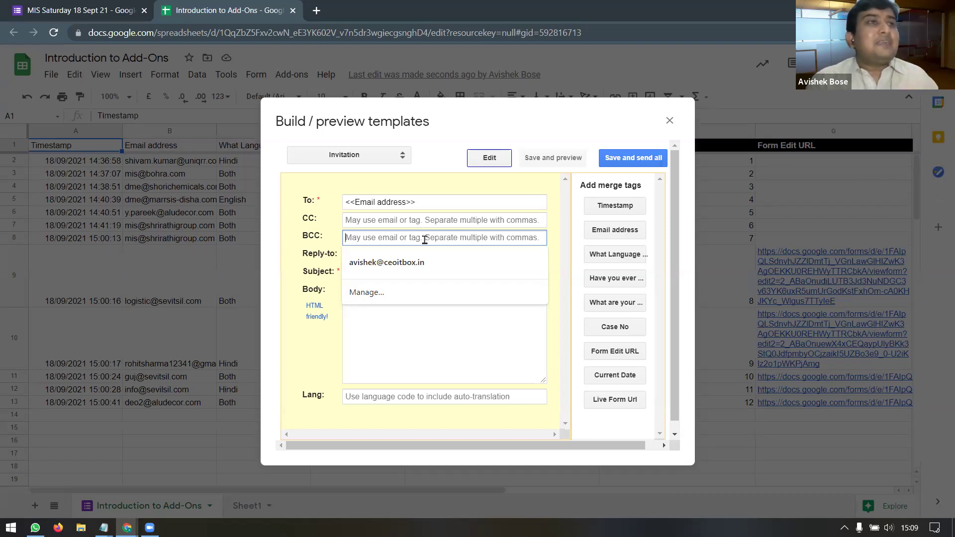
key(Tab)
key(Tab)
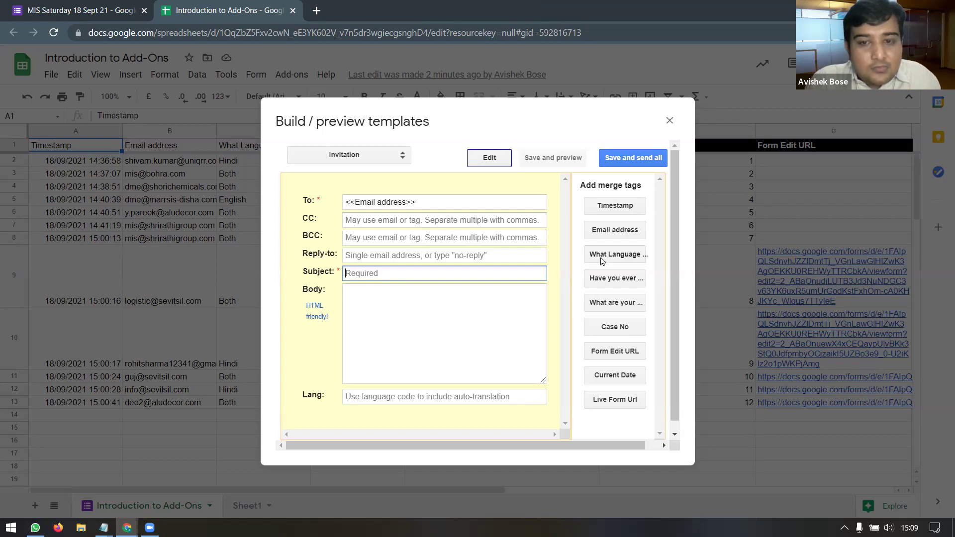
Step: Replace the inserted language tag in Subject with 'Thank you for joining MIS Saturday Workshop'
click(606, 256)
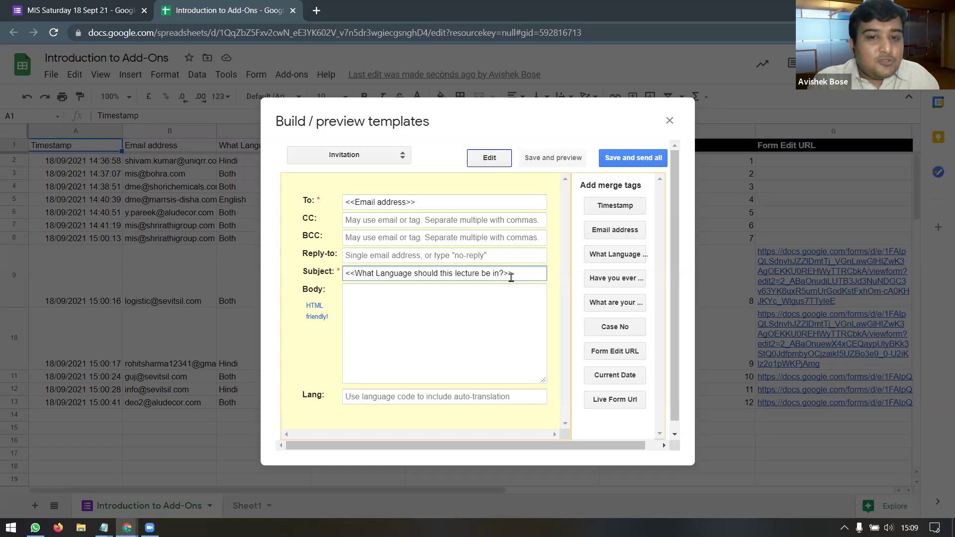
drag(504, 273, 356, 274)
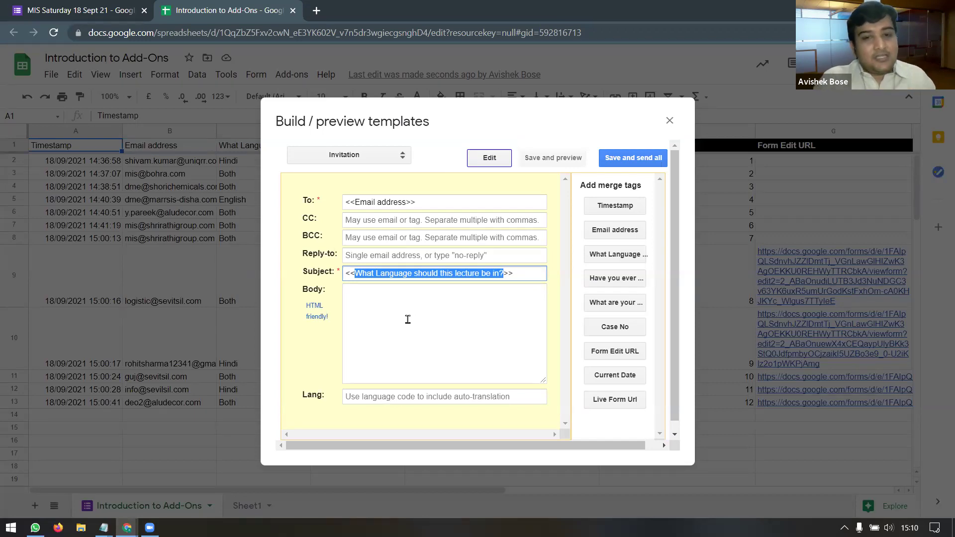
click(524, 275)
drag(515, 274, 342, 286)
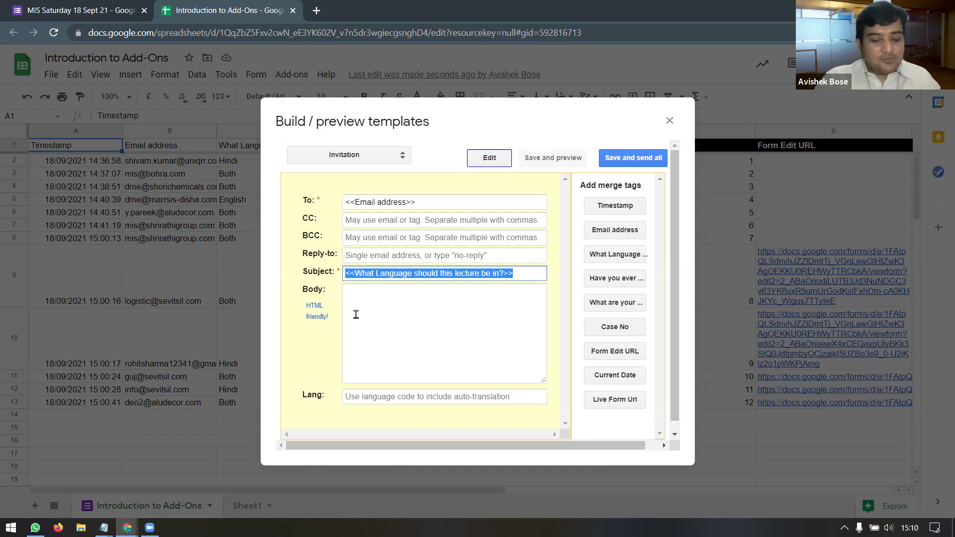
text(Than)
key(BackSpace)
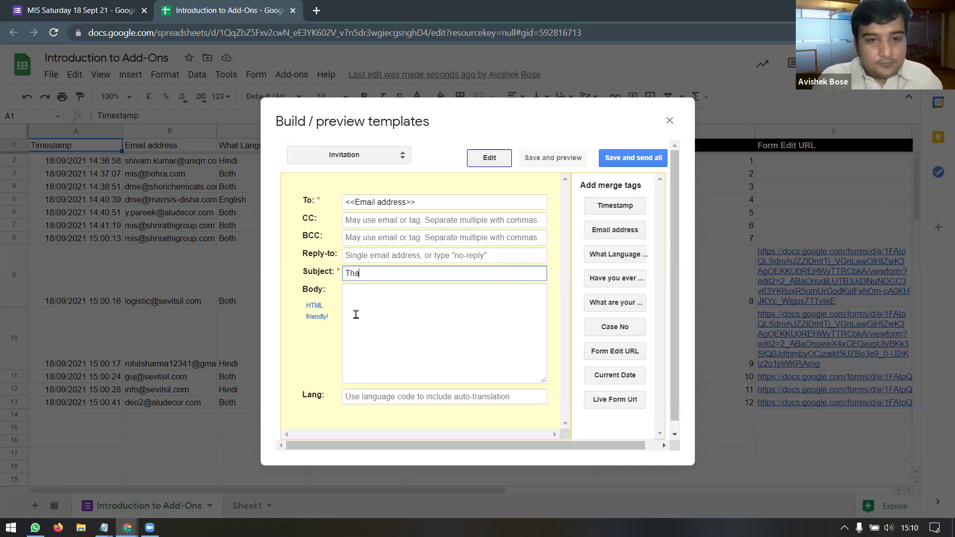
text(nk y)
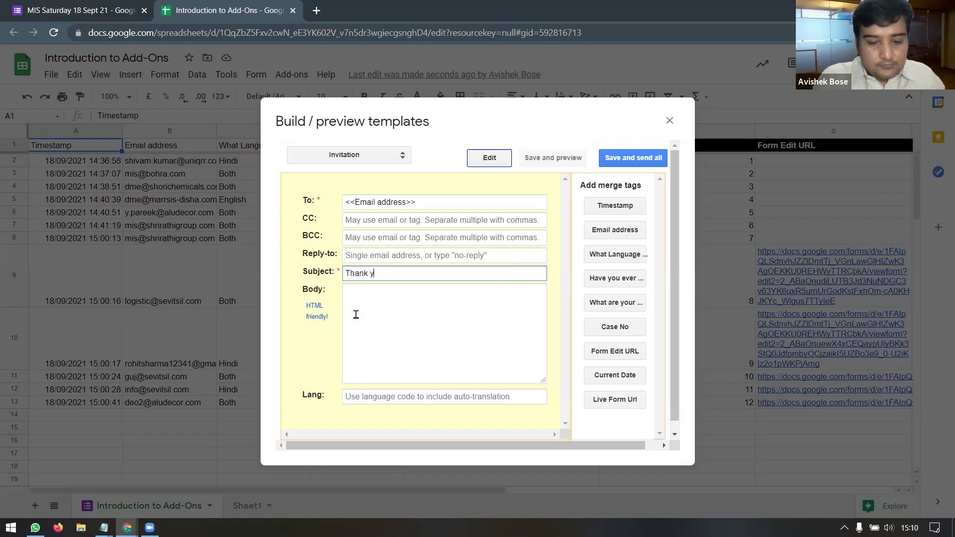
text(ou for joining my wor)
key(BackSpace)
key(BackSpace)
key(BackSpace)
key(BackSpace)
key(BackSpace)
key(BackSpace)
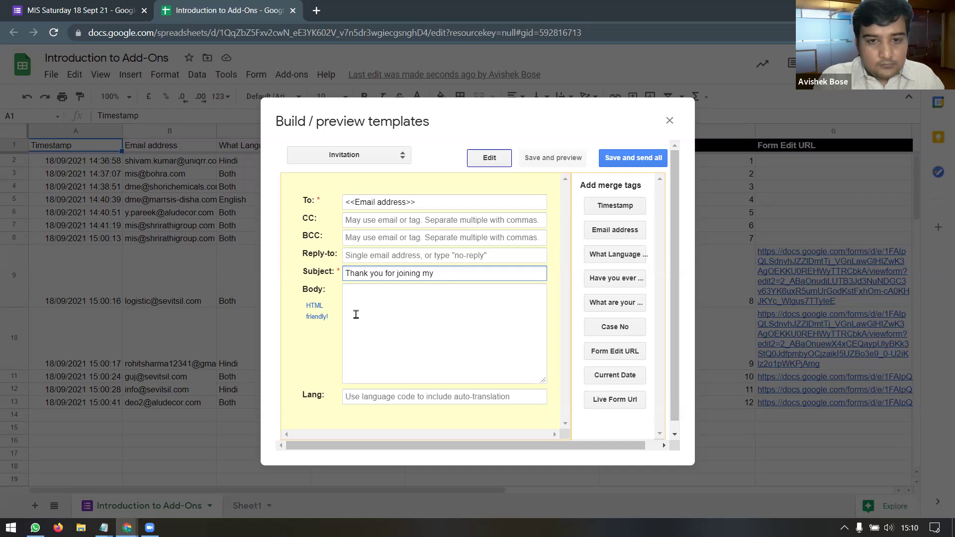
text(MIS Sa)
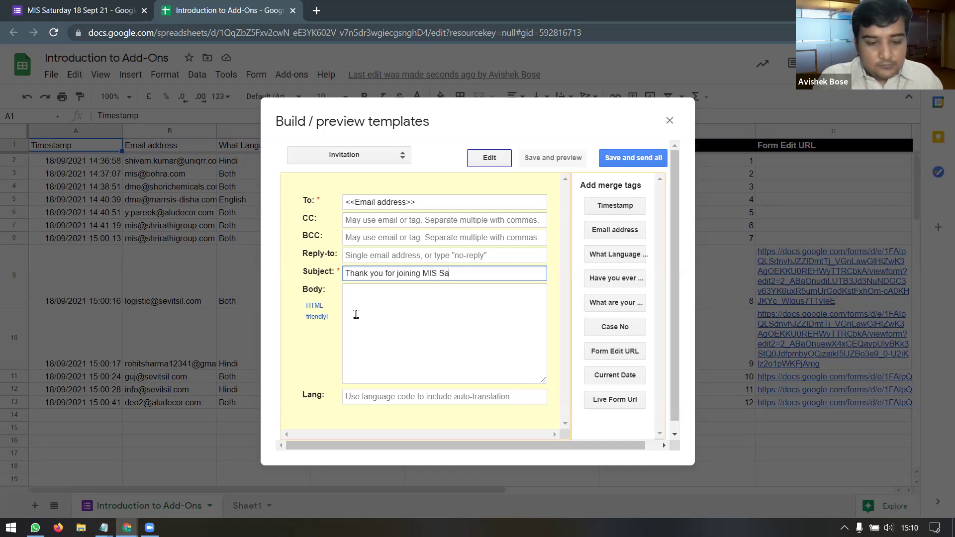
text(turday Wor)
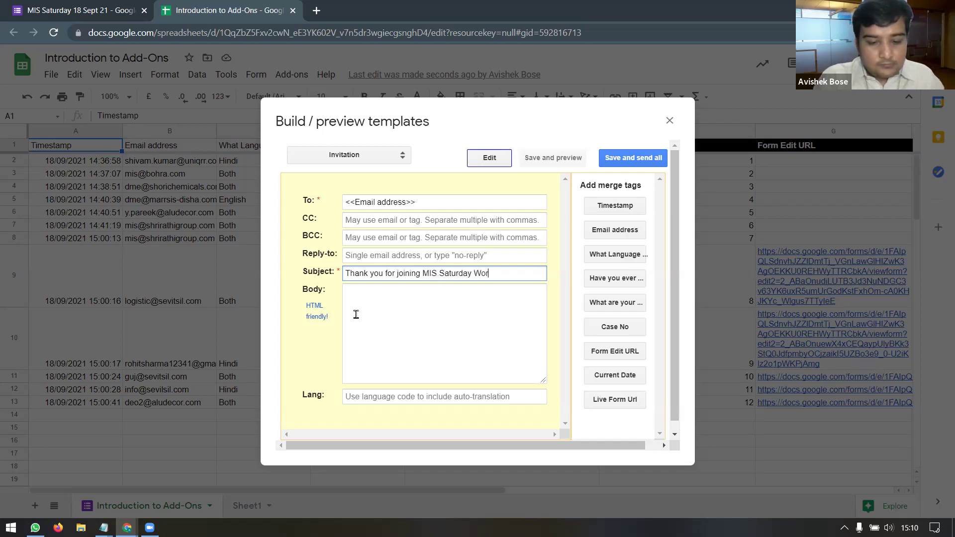
text(kshop)
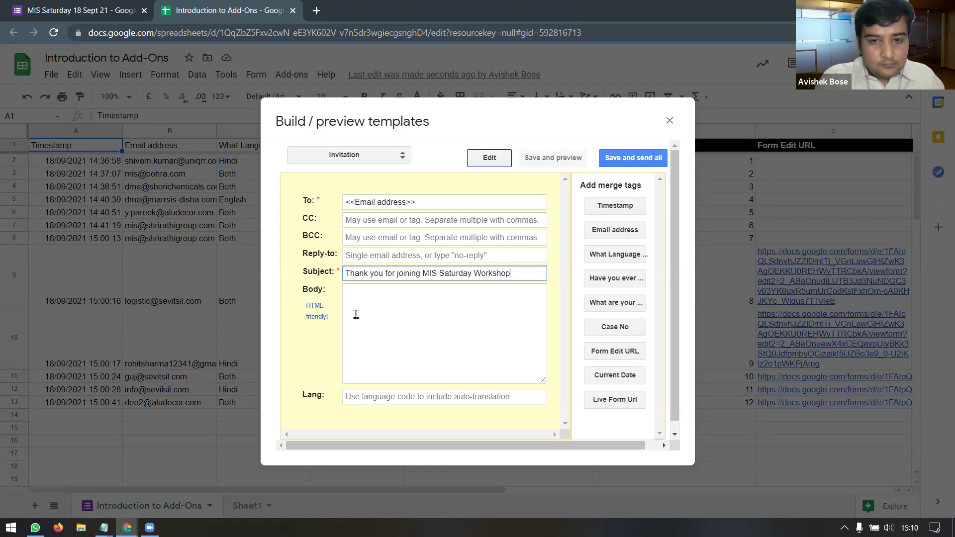
Step: Start the email body with 'Hello', then save the template and preview it
click(377, 315)
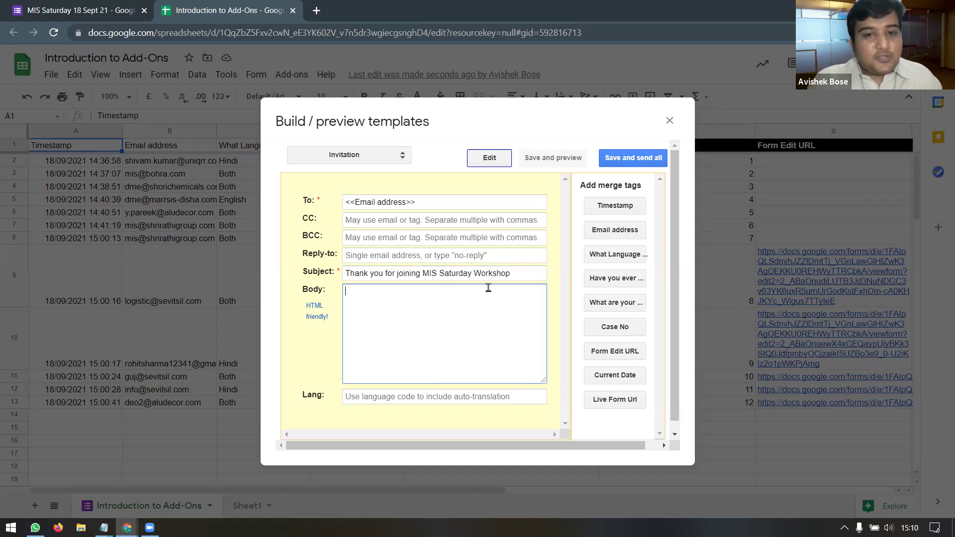
drag(521, 274, 329, 274)
click(400, 306)
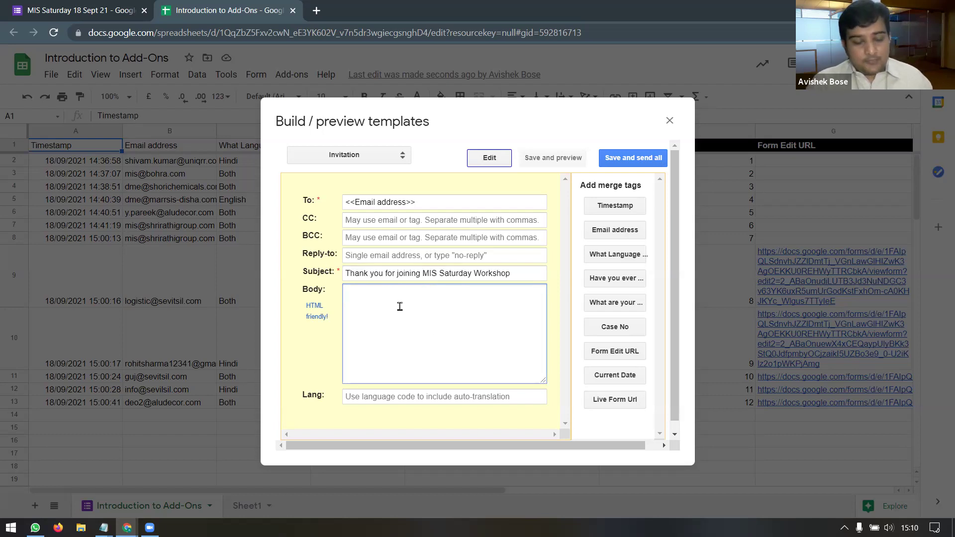
text(Hello,)
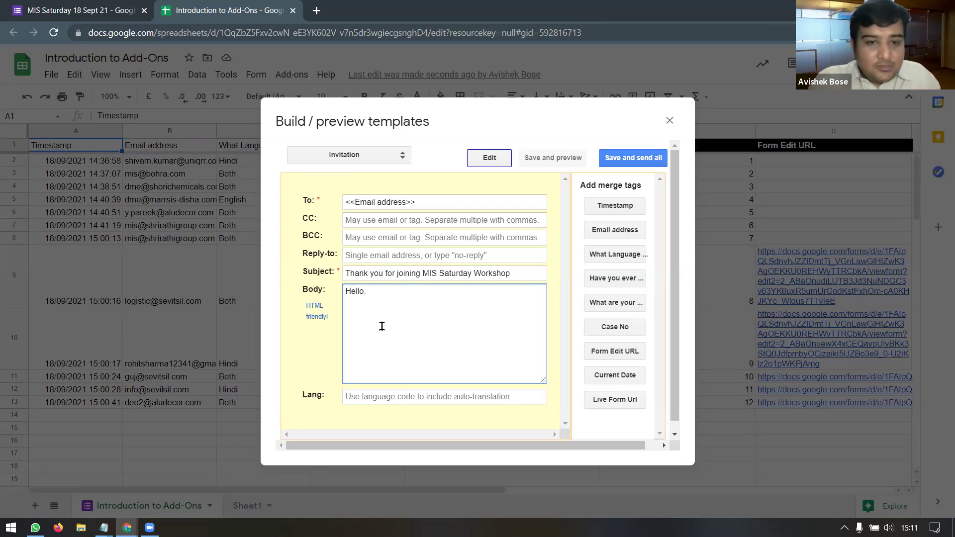
click(549, 164)
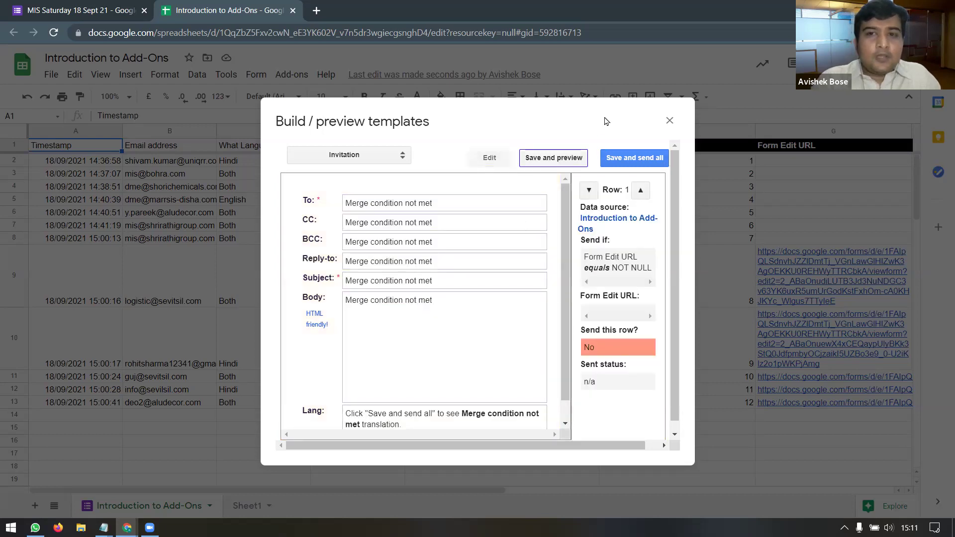
Step: Close the template preview and switch to the MIS Saturday Forms tab
click(616, 160)
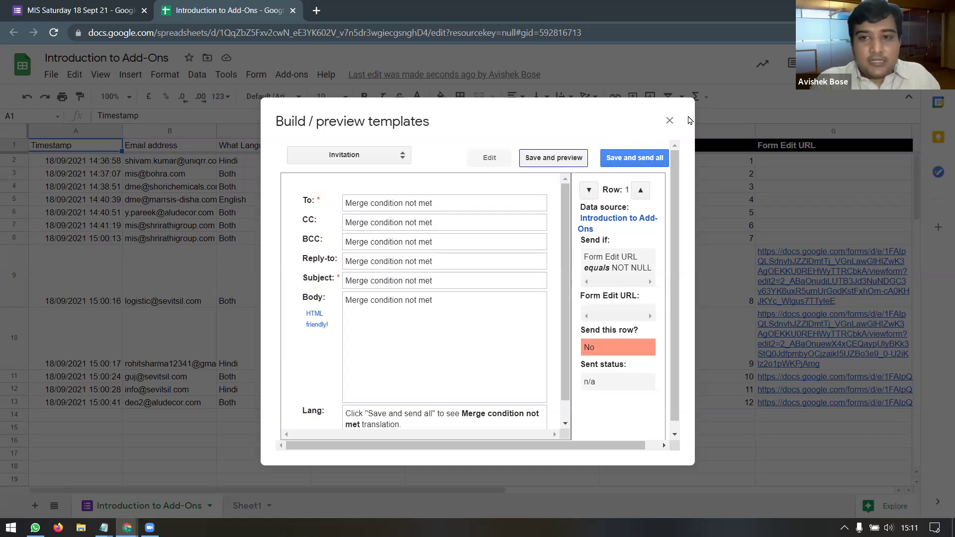
click(670, 122)
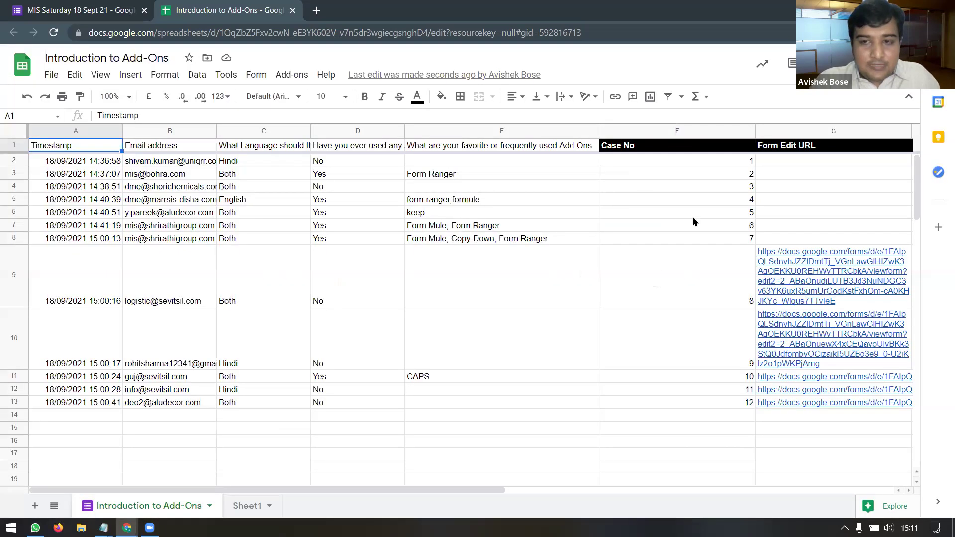
click(84, 10)
Step: Add a 'Full Name' question above the lecture-language question, then return to the sheet
click(405, 101)
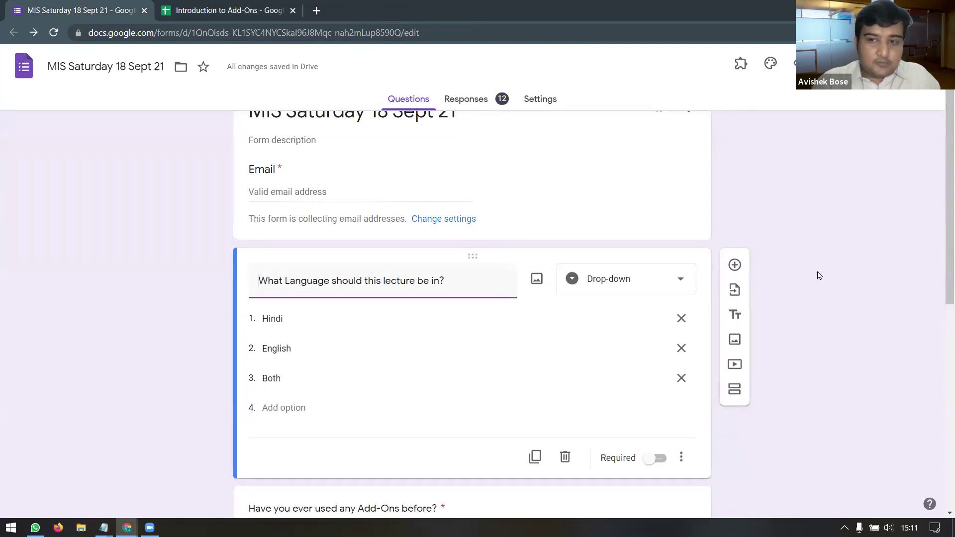
click(736, 267)
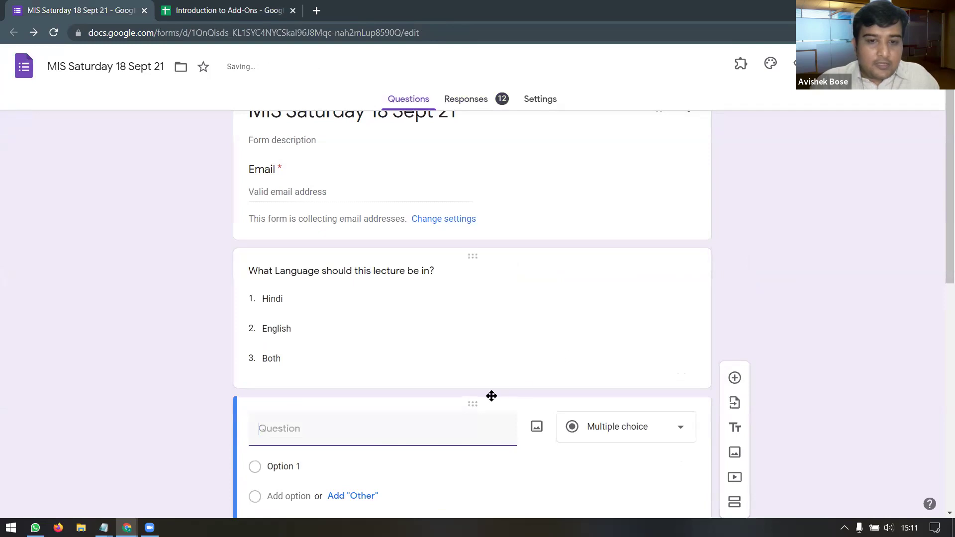
drag(471, 387, 437, 269)
text(Full Name)
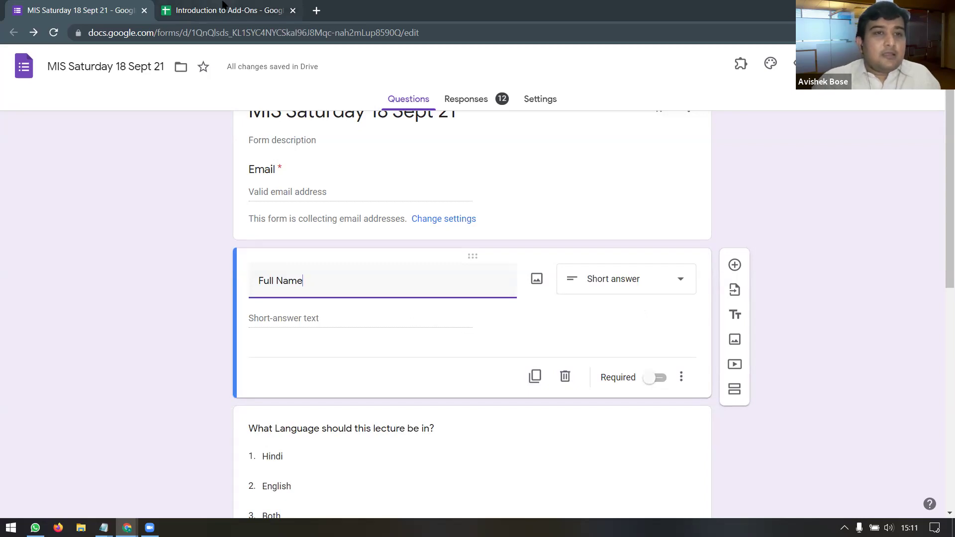
click(223, 9)
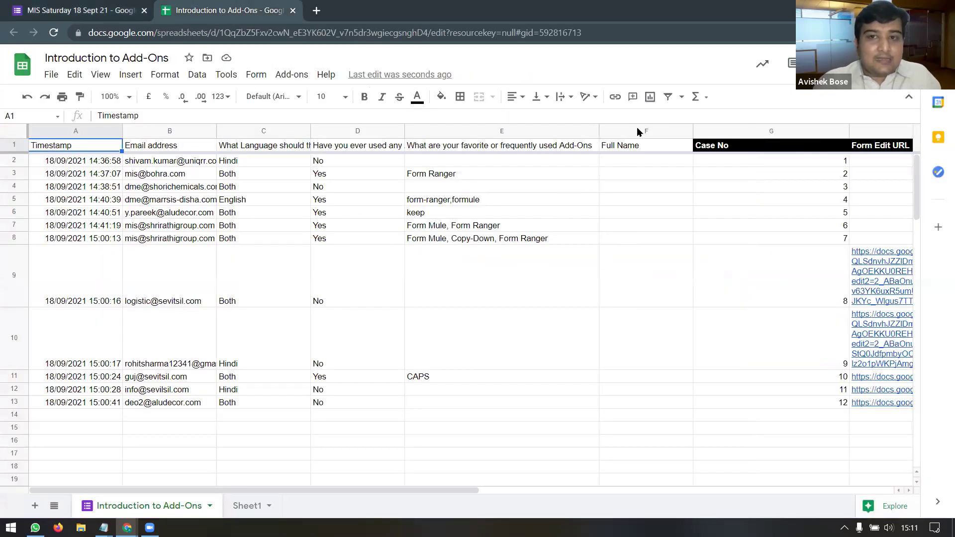
Step: Select the Full Name column and open Form Mule's Build / preview templates from Add-ons
click(638, 131)
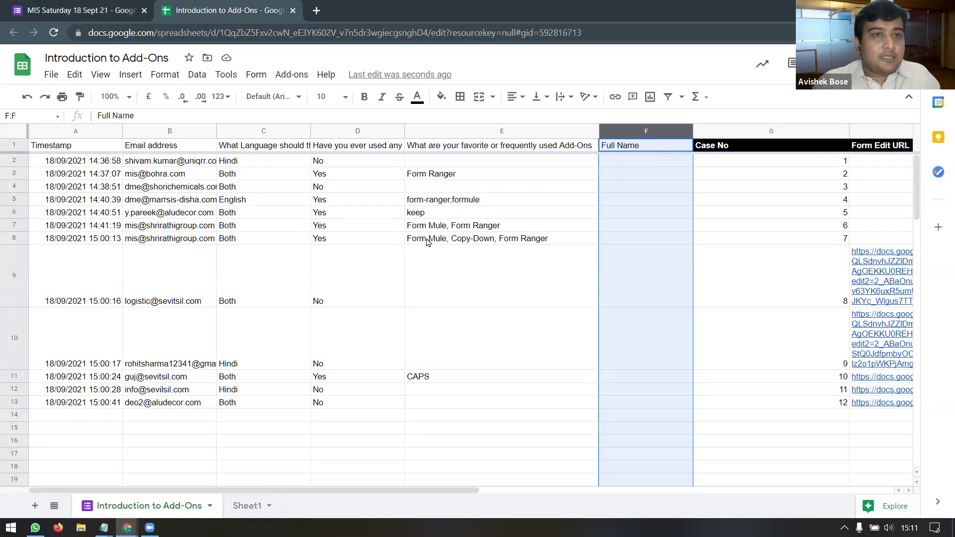
click(300, 76)
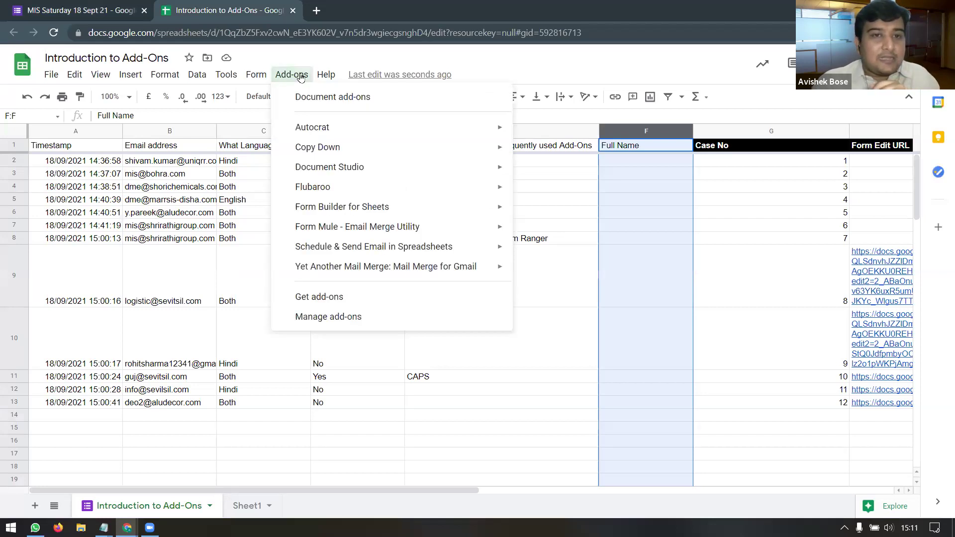
mouse_move(385, 235)
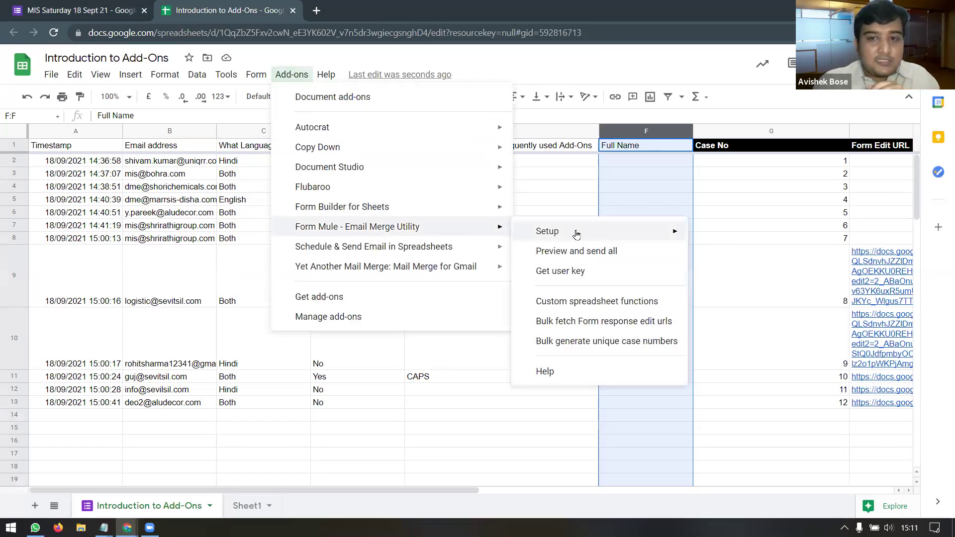
mouse_move(620, 233)
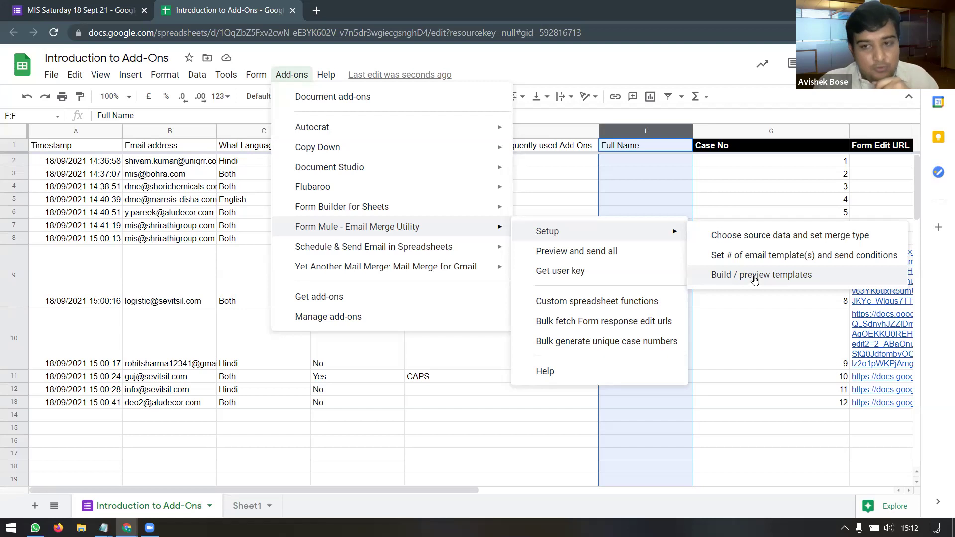
click(755, 281)
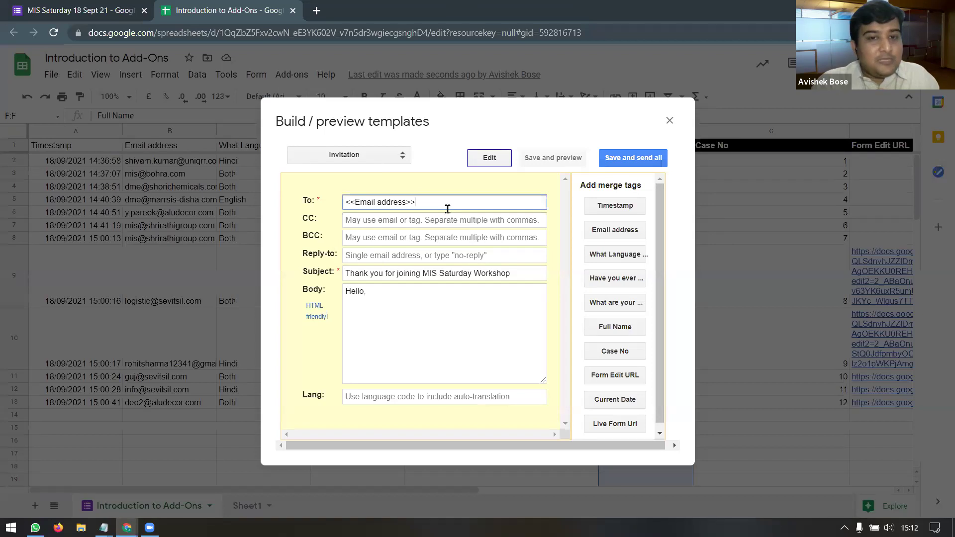
Step: Add 'Please update your name by clicking on the link below' and the <<Form Edit URL>> tag to the body
click(403, 274)
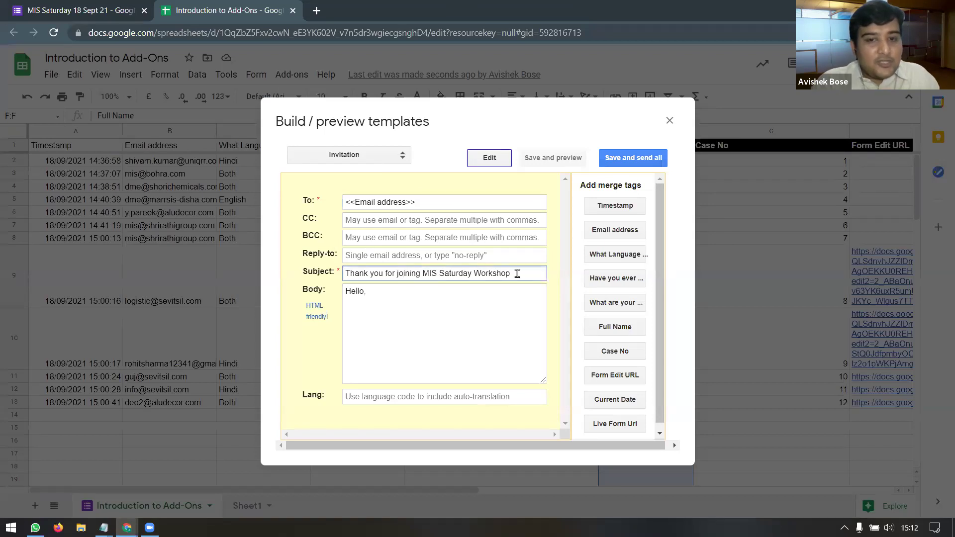
click(372, 295)
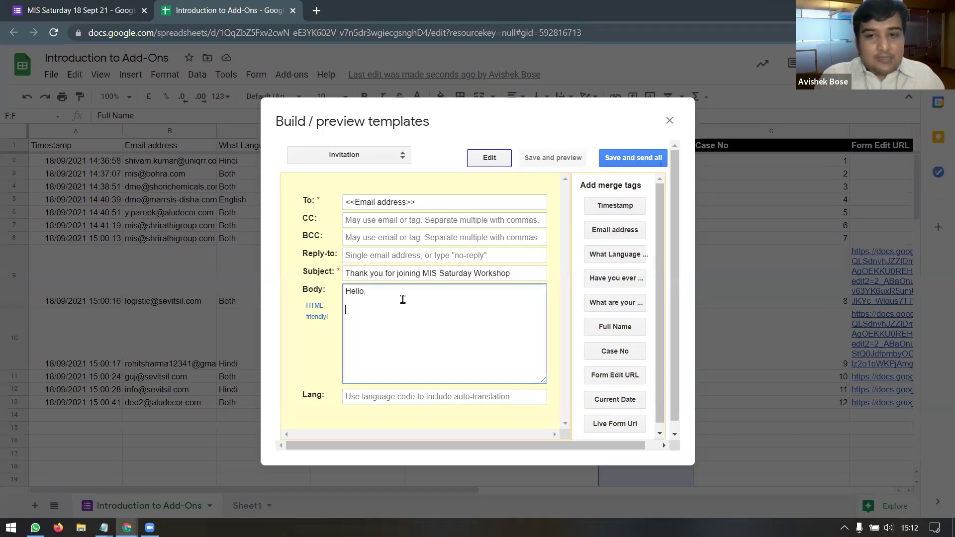
text(Please u)
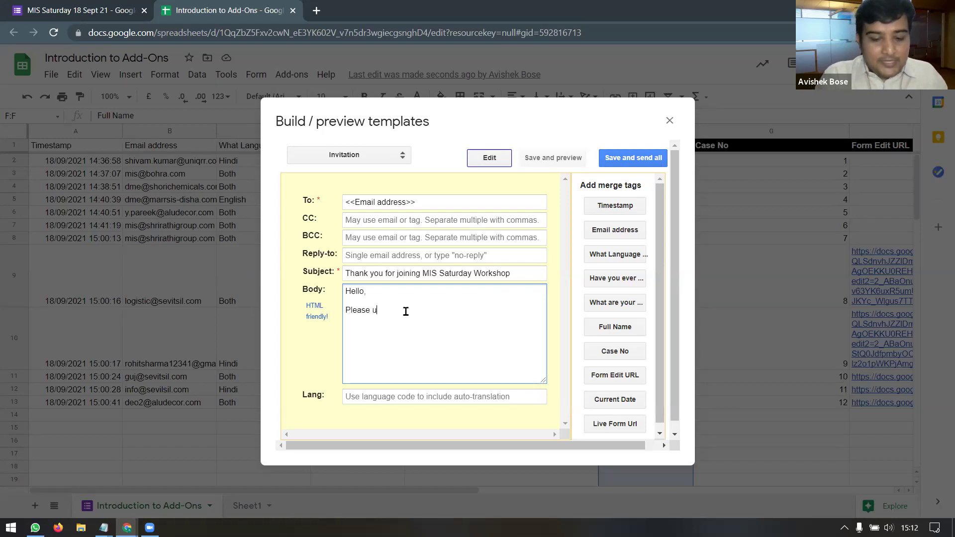
text(pdate your name)
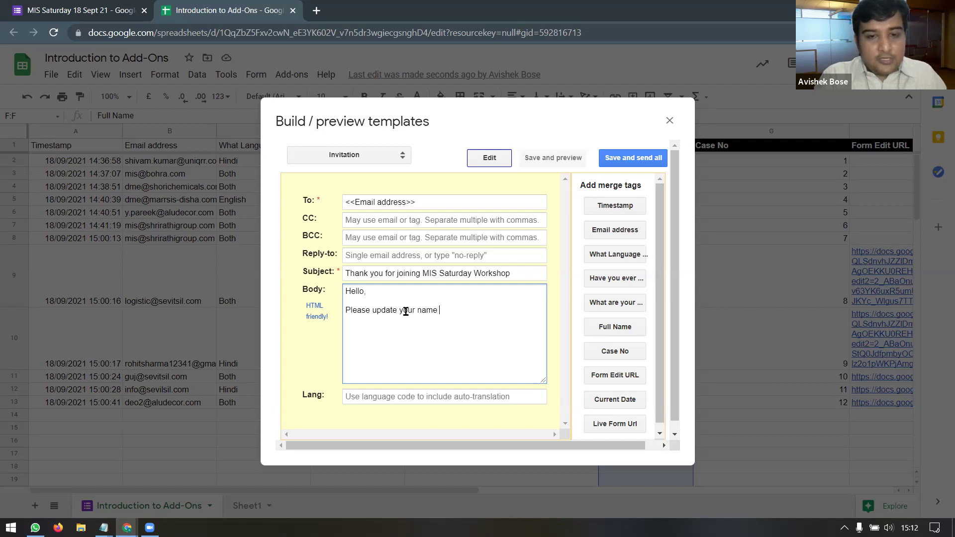
text( by clicking on the link below)
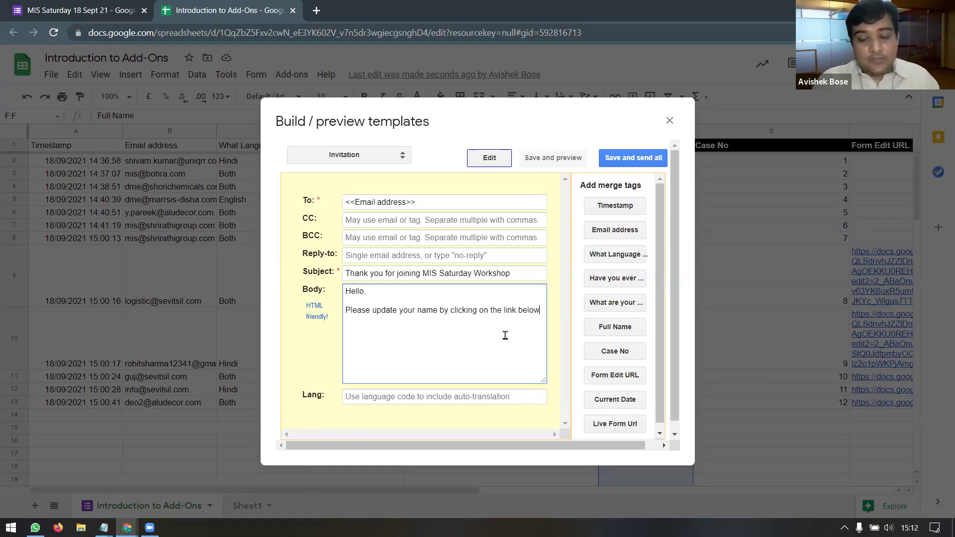
key(Return)
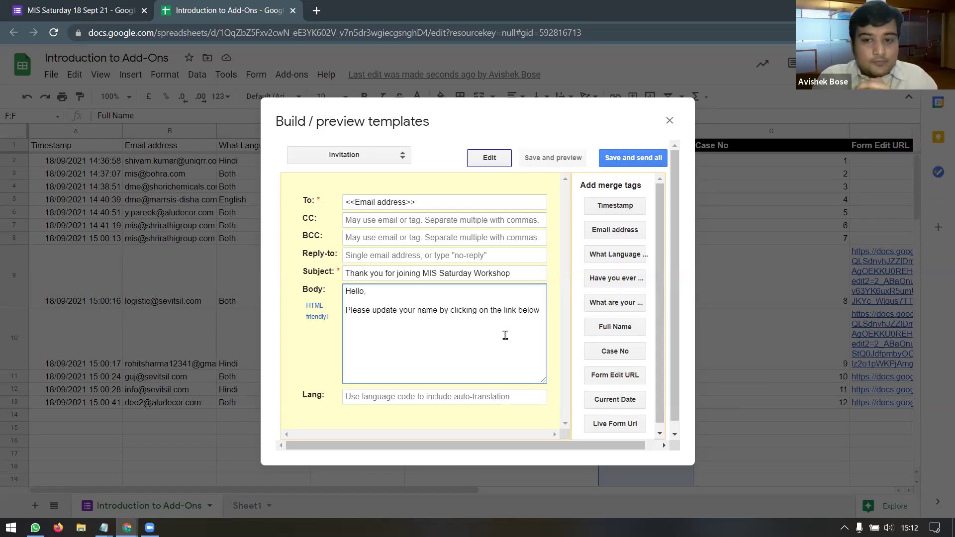
scroll(641, 301, down, 1)
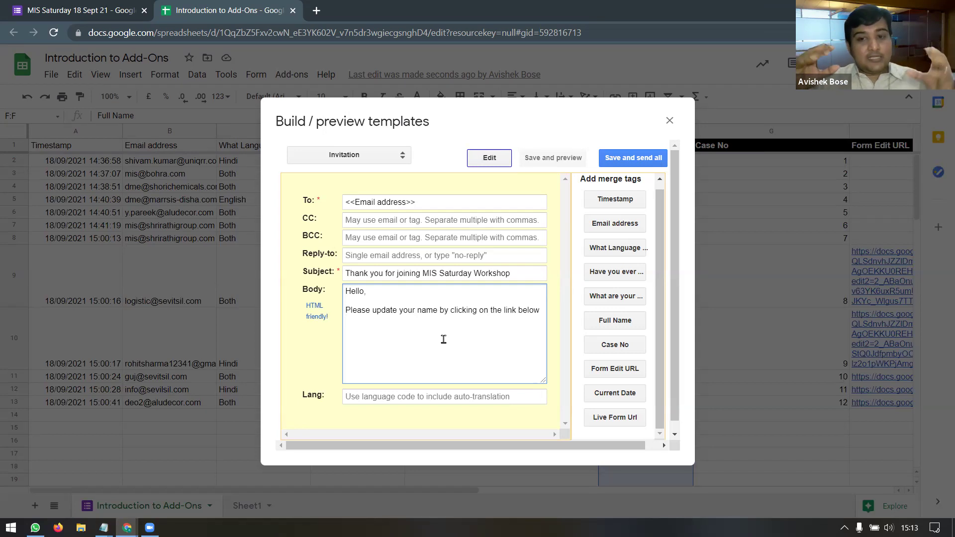
click(604, 371)
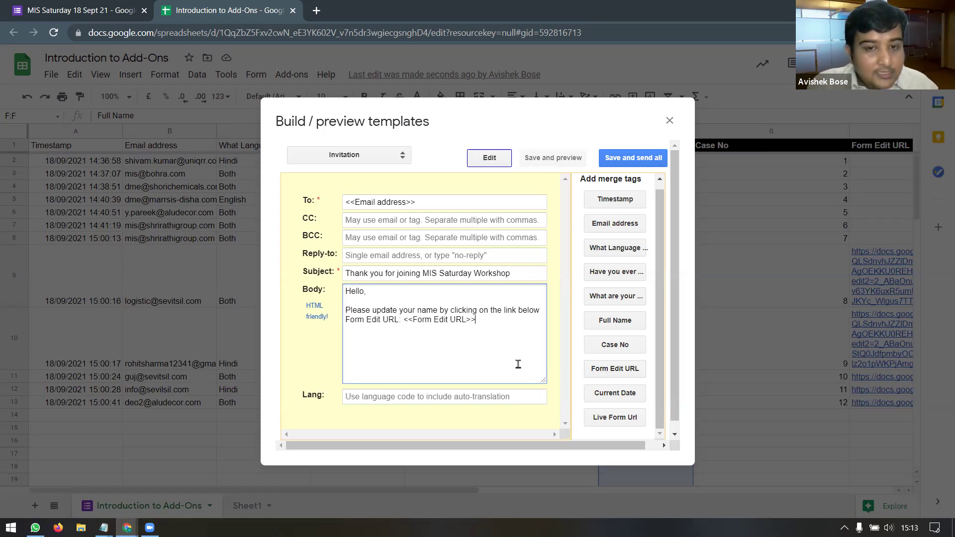
Step: Sign off the body with 'Best Regards,' and 'CEOITBOX' on separate lines
key(Return)
key(Return)
text(Best)
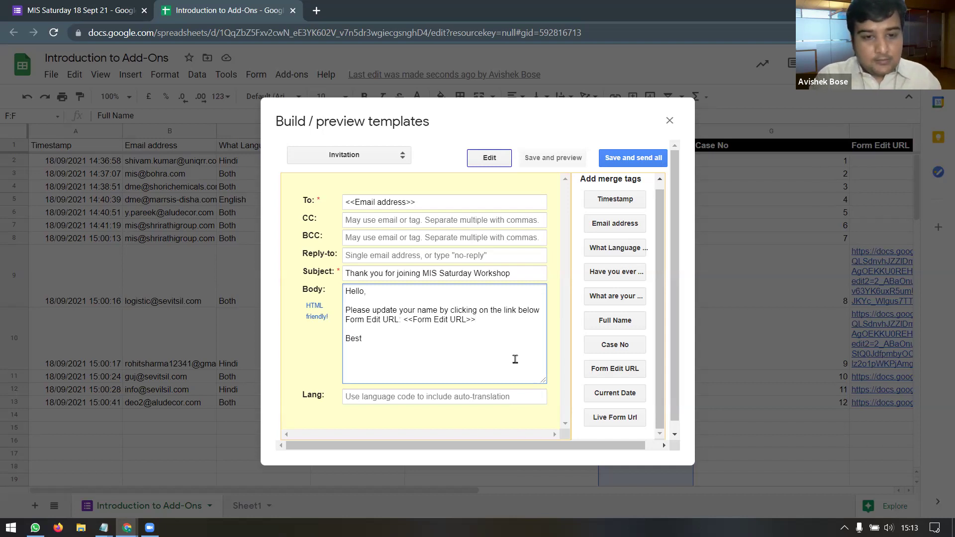
text( Regar)
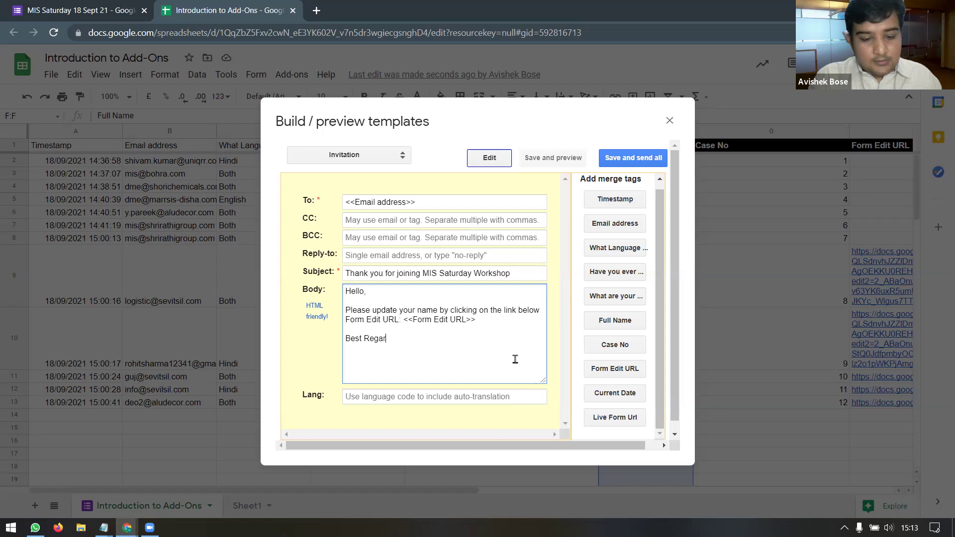
text(ds,)
key(Return)
text(CEOITBOX)
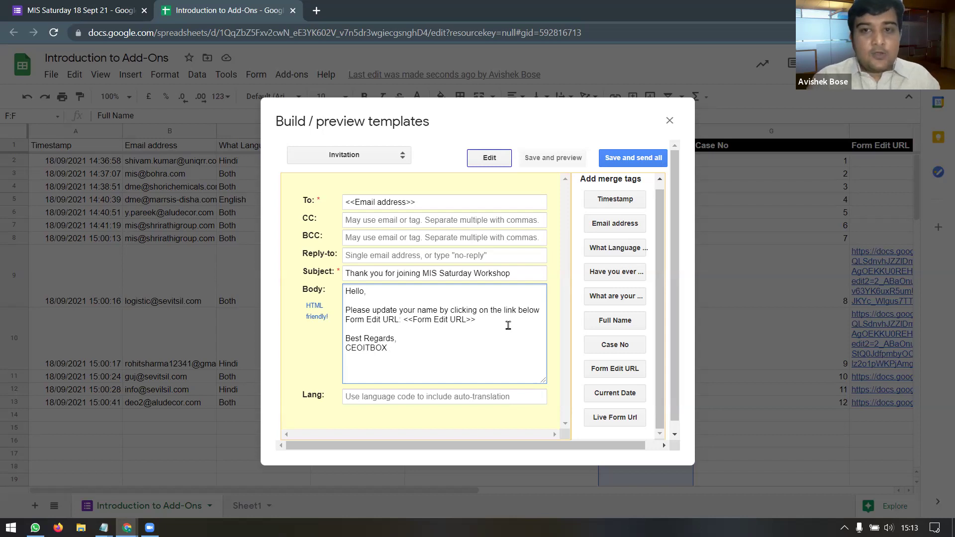
Step: Save the Invitation template and preview row 8's merged email, marked Send this row: Yes
click(550, 158)
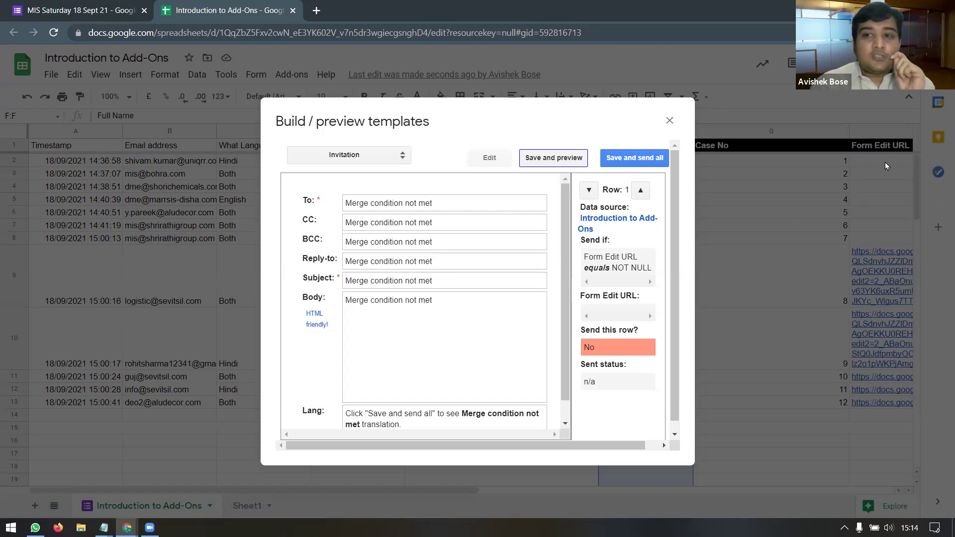
click(641, 192)
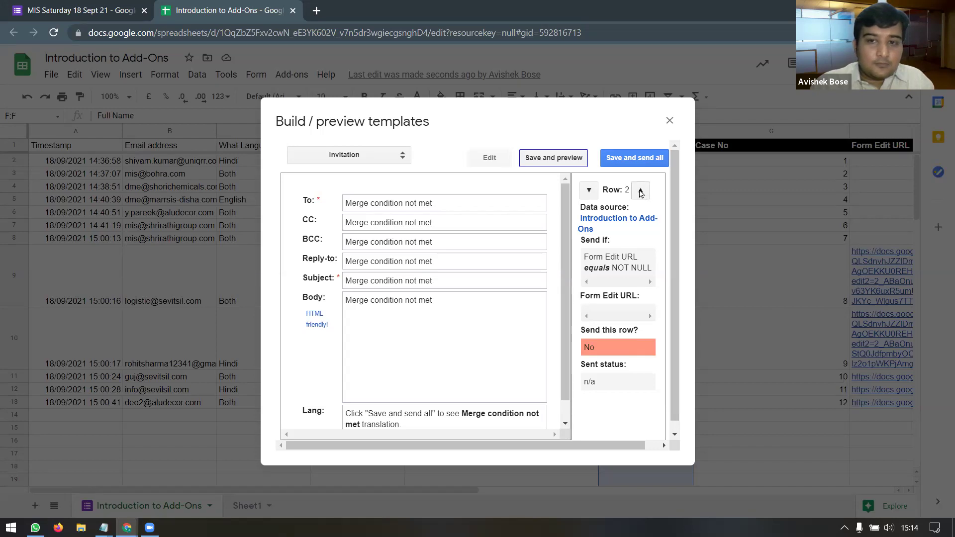
click(640, 192)
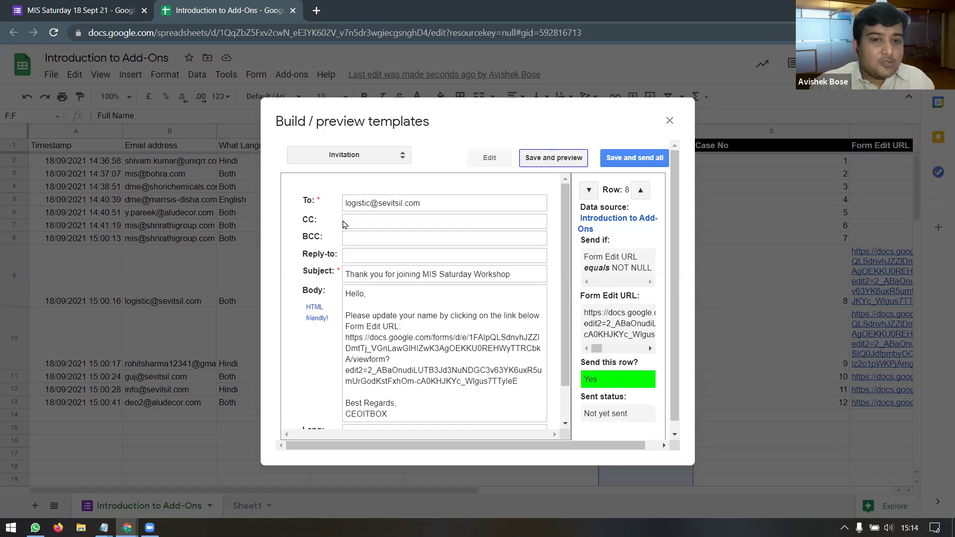
drag(371, 315, 401, 327)
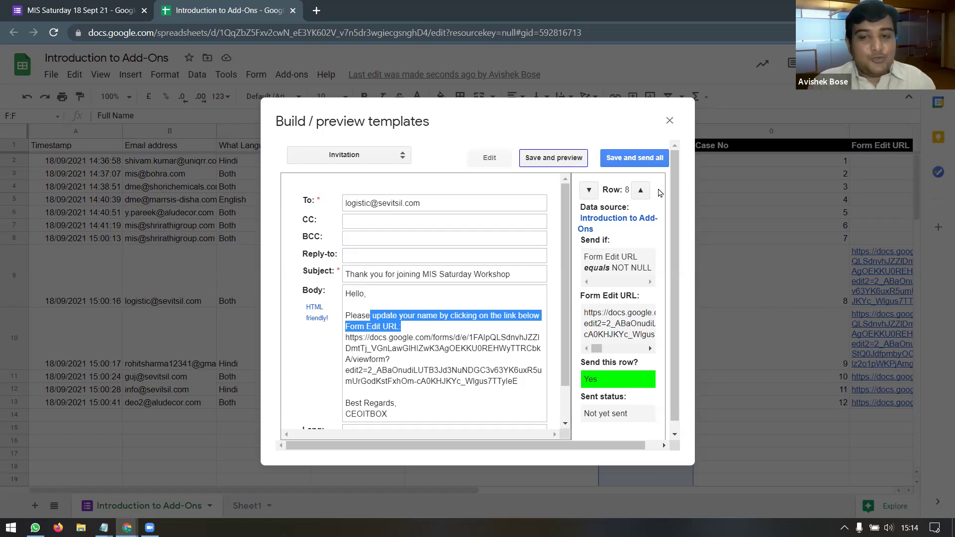
Step: Save the template and send all 5 Invitation emails, starting with row 9
click(626, 162)
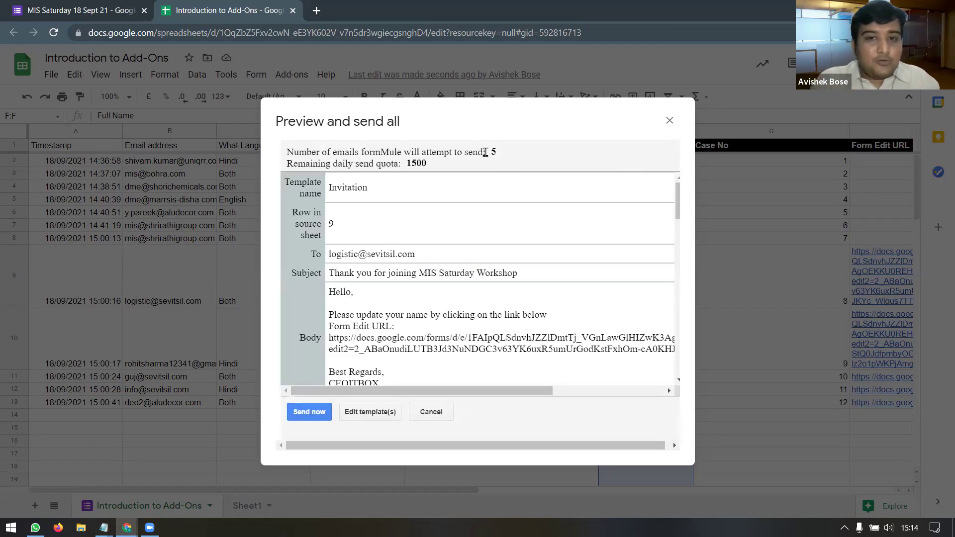
drag(485, 153, 501, 155)
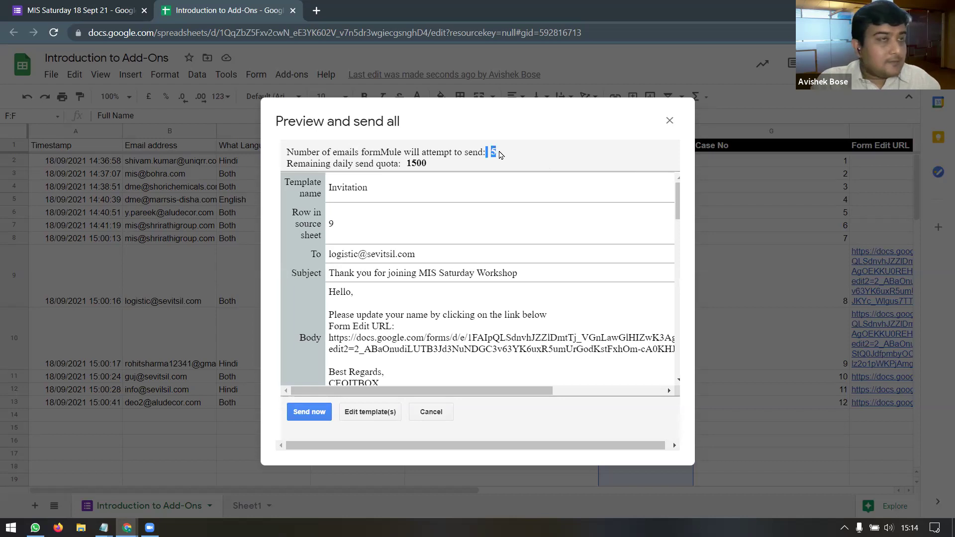
click(313, 414)
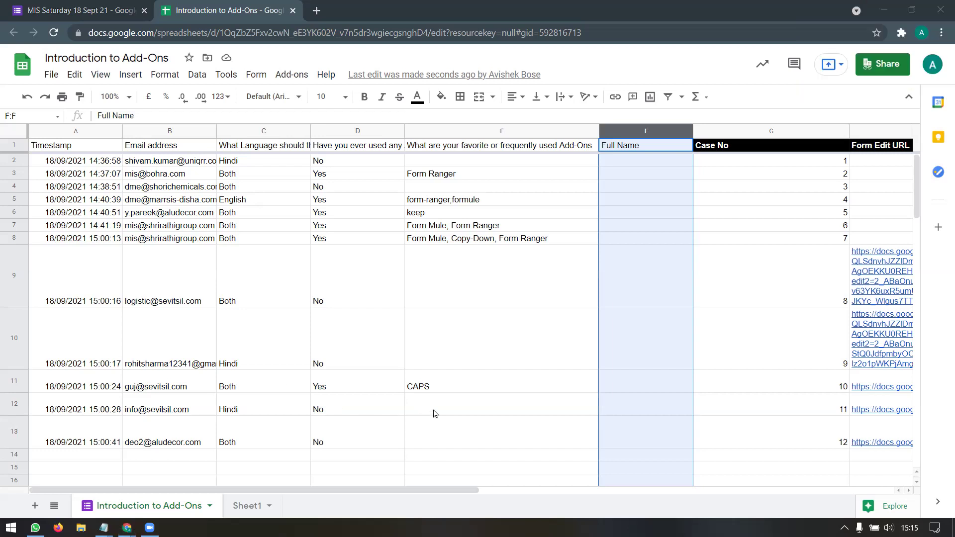
Step: Check the Invitation send statuses in I9:I13, then minimize Chrome to show the desktop
drag(433, 491, 614, 492)
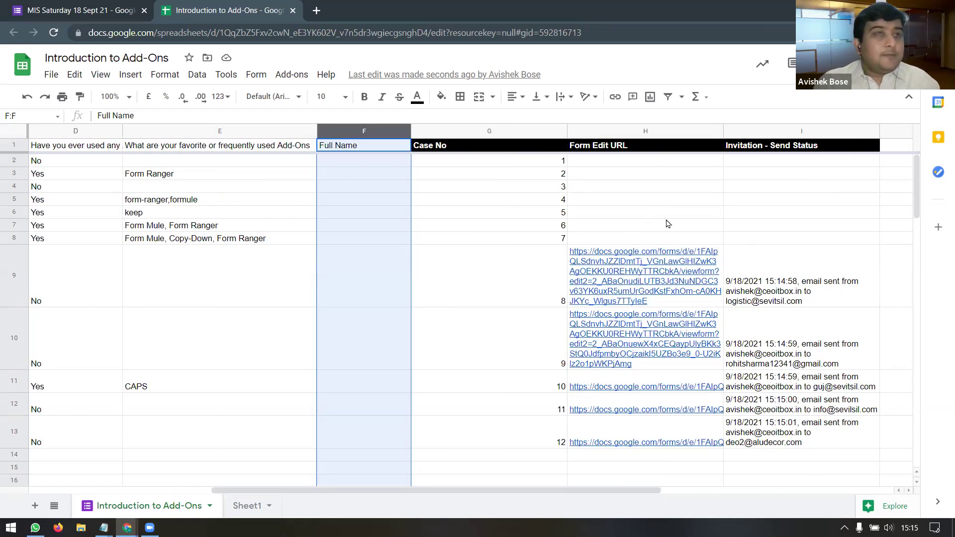
click(779, 131)
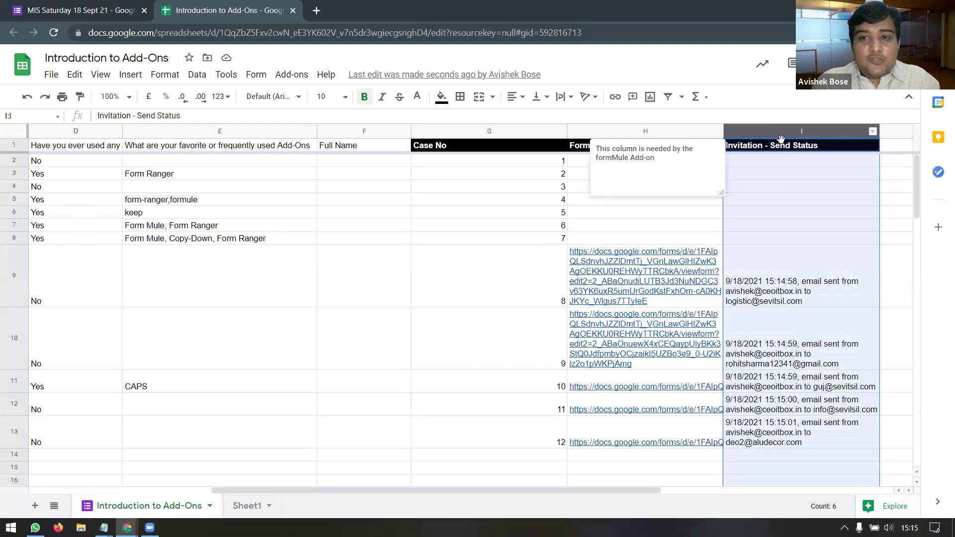
click(782, 148)
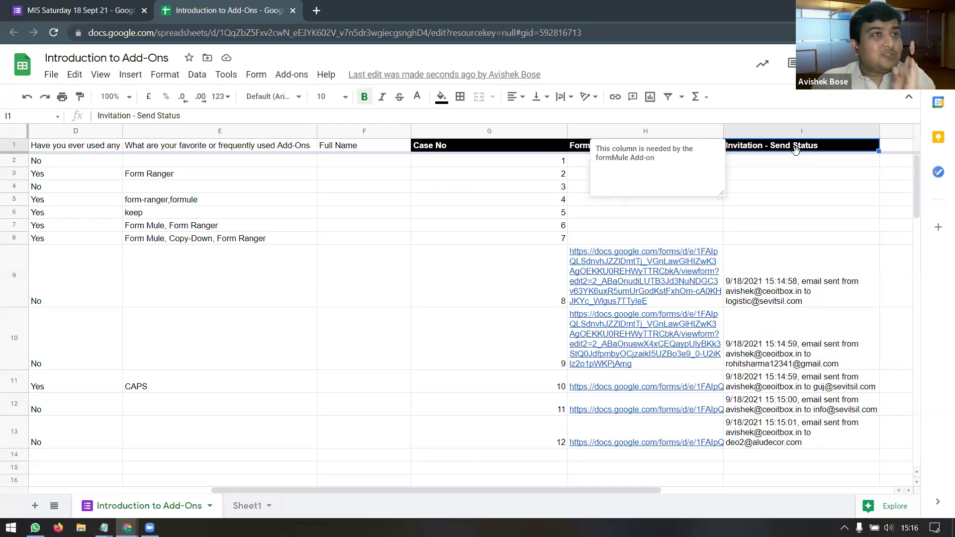
click(782, 293)
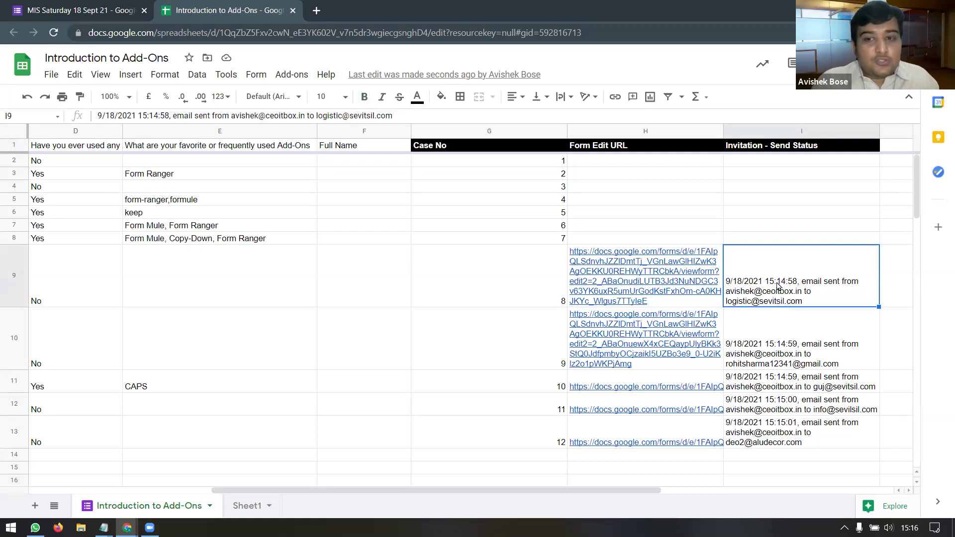
key(Down)
click(782, 448)
drag(772, 282, 762, 433)
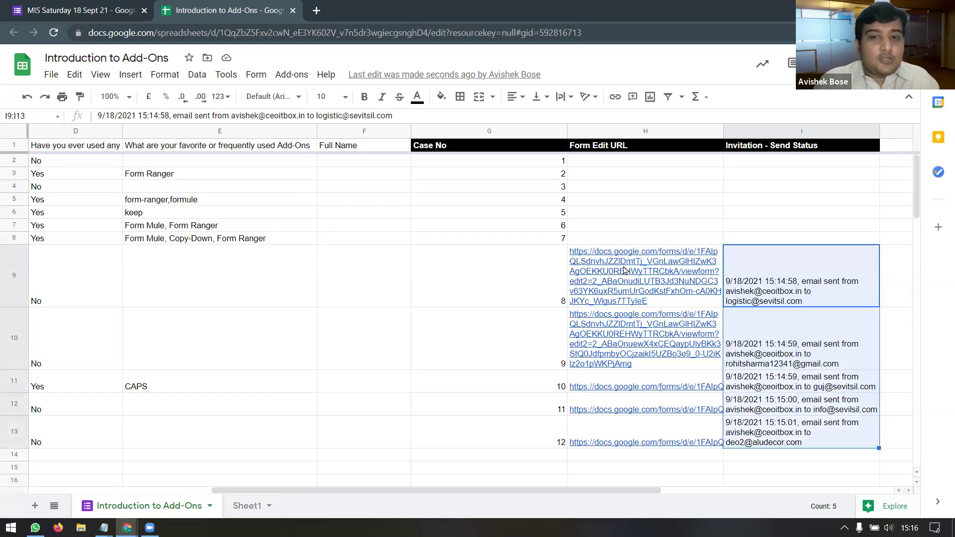
mouse_move(678, 280)
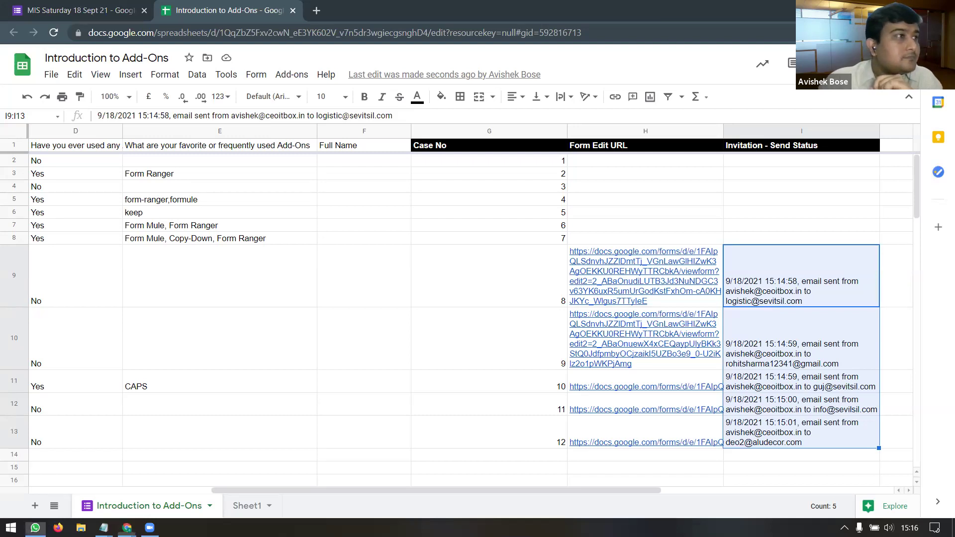
click(899, 10)
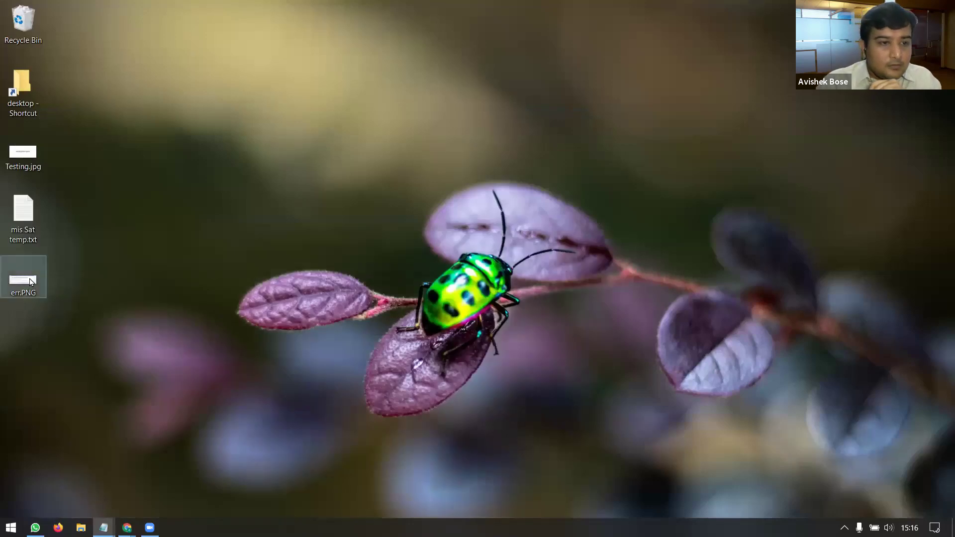
Step: View the err.PNG 'You cannot edit your response' screenshot, then return to the Introduction to Add-Ons sheet
double_click(27, 279)
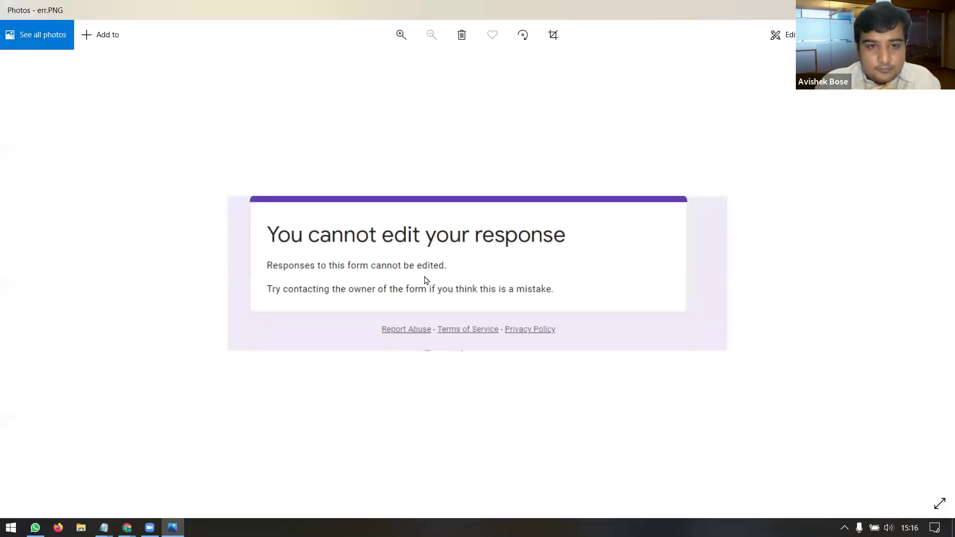
click(942, 10)
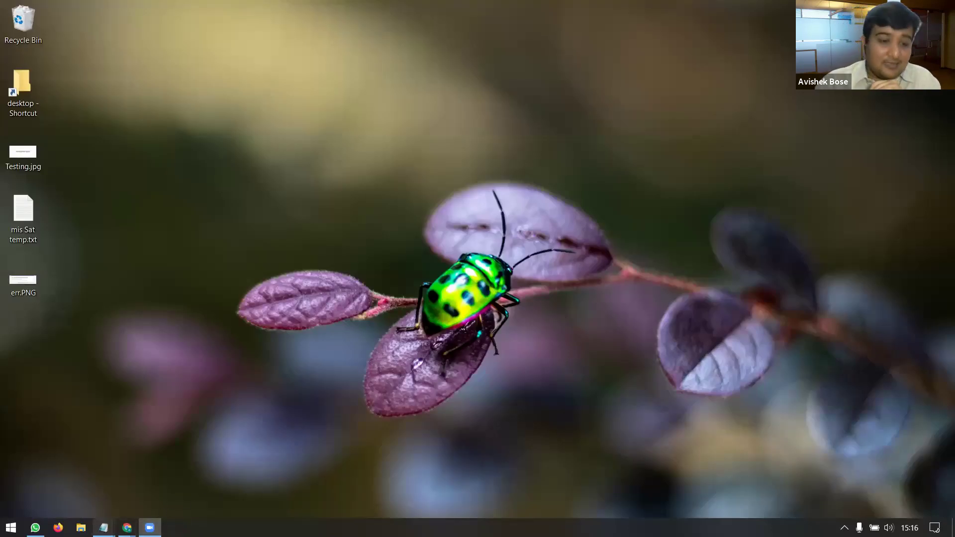
mouse_move(127, 528)
click(194, 486)
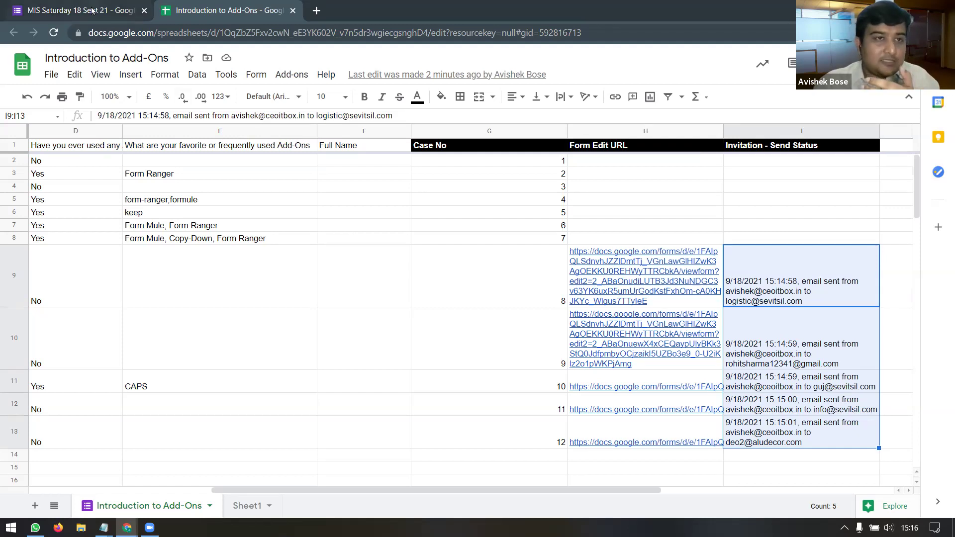
Step: Turn on Allow response editing in the MIS Saturday 18 Sept 21 form's settings
click(107, 10)
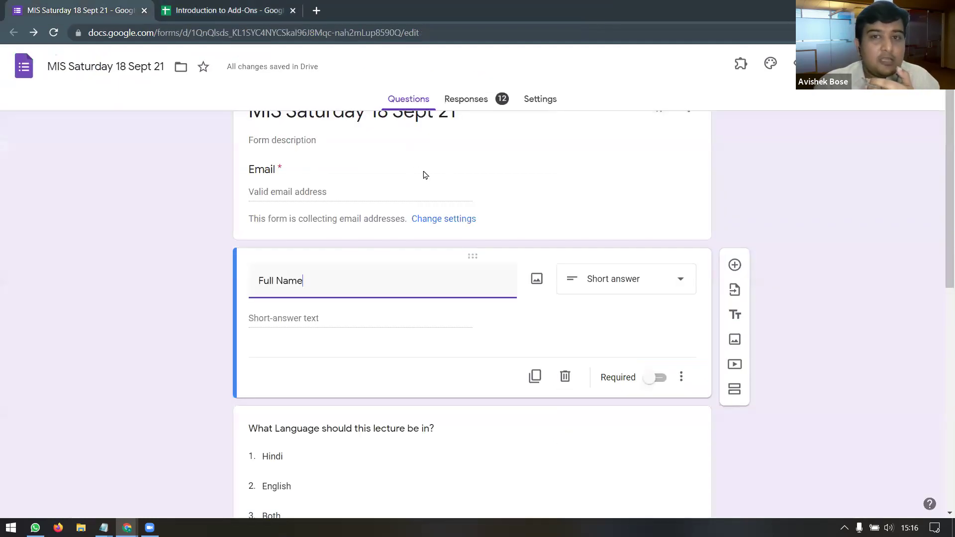
click(540, 99)
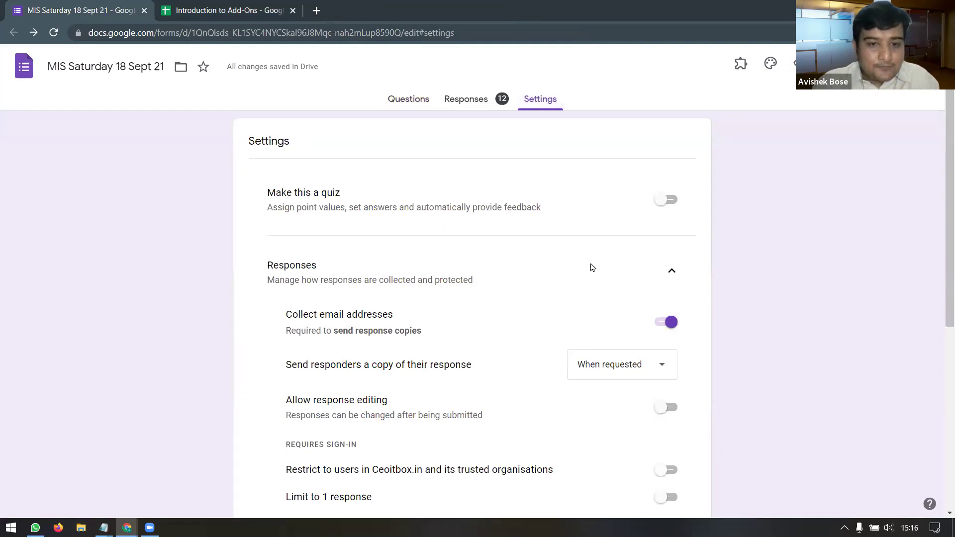
scroll(591, 267, down, 1)
drag(297, 338, 401, 348)
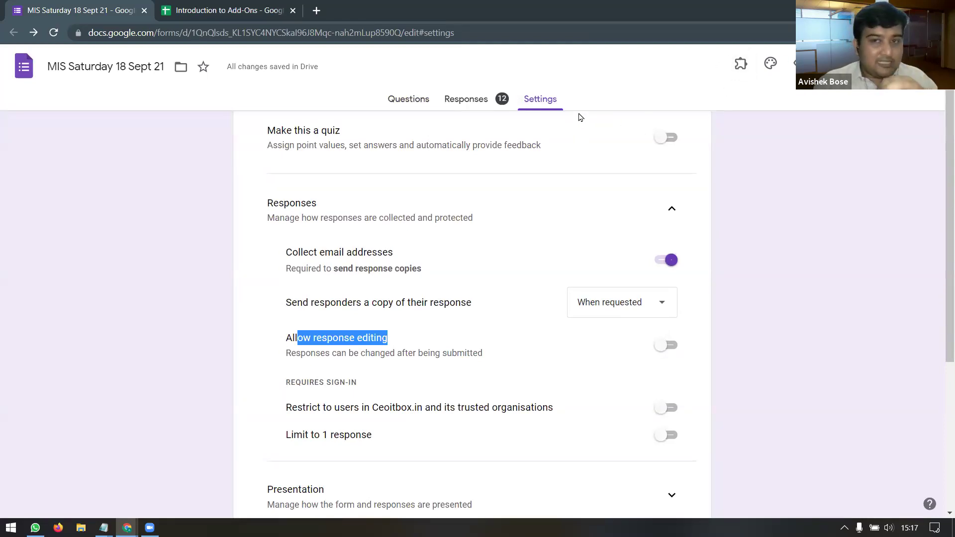
click(667, 348)
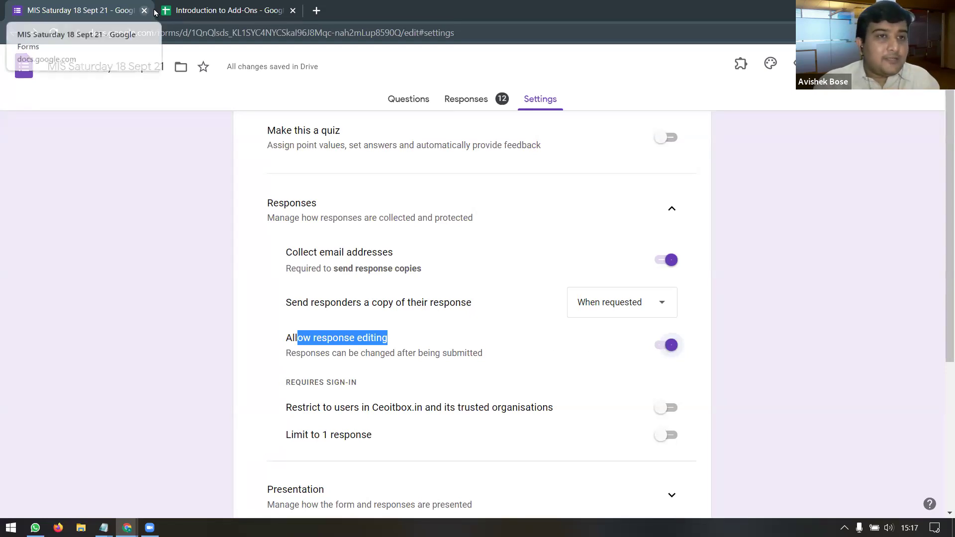
click(224, 10)
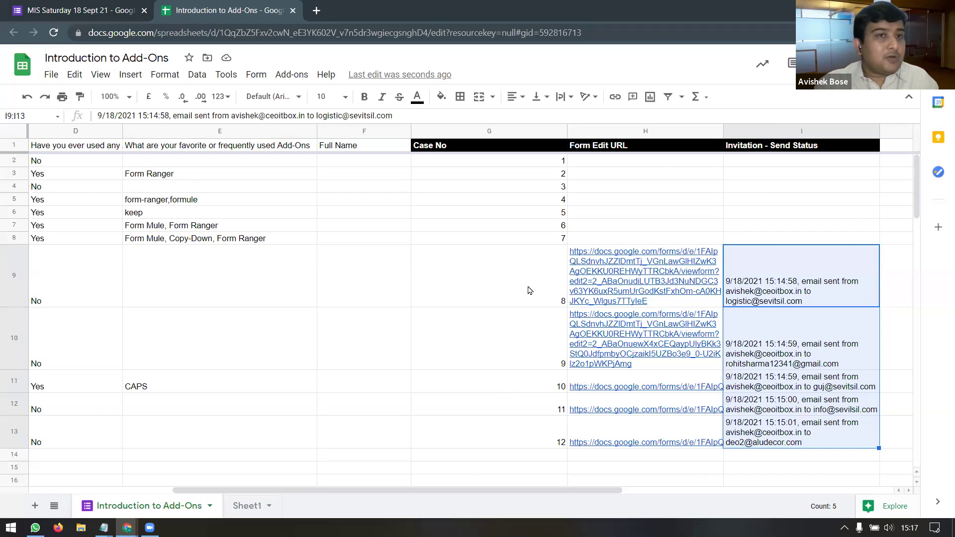
Step: Revisit the response editing description in the form settings, then go back to the spreadsheet
click(97, 11)
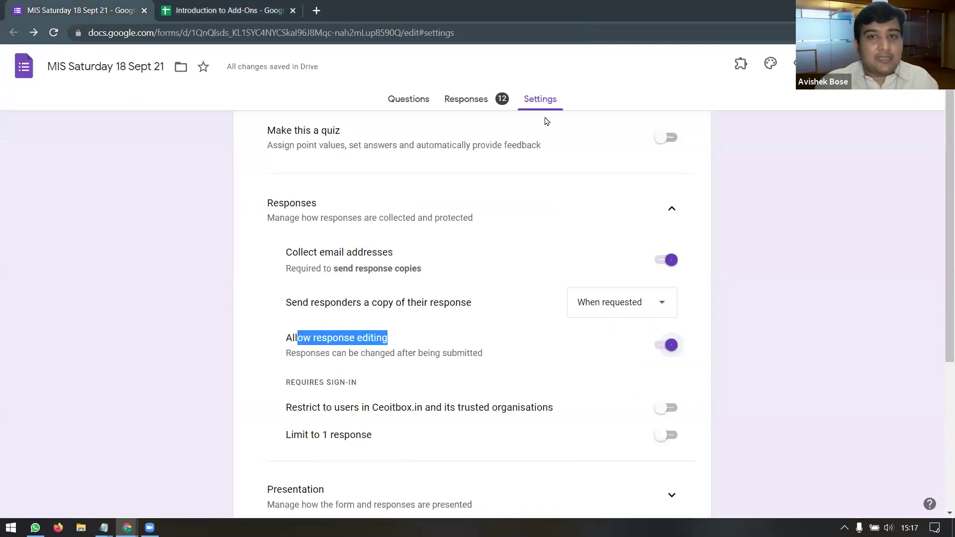
click(334, 348)
drag(332, 341, 418, 354)
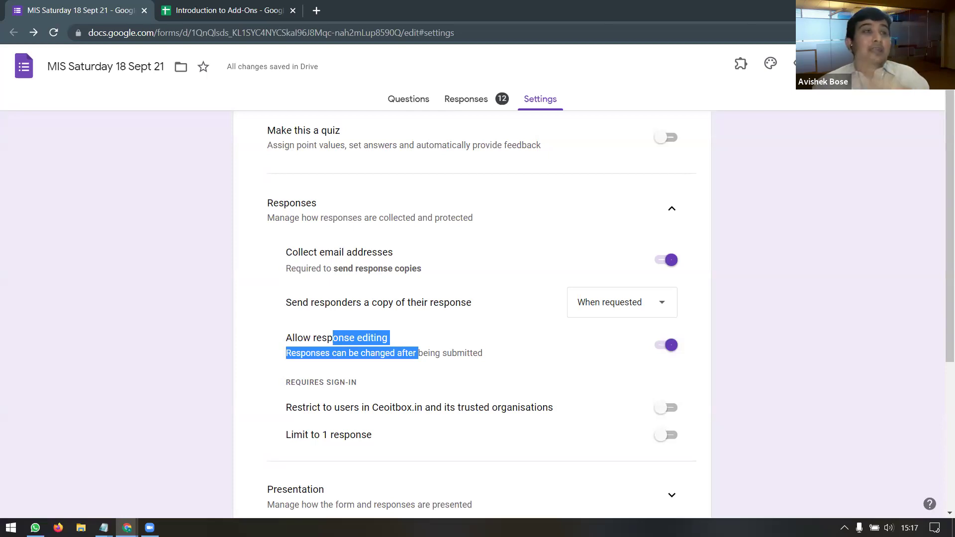
click(224, 10)
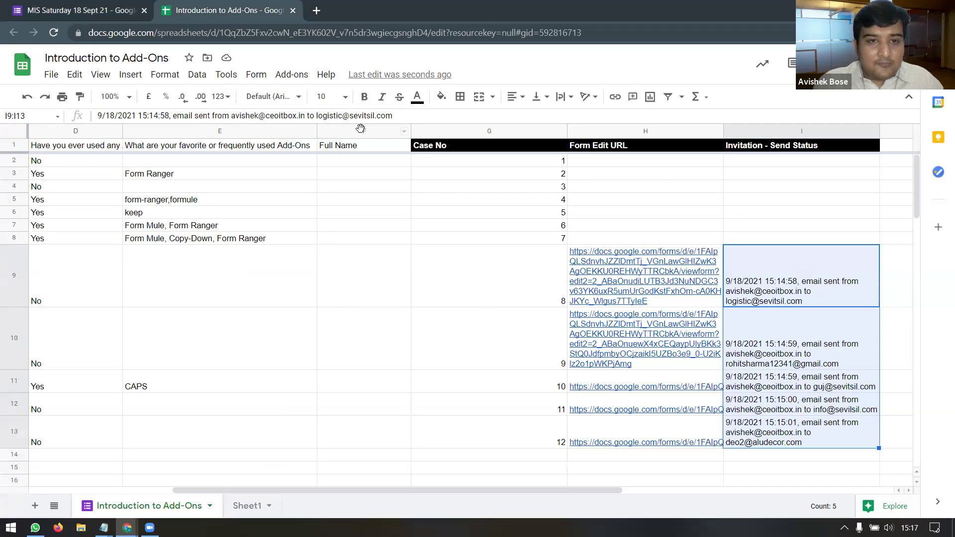
Step: Step down the Full Name column to the new entry in row 14
click(360, 131)
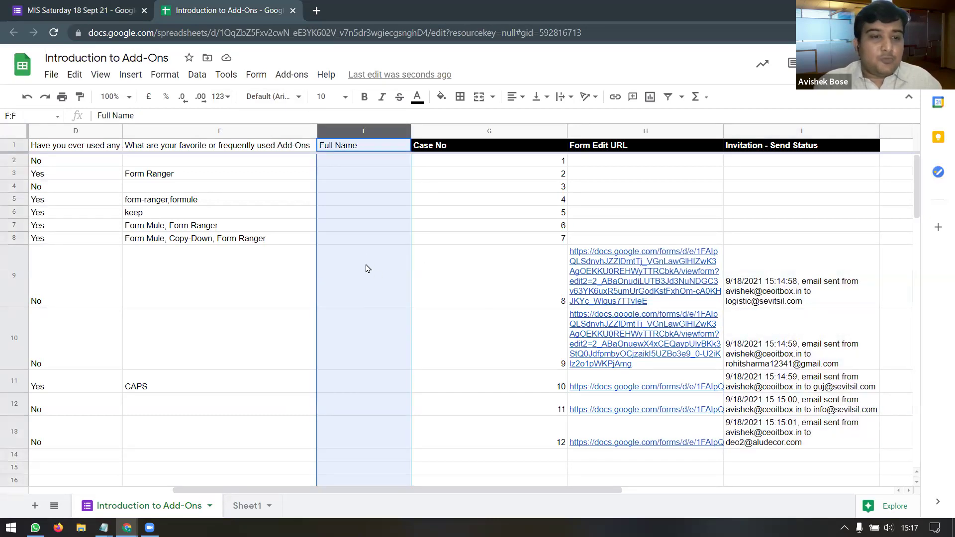
click(361, 306)
click(358, 350)
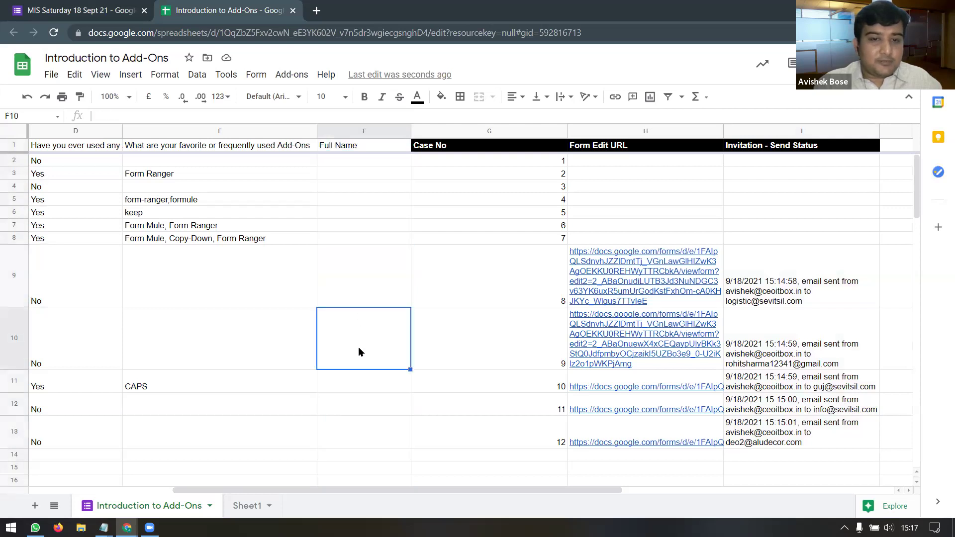
click(368, 391)
click(366, 411)
click(366, 438)
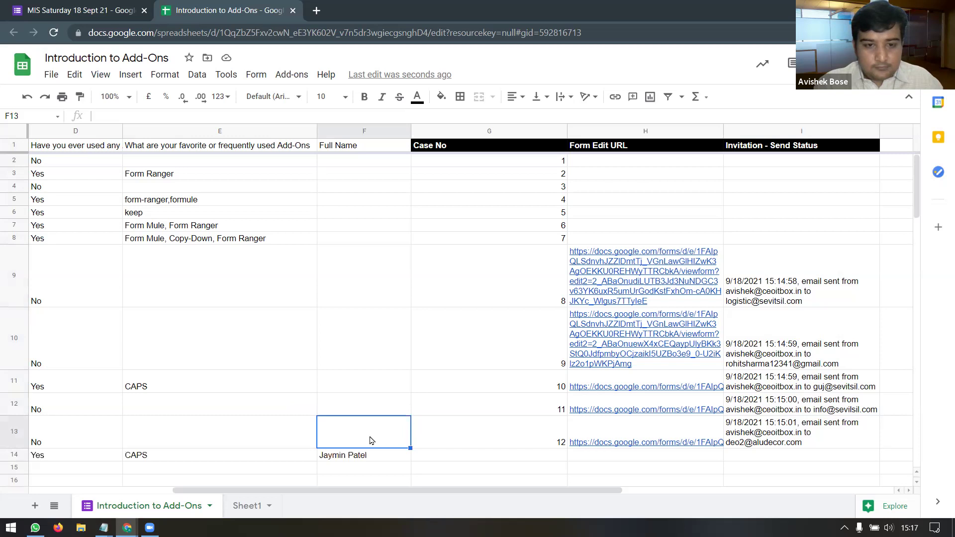
click(367, 457)
Step: Inspect row 14's email address, Case No 13 and form edit link
scroll(440, 457, down, 2)
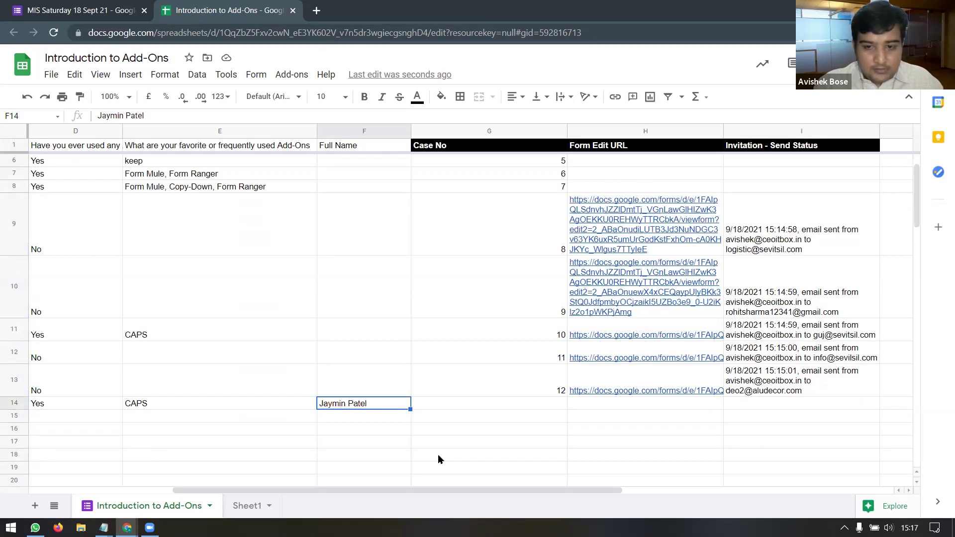
drag(423, 491, 303, 496)
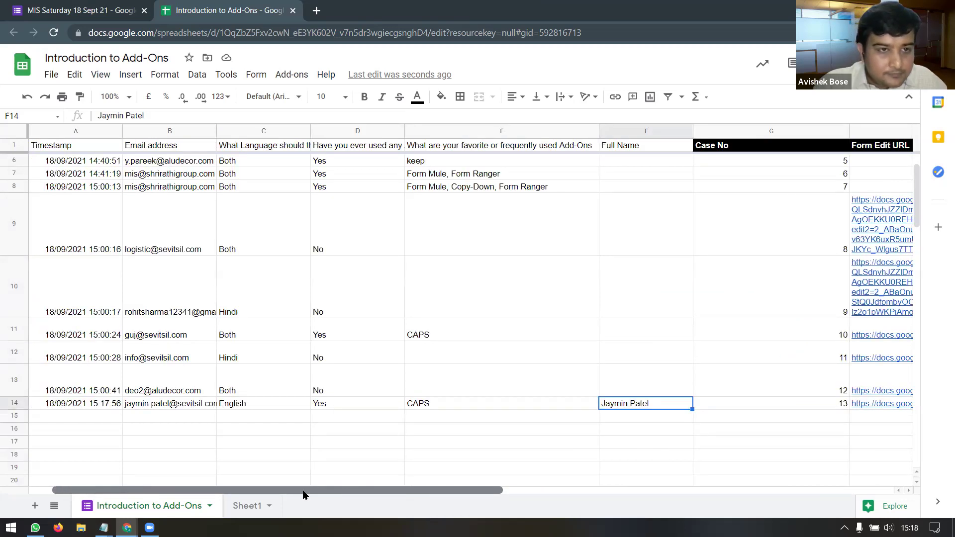
click(174, 405)
click(624, 409)
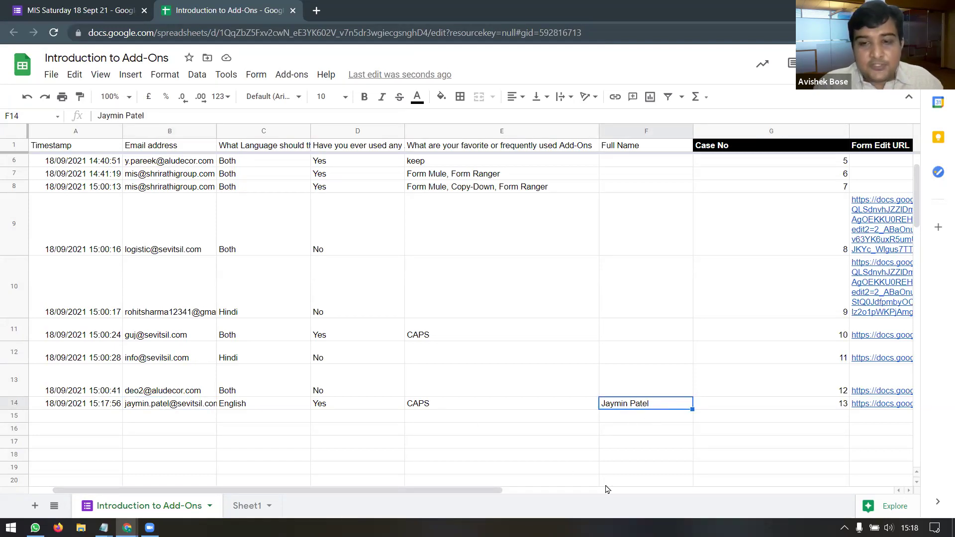
drag(502, 490, 623, 490)
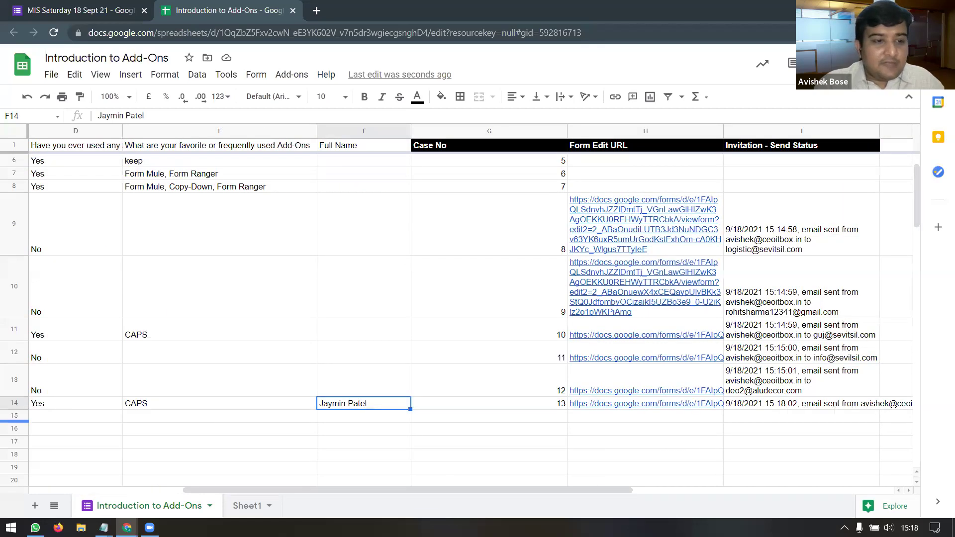
click(14, 404)
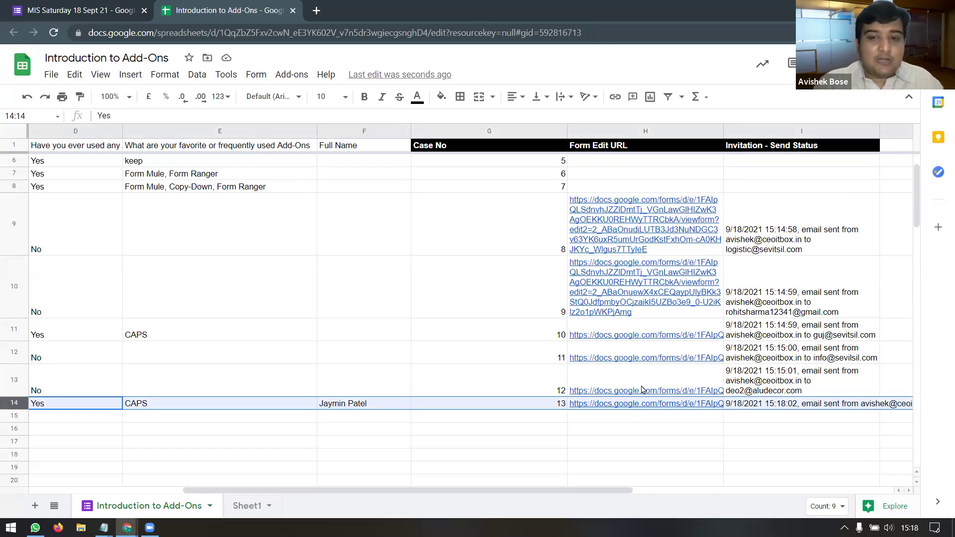
mouse_move(632, 404)
click(543, 406)
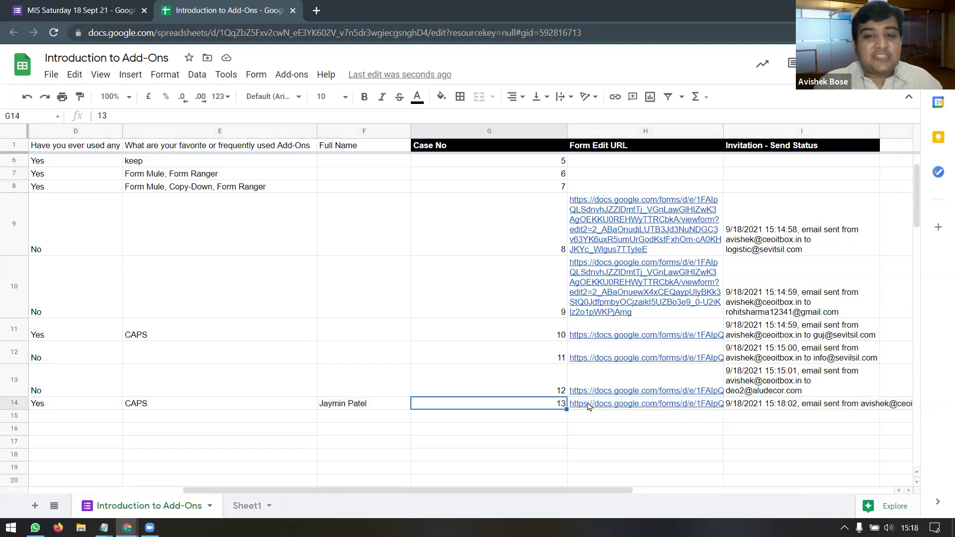
click(591, 405)
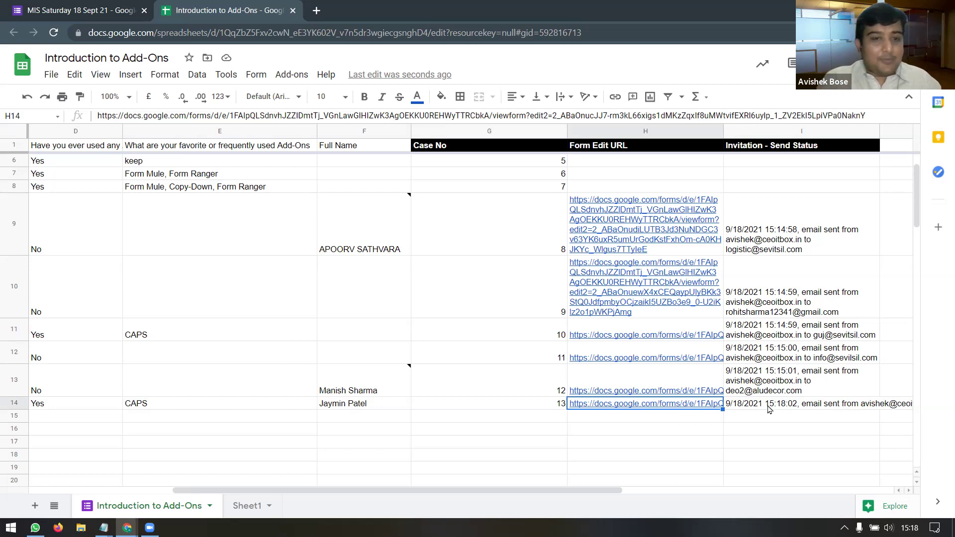
Step: Inspect the responder-updated Full Name entries in rows 9 and 13, plus row 13's edit link
click(374, 247)
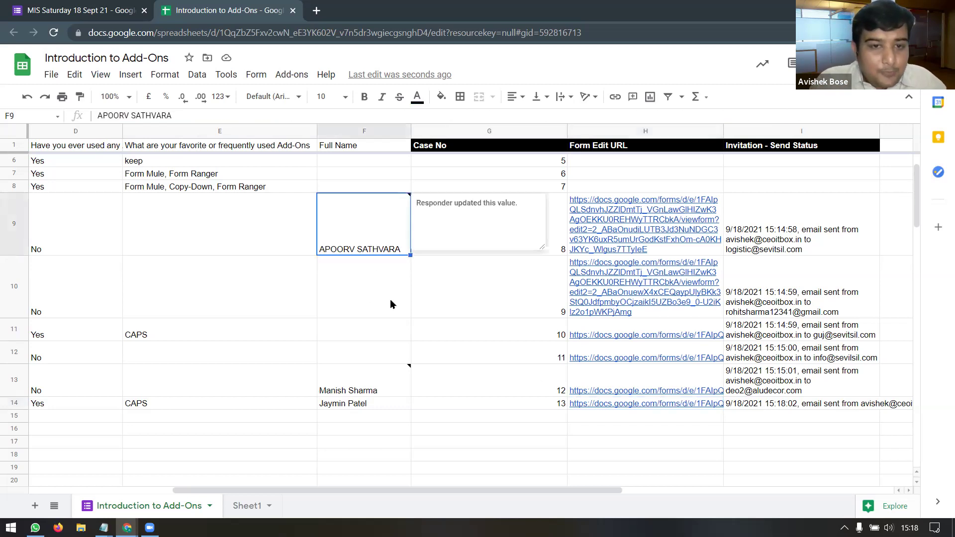
click(368, 389)
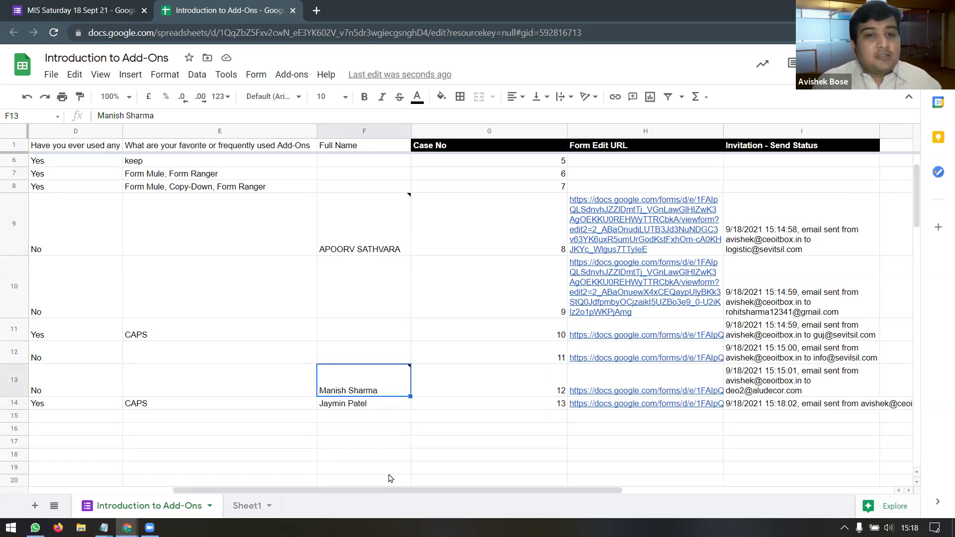
click(615, 392)
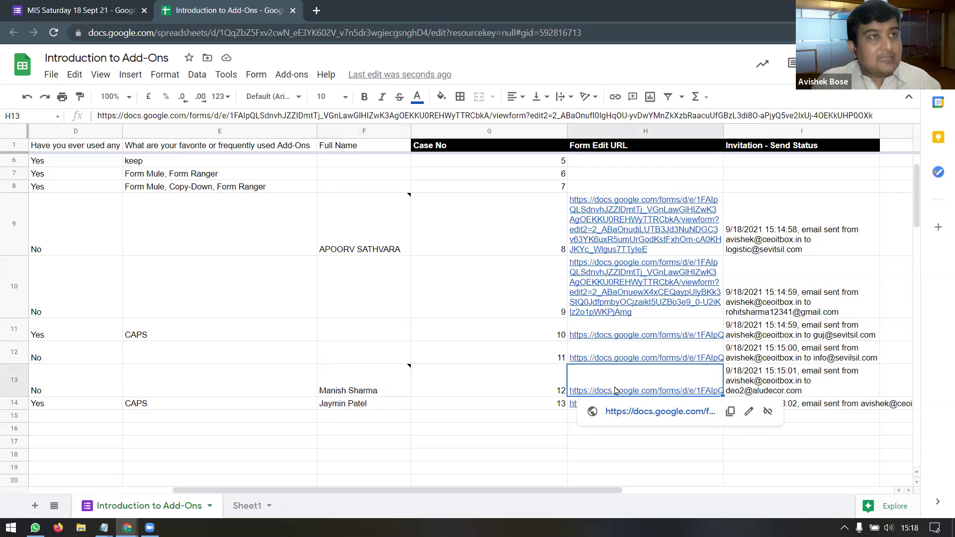
click(366, 393)
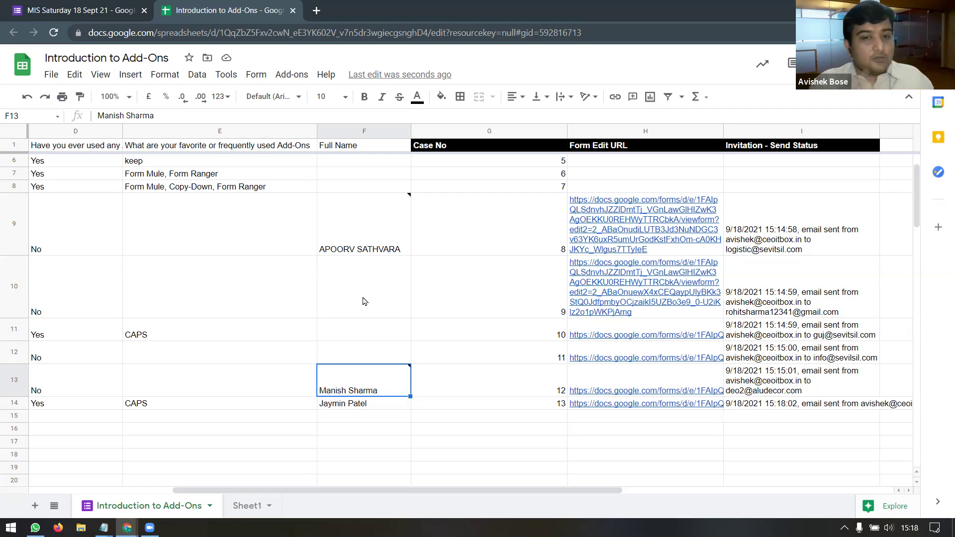
drag(381, 493, 261, 492)
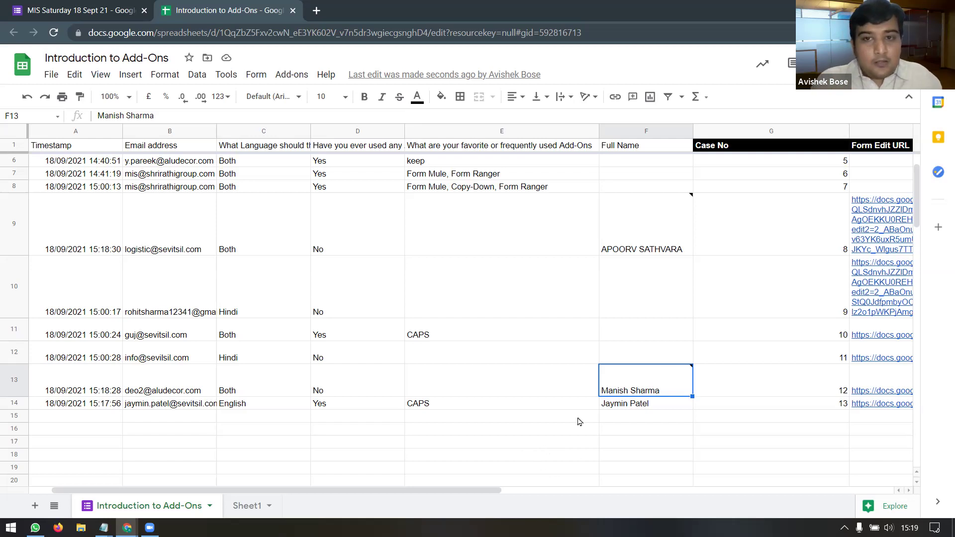
drag(476, 492, 462, 492)
click(631, 131)
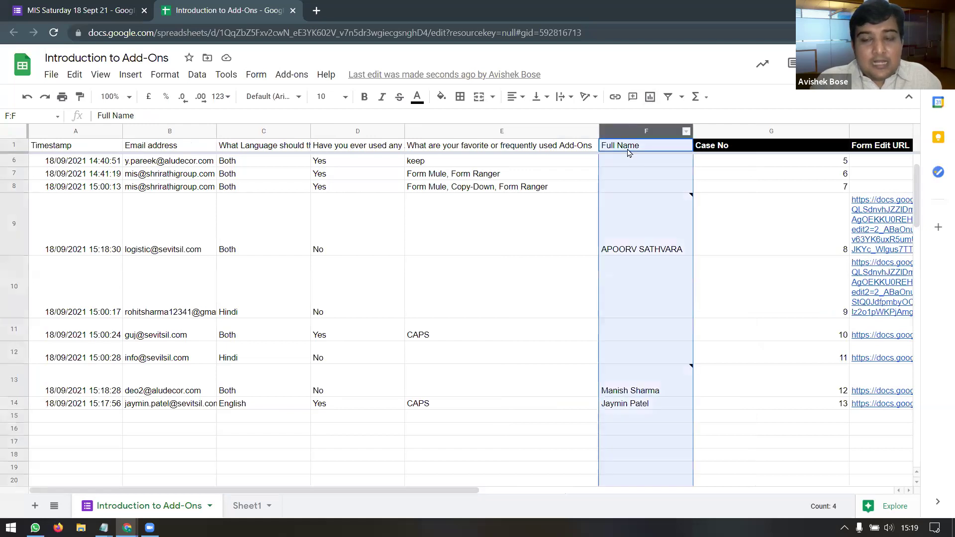
click(82, 9)
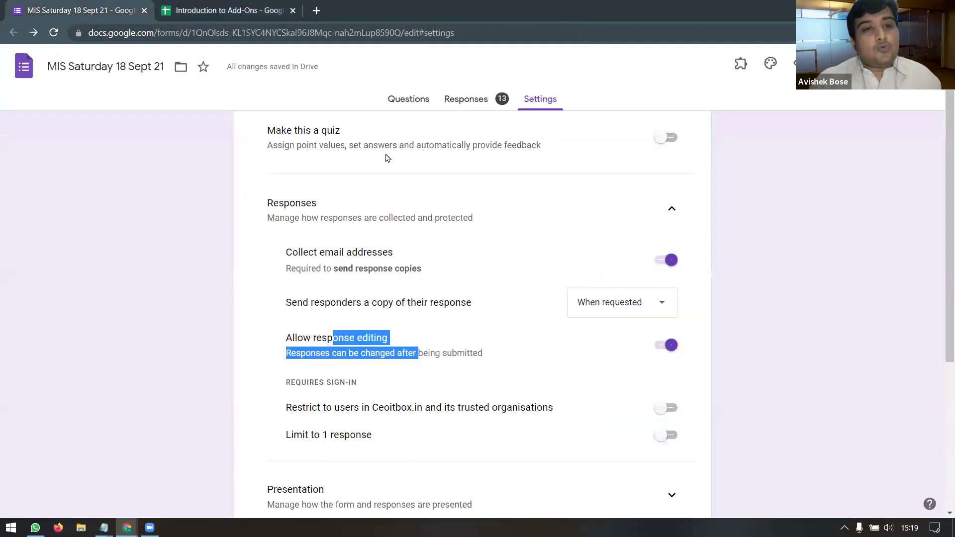
click(409, 99)
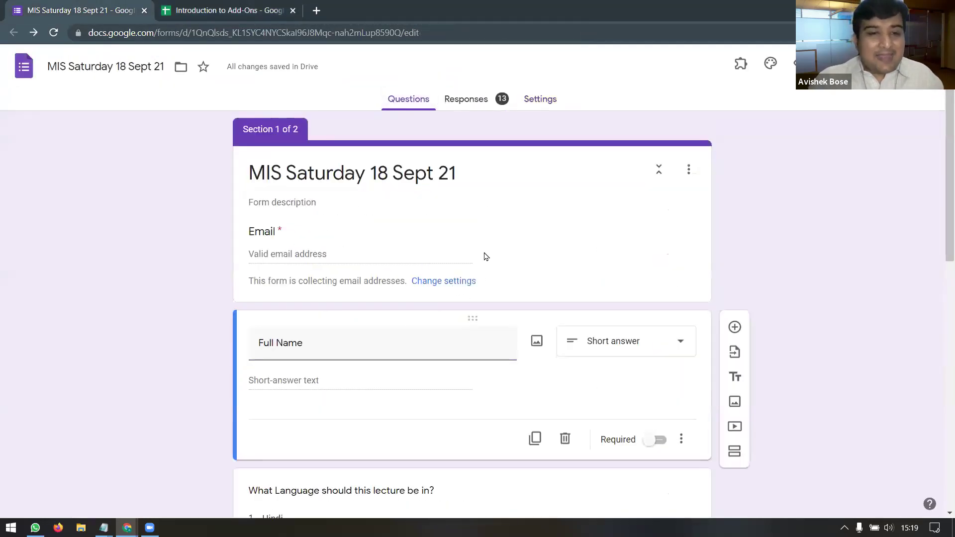
scroll(473, 267, down, 4)
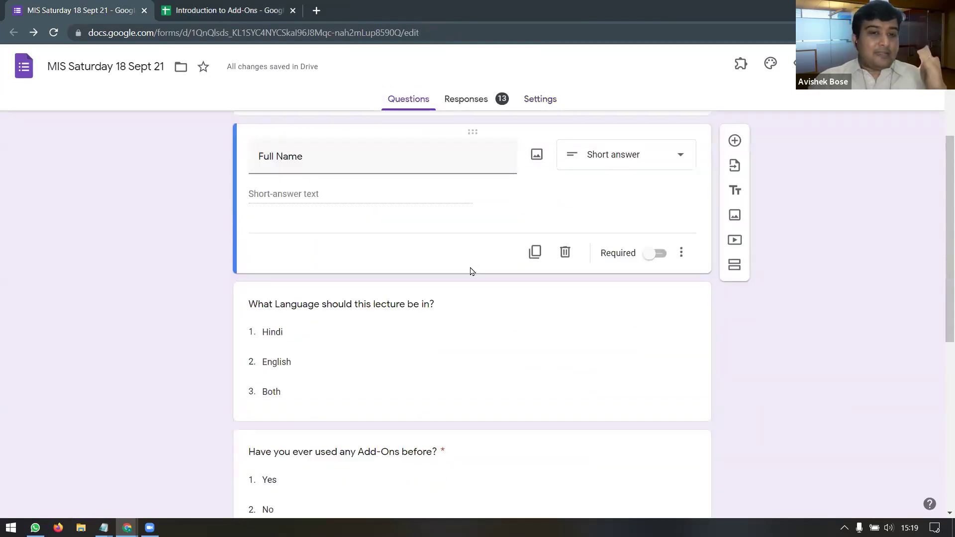
scroll(470, 268, down, 3)
scroll(470, 271, up, 2)
scroll(471, 271, up, 3)
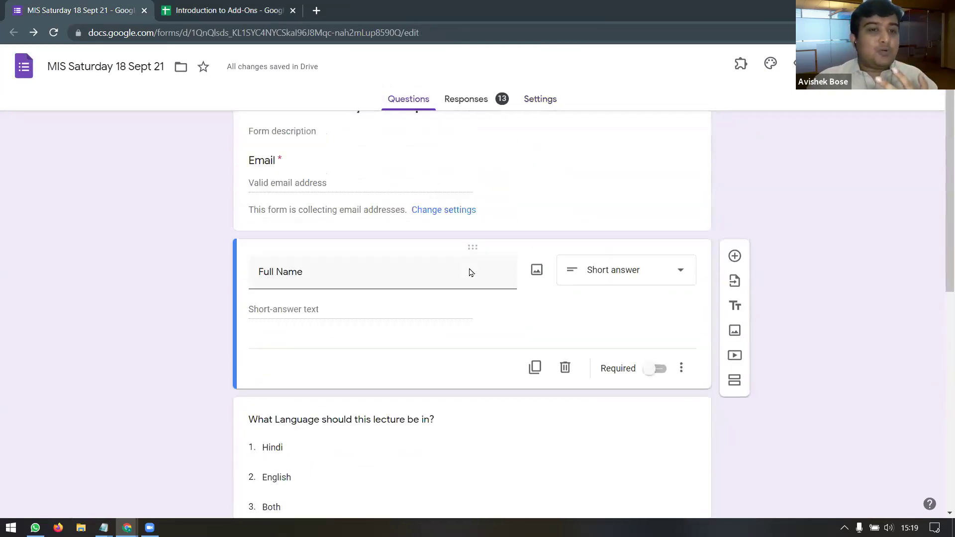
click(208, 11)
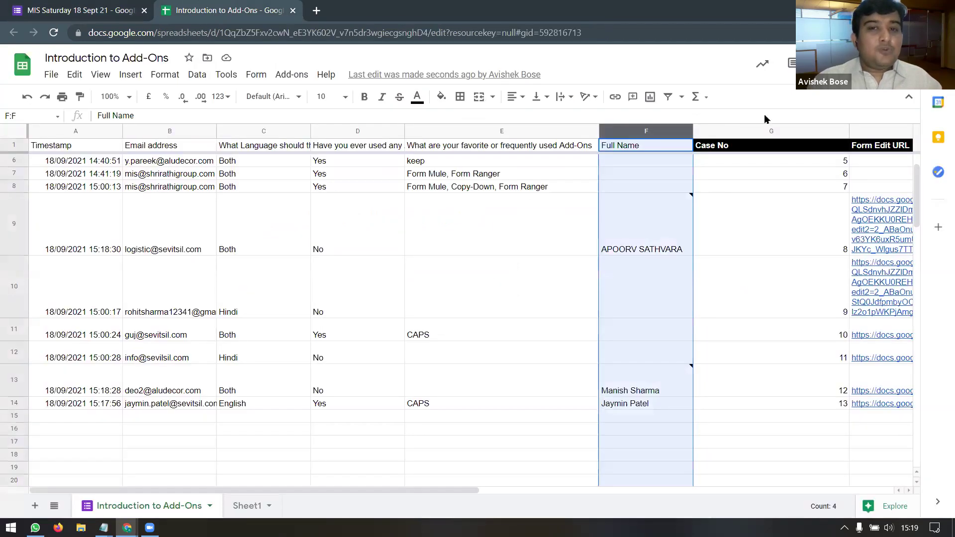
click(164, 149)
click(258, 149)
click(207, 150)
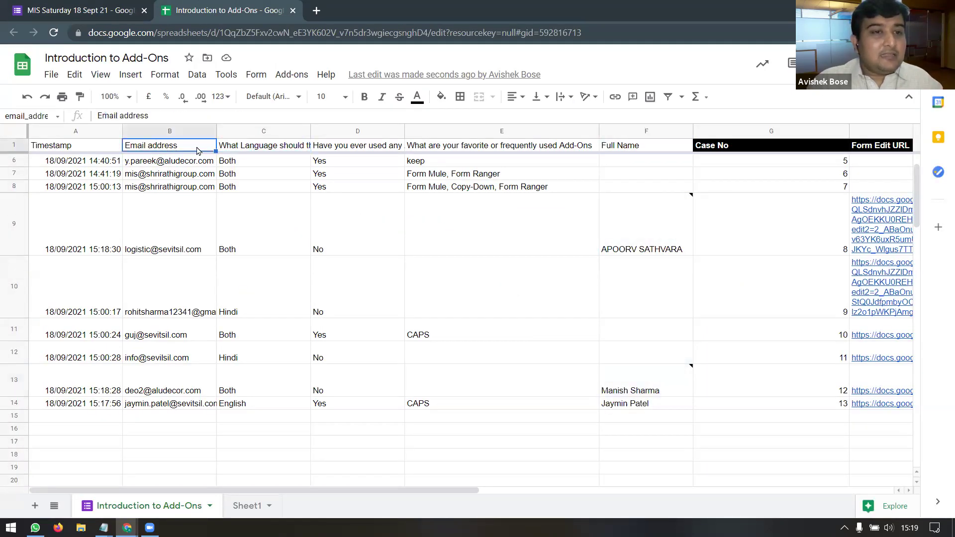
click(260, 150)
click(186, 146)
click(254, 150)
click(342, 150)
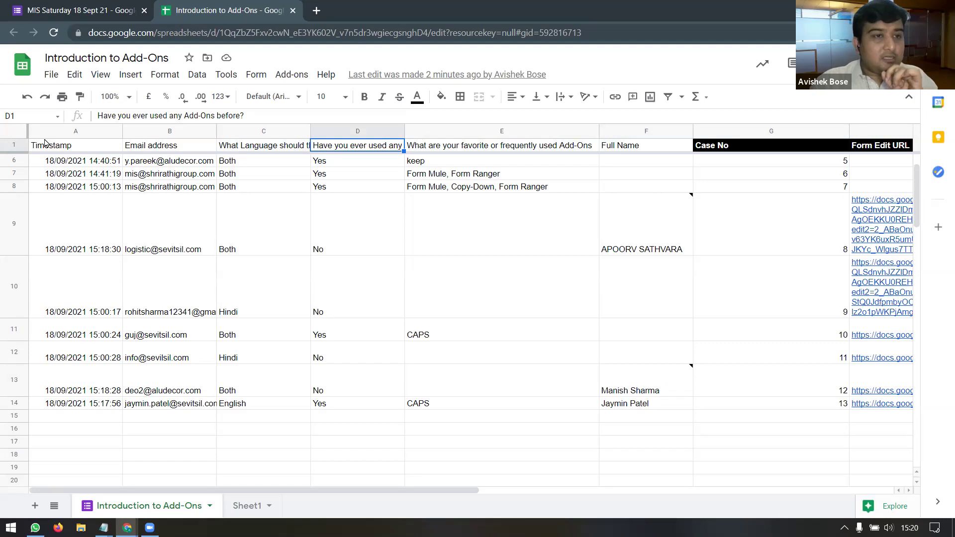
click(11, 147)
click(201, 145)
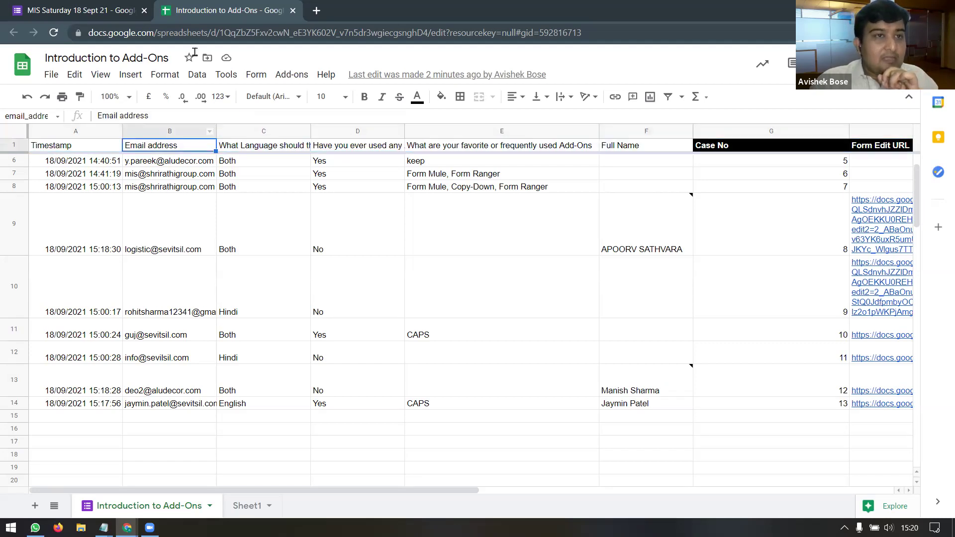
click(124, 7)
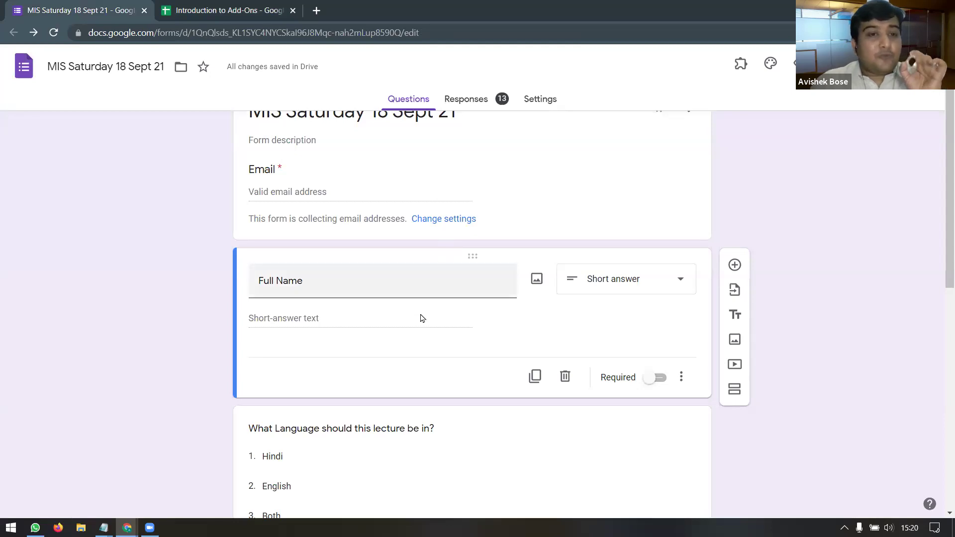
scroll(423, 313, down, 3)
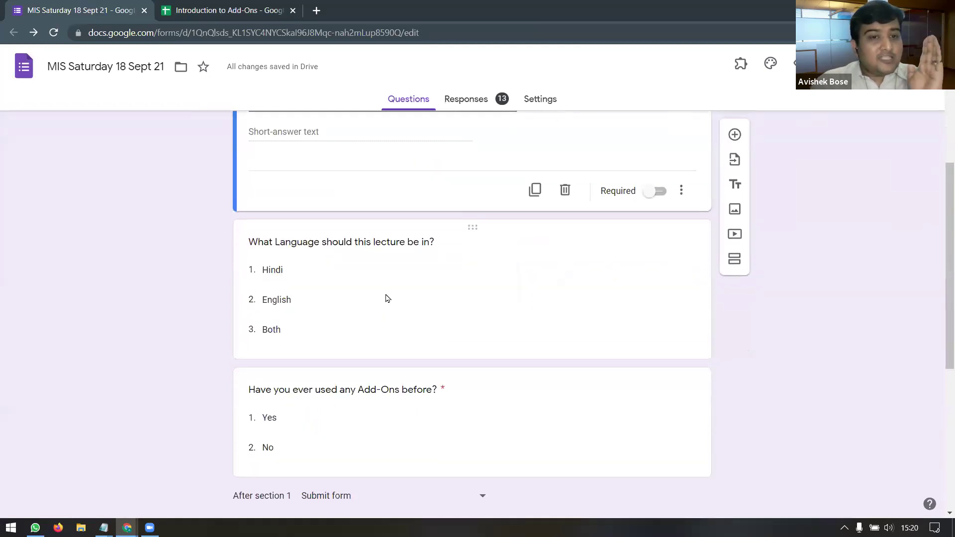
click(387, 244)
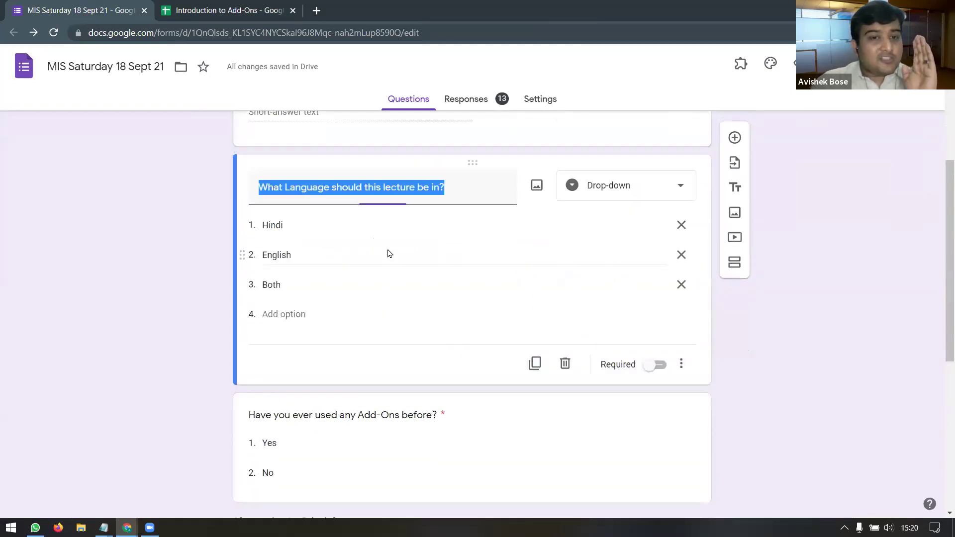
click(390, 417)
click(282, 11)
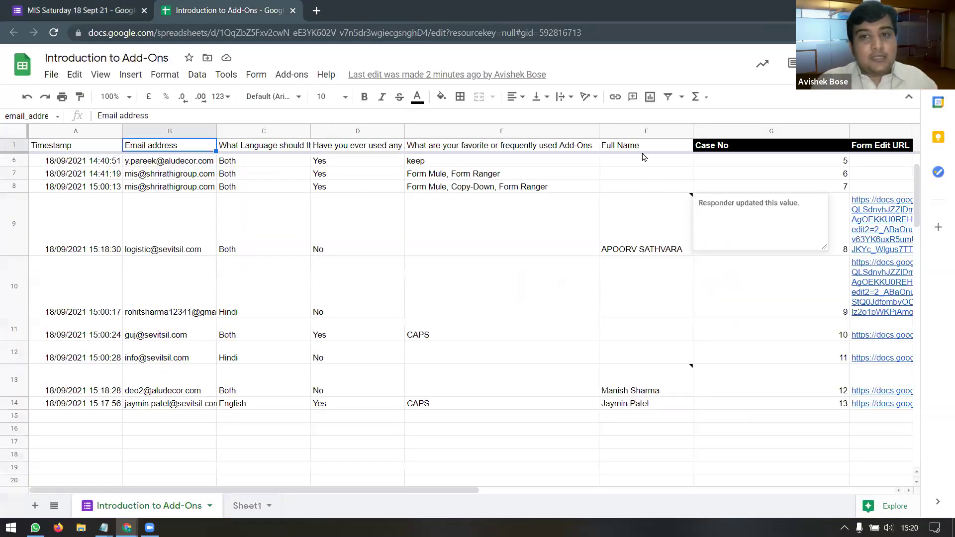
Step: Drag the Full Name column to sit directly after Email address
click(643, 131)
drag(643, 131, 277, 155)
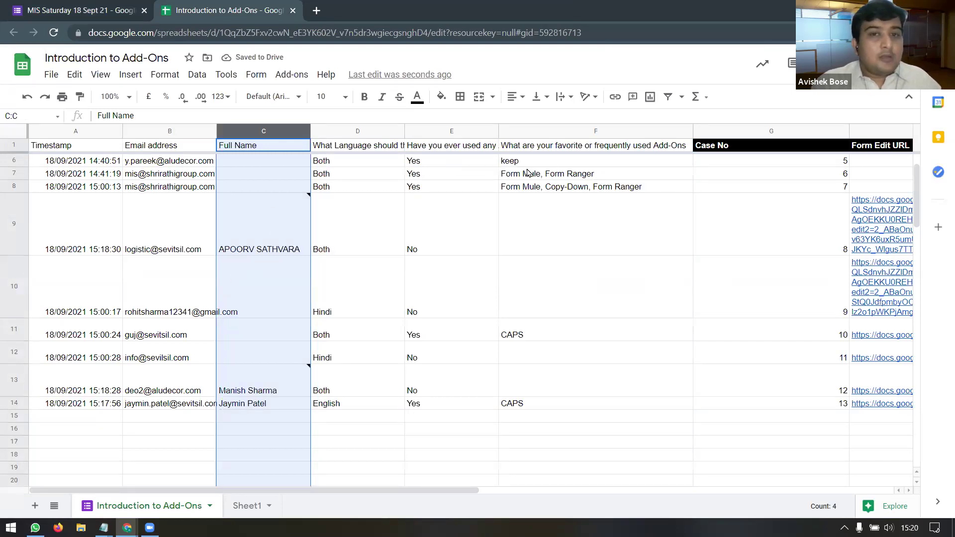
click(347, 132)
right_click(345, 132)
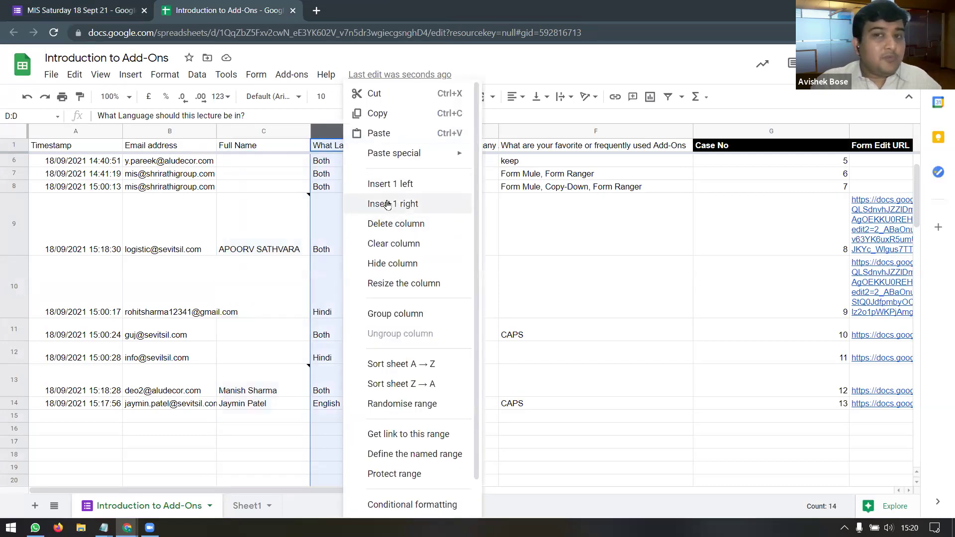
click(632, 146)
drag(196, 148, 589, 149)
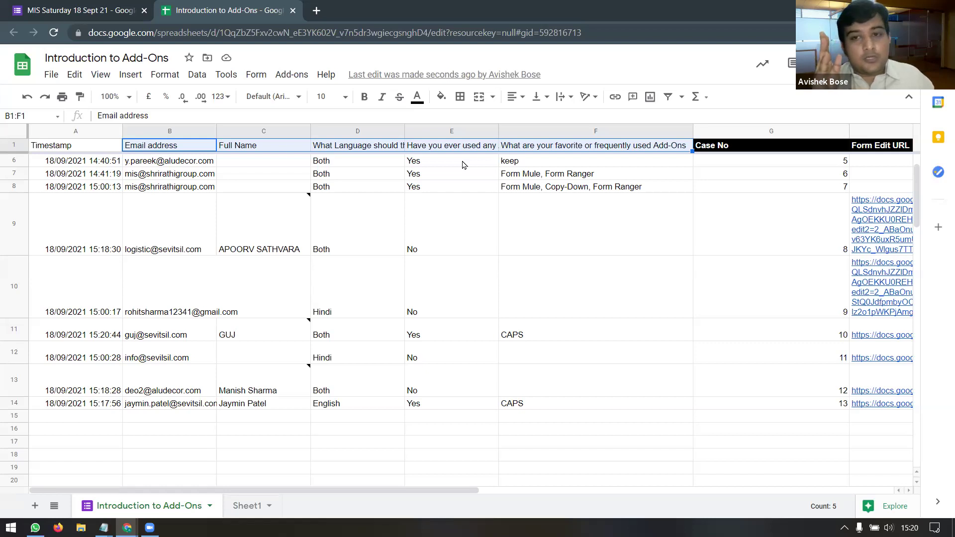
Step: Check the Add-Ons column F options, then resize column B for the email addresses
click(568, 133)
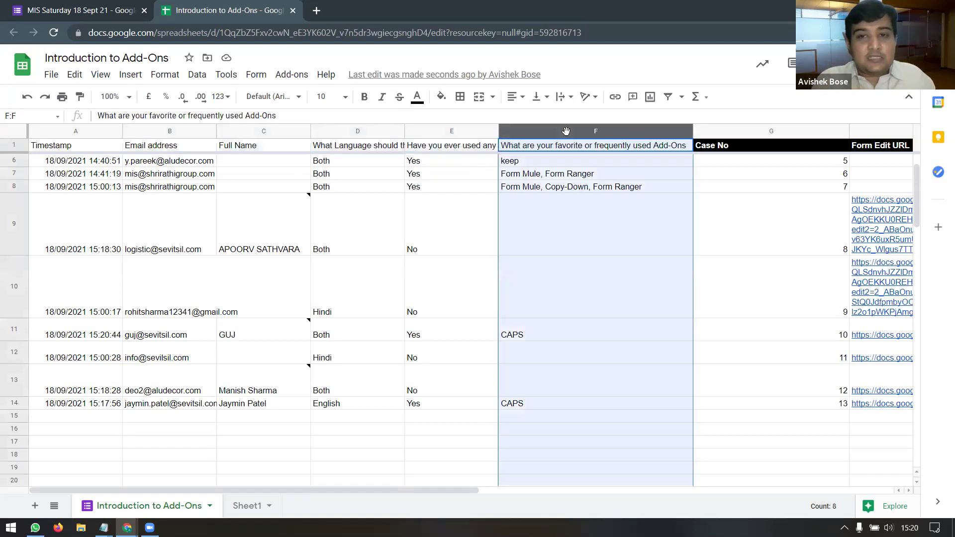
right_click(569, 134)
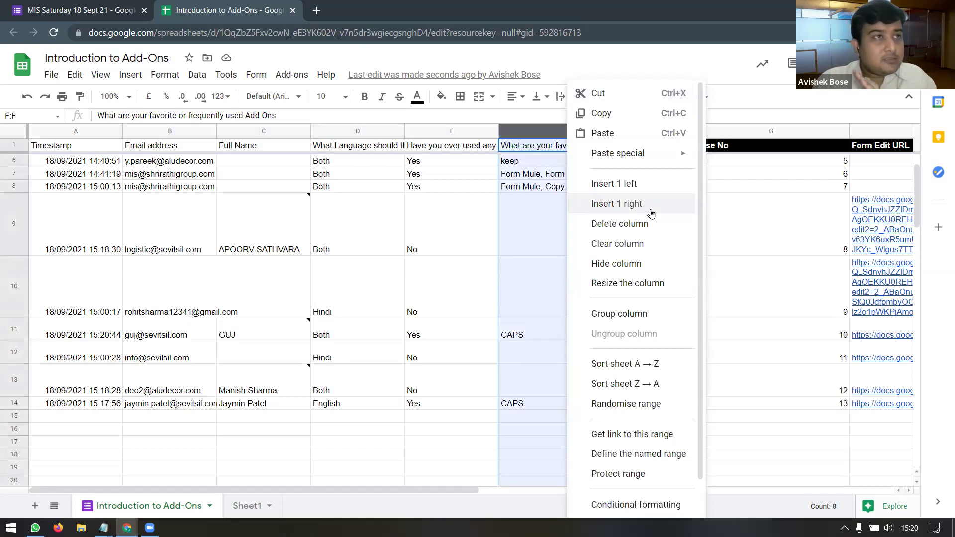
click(557, 214)
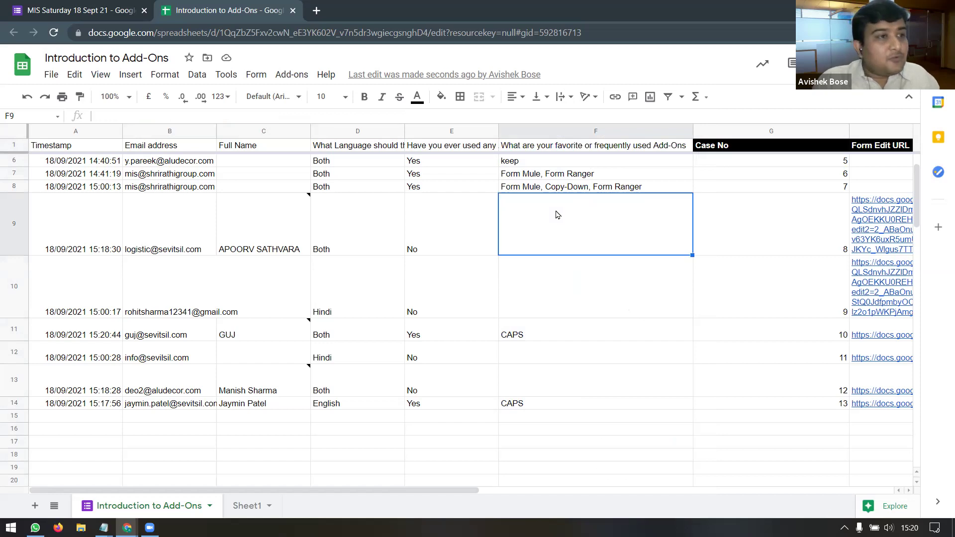
click(652, 131)
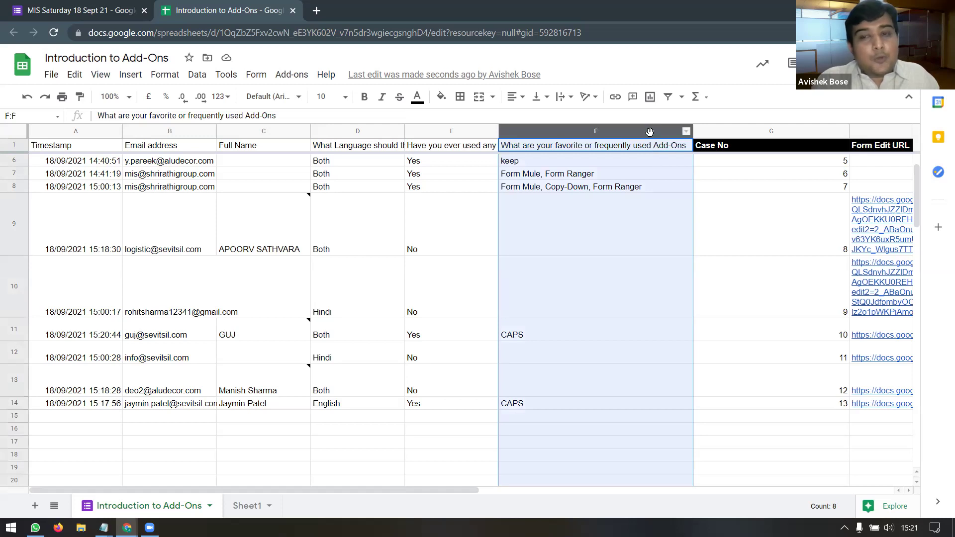
right_click(642, 133)
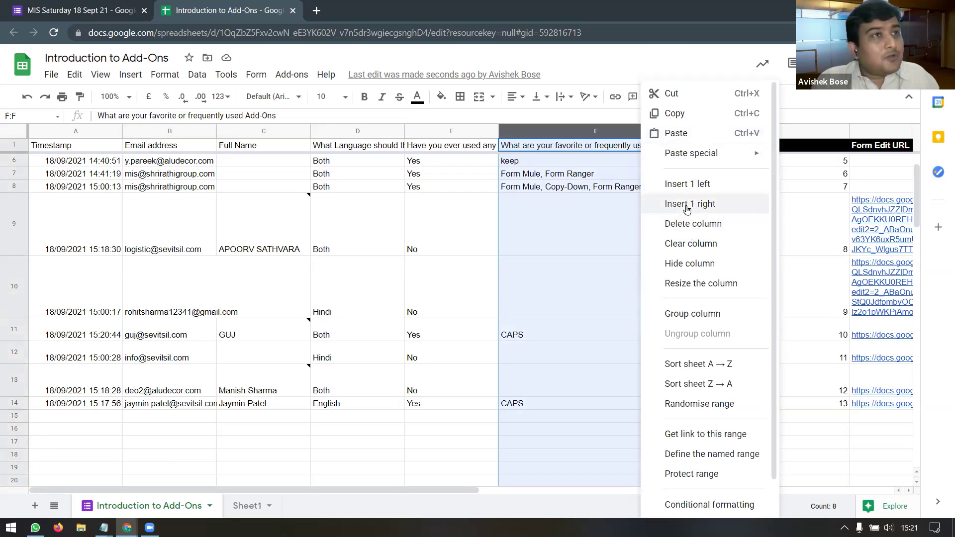
click(593, 209)
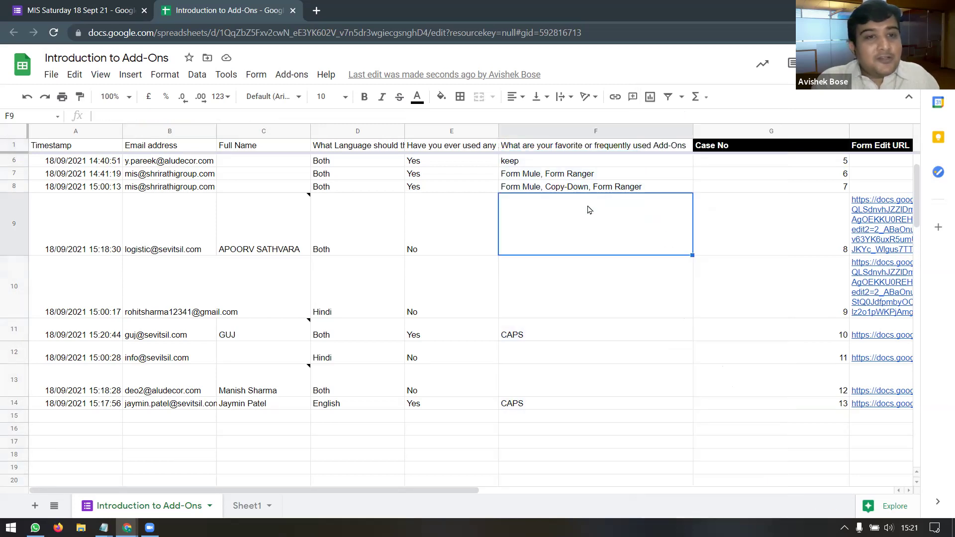
click(623, 131)
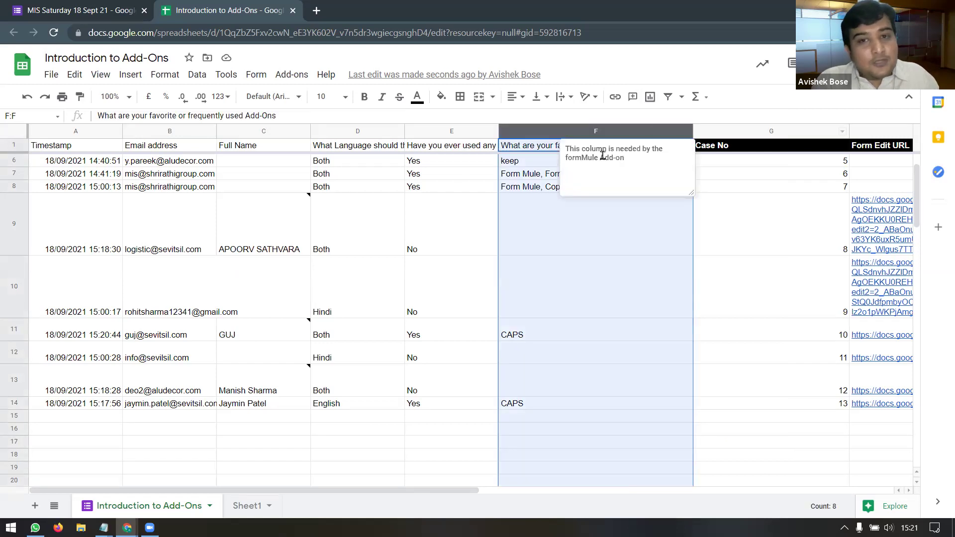
click(184, 131)
drag(195, 130, 575, 131)
key(Right)
click(188, 131)
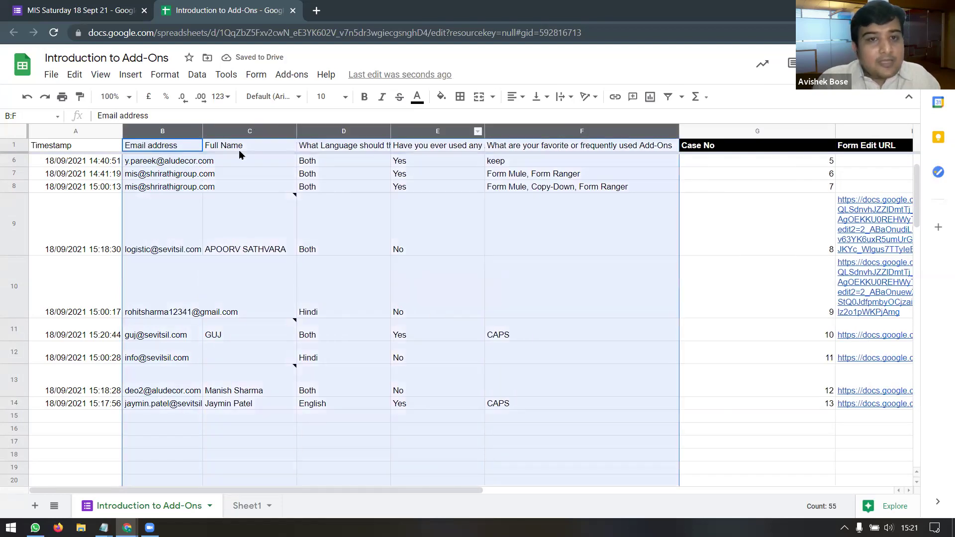
Step: Autofit the Case No column to fit its numbers
right_click(578, 128)
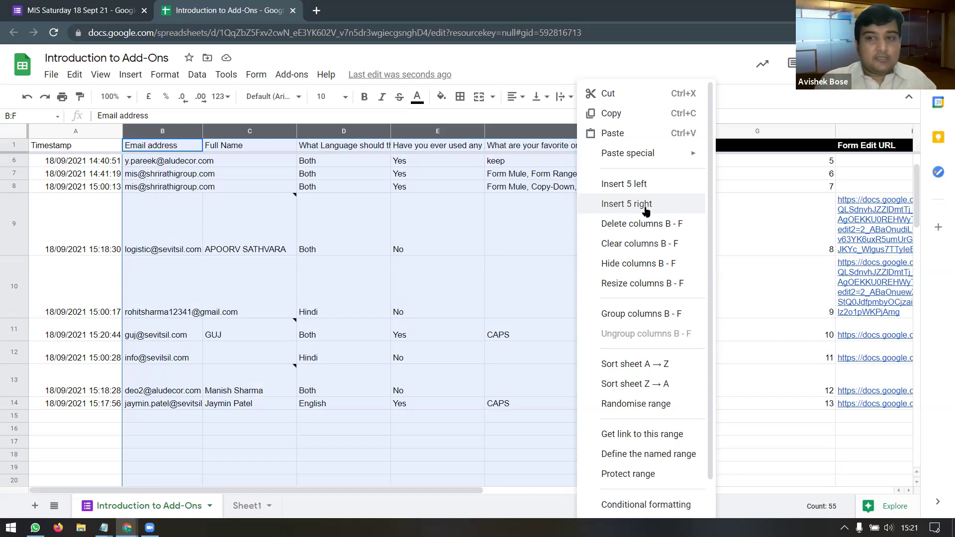
click(796, 174)
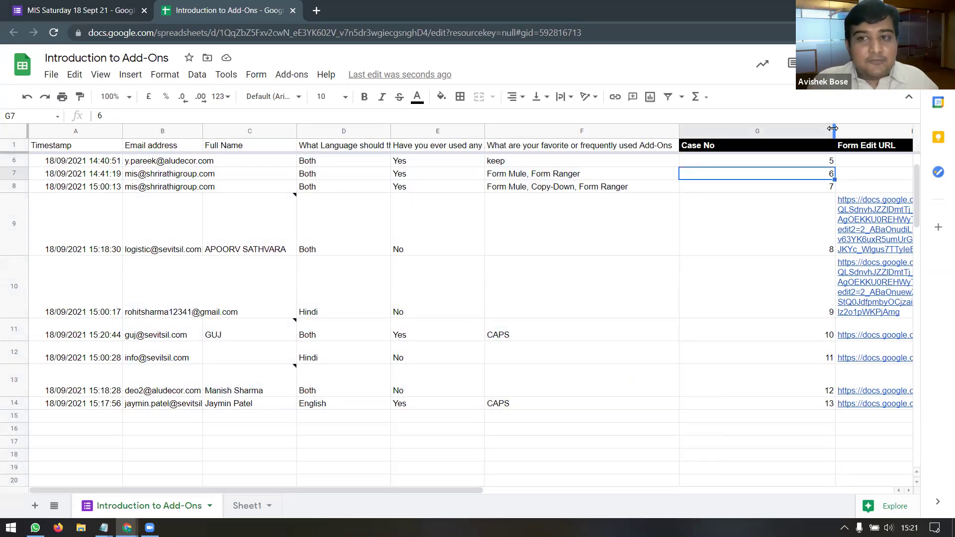
double_click(833, 128)
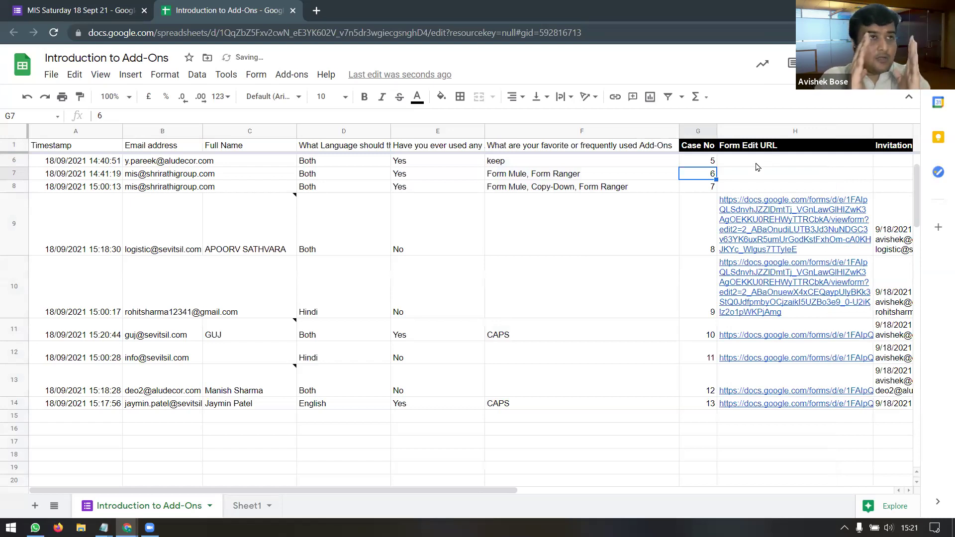
Step: Review the blank Form Edit URLs in rows 2 to 8 and list installed add-ons
scroll(731, 278, up, 2)
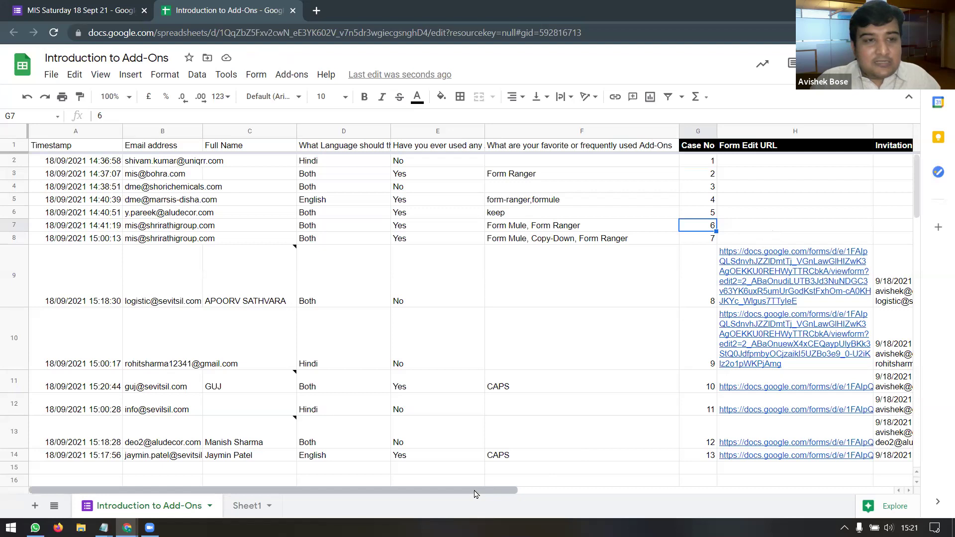
drag(474, 494, 614, 228)
key(ctrl+c)
click(608, 199)
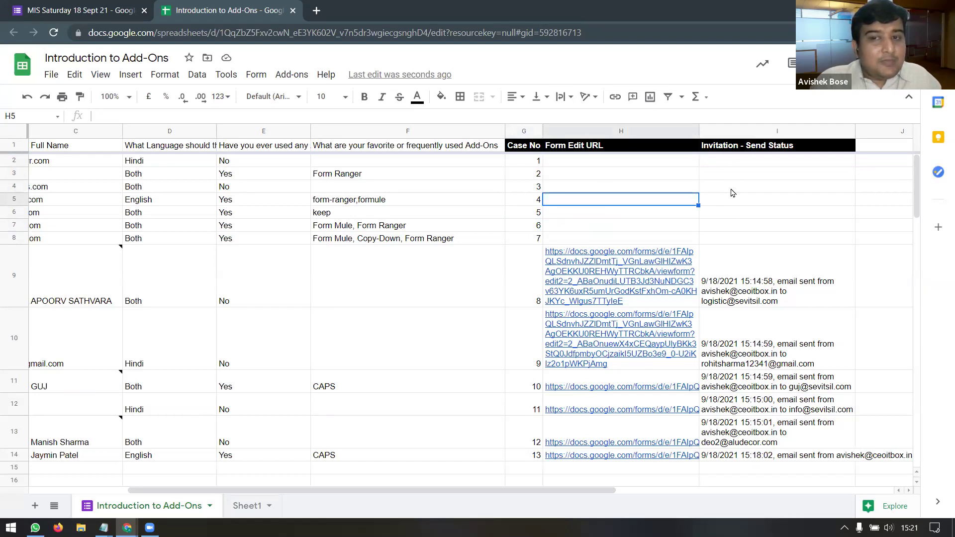
click(290, 75)
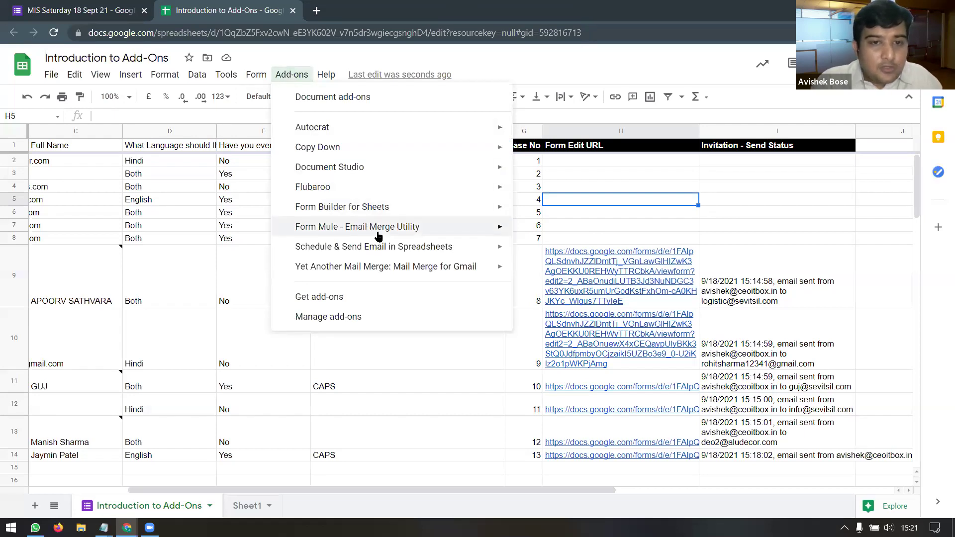
Step: Run Form Mule's Bulk fetch Form response edit urls and check the new links in rows 2 to 6
mouse_move(377, 233)
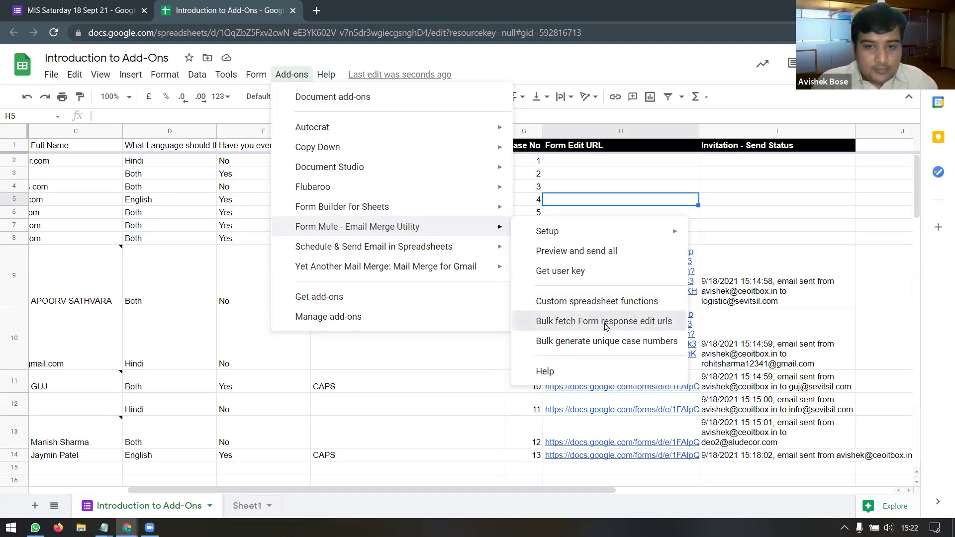
click(605, 327)
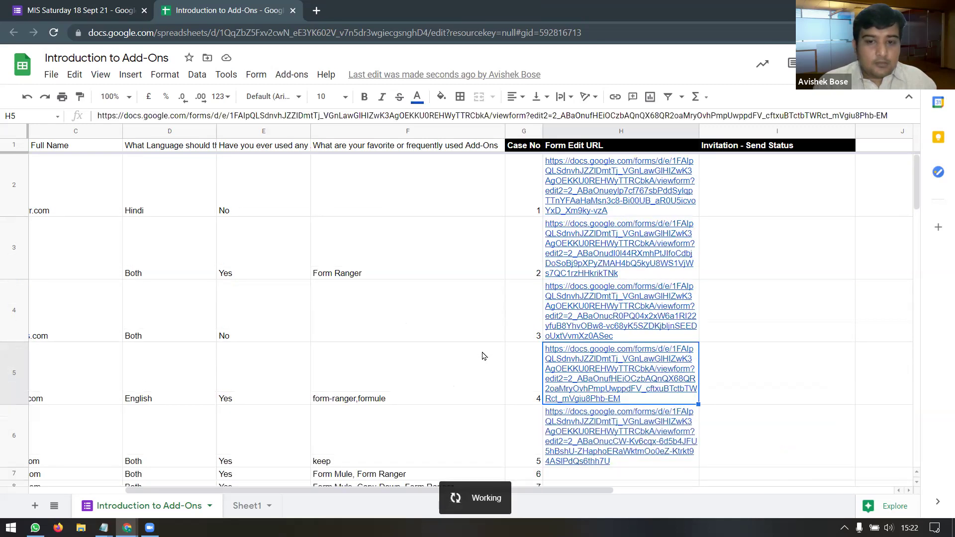
scroll(435, 348, down, 2)
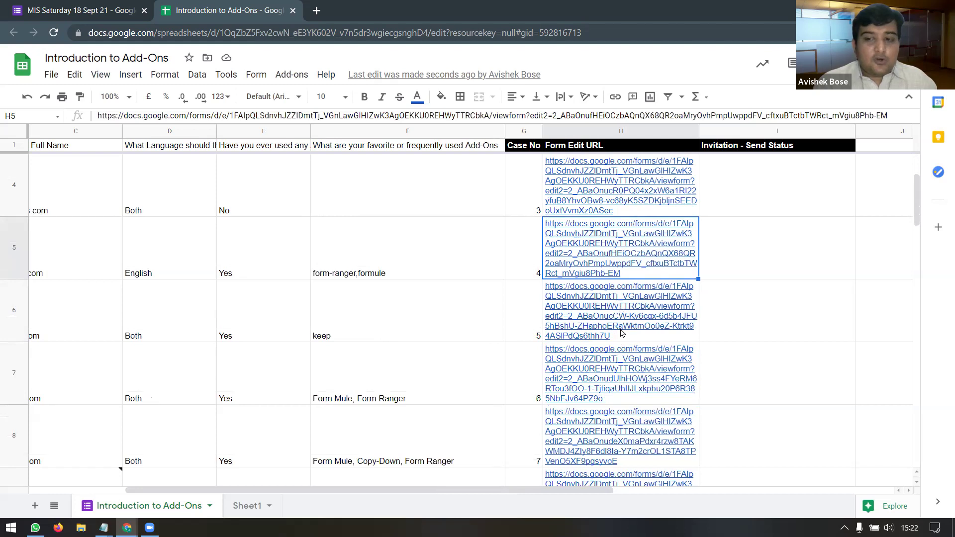
scroll(610, 344, down, 2)
mouse_move(604, 350)
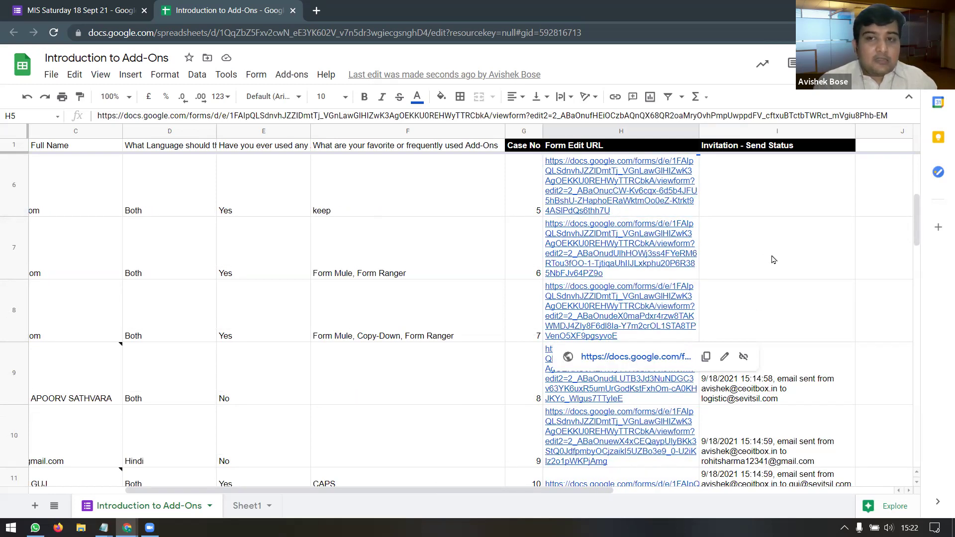
scroll(774, 259, up, 4)
click(754, 192)
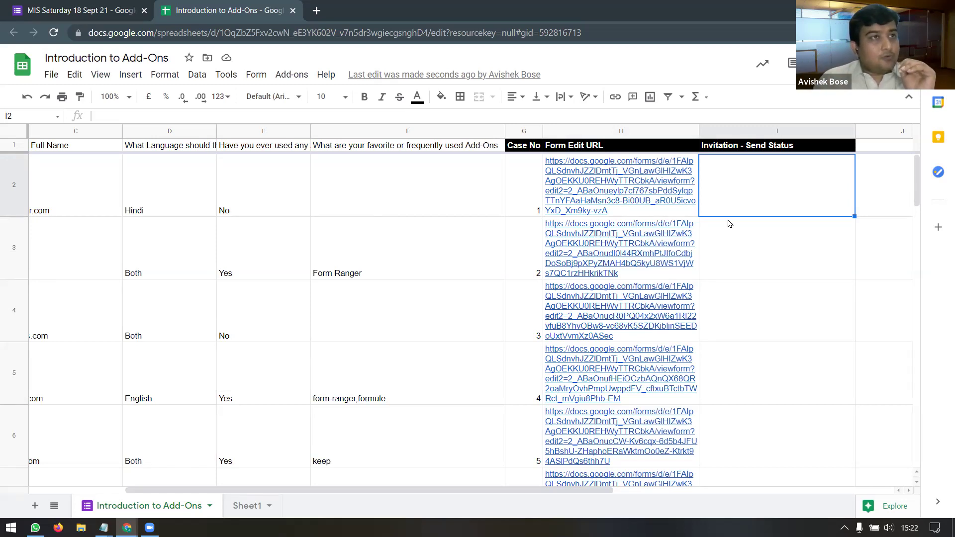
mouse_move(667, 277)
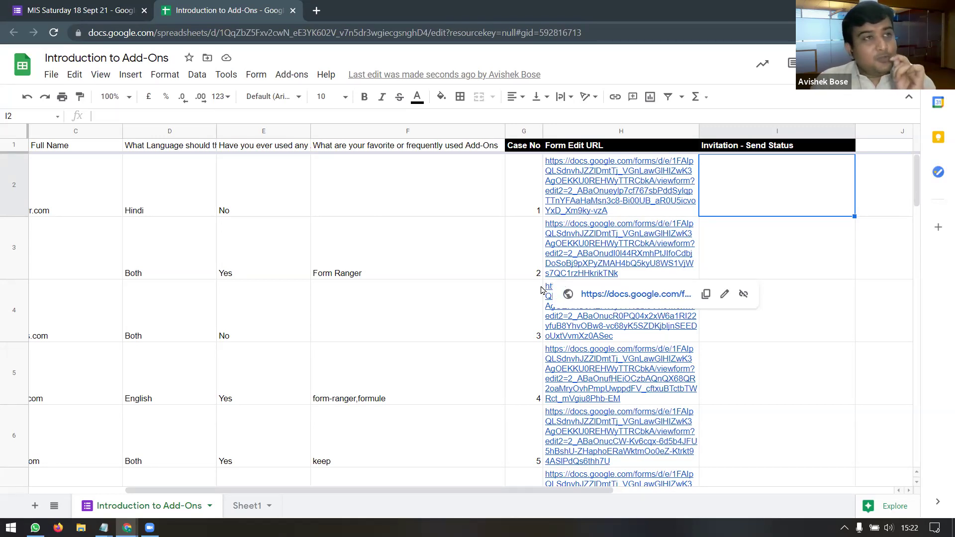
Step: Run the installed add-on's preview and send of invitations from the Add-ons menu
click(289, 75)
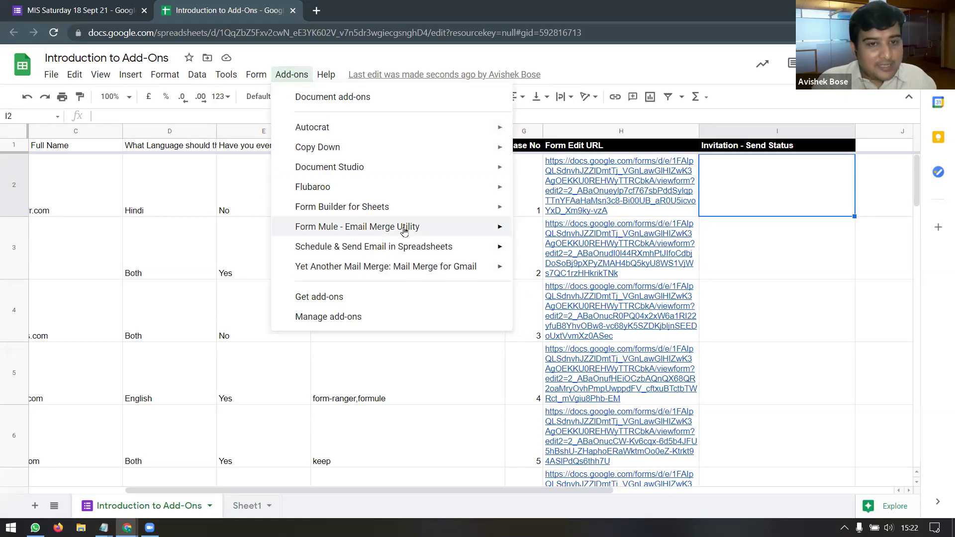
mouse_move(404, 228)
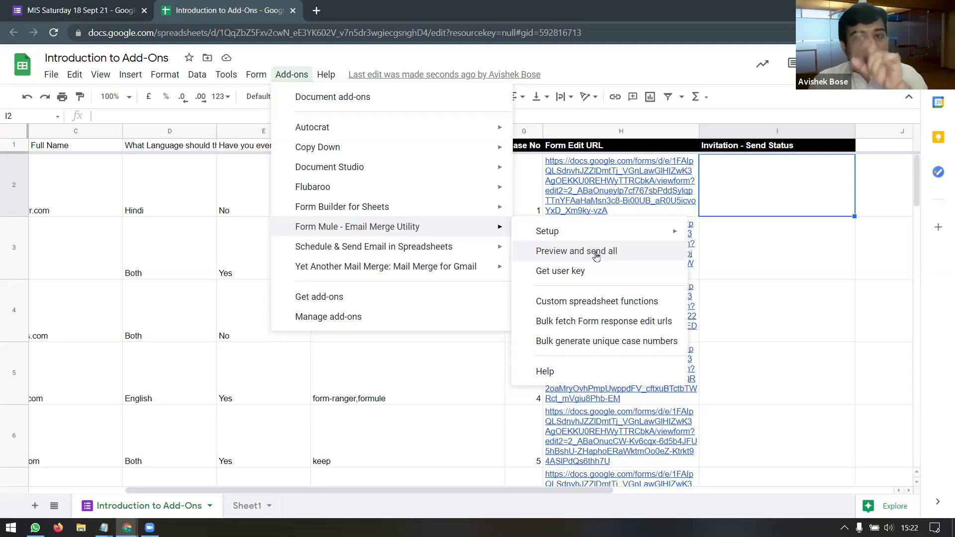
click(596, 255)
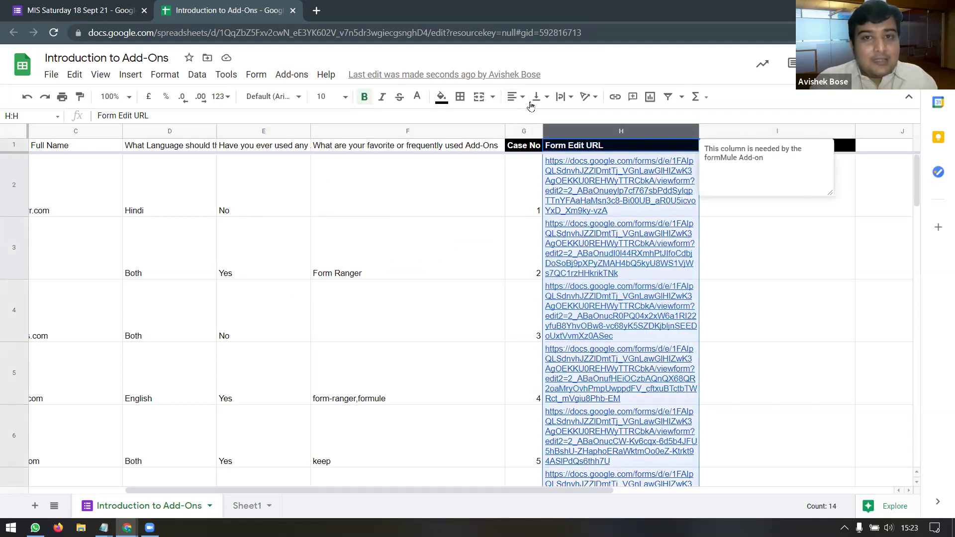
Step: Set column H's text wrapping to Clip so the long edit links fit on one line
click(568, 98)
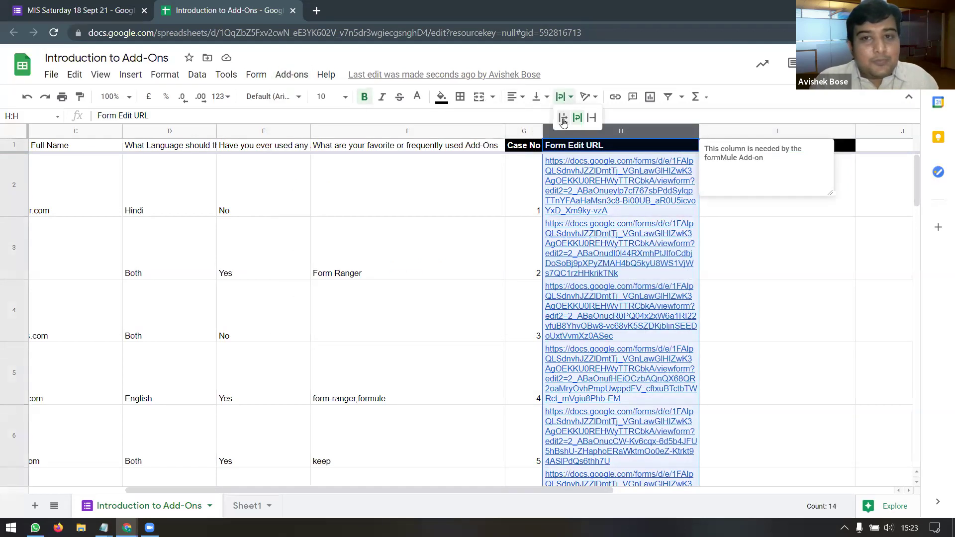
click(592, 118)
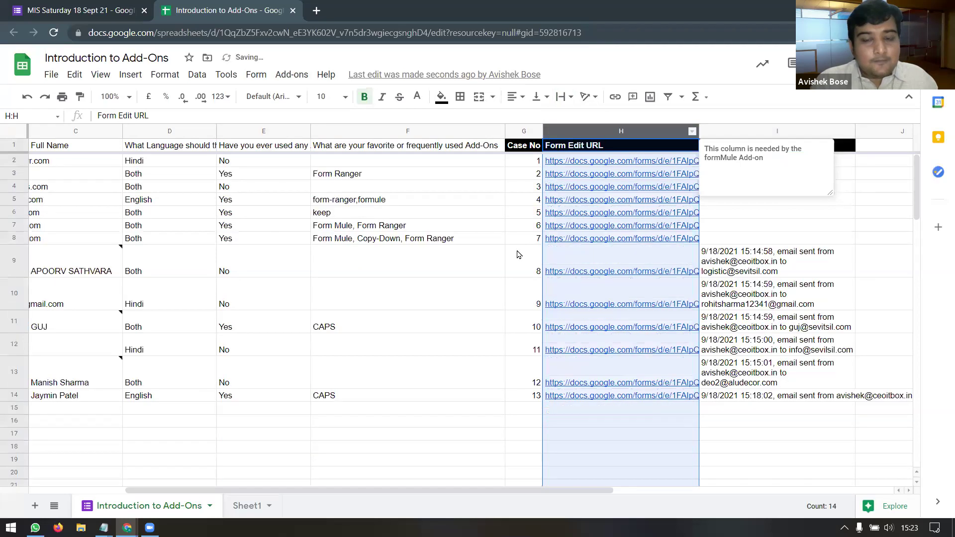
click(503, 251)
Step: Inspect row 15's new response: email, Full Name, Case No 14, edit link and send status
click(608, 414)
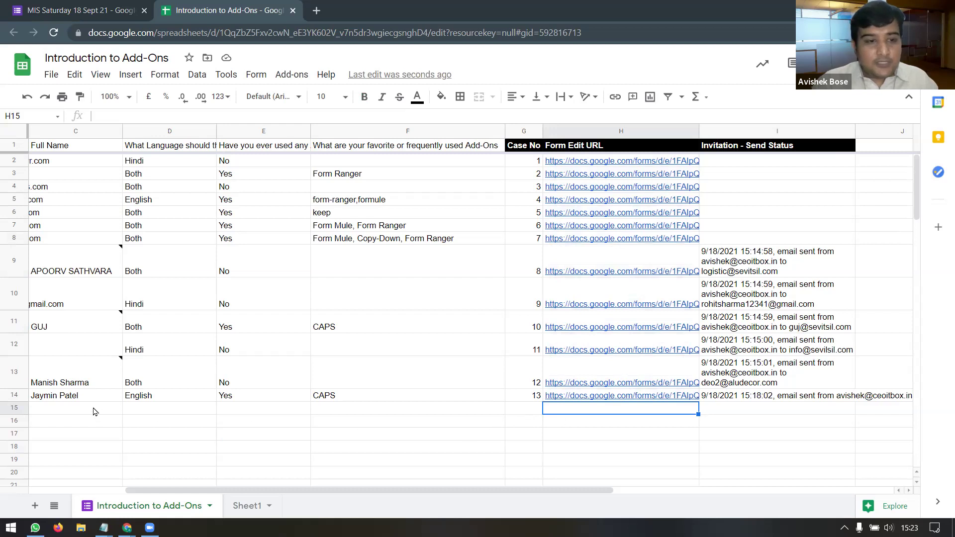
click(15, 413)
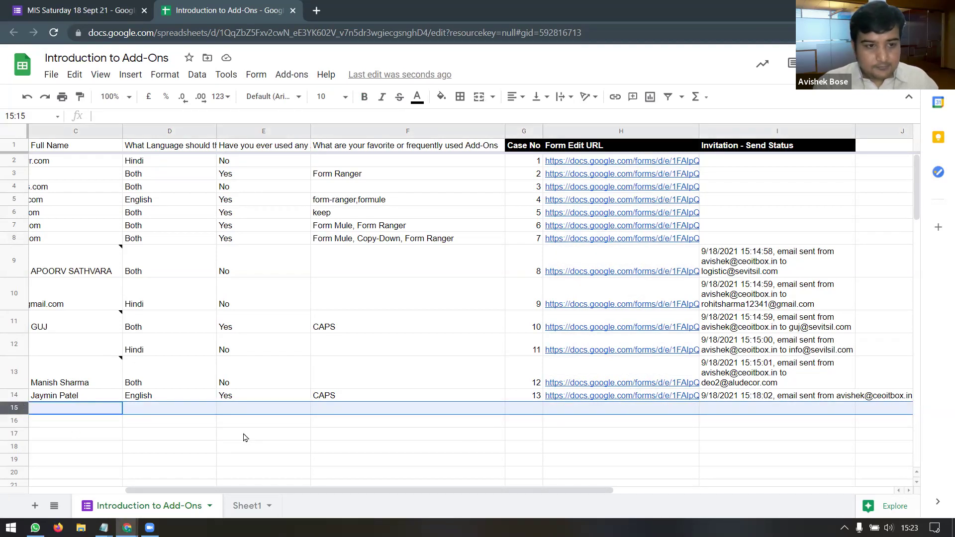
drag(255, 492, 180, 492)
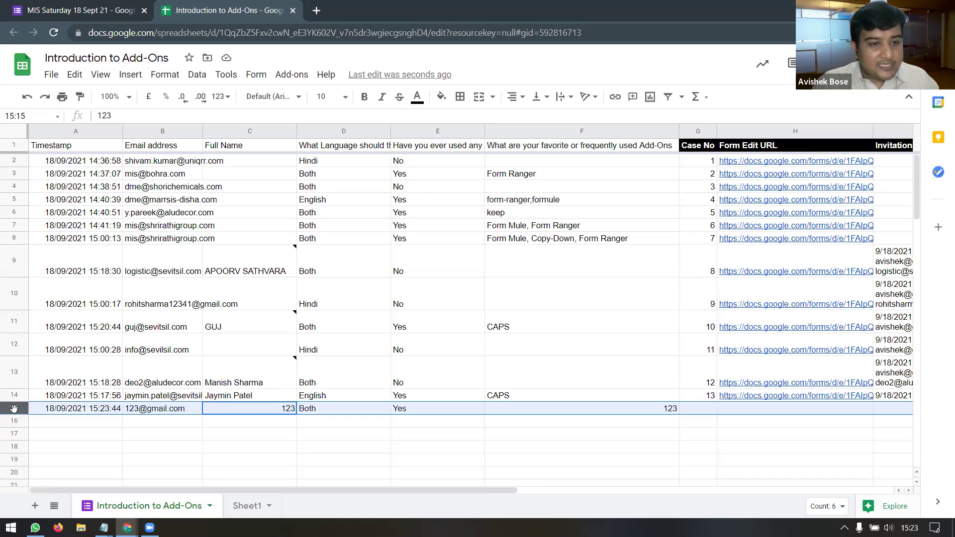
click(193, 412)
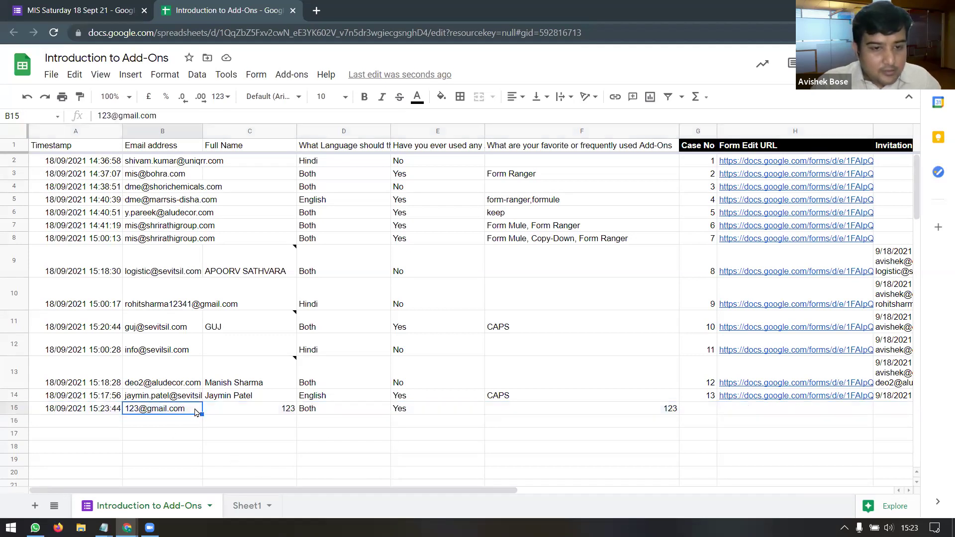
click(279, 409)
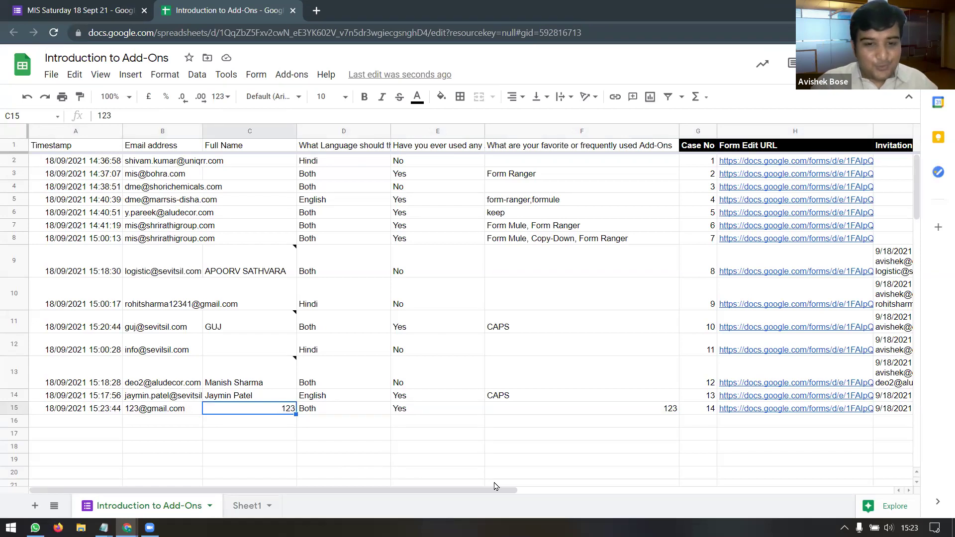
drag(488, 492, 667, 490)
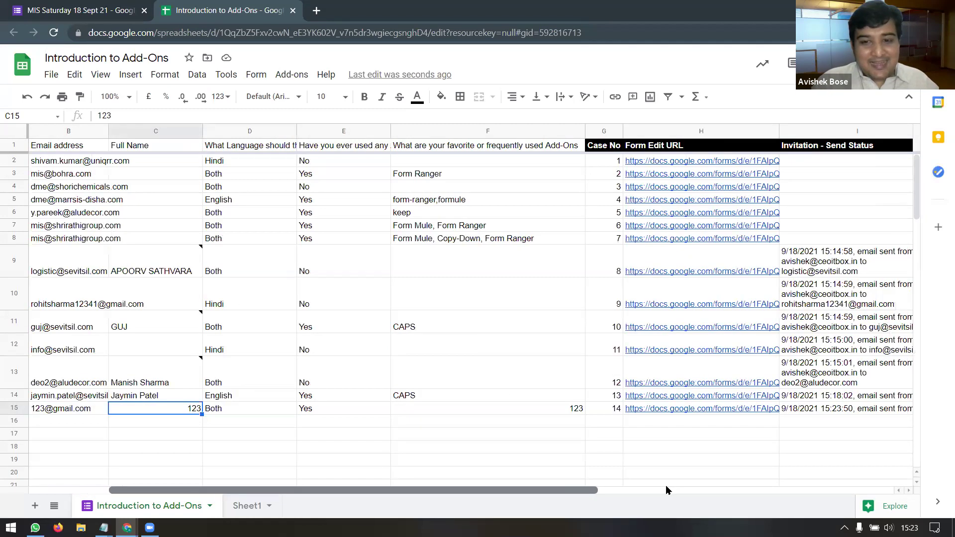
click(680, 410)
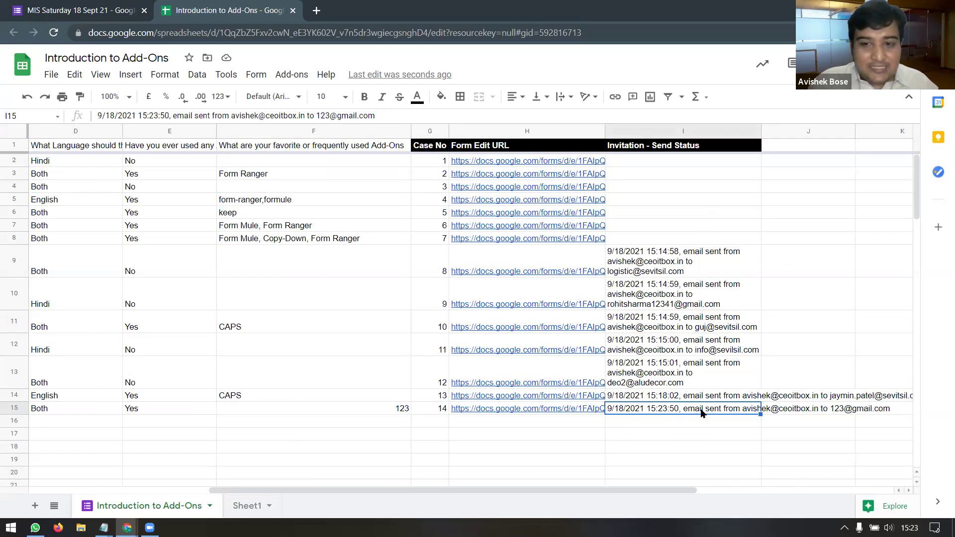
Step: Clear the Invitation - Send Status cells I2 through I8 so those rows are pending
click(652, 161)
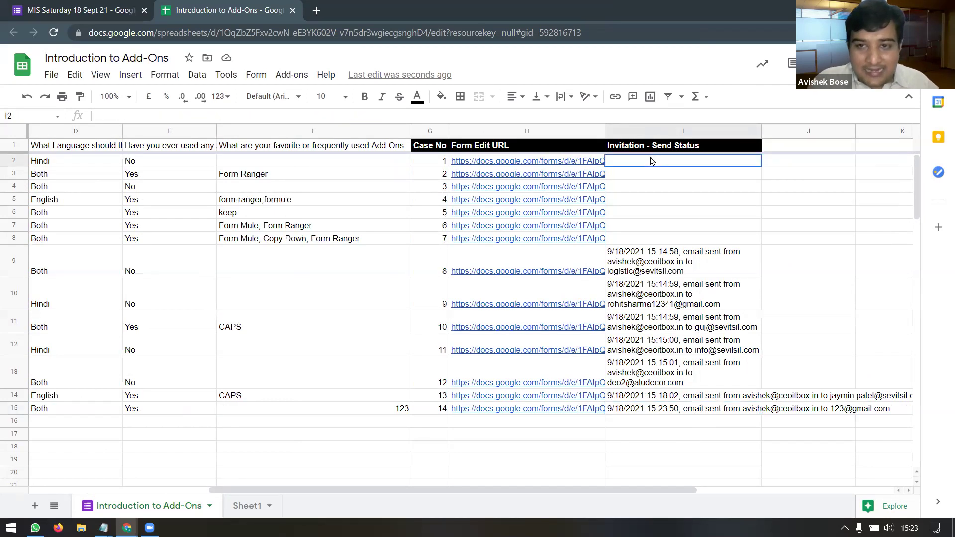
drag(652, 161, 659, 244)
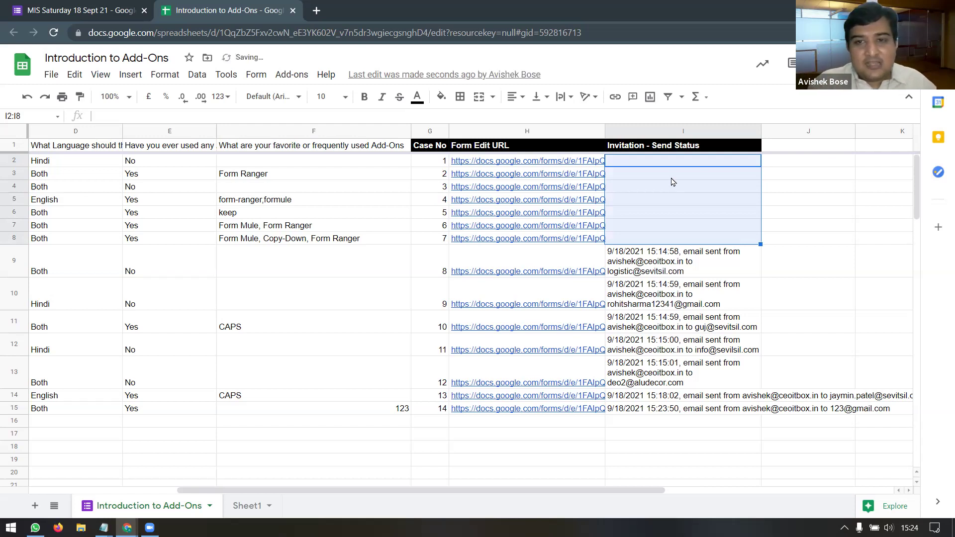
click(668, 164)
key(Down)
key(Down)
key(Down)
key(Down)
key(Down)
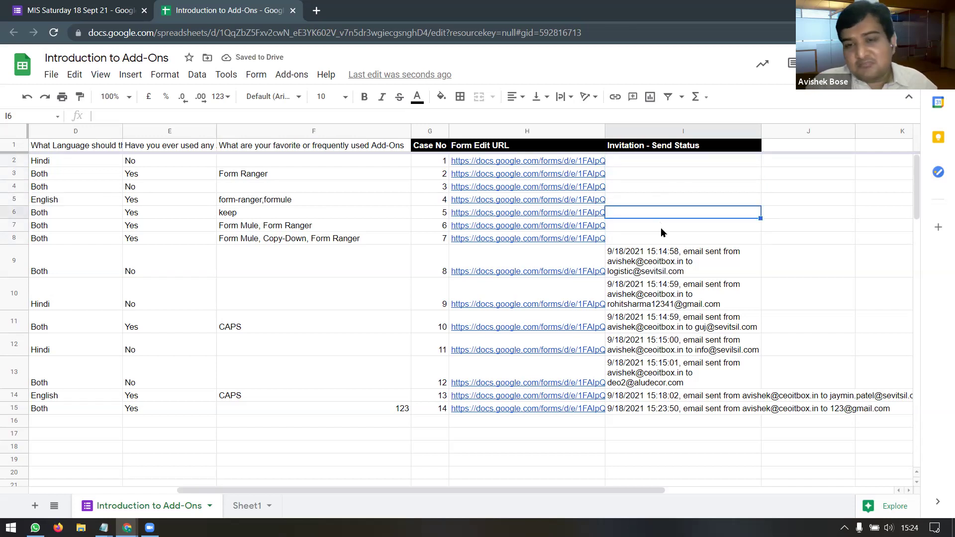
click(662, 242)
drag(663, 161, 668, 242)
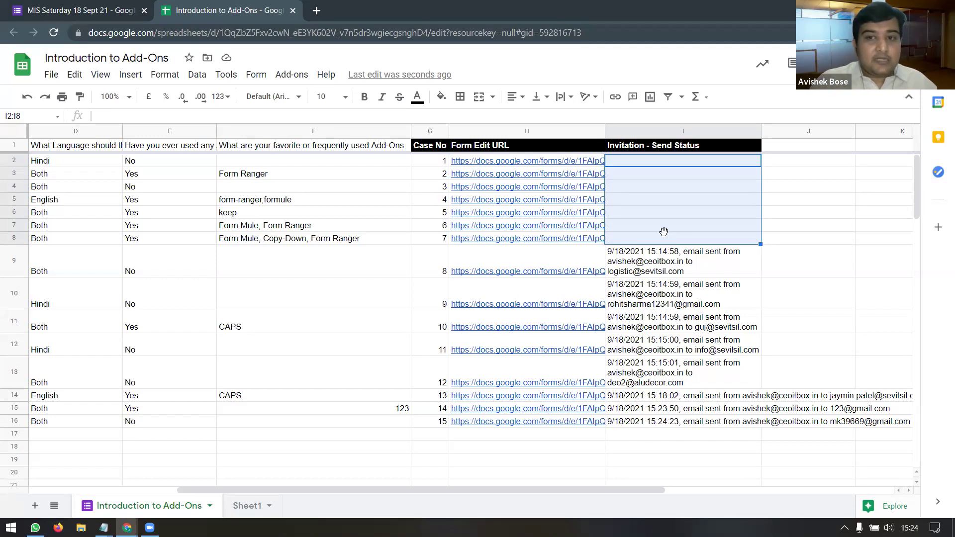
click(665, 233)
click(671, 166)
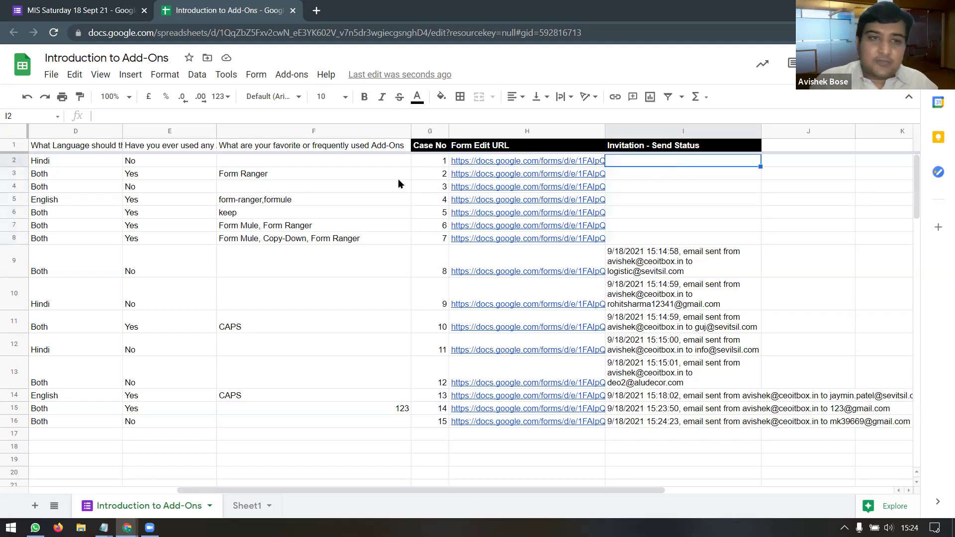
click(300, 78)
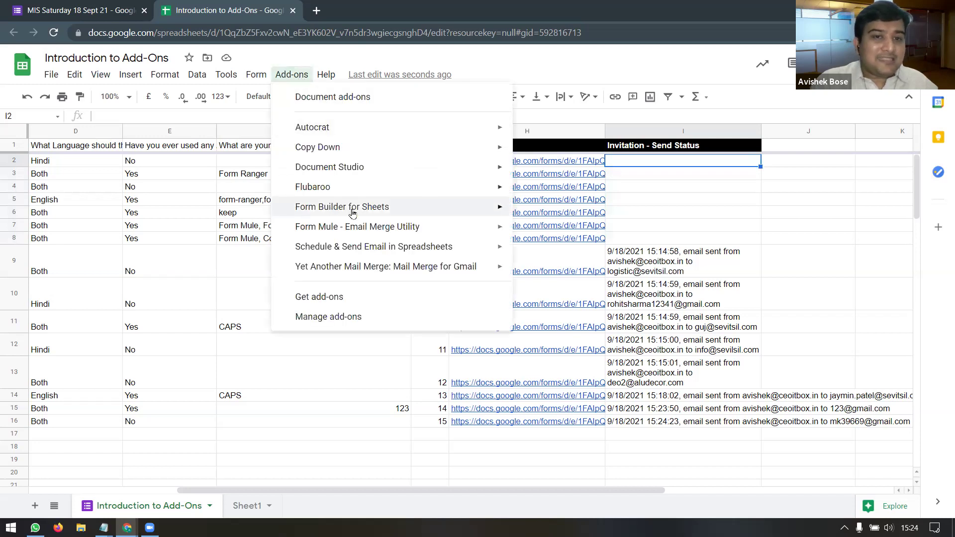
Step: Preview the seven pending Invitation emails in formMule and send them all
mouse_move(425, 229)
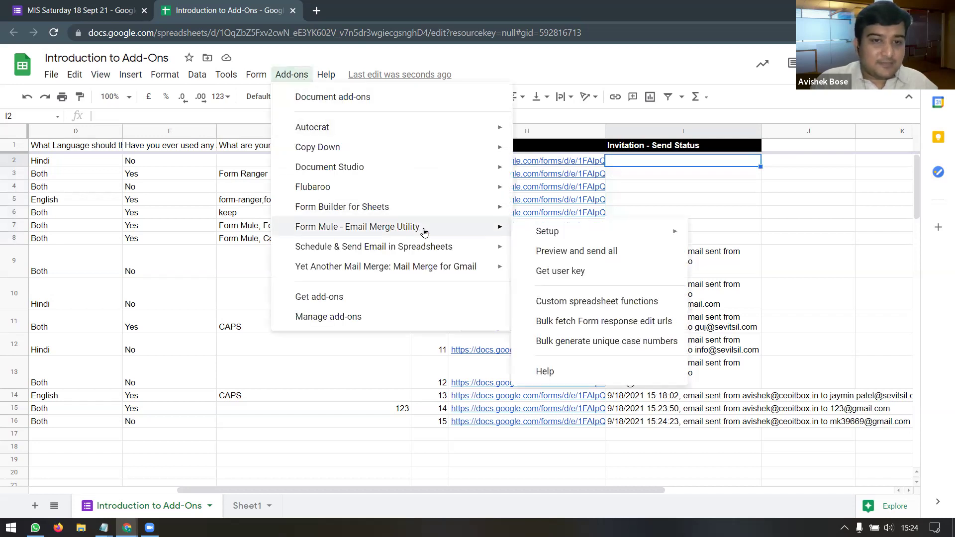
click(577, 253)
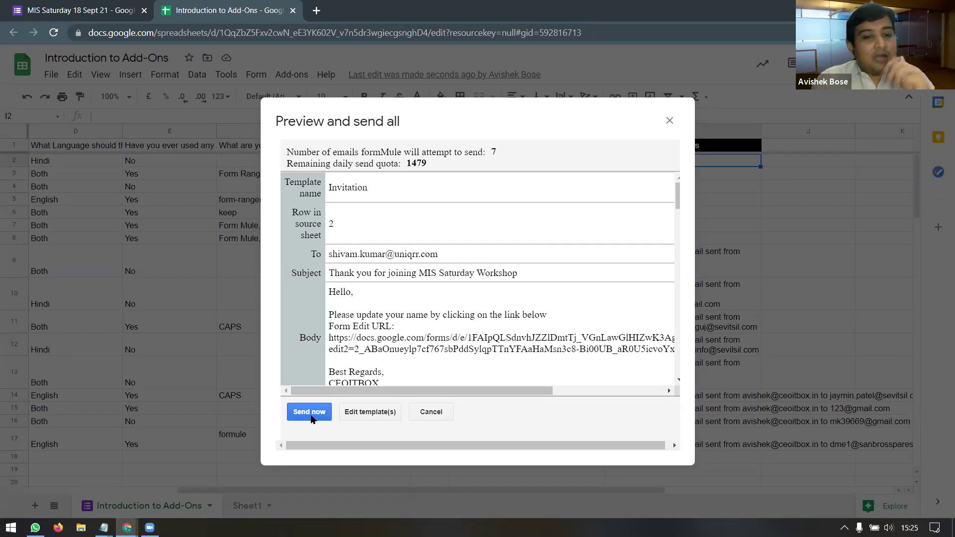
click(310, 413)
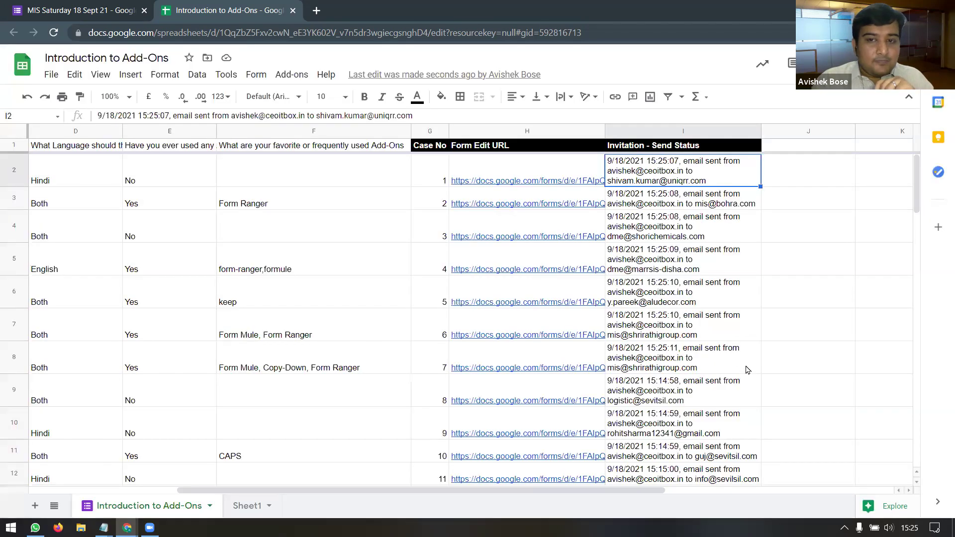
scroll(695, 366, down, 4)
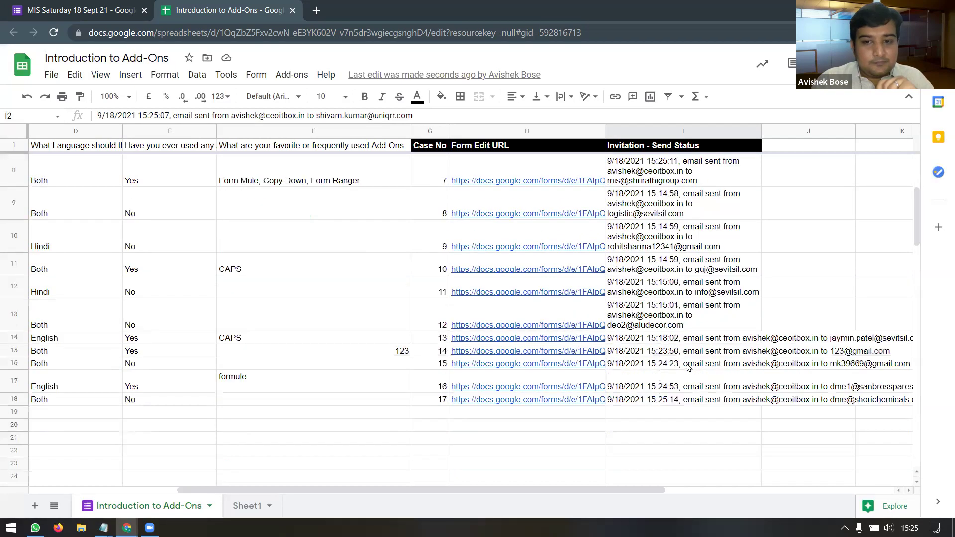
scroll(688, 367, up, 4)
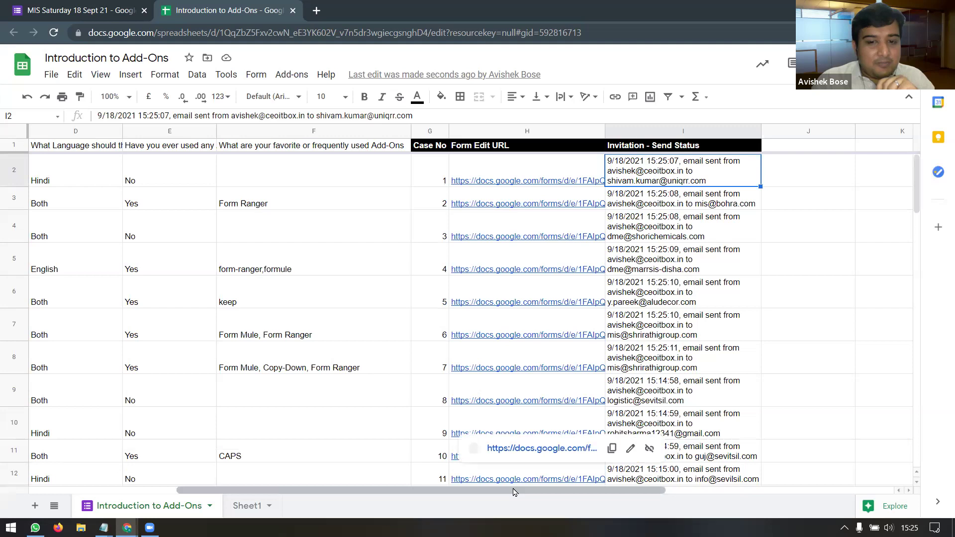
drag(514, 492, 313, 497)
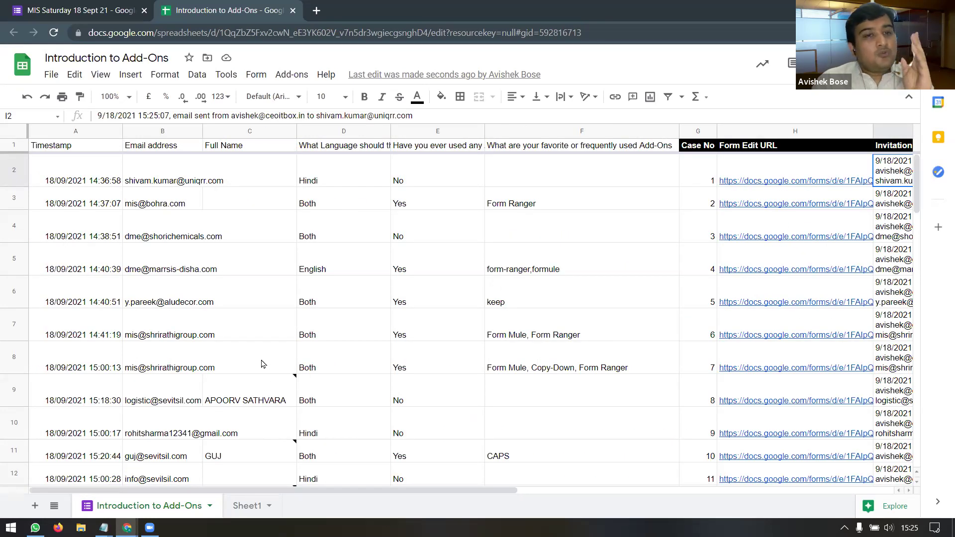
click(250, 131)
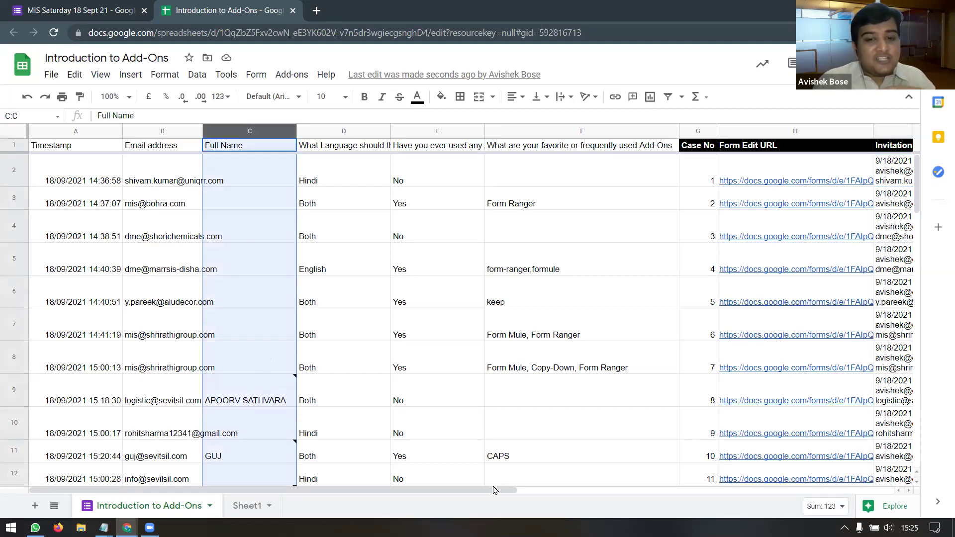
scroll(715, 489, right, 1)
scroll(633, 317, right, 3)
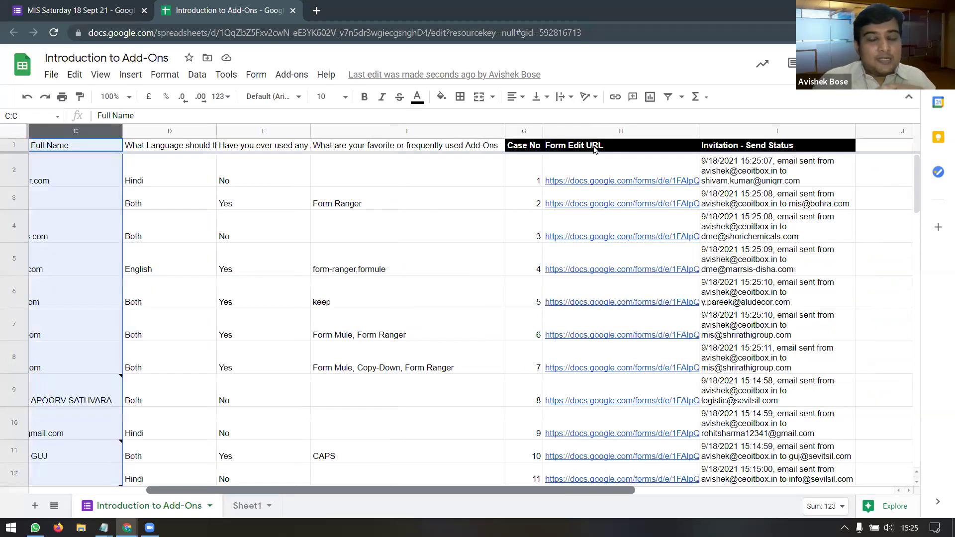
drag(544, 494, 296, 494)
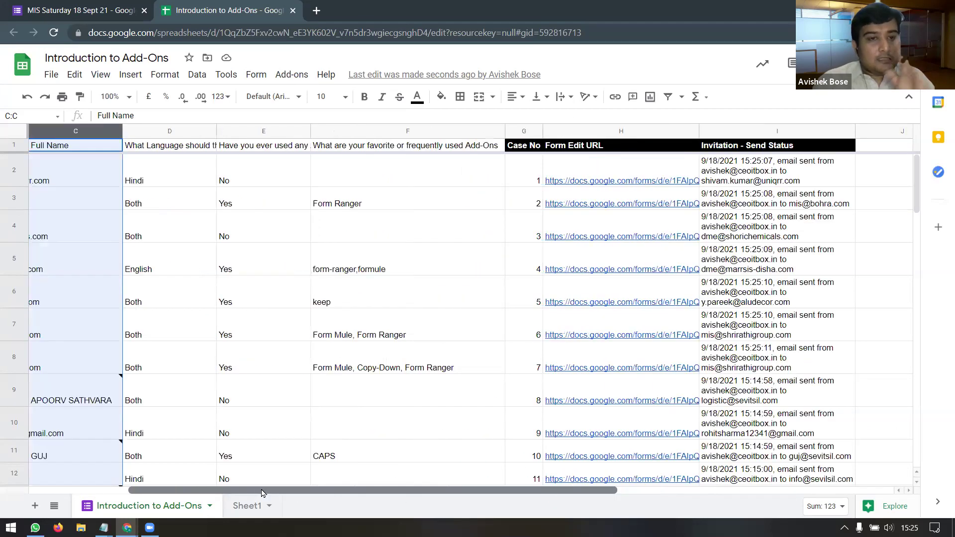
scroll(295, 478, left, 2)
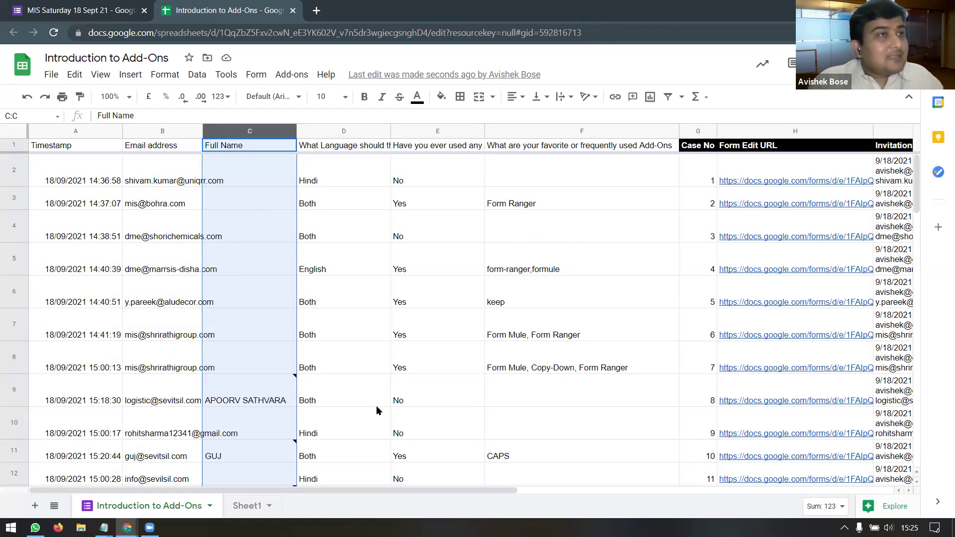
drag(504, 492, 638, 489)
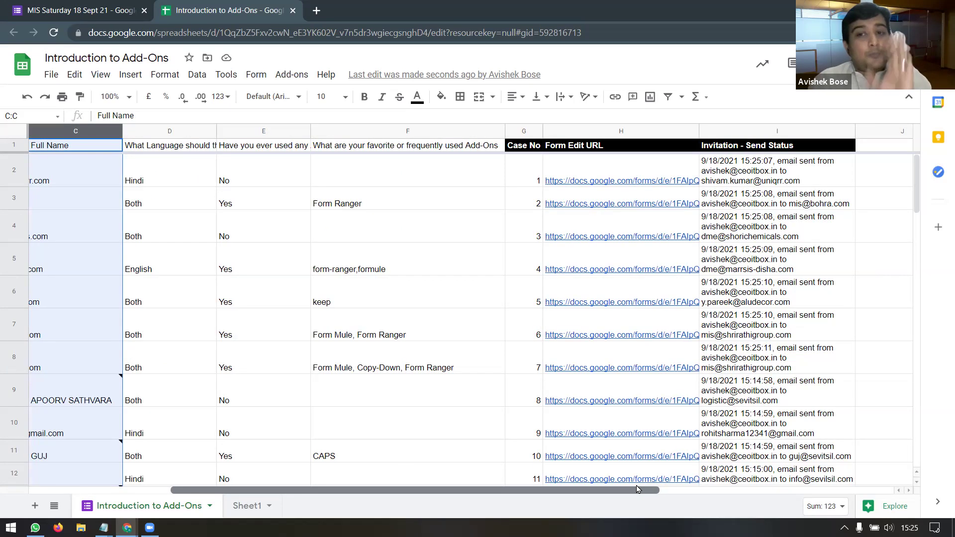
click(636, 481)
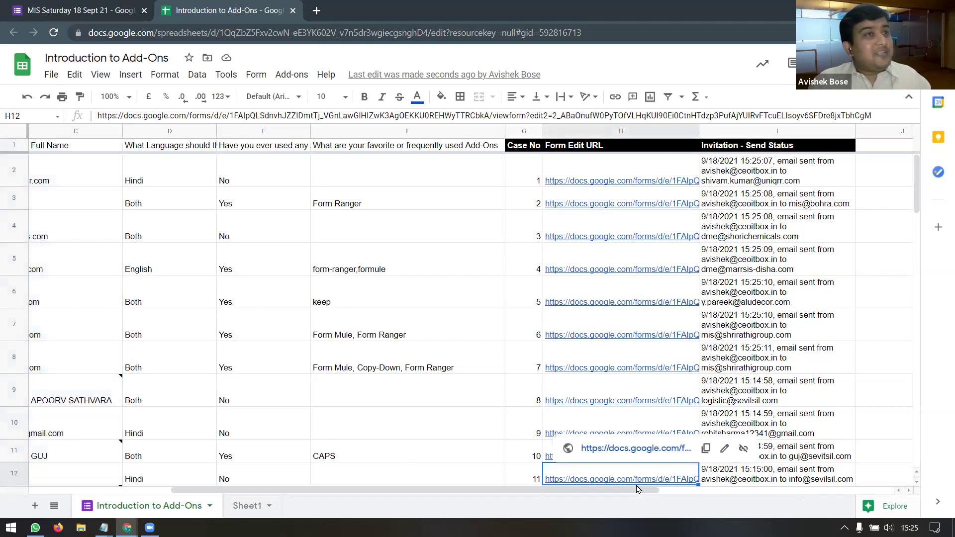
click(292, 76)
mouse_move(373, 246)
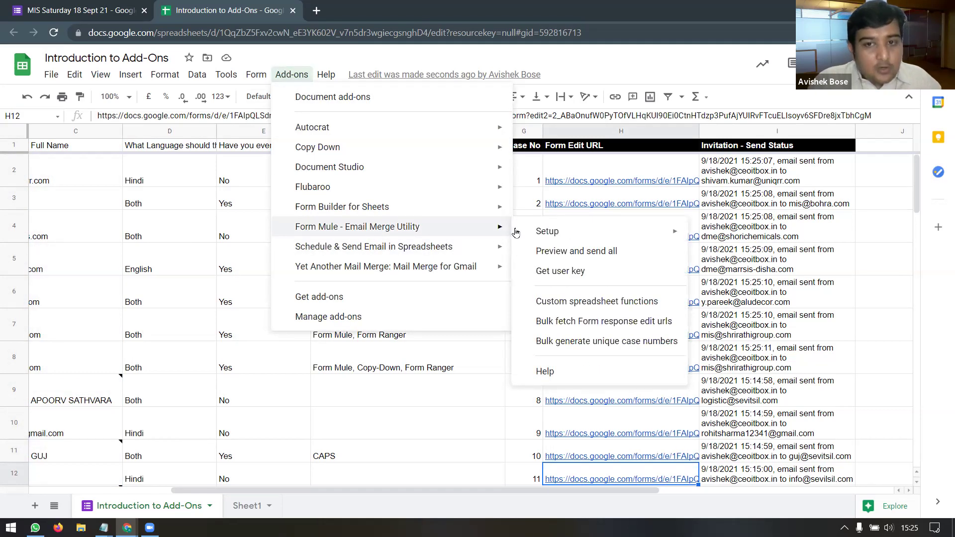
mouse_move(538, 237)
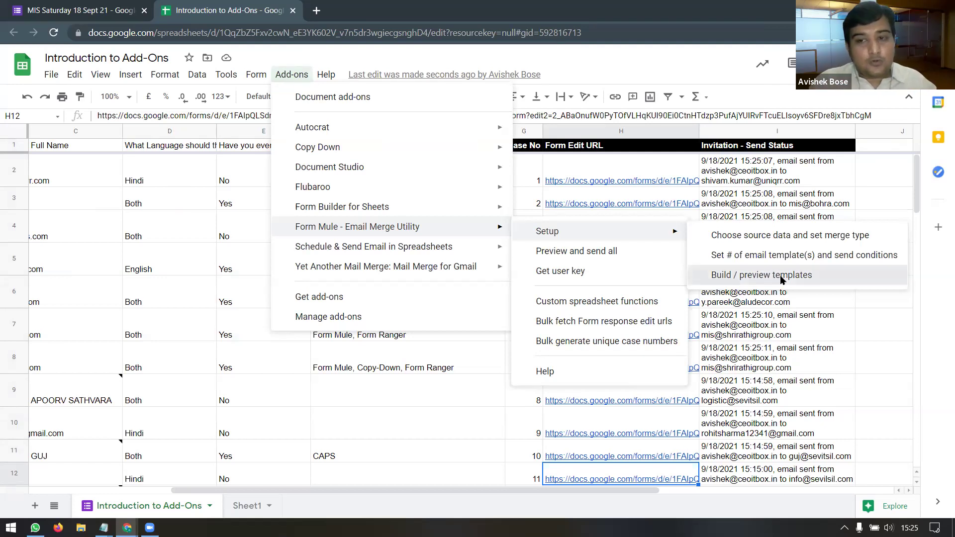
click(781, 276)
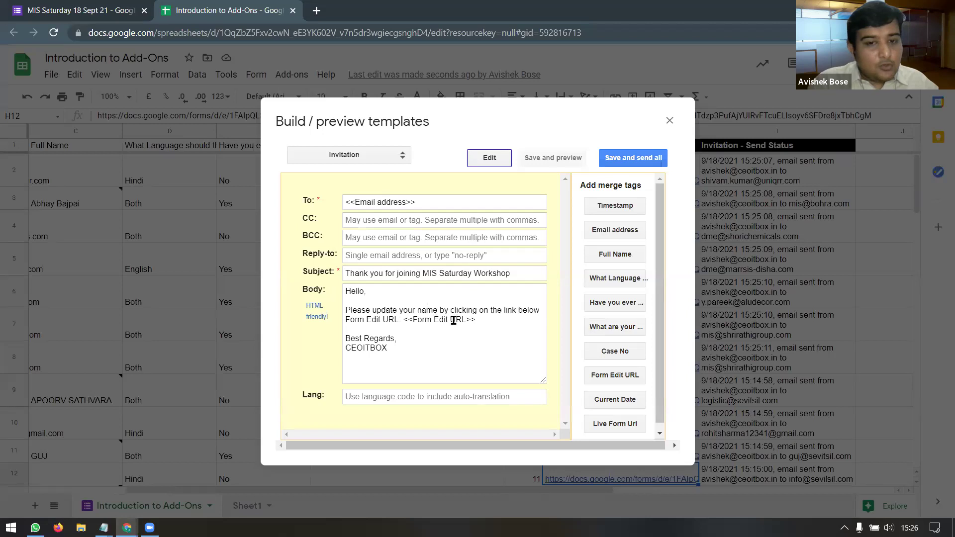
click(482, 320)
drag(347, 311, 462, 311)
click(462, 311)
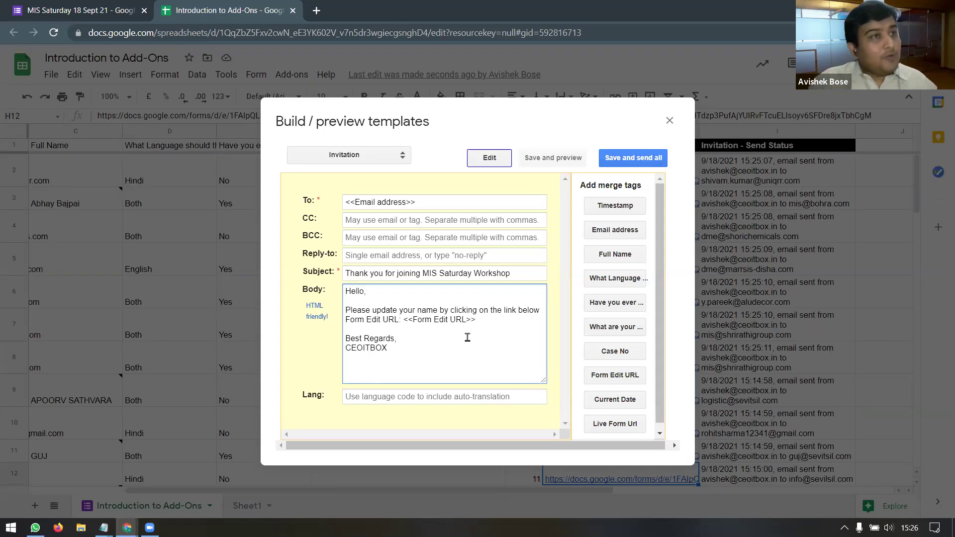
click(347, 273)
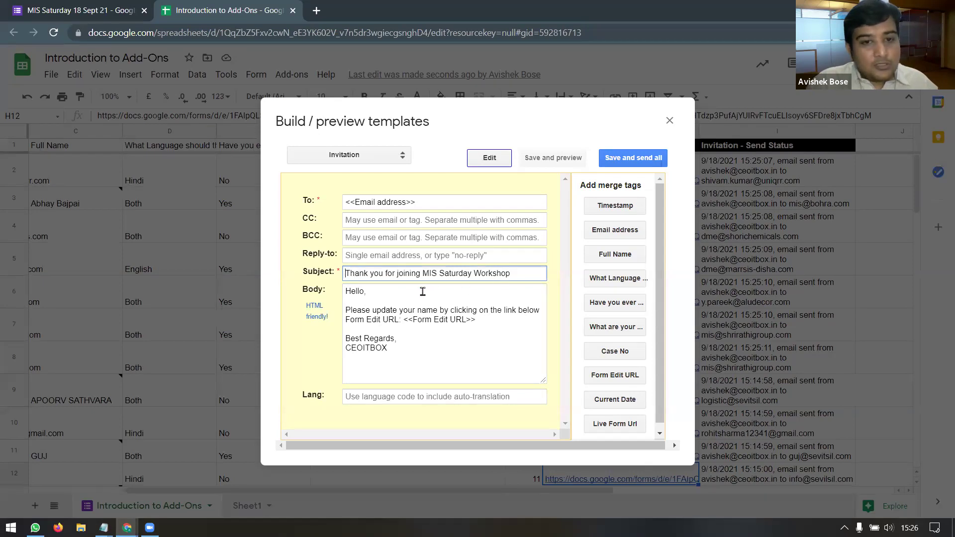
click(607, 257)
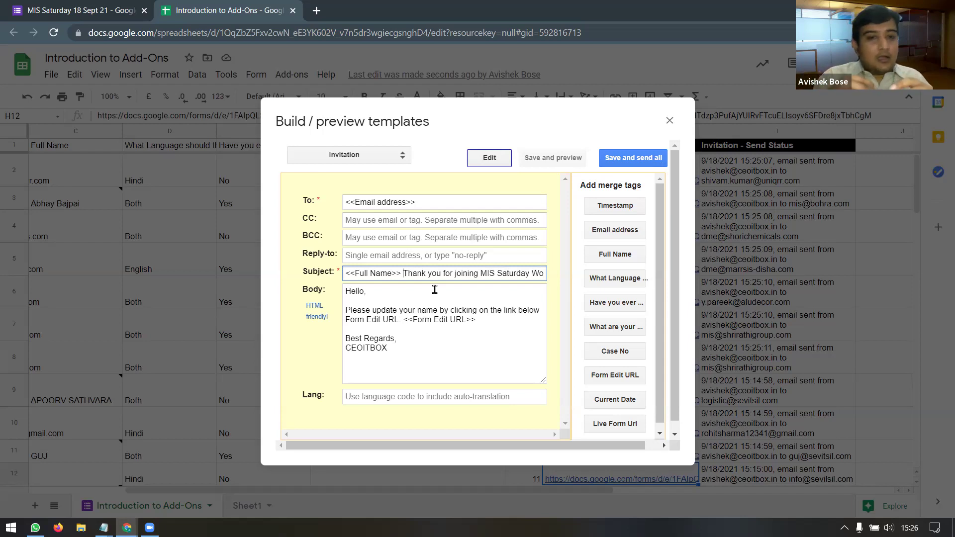
key(BackSpace)
key(BackSpace)
key(BackSpace)
key(BackSpace)
key(BackSpace)
key(BackSpace)
key(BackSpace)
key(BackSpace)
key(BackSpace)
key(BackSpace)
key(BackSpace)
key(BackSpace)
key(BackSpace)
key(BackSpace)
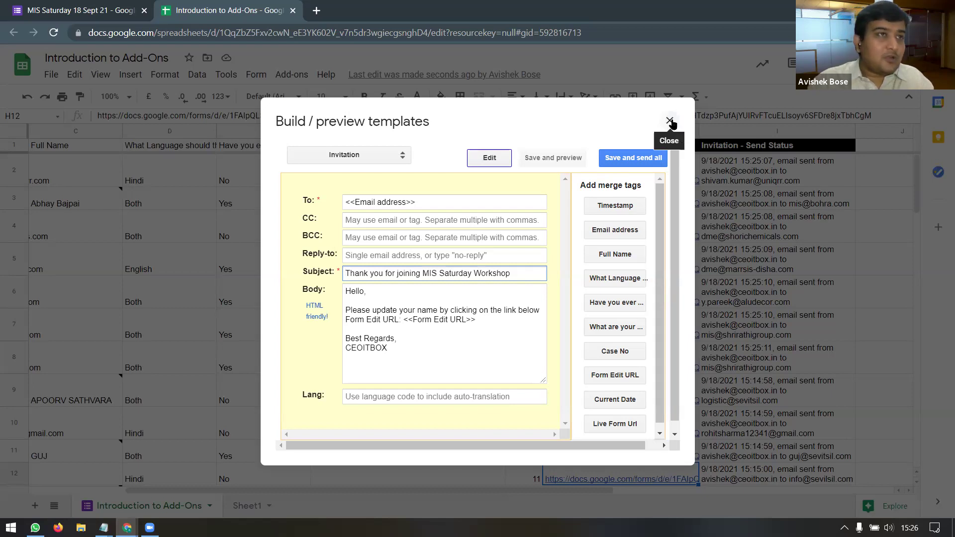
click(671, 121)
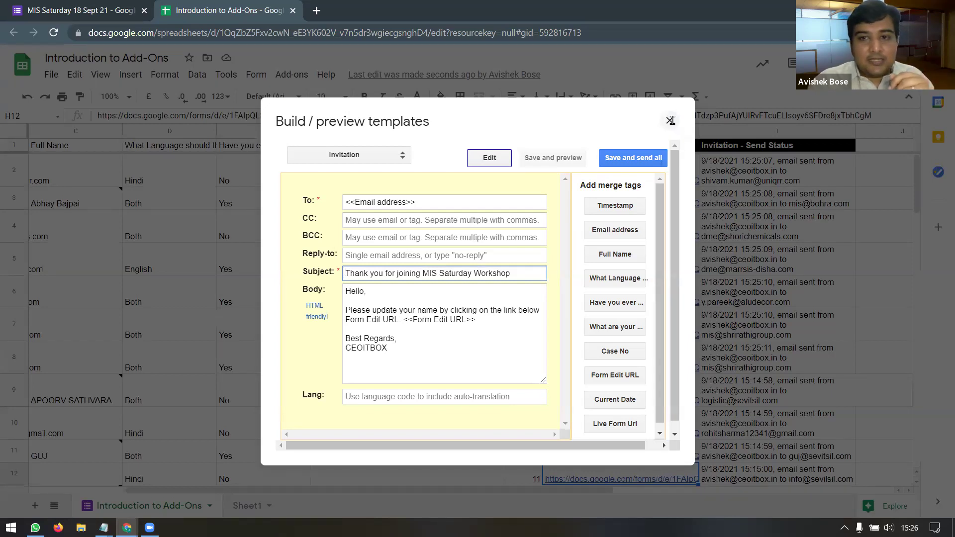
Step: Unhide the Invitation sheet and select its Subject cell B5
click(56, 507)
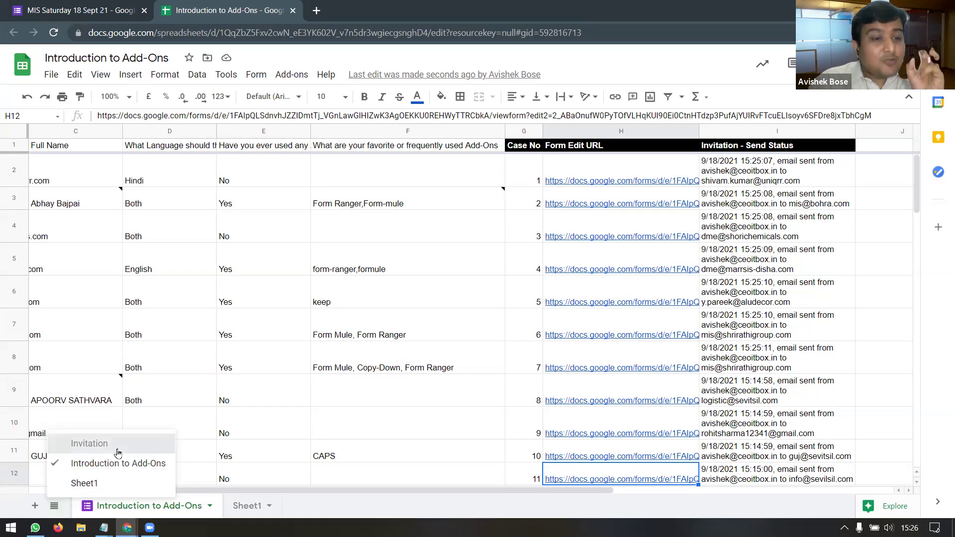
click(117, 450)
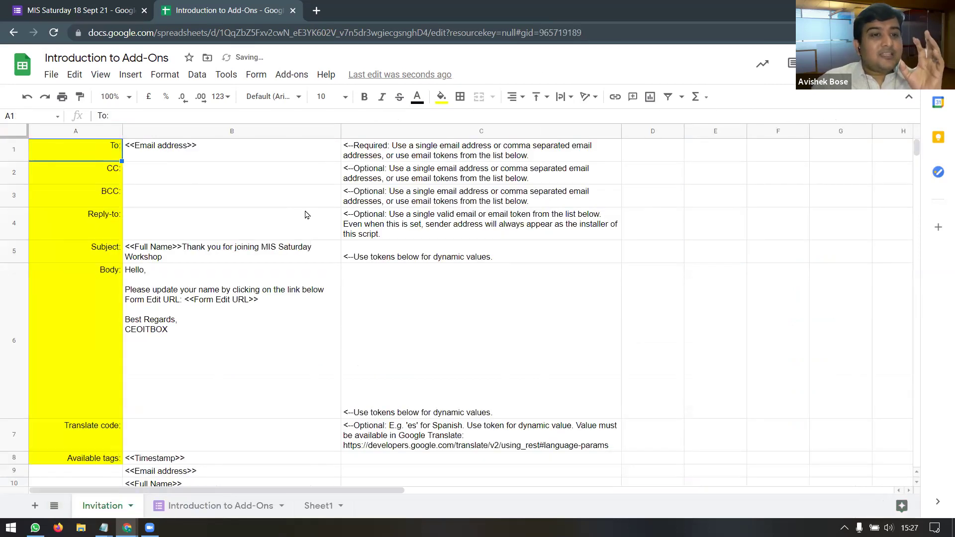
click(272, 182)
click(264, 251)
drag(267, 278, 209, 253)
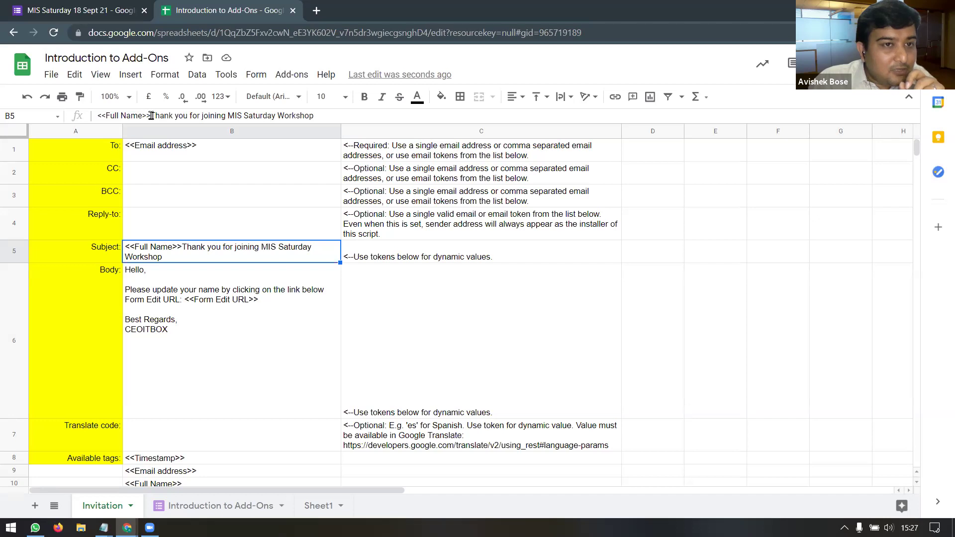
Step: Make 'Thank' lowercase after <<Full Name>> in the subject and save it
click(151, 116)
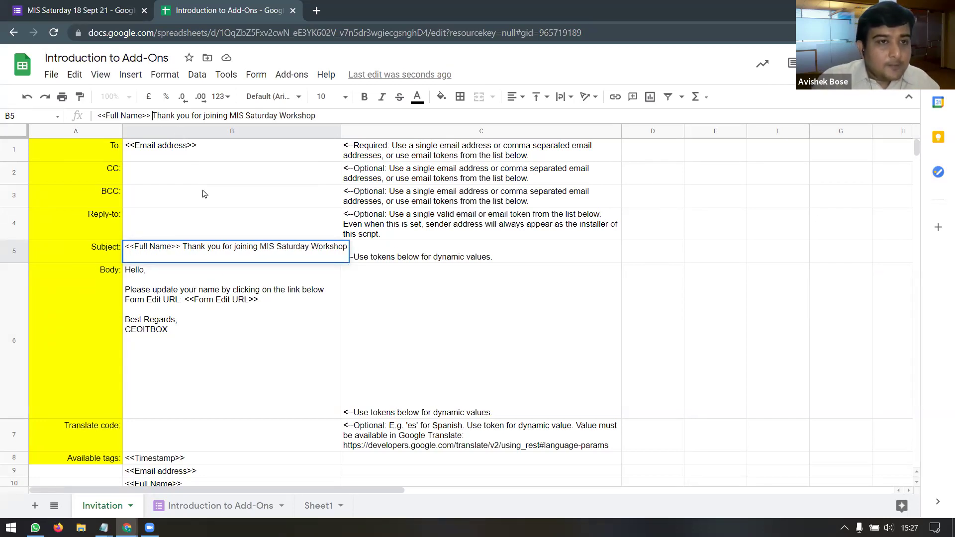
key(Delete)
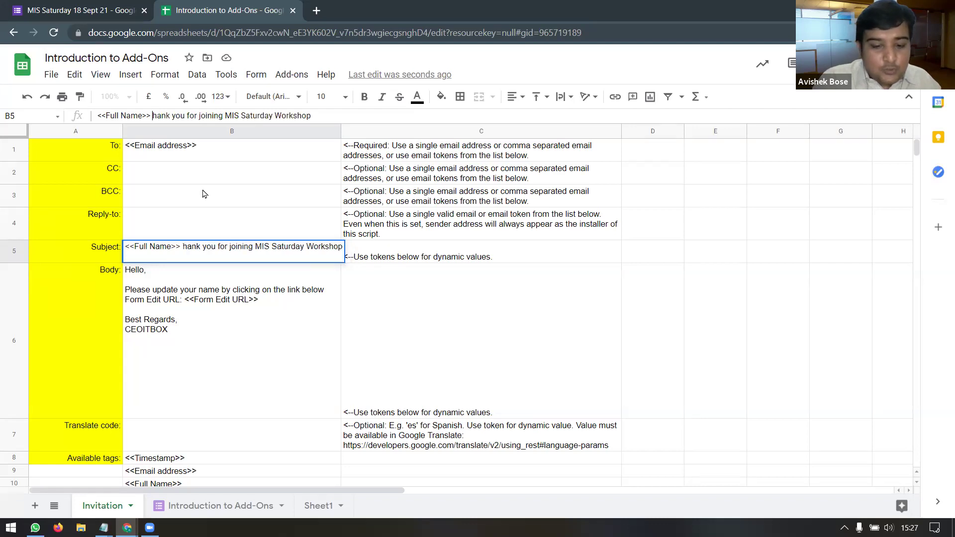
text(t)
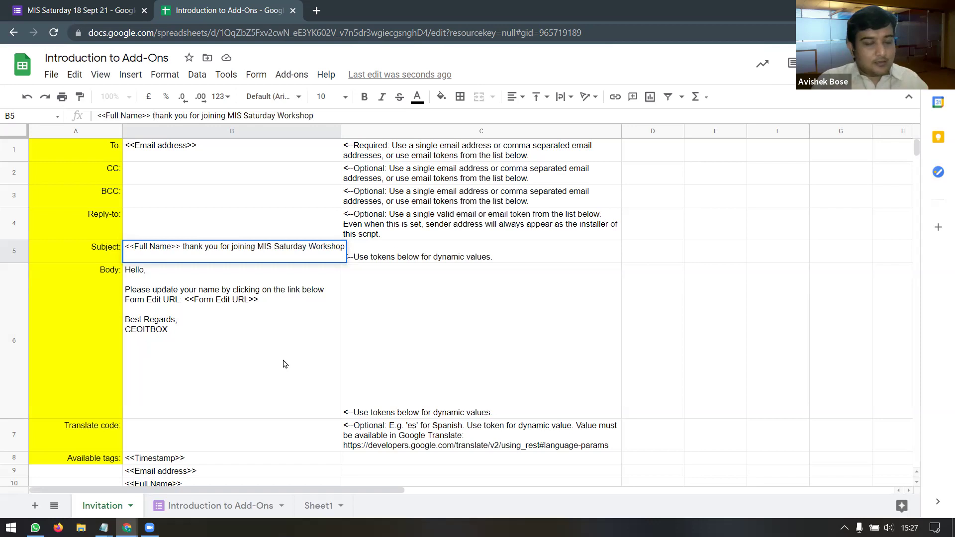
click(239, 350)
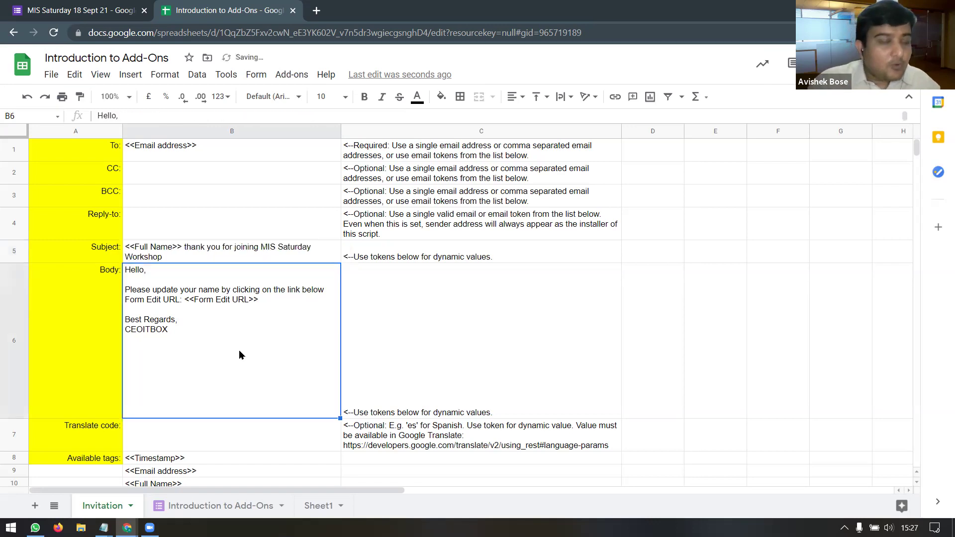
click(220, 506)
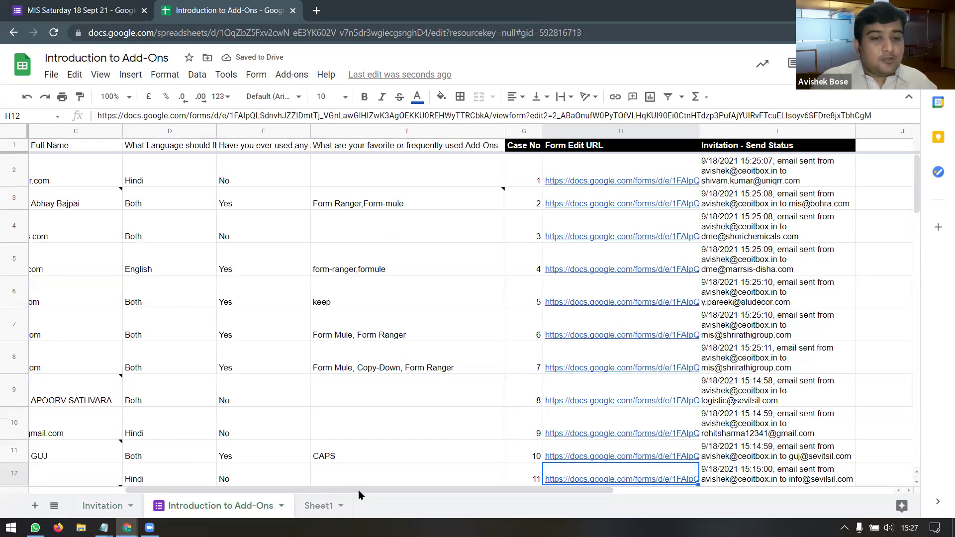
drag(297, 492, 154, 493)
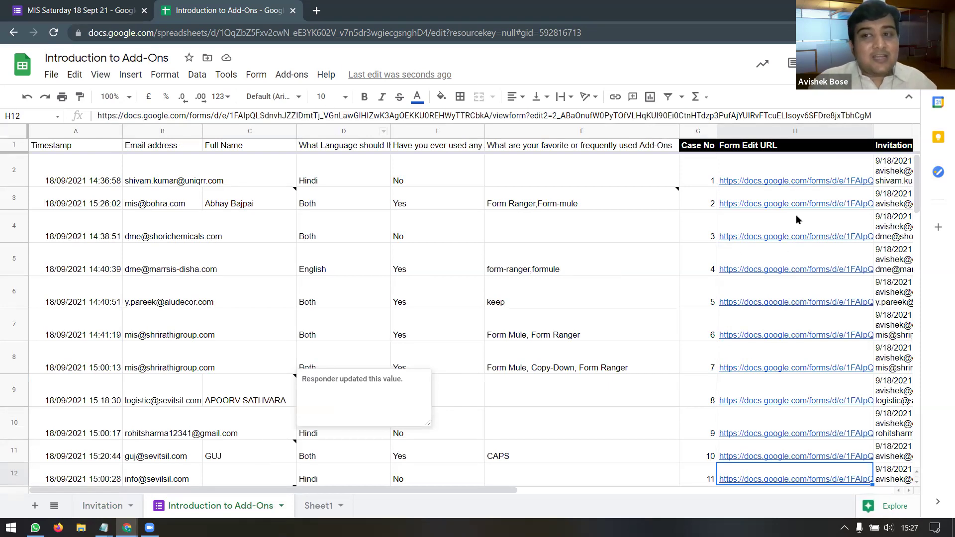
mouse_move(782, 242)
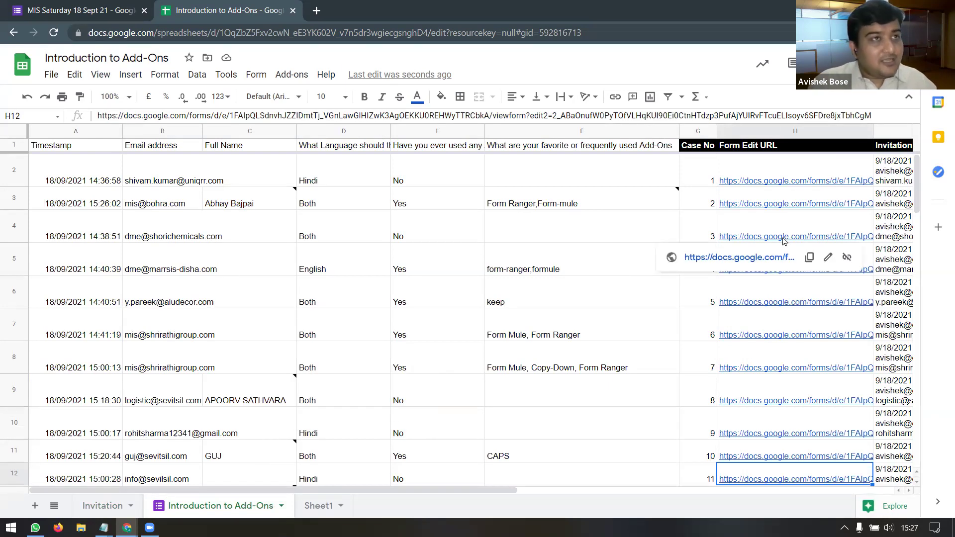
click(247, 131)
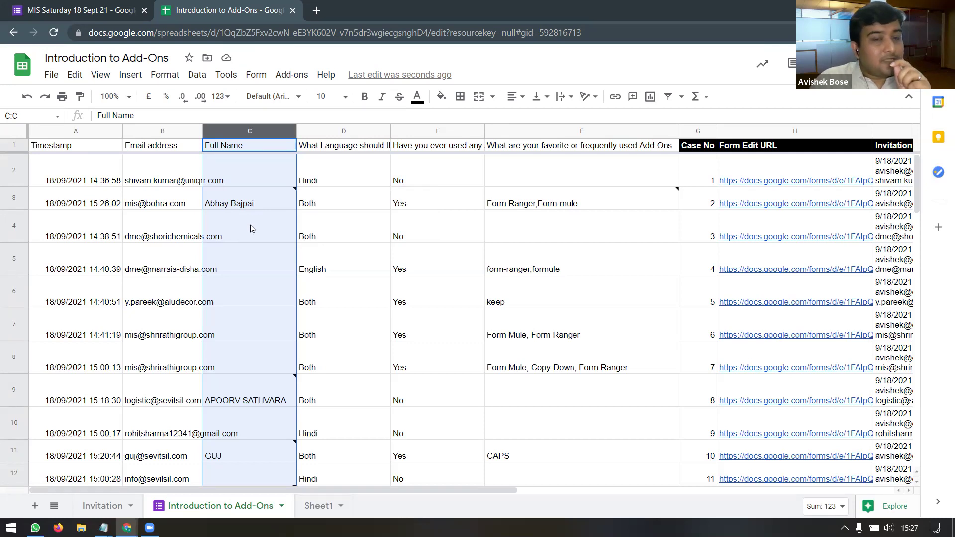
click(246, 401)
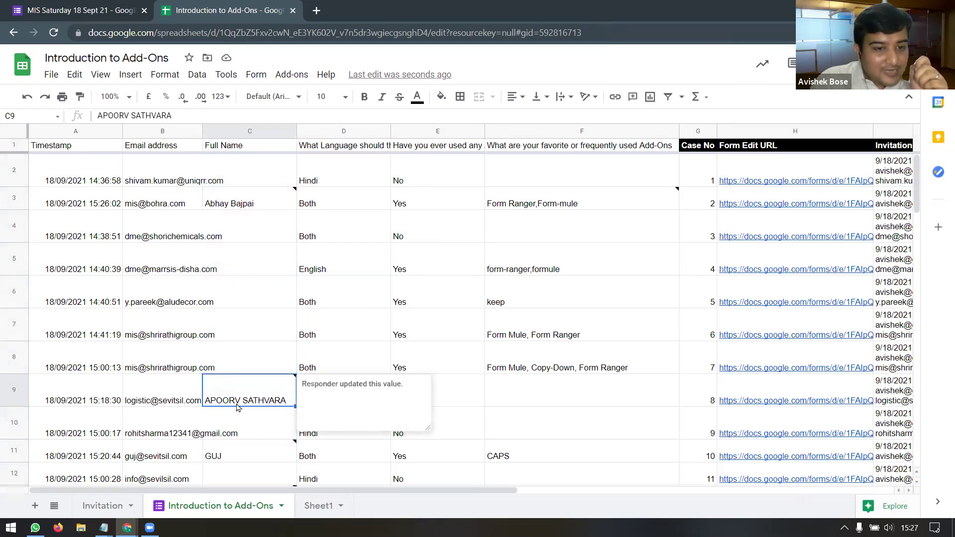
mouse_move(236, 409)
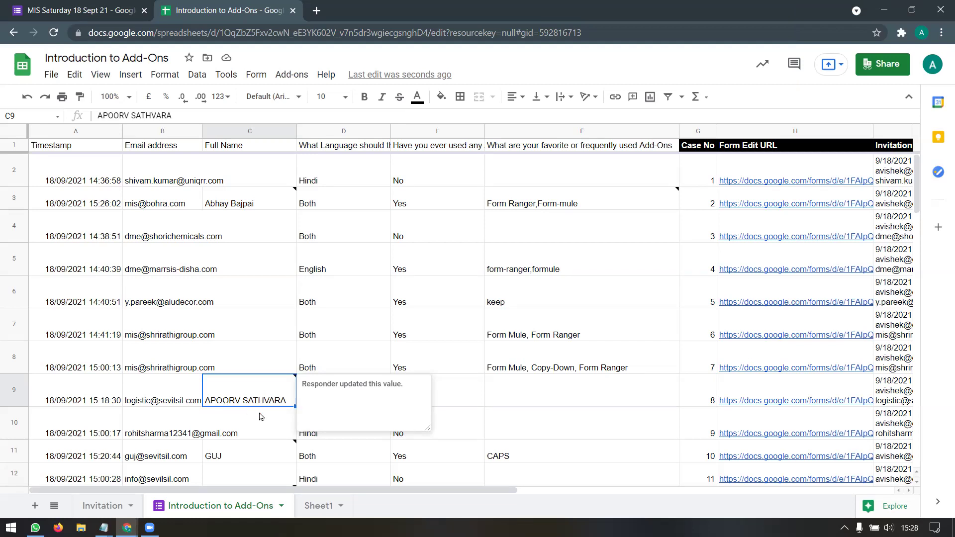
scroll(260, 418, down, 3)
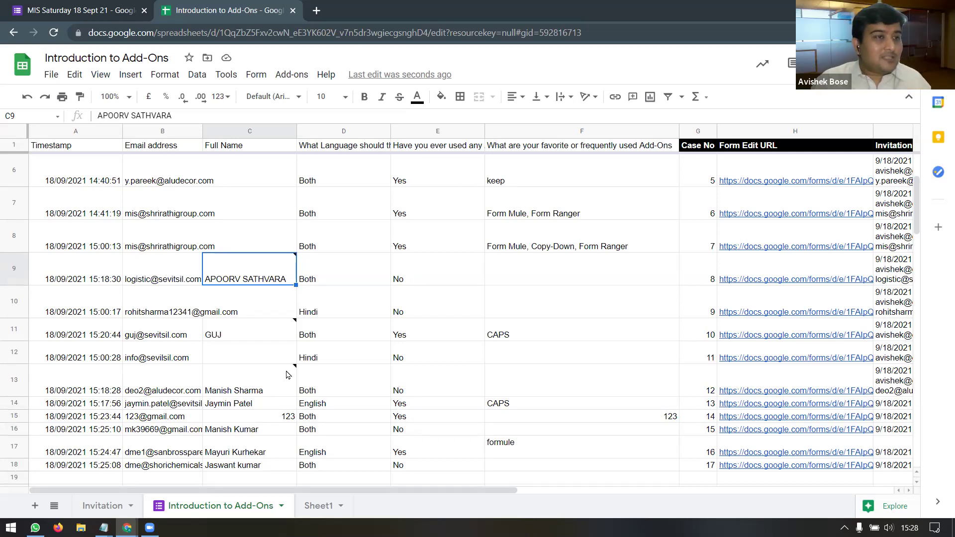
drag(420, 494, 561, 493)
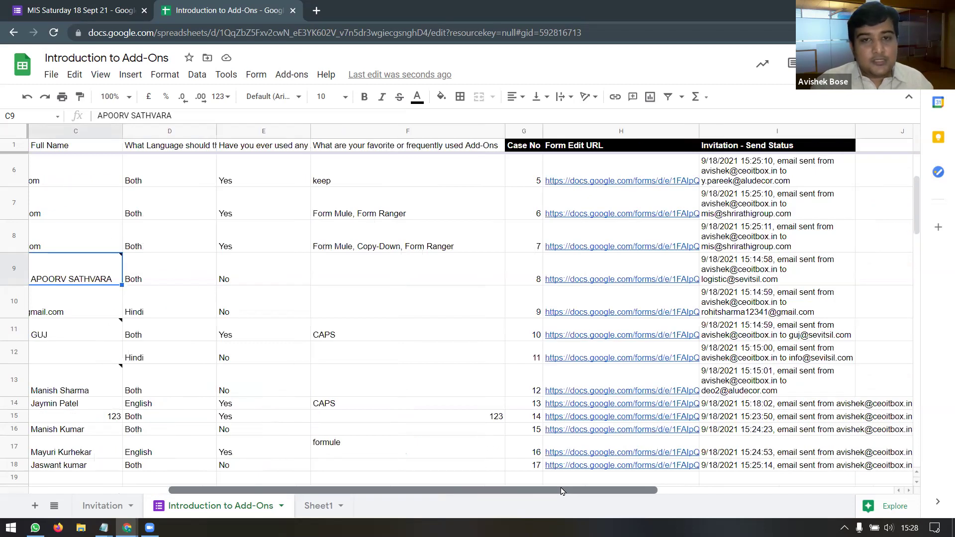
click(519, 133)
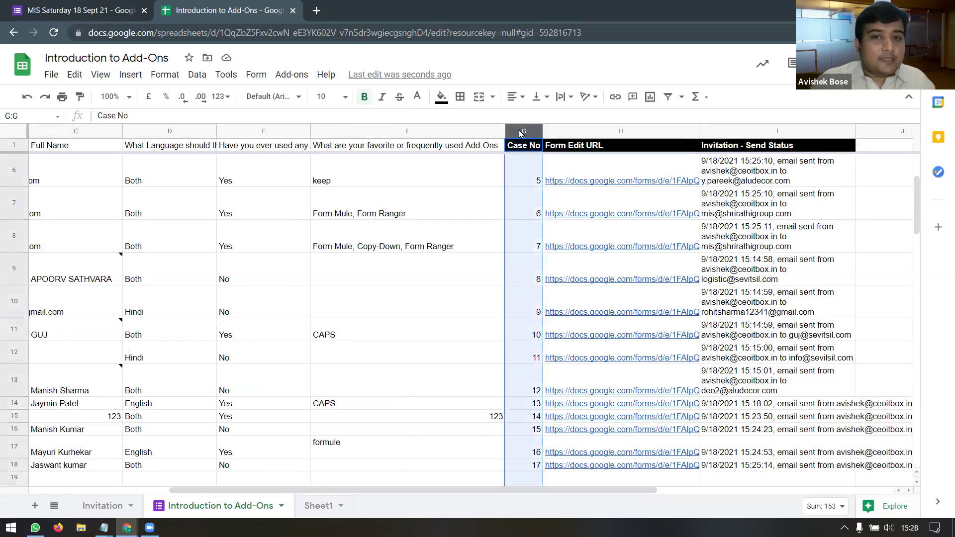
Step: Insert a blank column G before Case No and select its header cell G1
right_click(521, 134)
click(548, 185)
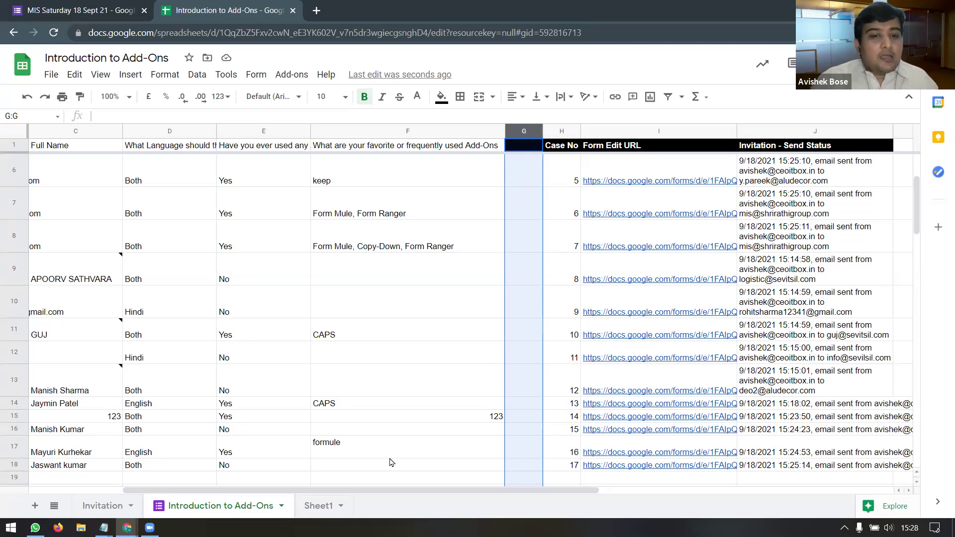
drag(394, 492, 312, 493)
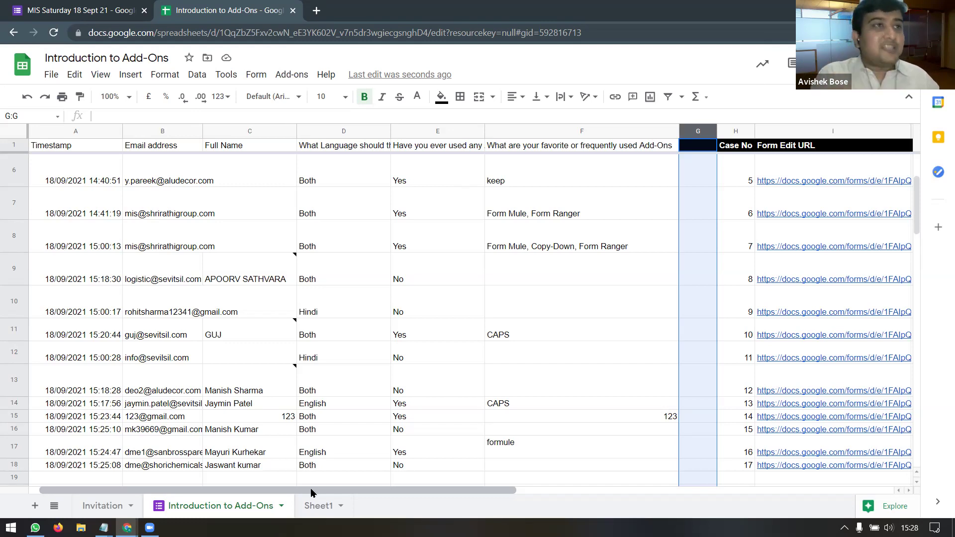
click(700, 145)
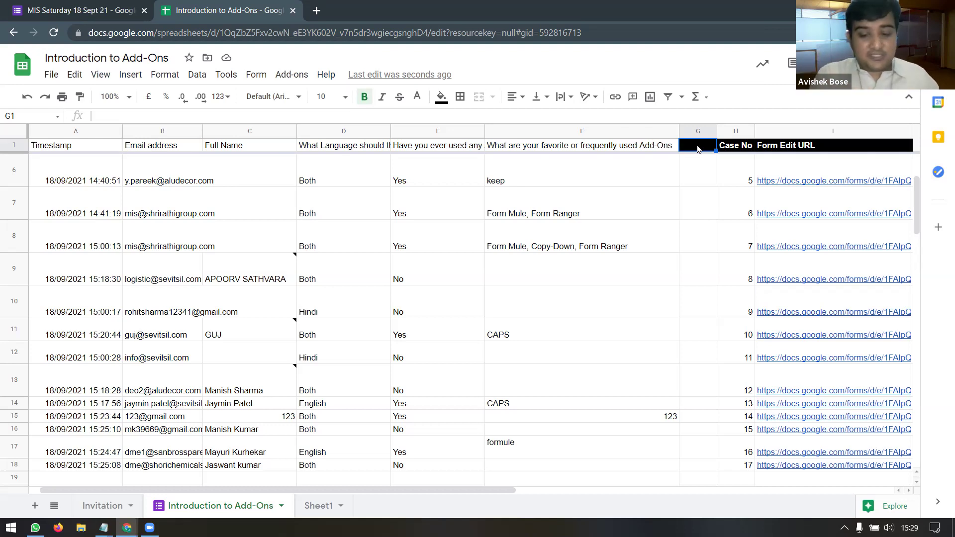
Step: Write a G1 ArrayFormula titling the column "Proper Name" and applying proper(C:C) to filled rows
double_click(698, 147)
text(=)
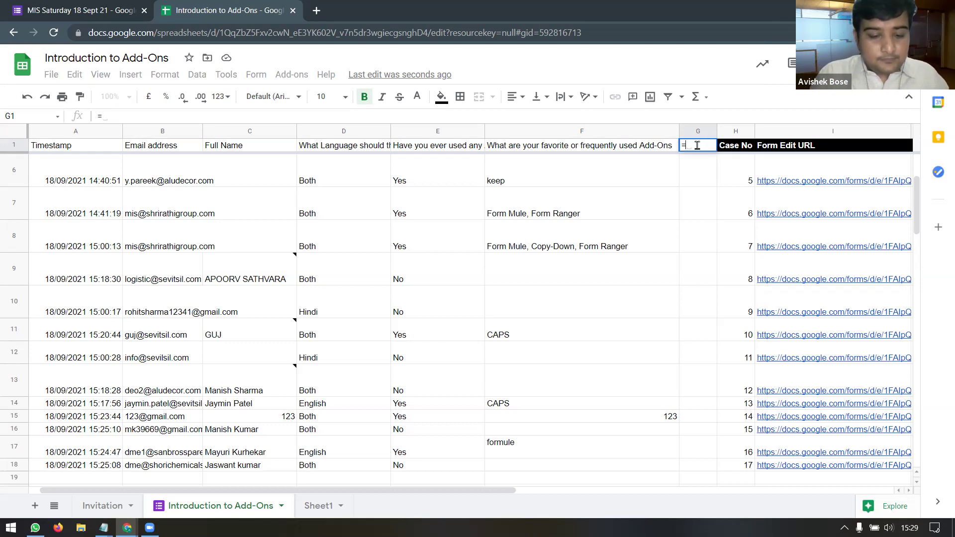
text((ArrayFormula))
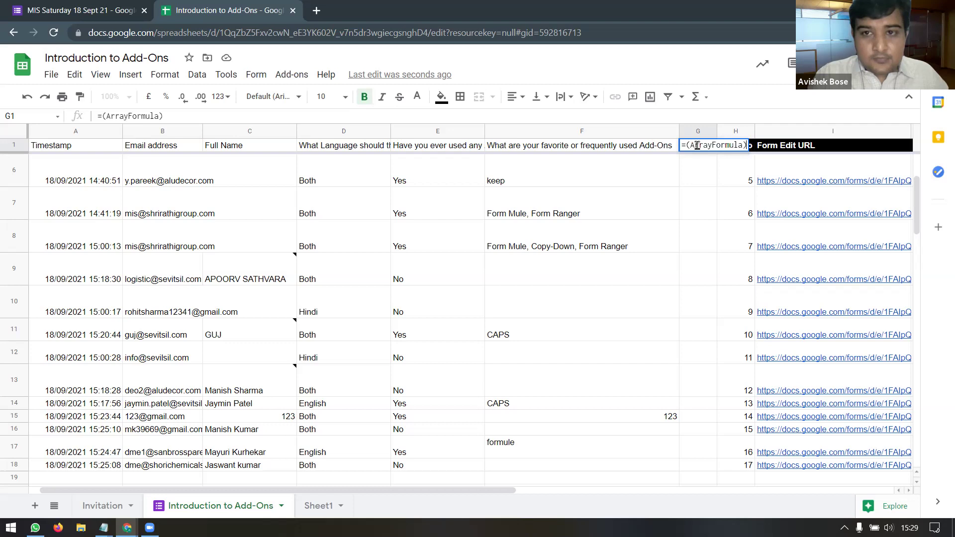
click(105, 116)
key(BackSpace)
click(158, 116)
key(BackSpace)
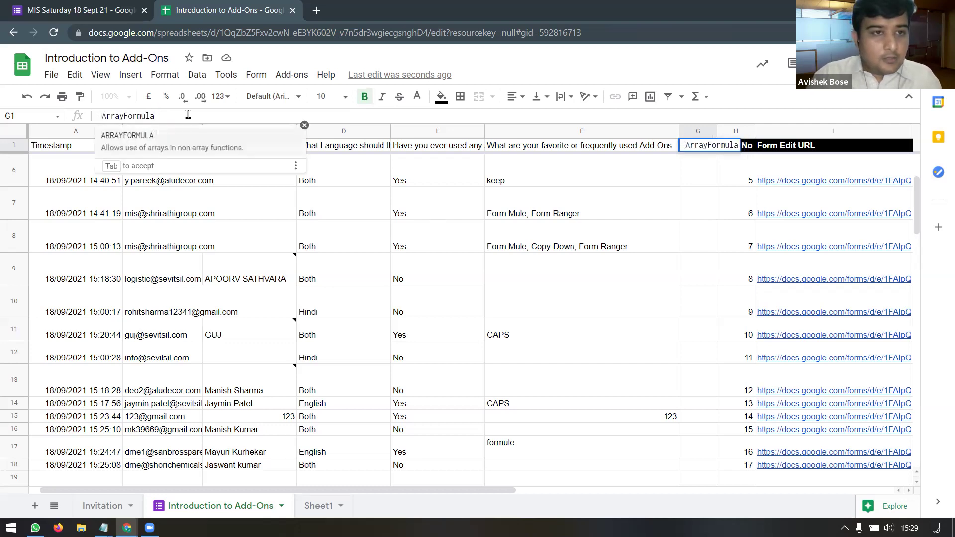
text(()
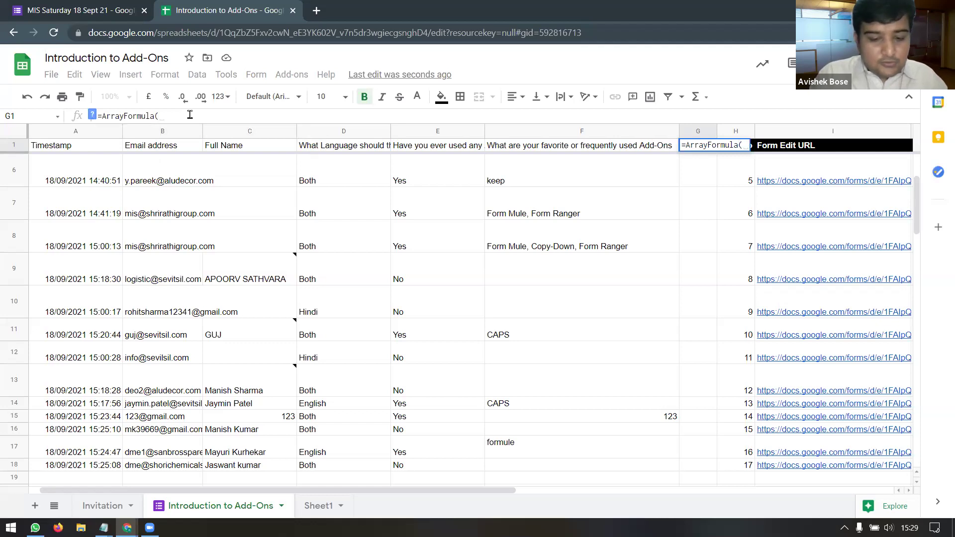
text(i)
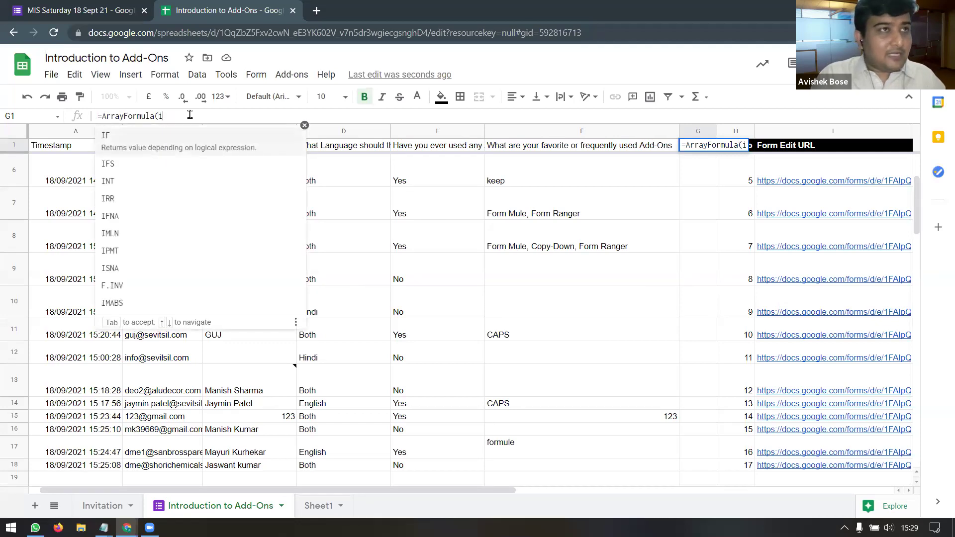
text(f()
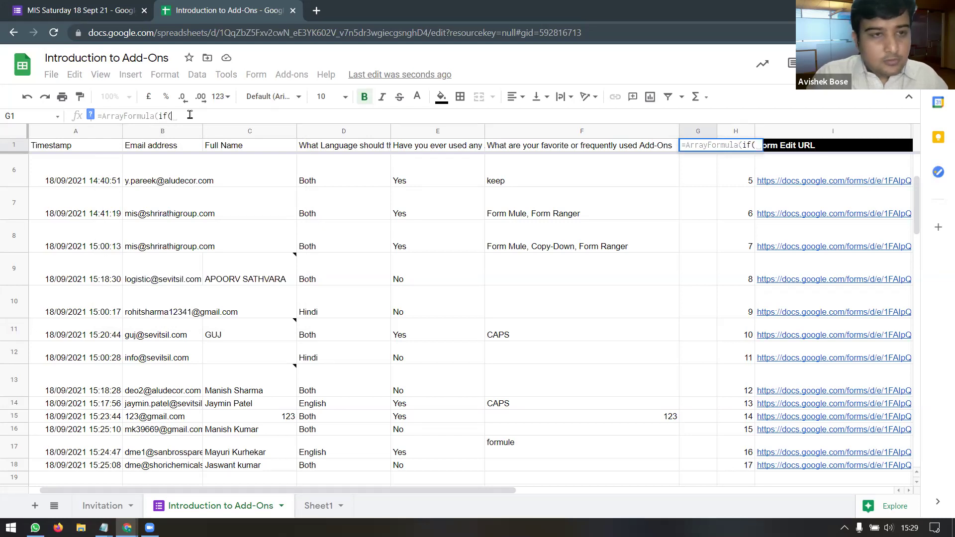
text(ROW()
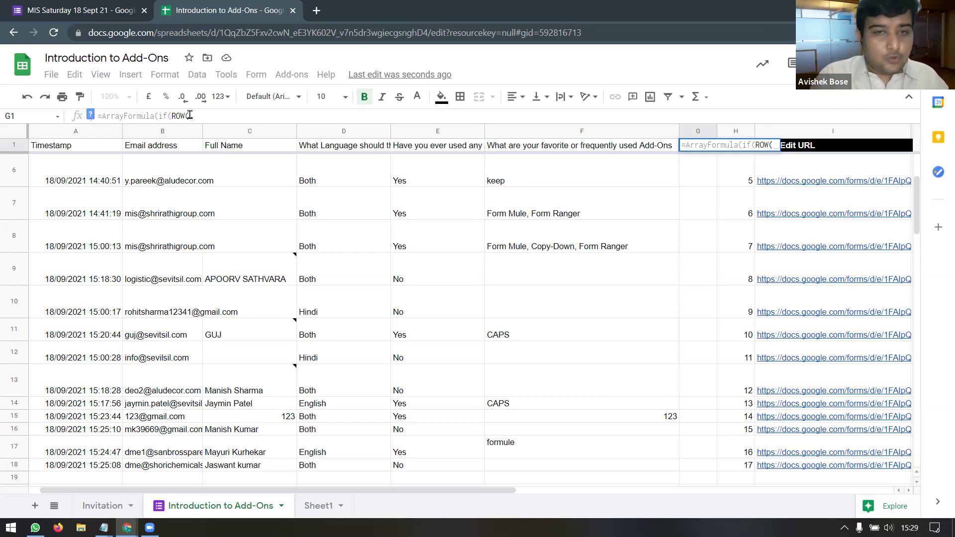
text(G:G)
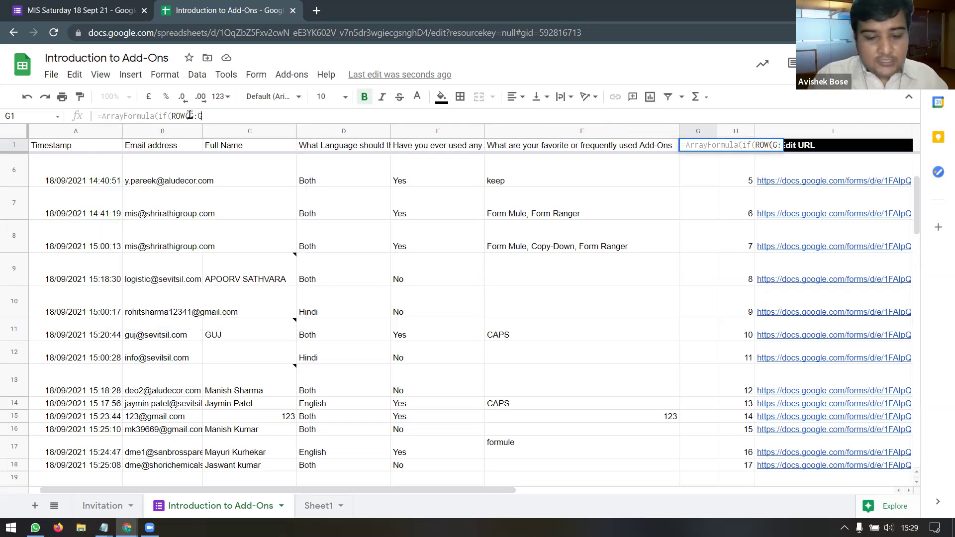
text()=1)
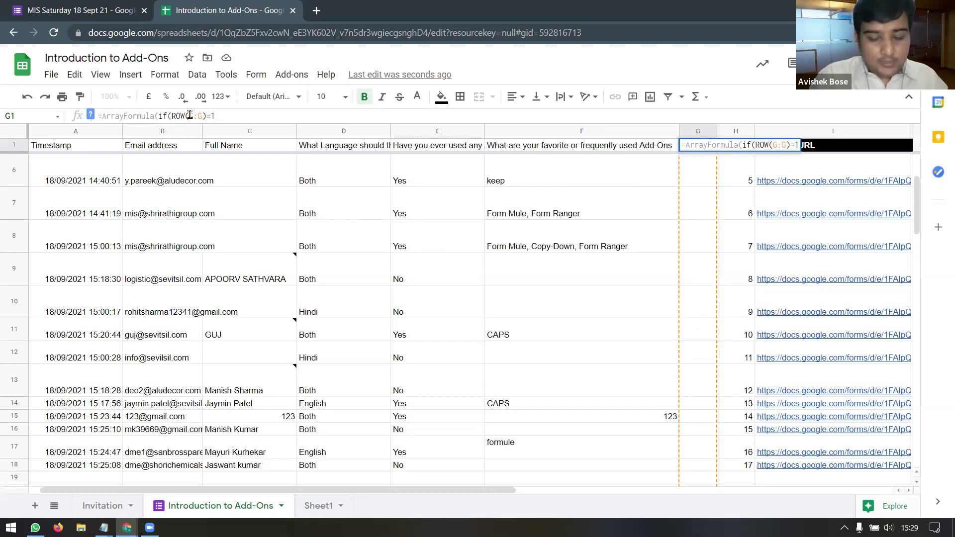
text(,)
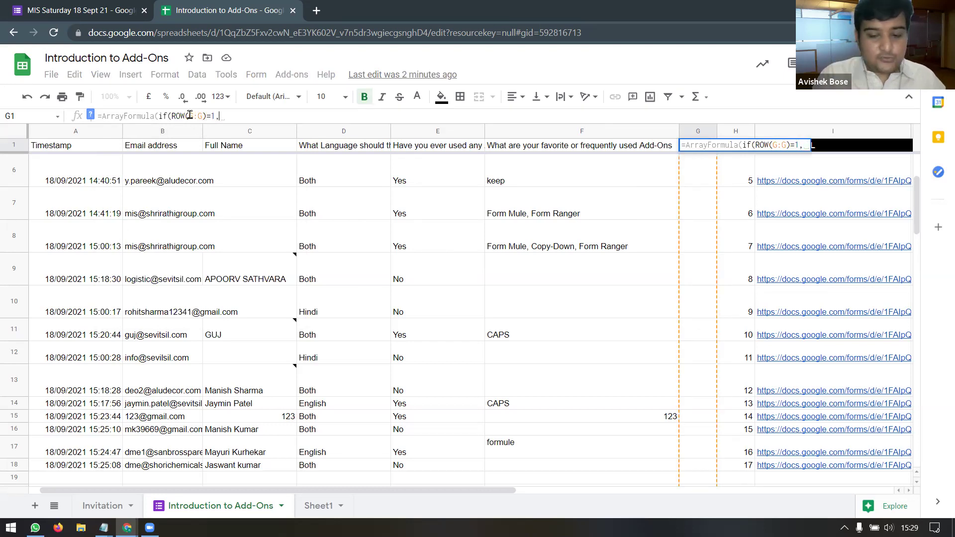
text(")
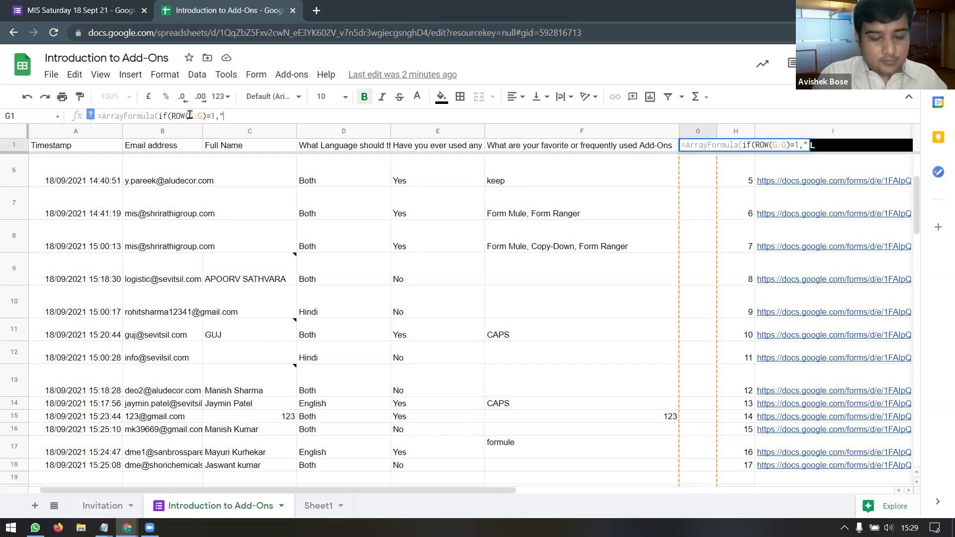
text(Pro)
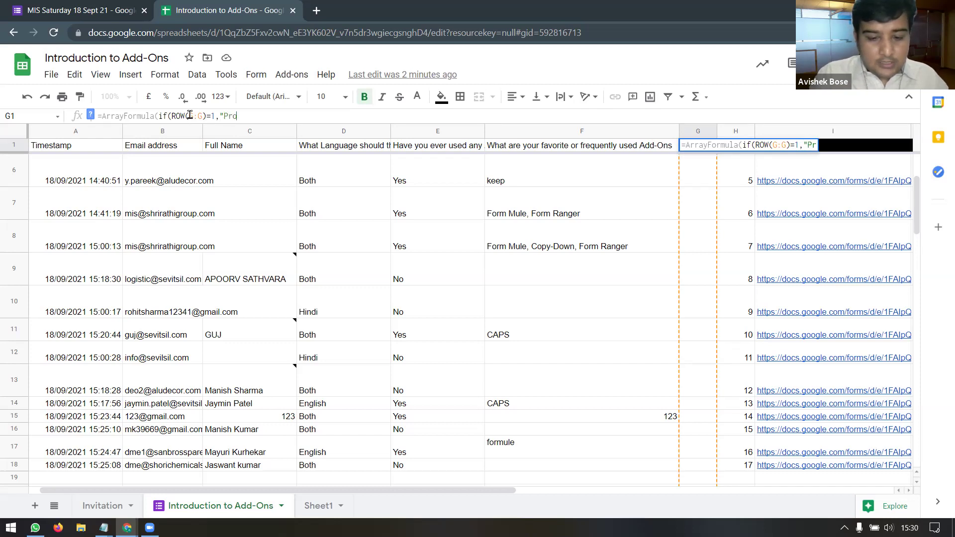
text(per Name)
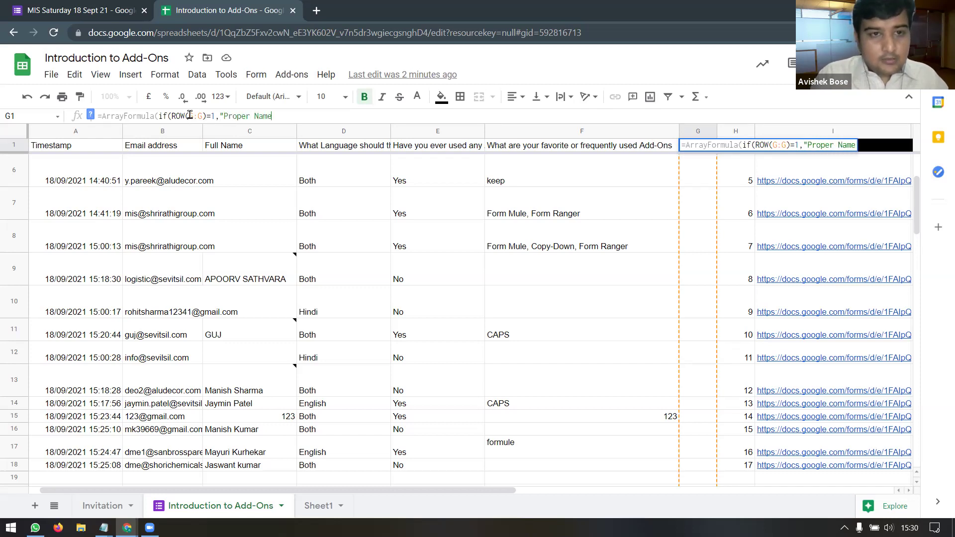
text(")
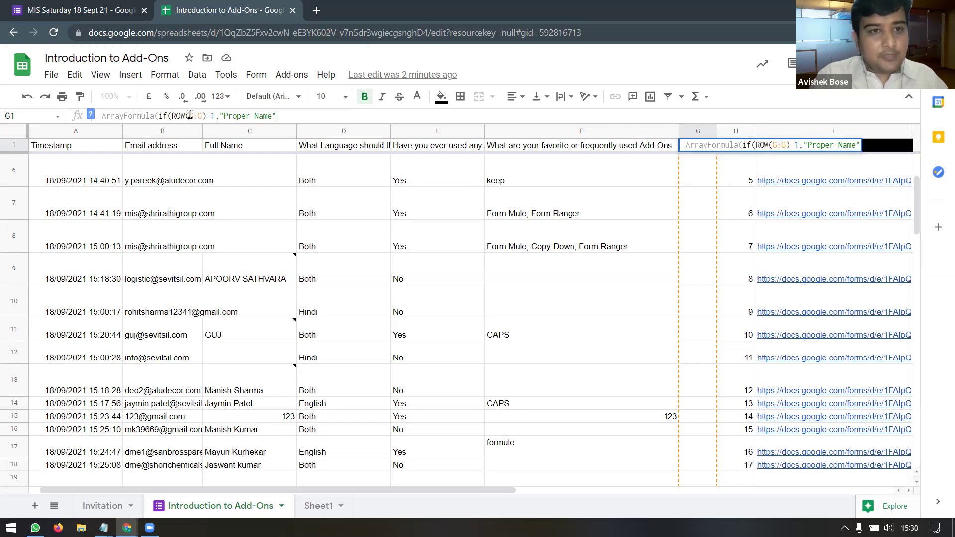
text(,if()
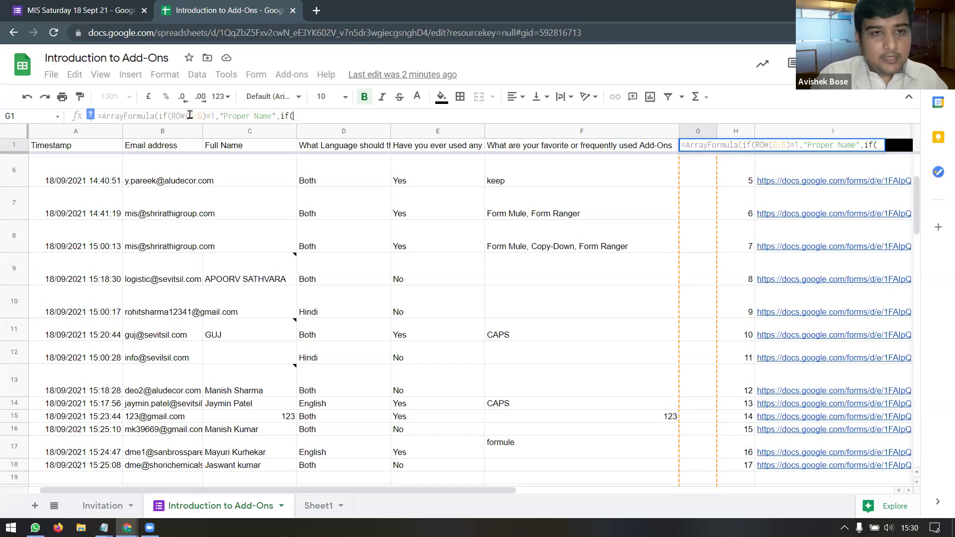
text(A:A)
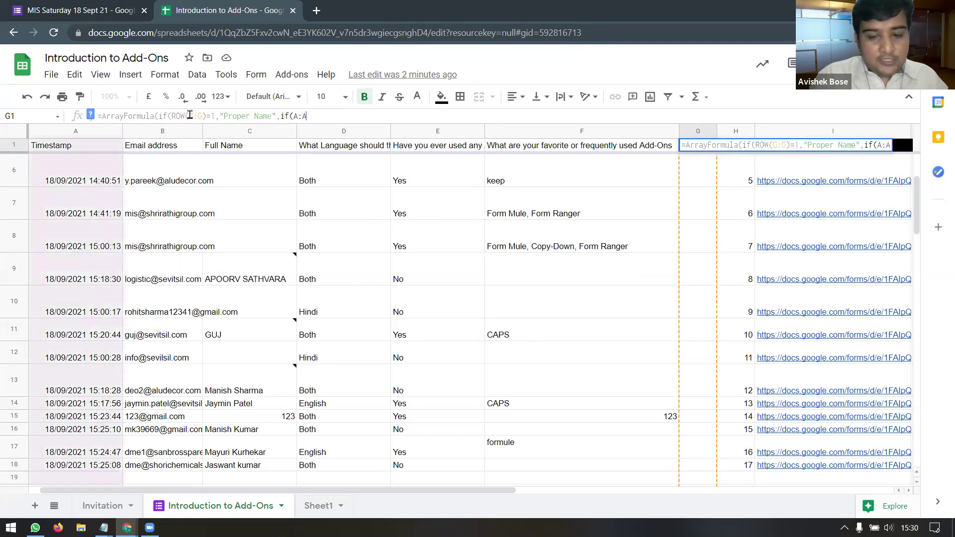
text(="",)
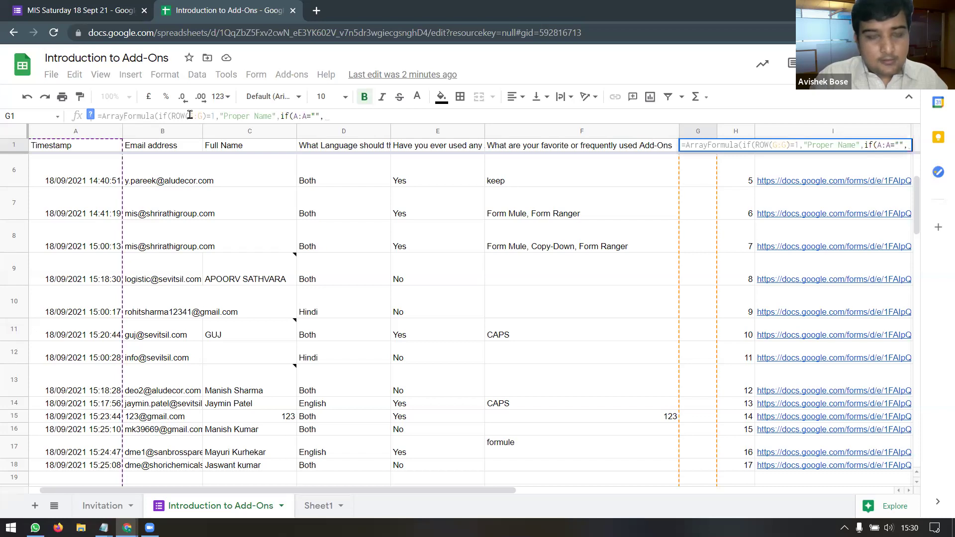
text(,)
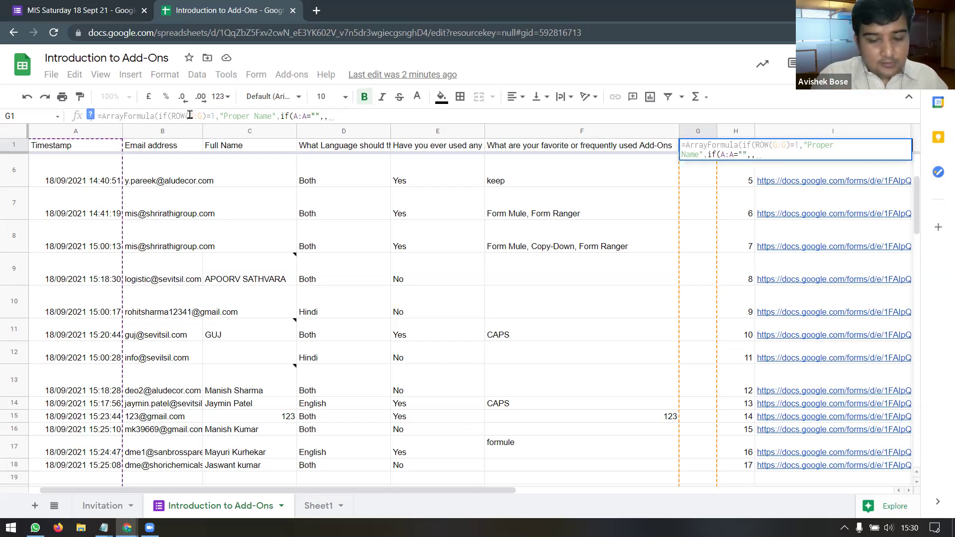
text(proper(C:)
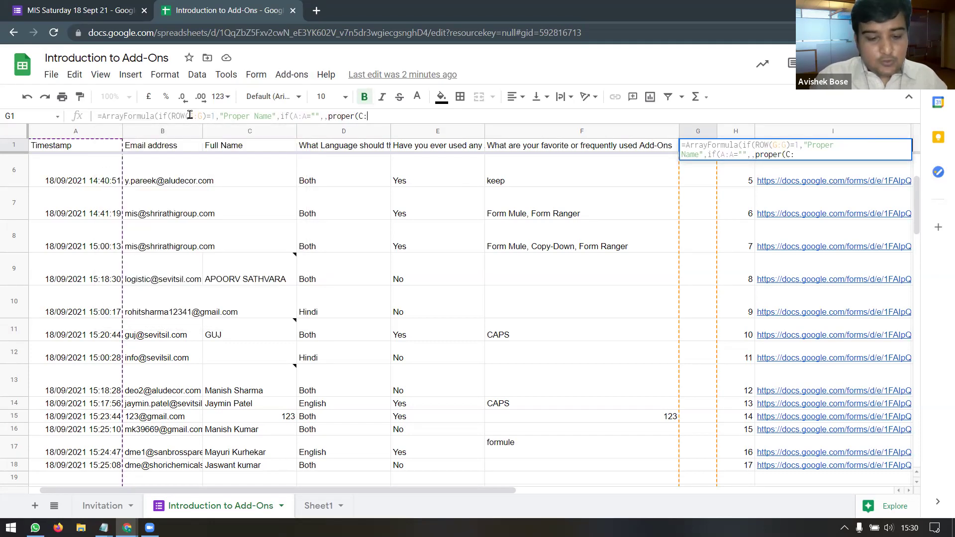
text(C))
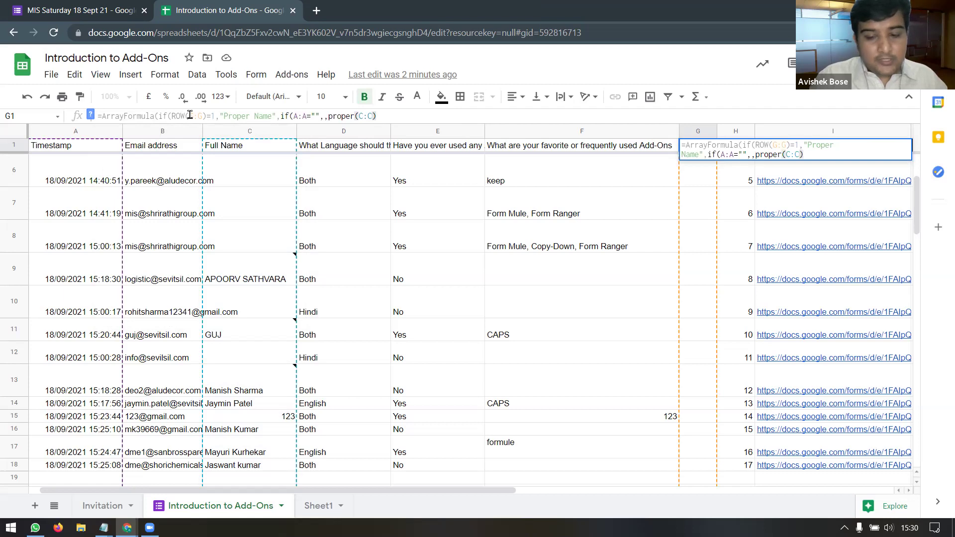
text())))
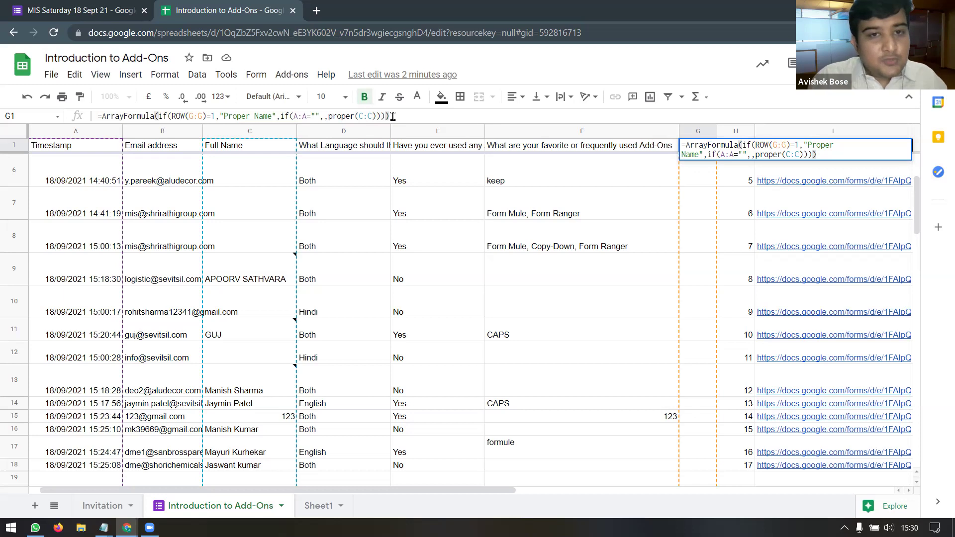
key(BackSpace)
key(BackSpace)
key(BackSpace)
key(BackSpace)
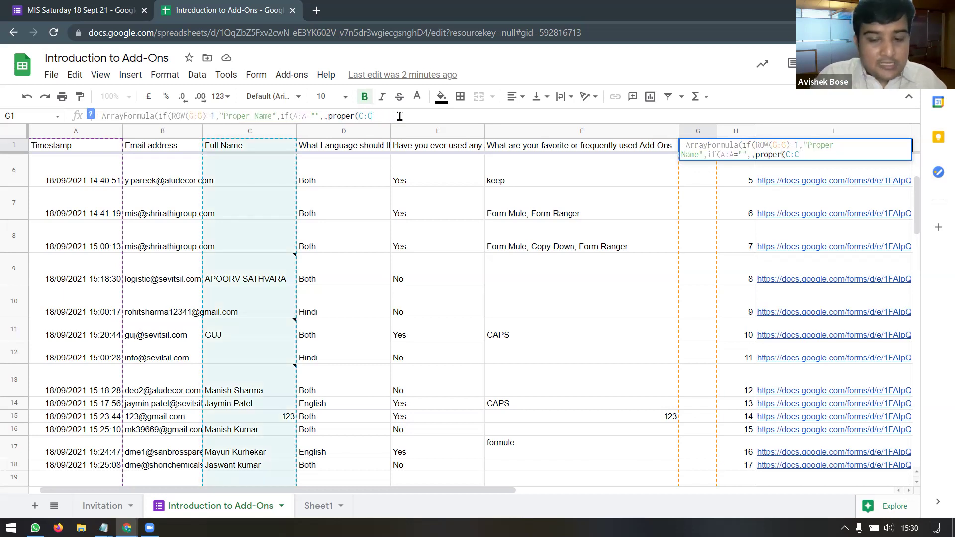
text())
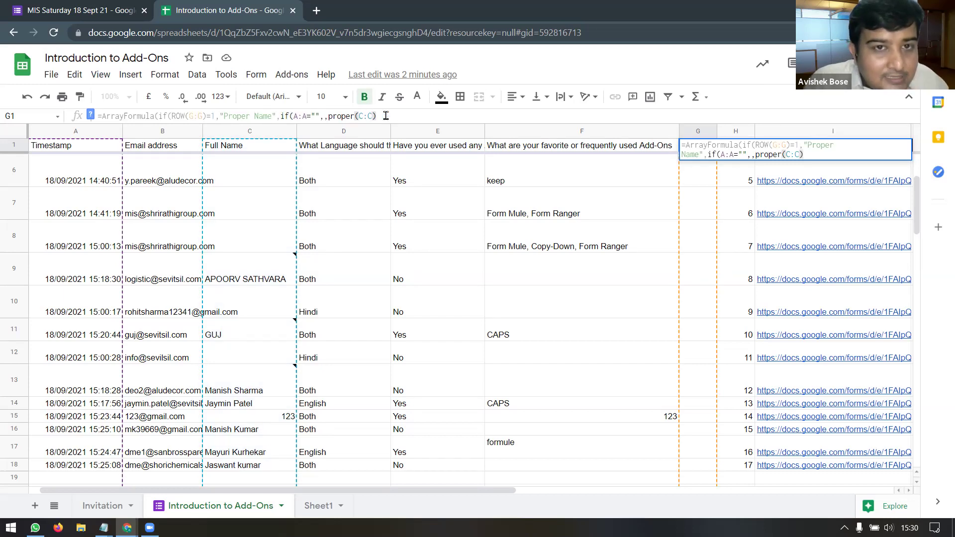
text())
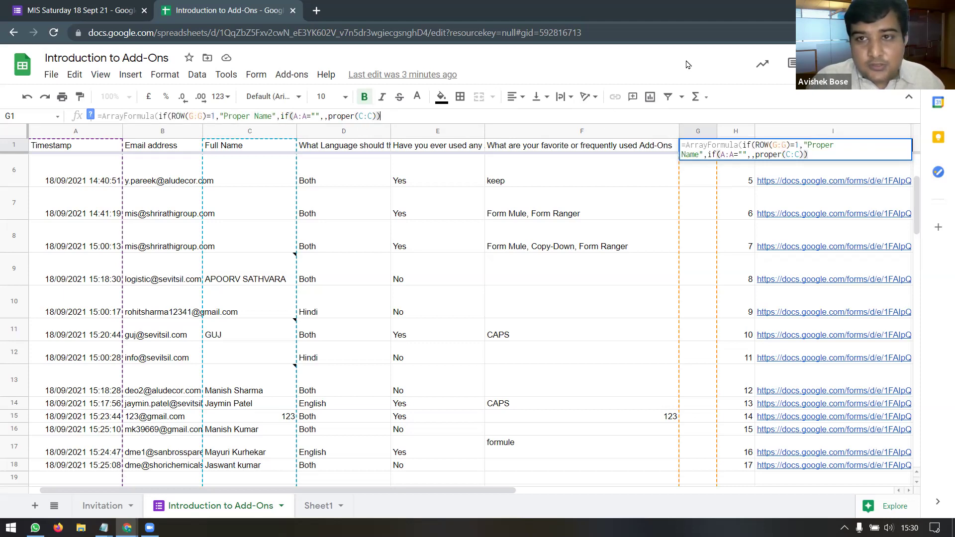
Step: Zoom the page to read the G1 formula and trim its extra closing bracket
key(ctrl+equal)
key(ctrl+equal)
key(ctrl+equal)
key(ctrl+equal)
key(ctrl+equal)
key(ctrl+equal)
key(ctrl+equal)
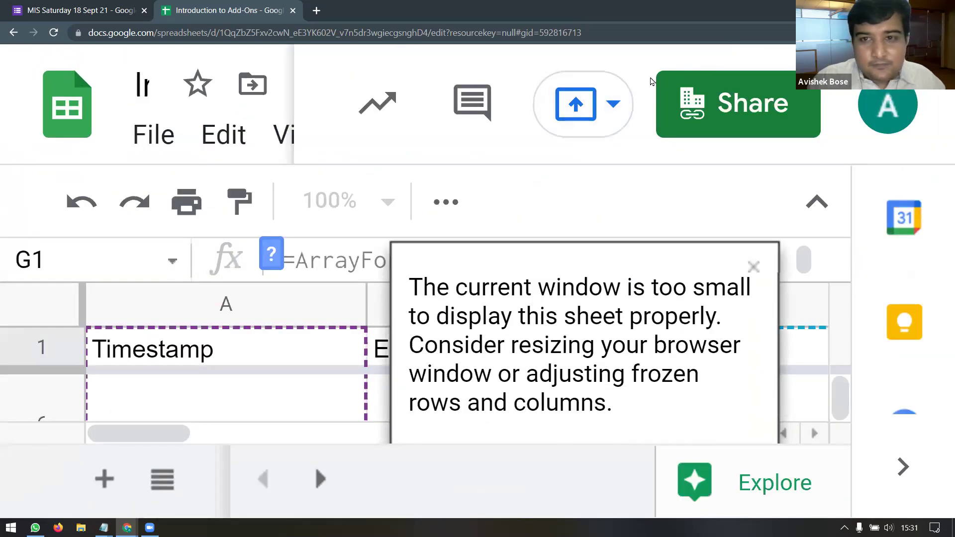
key(ctrl+minus)
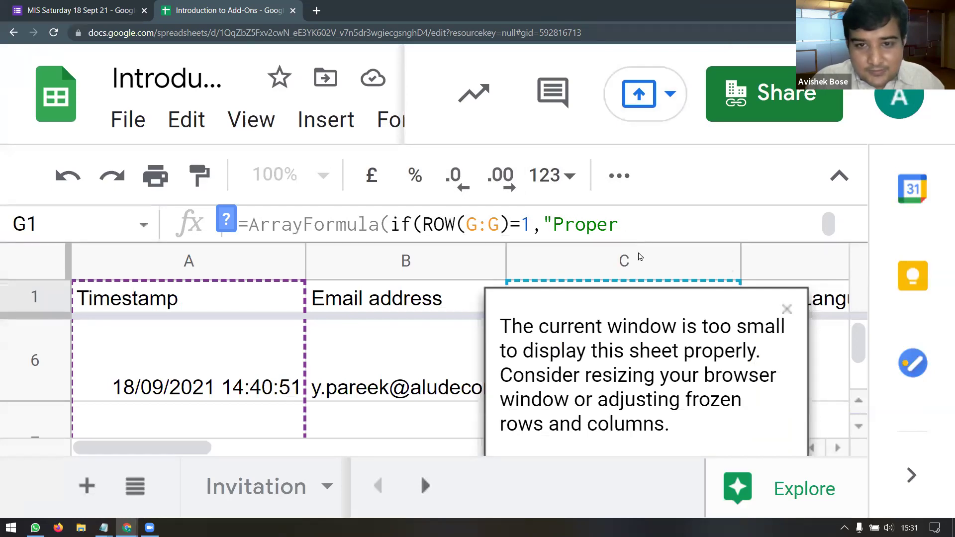
click(642, 234)
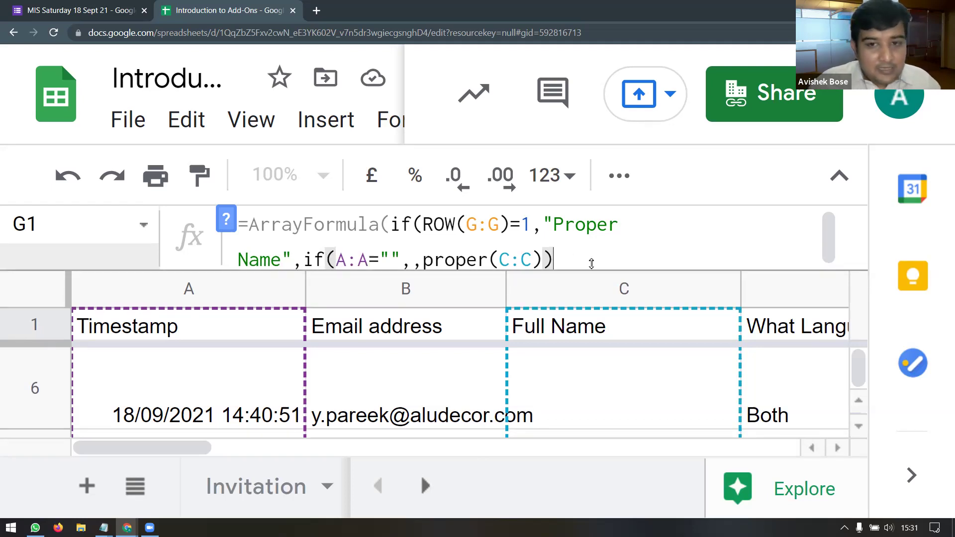
text())
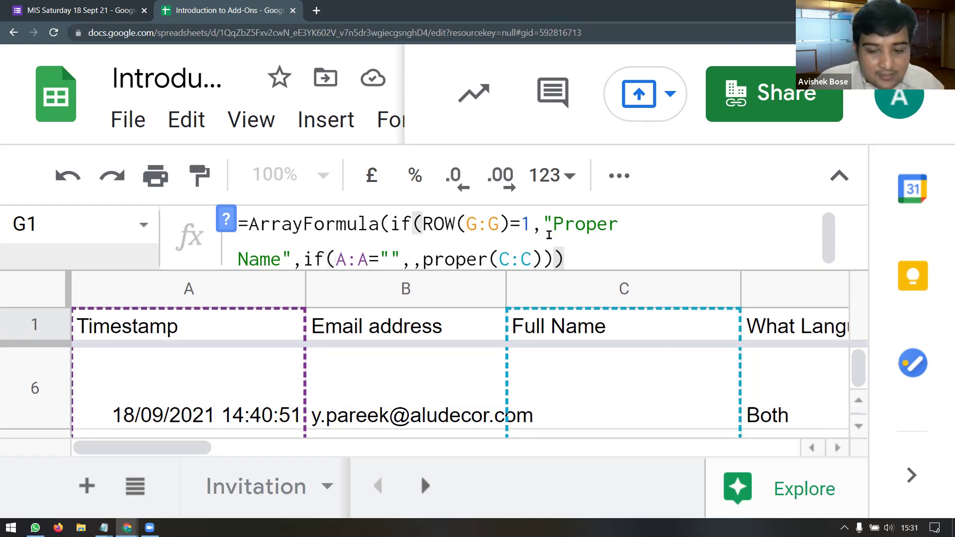
text())
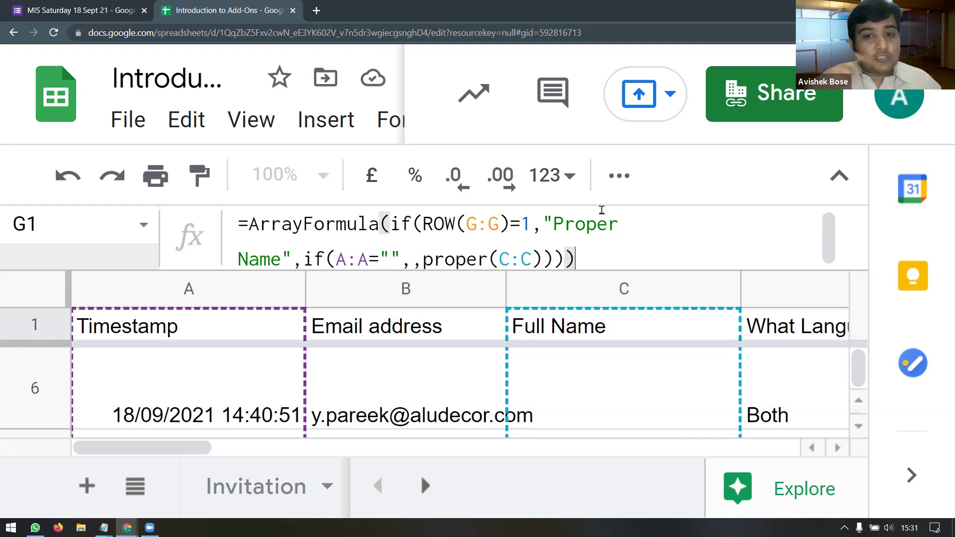
text())
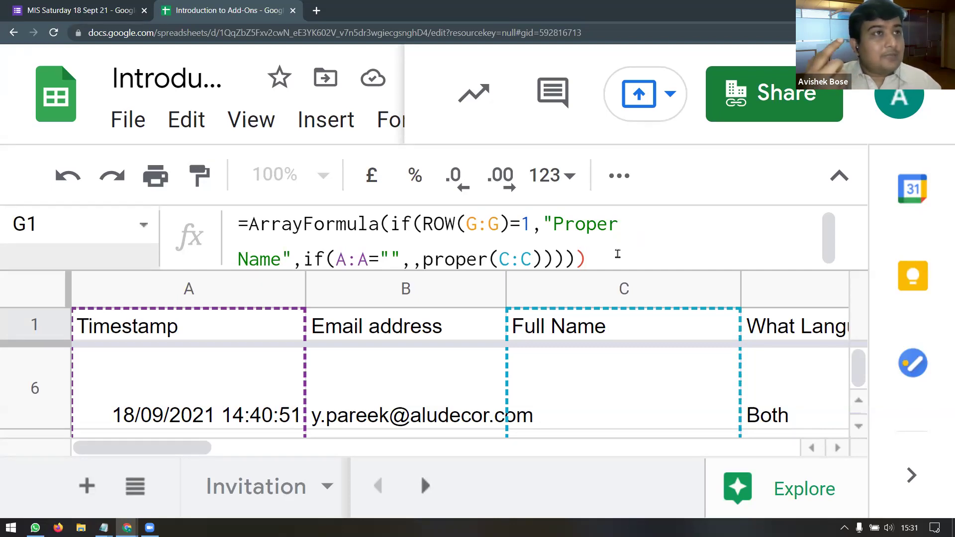
key(BackSpace)
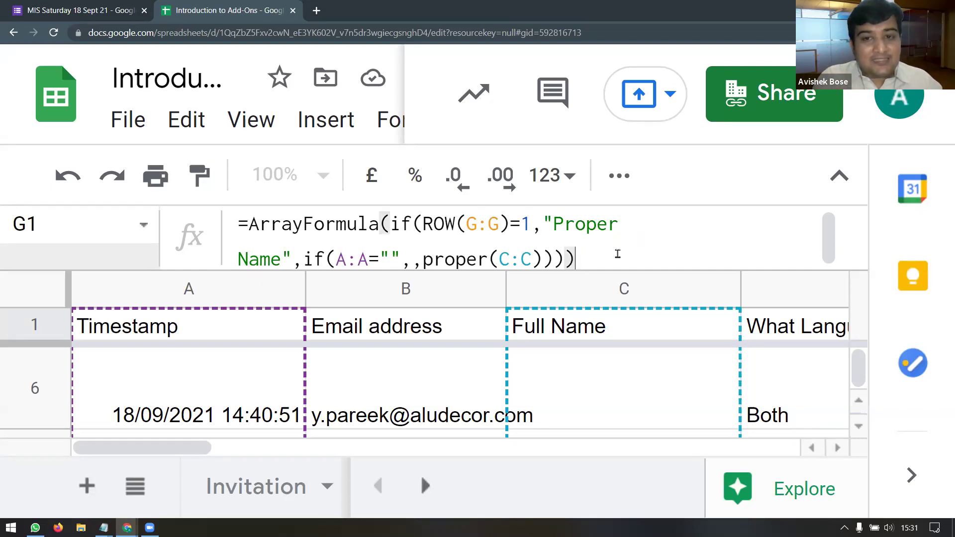
key(ctrl+minus)
key(ctrl+minus)
key(ctrl+minus)
key(ctrl+minus)
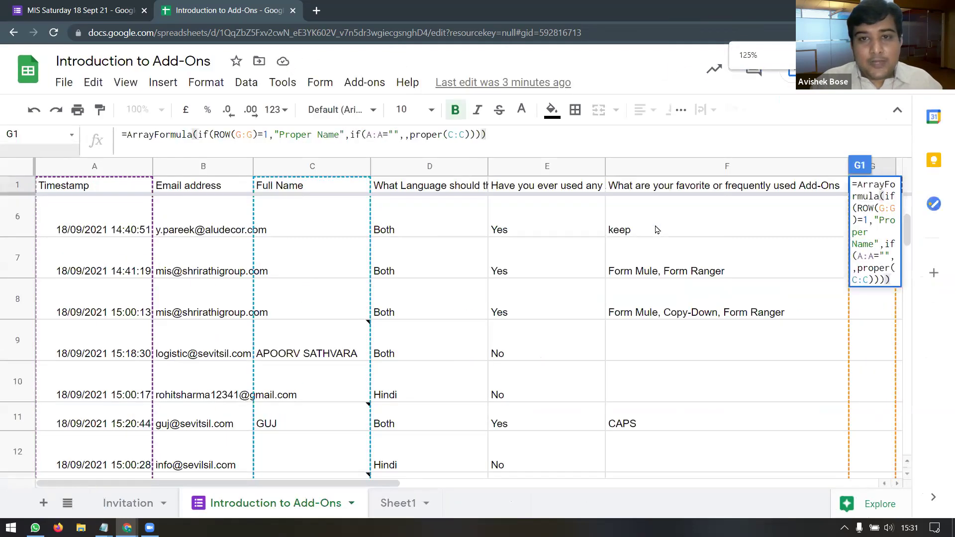
scroll(656, 229, down, 4)
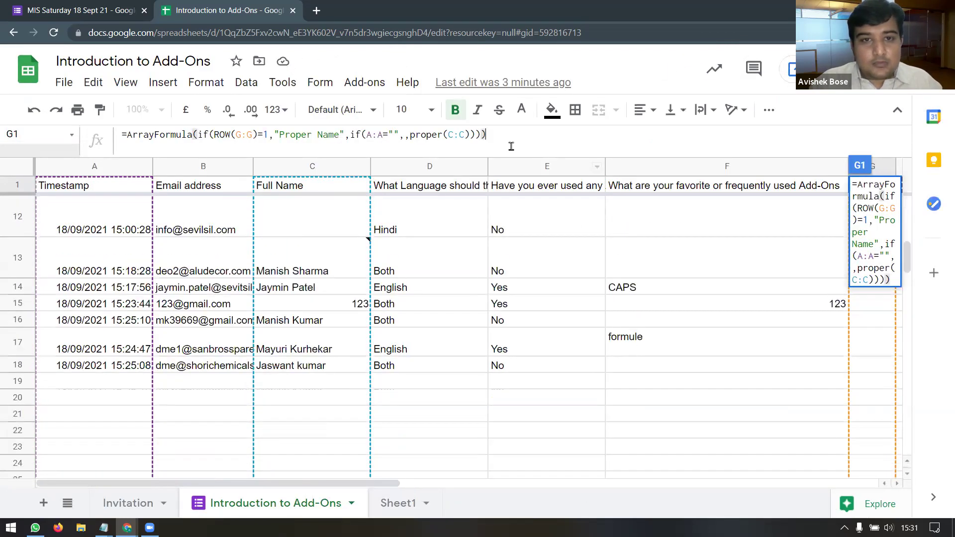
Step: Commit the Proper Name formula and compare converted names with their all-caps Full Name entries
key(Return)
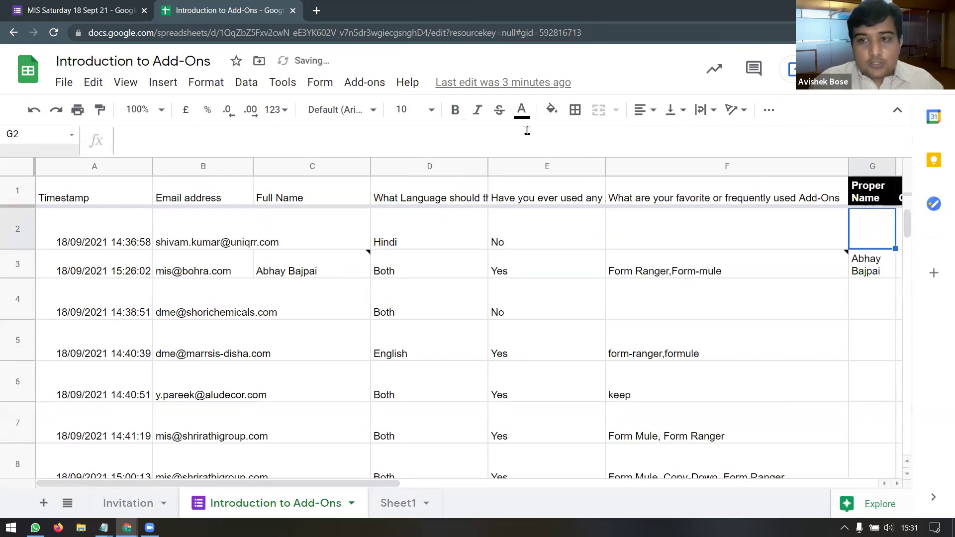
key(Right)
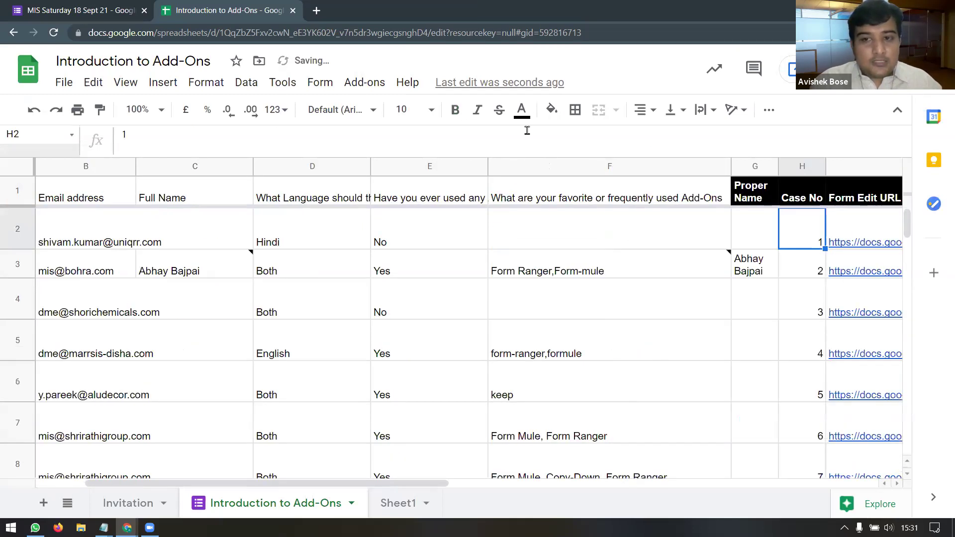
key(Left)
key(Down)
key(Down)
key(Down)
key(Down)
key(Down)
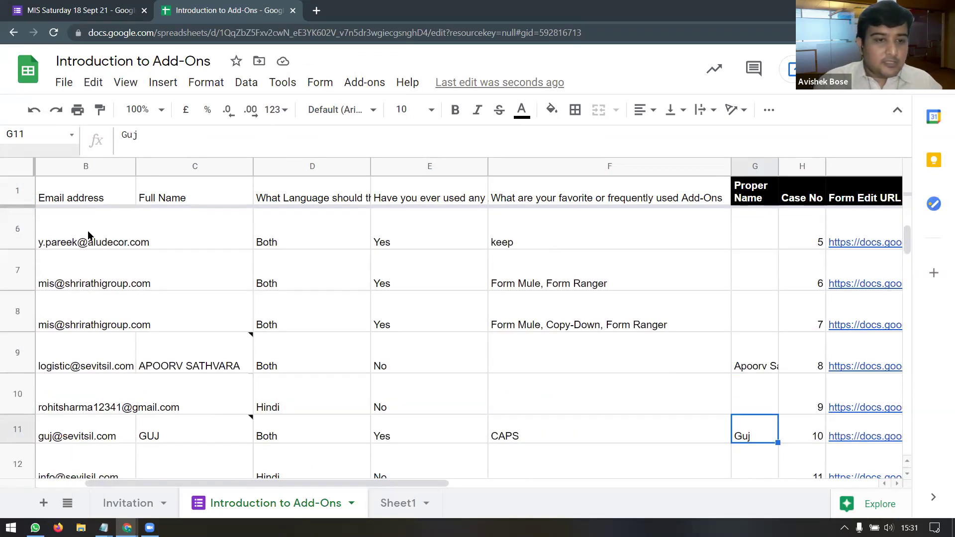
click(215, 366)
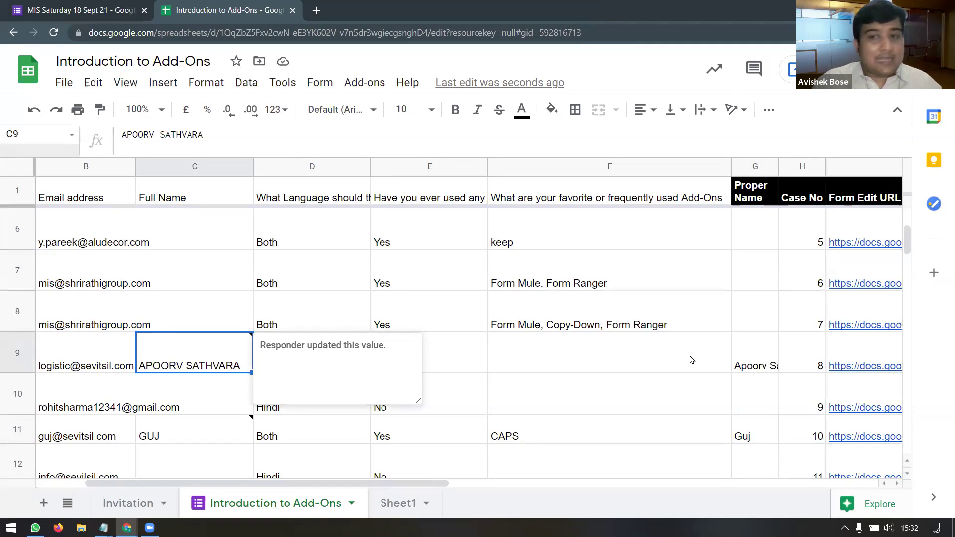
click(759, 367)
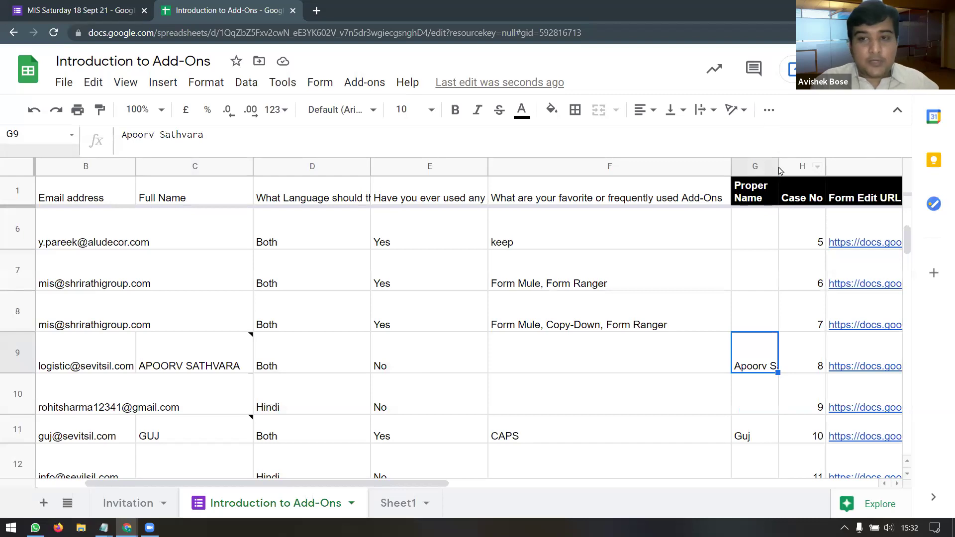
Step: Auto-fit column G's width to its longest proper-cased name
drag(782, 165, 791, 165)
right_click(808, 165)
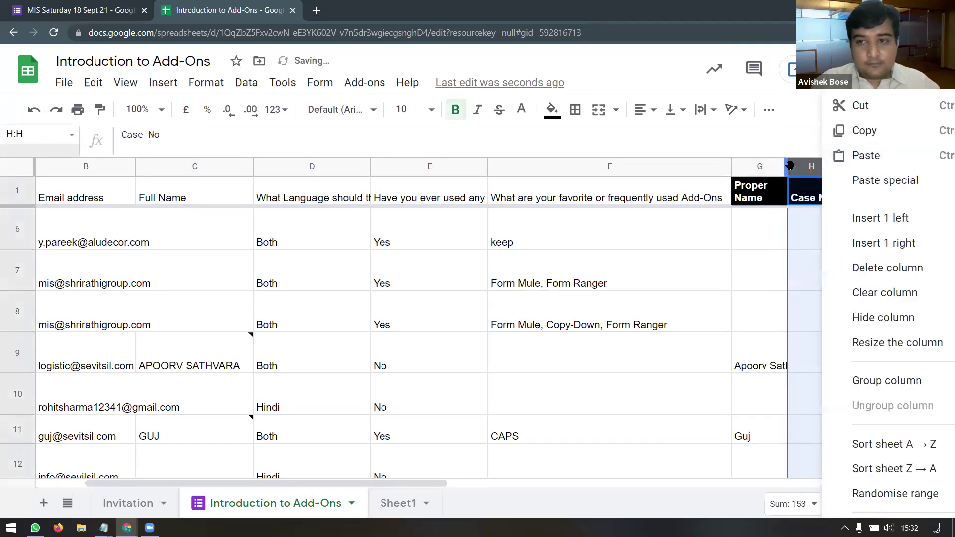
click(766, 172)
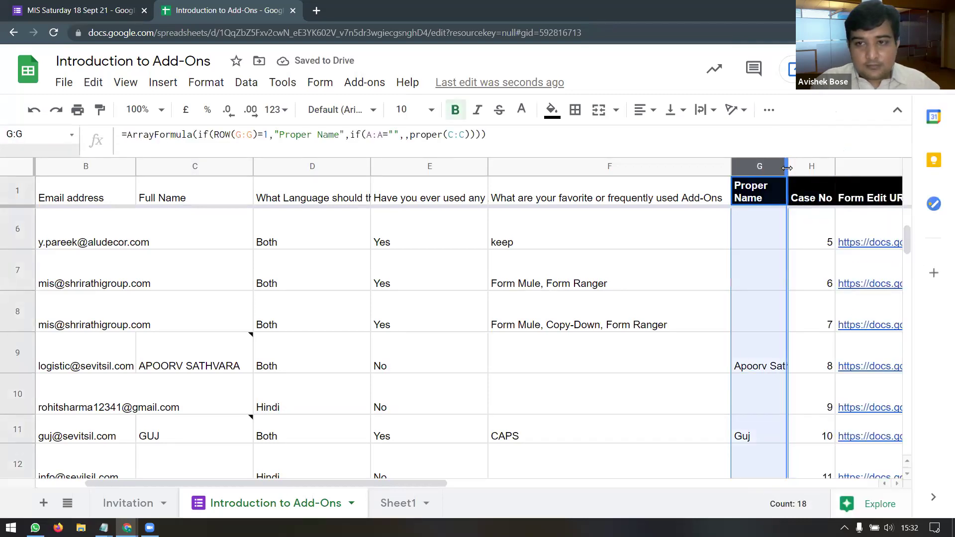
double_click(787, 168)
scroll(771, 278, down, 3)
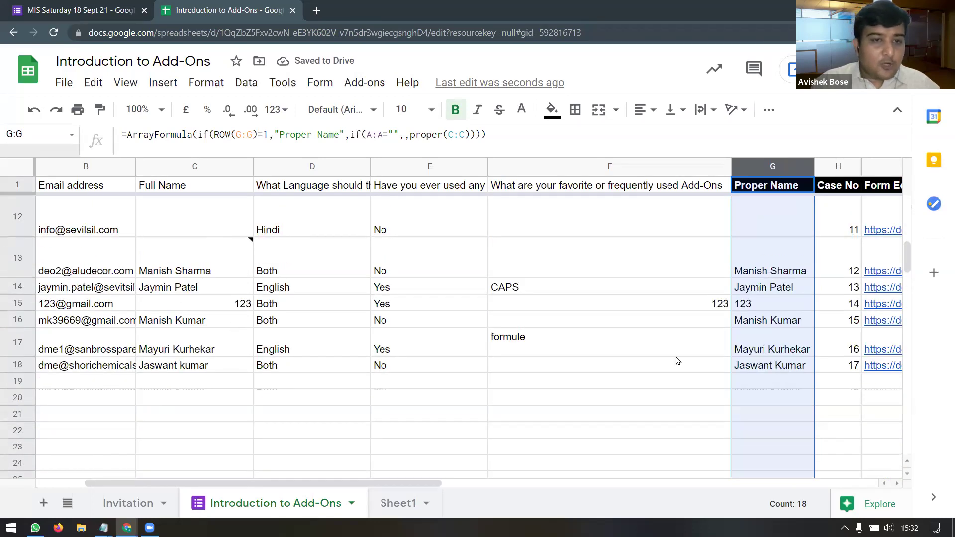
scroll(804, 368, up, 5)
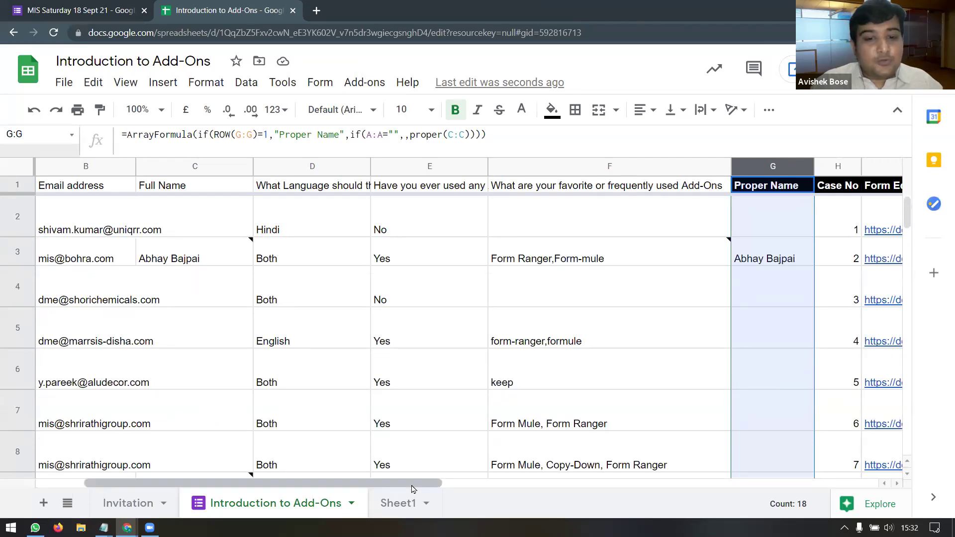
scroll(617, 485, right, 3)
scroll(616, 485, right, 3)
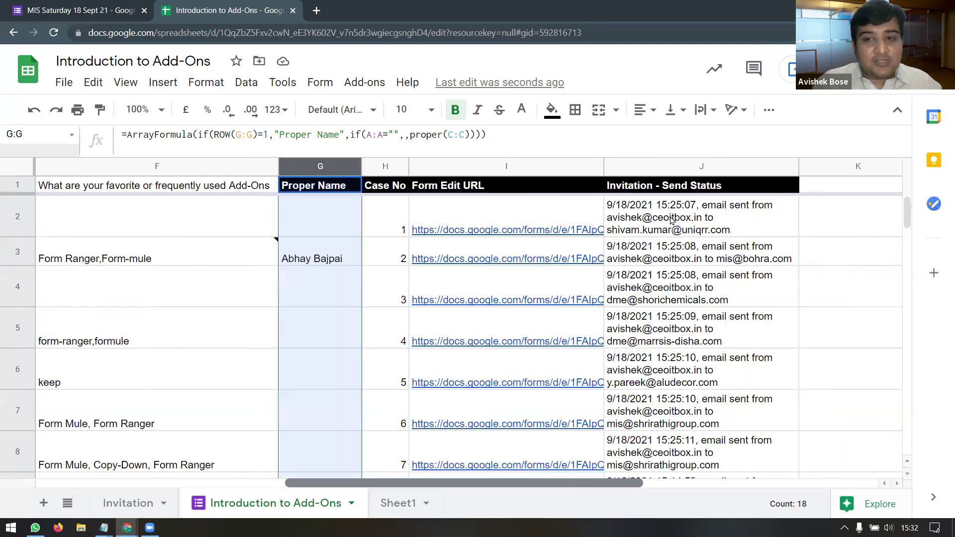
Step: Review the edit links and the empty first Full Name and Proper Name, then open the Invitation sheet
drag(679, 217, 680, 385)
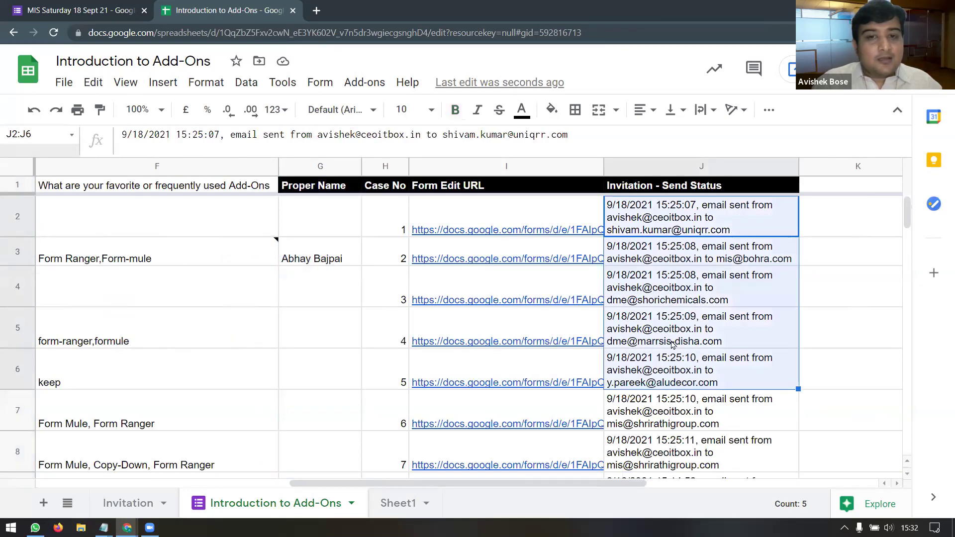
click(480, 219)
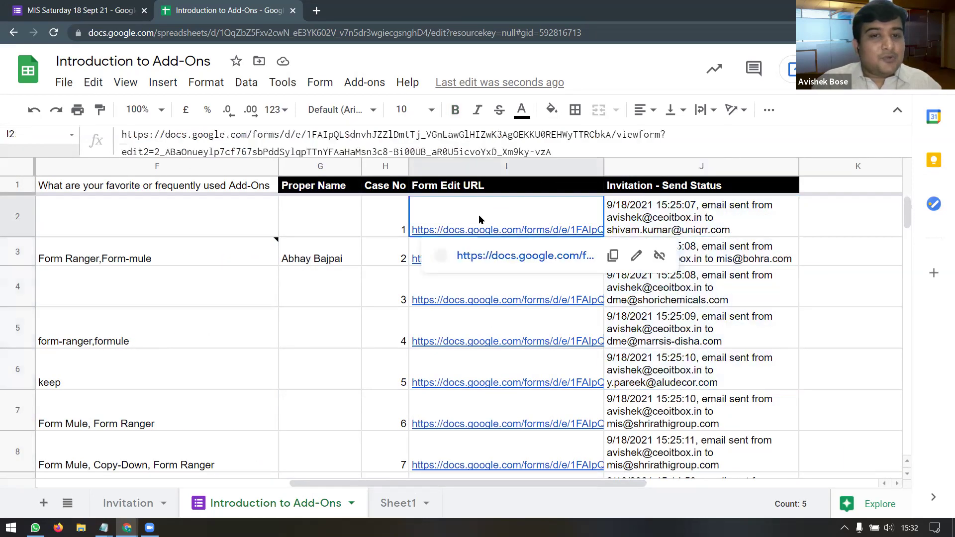
click(415, 262)
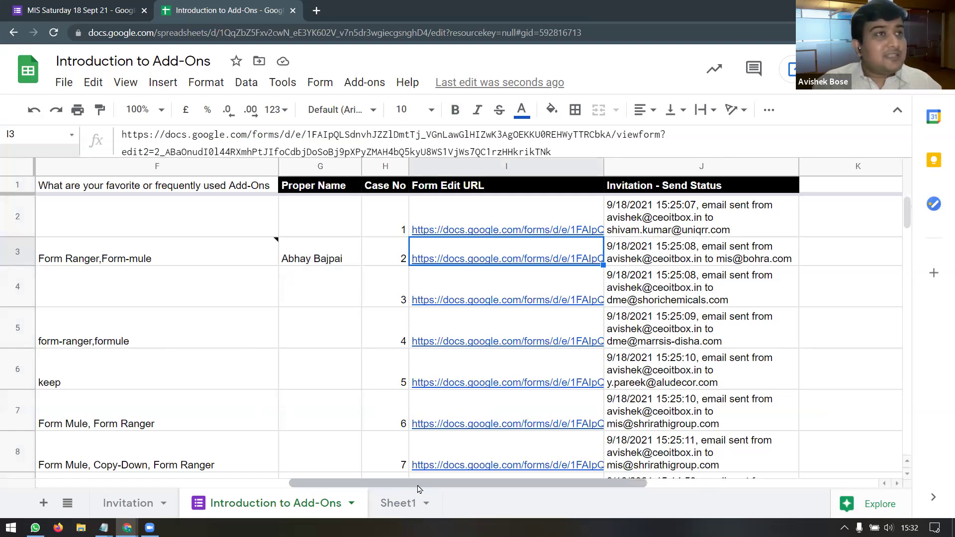
drag(418, 486, 203, 485)
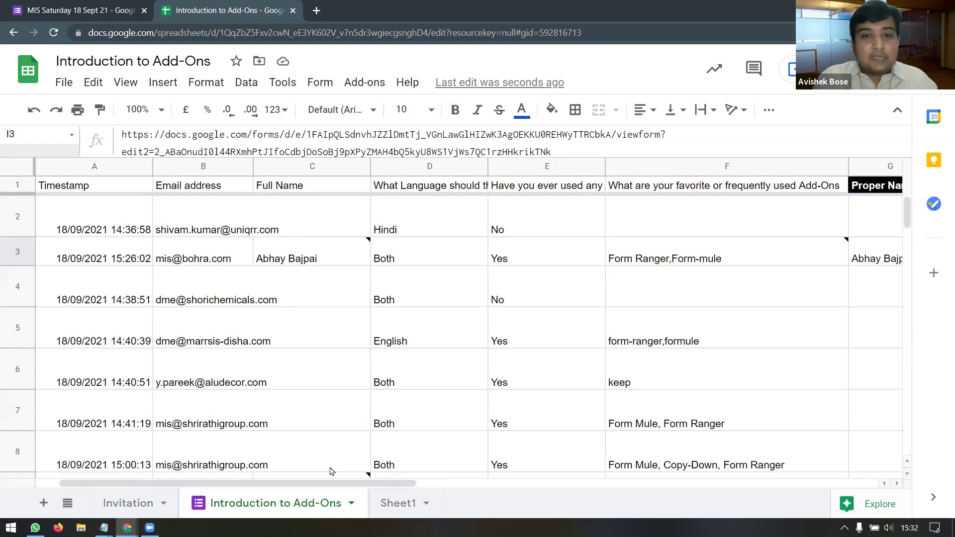
click(319, 218)
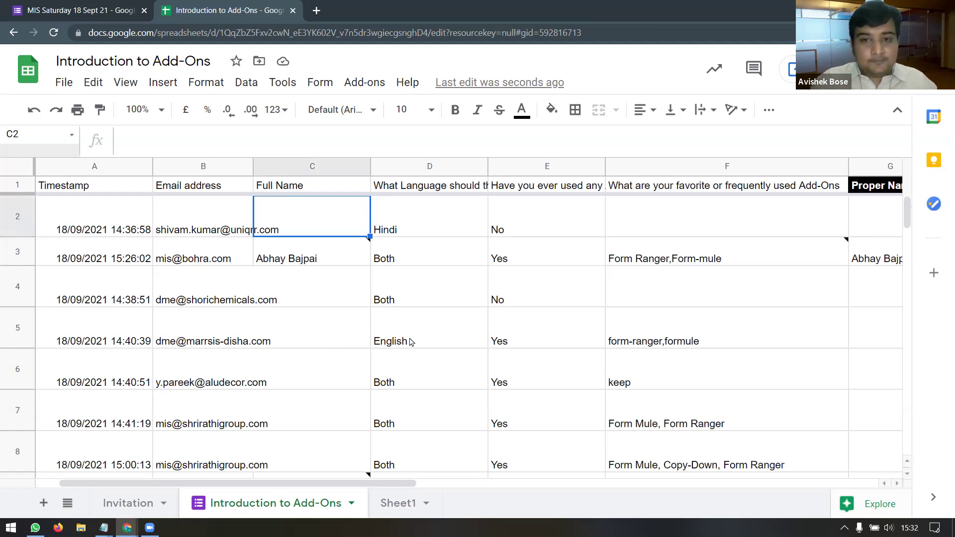
drag(309, 488, 462, 486)
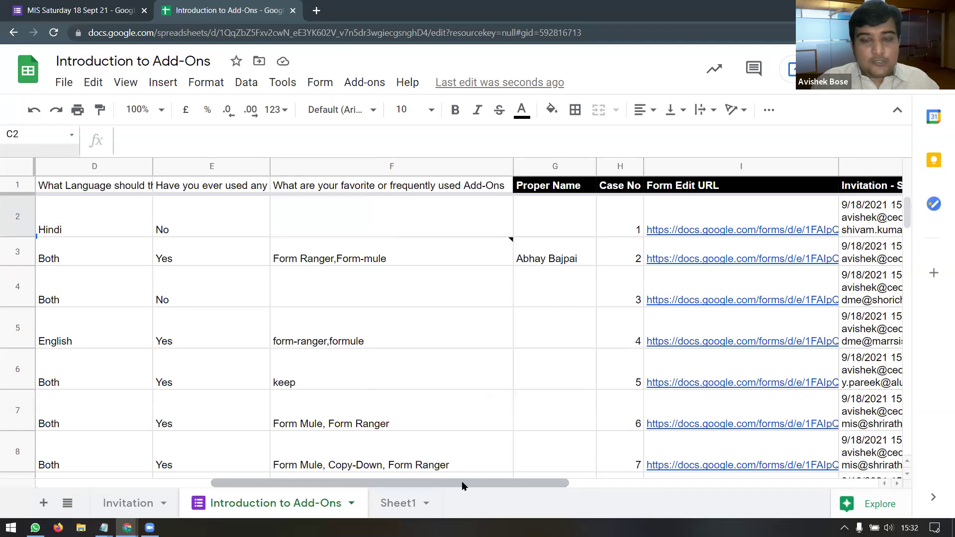
click(538, 214)
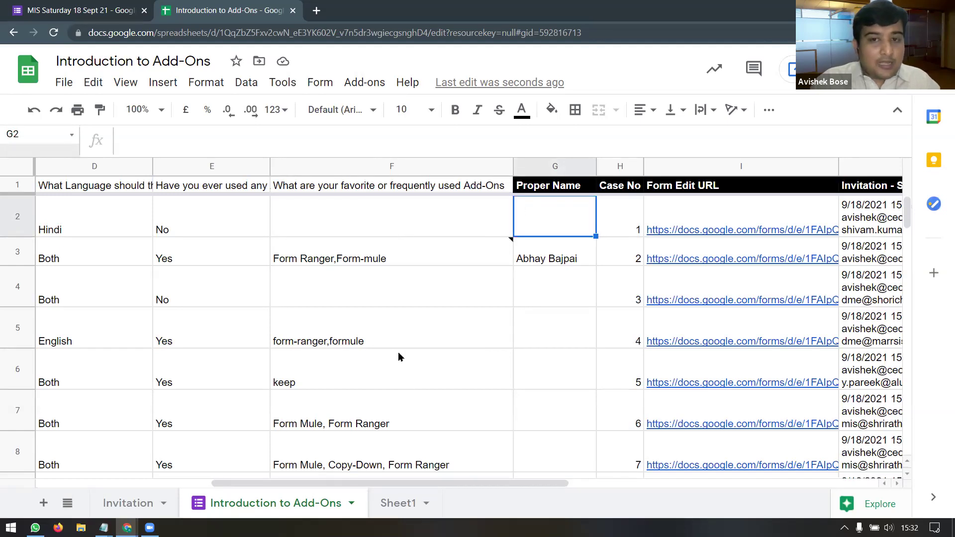
click(141, 503)
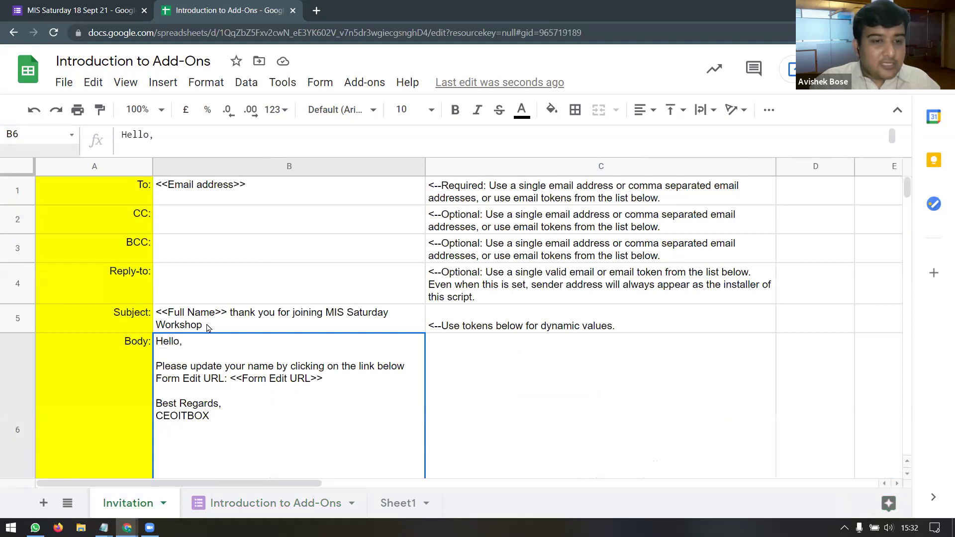
Step: Compare the B5 subject line with the Proper Name formula in G1 on the responses sheet
click(193, 315)
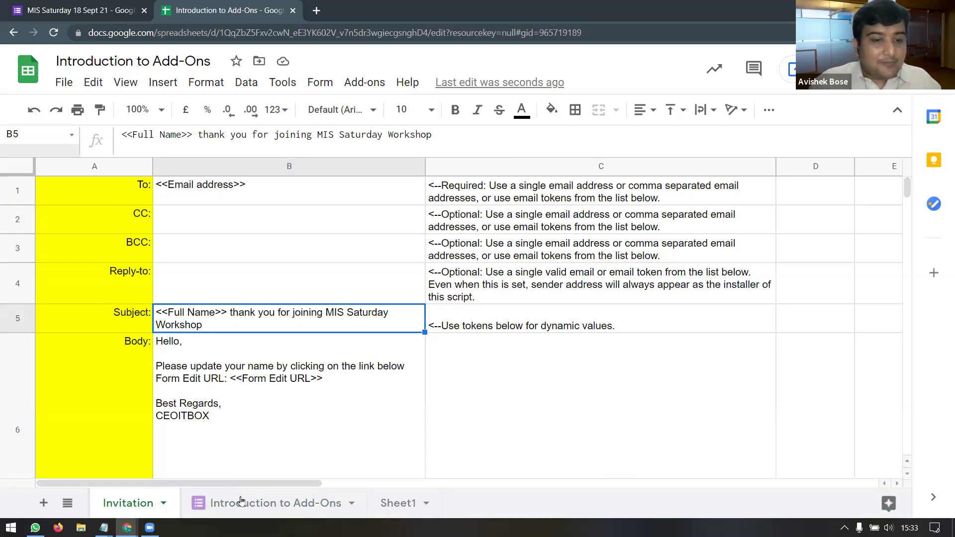
click(263, 505)
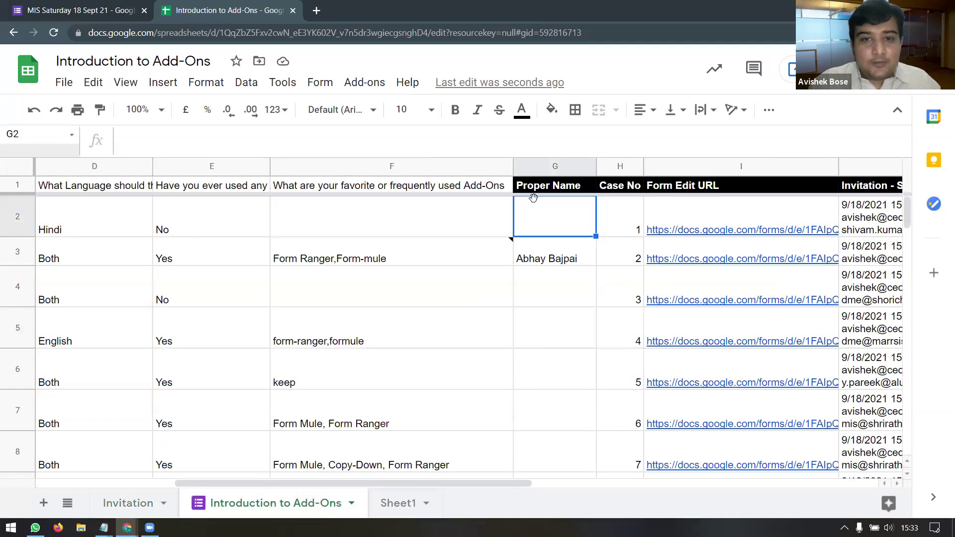
click(533, 197)
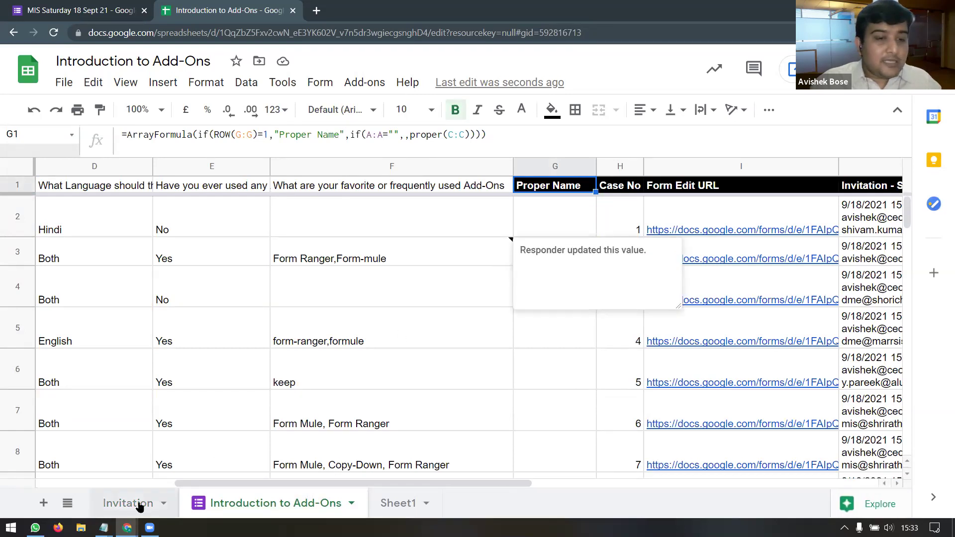
click(130, 503)
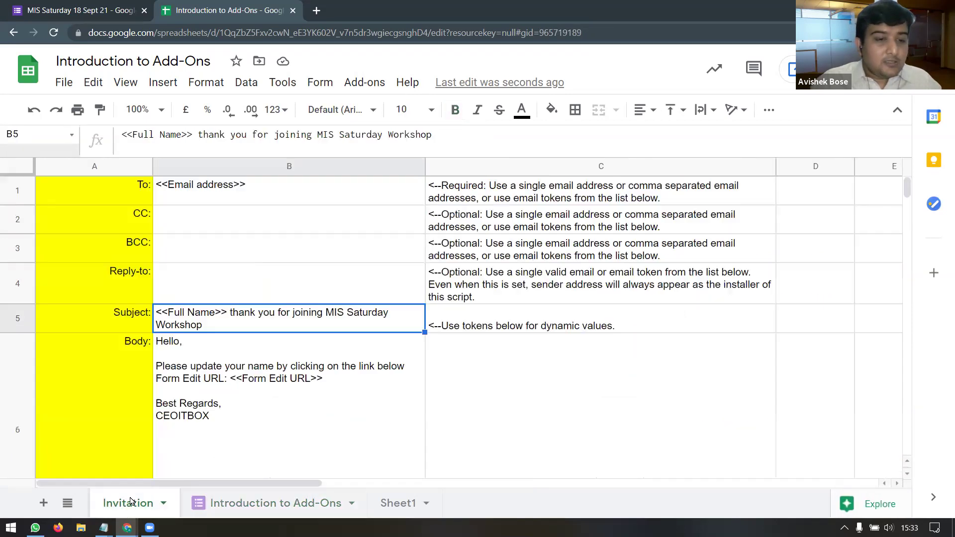
Step: Change the B5 subject token from <<Full Name>> to <<Proper Name>>
click(154, 133)
drag(143, 134, 132, 134)
key(BackSpace)
key(Delete)
key(Delete)
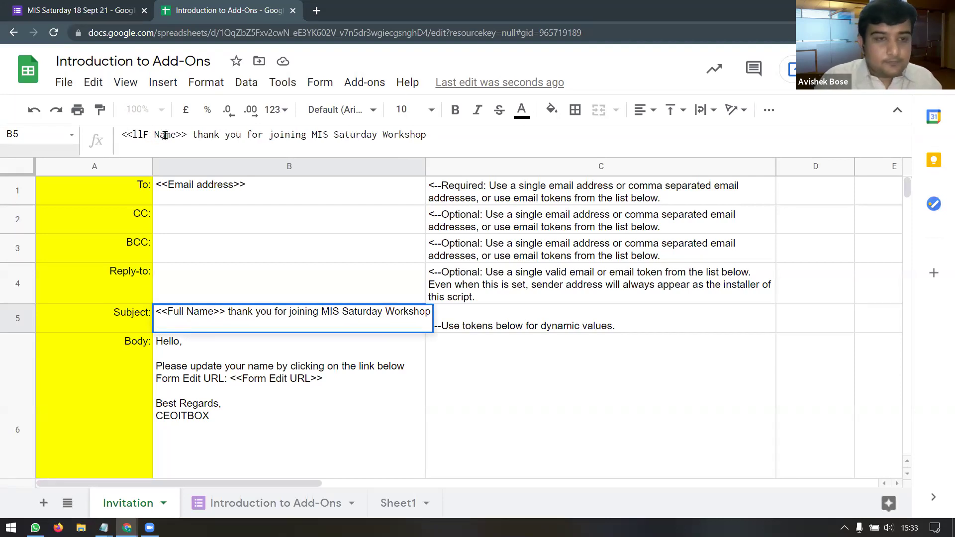
text(Proper)
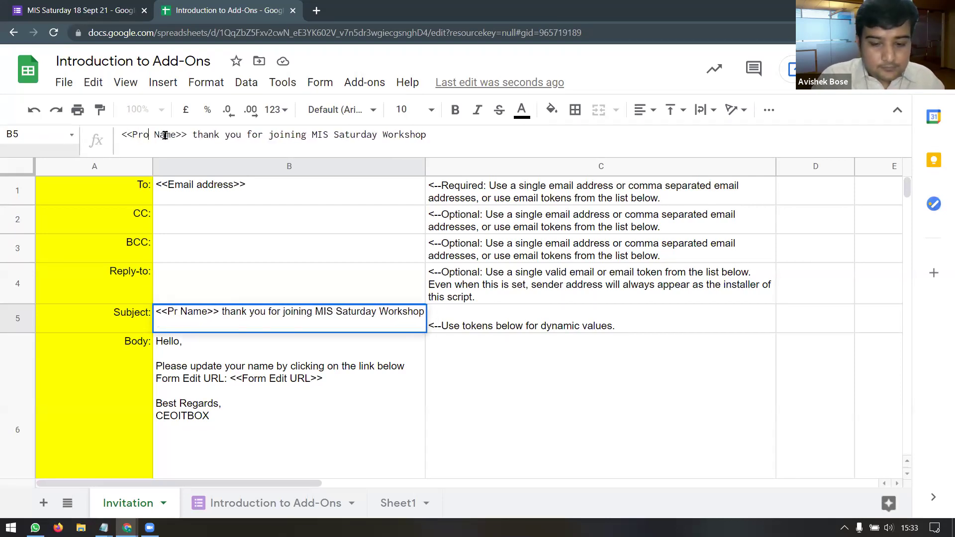
click(231, 355)
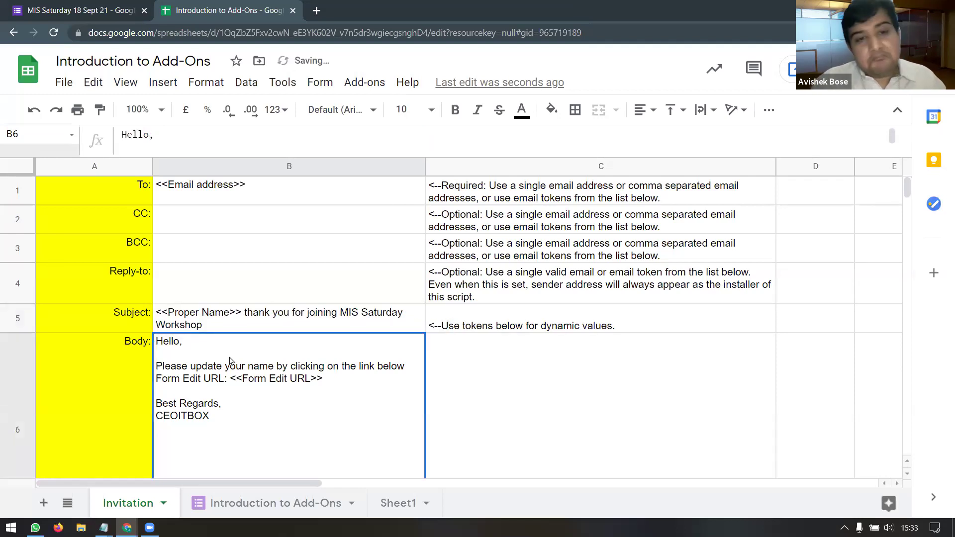
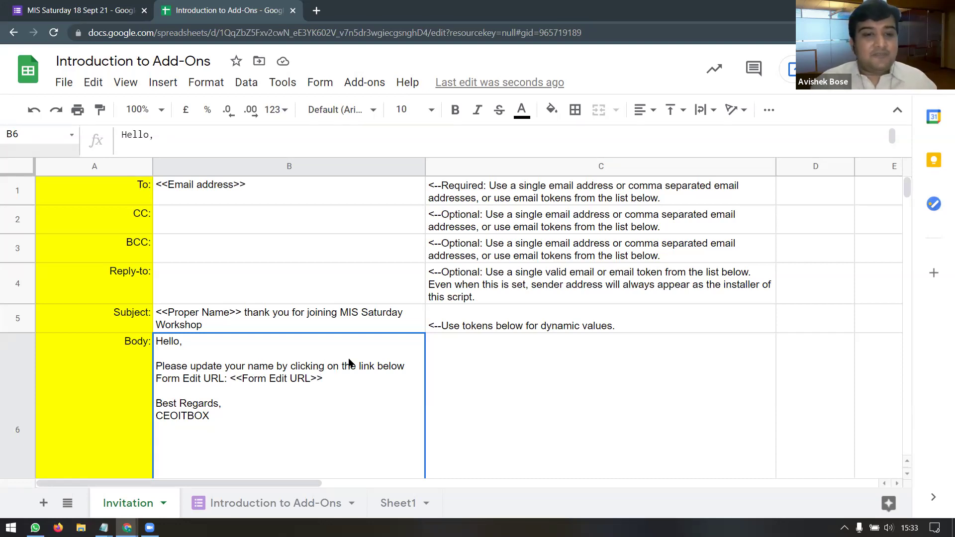
Step: Copy the <<Proper Name>> tag from the subject in B5 and paste it after 'Hello' in B6
scroll(349, 363, down, 1)
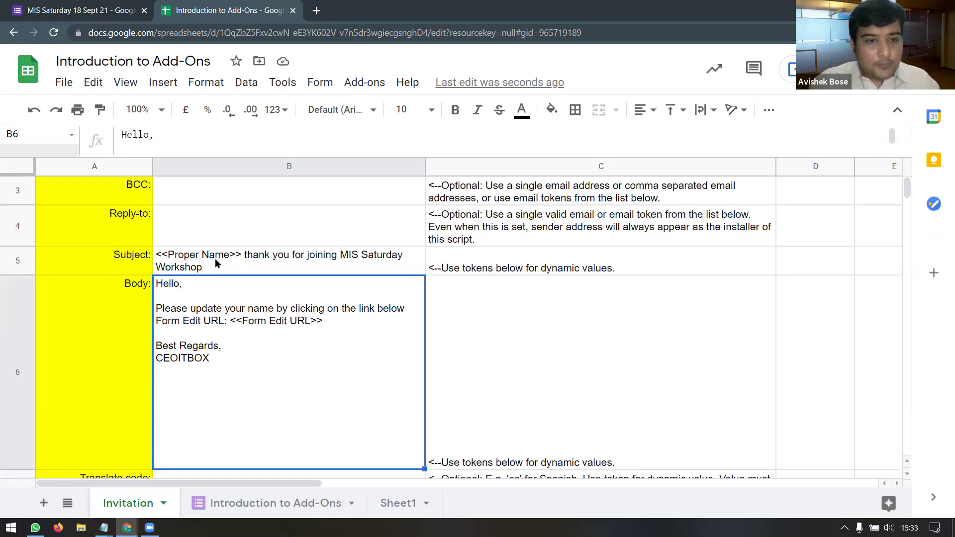
double_click(240, 254)
drag(240, 254, 155, 254)
key(ctrl+c)
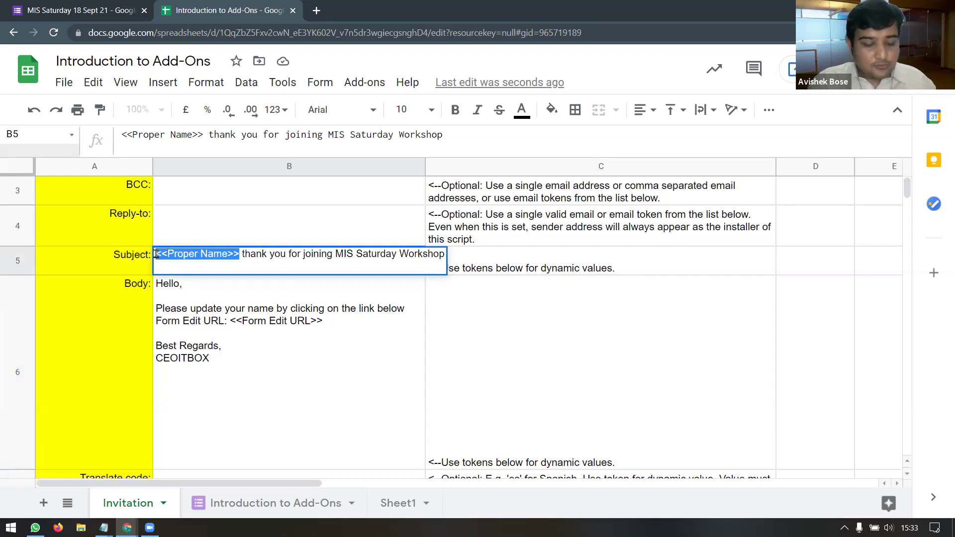
click(180, 284)
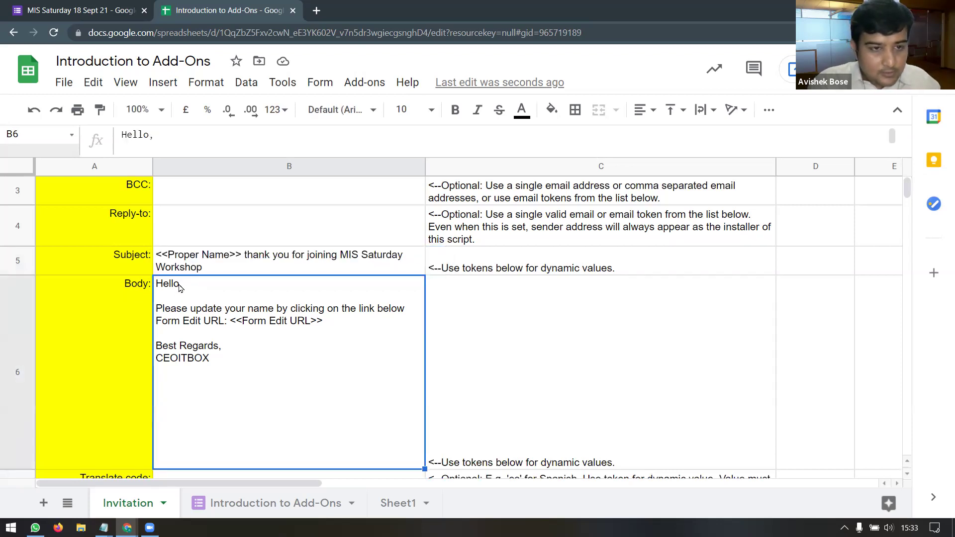
double_click(180, 284)
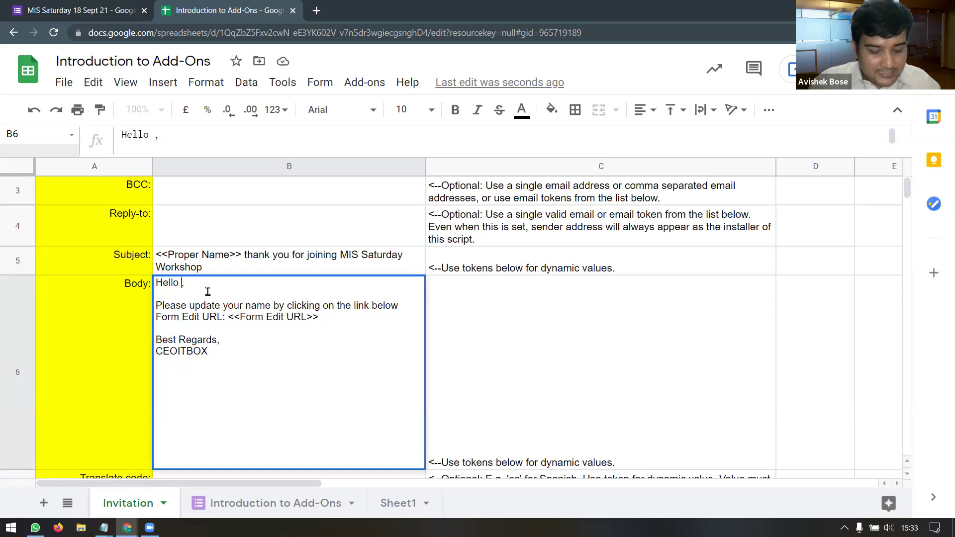
key(ctrl+v)
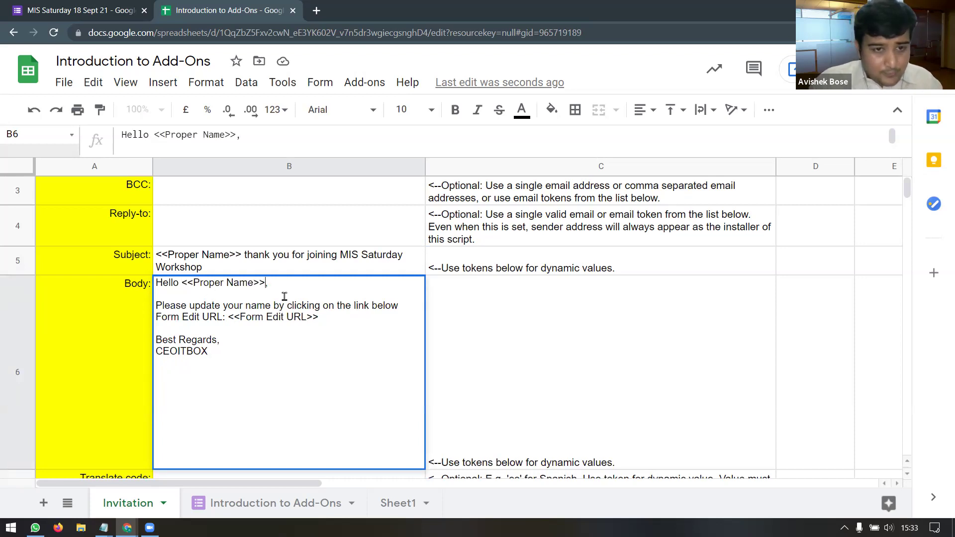
Step: Replace the update-link lines with 'Welcome to the MIS Saturday Workshop on 18th Sept 2021.'
drag(157, 305, 344, 324)
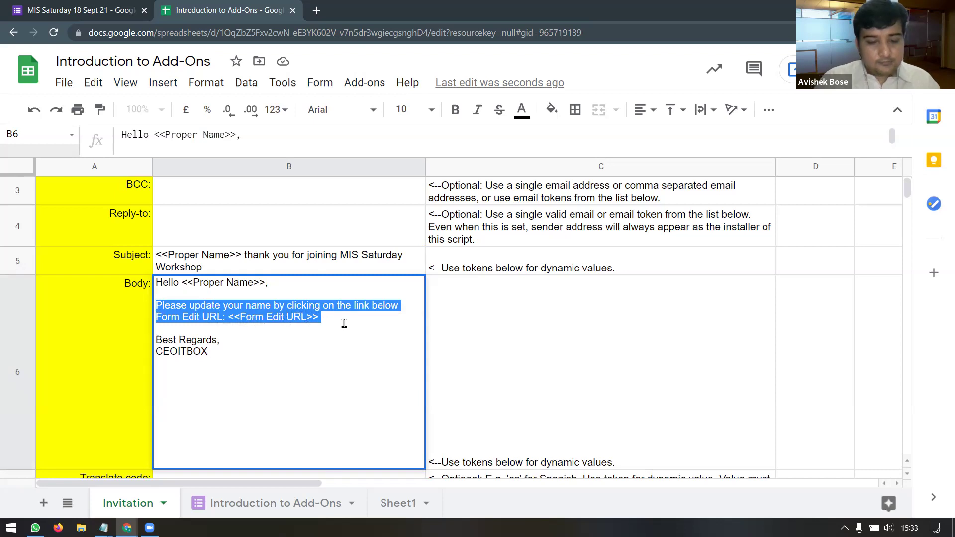
text(Thank you)
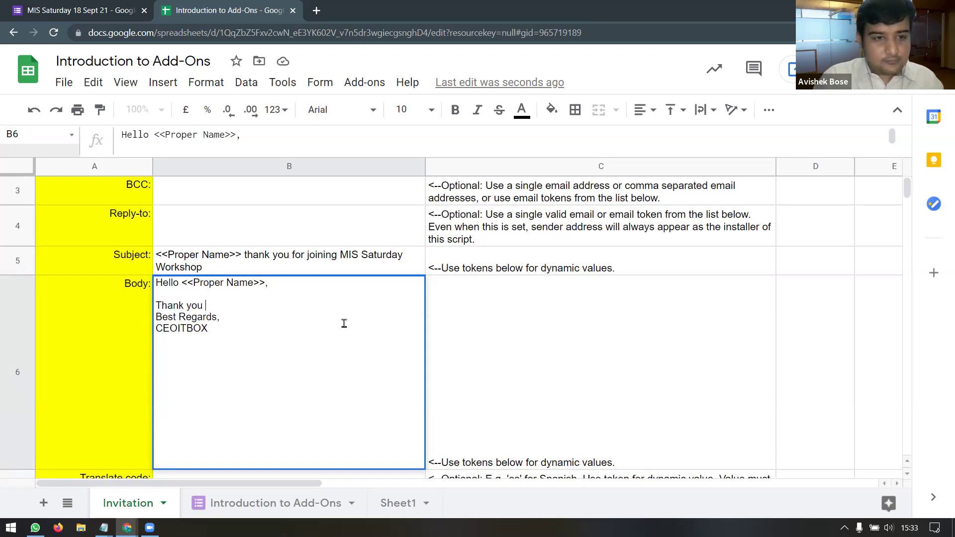
key(BackSpace)
key(BackSpace)
key(BackSpace)
key(BackSpace)
key(BackSpace)
text(Welcome to the MIS Saturday Workshop on)
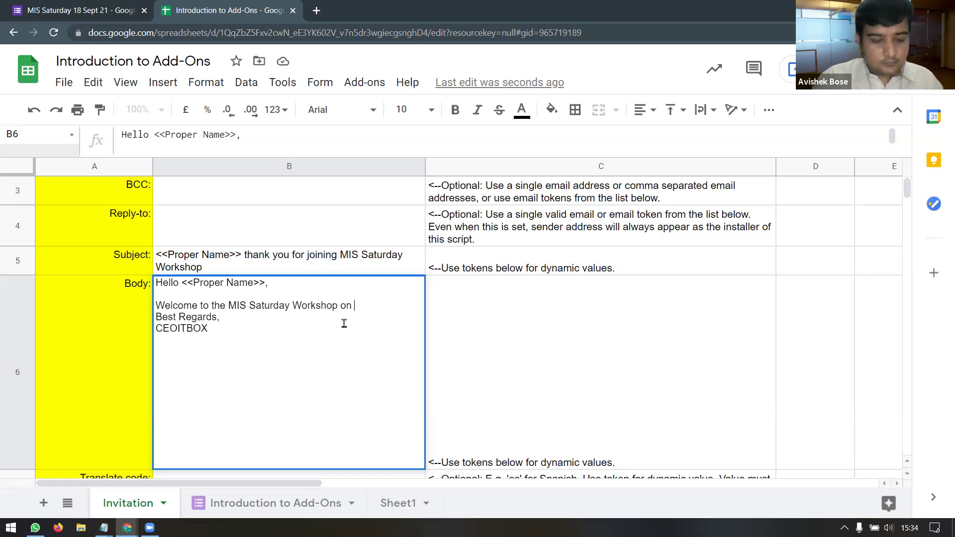
text( 18th)
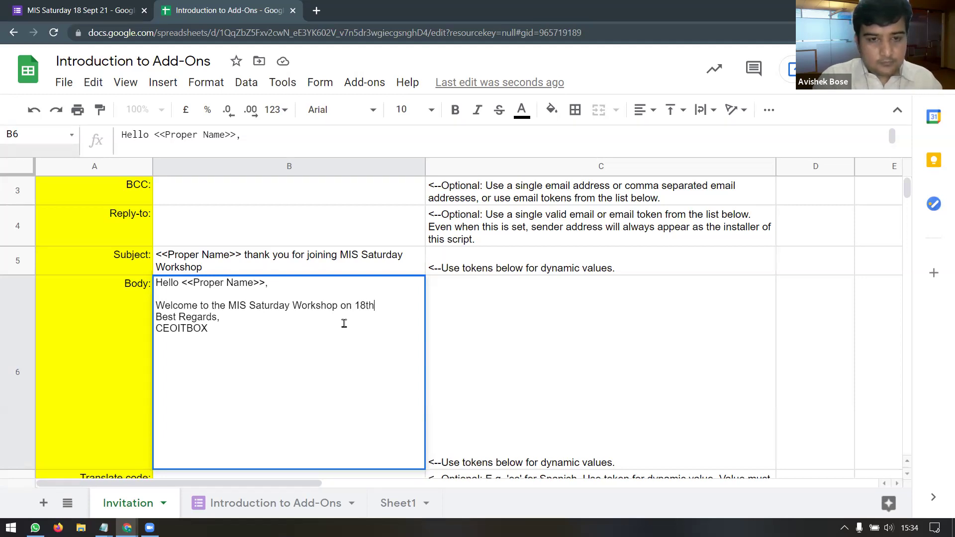
text( Sept 2021)
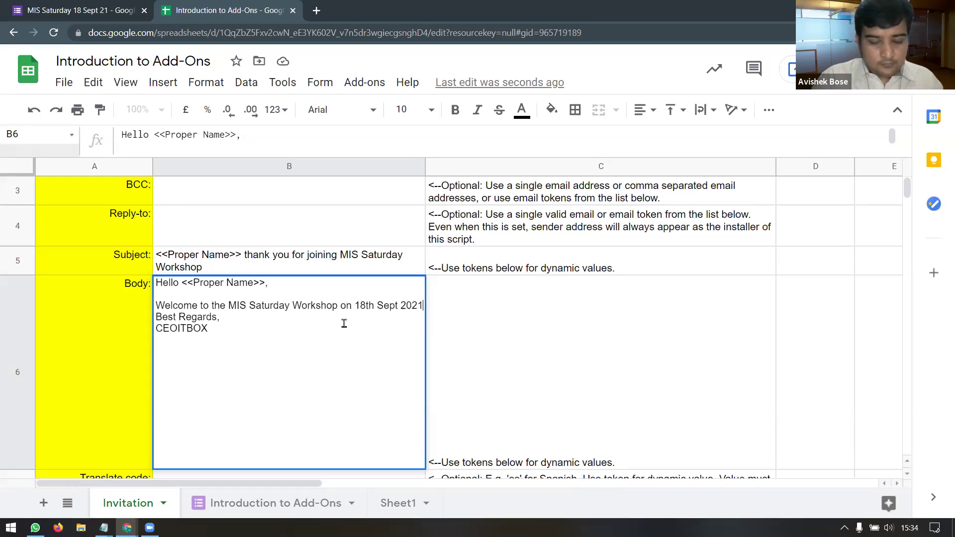
text(.)
key(Return)
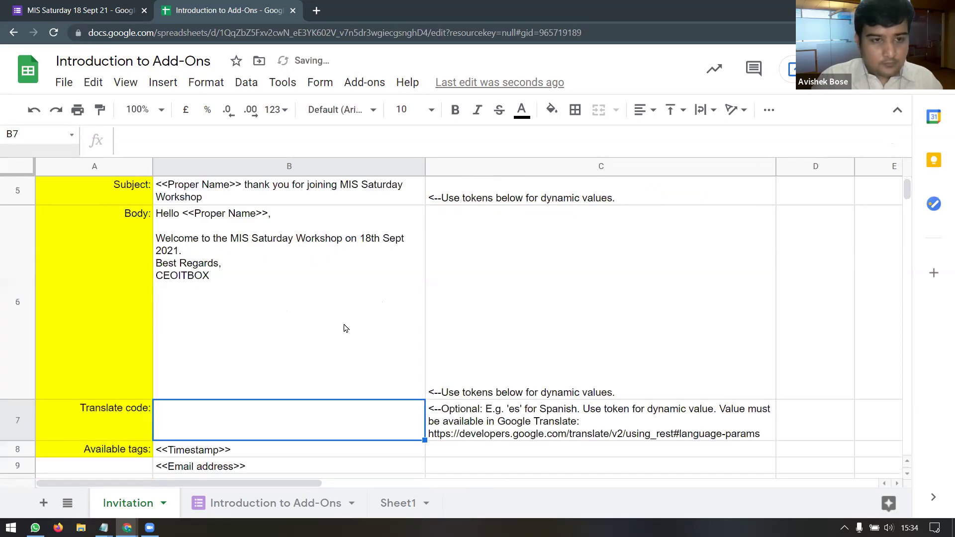
Step: Insert blank lines after '2021.' in the invitation body using Alt+Enter, then commit
double_click(224, 255)
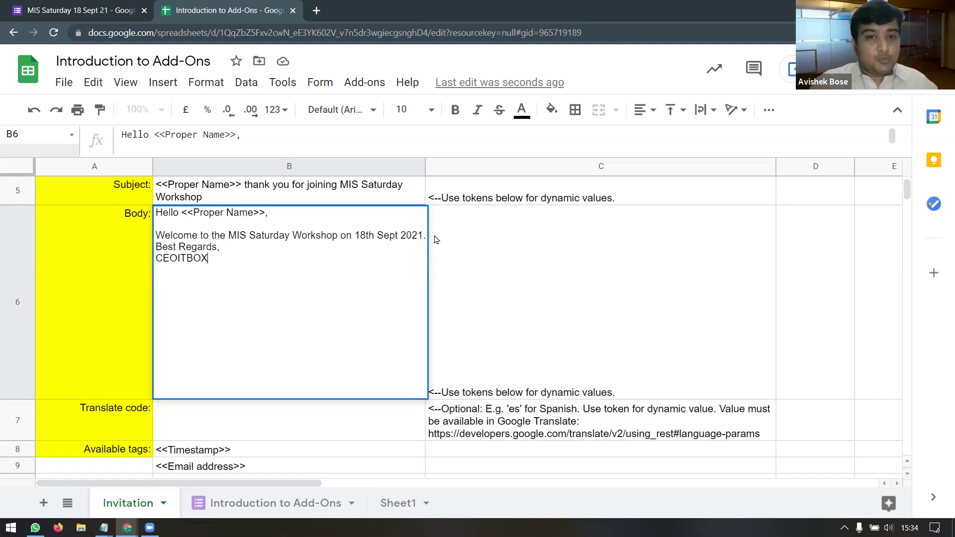
click(424, 236)
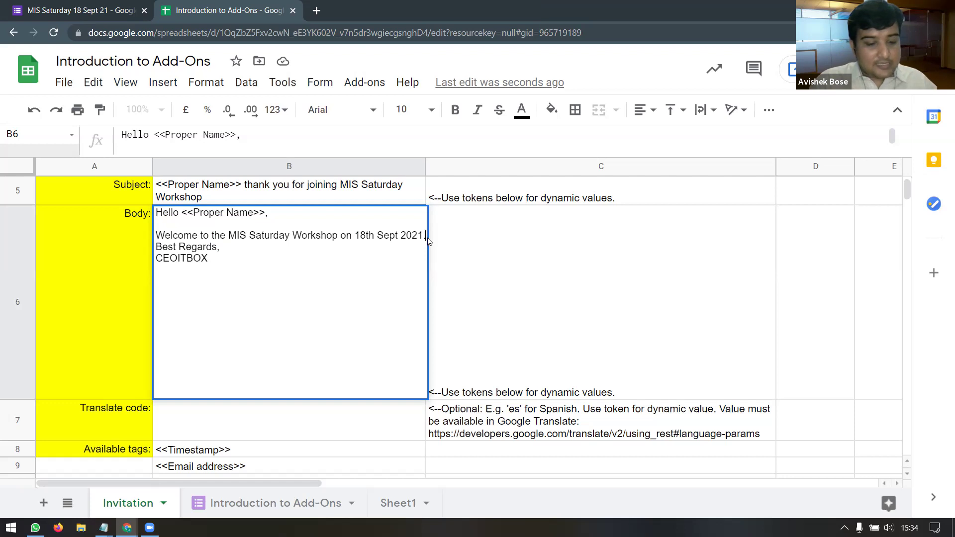
key(alt+Return)
key(alt+Return)
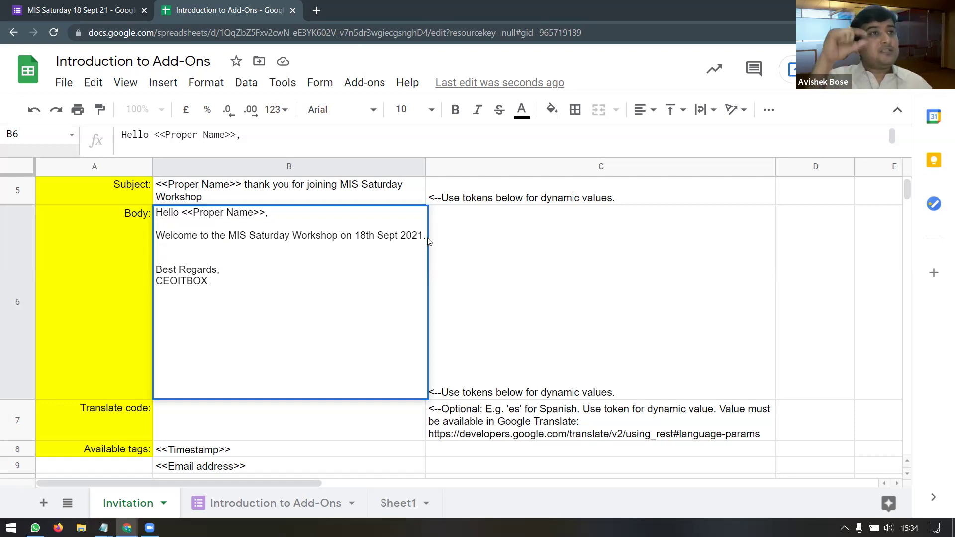
key(Return)
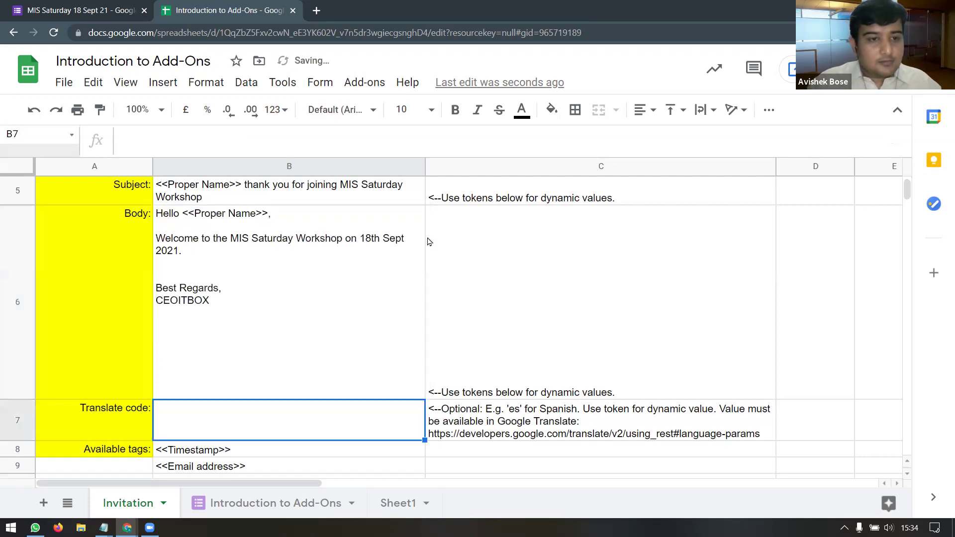
Step: Review the list of available merge tags below the email body
click(358, 273)
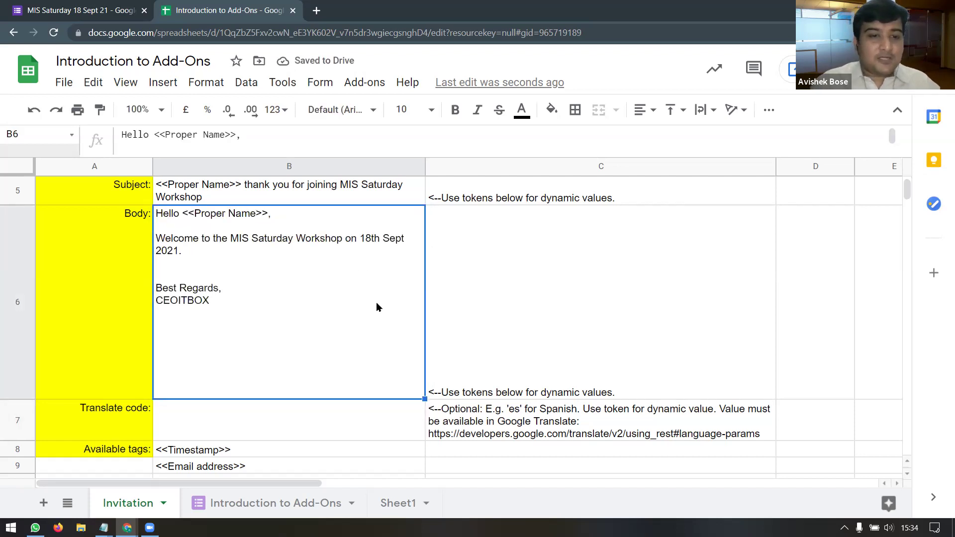
scroll(363, 310, down, 3)
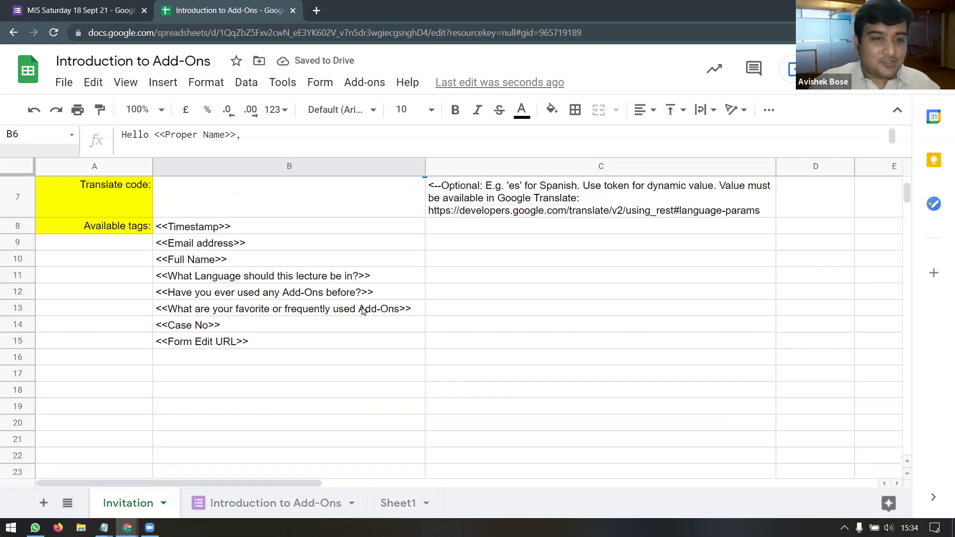
drag(236, 229, 240, 341)
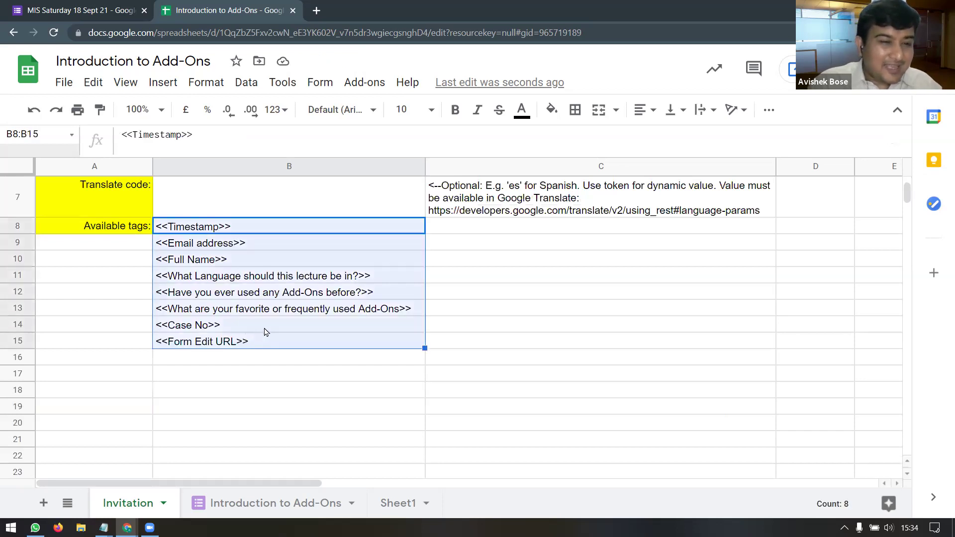
scroll(264, 330, up, 5)
click(252, 377)
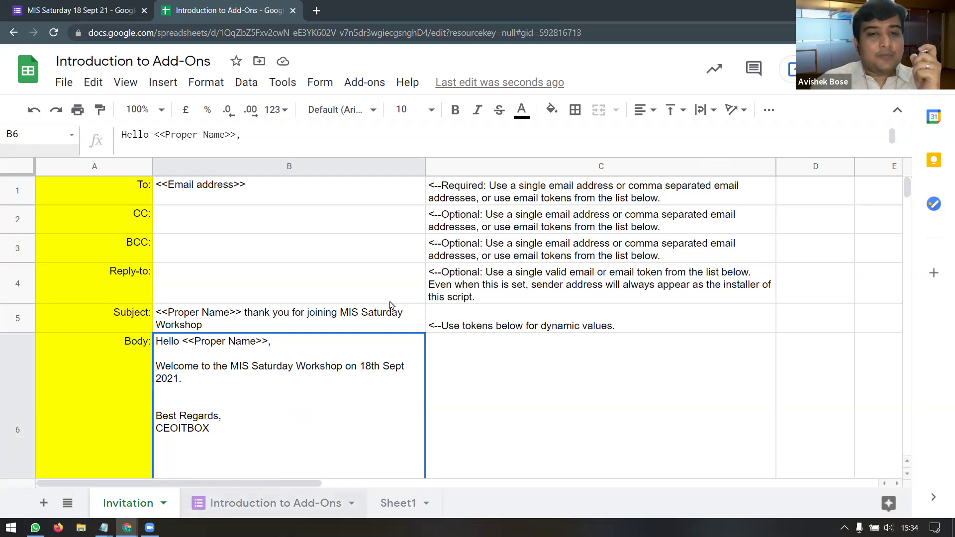
Step: Open formMule's Build / preview templates dialog and show the Invitation template's recipient, subject and body
click(365, 80)
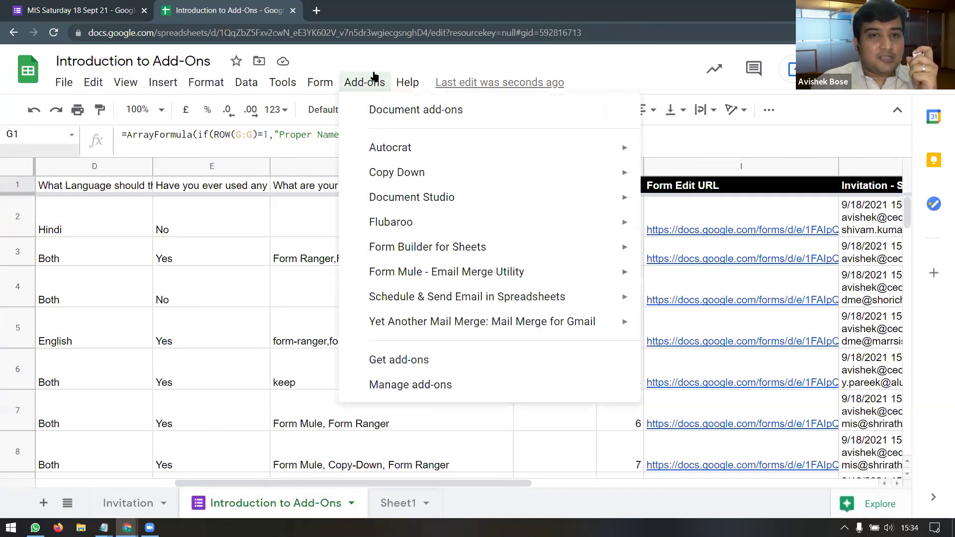
mouse_move(518, 271)
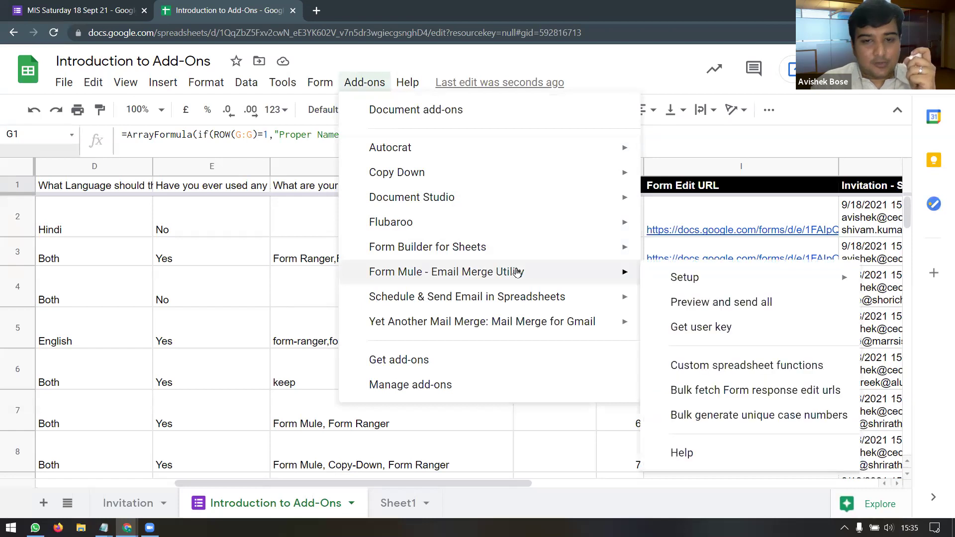
mouse_move(716, 277)
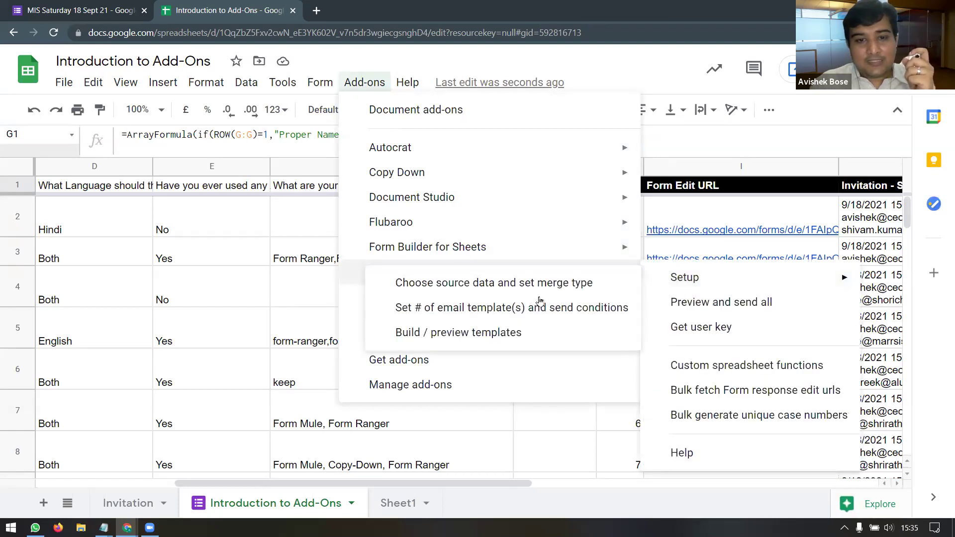
click(516, 339)
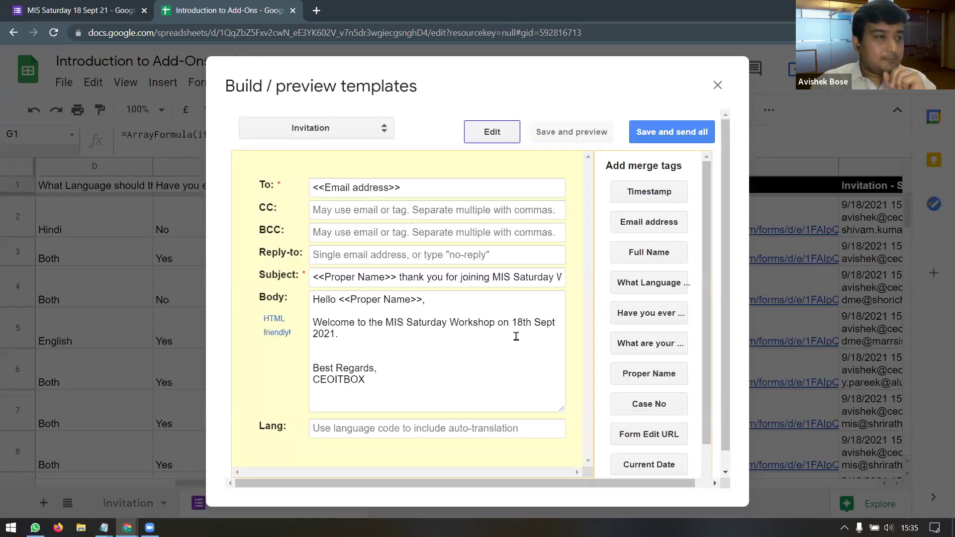
scroll(666, 328, down, 1)
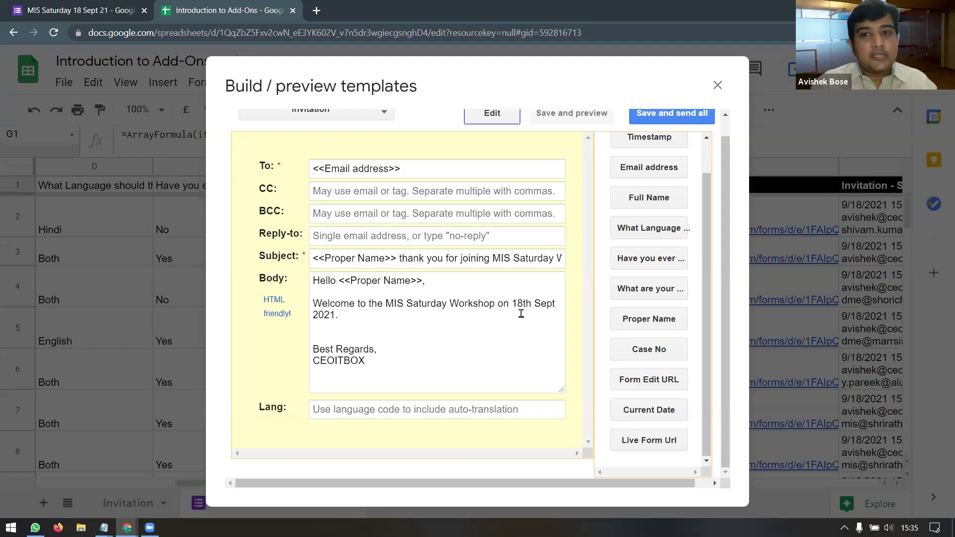
scroll(521, 313, up, 1)
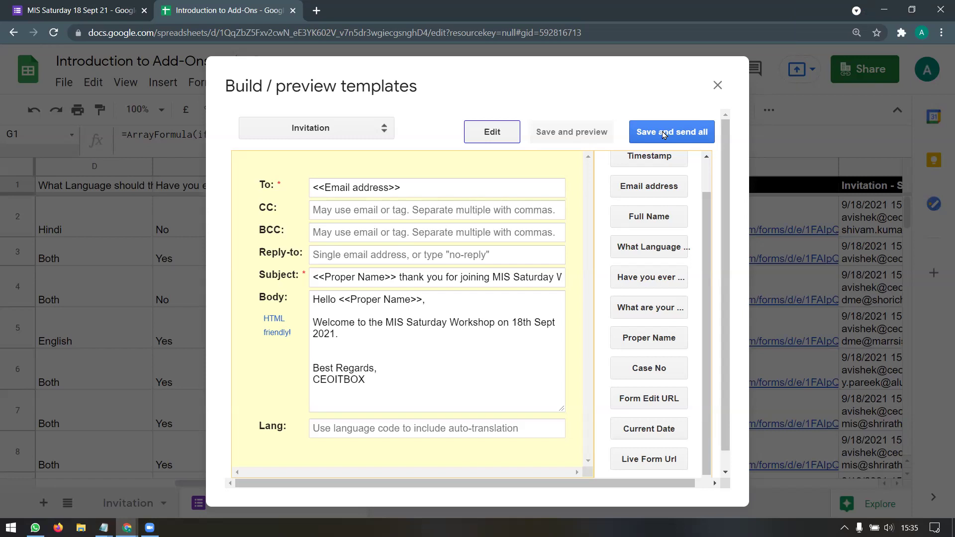
Step: Save the Invitation template, confirm 0 emails would be sent, and close the preview
click(663, 133)
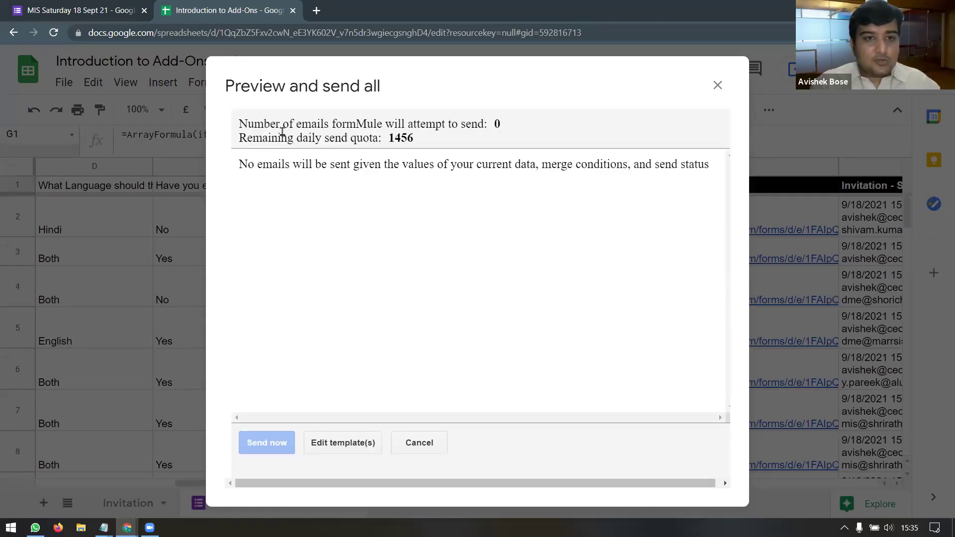
drag(282, 124, 521, 118)
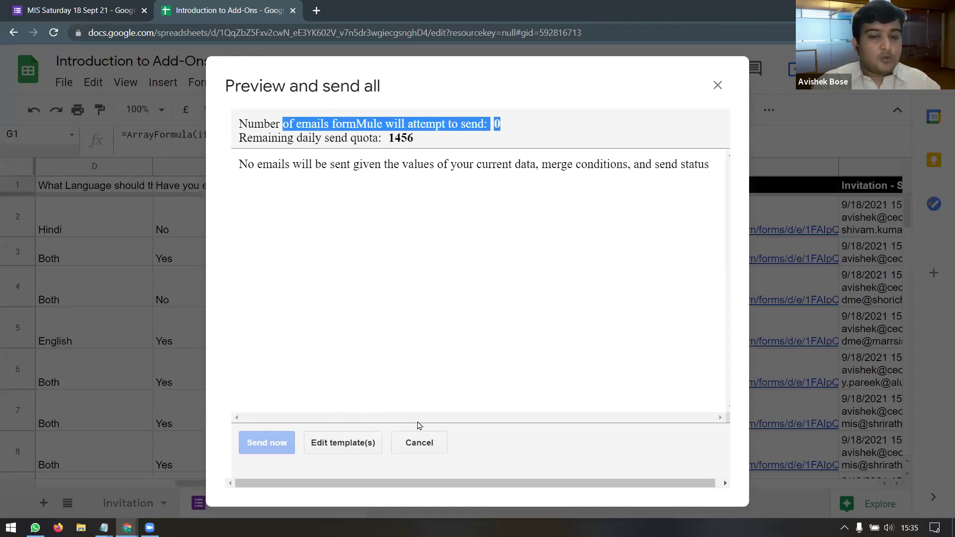
click(718, 85)
drag(437, 483, 666, 486)
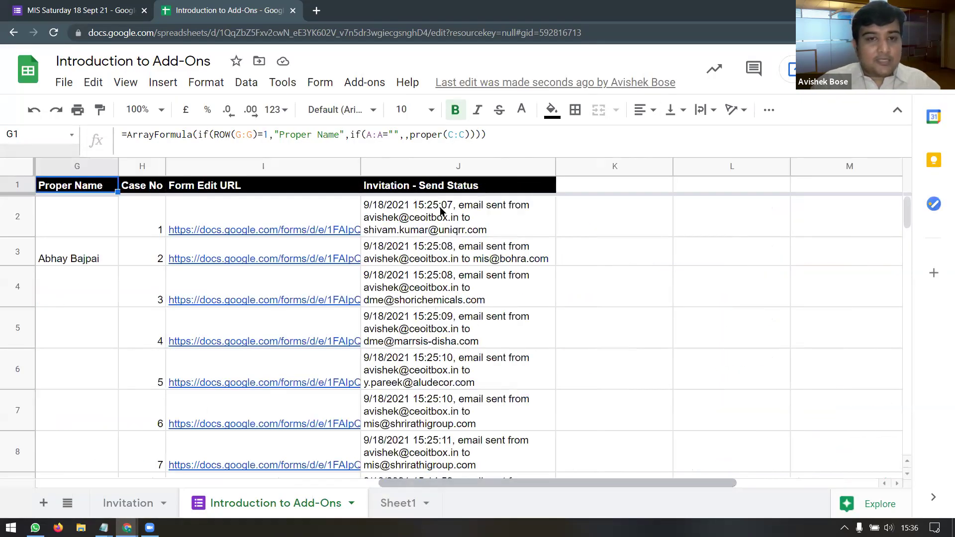
Step: Clear the send-status entries in J2:J18 and review the header row
click(455, 220)
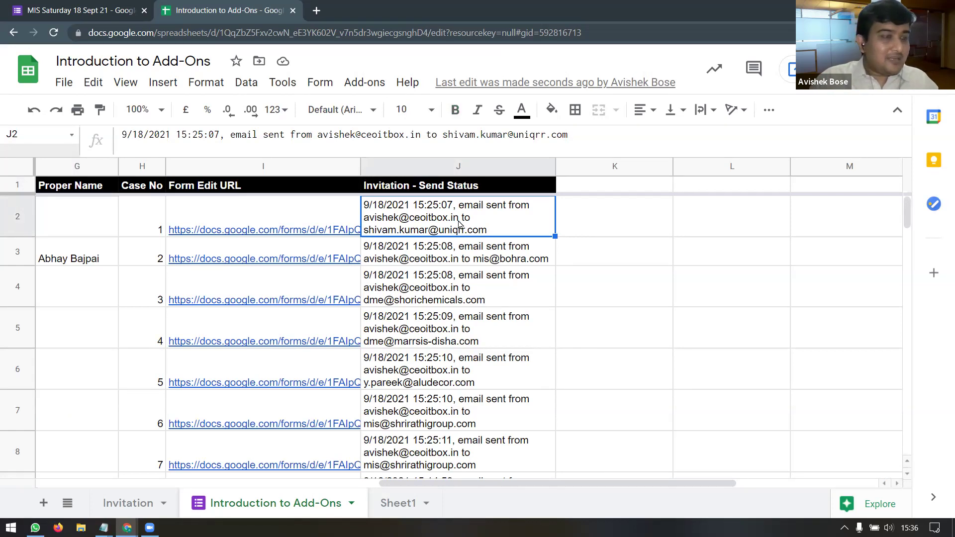
key(ctrl+shift+Down)
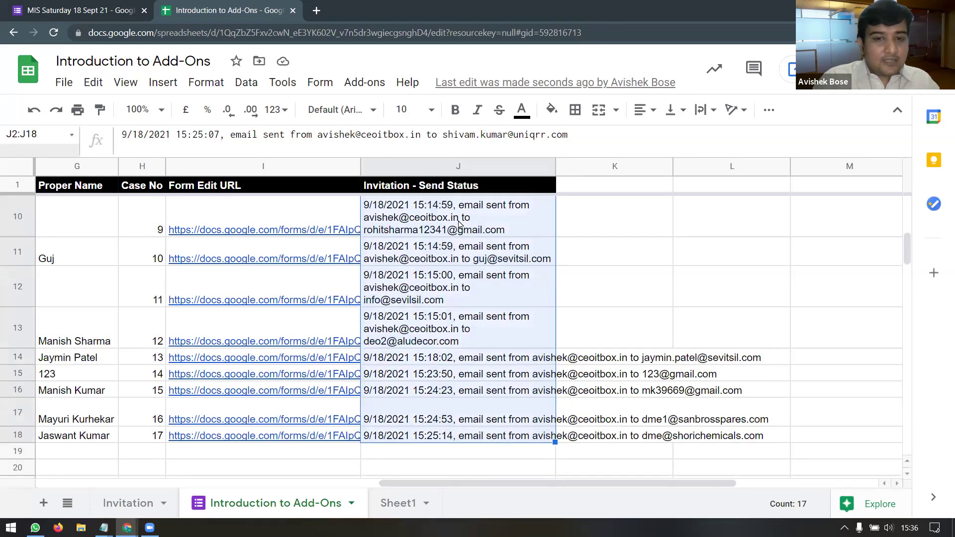
key(Delete)
key(ctrl+Up)
key(Down)
key(Up)
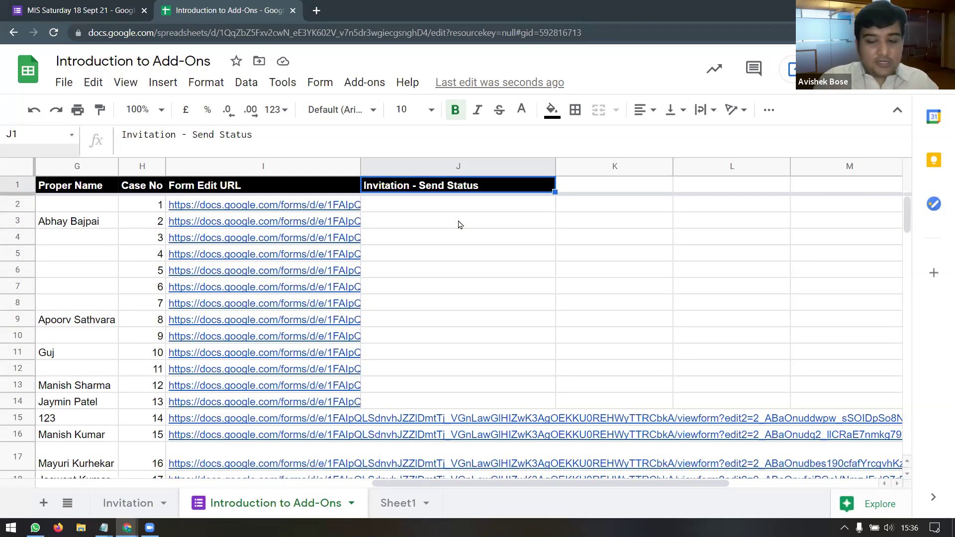
key(Left)
key(Left)
key(Left)
key(Left)
key(Left)
key(Left)
key(Left)
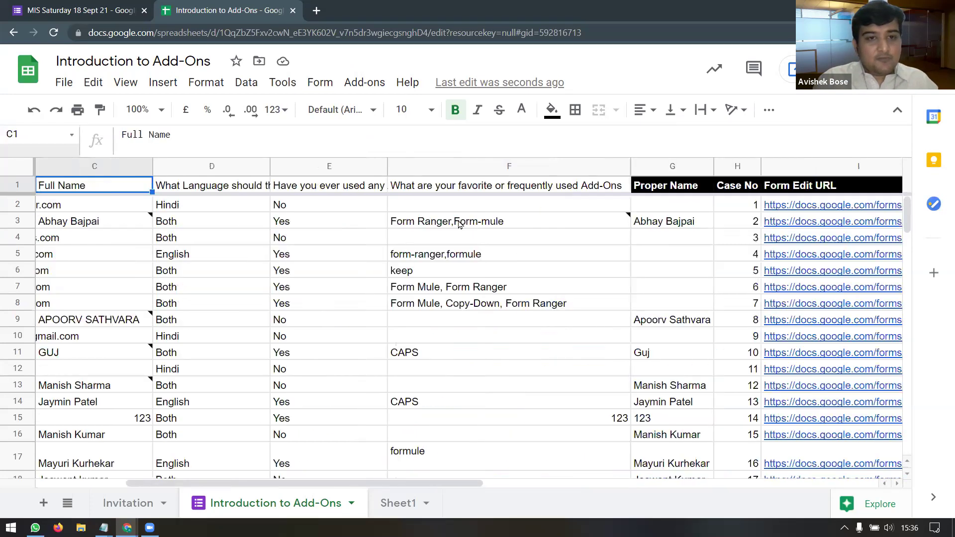
key(Right)
key(Right)
key(Right)
key(Right)
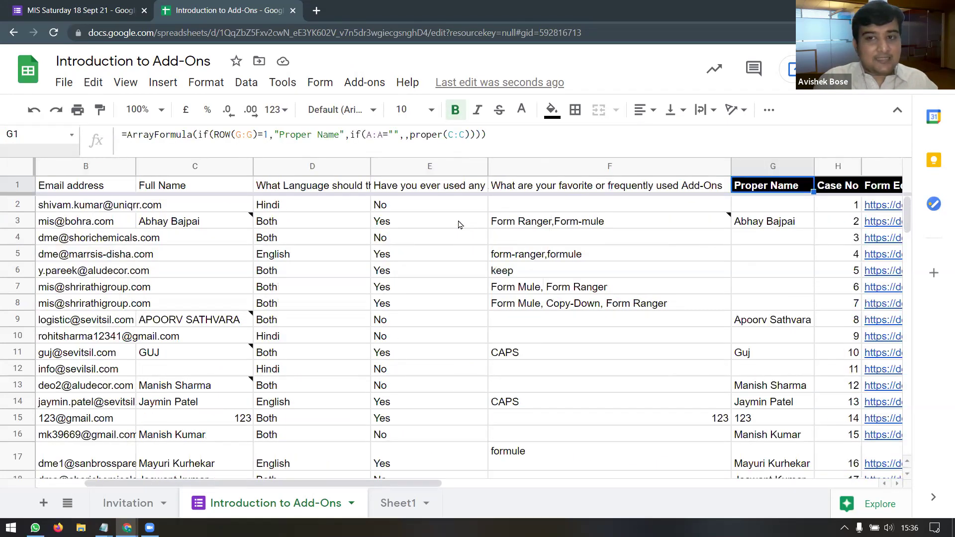
key(Right)
key(Right)
key(Right)
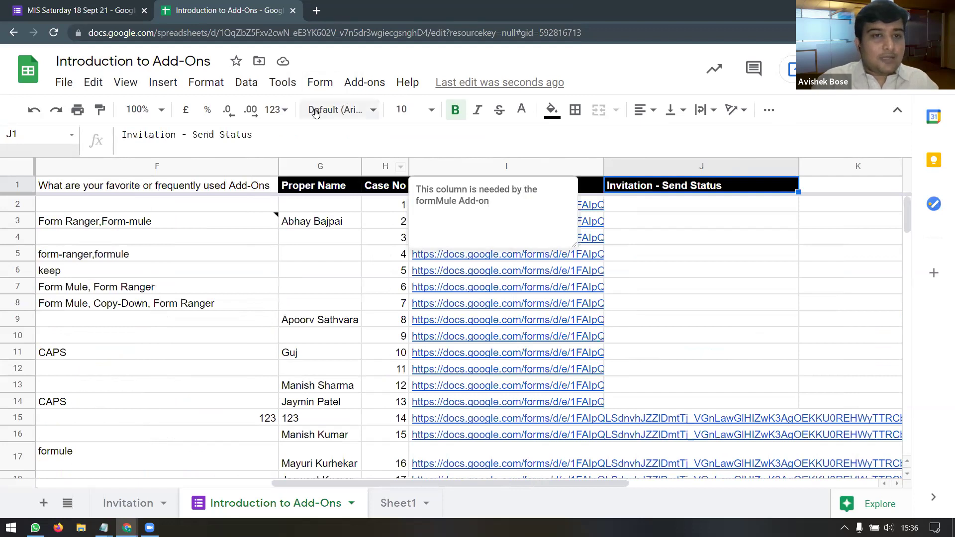
Step: Inspect the add-ons list and the Proper Name and Form Edit URL headers
click(358, 84)
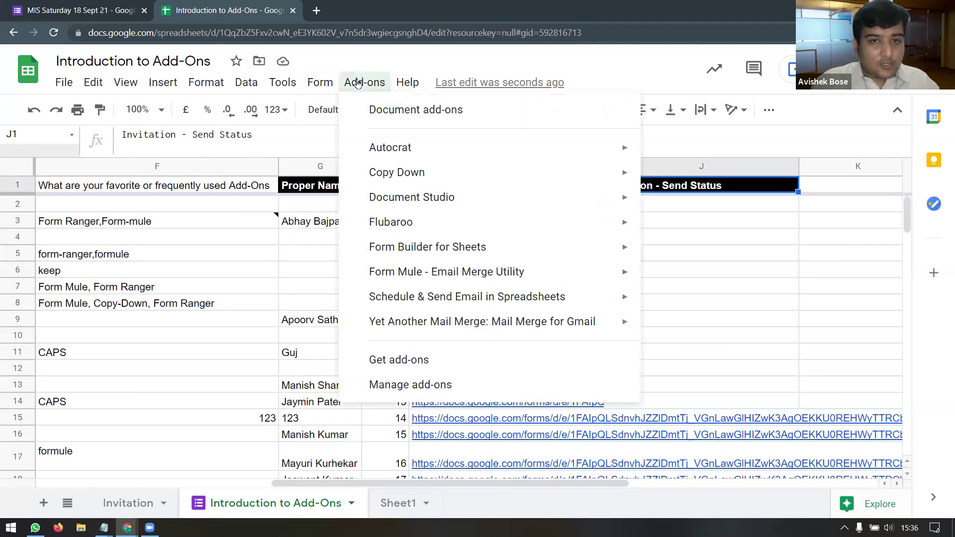
click(306, 191)
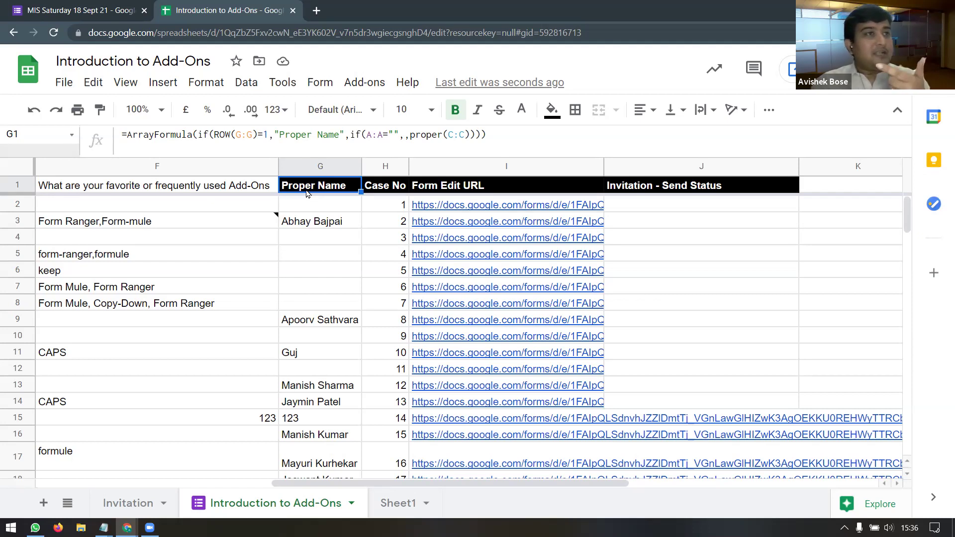
mouse_move(382, 193)
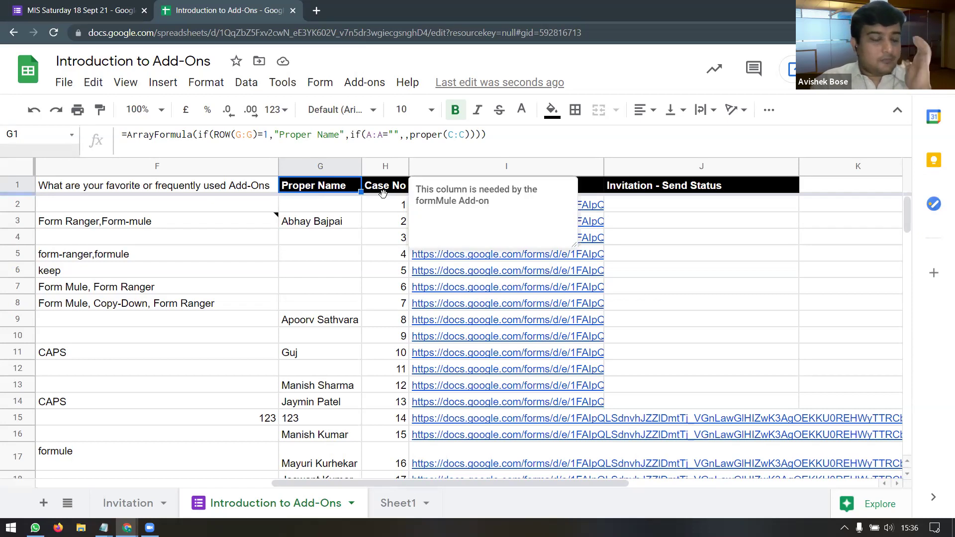
click(500, 181)
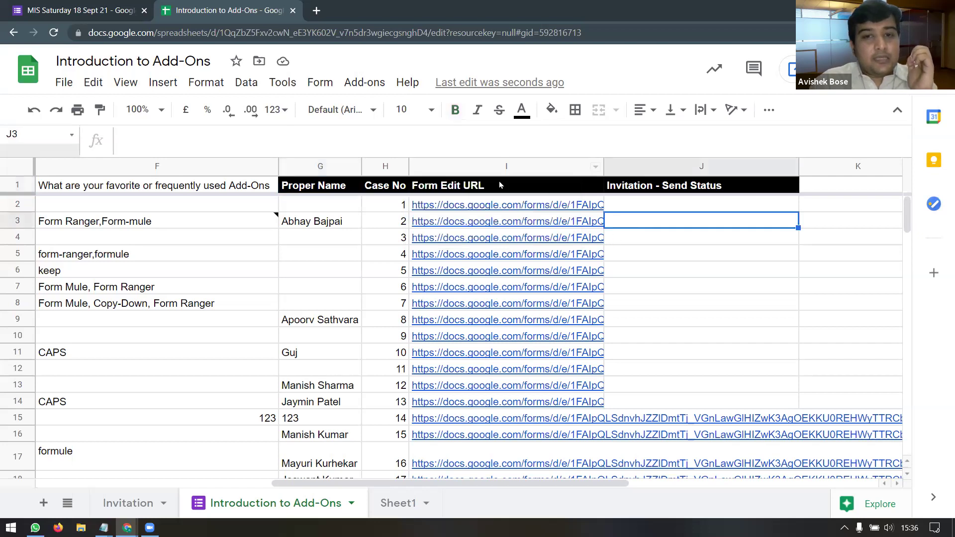
mouse_move(499, 195)
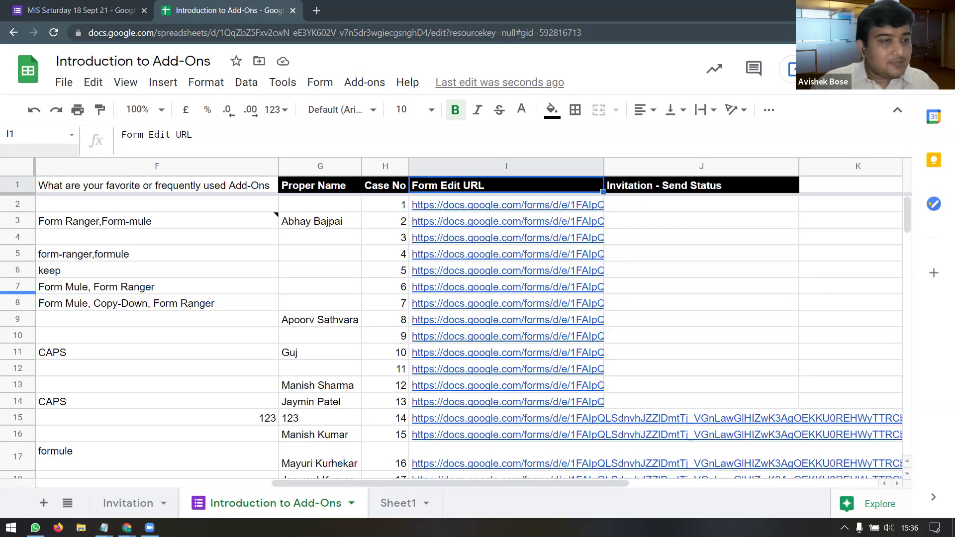
scroll(622, 269, down, 3)
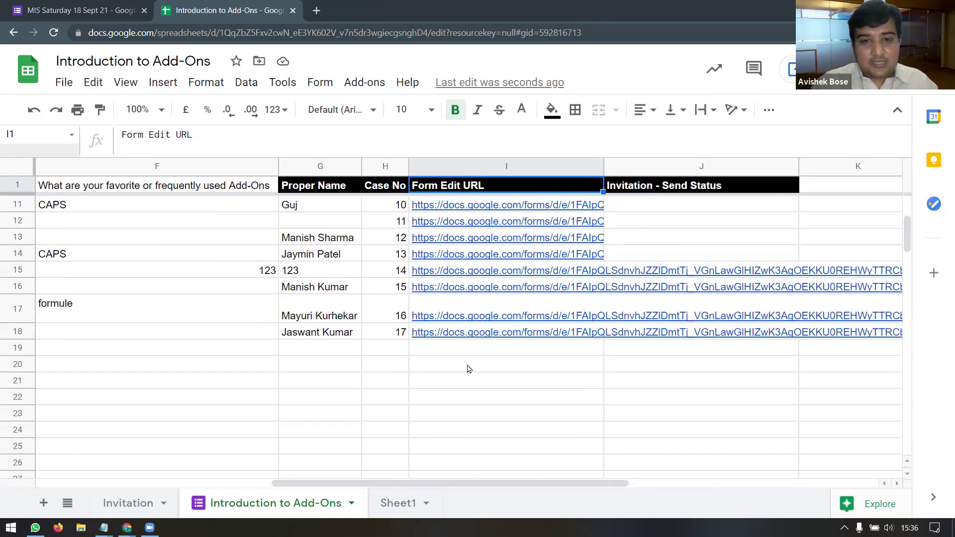
click(445, 352)
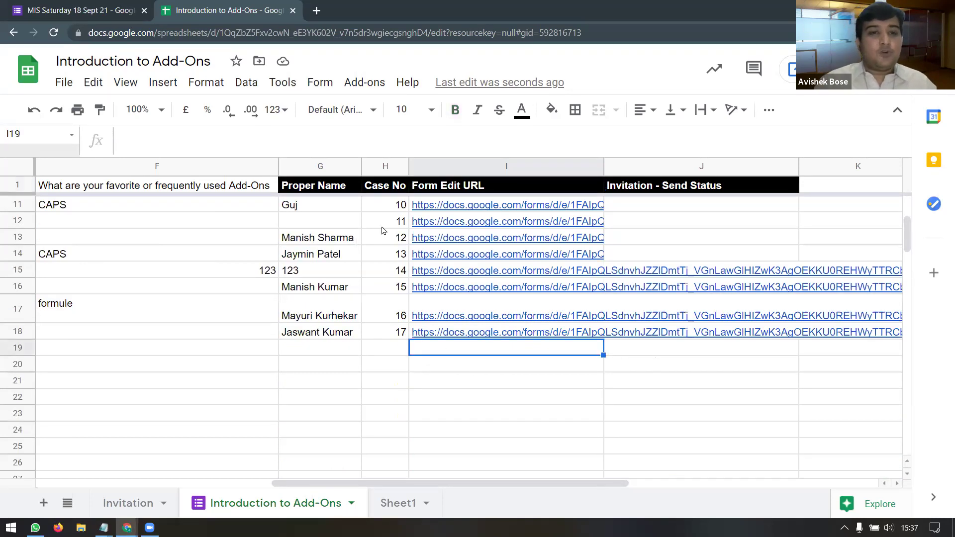
click(326, 185)
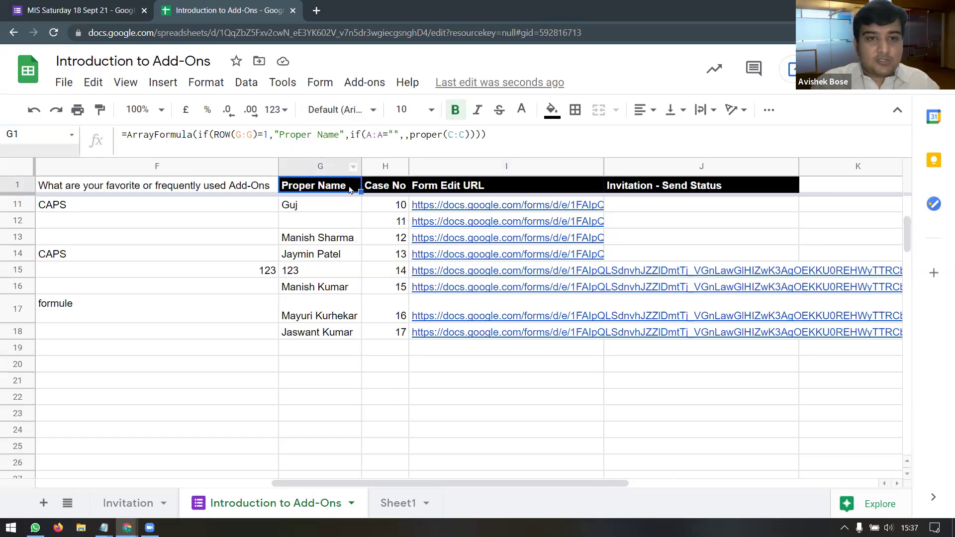
Step: Give the Proper Name header in G1 a dark blue fill with white text
click(557, 111)
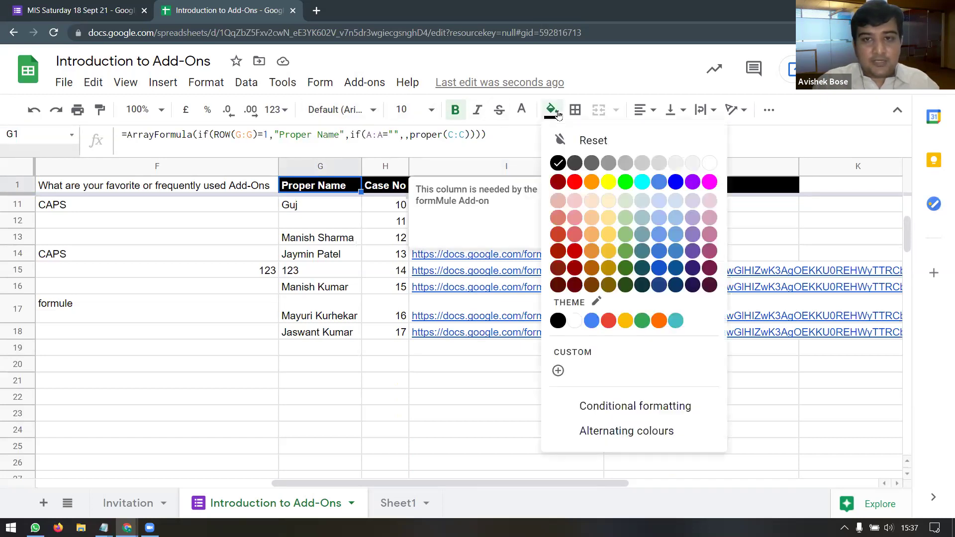
click(659, 285)
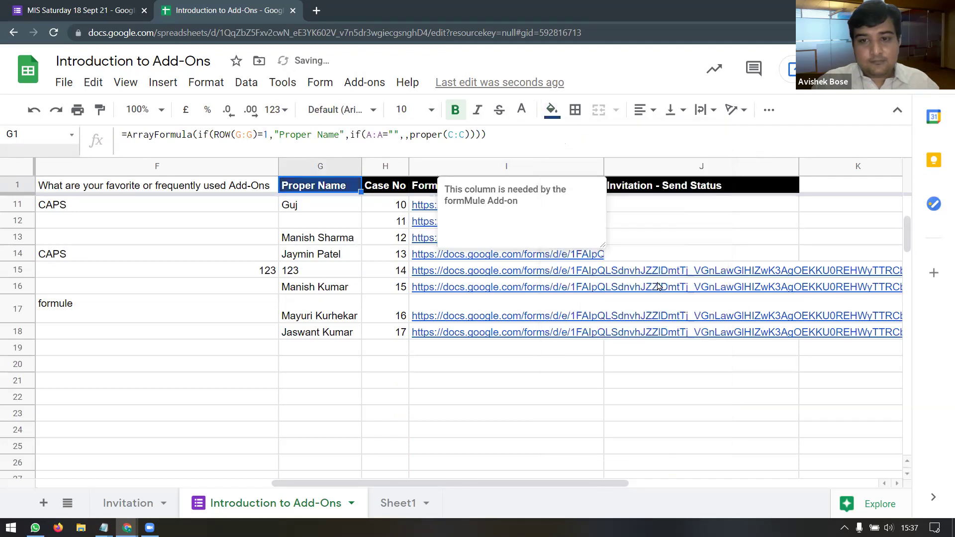
click(522, 110)
click(678, 164)
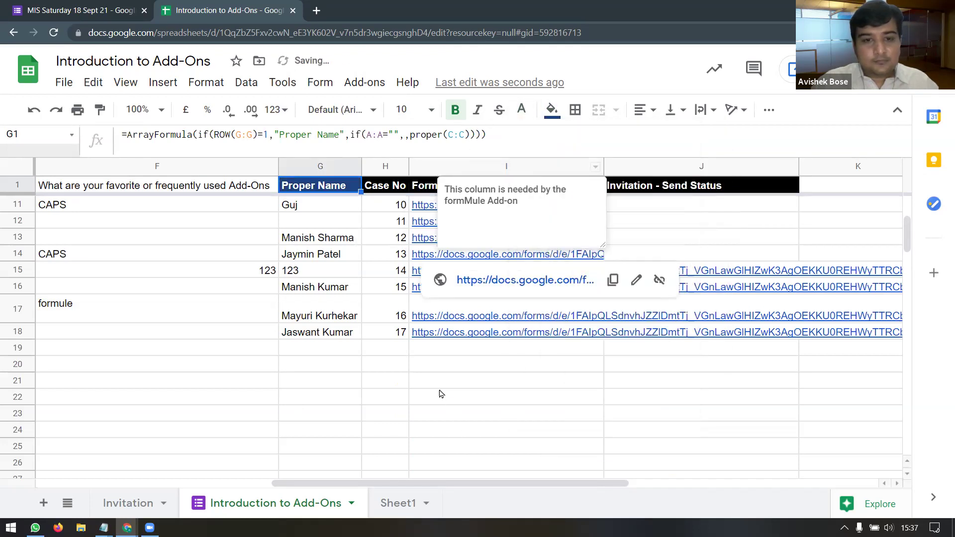
click(448, 339)
click(388, 340)
click(398, 352)
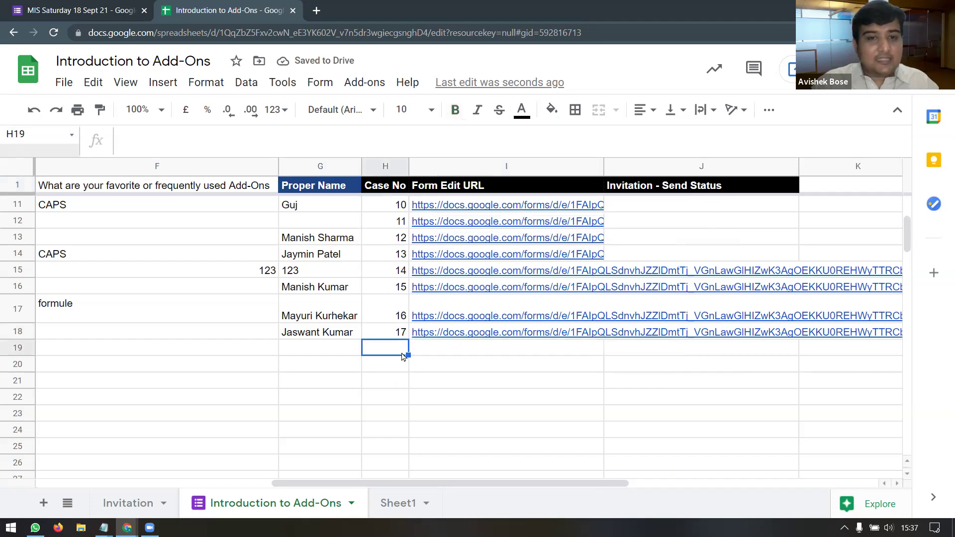
click(427, 354)
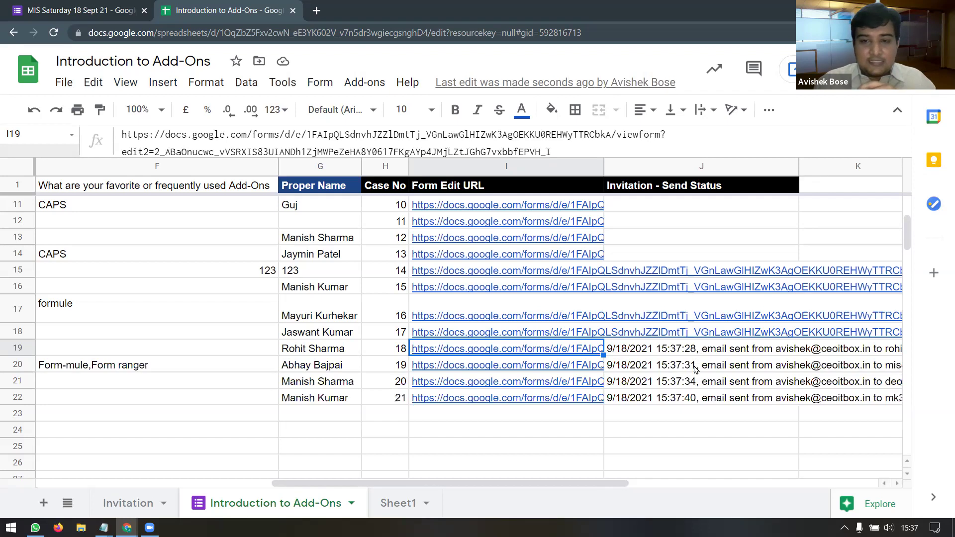
Step: From cell J2, run Form Mule's Preview and send all and send every merge email
scroll(695, 370, up, 2)
scroll(695, 370, up, 1)
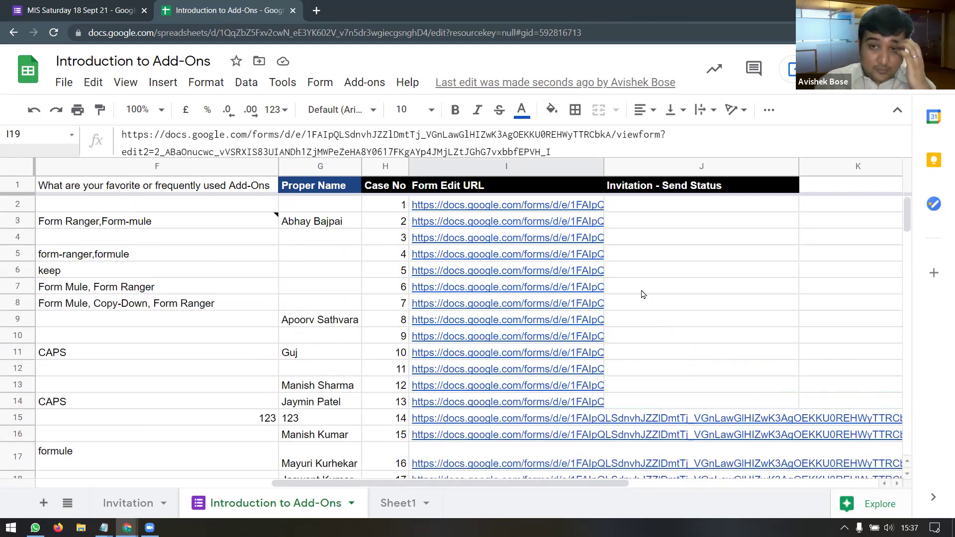
click(684, 211)
scroll(701, 357, down, 3)
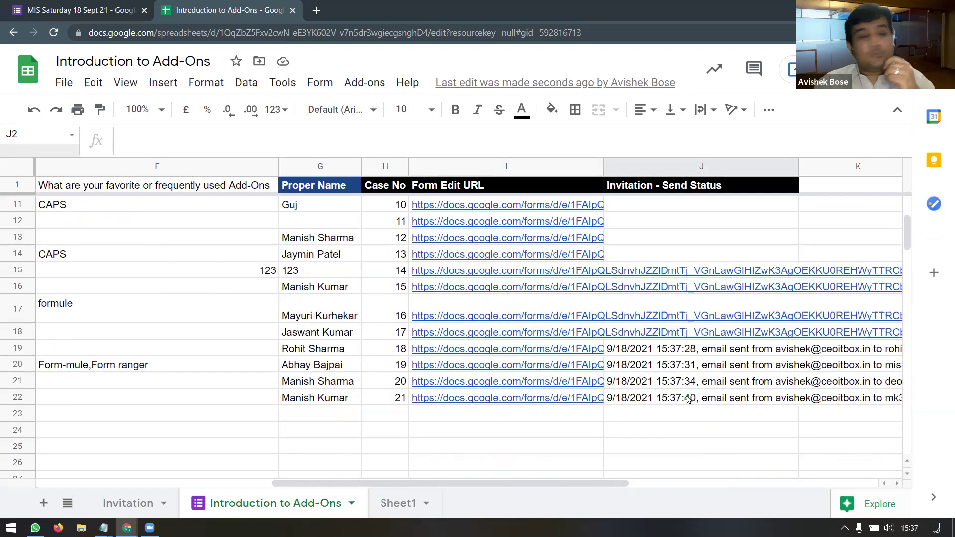
scroll(689, 400, up, 3)
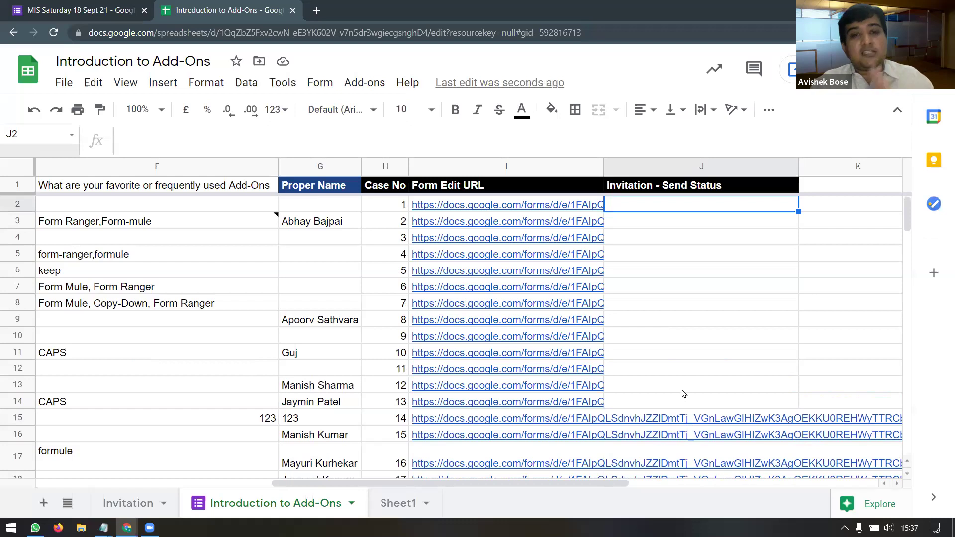
click(370, 84)
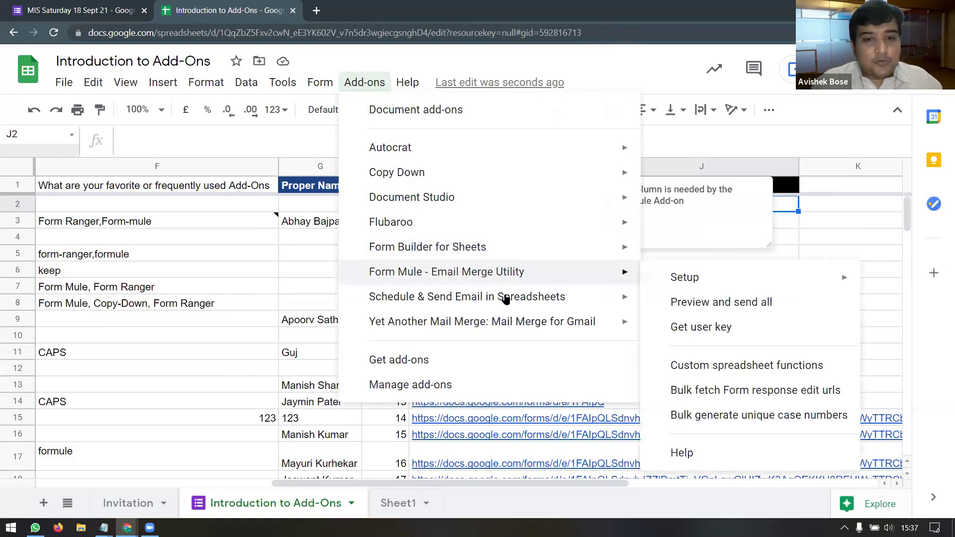
mouse_move(504, 287)
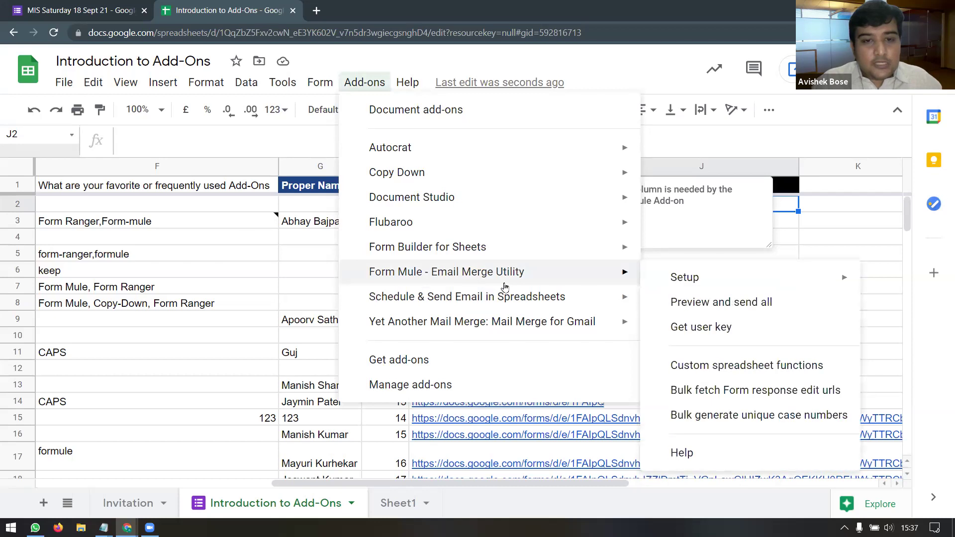
click(784, 309)
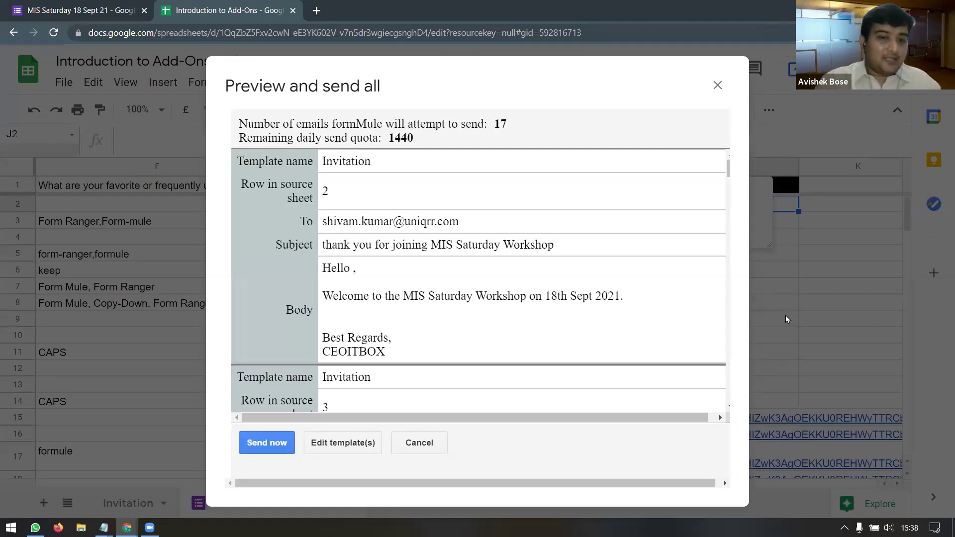
click(264, 443)
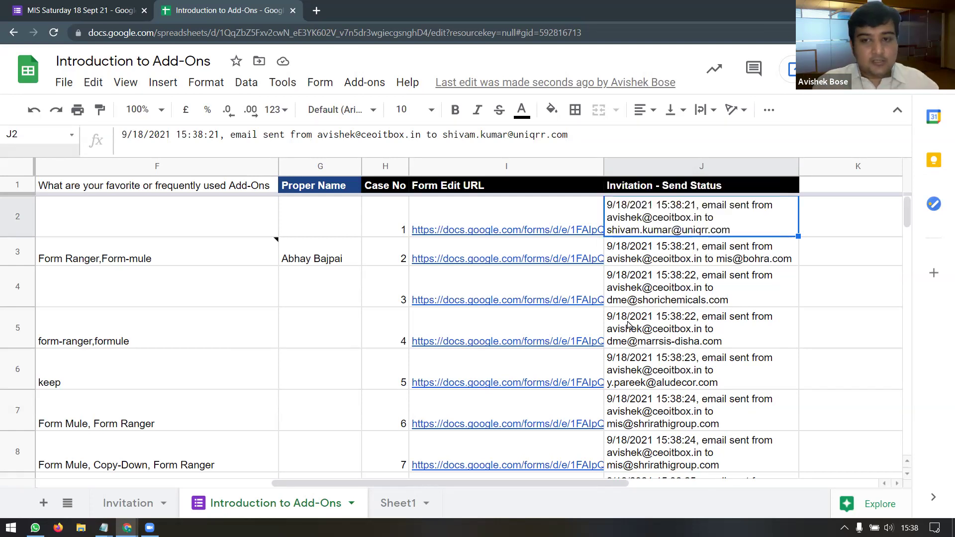
Step: Check the send statuses down to row 23, then switch to the Invitation sheet
scroll(628, 324, down, 6)
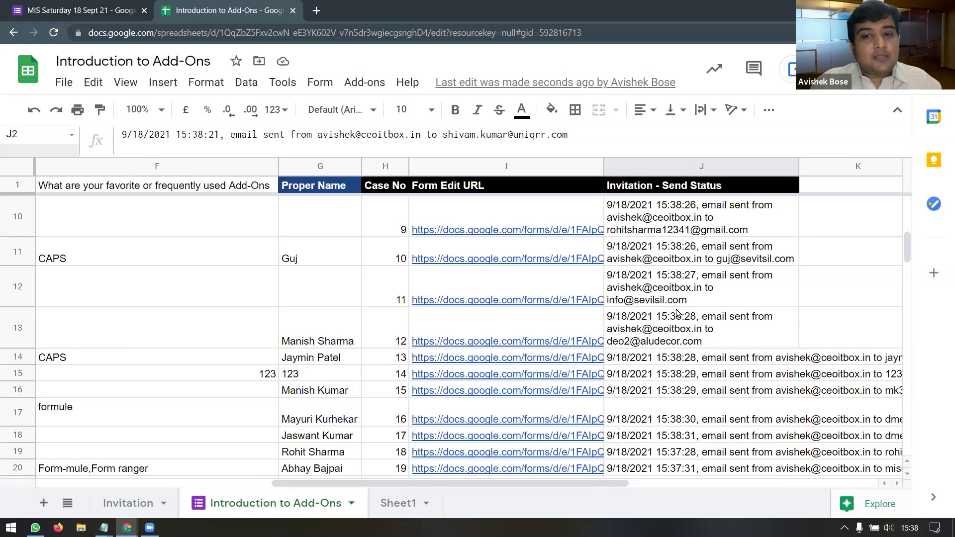
scroll(677, 313, down, 2)
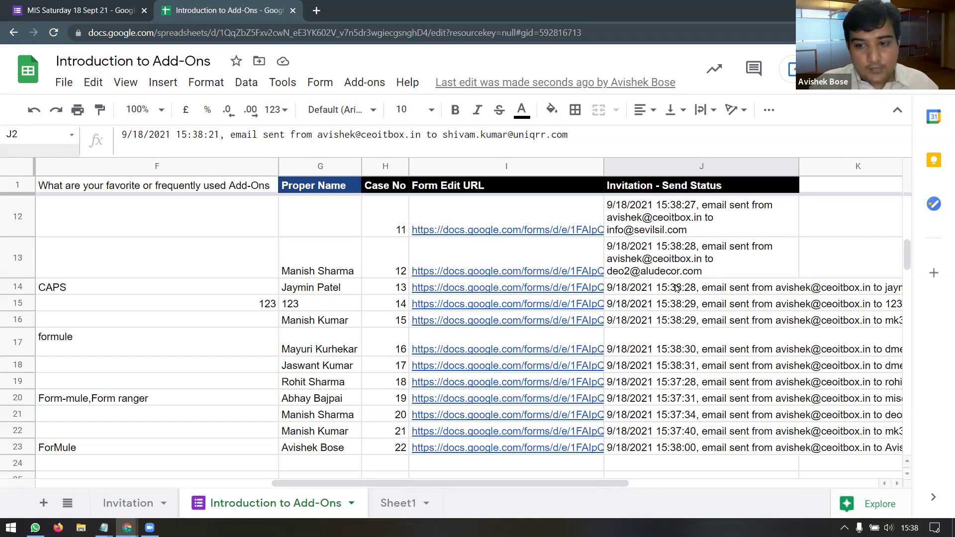
scroll(676, 284, down, 3)
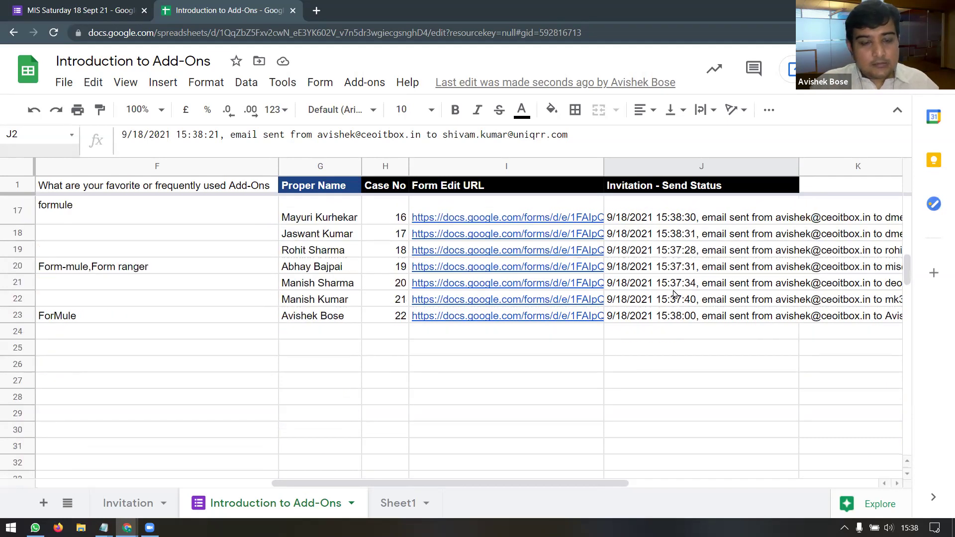
click(130, 505)
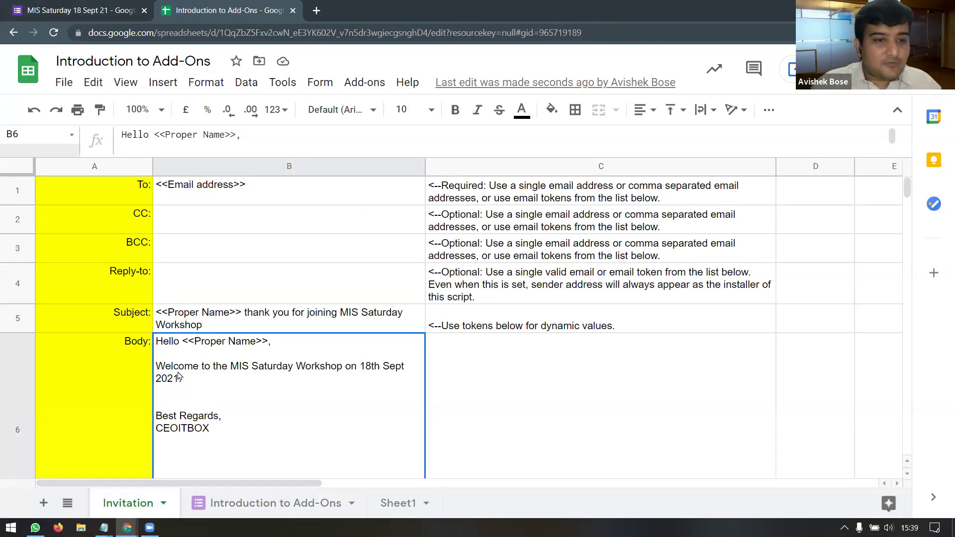
Step: Hide the Invitation sheet using its tab's options menu
scroll(247, 369, down, 2)
scroll(247, 370, up, 2)
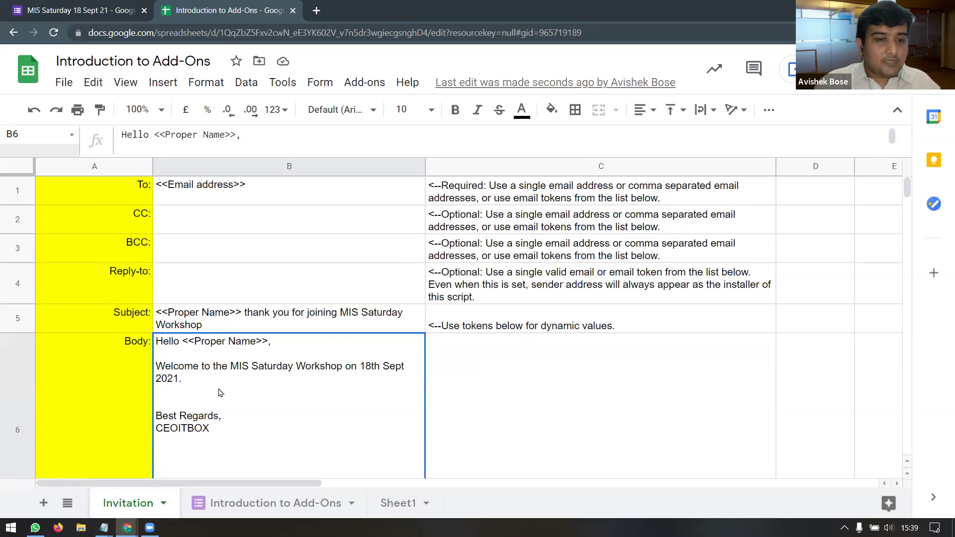
click(163, 503)
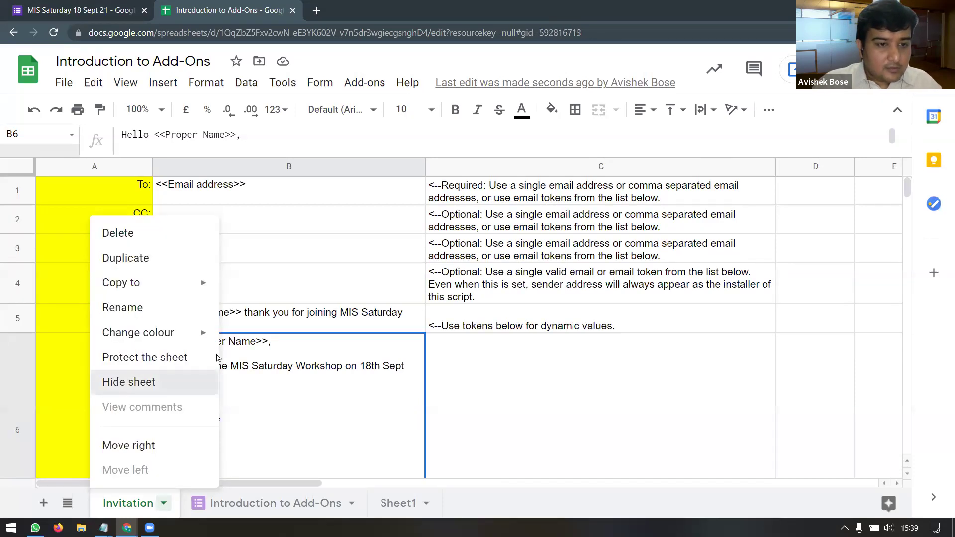
click(154, 382)
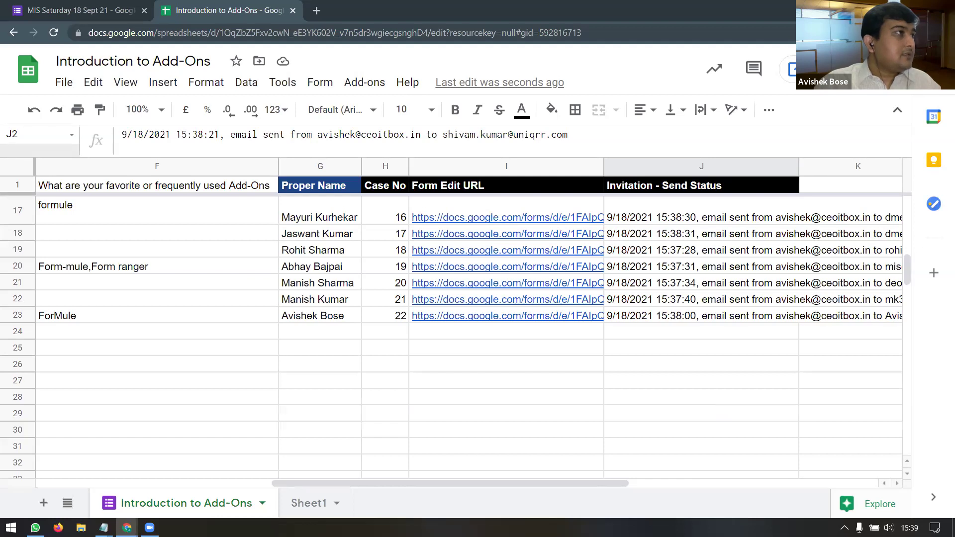
Step: Open the newest sent workshop email in Gmail and check its greeting and welcome lines
drag(547, 30, 528, 18)
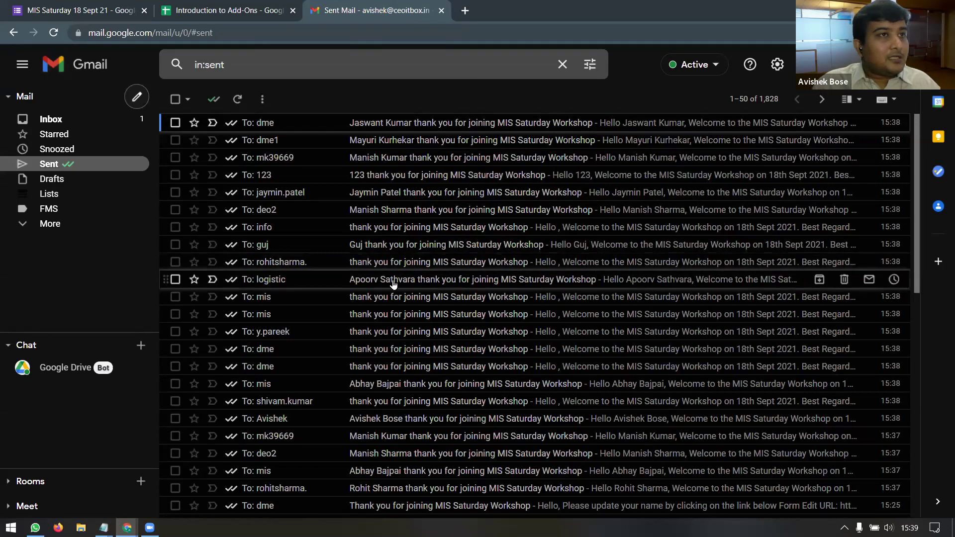
click(414, 124)
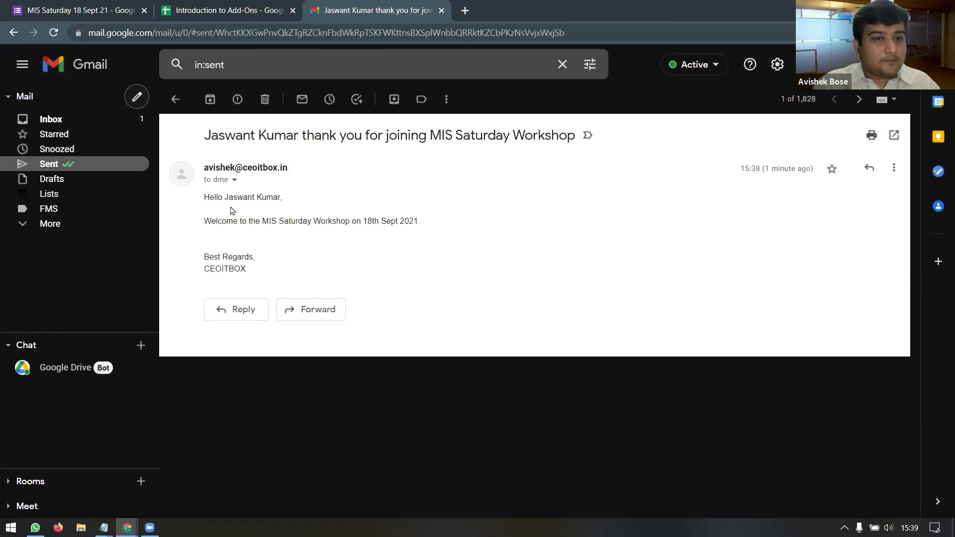
drag(215, 198, 352, 247)
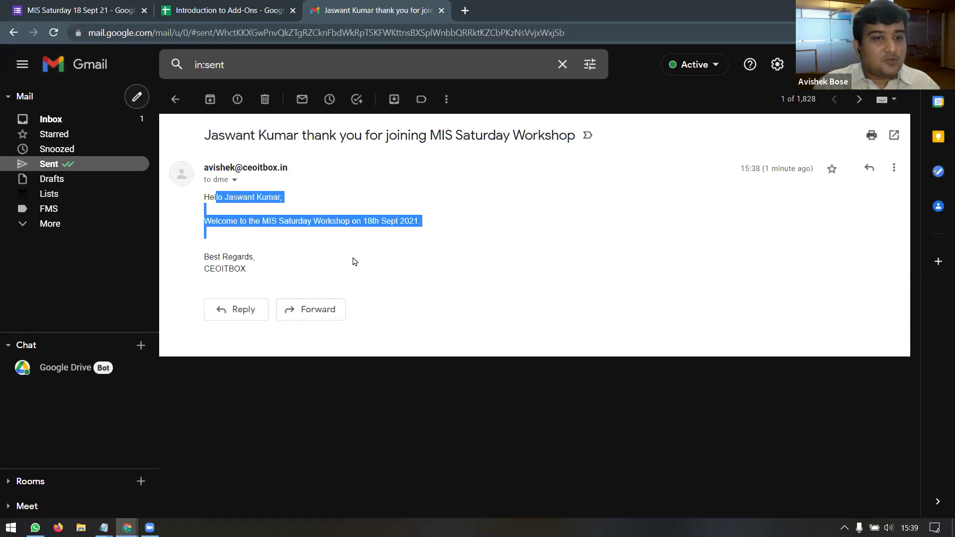
click(355, 261)
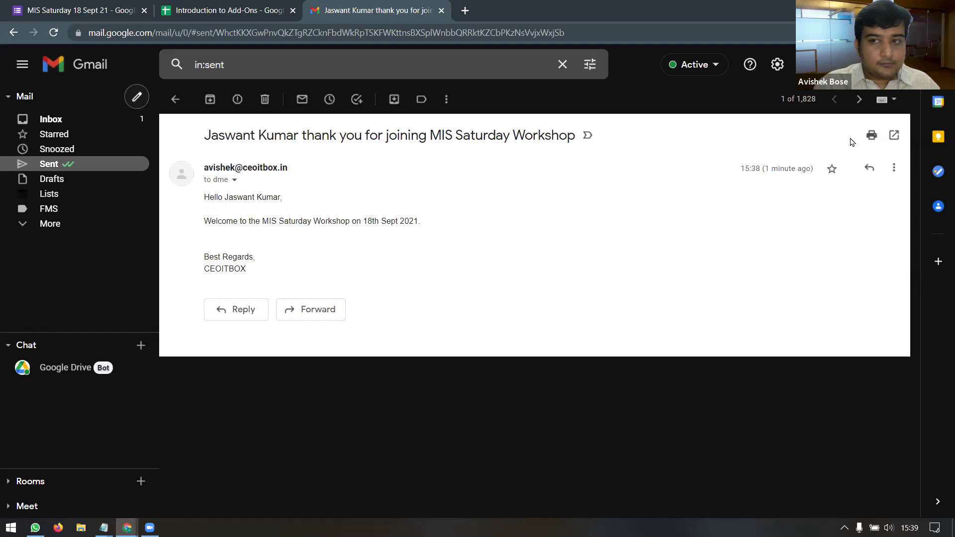
Step: Step through the twelve older sent emails one by one, then close the Gmail tab
click(860, 100)
click(860, 100)
click(861, 101)
click(861, 101)
click(861, 100)
click(862, 101)
click(861, 101)
click(861, 101)
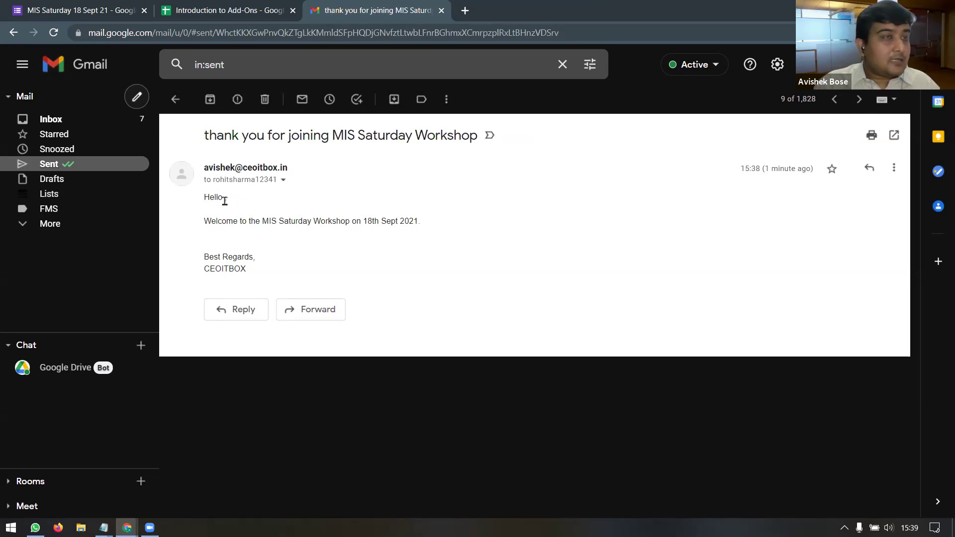
click(862, 101)
click(862, 101)
click(862, 101)
click(862, 101)
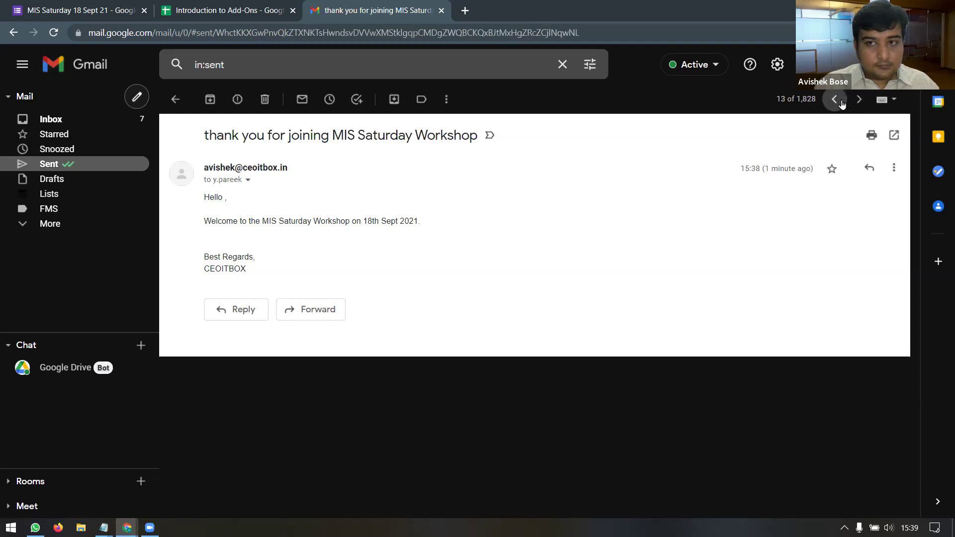
drag(393, 18, 335, 18)
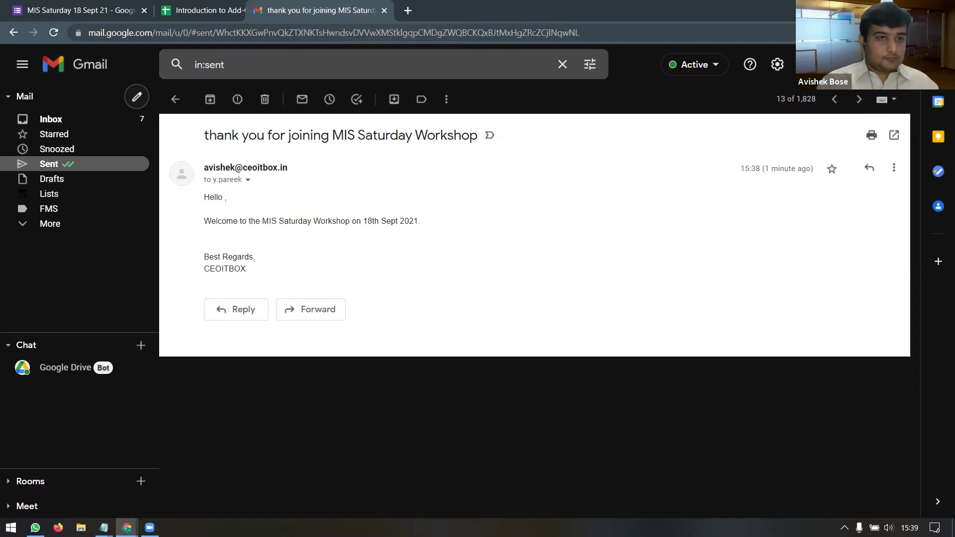
key(ctrl+w)
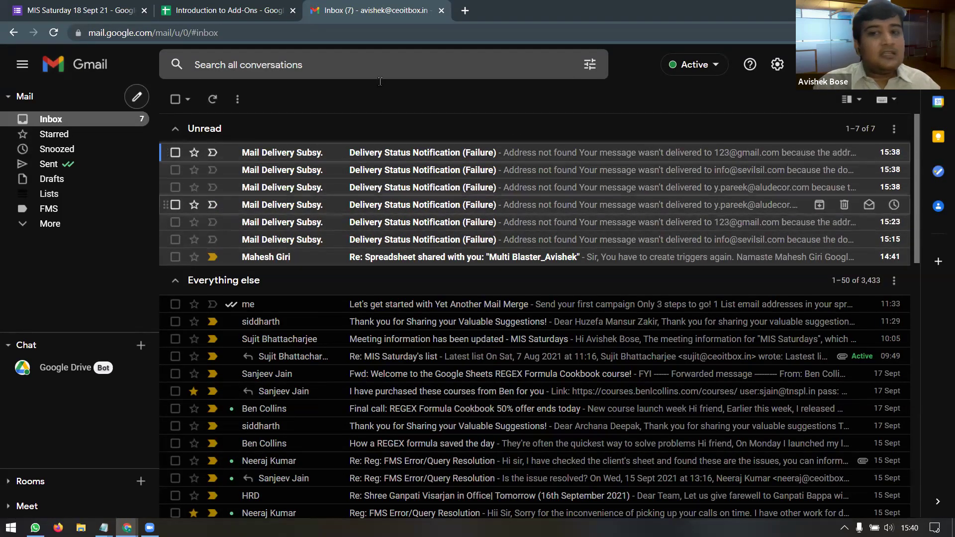
Step: Close the Gmail tab to get back to the Introduction to Add-Ons spreadsheet
drag(383, 10, 238, 10)
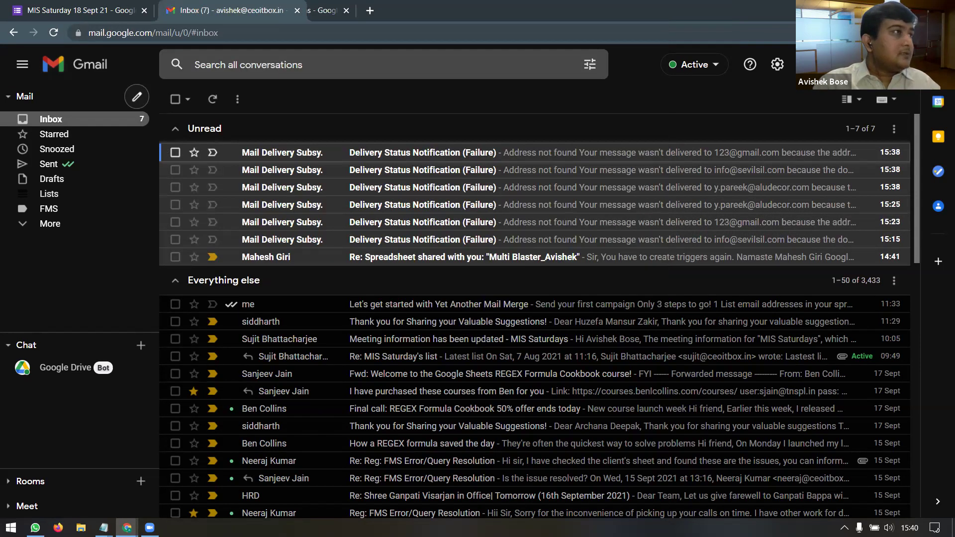
key(ctrl+w)
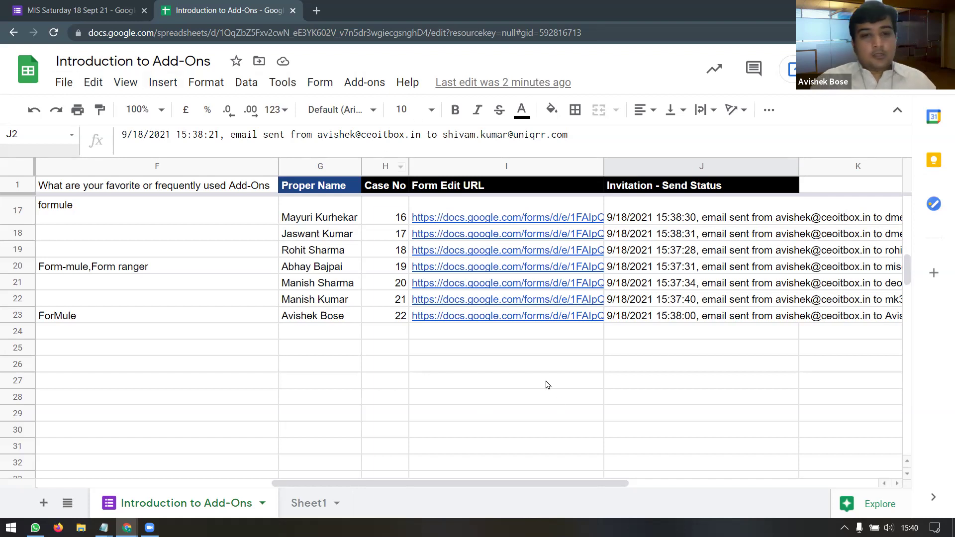
Step: Review the responses down to the new row 24 entry, then open the DME Training - Day 4 deck
click(528, 368)
drag(500, 482, 274, 487)
scroll(496, 380, up, 1)
scroll(496, 380, up, 5)
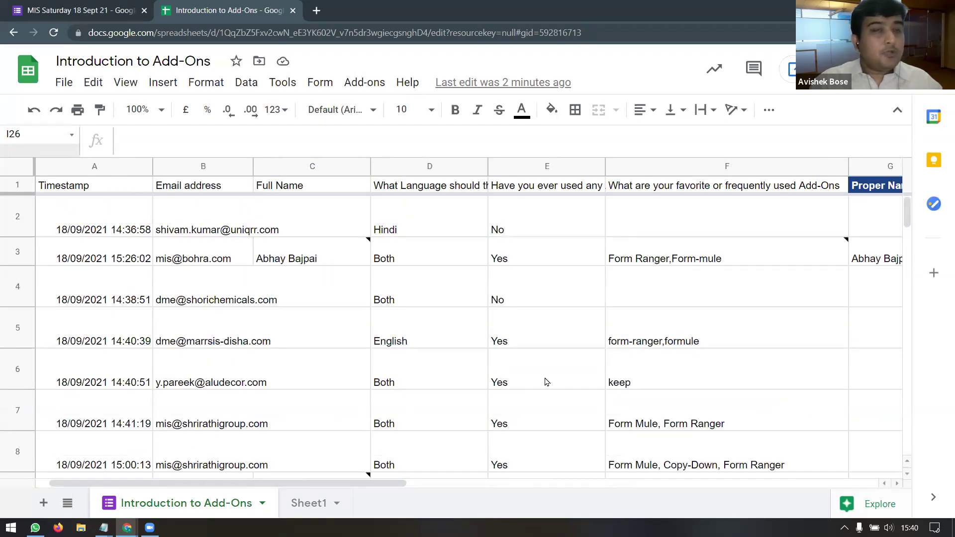
scroll(548, 382, down, 5)
scroll(547, 382, down, 2)
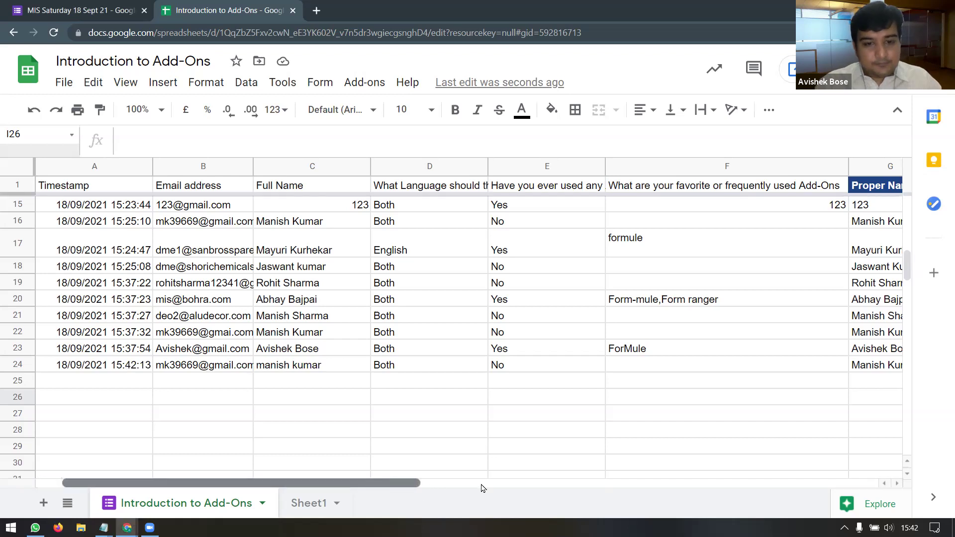
click(605, 483)
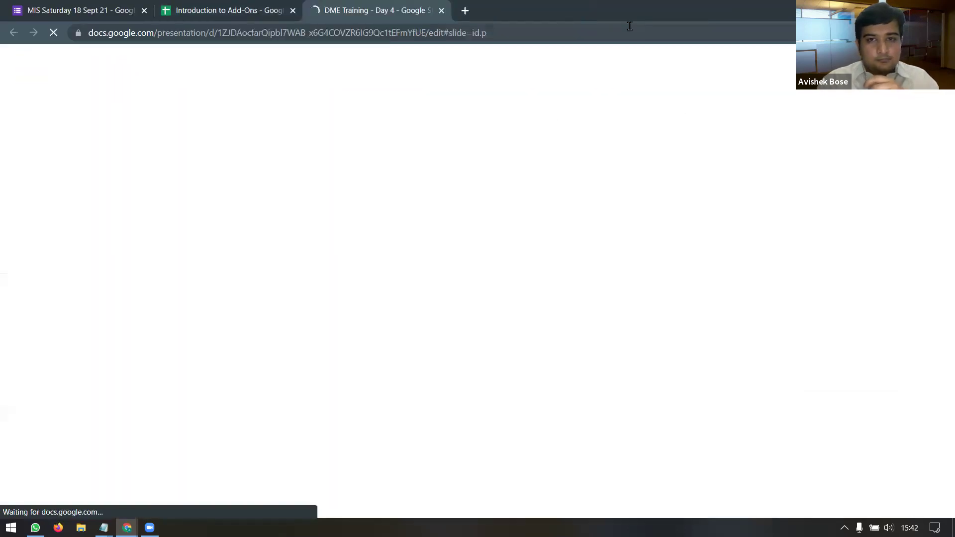
Step: Move between the Google Forms applications slide and the Pre-Filled Forms slide
scroll(133, 335, down, 3)
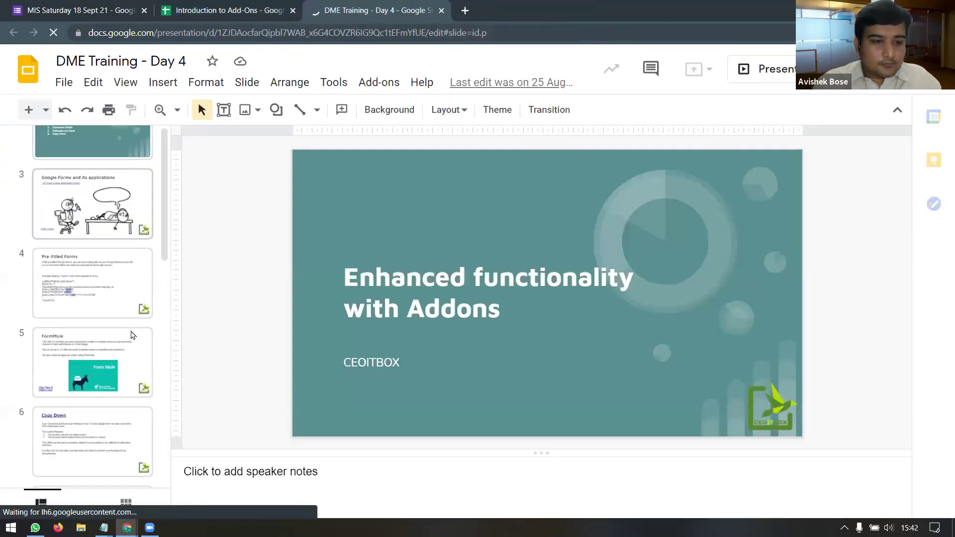
scroll(133, 335, down, 2)
scroll(99, 298, up, 2)
click(96, 294)
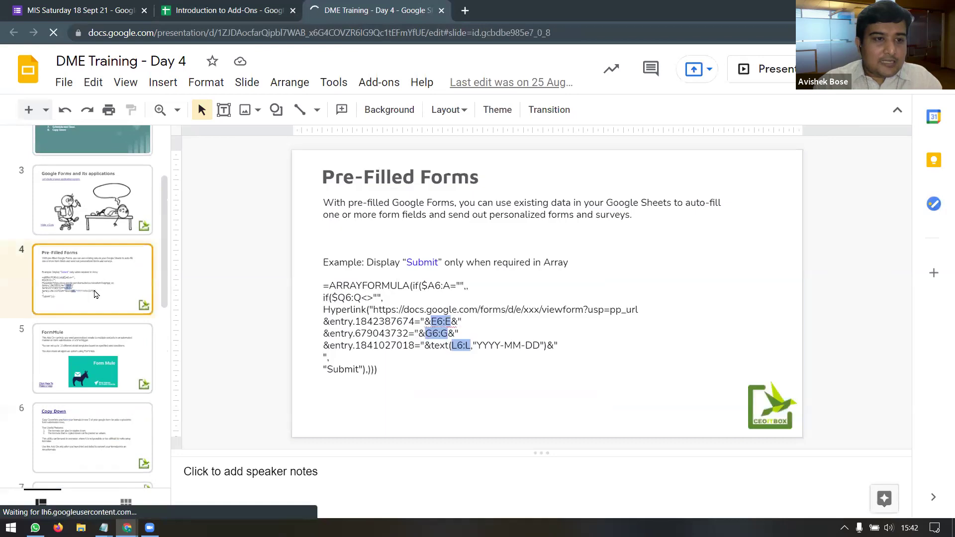
click(99, 230)
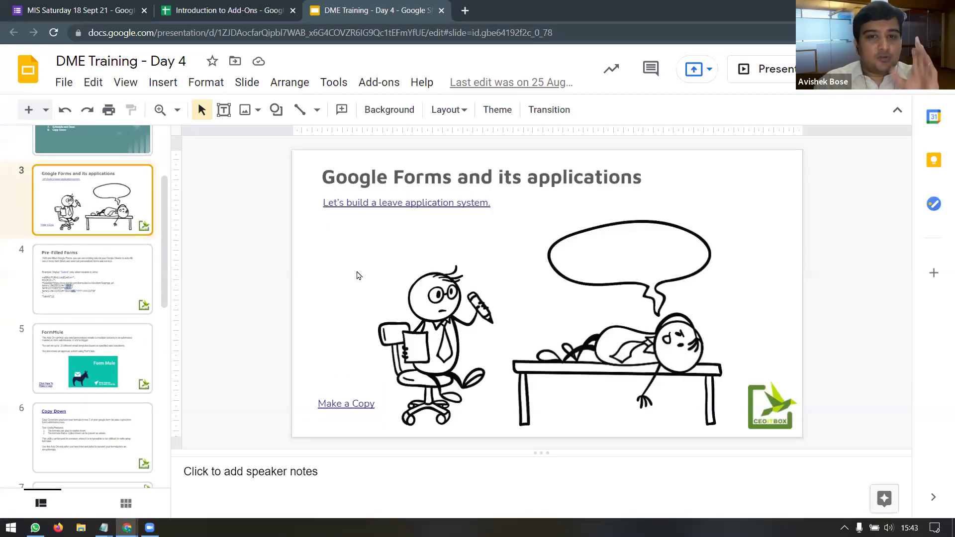
click(125, 298)
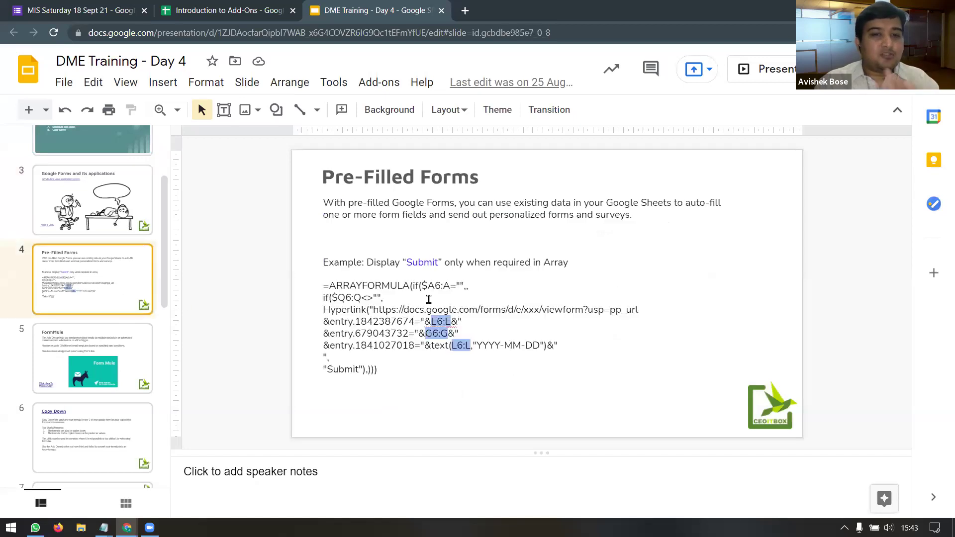
key(Up)
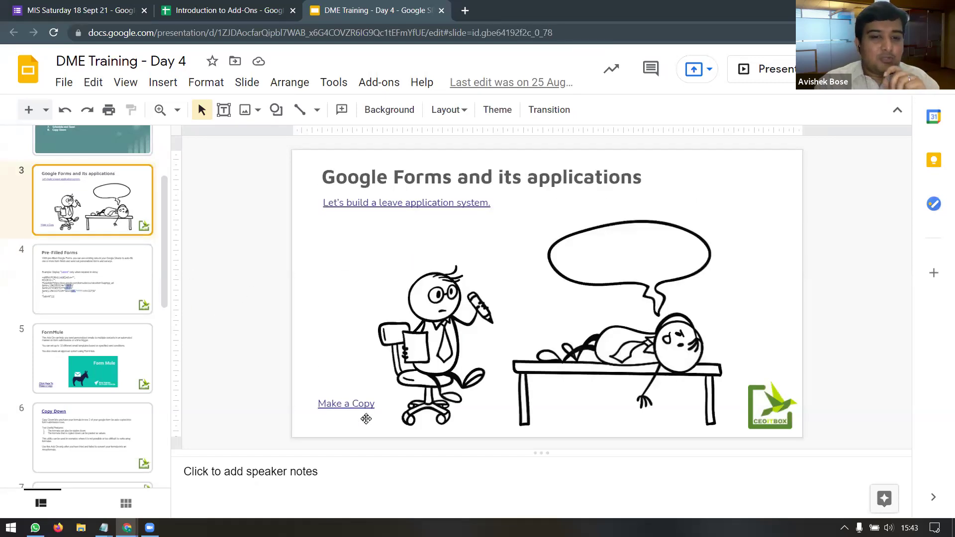
Step: Go to the Autocrat slide and present the deck full screen
scroll(115, 352, down, 1)
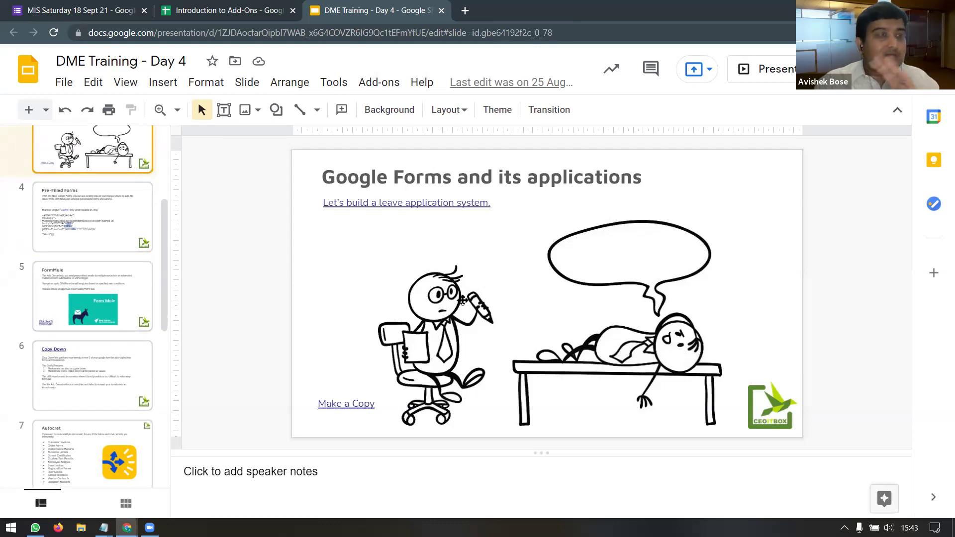
click(118, 458)
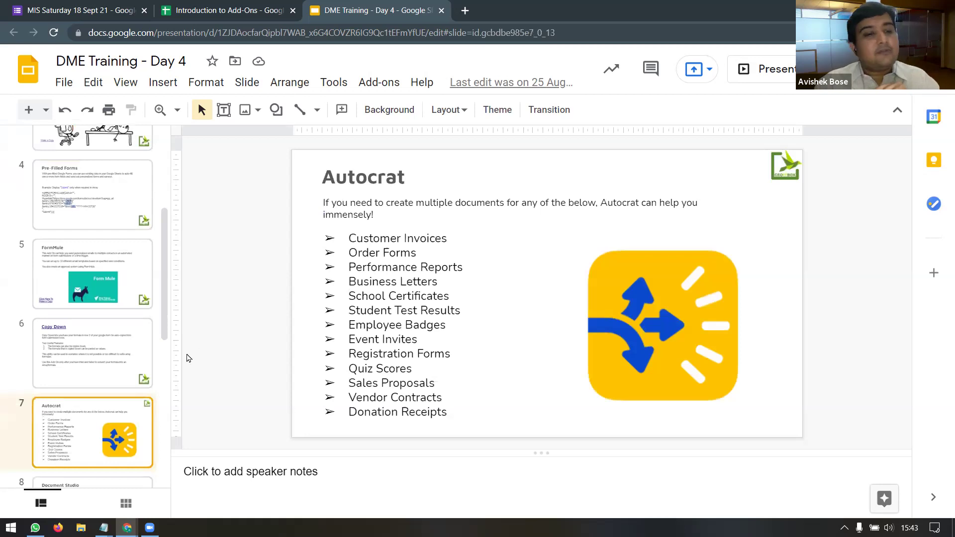
click(772, 71)
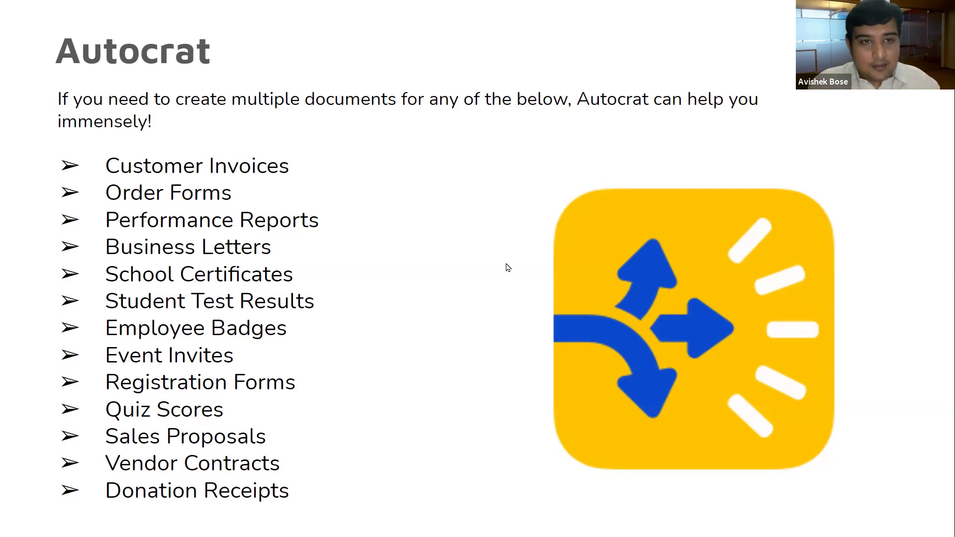
Step: Advance to the Document Studio slide and exit. Close the deck and scroll the sheet back to columns D–E
key(Right)
key(Escape)
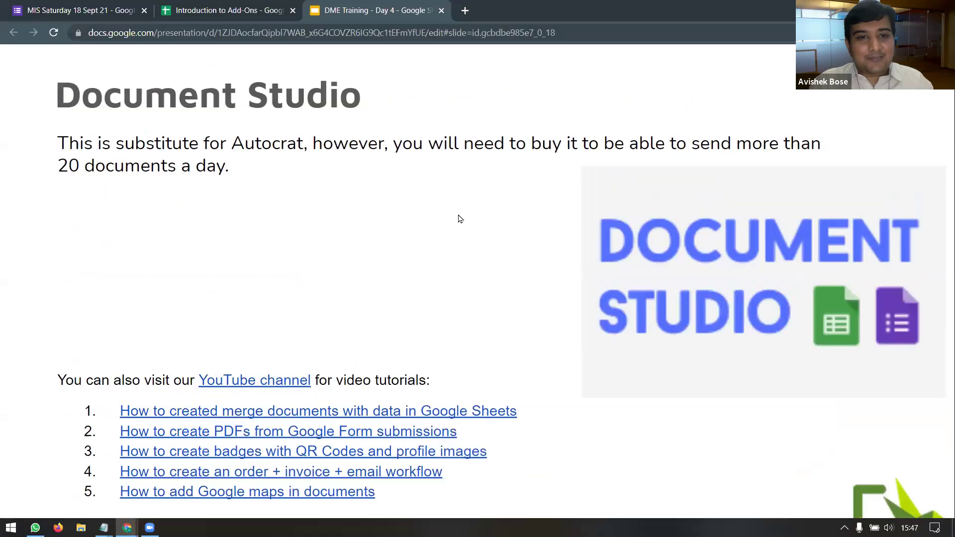
click(442, 11)
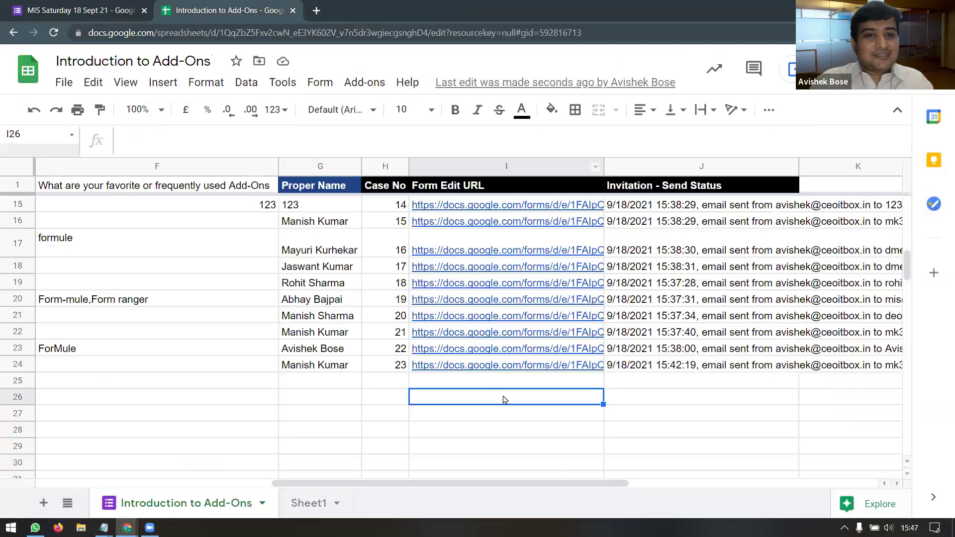
drag(520, 487, 437, 488)
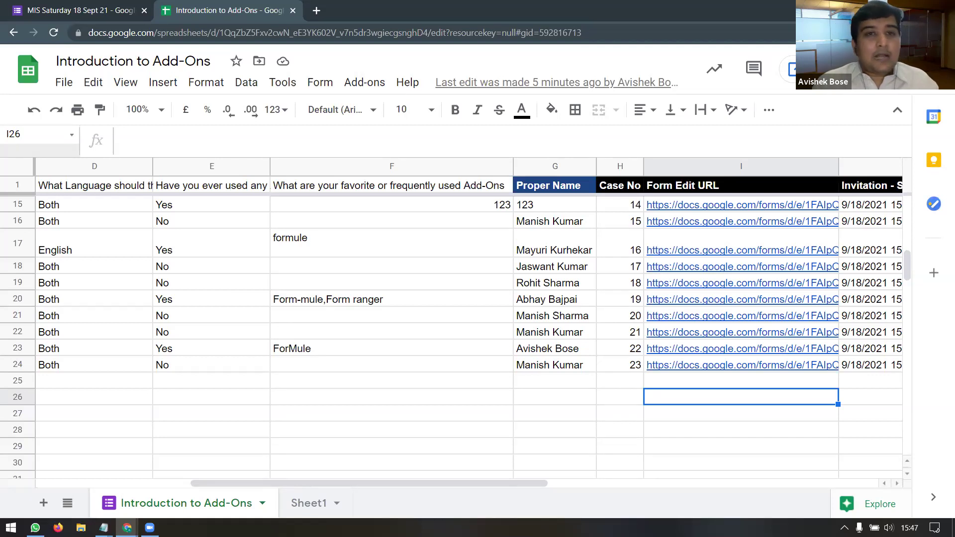
Step: Search Google Images for 'certificate template' in a new tab
click(317, 10)
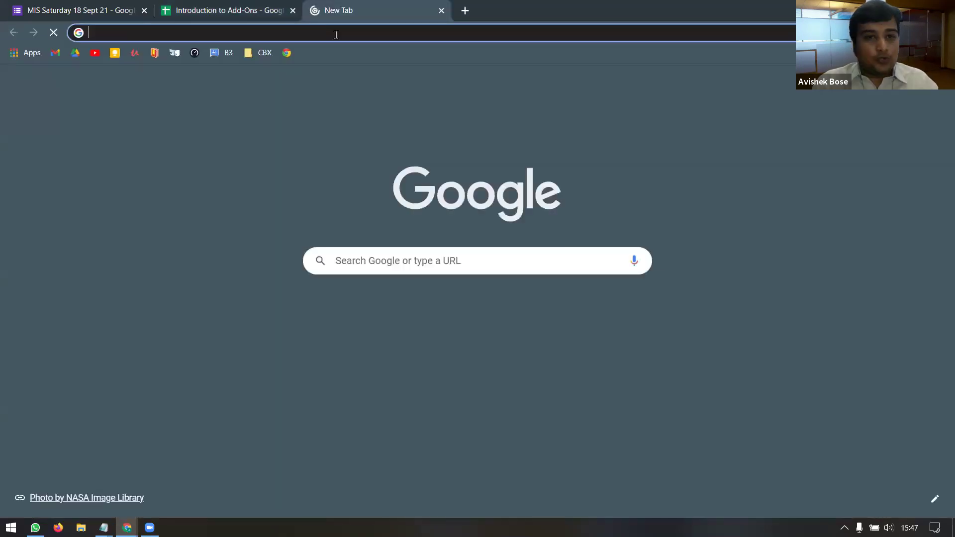
text(c)
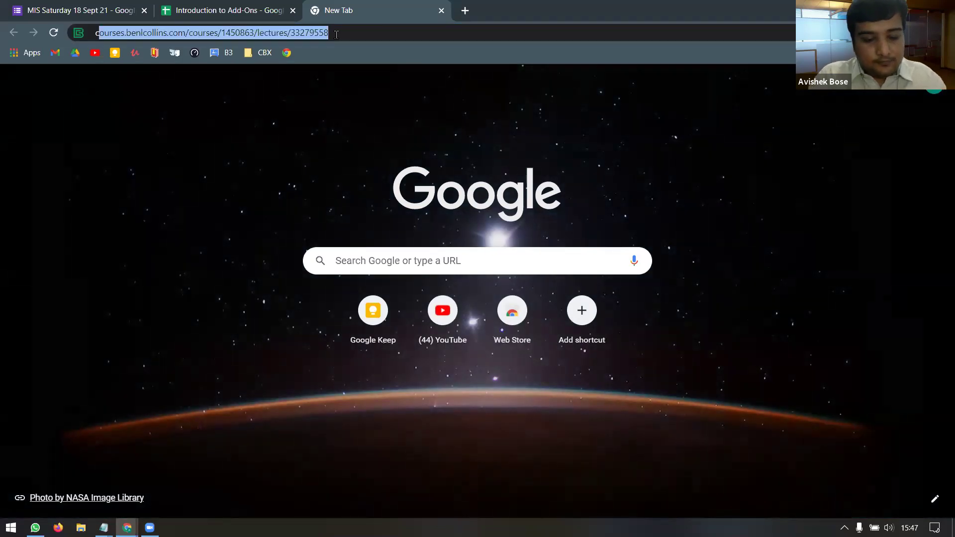
text(ertificate)
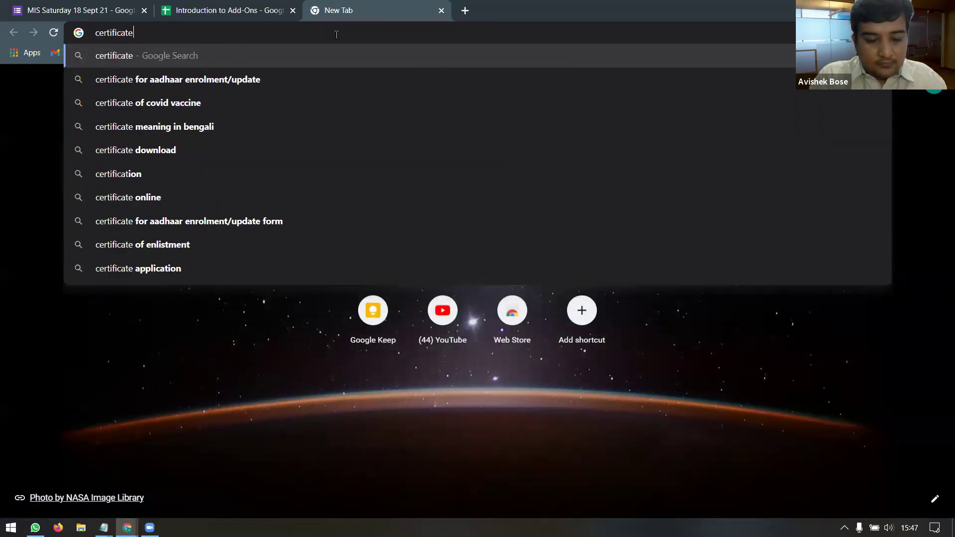
text( template)
key(Return)
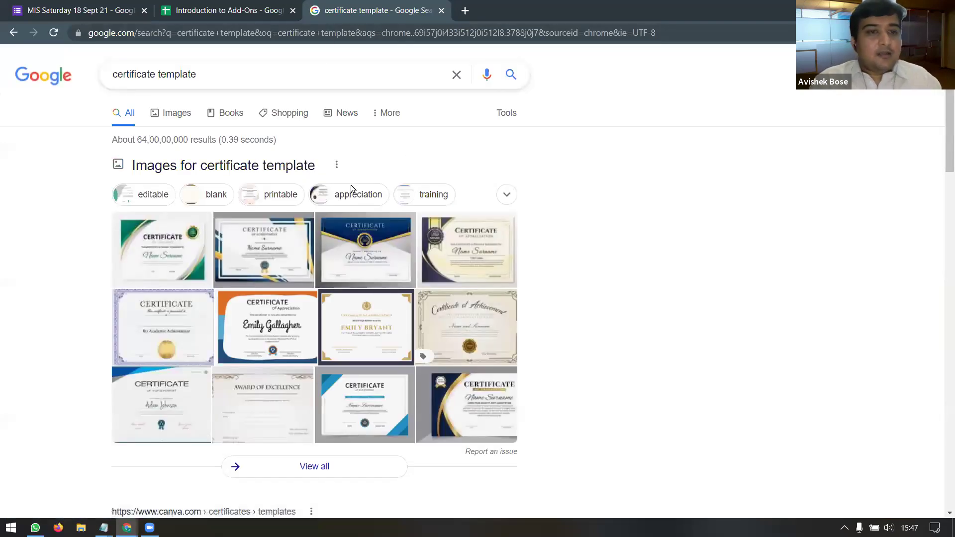
click(173, 115)
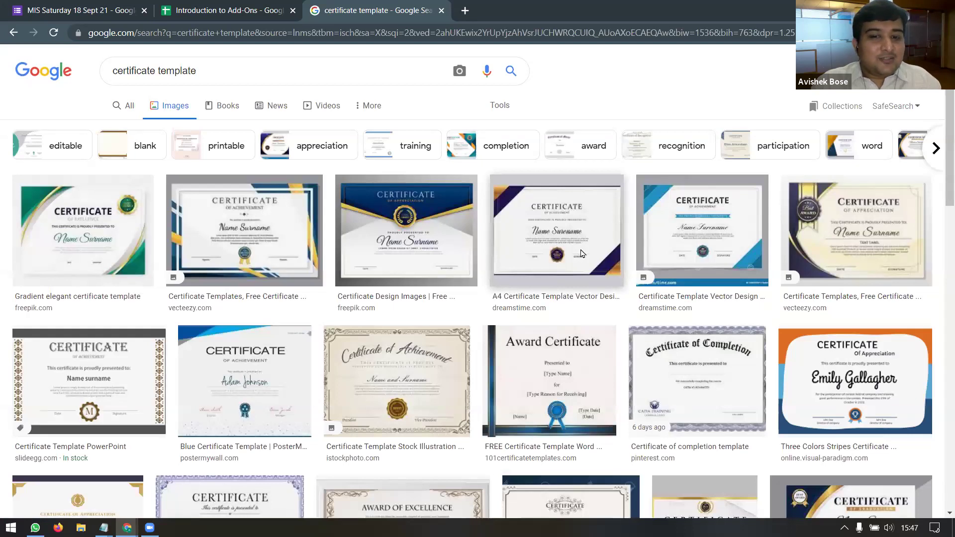
Step: Preview designs like the Award of Excellence certificate. Then place the cursor before <<First Name>> on the Autocrat Demo slide
scroll(581, 254, down, 1)
scroll(581, 254, down, 3)
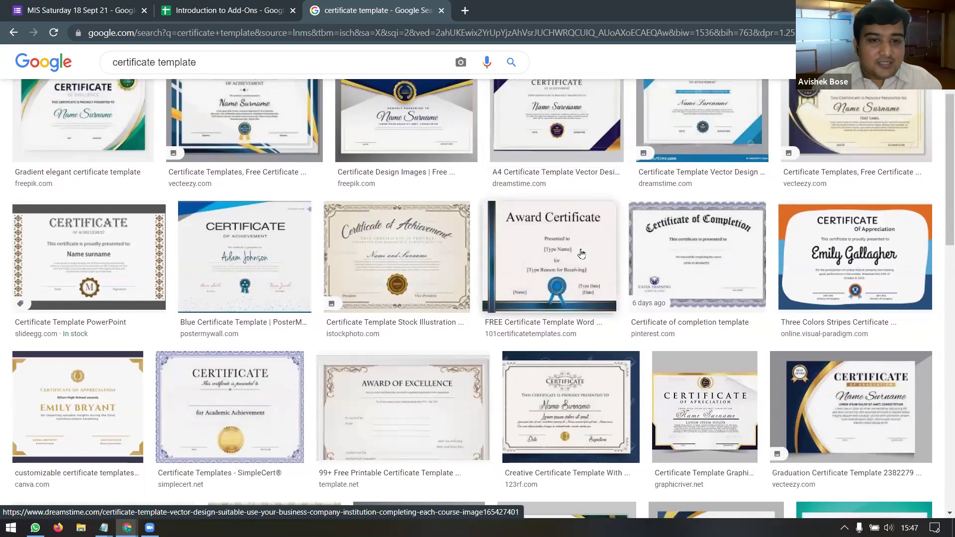
scroll(581, 254, down, 2)
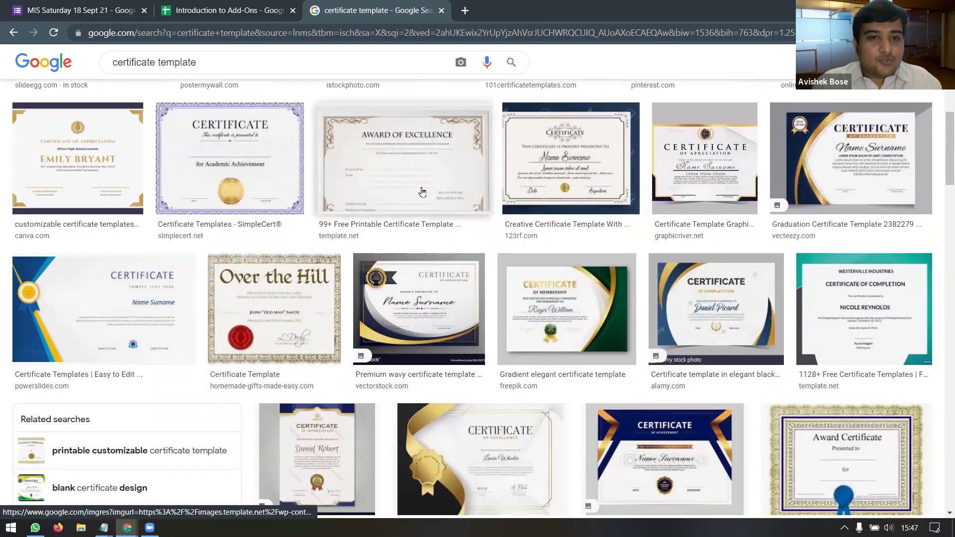
click(423, 192)
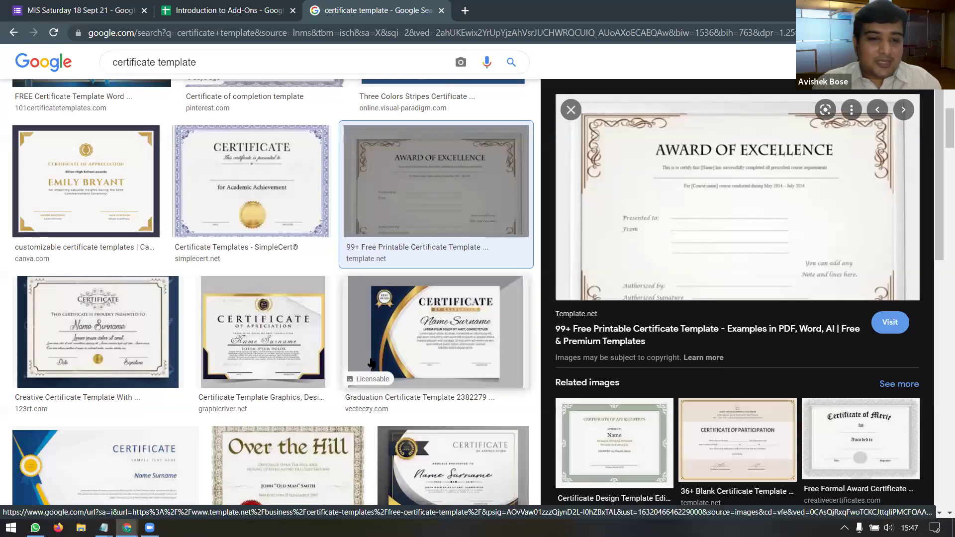
scroll(371, 363, down, 1)
click(145, 435)
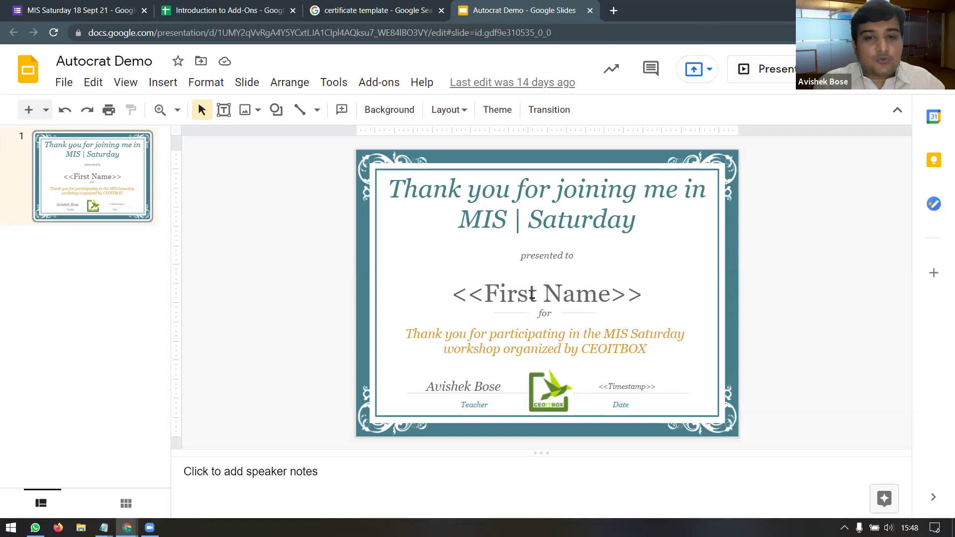
click(532, 294)
click(485, 294)
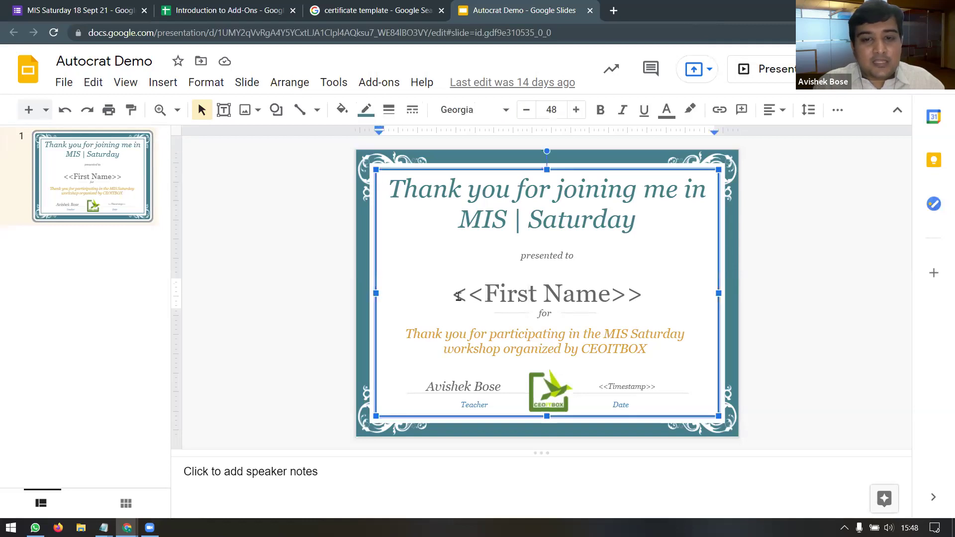
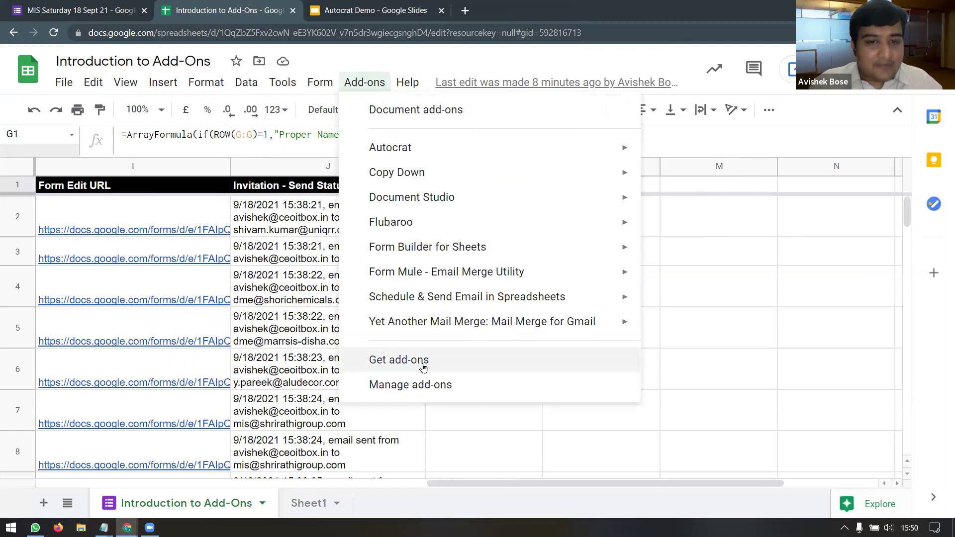
Step: Search the add-on store for 'autocrat', confirm Autocrat is installed, and close the Marketplace
click(418, 361)
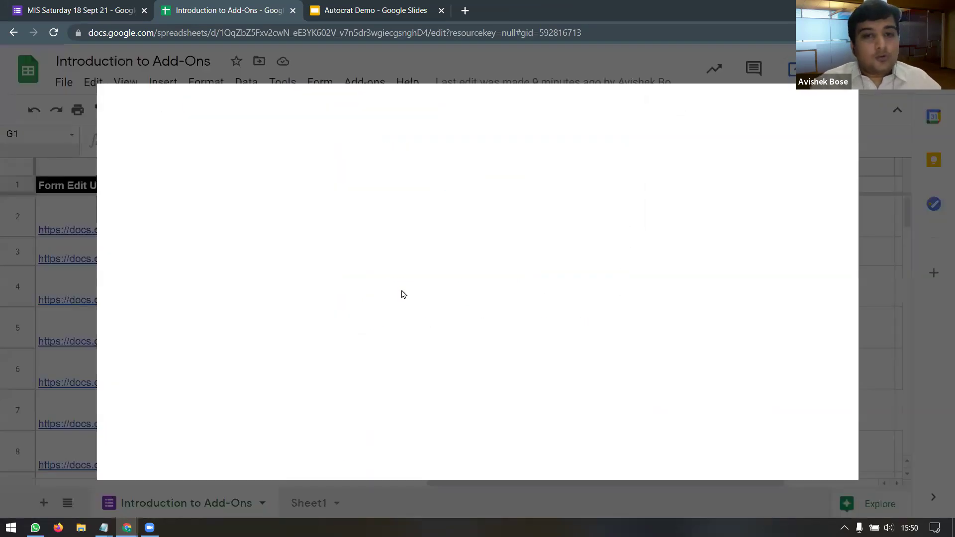
click(505, 114)
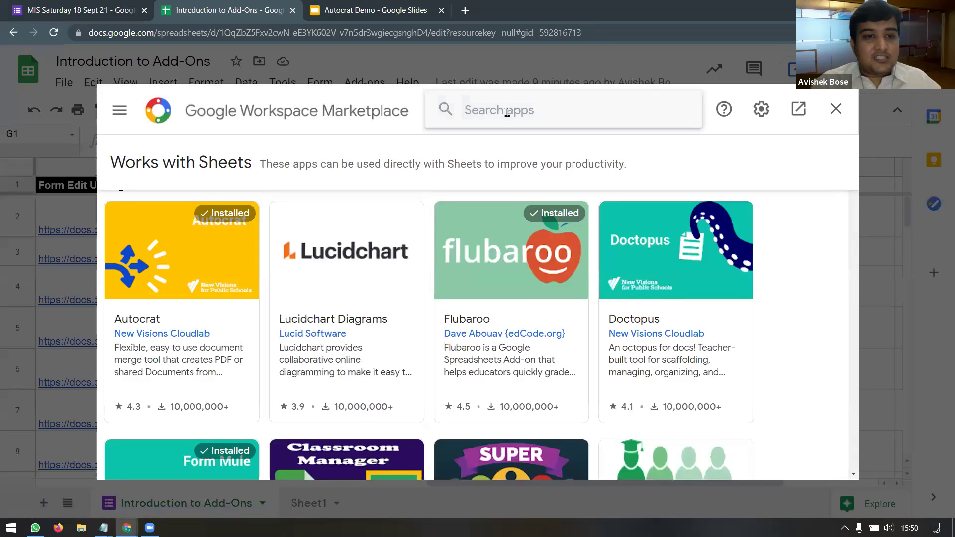
text(au)
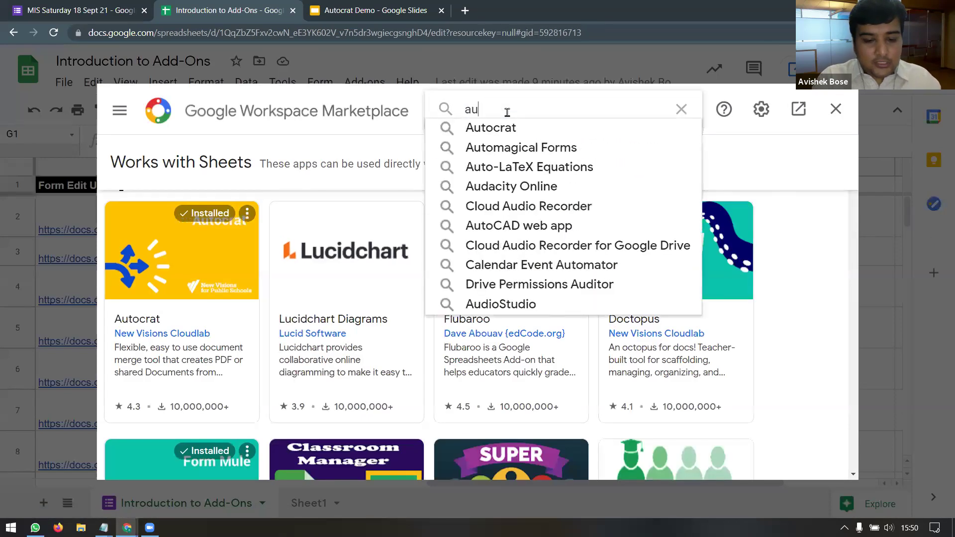
text(tocrat)
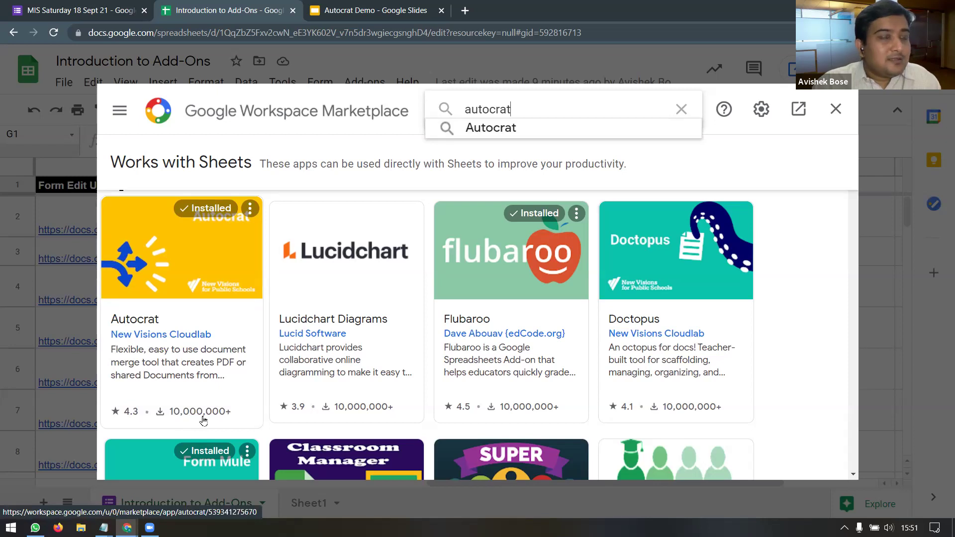
click(221, 305)
click(221, 306)
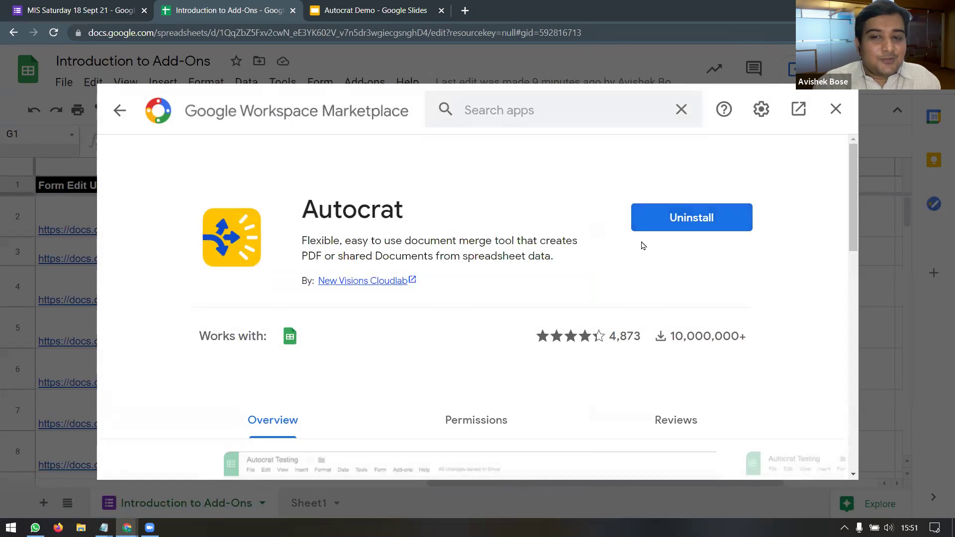
click(838, 109)
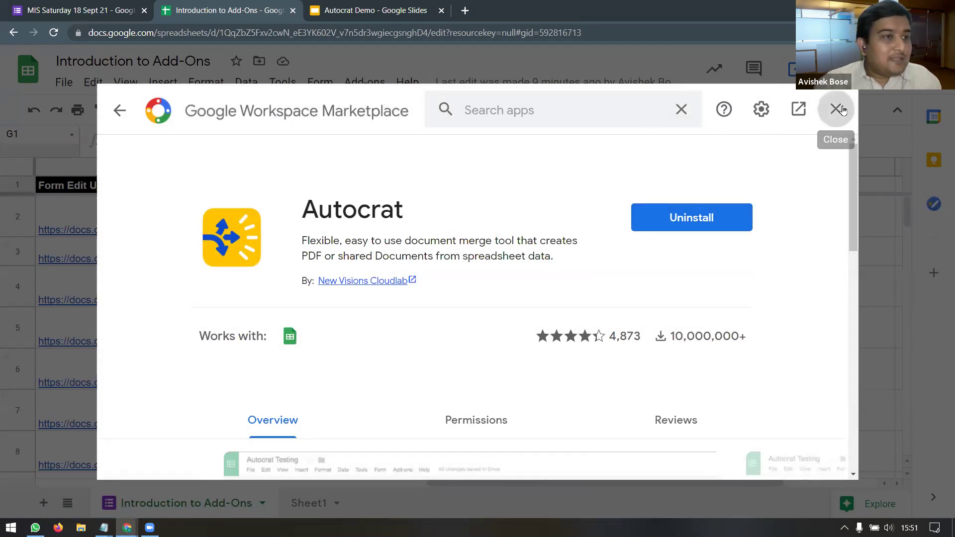
click(498, 286)
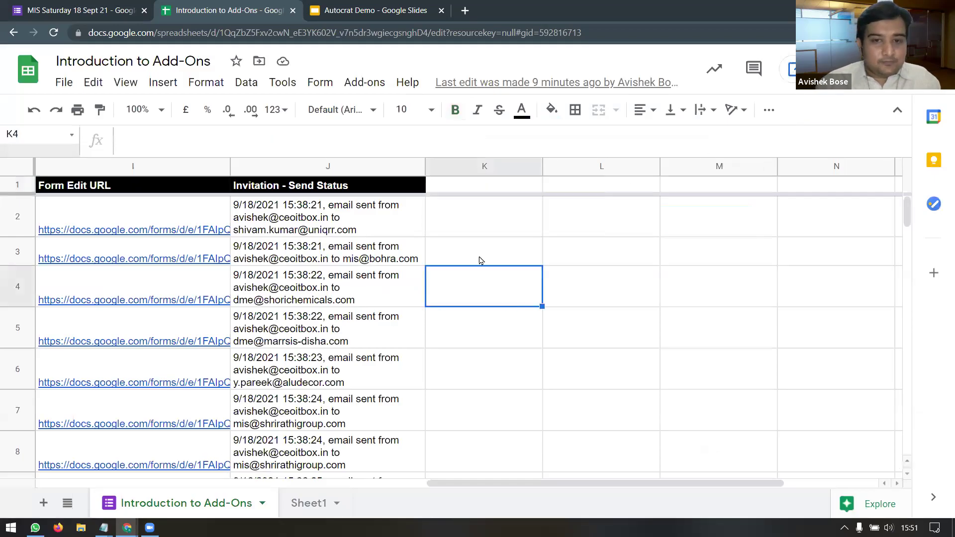
Step: Launch the Autocrat add-on from the Add-ons menu over Sheet1
click(479, 190)
click(364, 82)
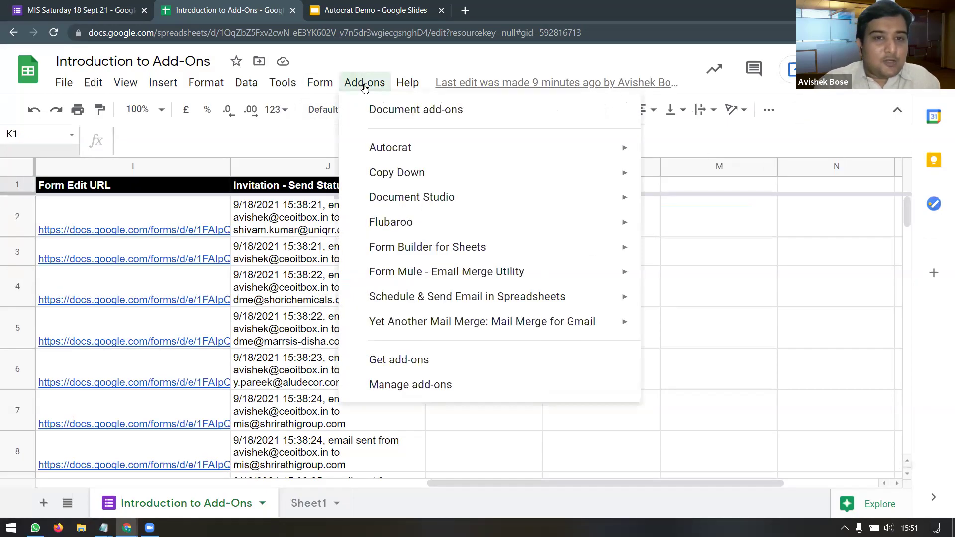
mouse_move(422, 158)
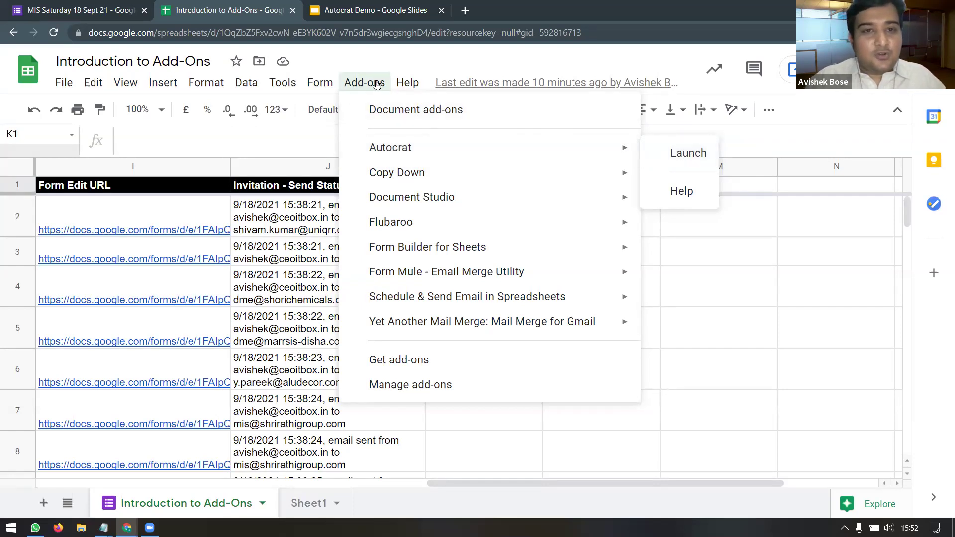
click(675, 158)
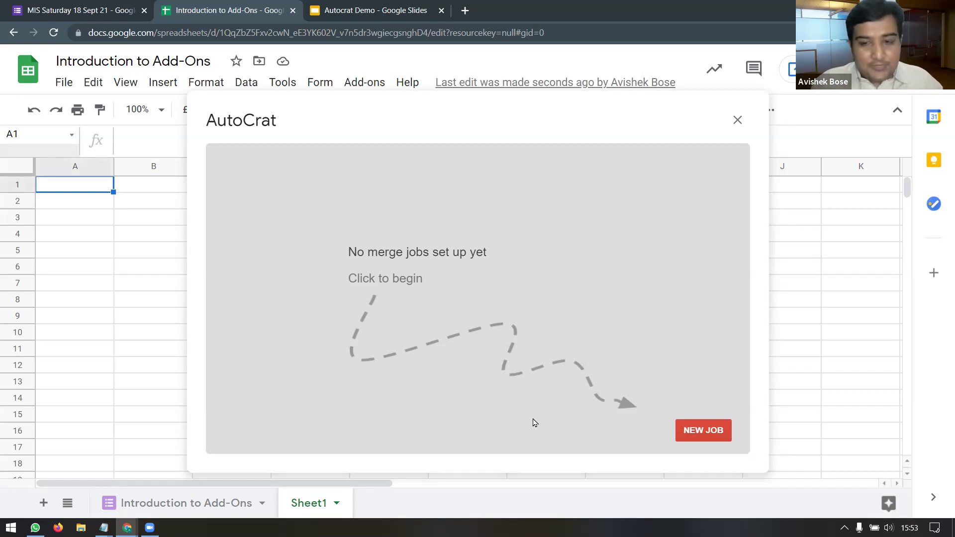
Step: Create a new Autocrat merge job named 'Certification' and advance to template selection
click(689, 436)
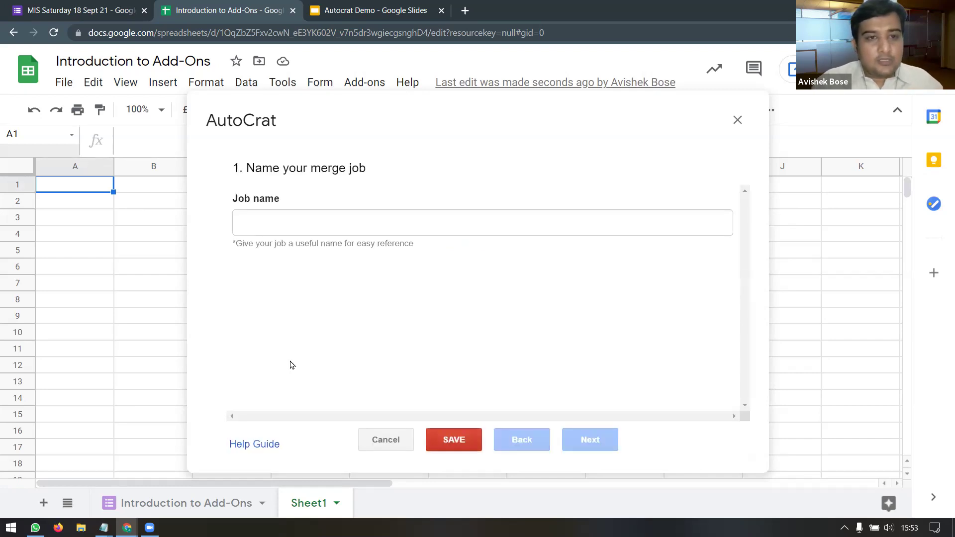
click(262, 227)
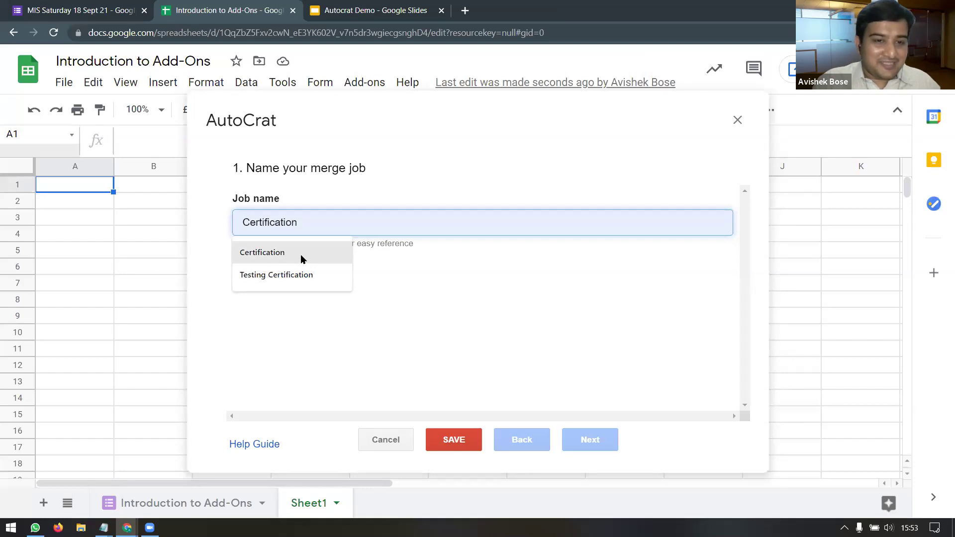
click(301, 259)
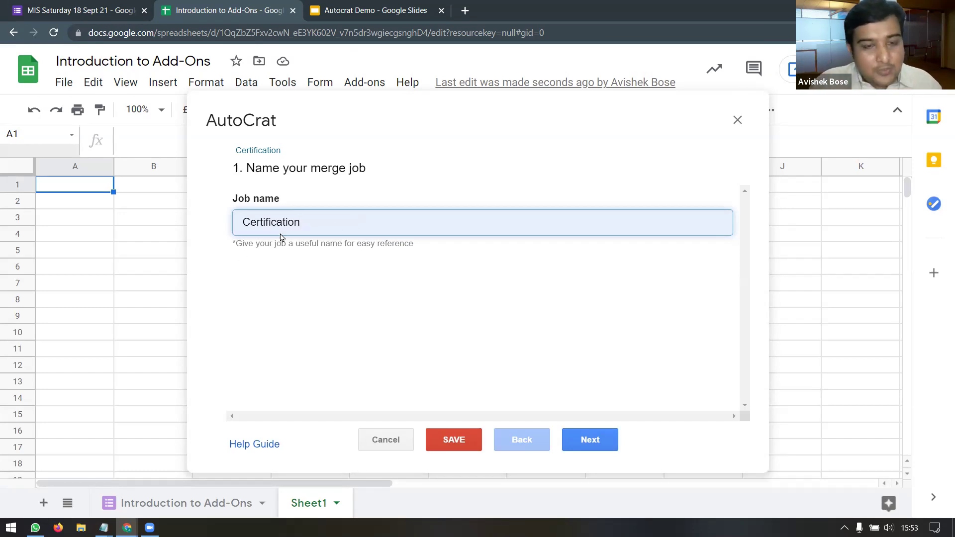
click(608, 441)
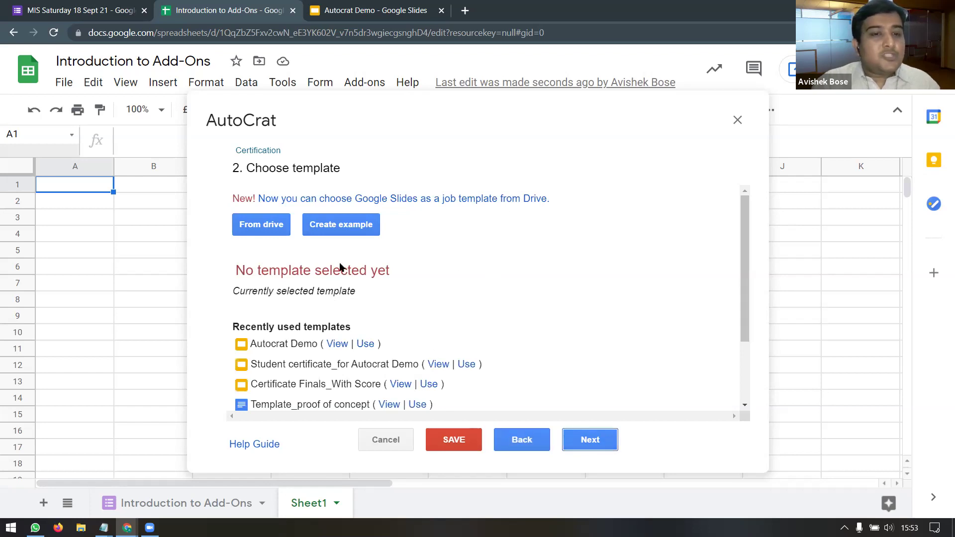
Step: Pick the 'Autocrat Demo' slides from Drive as the job's template
click(259, 232)
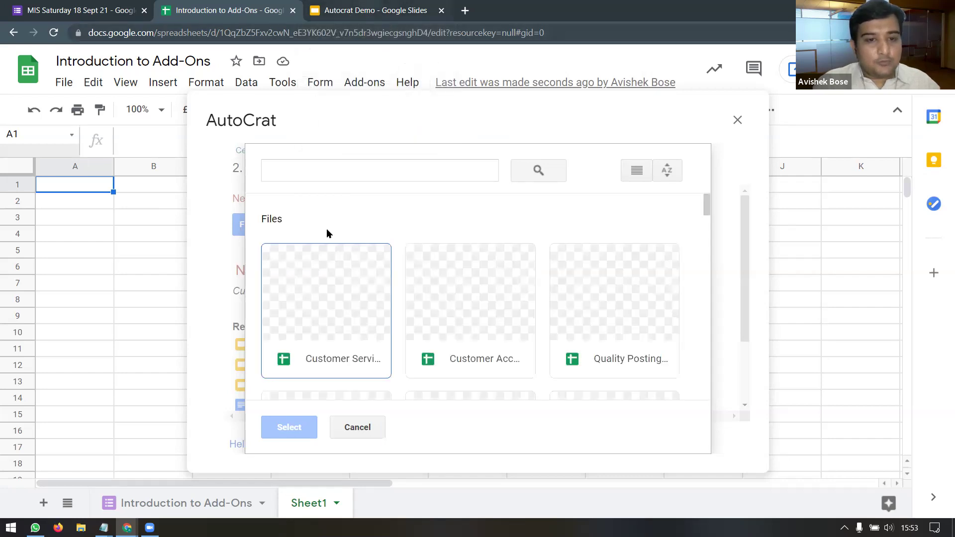
click(330, 171)
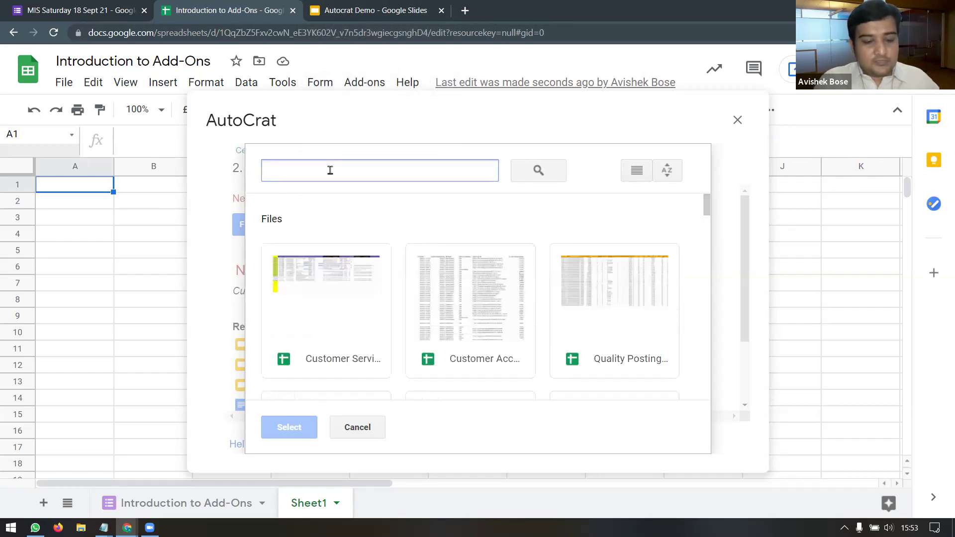
text(aut)
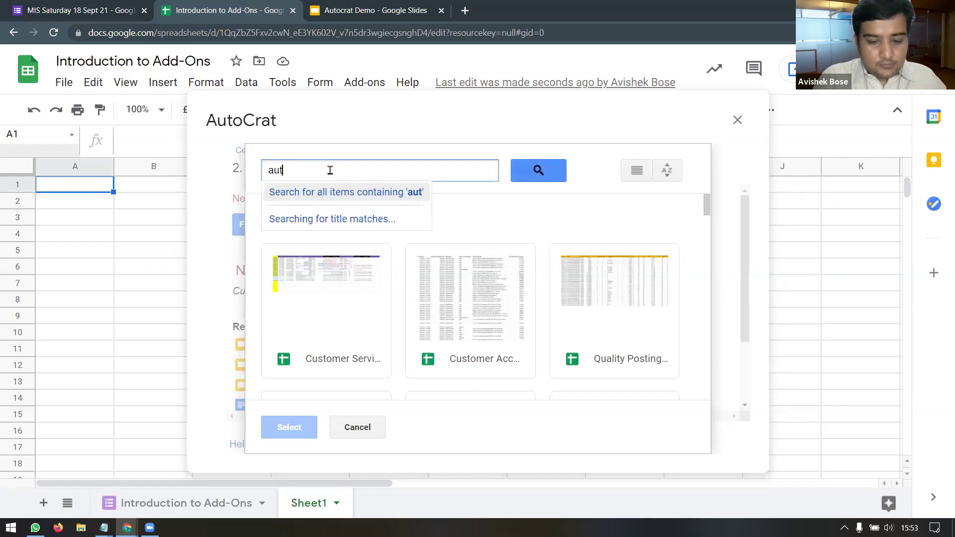
text(ocrat )
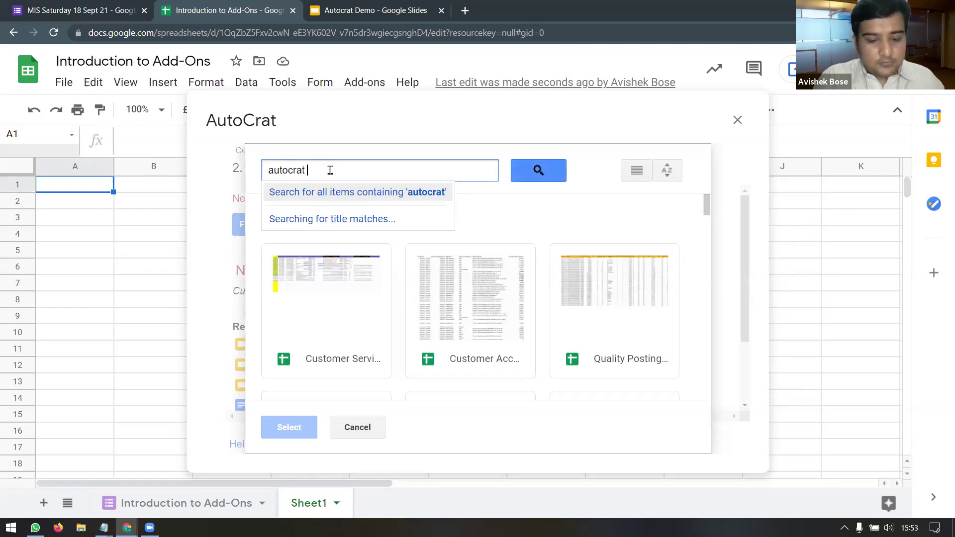
text(demo)
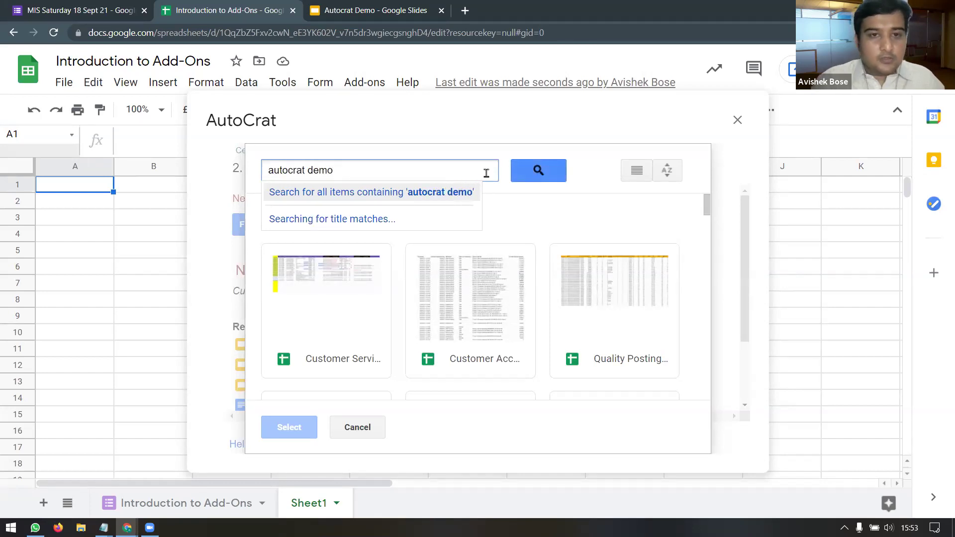
click(549, 177)
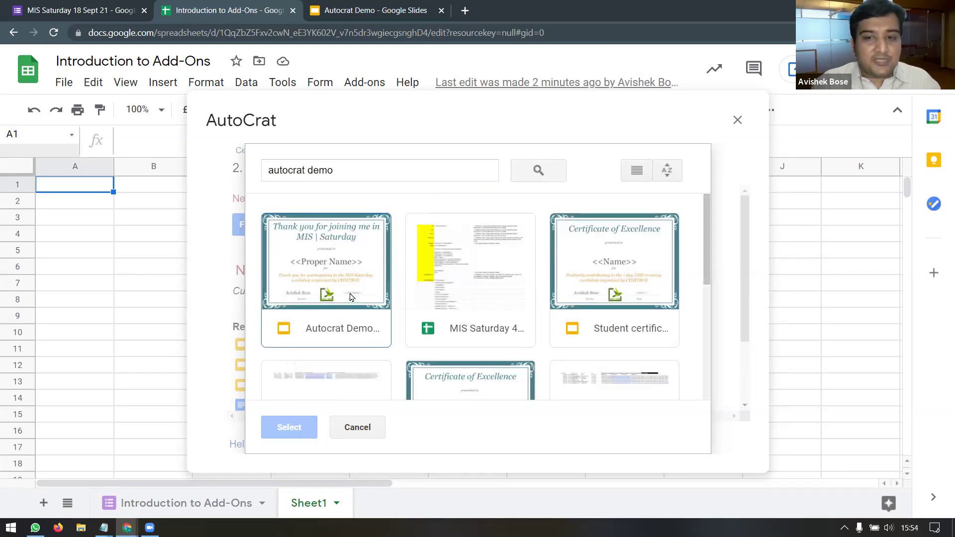
double_click(338, 271)
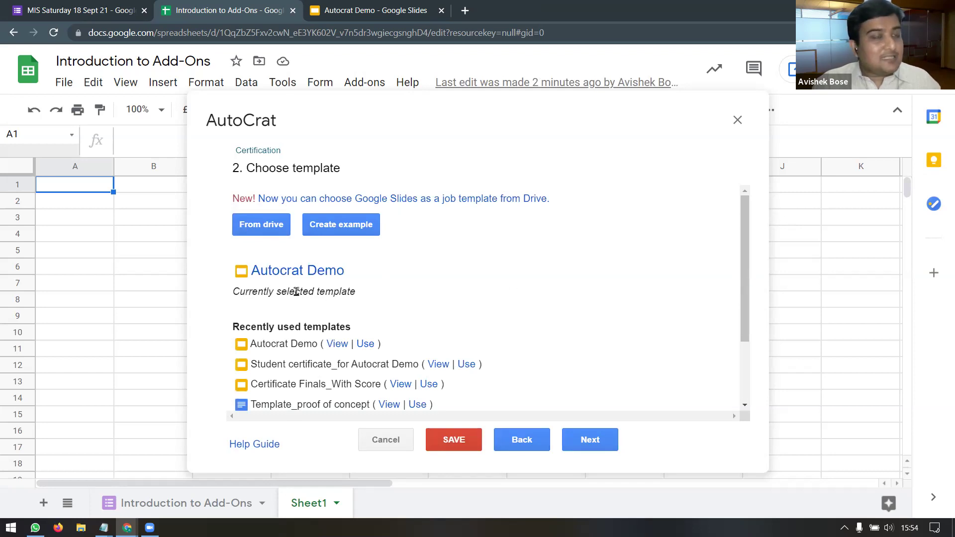
Step: In the data-mapping step, set the merge tab, trying Introduction to Add-Ons then Invitation
click(591, 439)
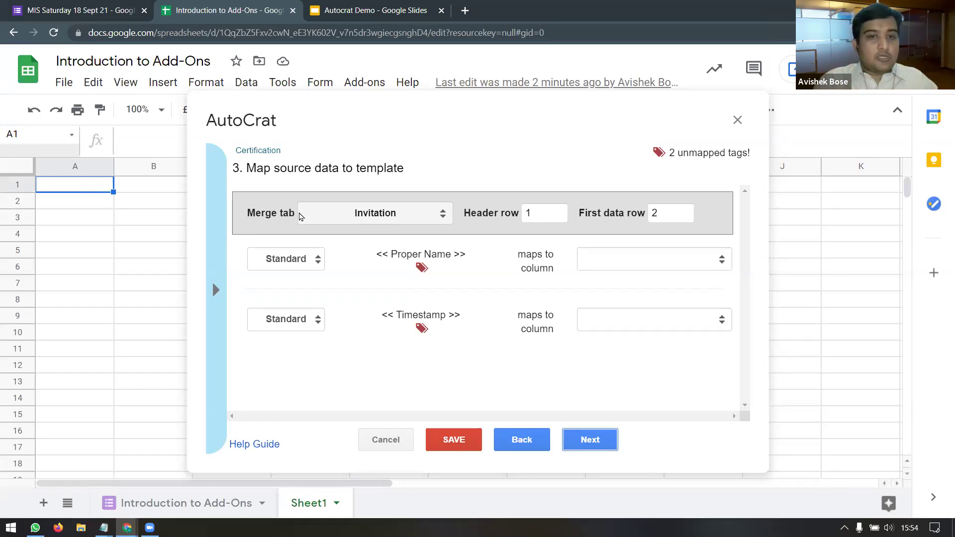
click(444, 219)
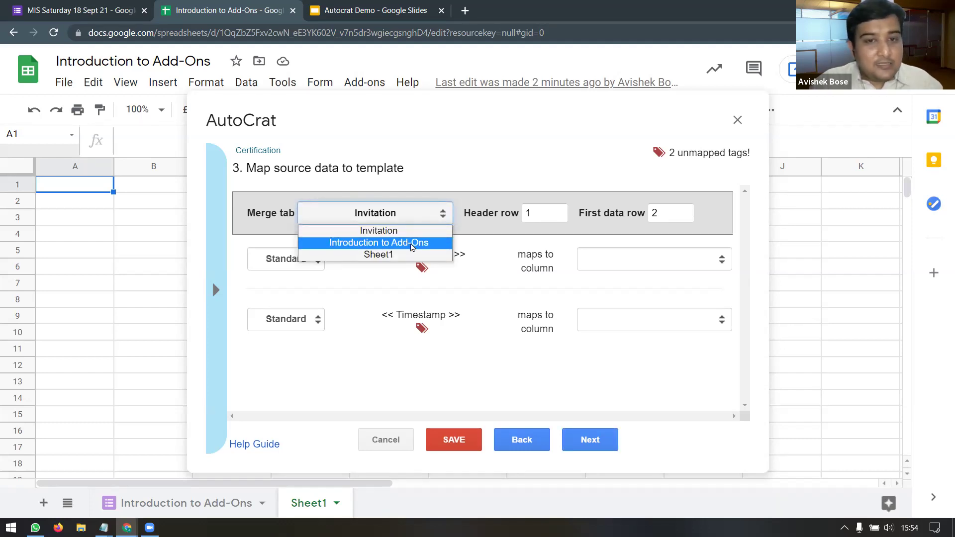
click(415, 246)
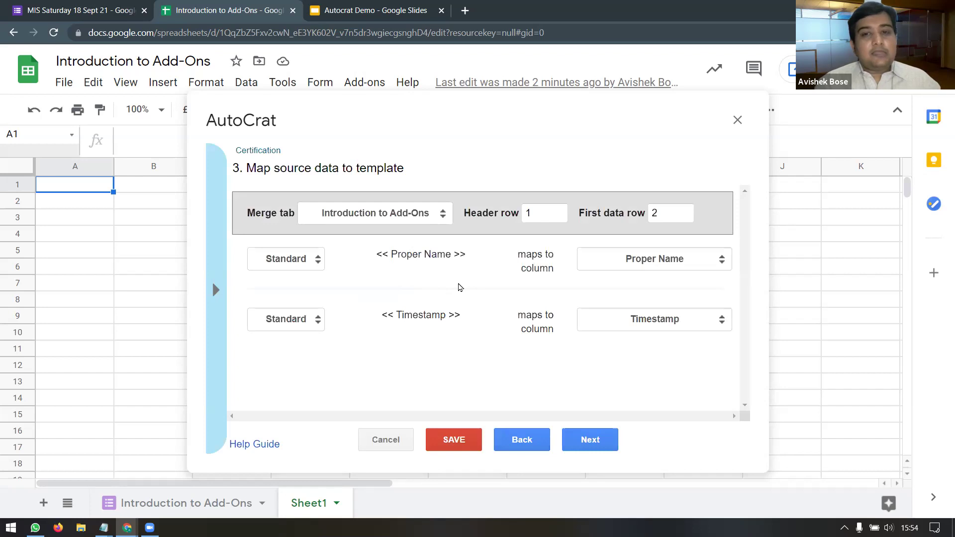
click(441, 213)
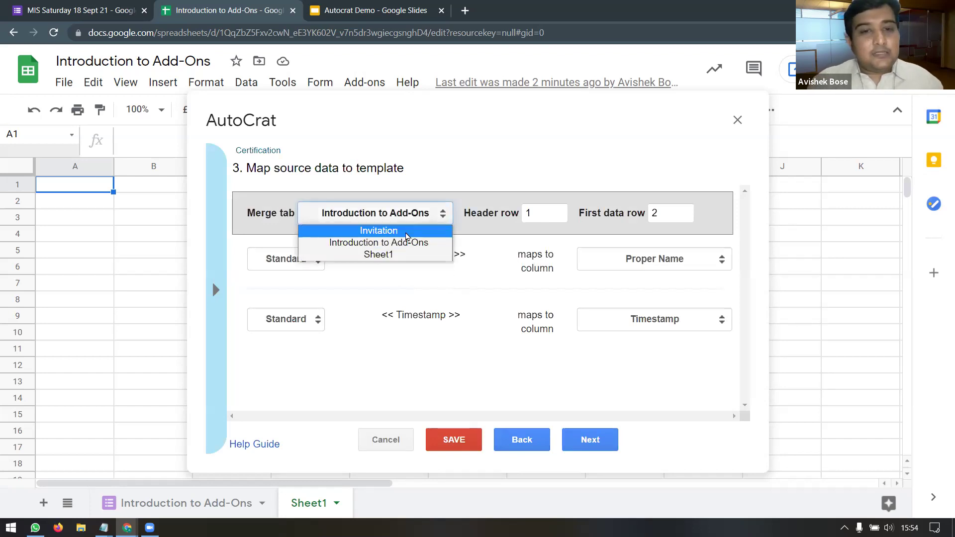
click(406, 232)
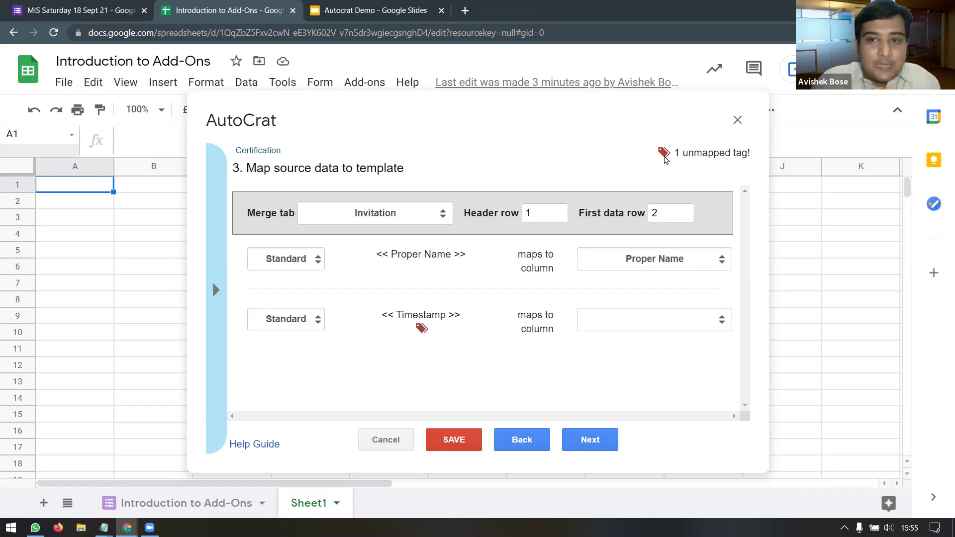
Step: Remap the <<Timestamp>> tag's column and set the merge tab back to Introduction to Add-Ons
click(723, 323)
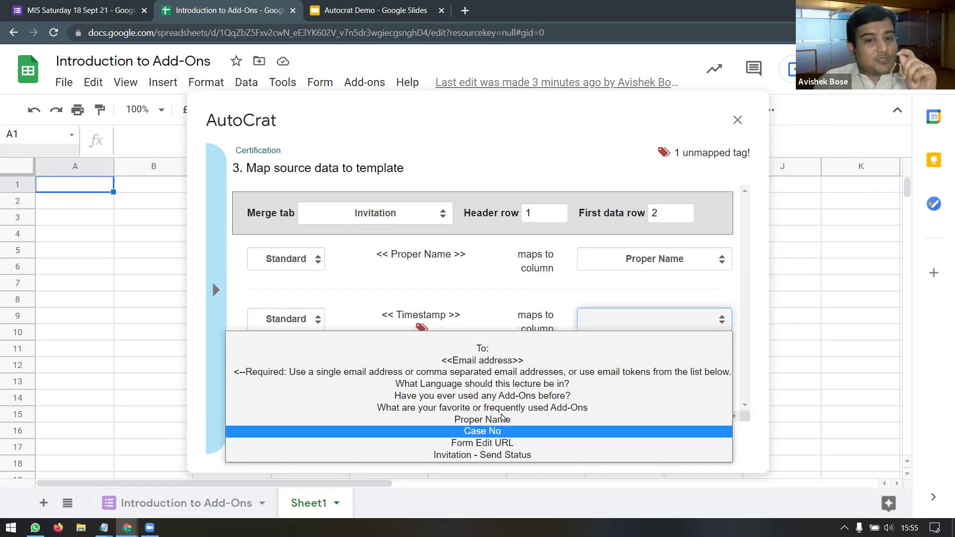
click(502, 419)
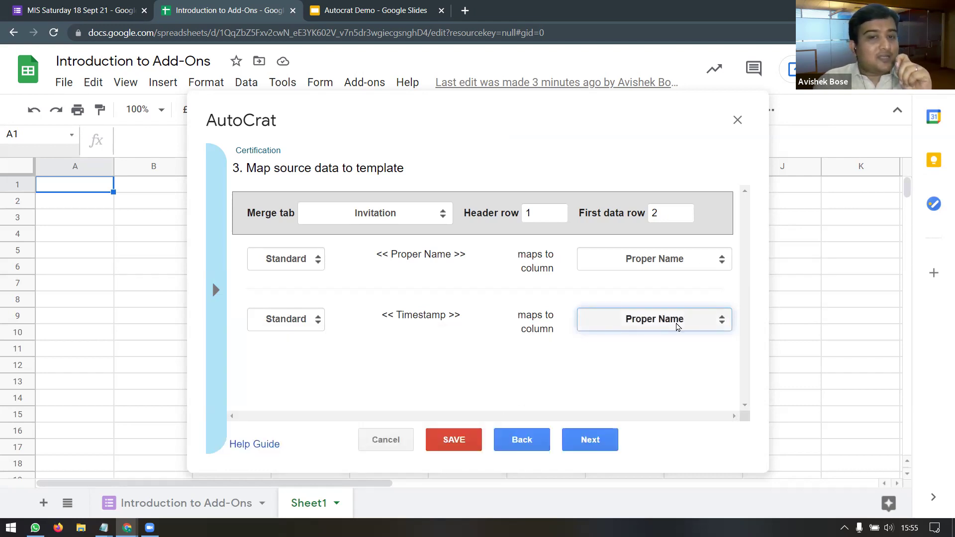
click(715, 327)
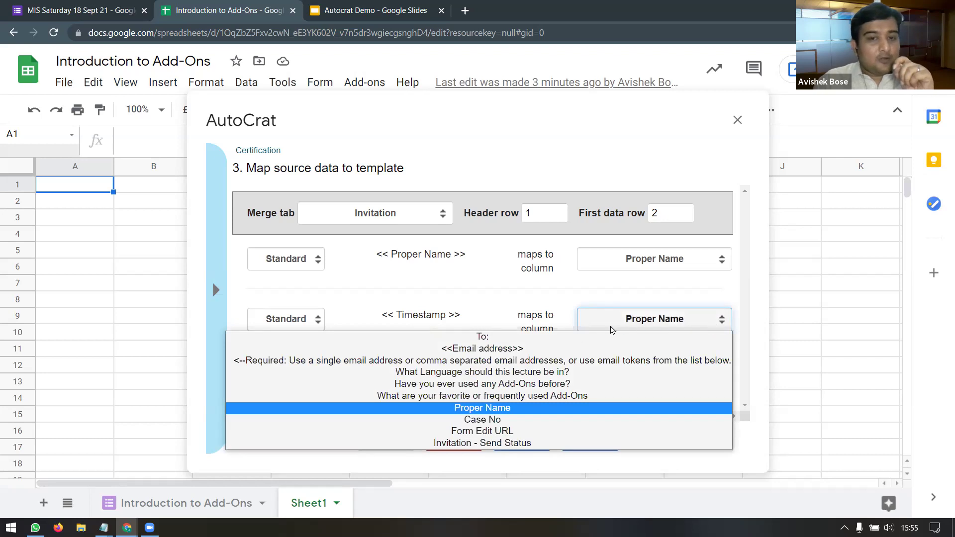
click(550, 349)
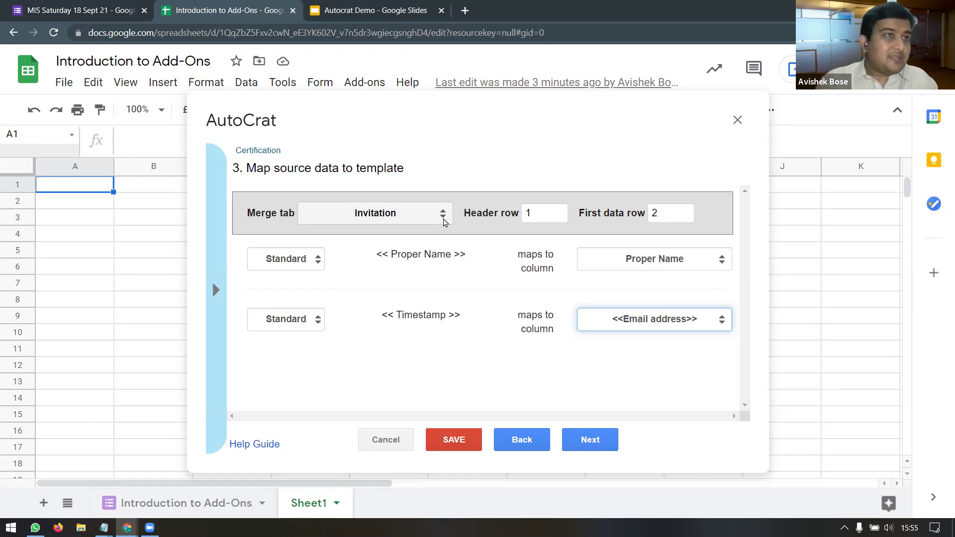
click(442, 219)
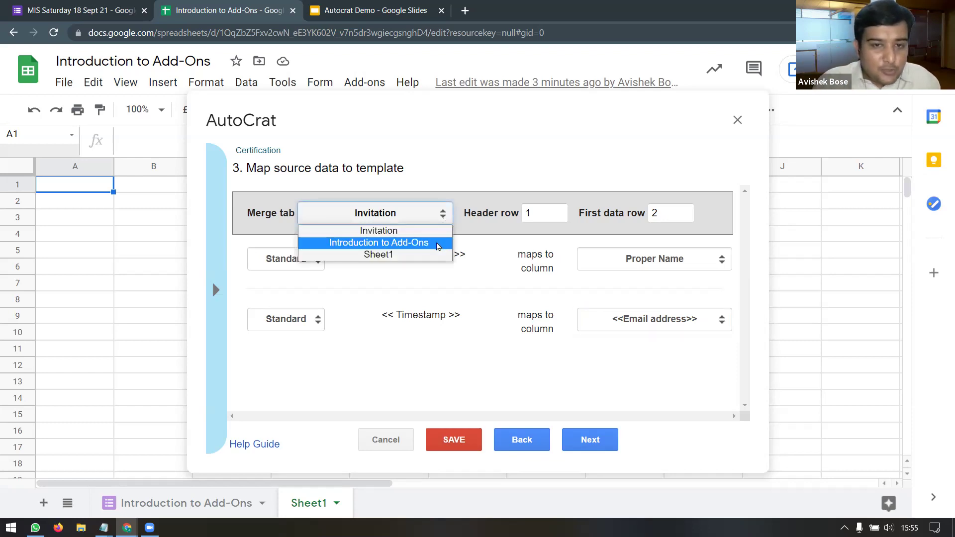
click(438, 244)
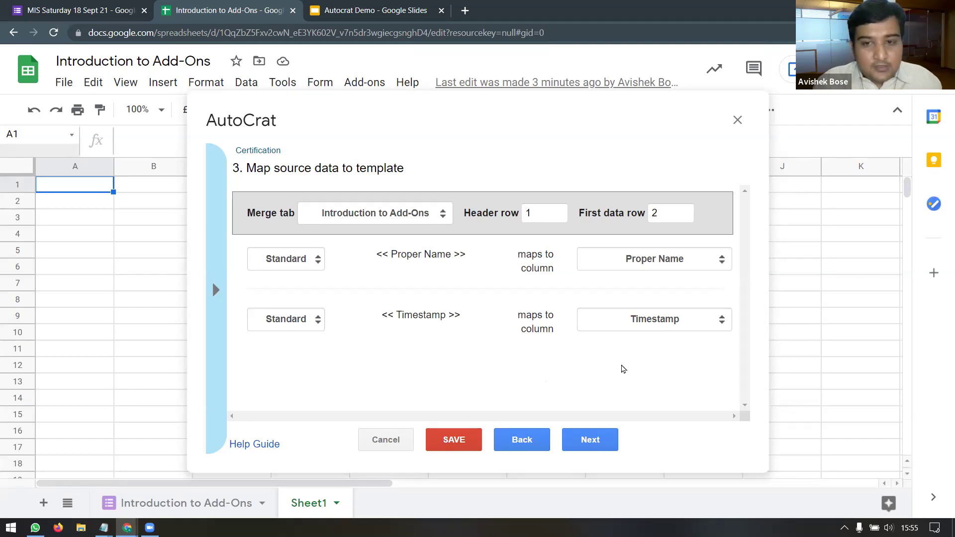
Step: In file settings, put the <<Proper Name>> tag into the output file name
click(602, 438)
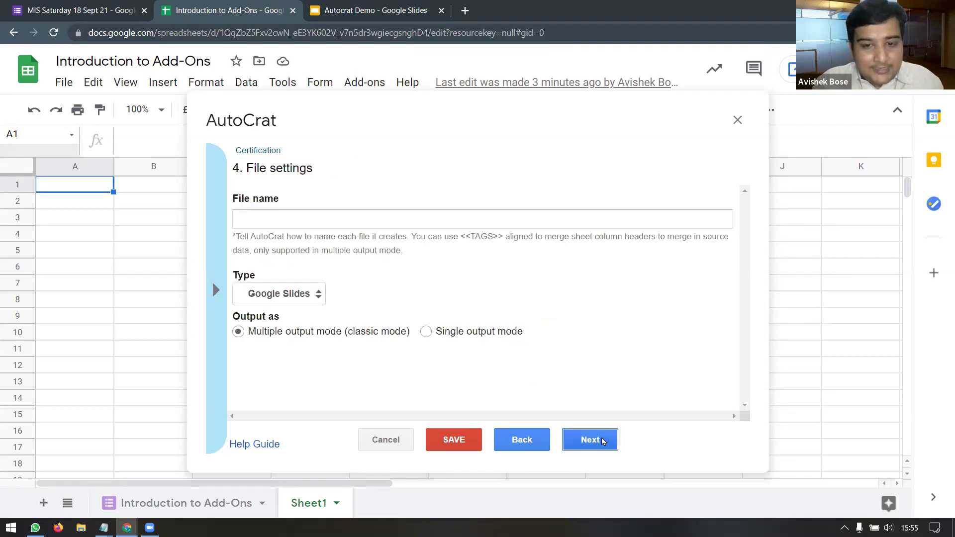
click(275, 219)
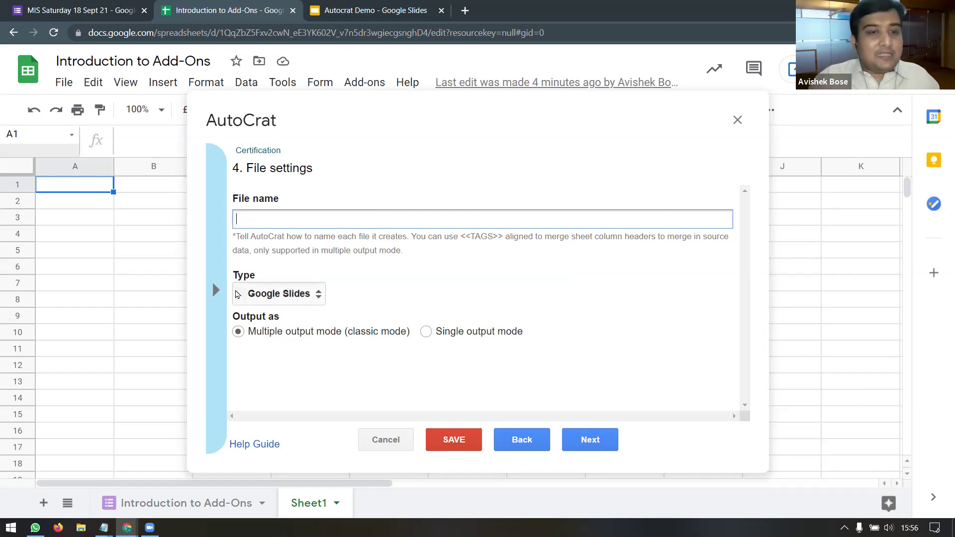
click(215, 288)
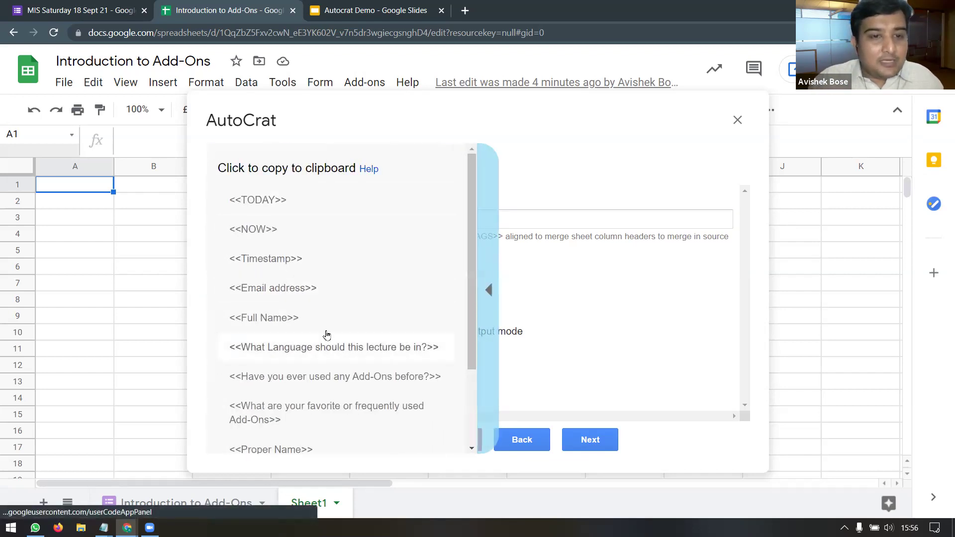
click(311, 318)
click(299, 218)
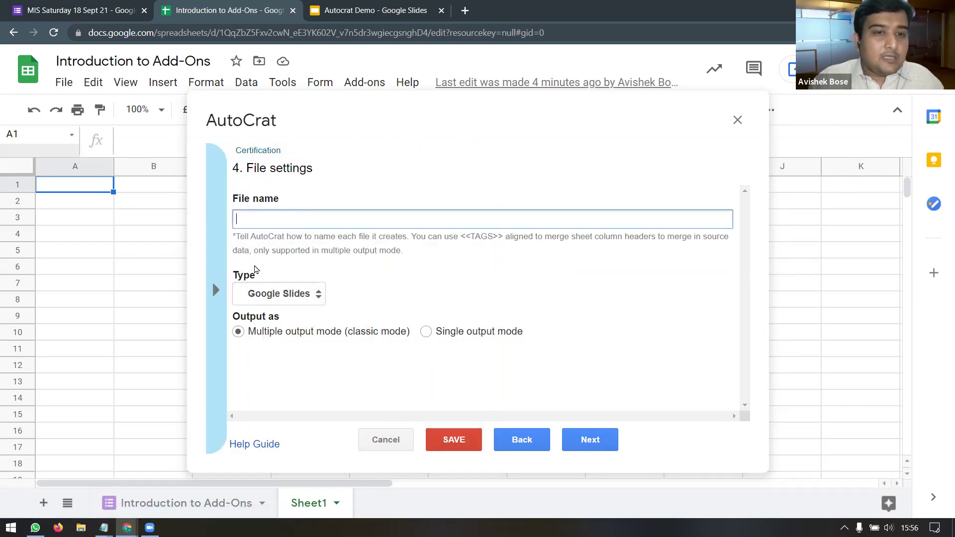
click(217, 294)
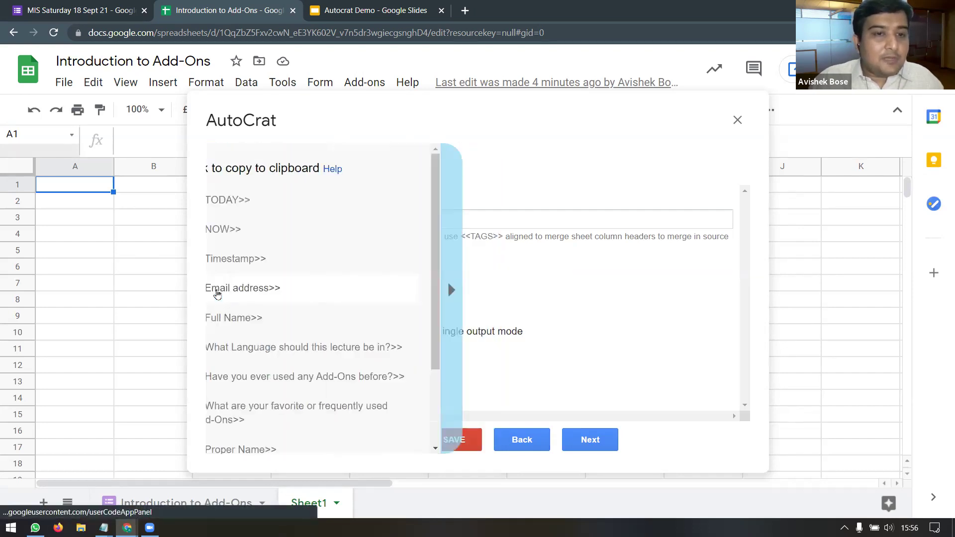
click(487, 299)
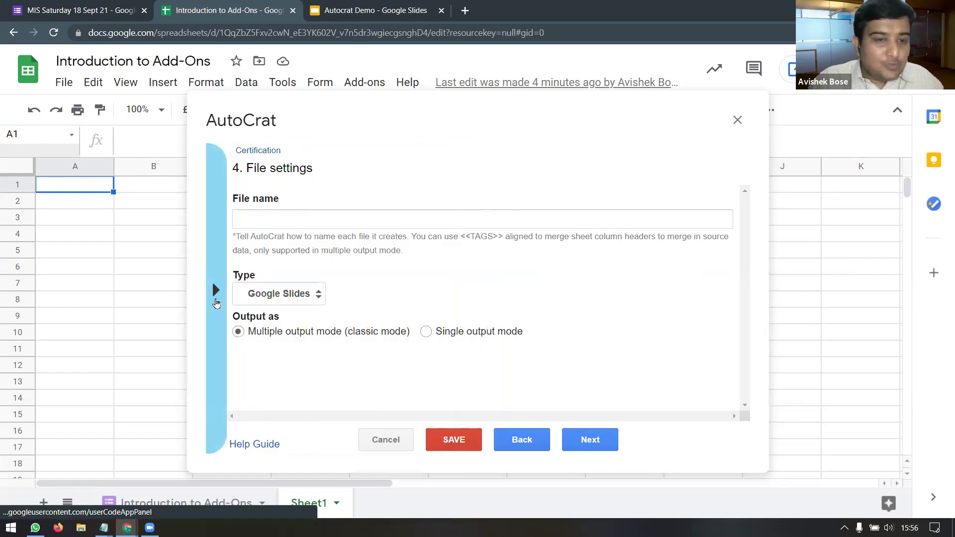
click(218, 292)
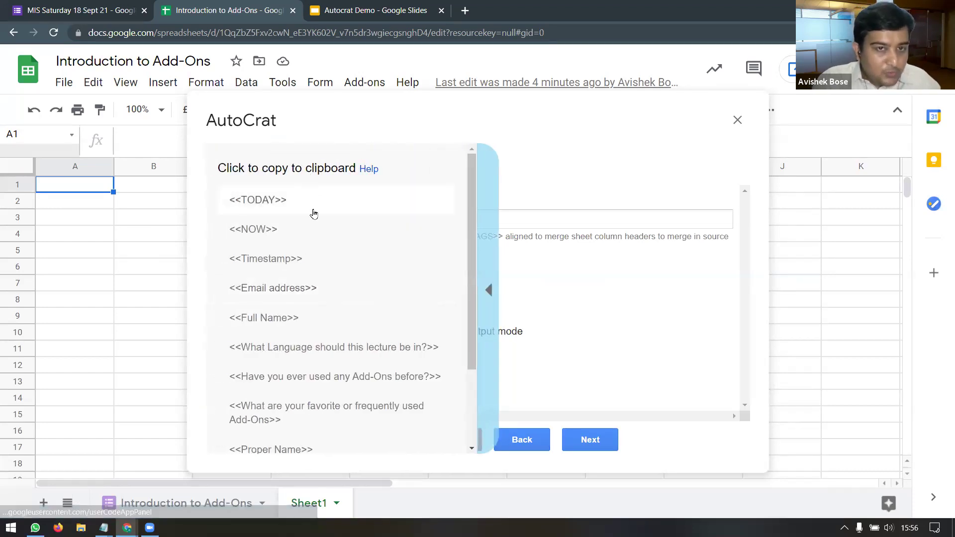
scroll(313, 213, down, 3)
scroll(319, 302, up, 3)
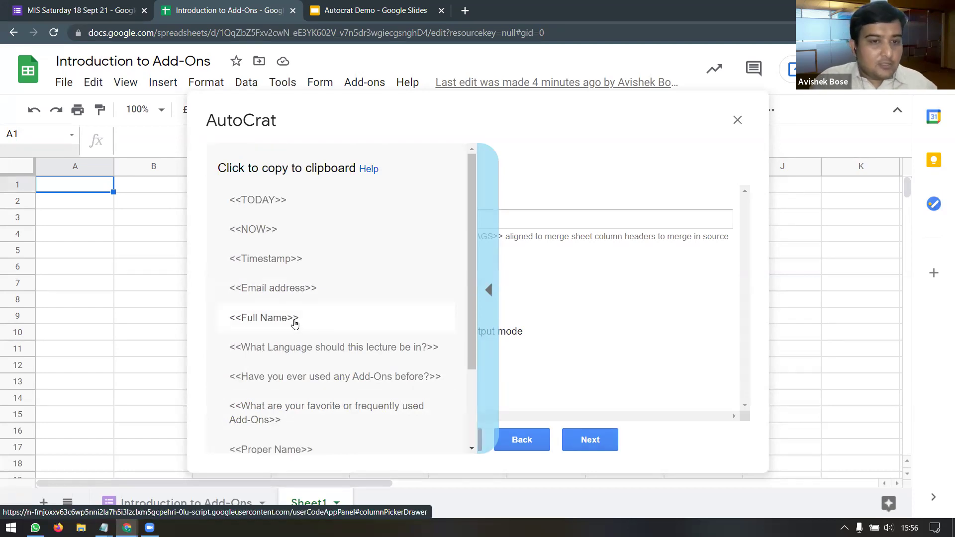
scroll(304, 320, down, 3)
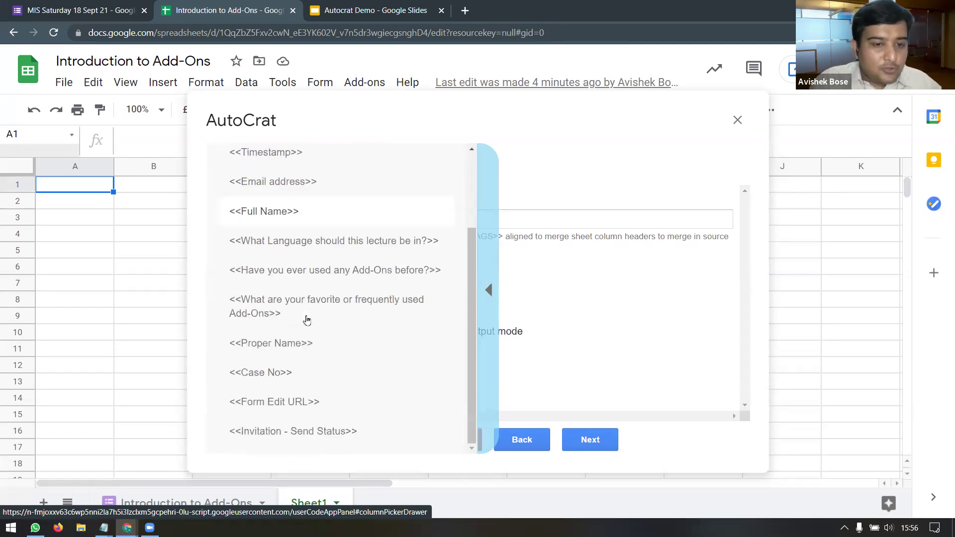
click(292, 344)
click(285, 221)
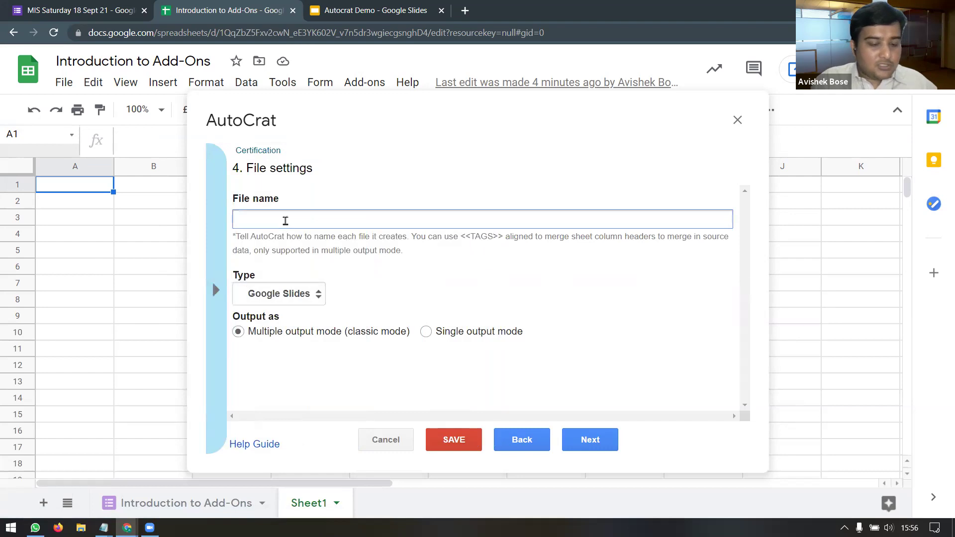
text(<<Proper Name>>)
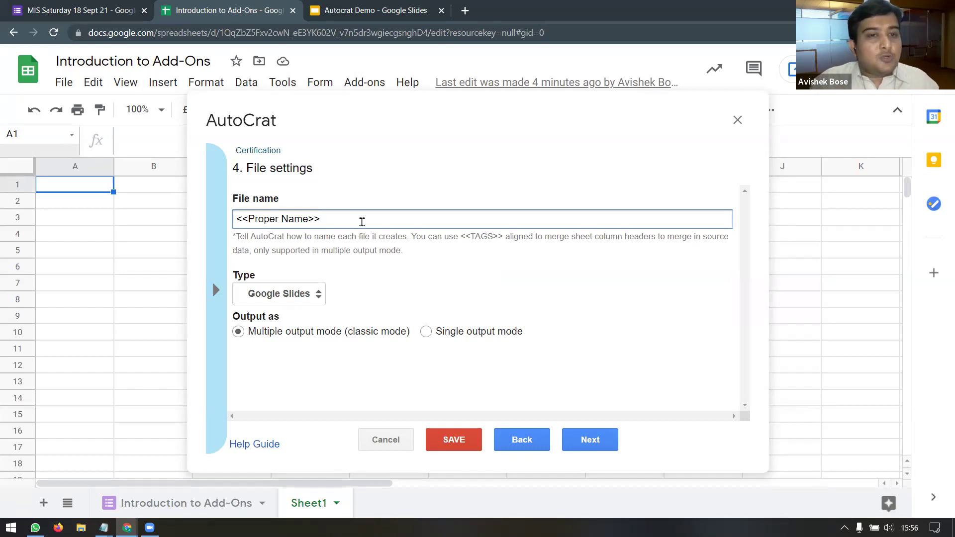
Step: Append an underscore and the <<Case No>> tag to the file name
text(_)
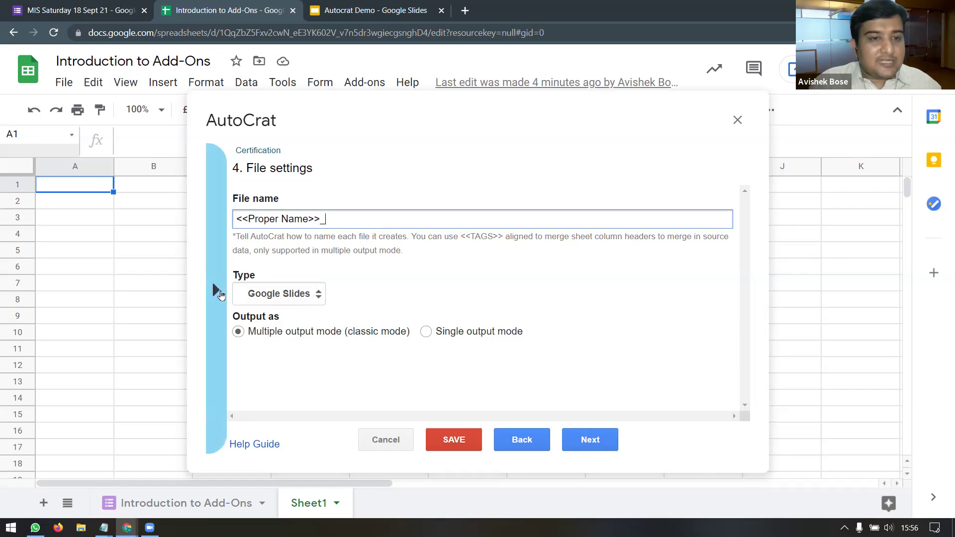
click(218, 292)
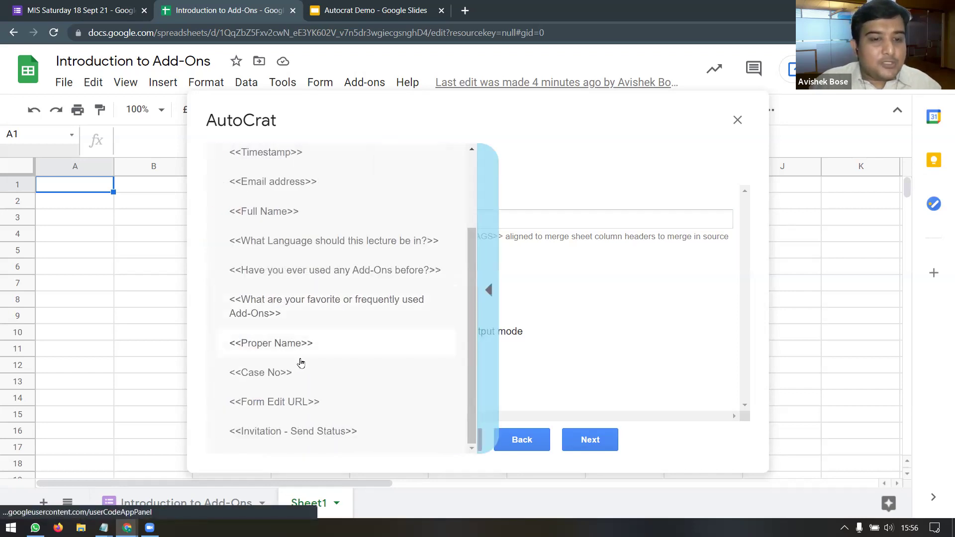
click(292, 375)
click(349, 221)
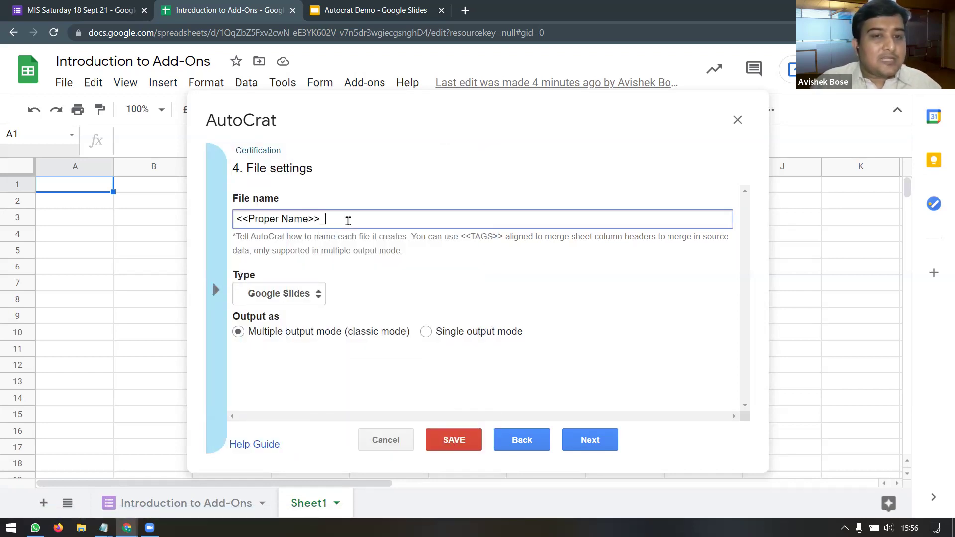
text(<<Case No>>)
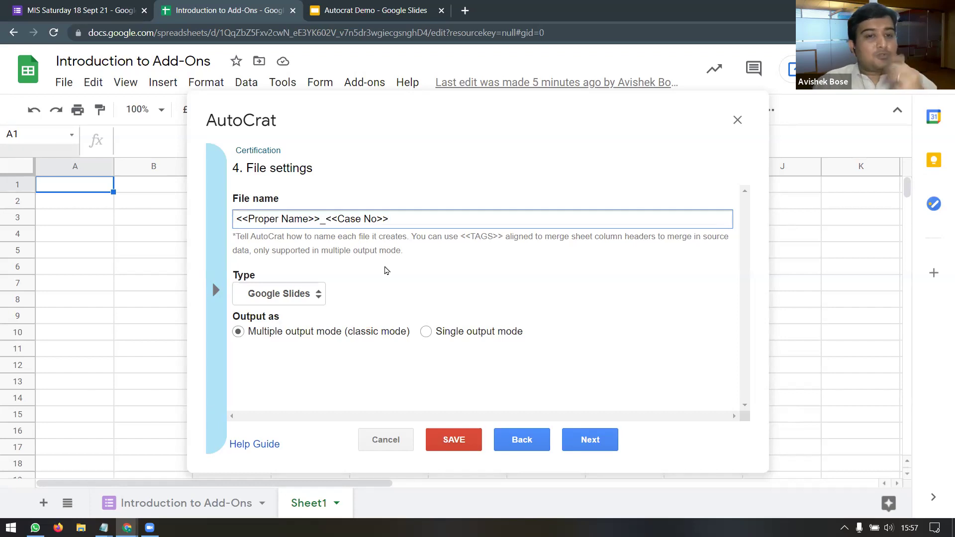
Step: Set the output type to PDF, keeping Multiple output mode after trying Single
click(317, 298)
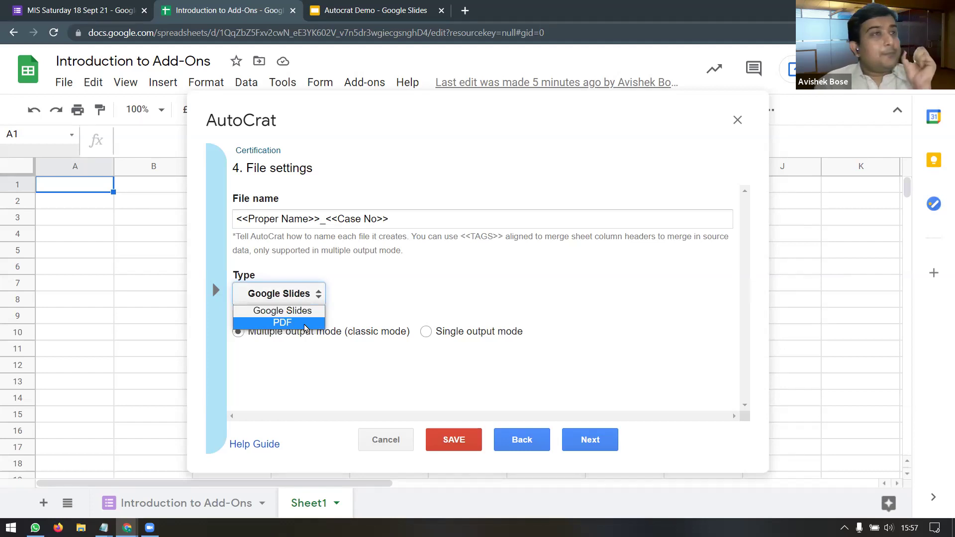
click(304, 327)
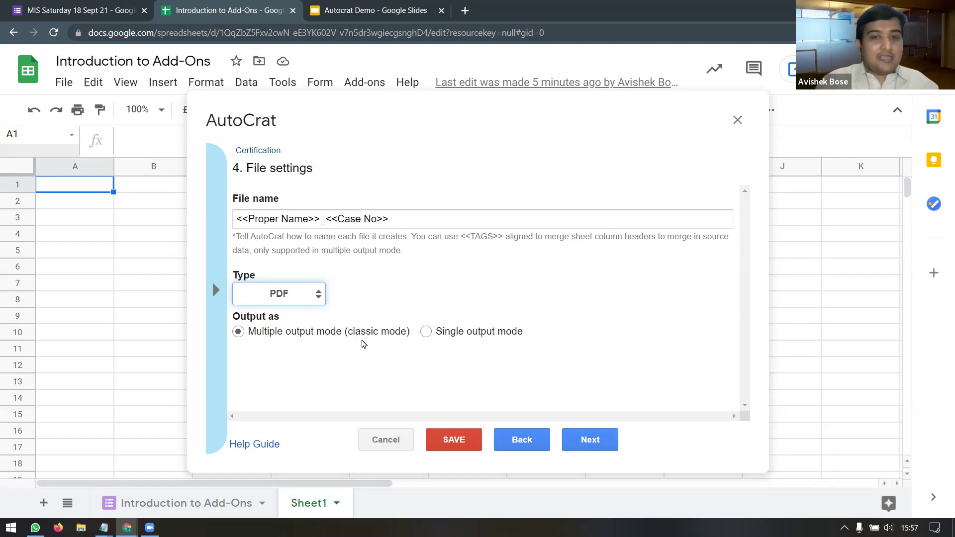
click(426, 332)
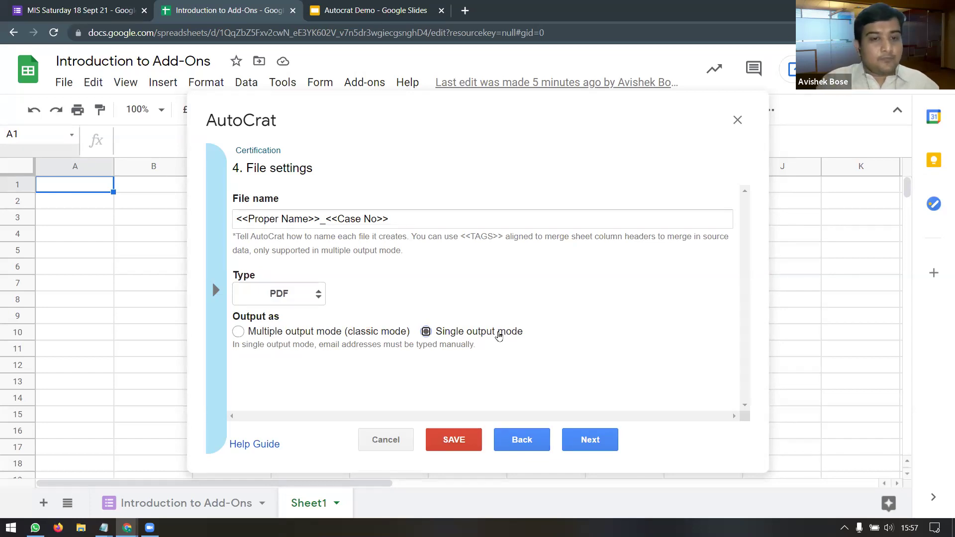
click(239, 333)
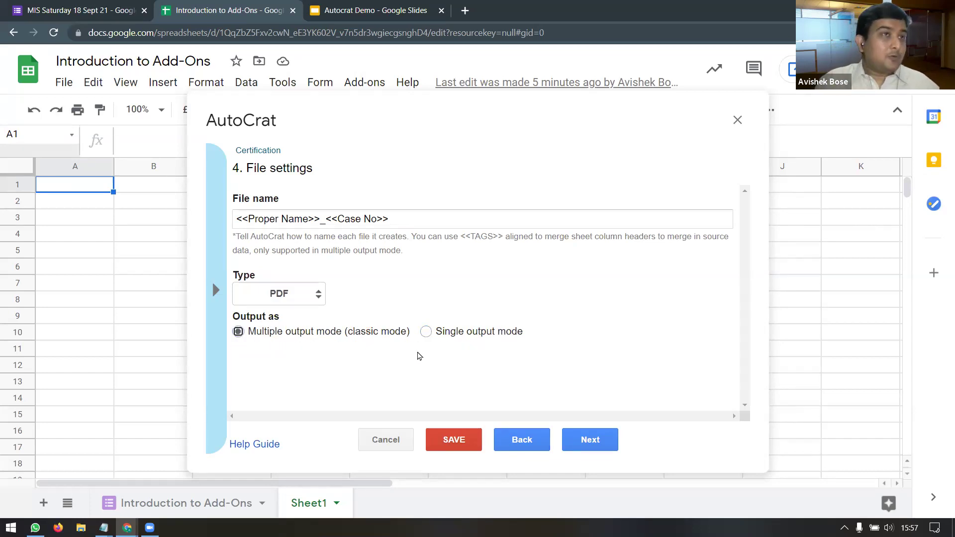
Step: Advance to destination folder selection and switch to the MIS Saturdays Drive folder
click(590, 440)
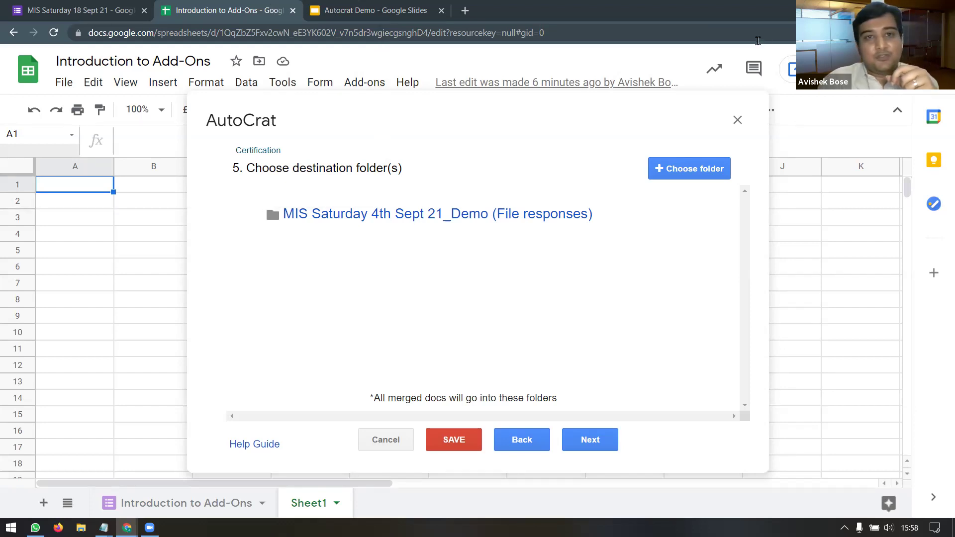
click(628, 8)
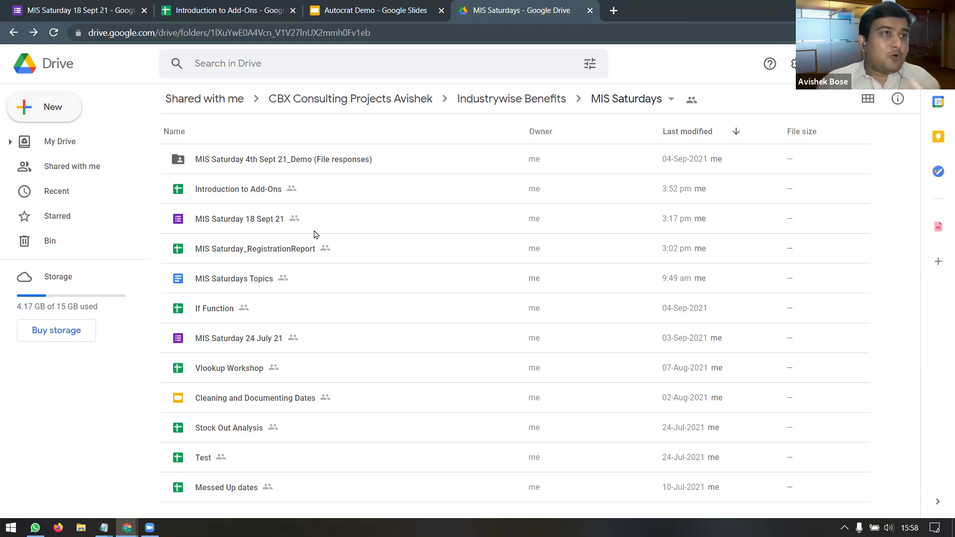
Step: Create a folder named 180921 in MIS Saturdays, then view the Autocrat Demo slides
click(42, 109)
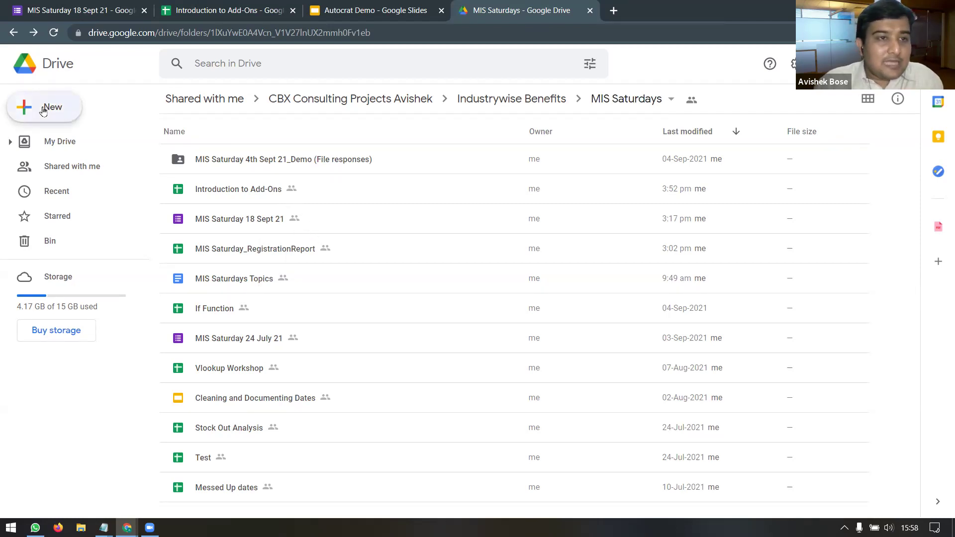
click(65, 112)
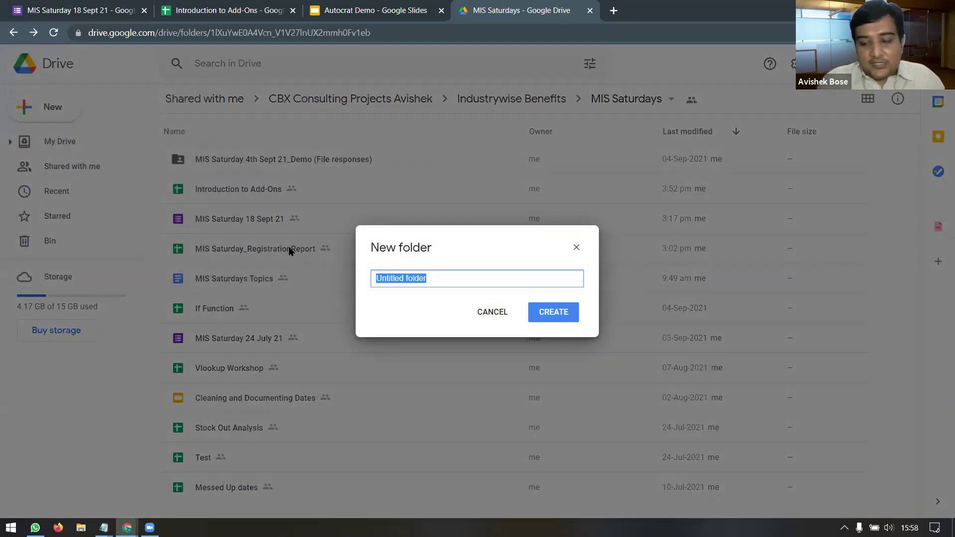
text(18)
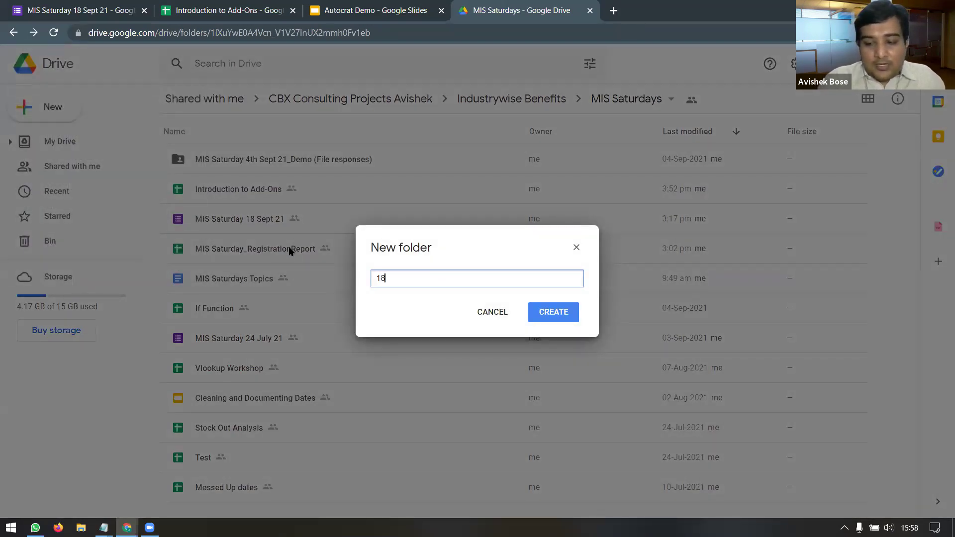
text(0921)
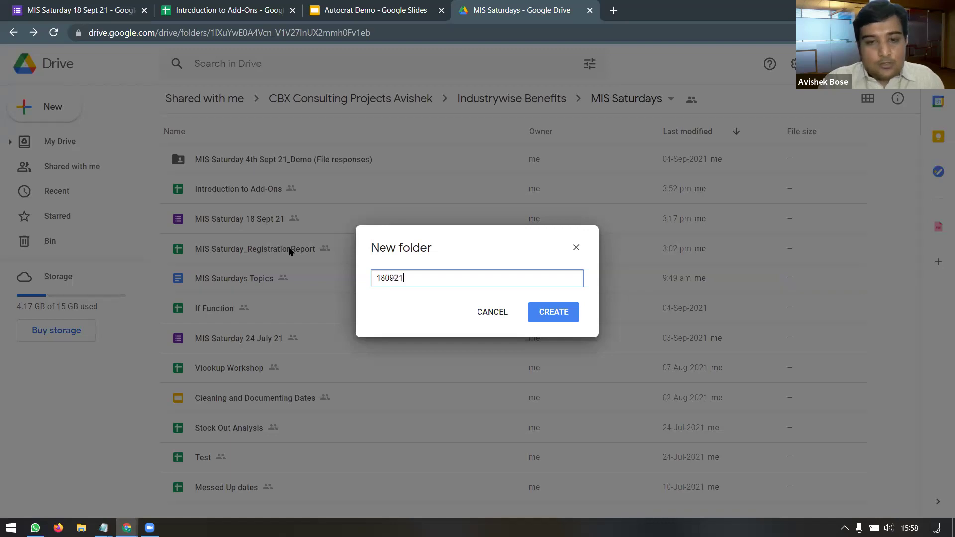
click(547, 318)
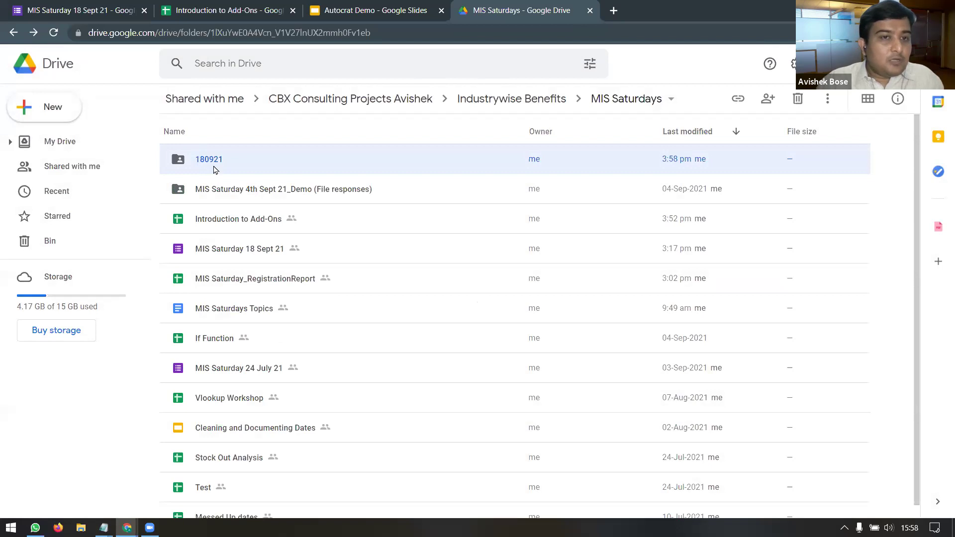
click(353, 11)
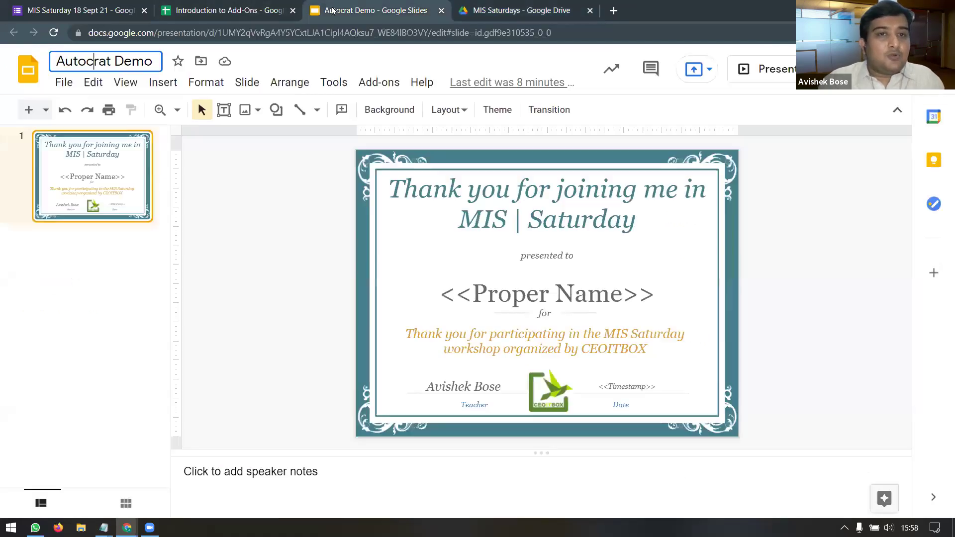
Step: Remove the File responses destination folder and select 180921 as the job's destination
click(258, 7)
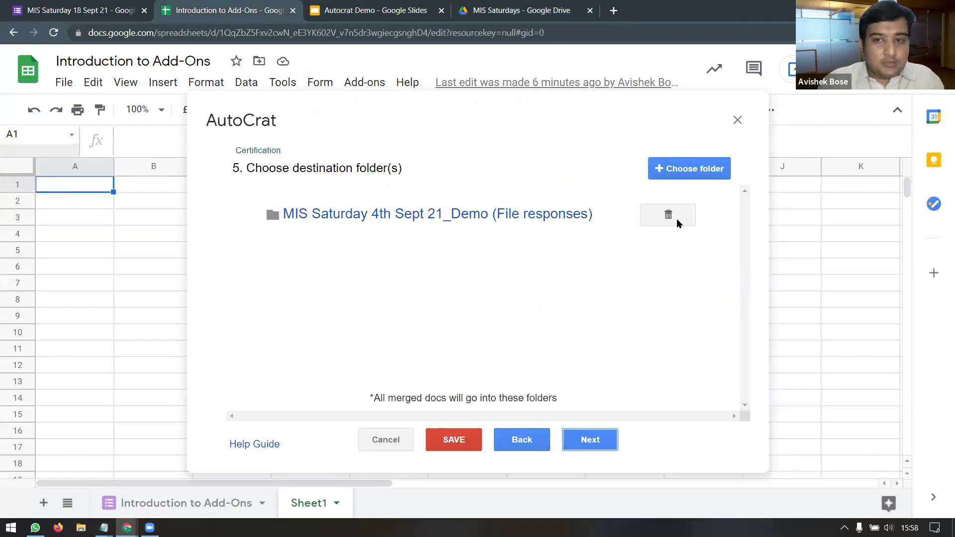
click(683, 176)
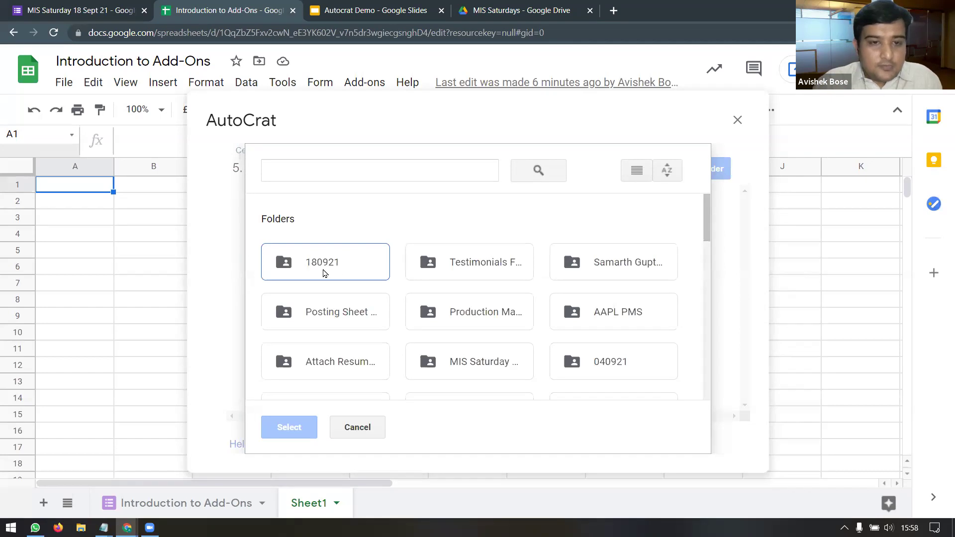
double_click(334, 267)
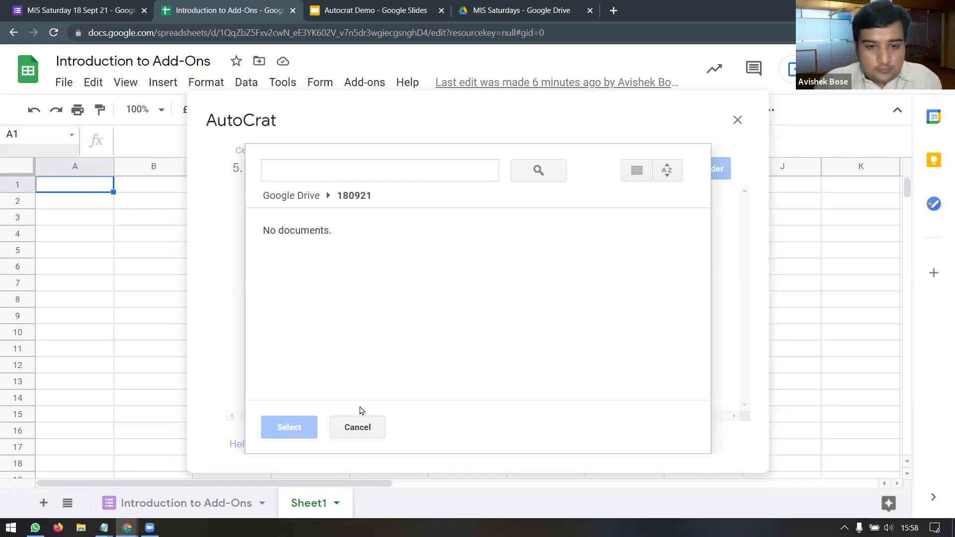
click(357, 428)
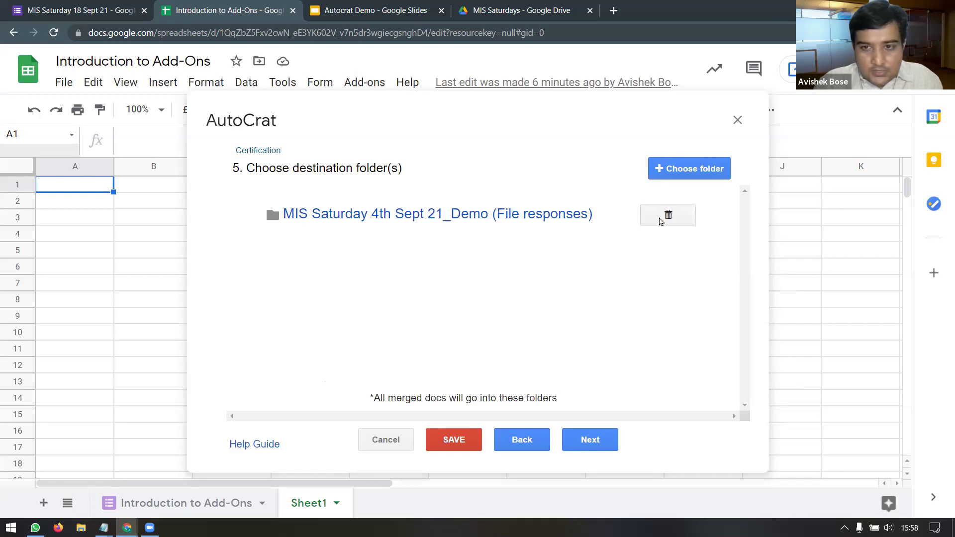
click(661, 219)
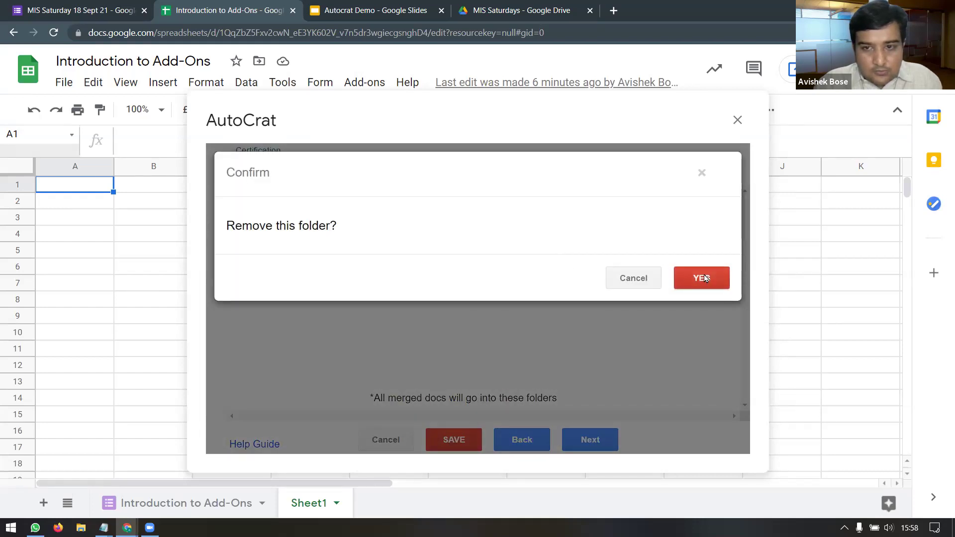
click(700, 277)
click(689, 169)
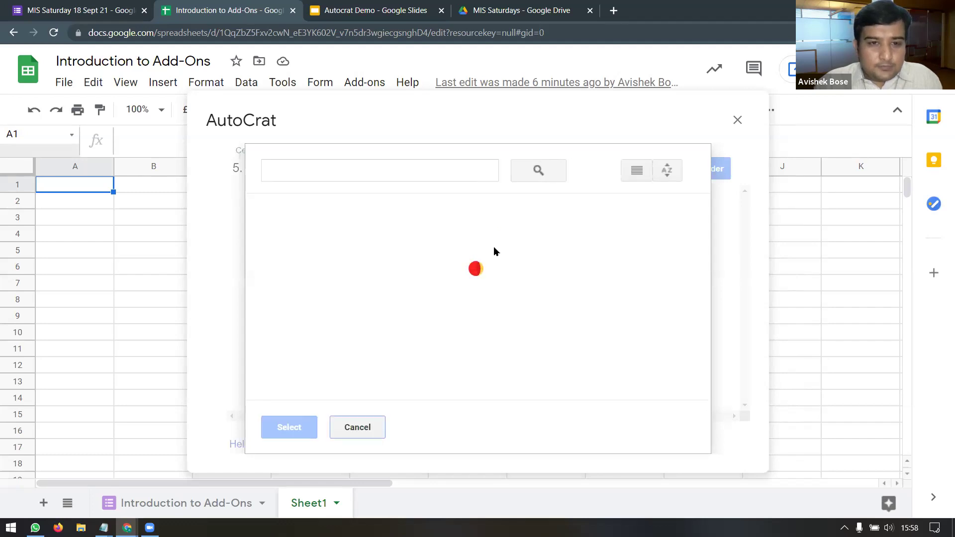
click(325, 259)
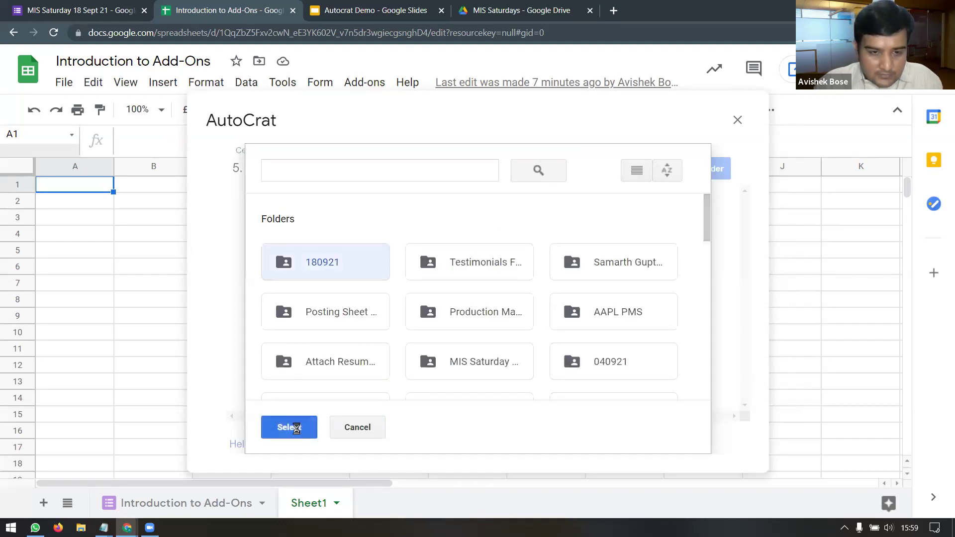
click(297, 429)
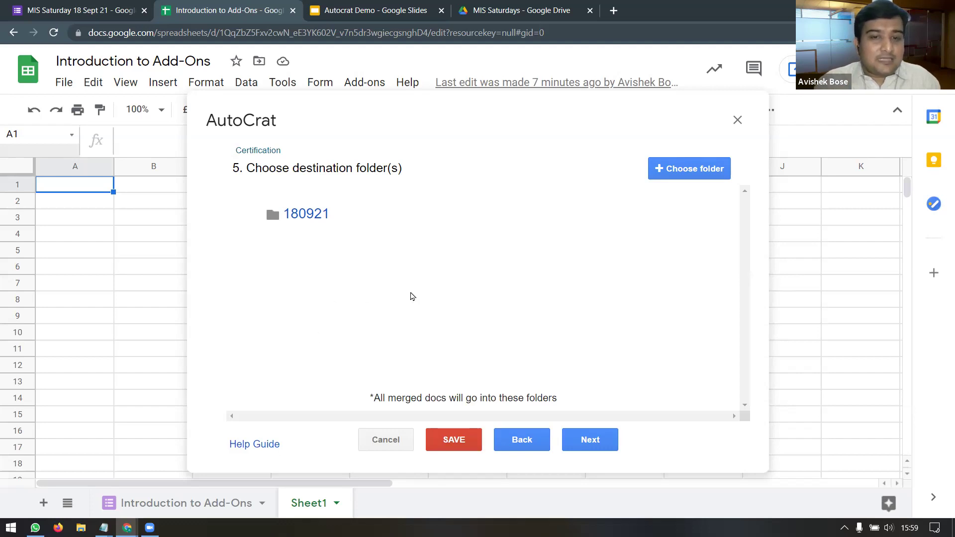
Step: Advance the job to the optional dynamic folder reference step, then check and close the Drive tab
mouse_move(332, 215)
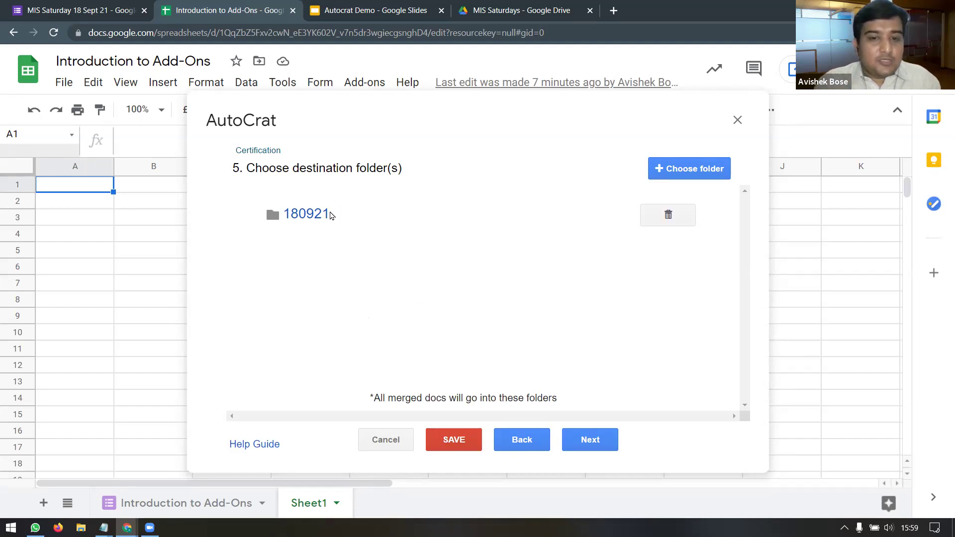
click(605, 443)
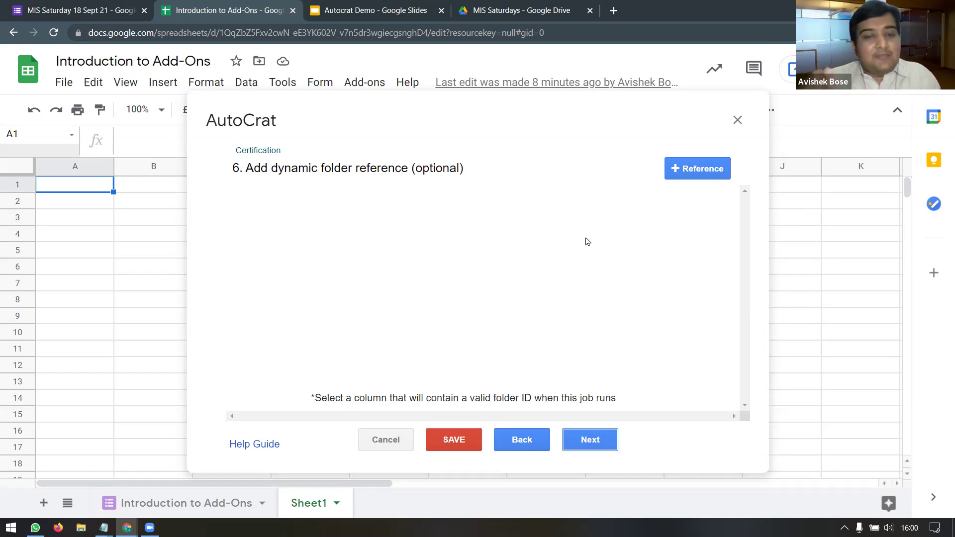
click(527, 11)
click(273, 63)
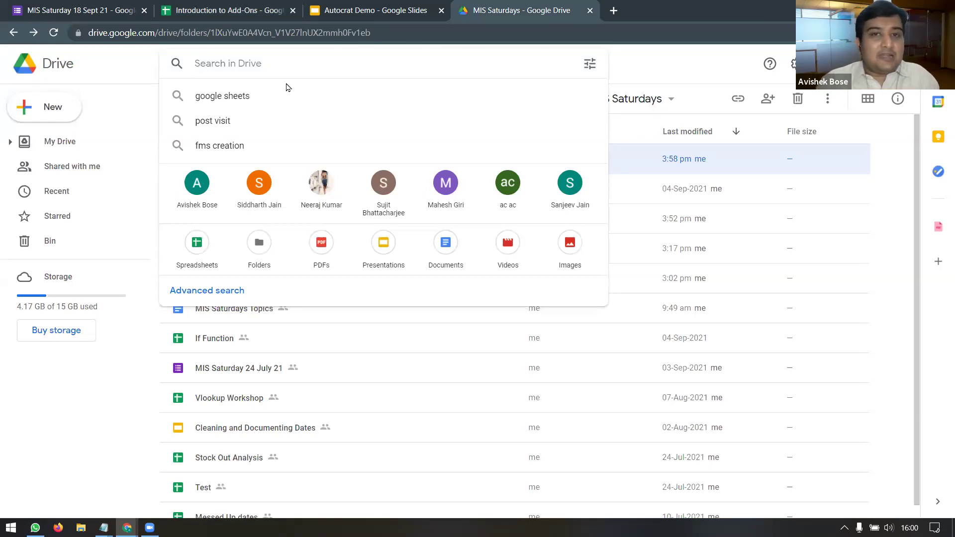
drag(541, 12, 262, 11)
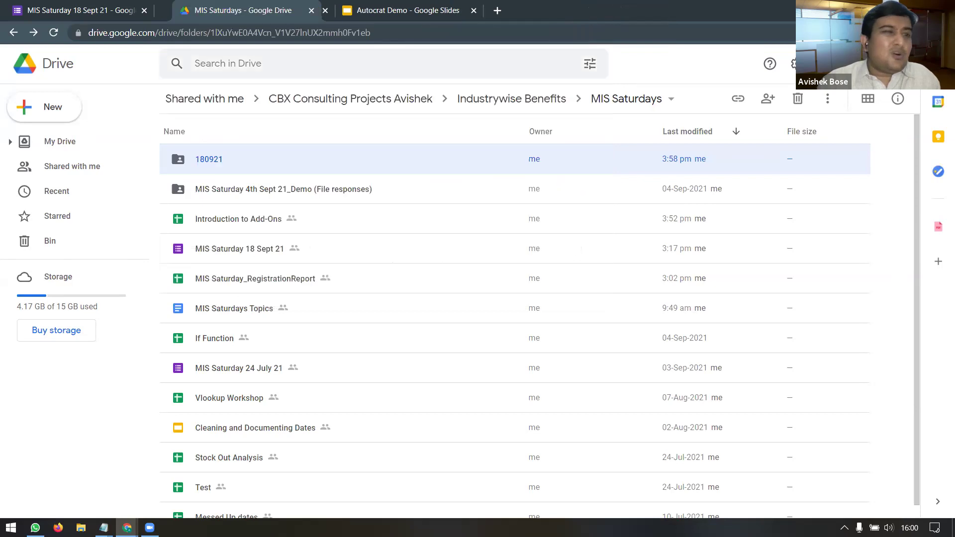
key(ctrl+w)
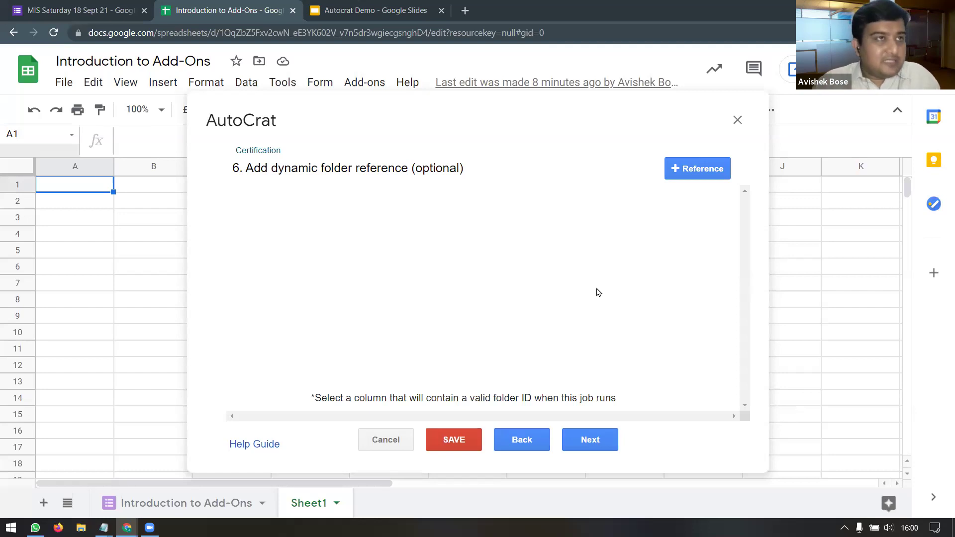
Step: Add a merge condition on the Full Name column with NOT NULL, then continue
click(590, 439)
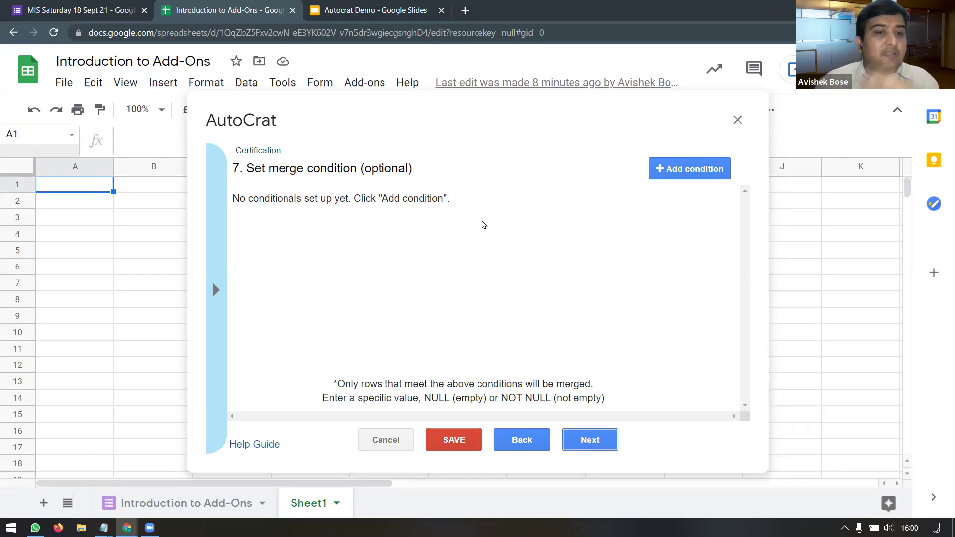
click(214, 290)
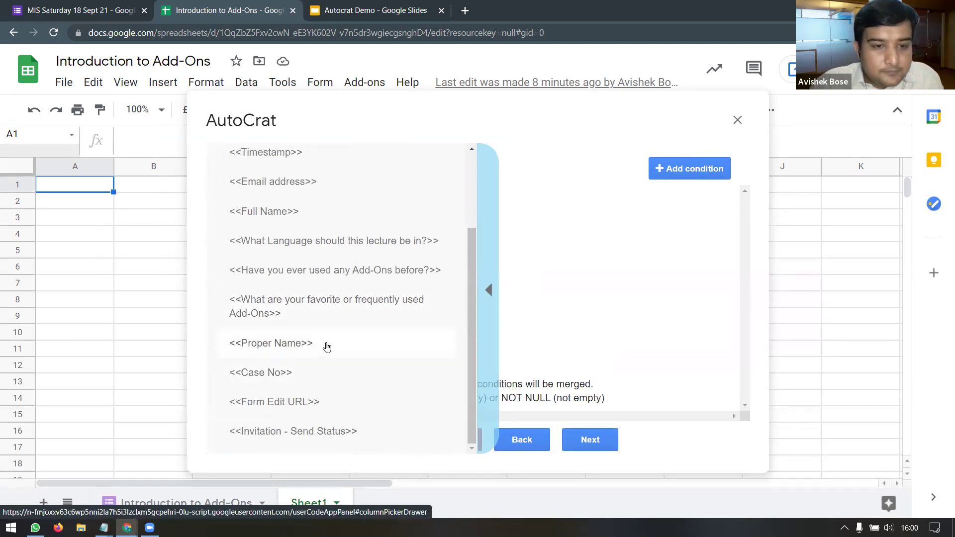
click(323, 214)
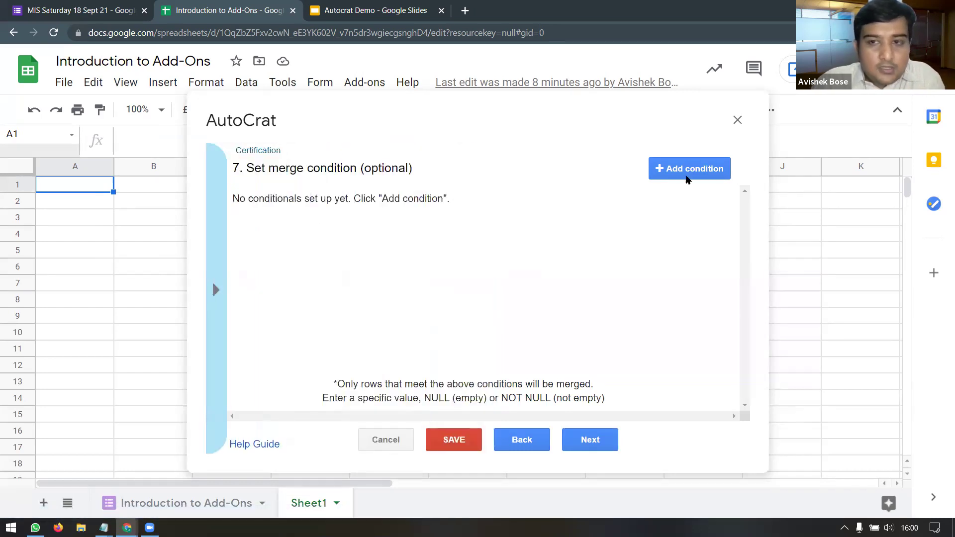
click(673, 168)
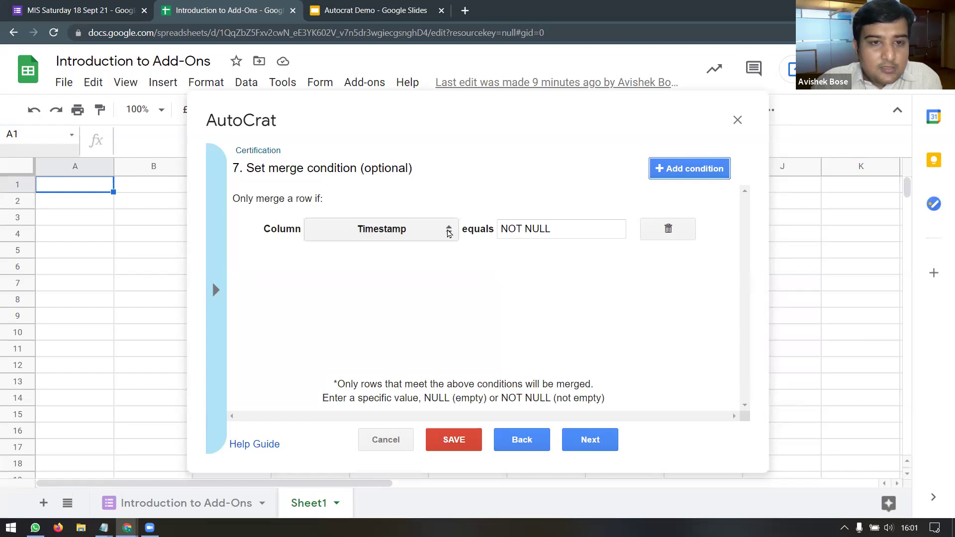
click(434, 237)
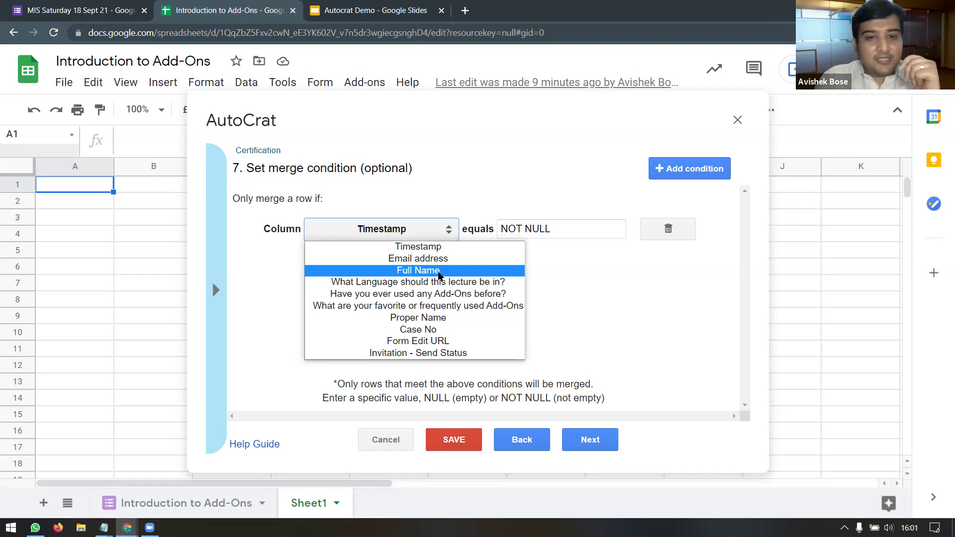
click(440, 271)
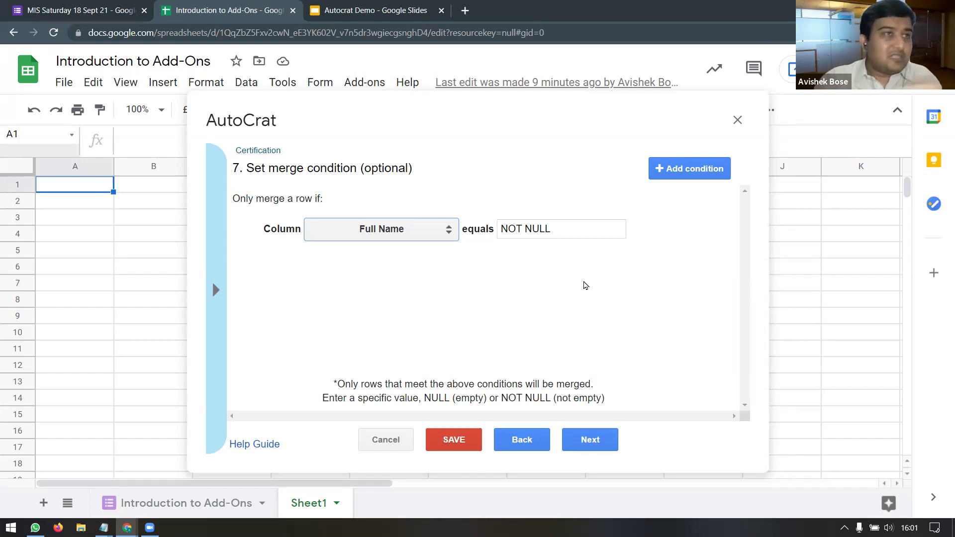
click(605, 440)
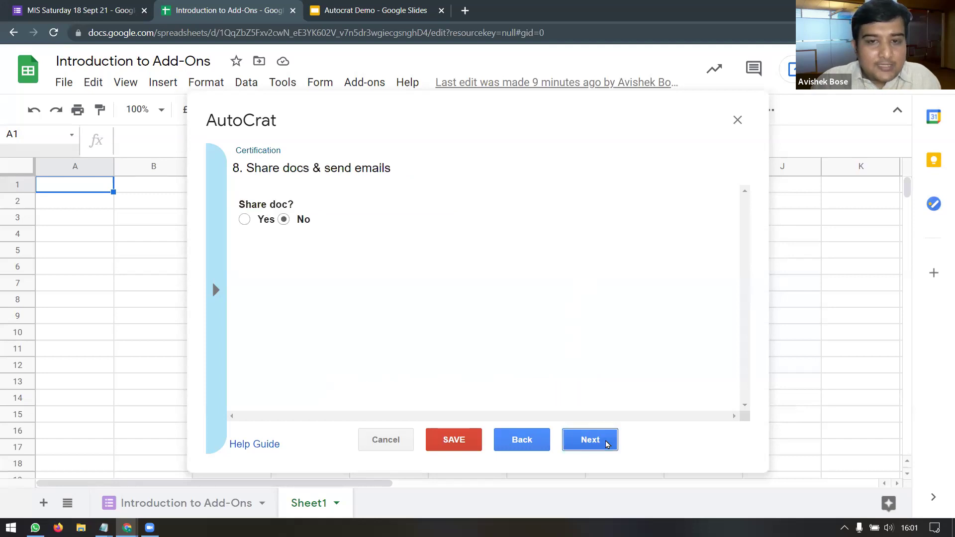
Step: Set Share doc? to Yes with PDF, and move down to the email recipient field
click(252, 226)
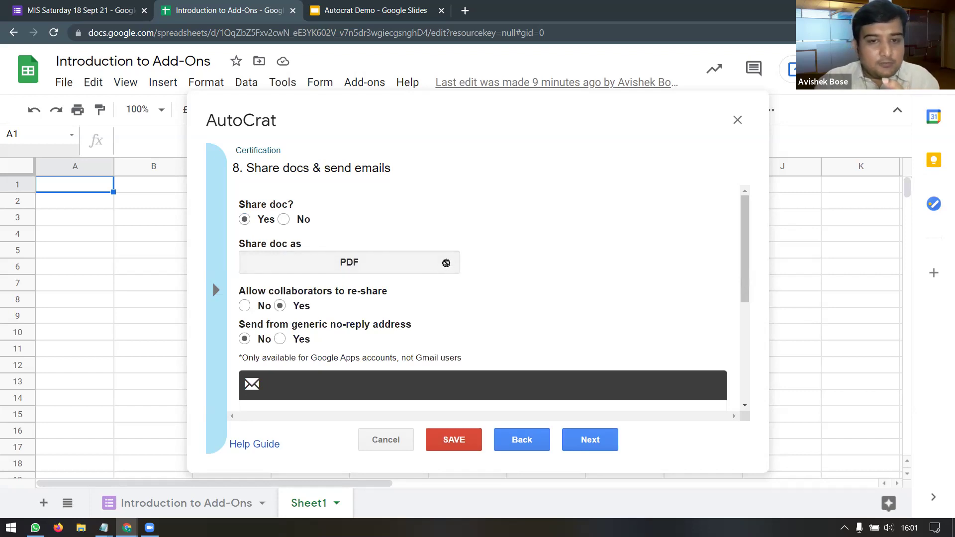
scroll(493, 278, down, 1)
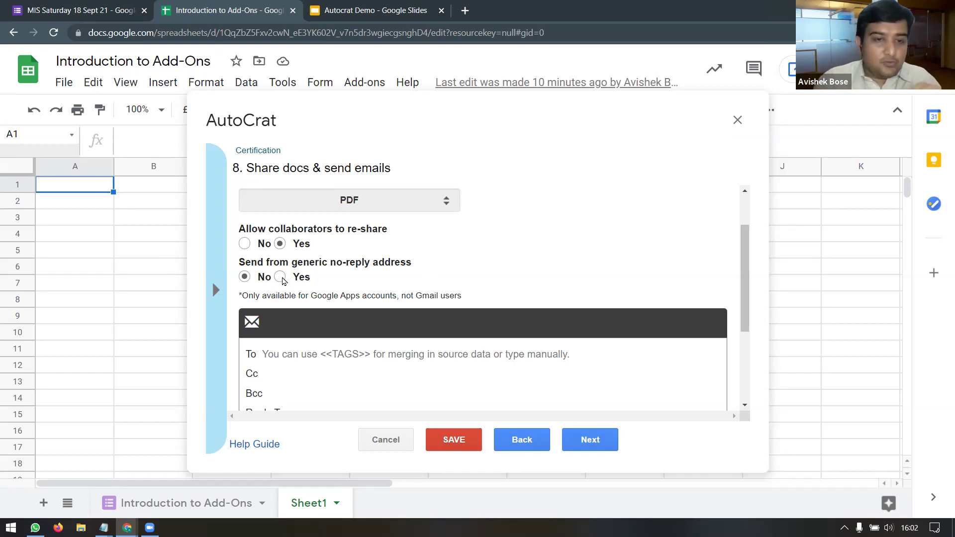
scroll(467, 249, down, 3)
click(300, 232)
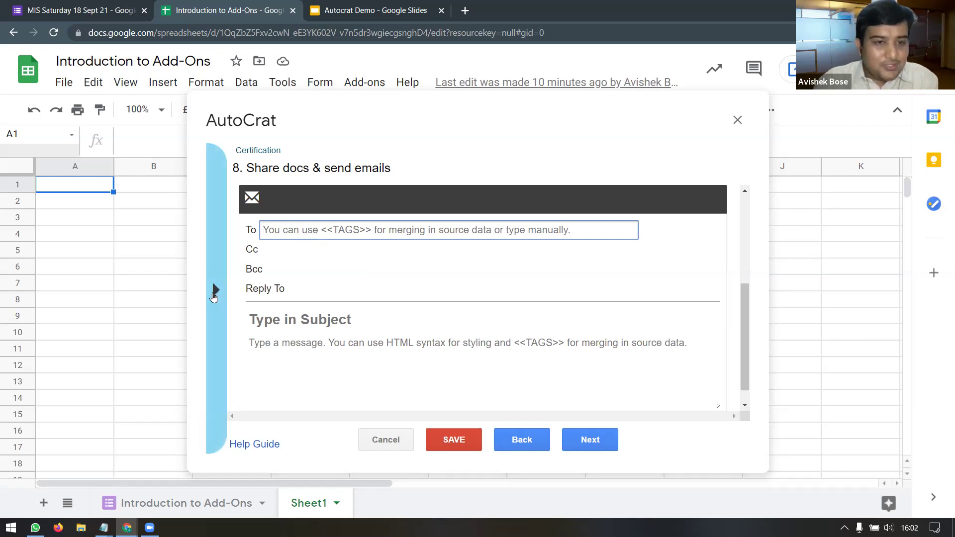
Step: Address the email's To field to the <<Email address>> merge tag
click(215, 291)
click(312, 182)
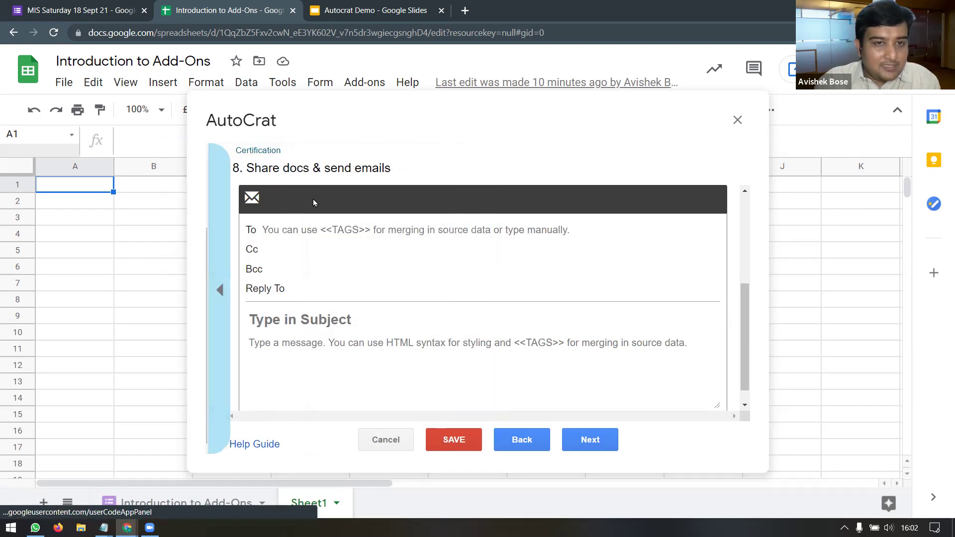
click(318, 228)
text(<<Email address>>)
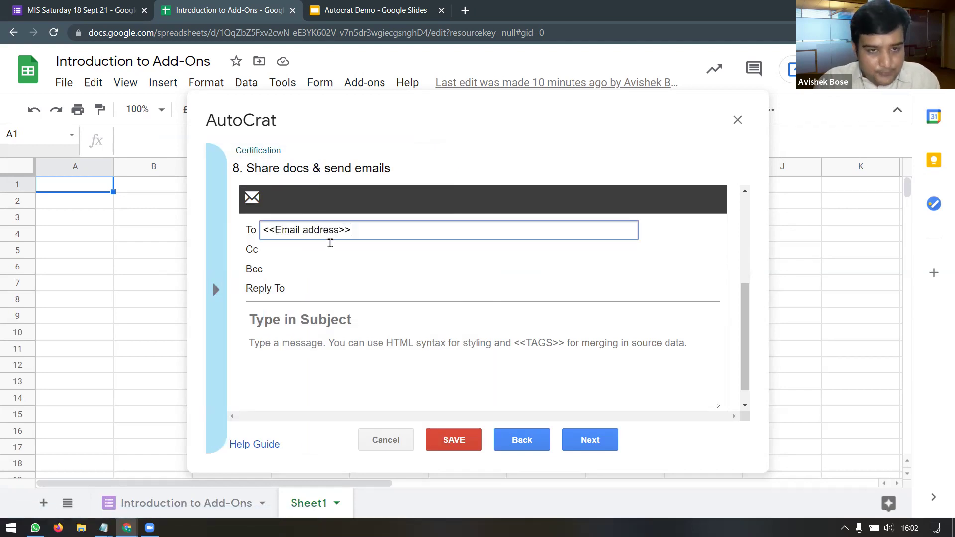
click(281, 257)
click(308, 287)
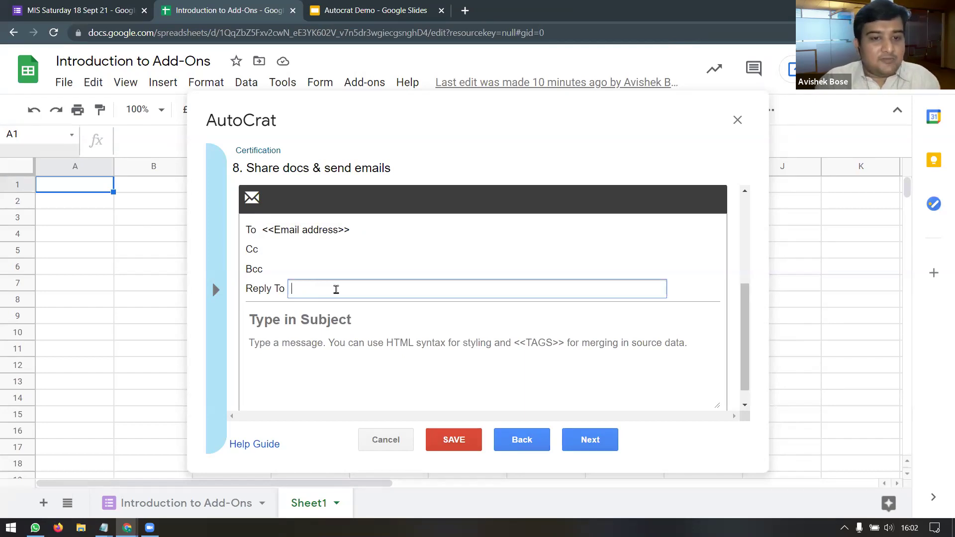
scroll(319, 294, down, 1)
click(295, 302)
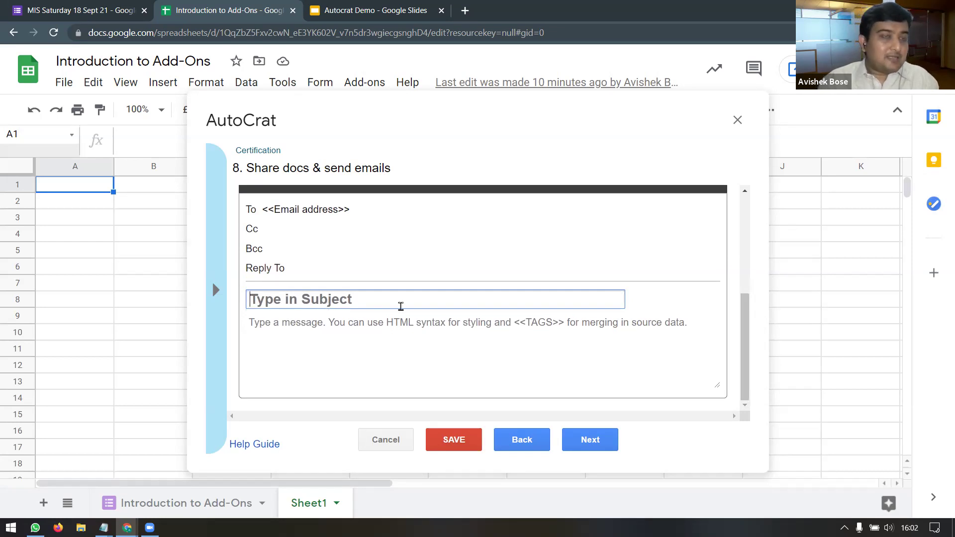
Step: Copy the <<Proper Name>> merge tag and place the caret in the Subject field
click(215, 290)
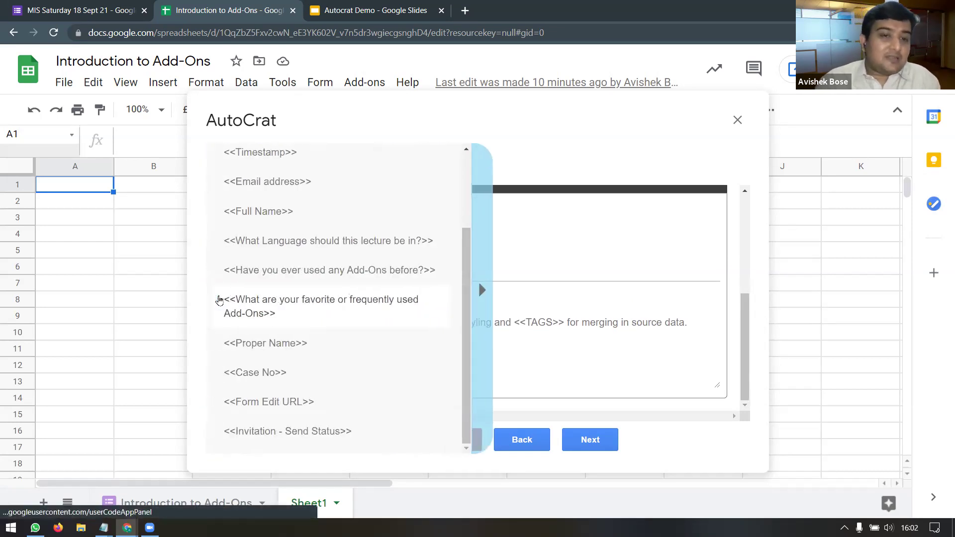
click(305, 343)
click(298, 303)
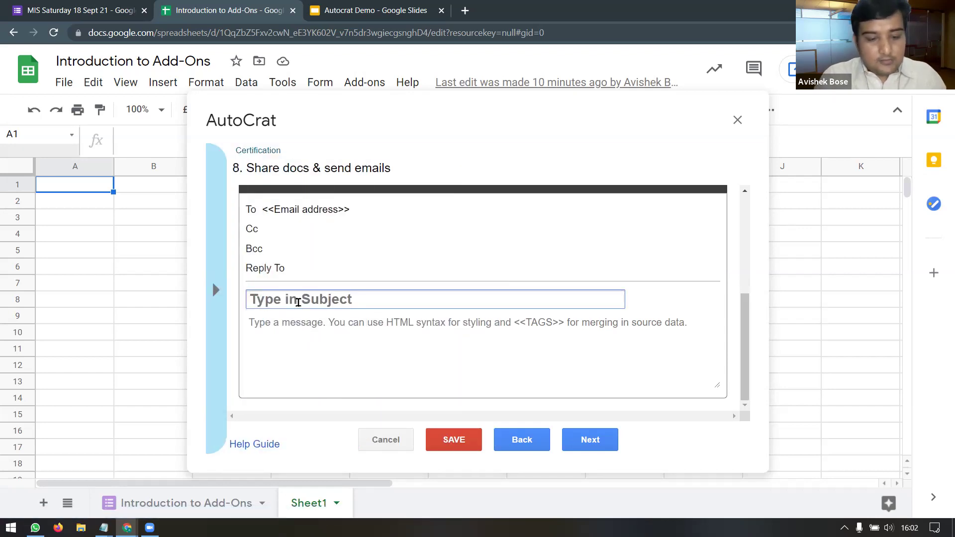
Step: Enter the subject 'Hey <<Proper Name>> Thank you for you time'
text(Hey)
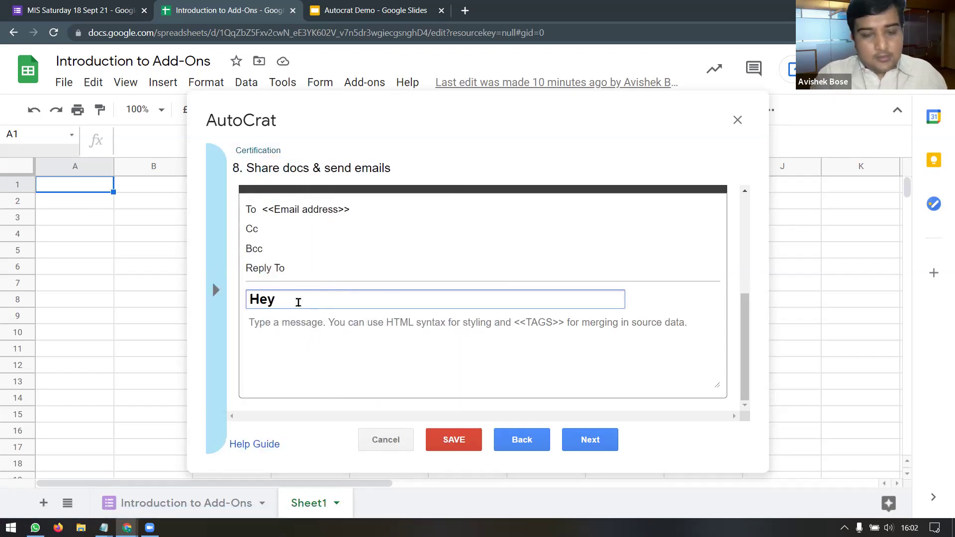
text(<<Proper Name>>)
text(Thank you )
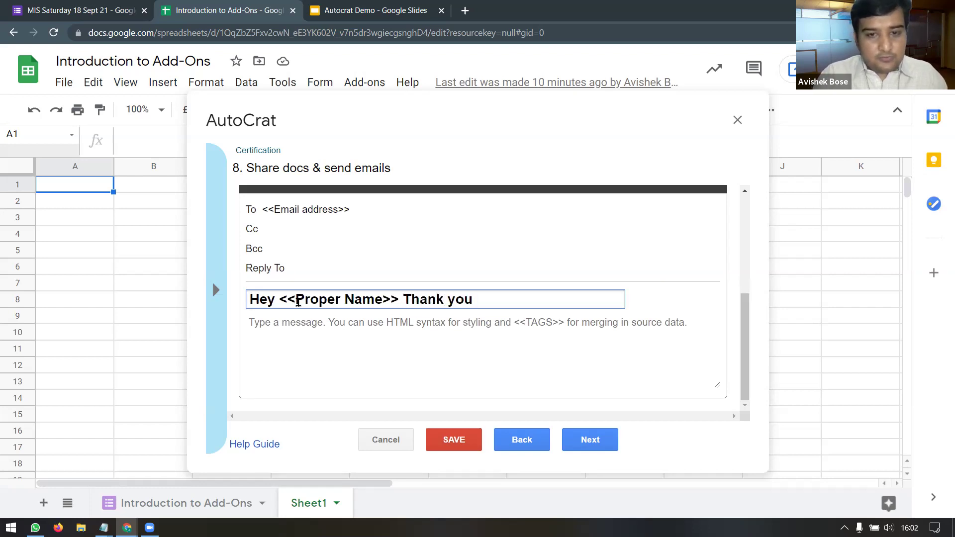
text(for you)
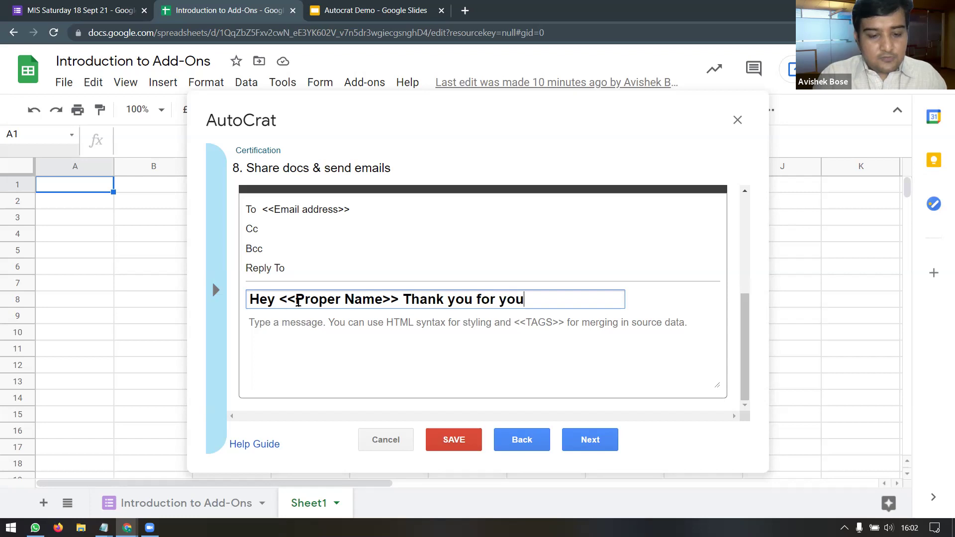
text( time)
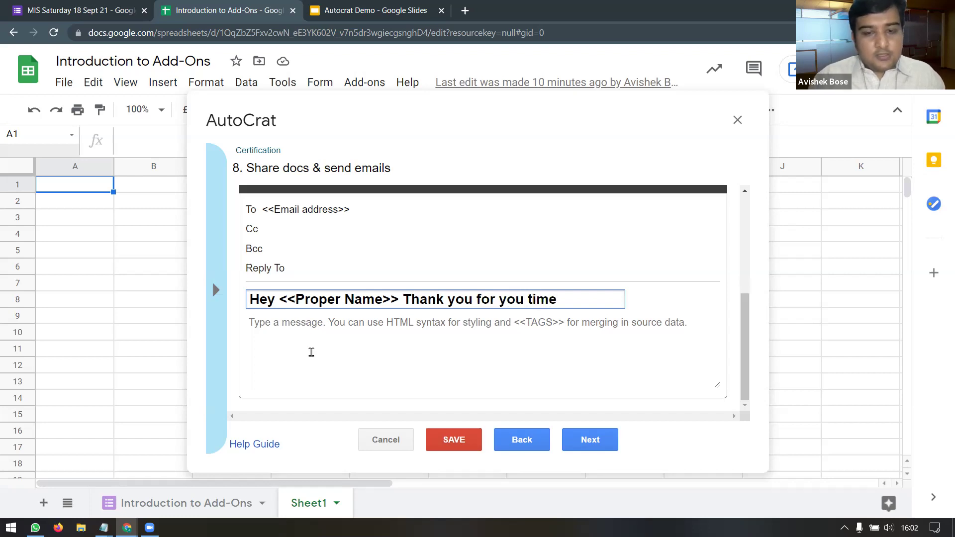
click(311, 353)
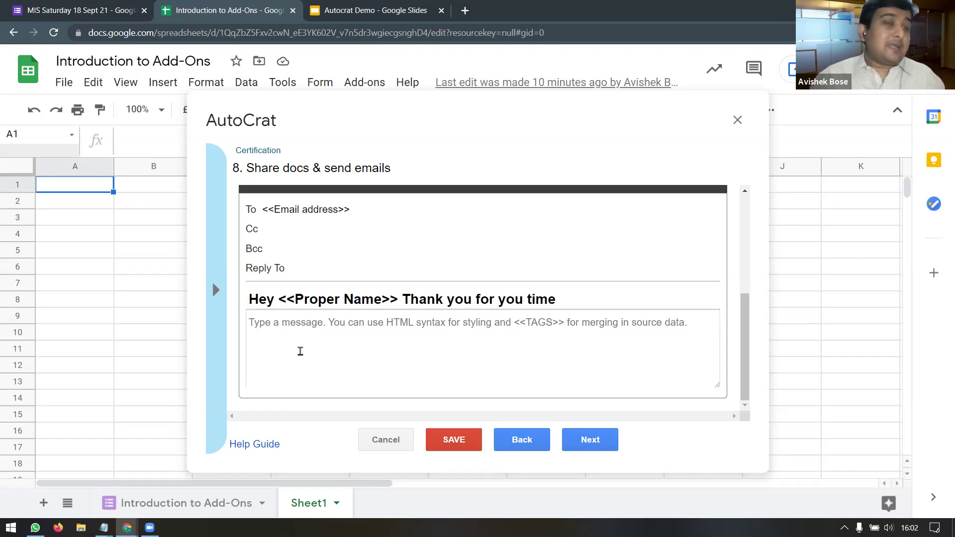
Step: Lowercase 'thank' and add '!' in the subject, then begin the body with 'Hello'
click(411, 299)
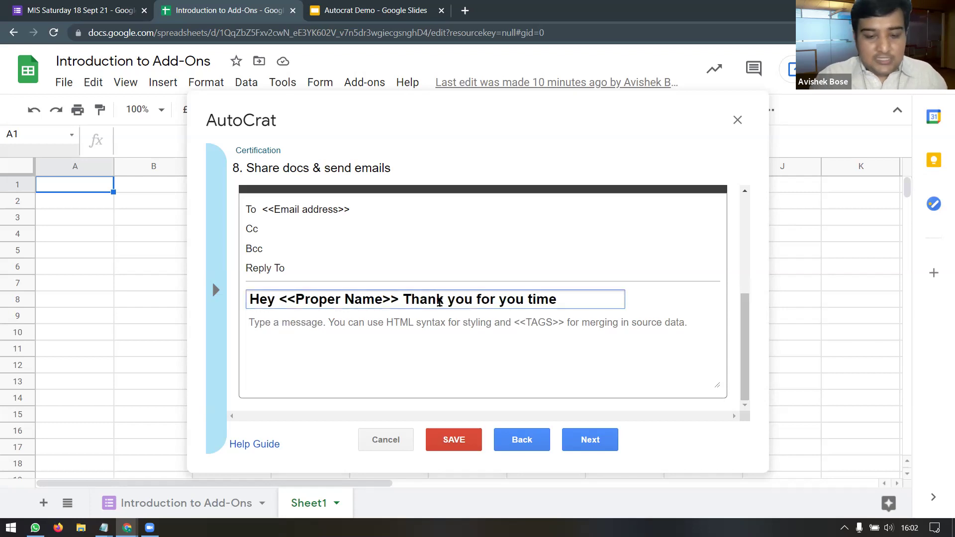
key(BackSpace)
text(t)
click(376, 371)
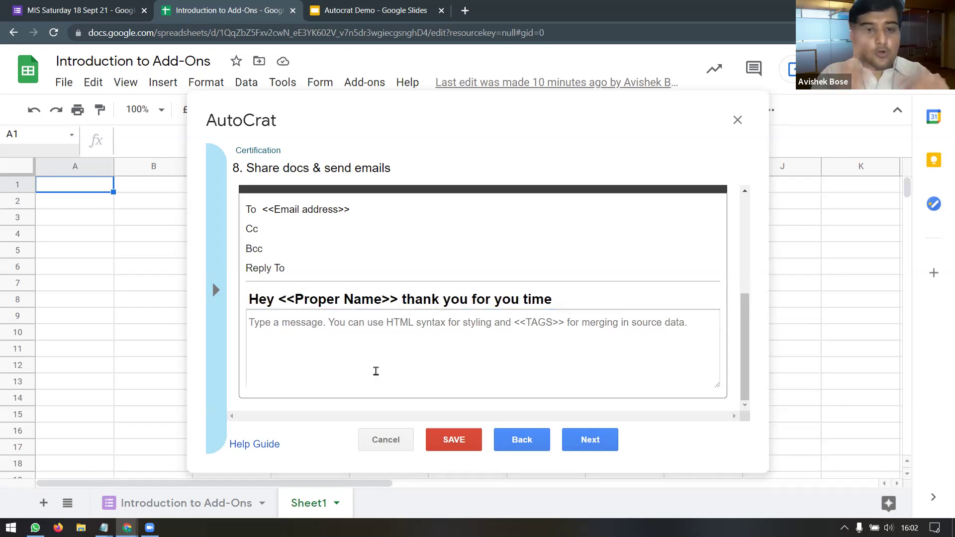
click(569, 301)
text(!)
click(473, 352)
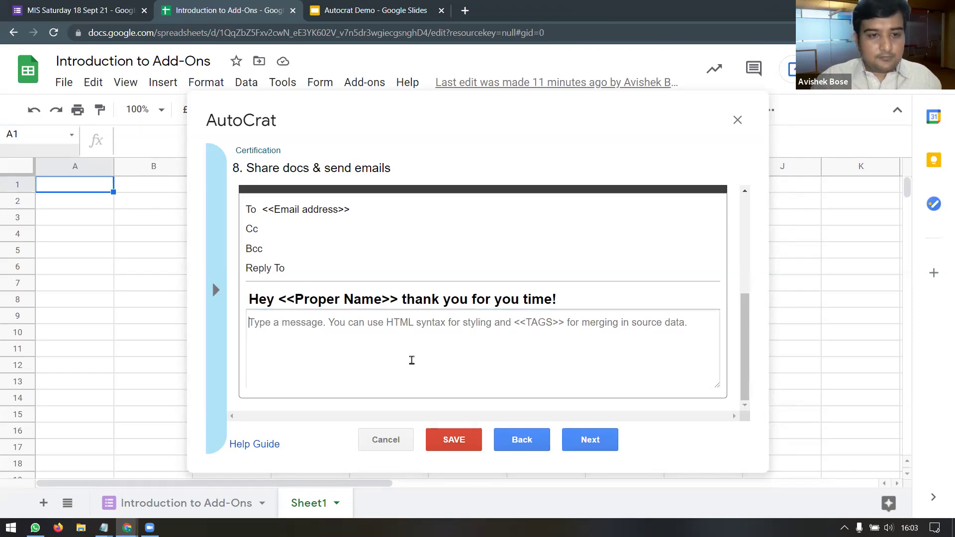
text(Hello)
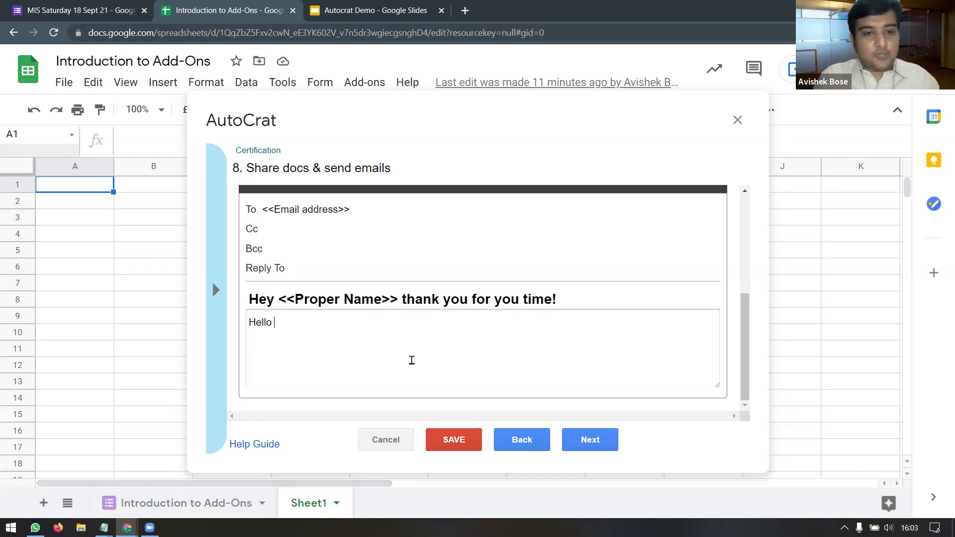
Step: Complete the body with '<<Proper Name>>,', 'Thank you for your participation.', 'Best Regards,' and 'CEOITBOX'
text(<<Proper Name>>)
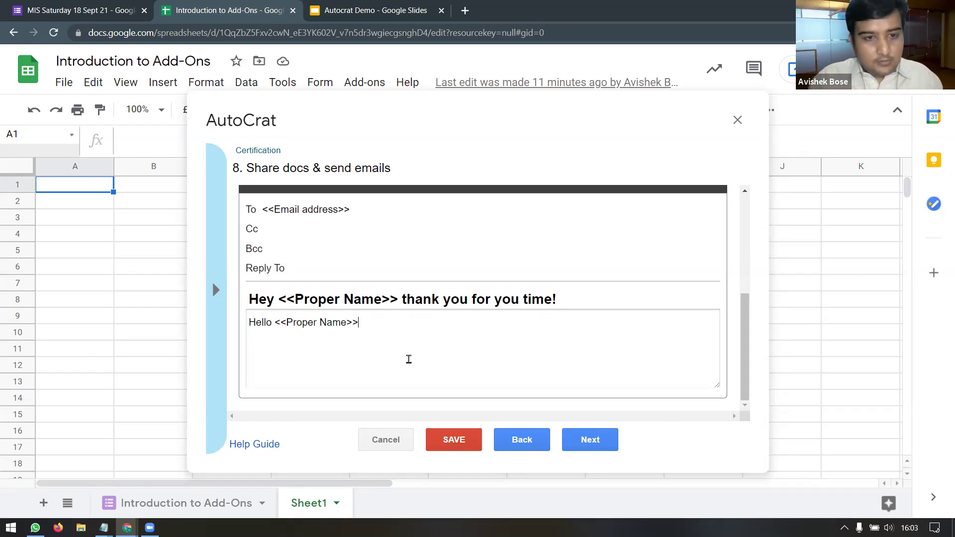
text(,)
key(Return)
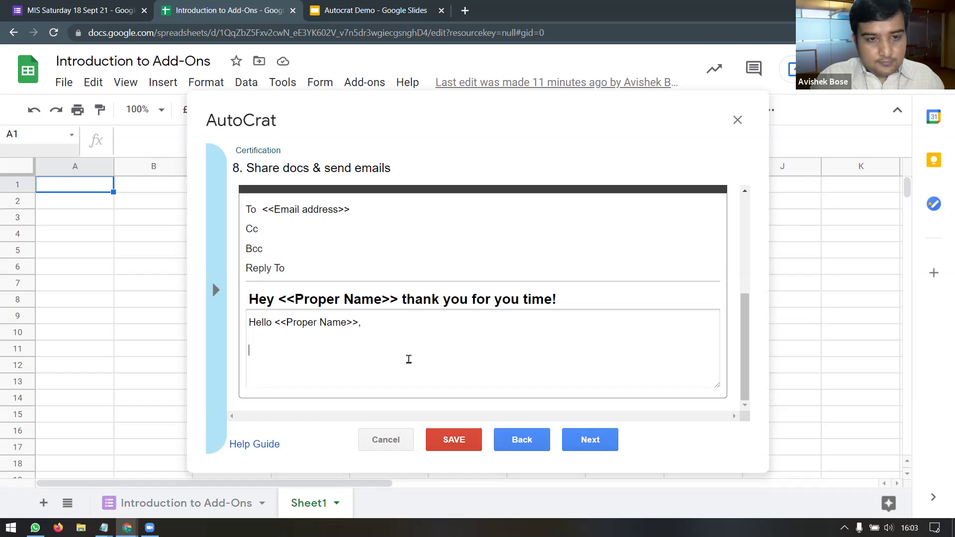
text(Thank you)
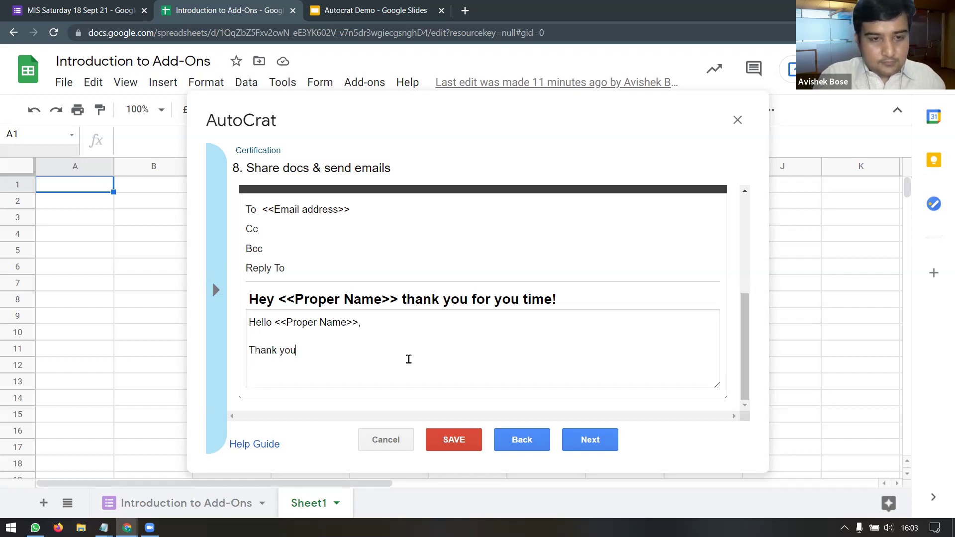
text( for your p)
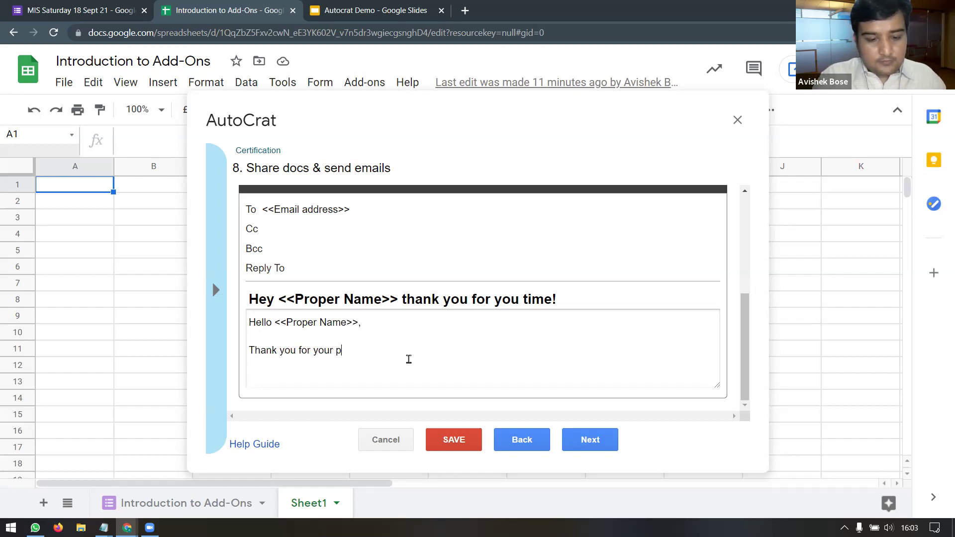
text(articipation.  )
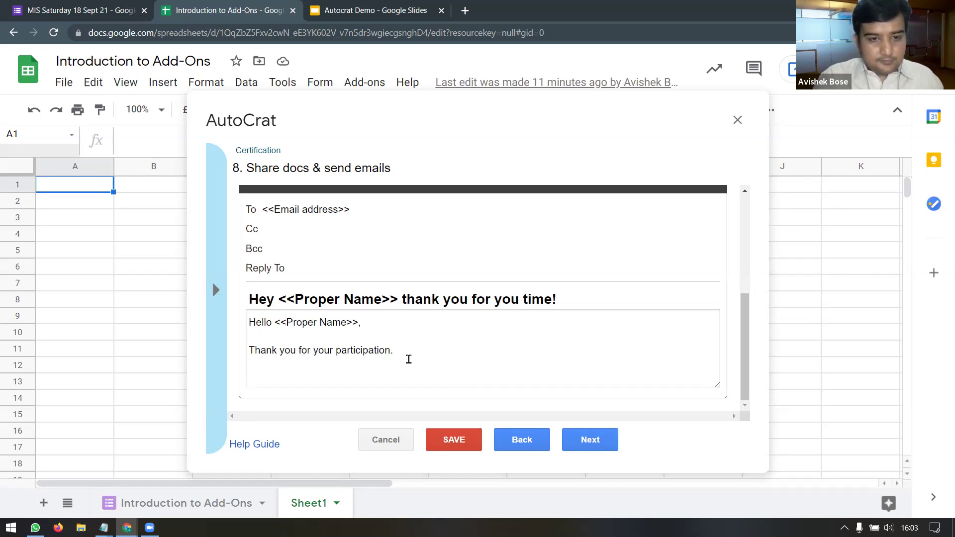
text(Best Regards,)
key(Return)
text(CEOITBOX)
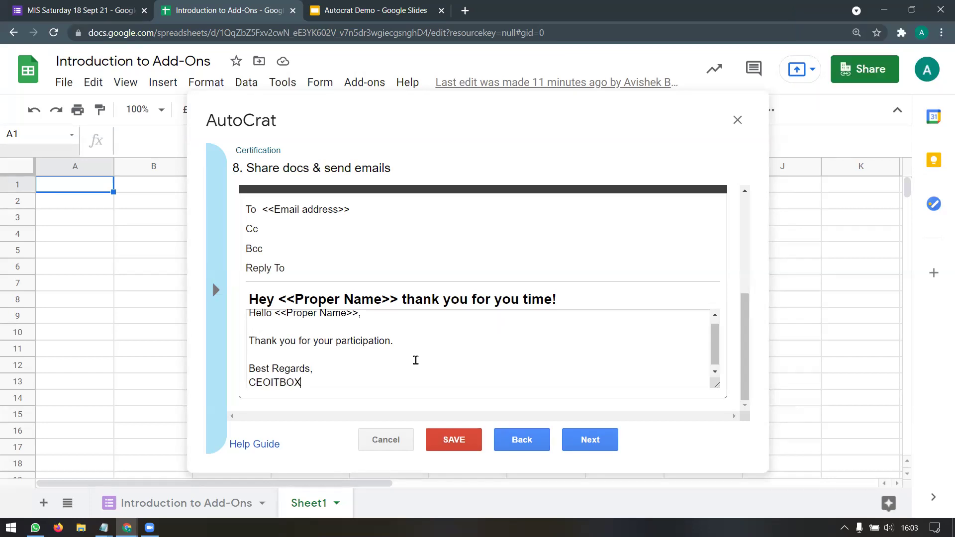
scroll(409, 359, up, 1)
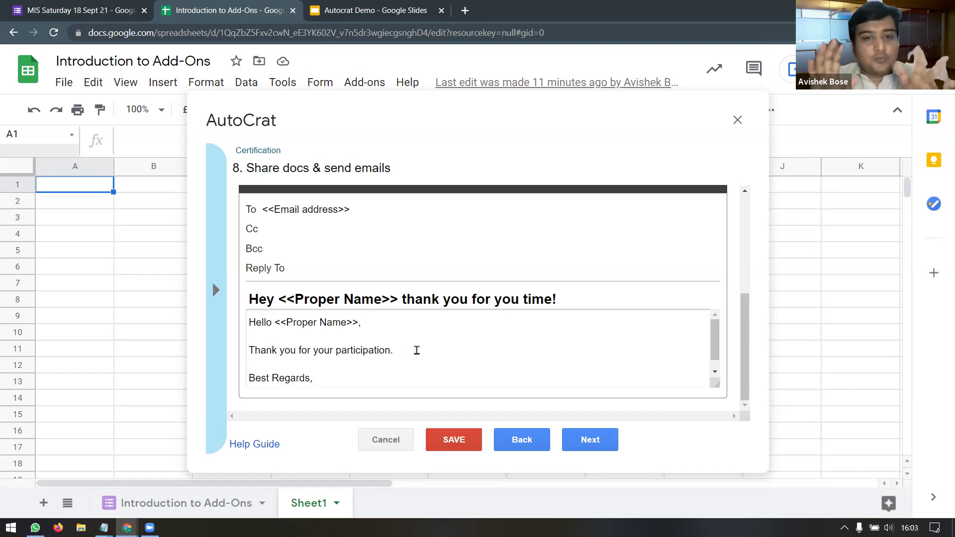
click(281, 352)
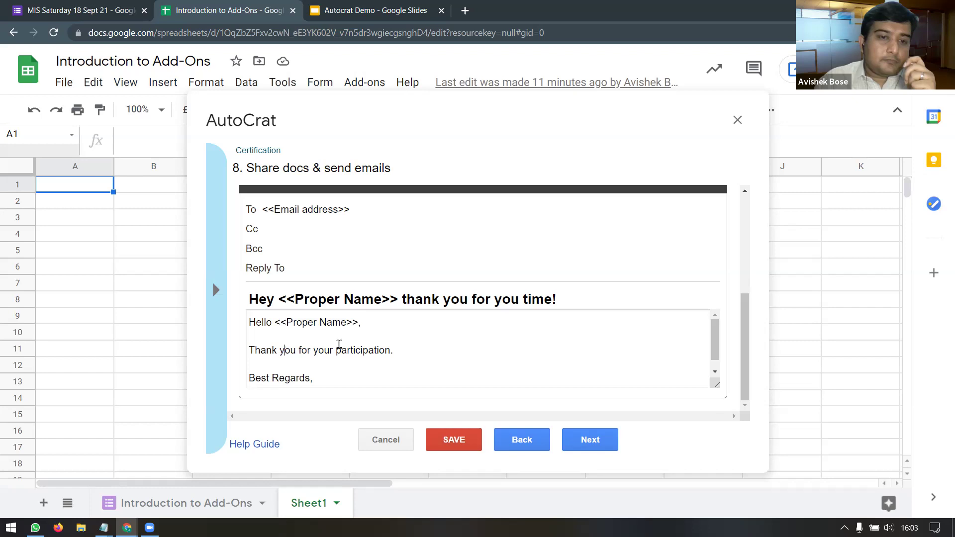
Step: Copy the <<What are your favorite or frequently used Add-Ons>> merge tag
click(217, 291)
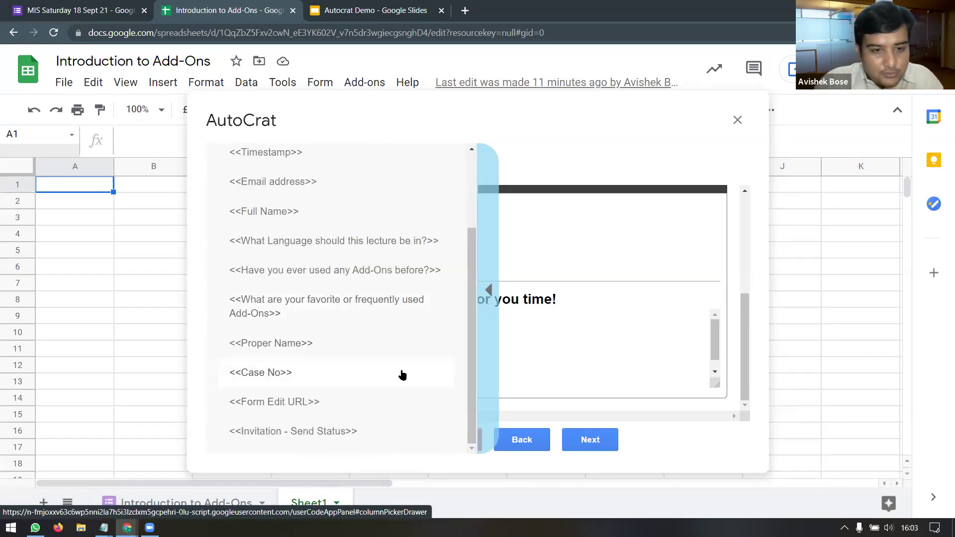
scroll(401, 375, up, 3)
scroll(403, 376, up, 2)
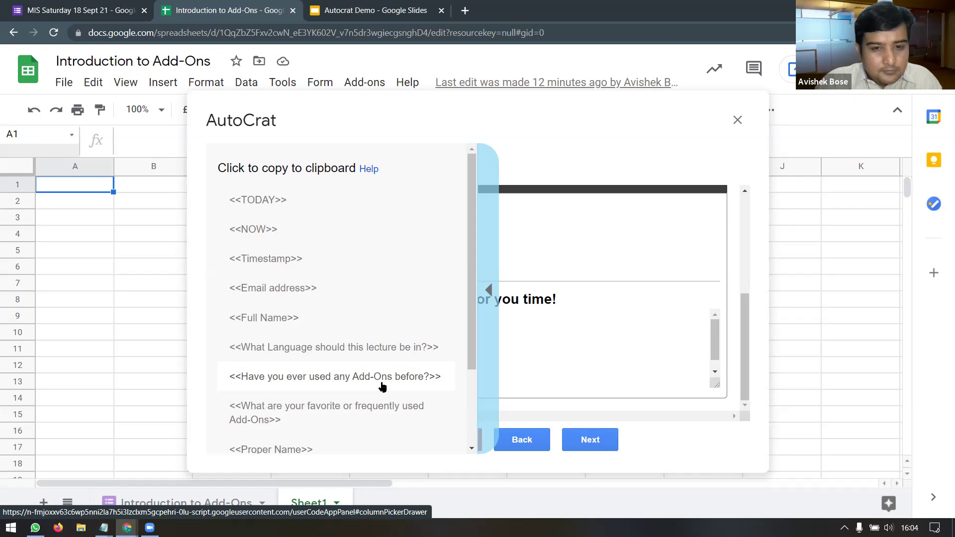
click(557, 350)
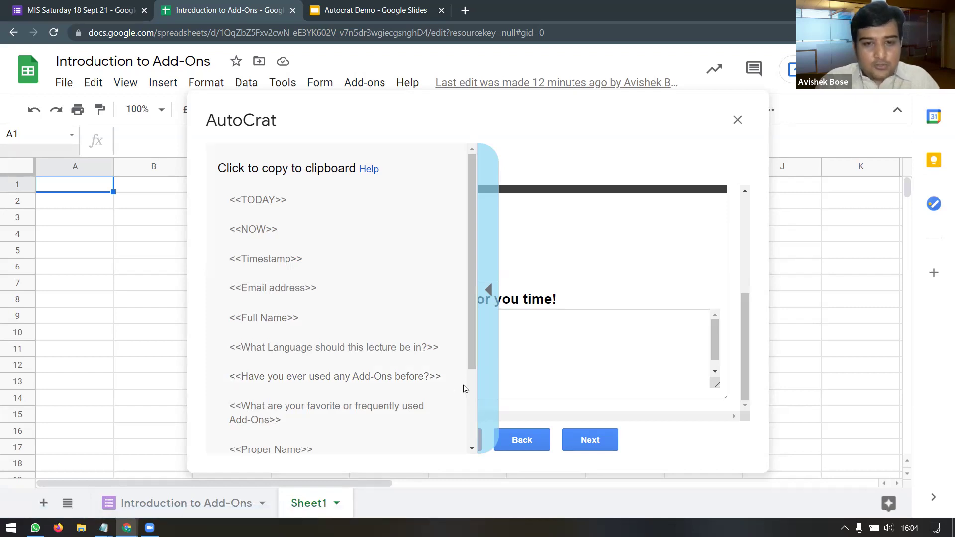
click(369, 414)
click(436, 357)
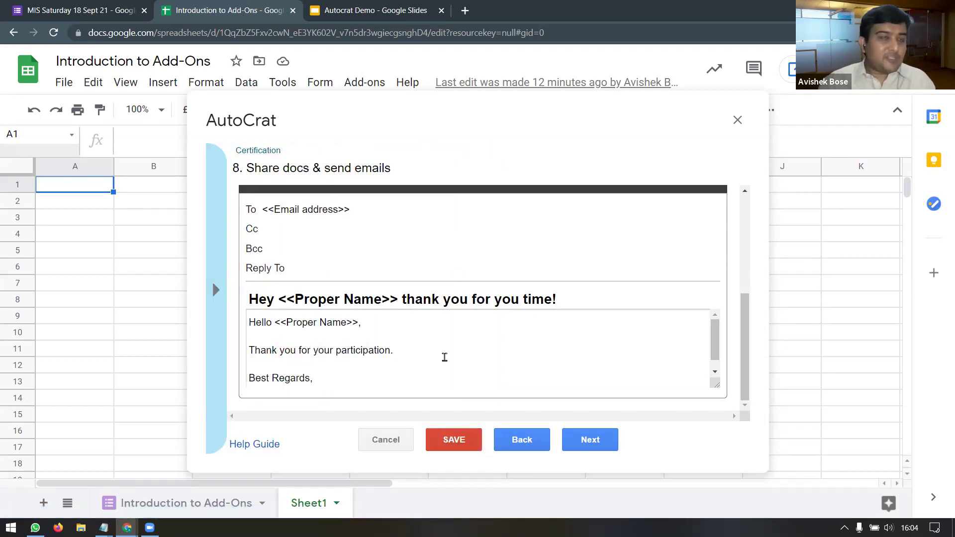
Step: Add 'It was good to know that you have used <<favorite Add-Ons tag>>', fixing 'hae'
text(It was good to know that )
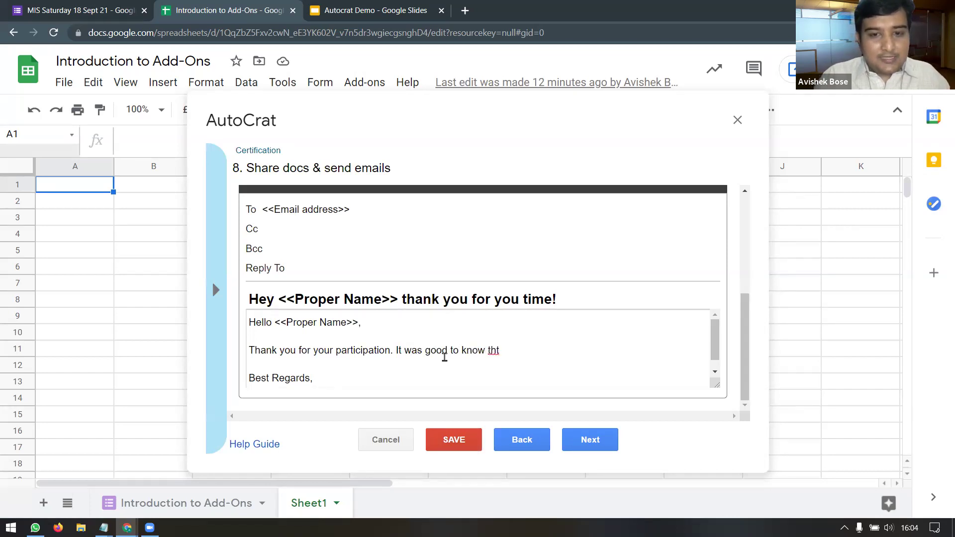
text(you hae used)
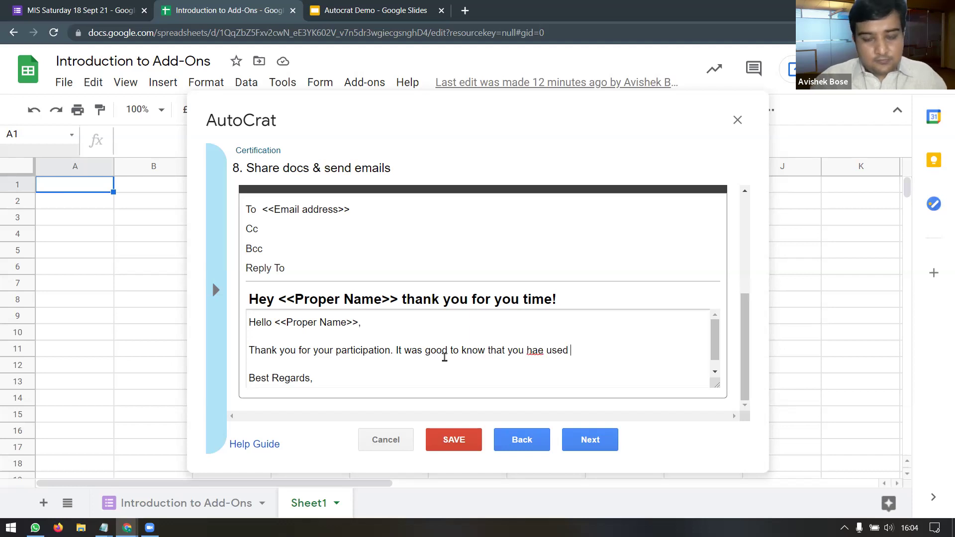
text(<<What are your favorite or frequently used Add-Ons>>)
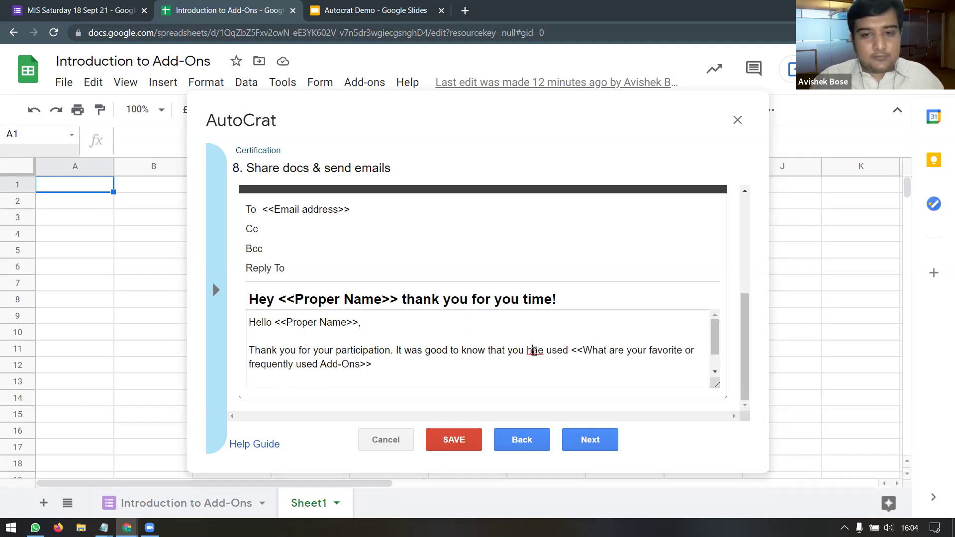
click(531, 350)
text(v)
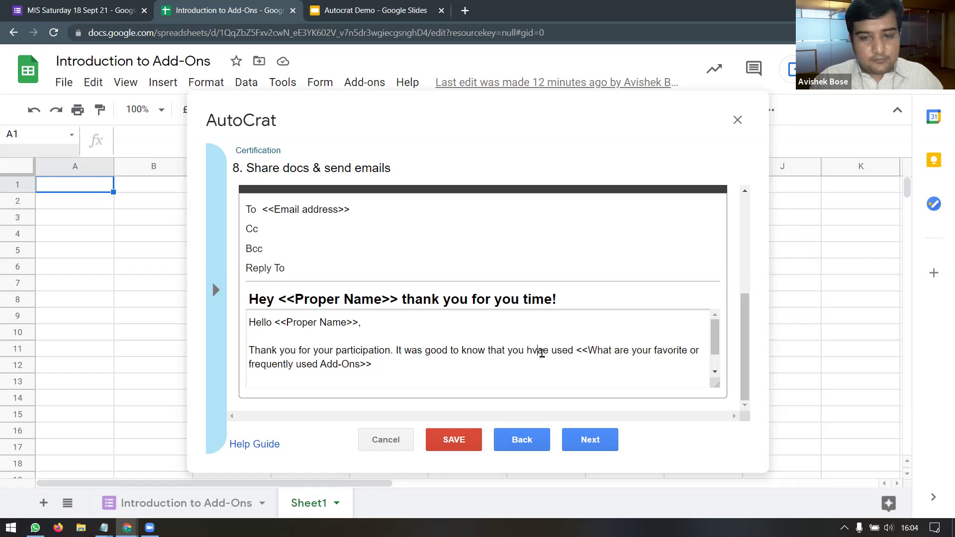
key(BackSpace)
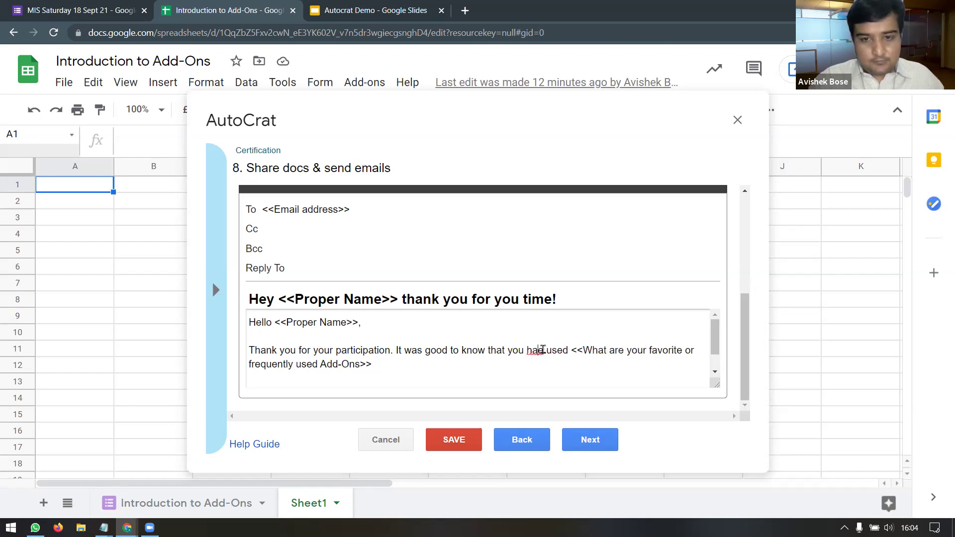
key(Right)
text(v)
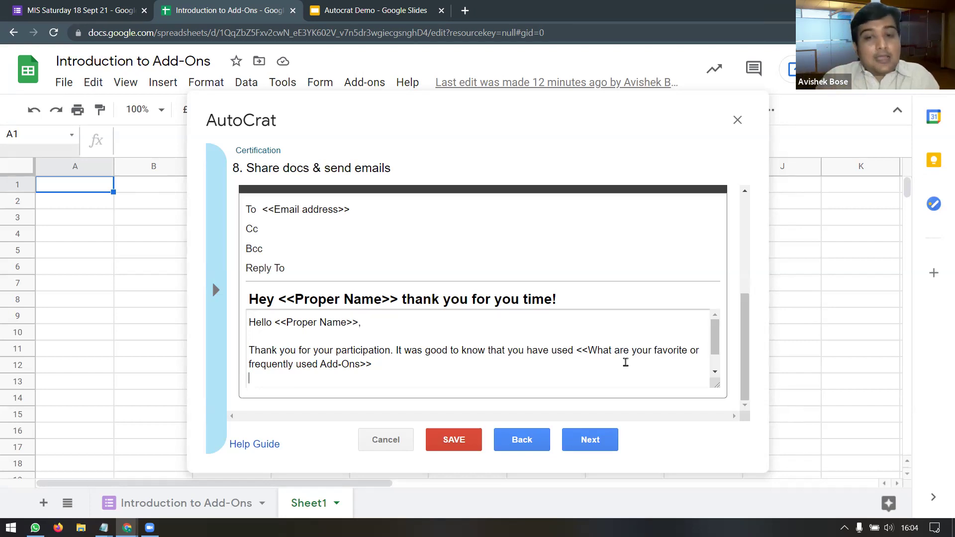
Step: Return to merge conditions and add a second condition on the favorite Add-Ons column
click(525, 450)
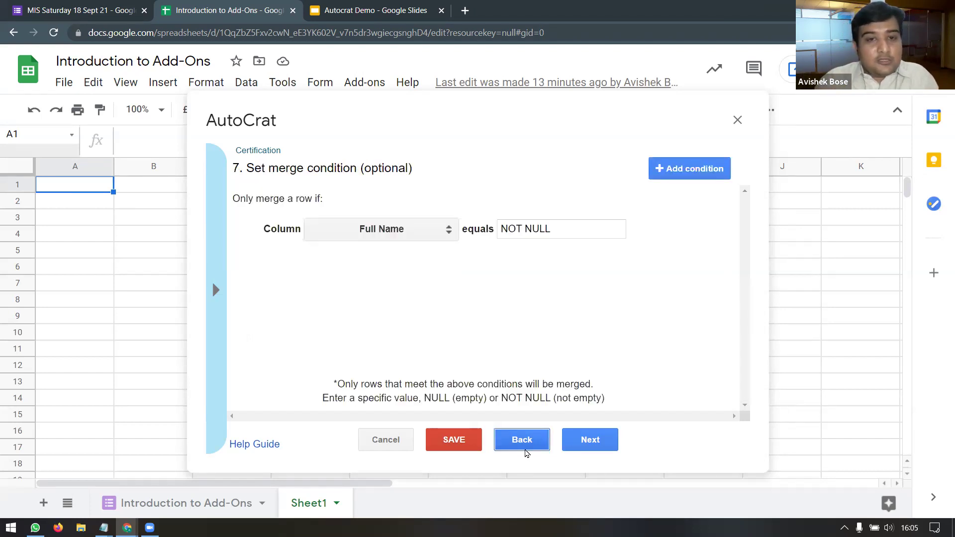
mouse_move(421, 241)
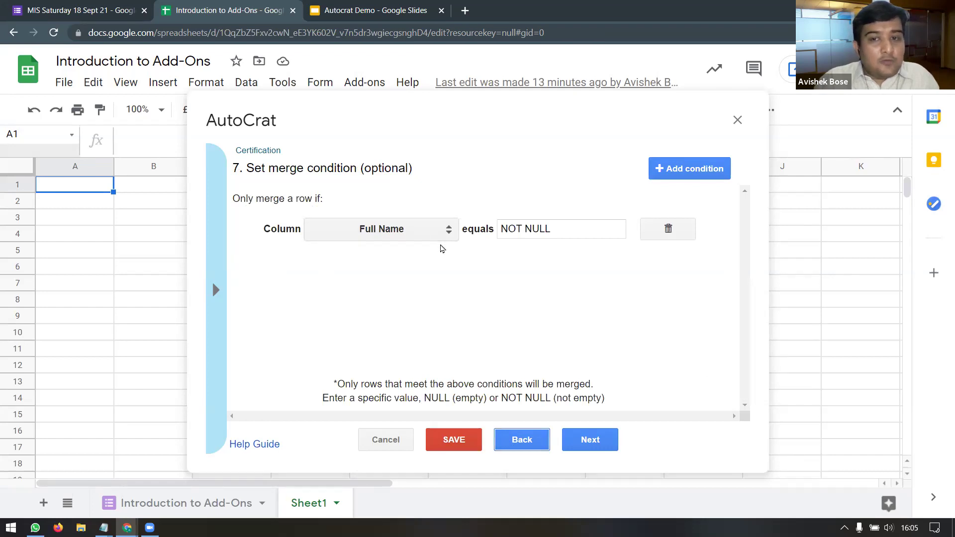
click(672, 169)
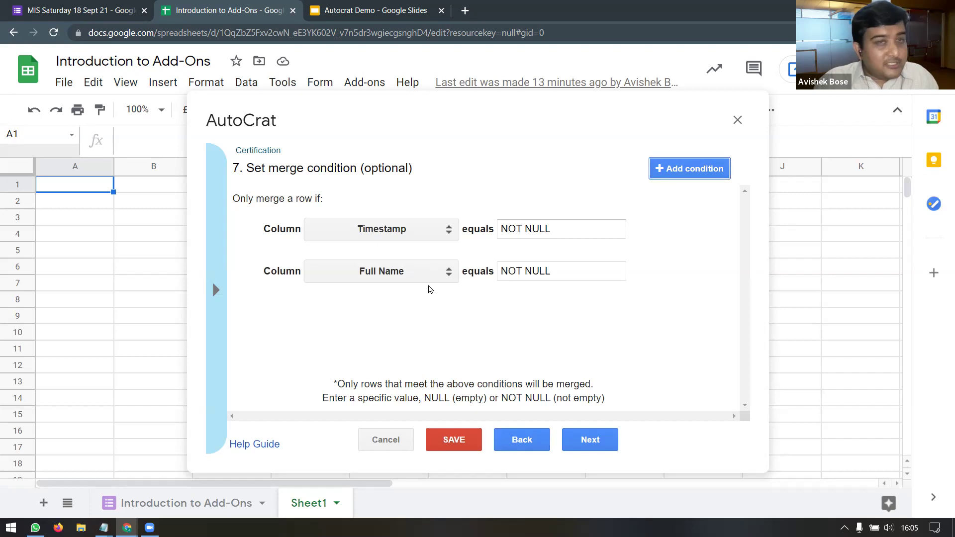
click(446, 274)
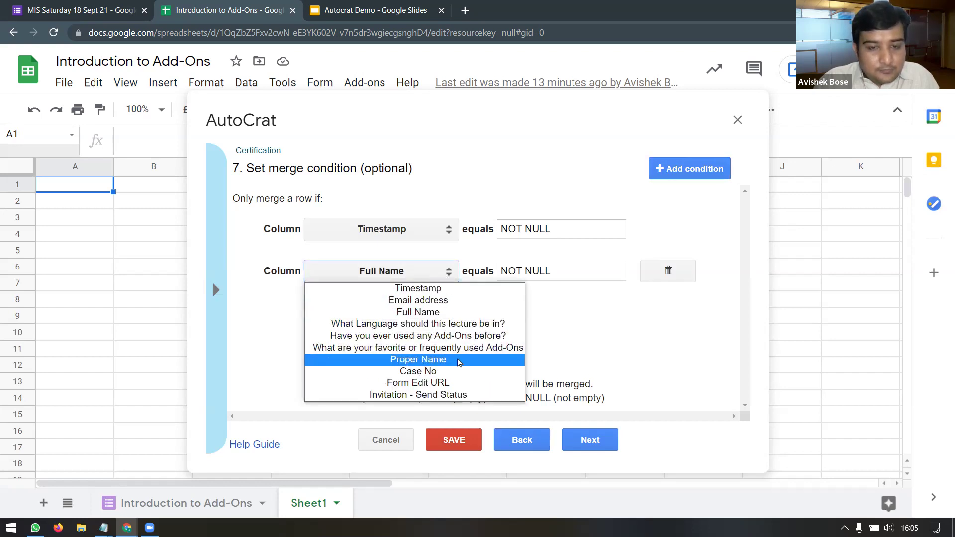
click(406, 348)
click(450, 277)
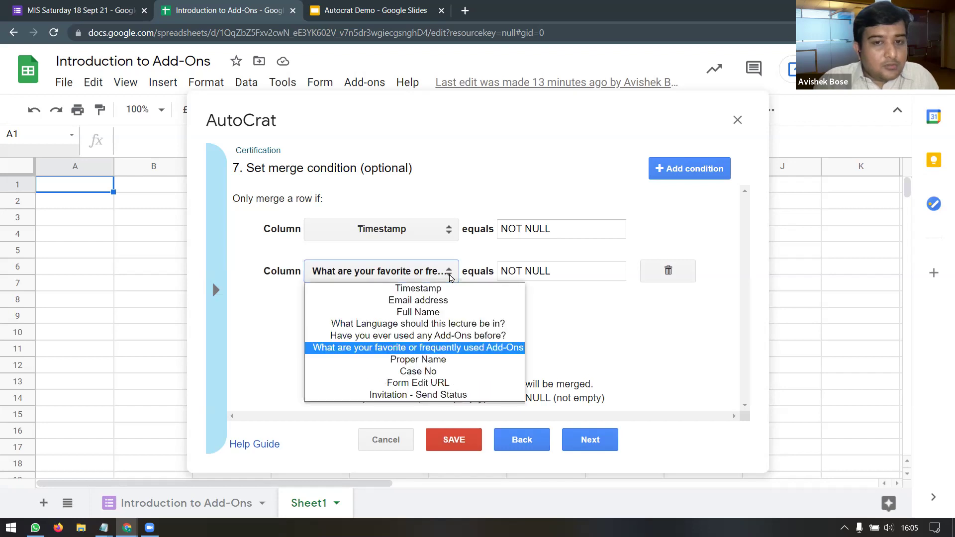
click(466, 347)
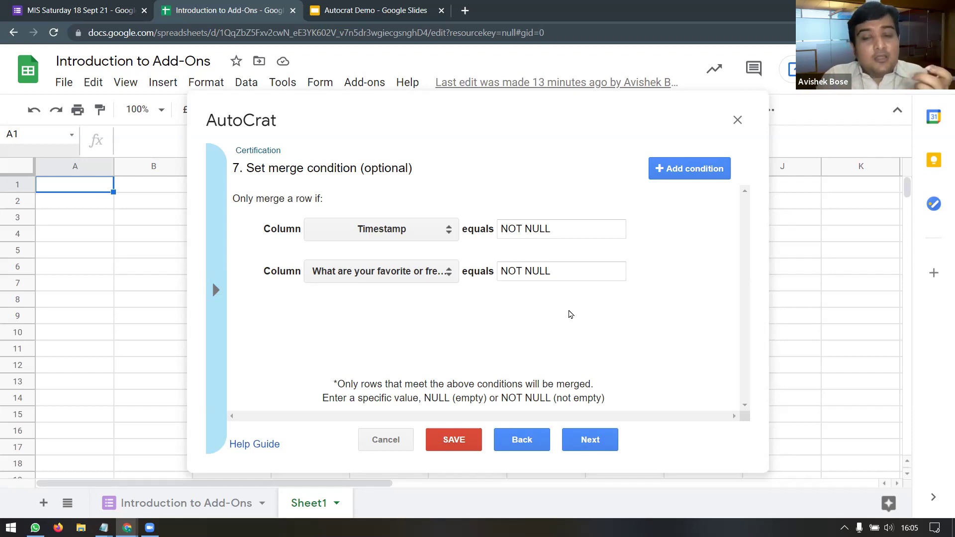
Step: Delete the second merge condition and confirm its removal
mouse_move(590, 273)
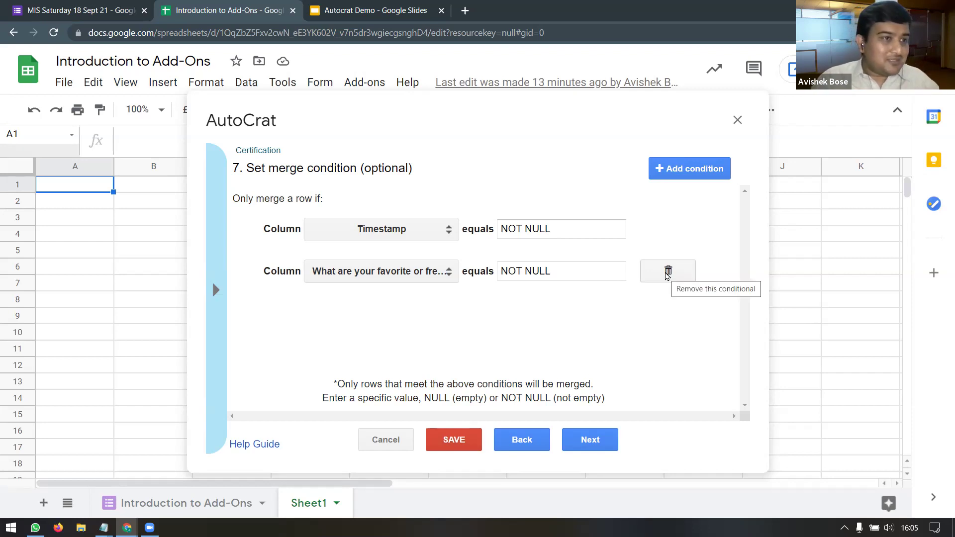
click(667, 273)
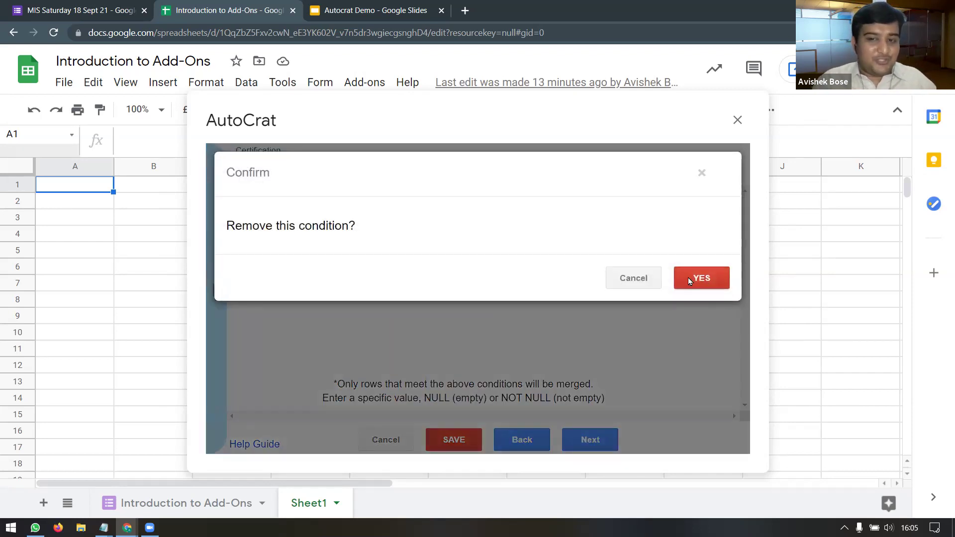
click(689, 277)
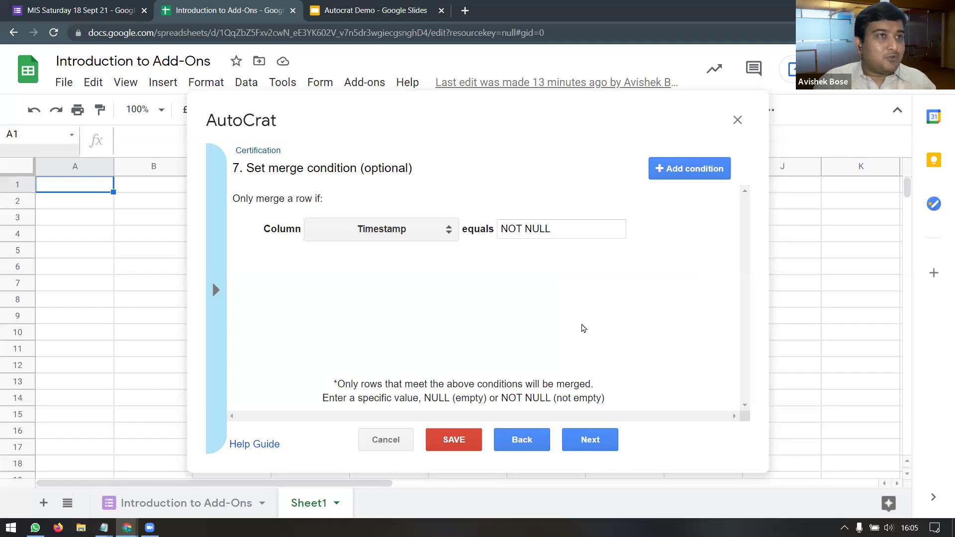
Step: Review the Share docs & send emails settings and advance to the job triggers step
click(608, 442)
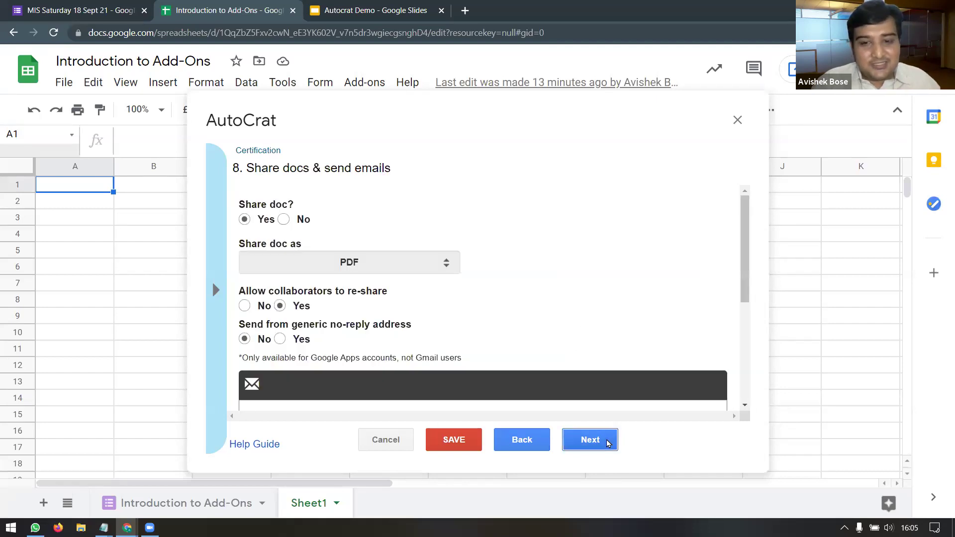
scroll(612, 252, down, 4)
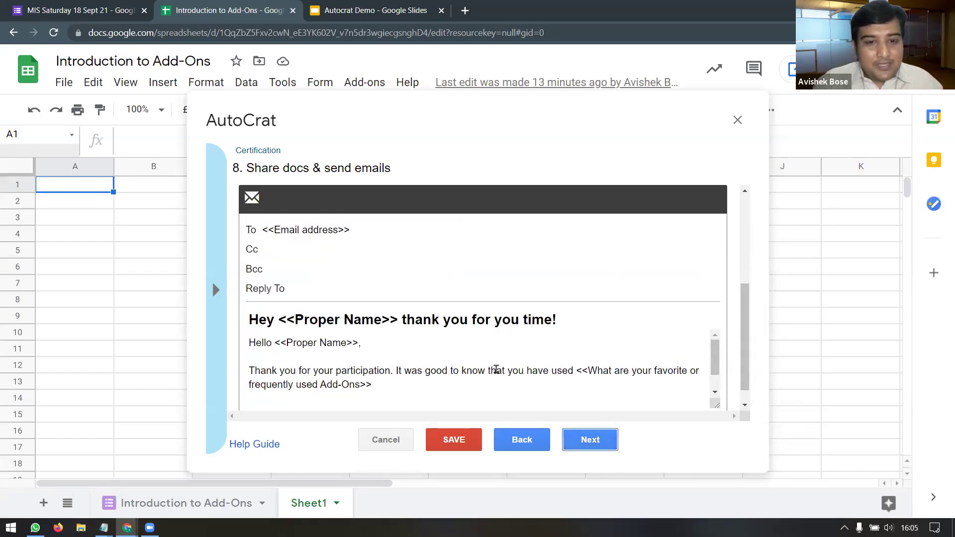
scroll(496, 369, down, 3)
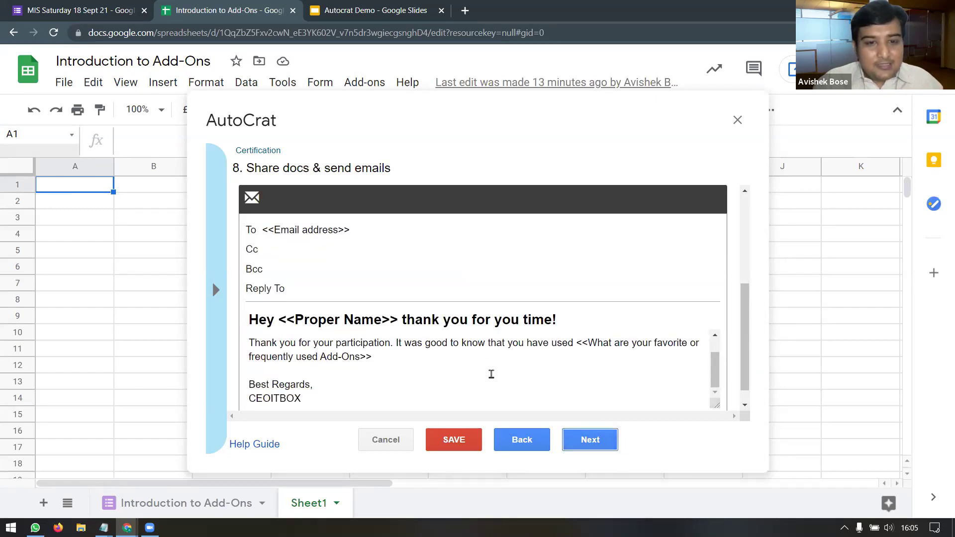
click(600, 443)
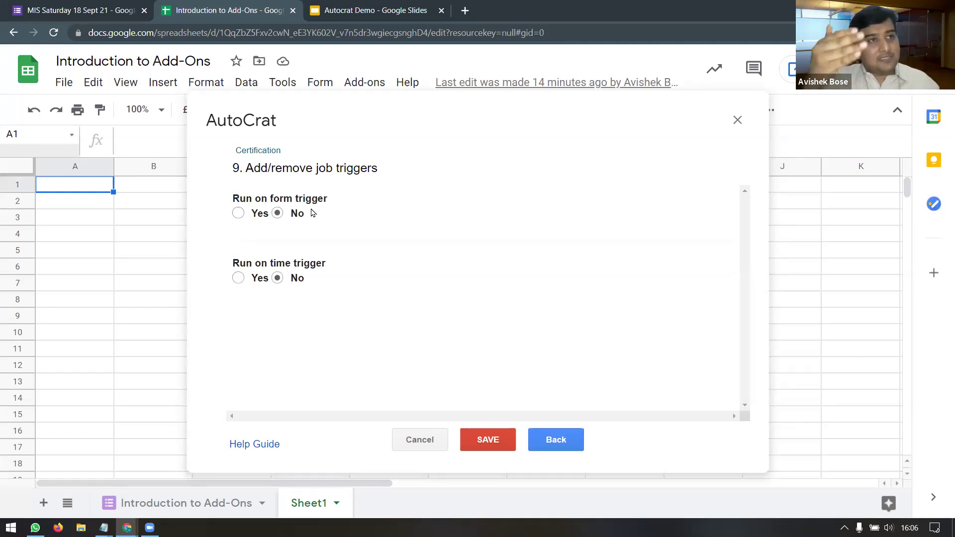
Step: Turn on Run on form trigger, confirm enabling form triggers, and save the Certification job
click(242, 213)
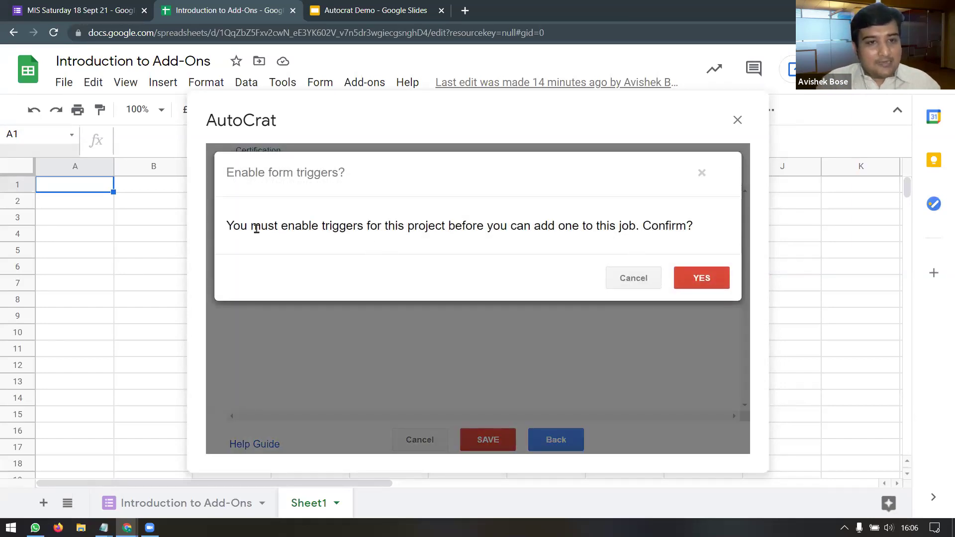
drag(238, 226, 547, 227)
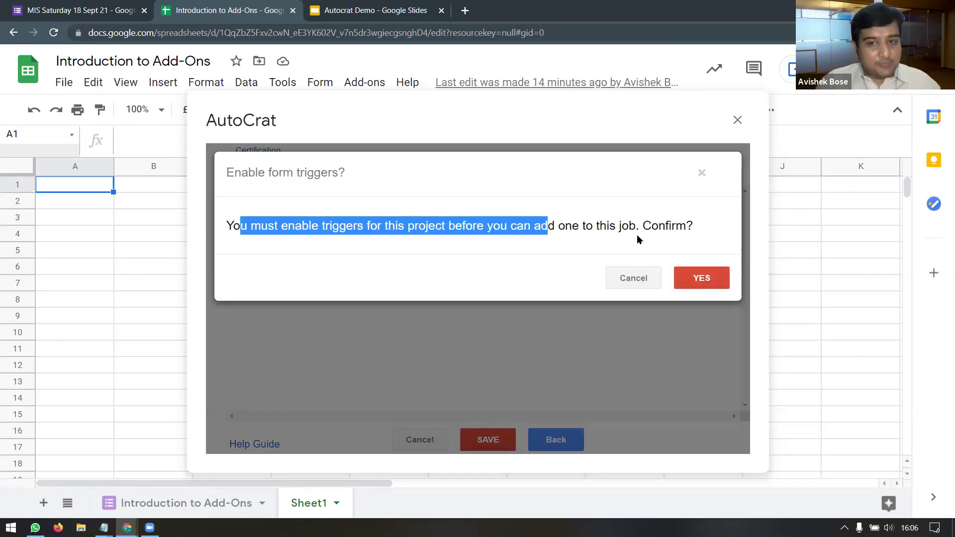
click(700, 278)
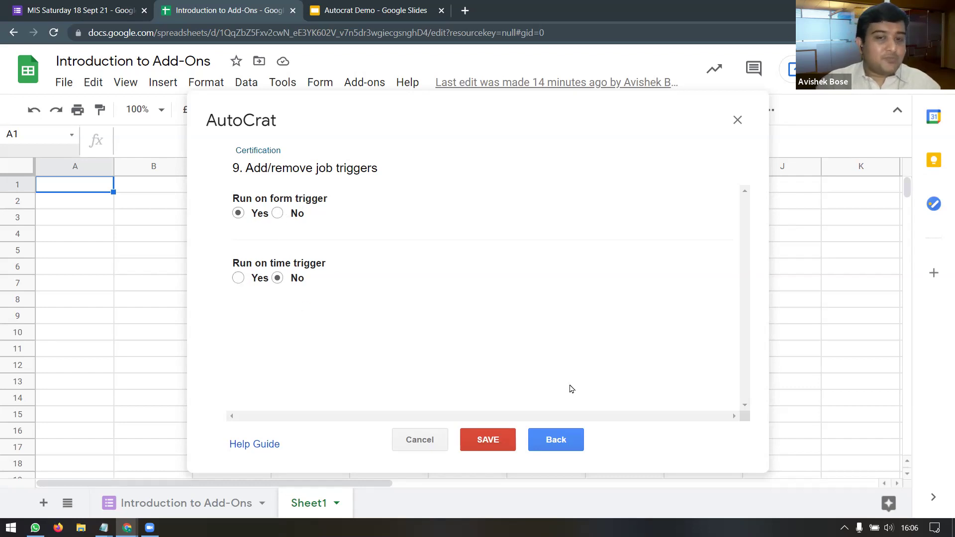
click(485, 440)
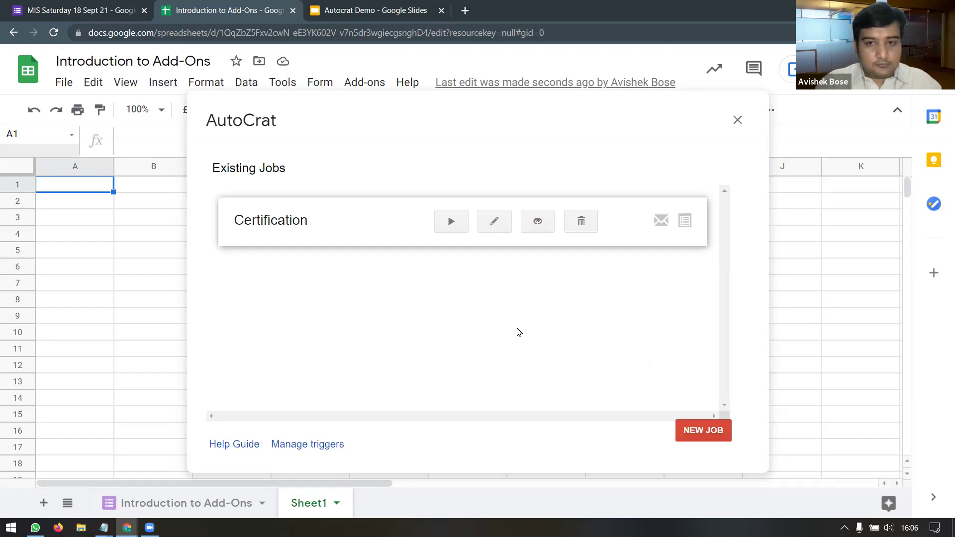
Step: Run the Certification job merging 23 rows, then view the Autocrat Demo certificate template
click(451, 223)
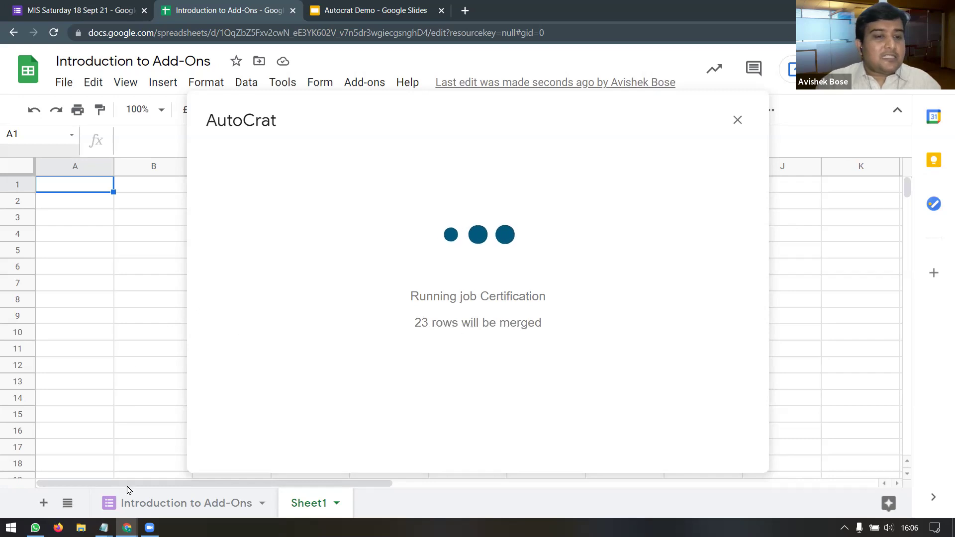
click(144, 503)
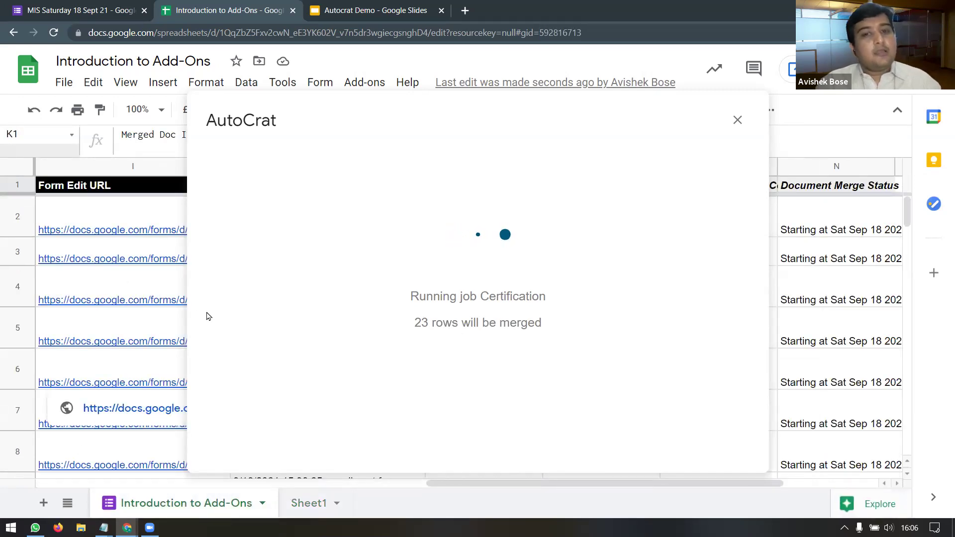
click(383, 11)
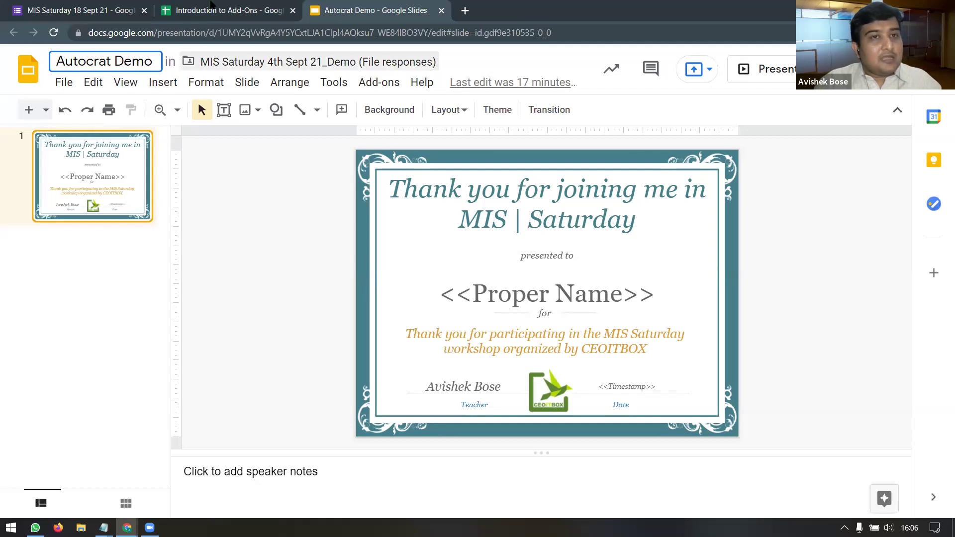
Step: Return to the Introduction to Add-Ons response spreadsheet while the merge runs
click(226, 11)
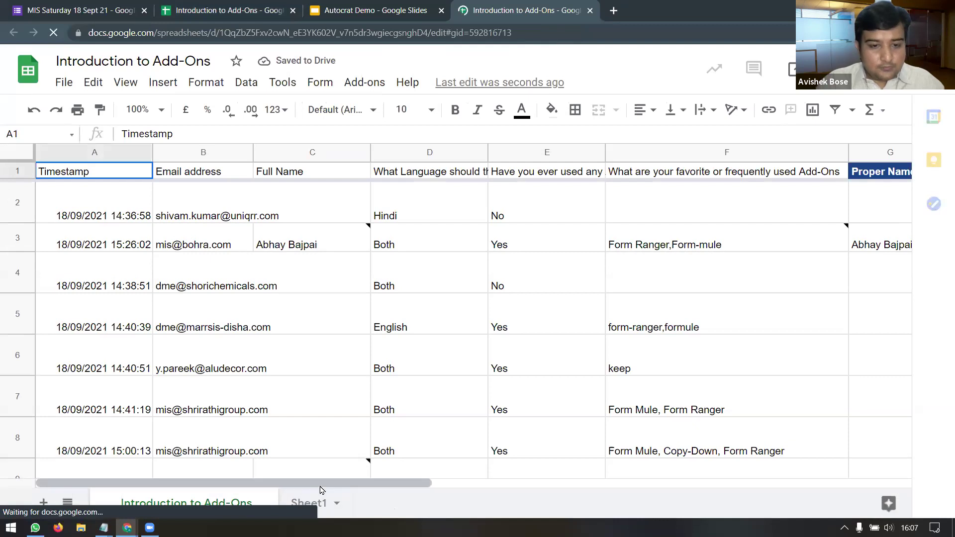
Step: Inspect row 2's merged document ID, PDF link and merge status in columns K–N, then scroll down
drag(416, 490, 769, 483)
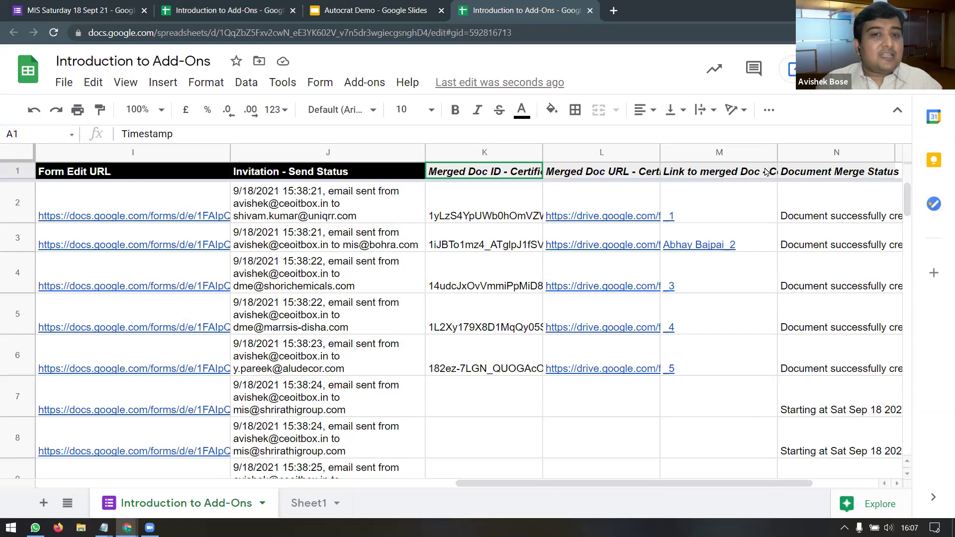
click(491, 177)
click(478, 207)
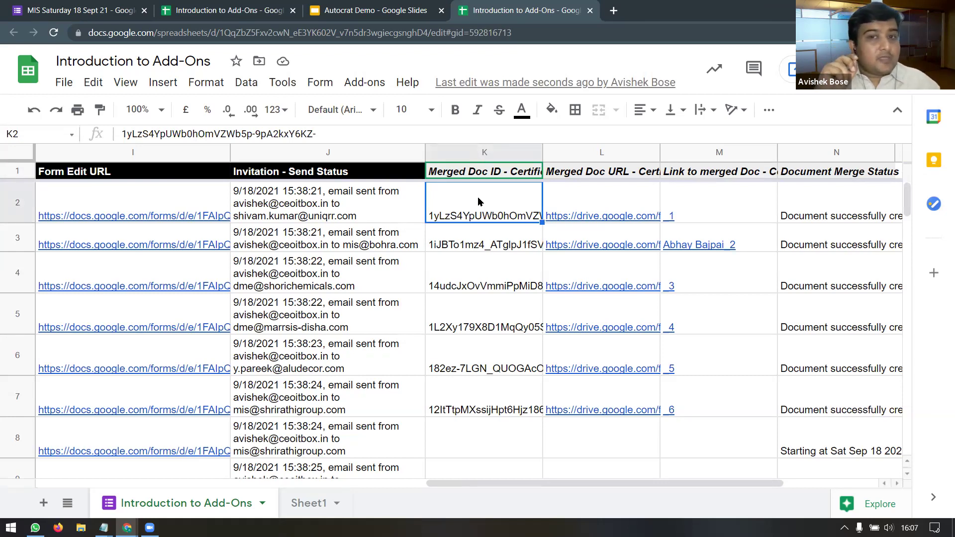
click(570, 200)
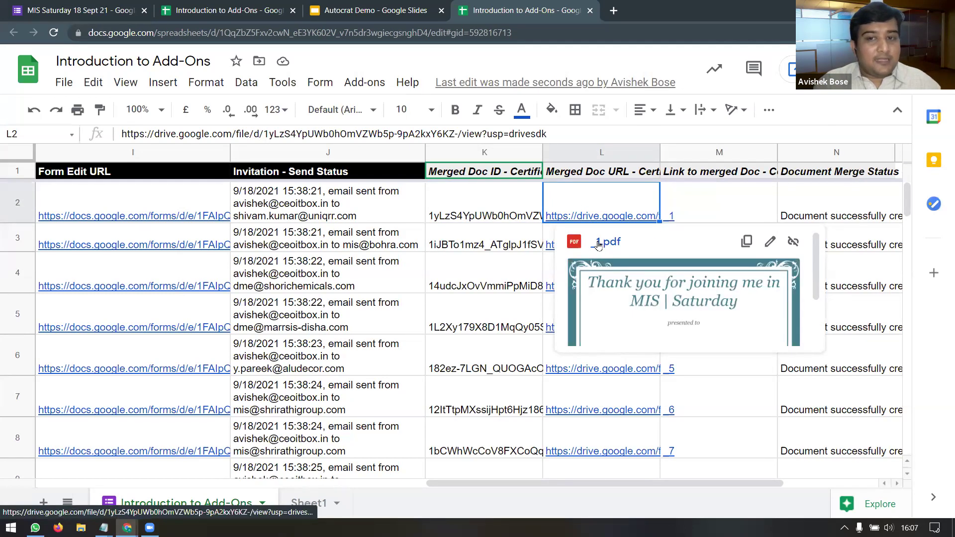
click(704, 209)
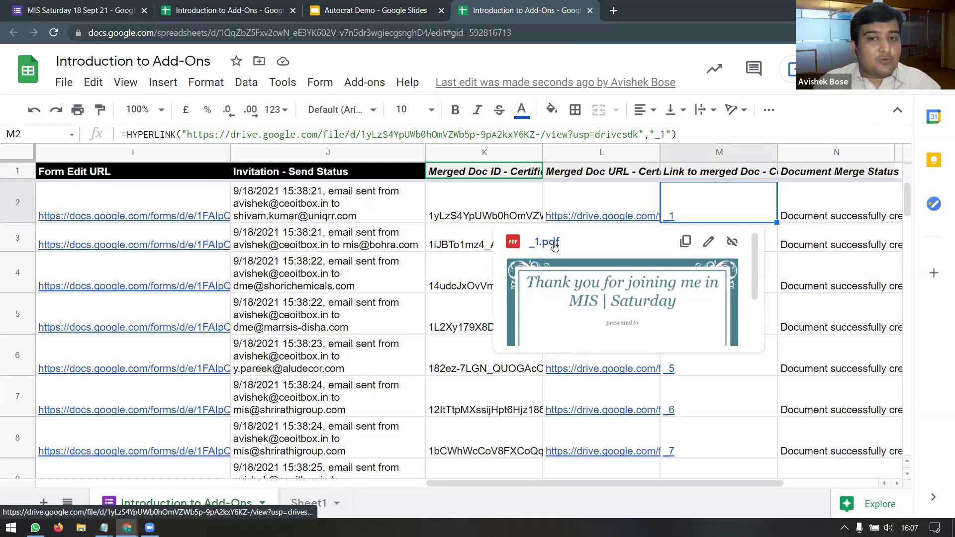
click(835, 213)
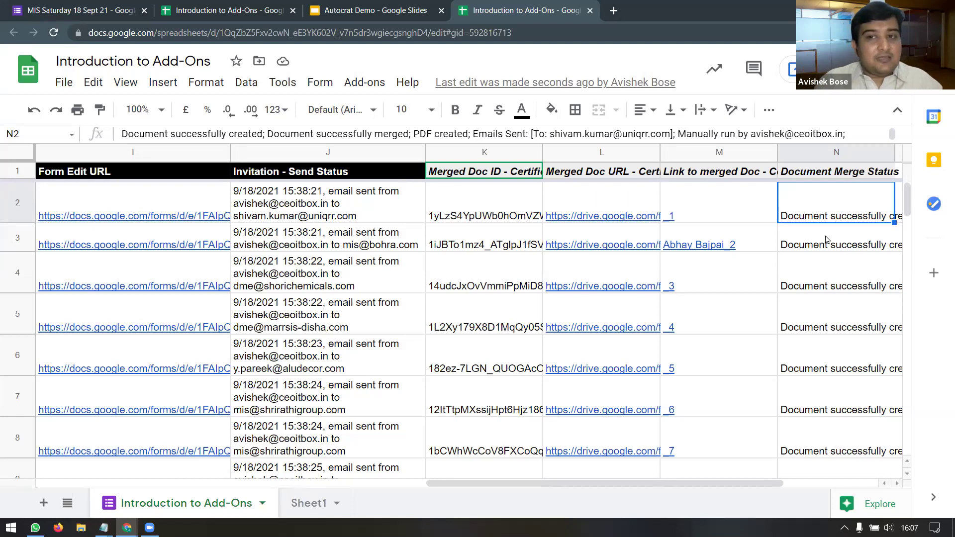
scroll(827, 239, down, 3)
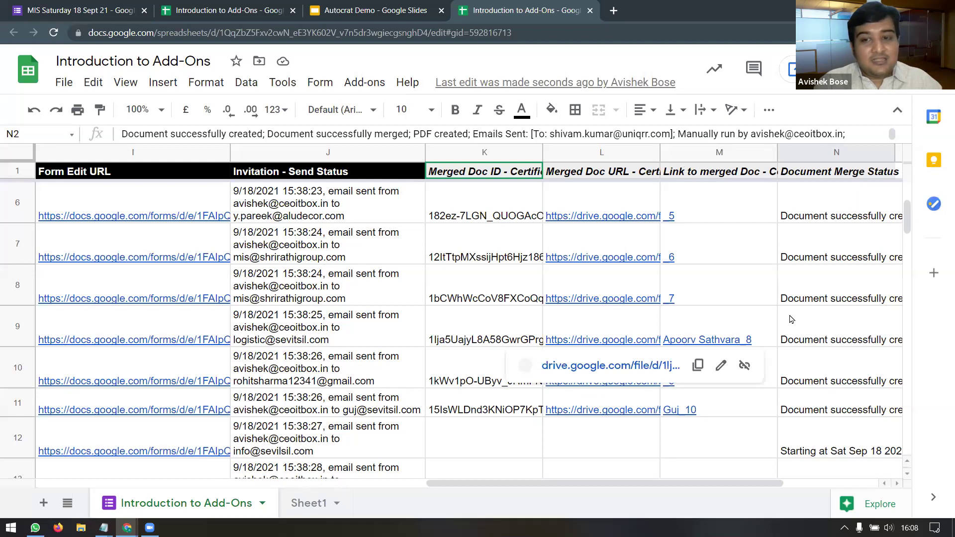
scroll(793, 321, down, 3)
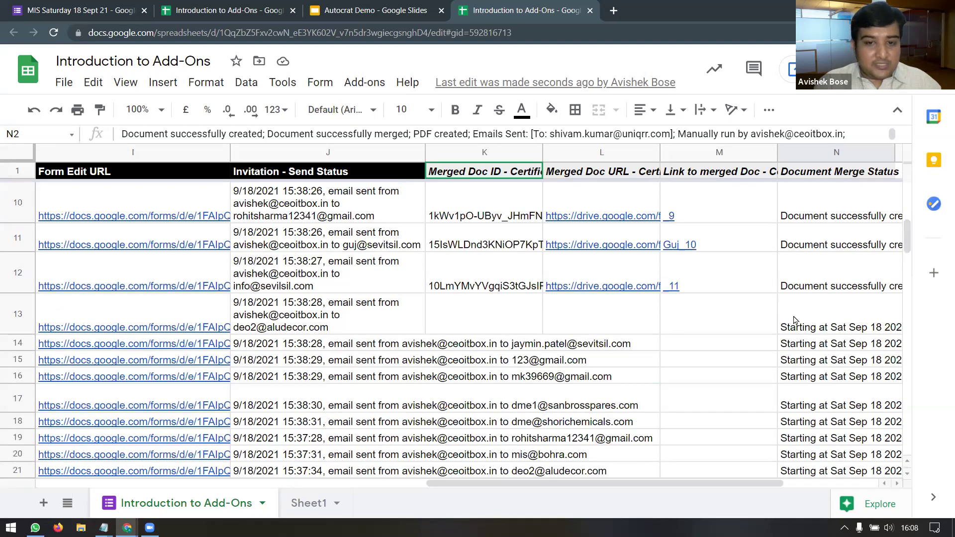
scroll(795, 321, down, 2)
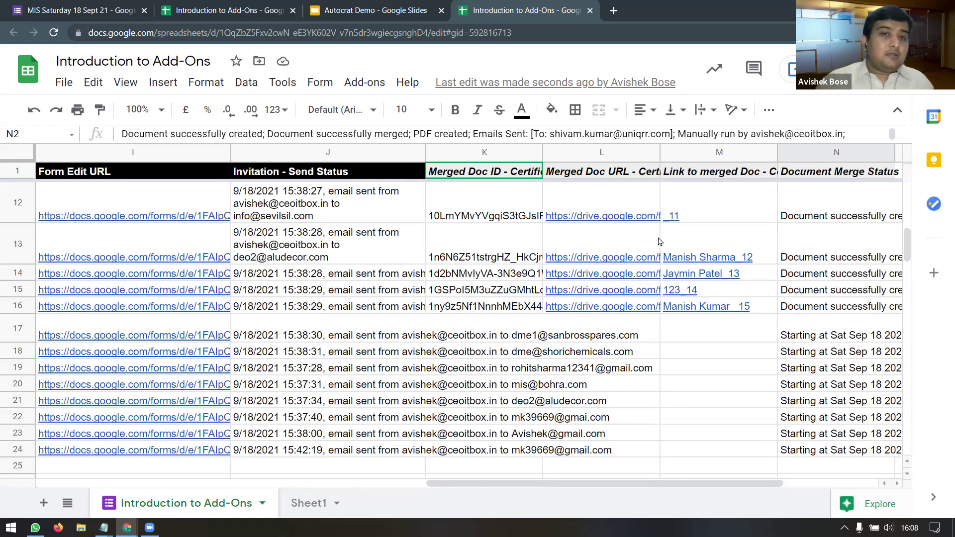
Step: Show the Autocrat submenu under Add-ons, then dismiss it
click(367, 83)
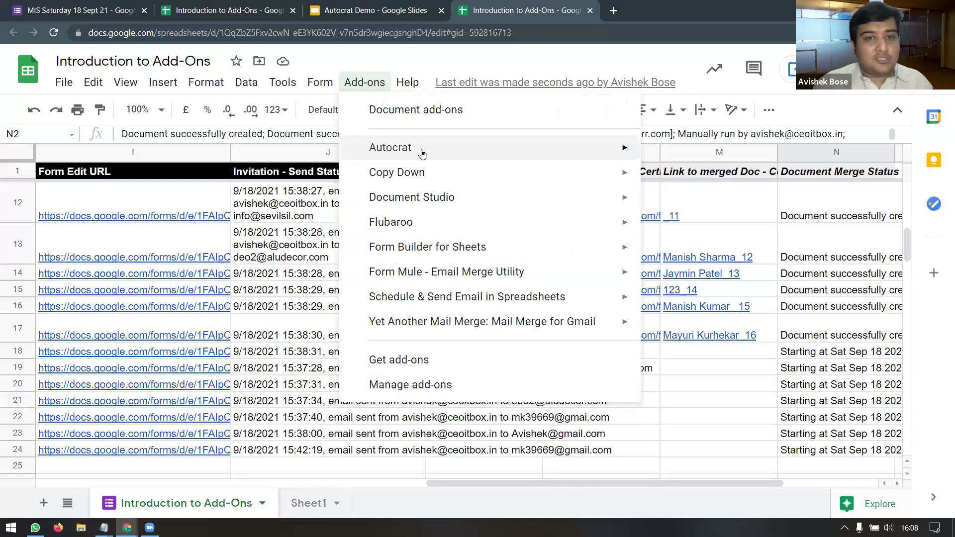
mouse_move(420, 150)
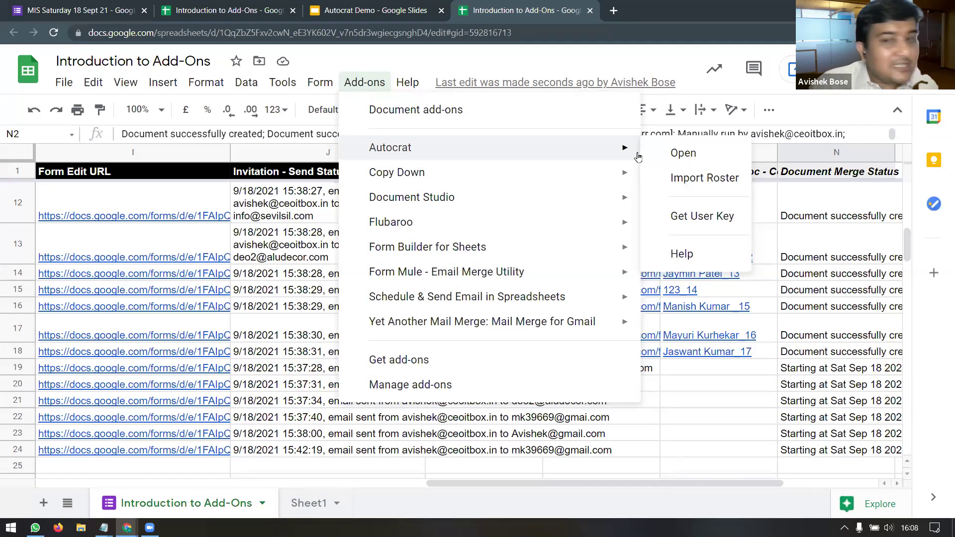
click(324, 214)
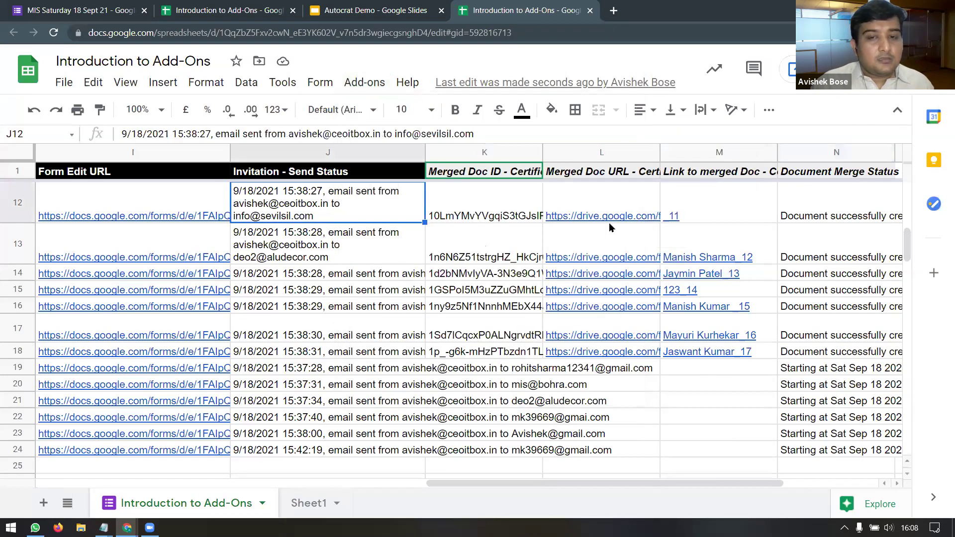
mouse_move(611, 227)
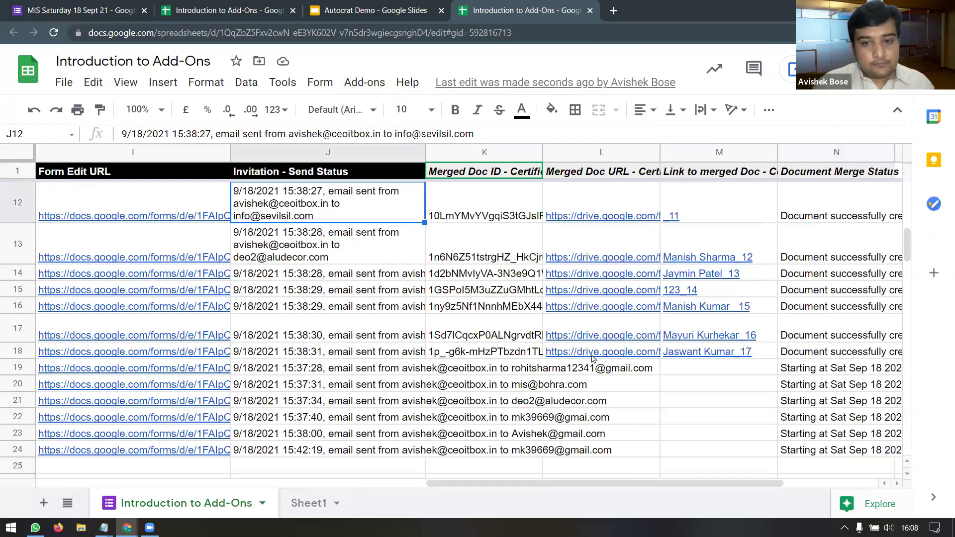
Step: View row 18's merged certificate PDF with the respondent's name and 18/09/2021 date, then close it
mouse_move(592, 357)
click(634, 381)
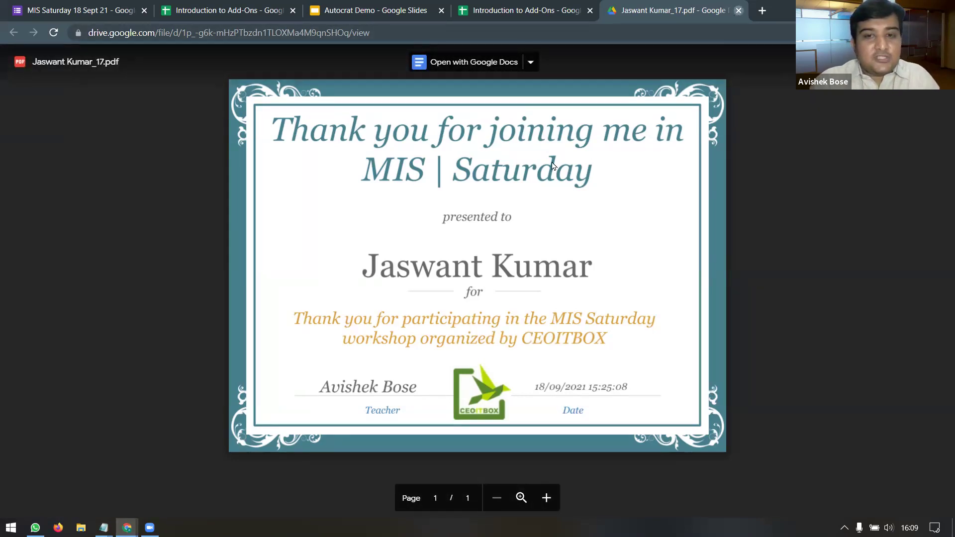
click(738, 11)
scroll(557, 387, down, 2)
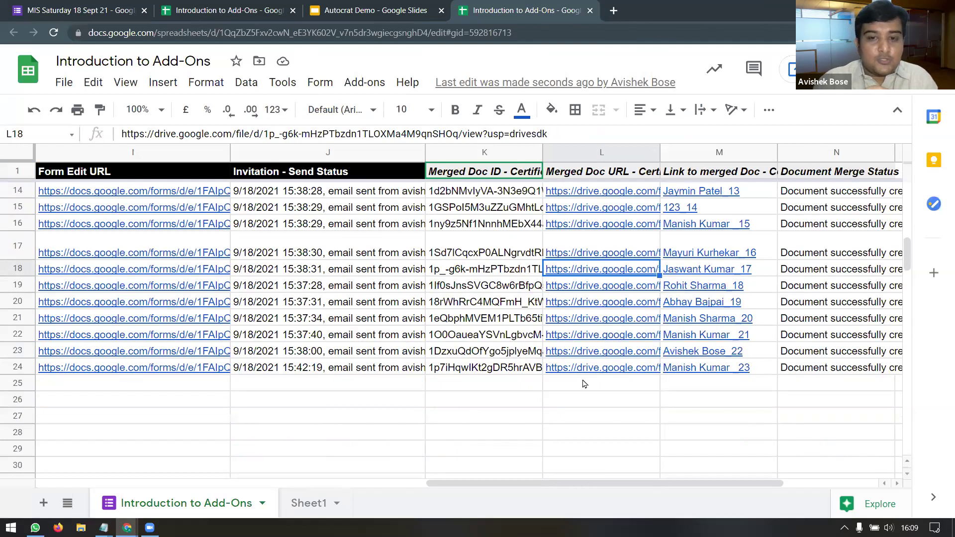
click(647, 369)
click(711, 372)
click(818, 376)
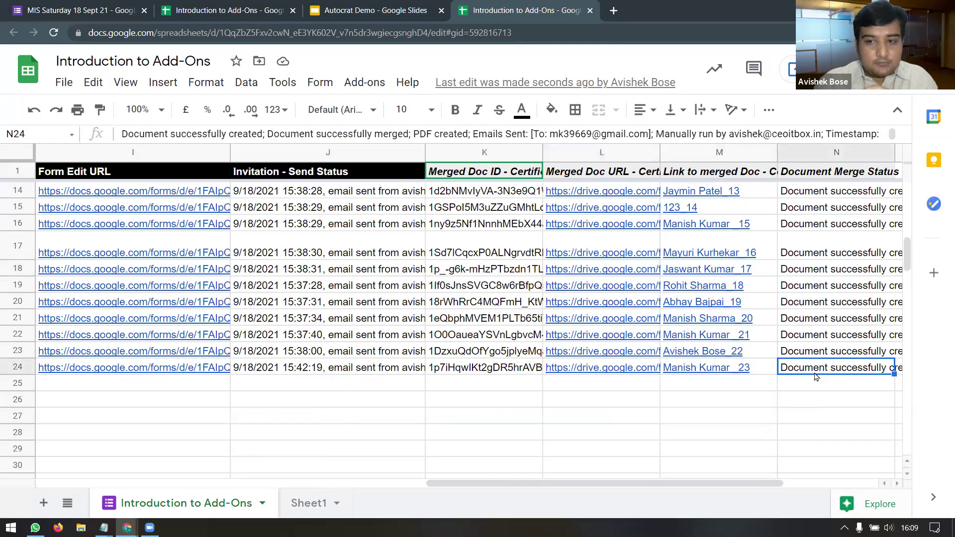
drag(565, 490, 595, 484)
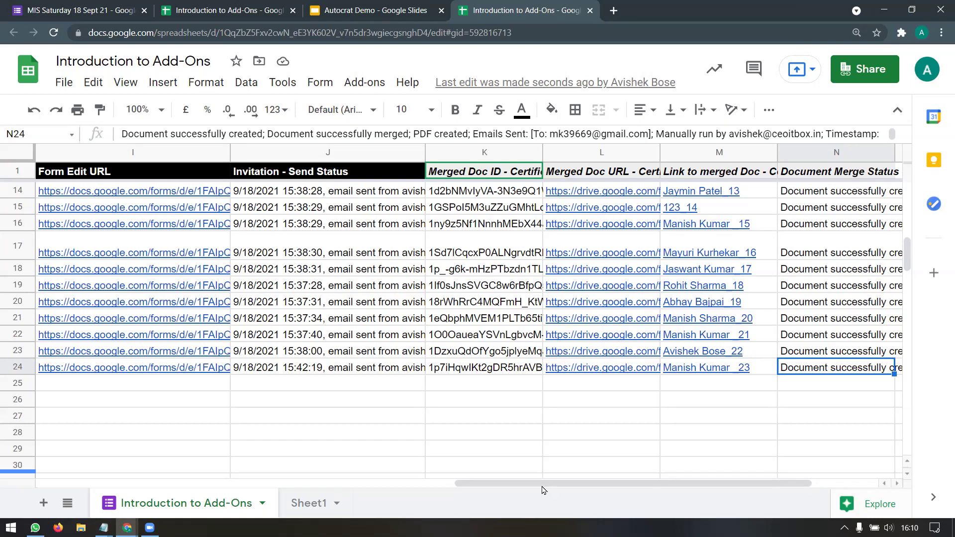
Step: Scroll the response sheet back to its leftmost columns
drag(542, 487, 318, 490)
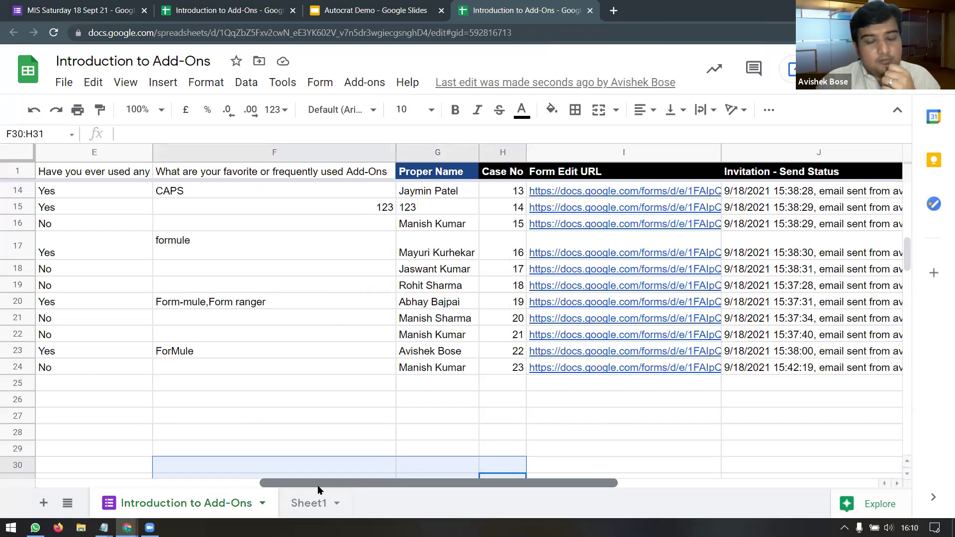
drag(319, 488, 124, 493)
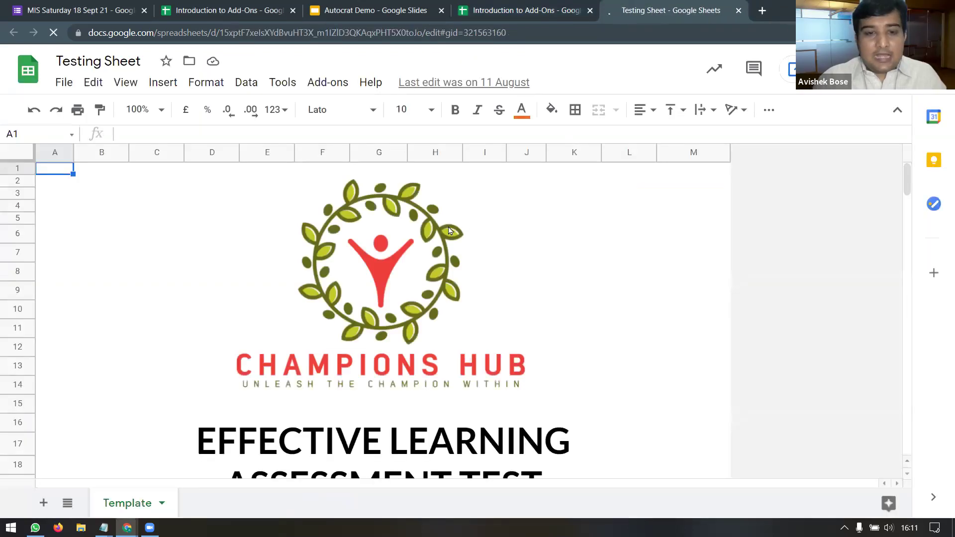
Step: Collapse the title and menu bars and scroll through the Template sheet
scroll(591, 288, down, 5)
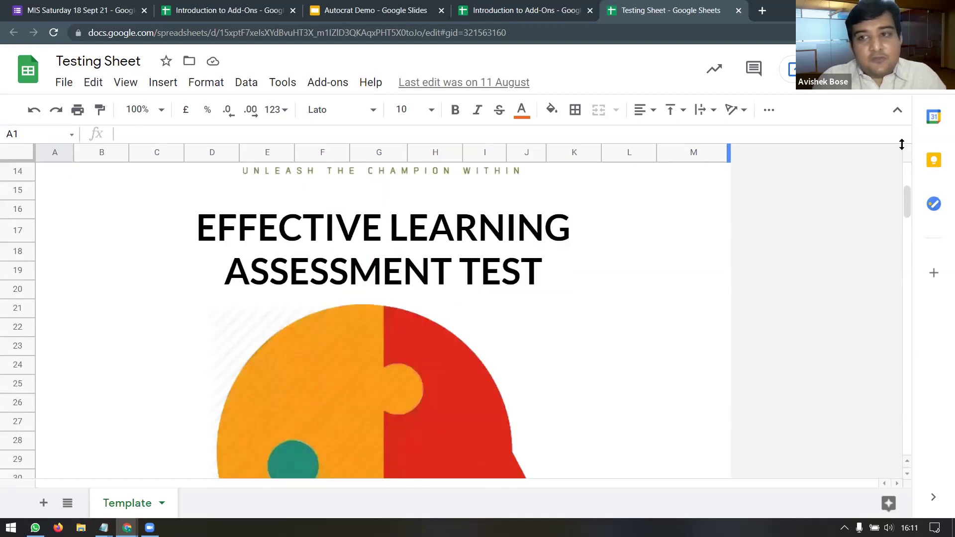
click(897, 110)
scroll(655, 235, down, 8)
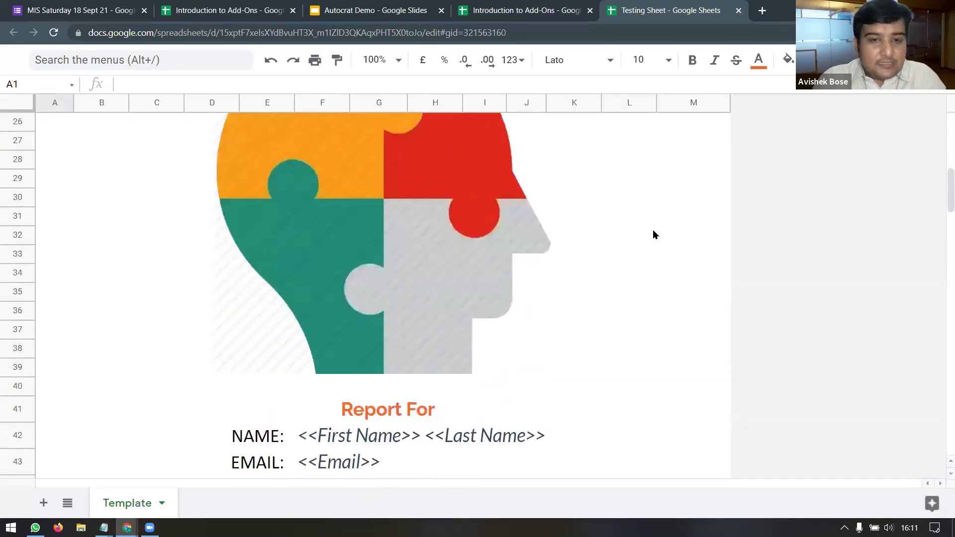
scroll(655, 234, up, 3)
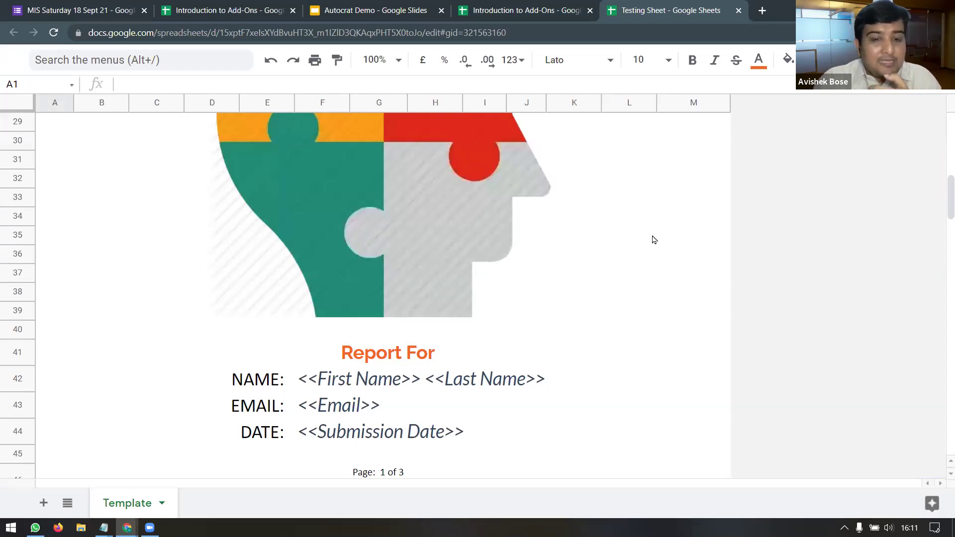
scroll(654, 240, up, 2)
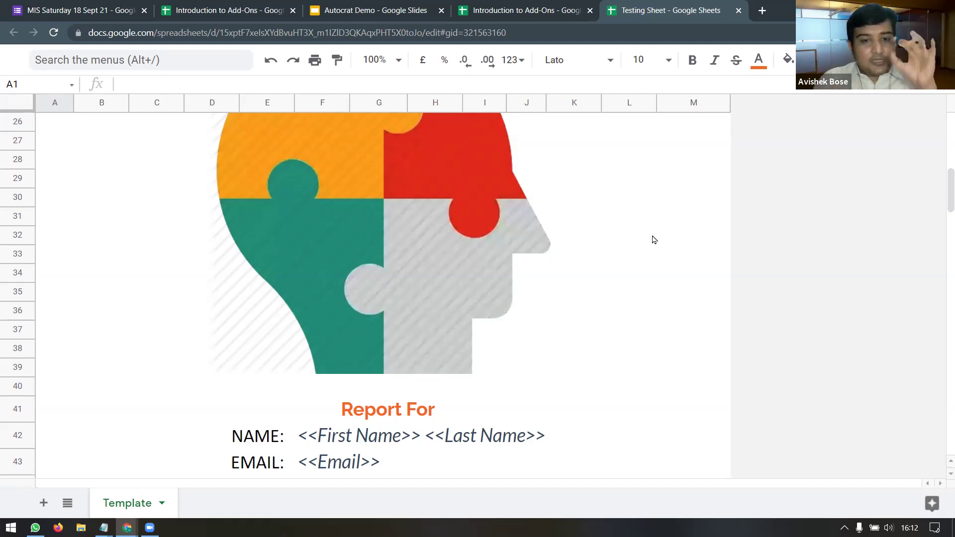
scroll(634, 241, down, 5)
scroll(619, 259, up, 15)
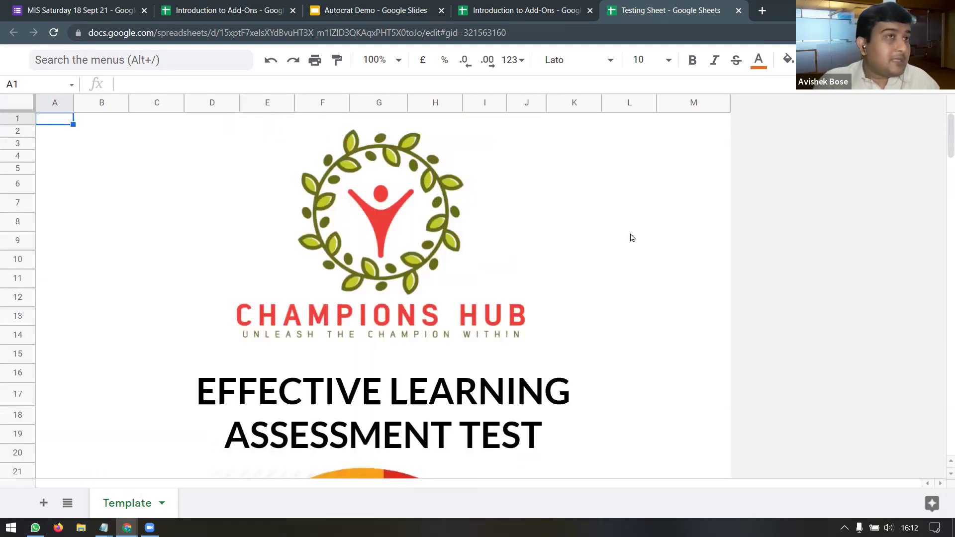
scroll(631, 238, down, 10)
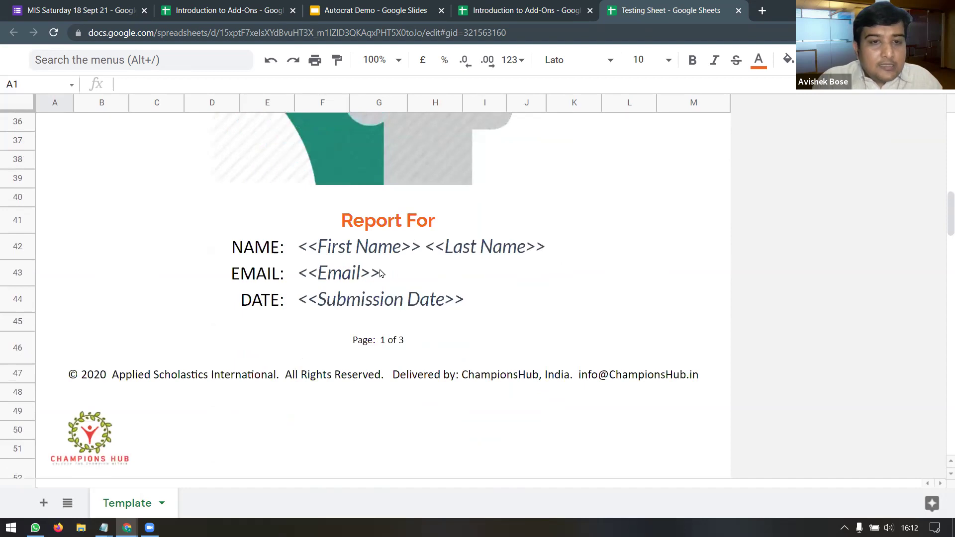
Step: Inspect the NAME label and the name, Email and Submission Date placeholder cells
click(278, 251)
click(358, 253)
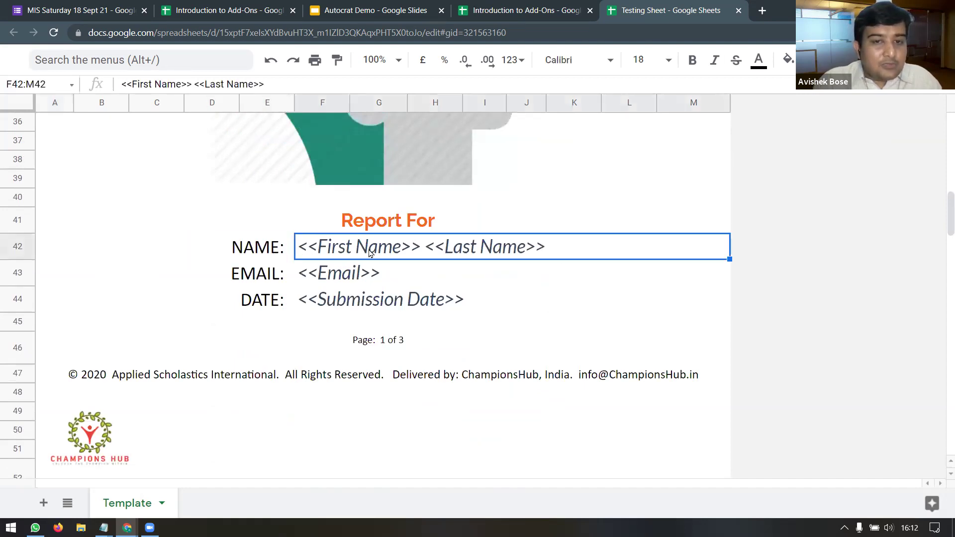
click(333, 284)
click(369, 311)
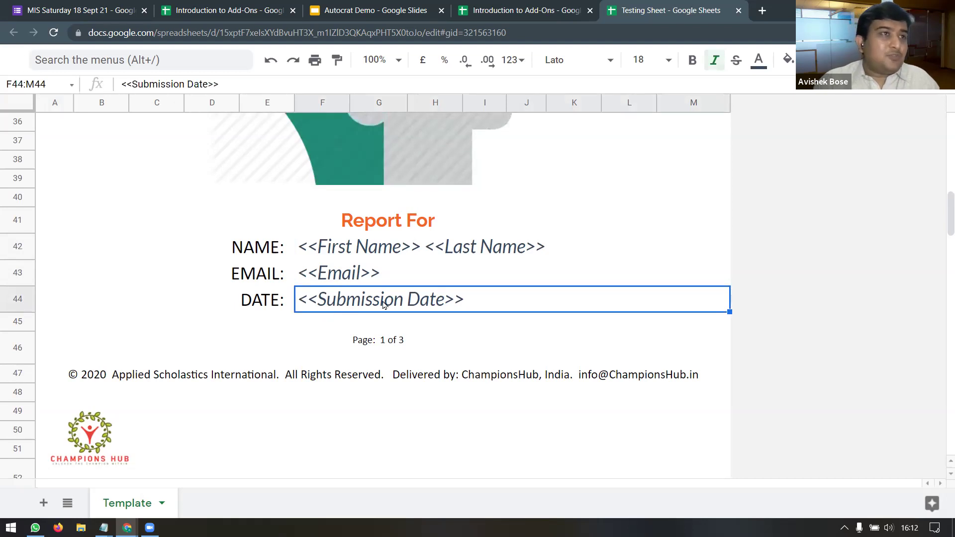
Step: Select the empty score chart in the report template
scroll(388, 301, down, 3)
scroll(389, 300, down, 7)
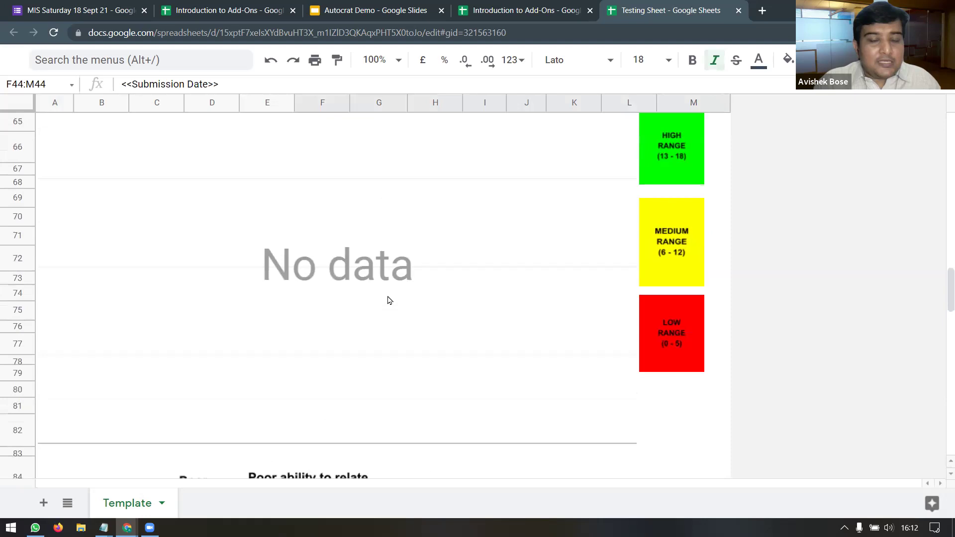
scroll(389, 300, up, 4)
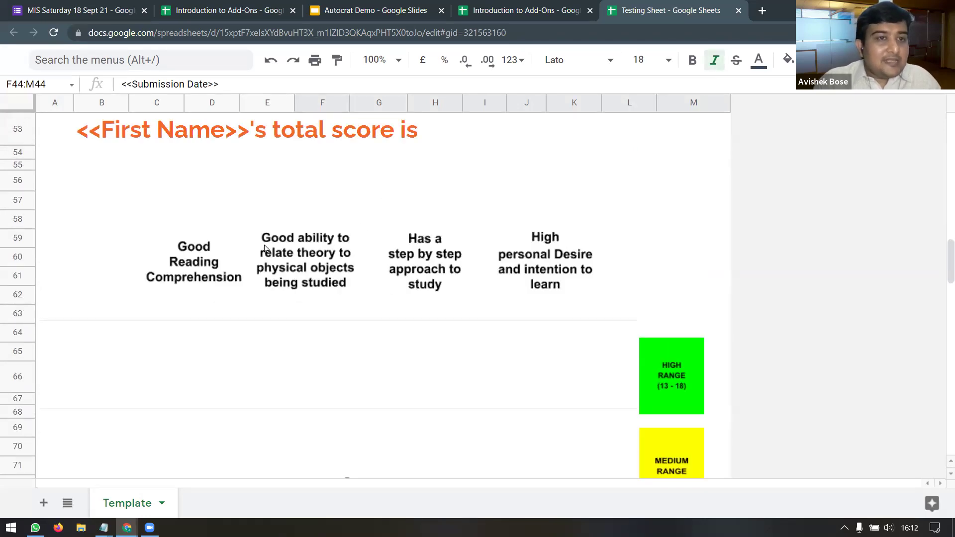
scroll(269, 251, up, 1)
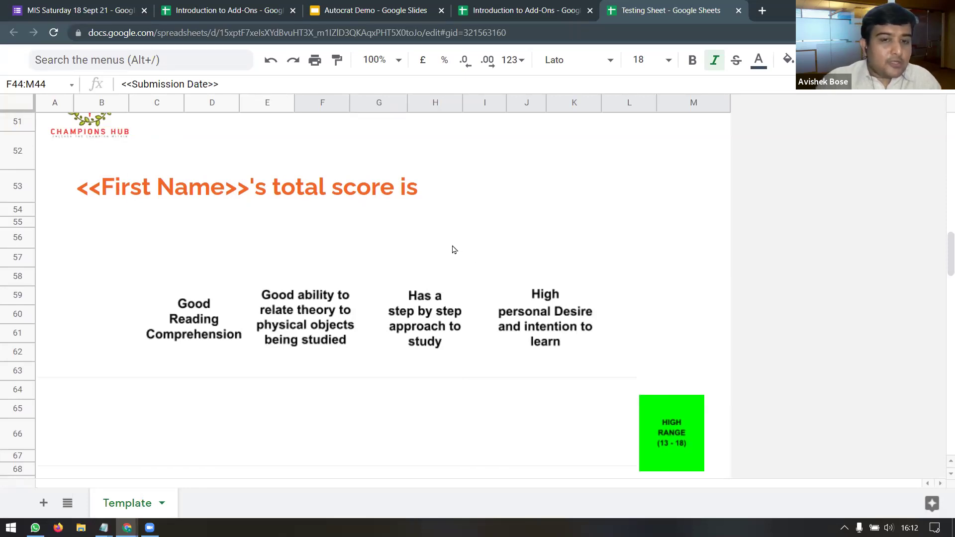
scroll(528, 308, down, 5)
click(461, 347)
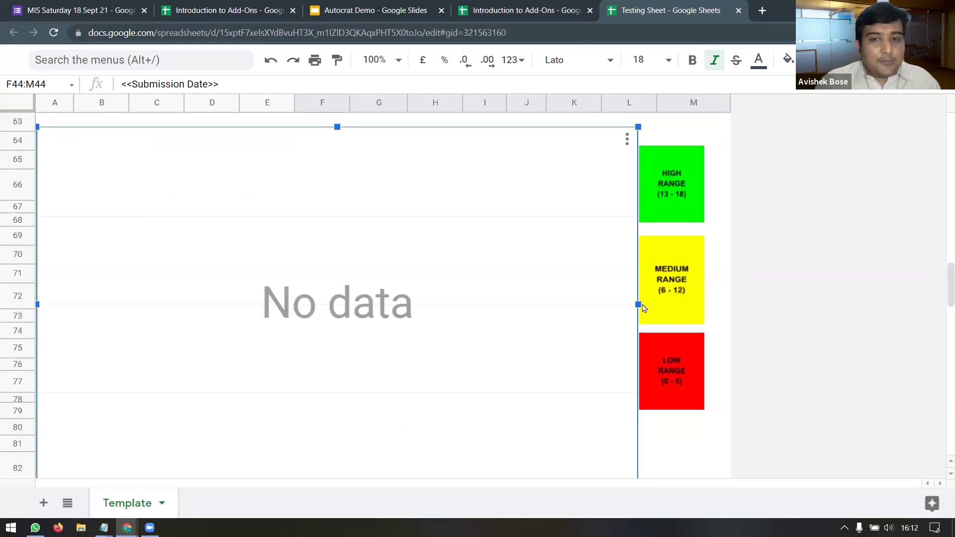
scroll(672, 320, down, 4)
scroll(597, 337, up, 4)
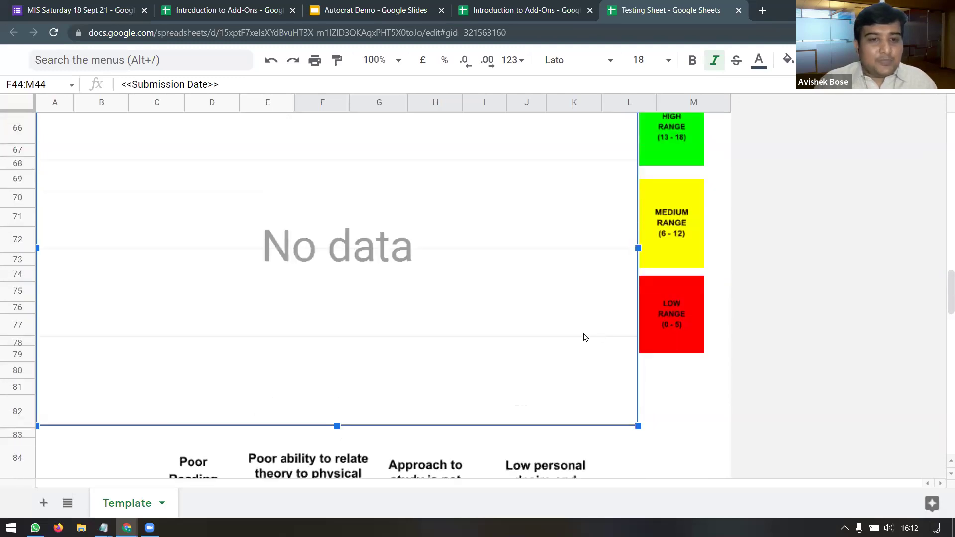
key(Delete)
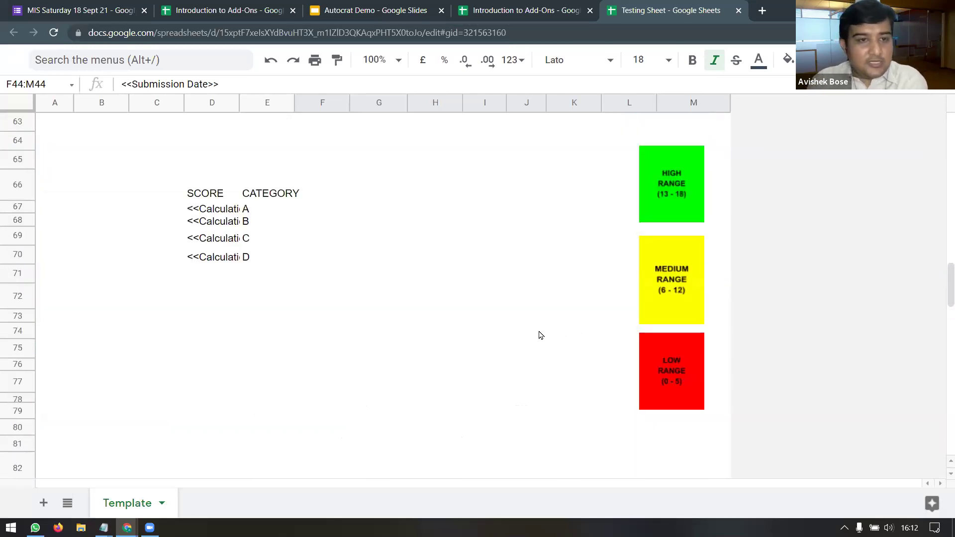
click(224, 209)
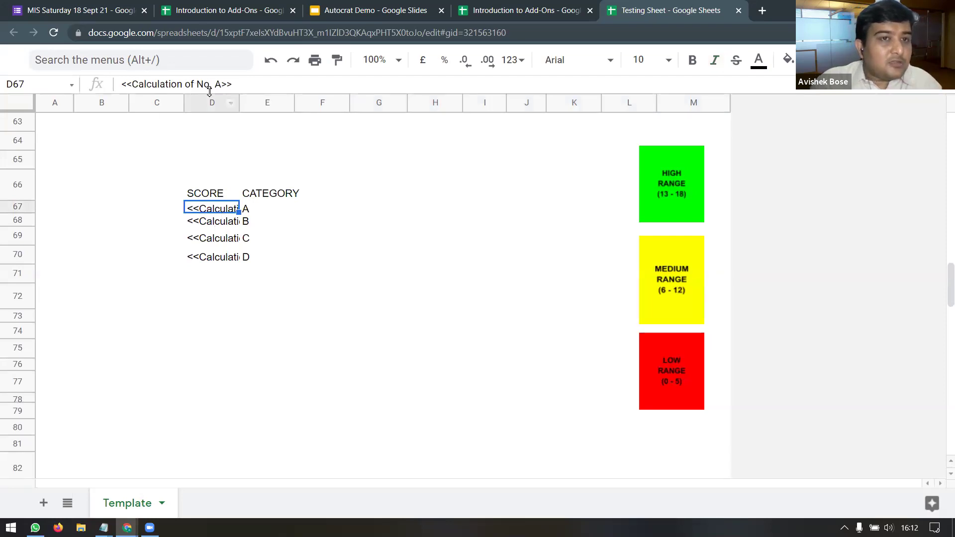
click(223, 223)
click(216, 241)
click(215, 258)
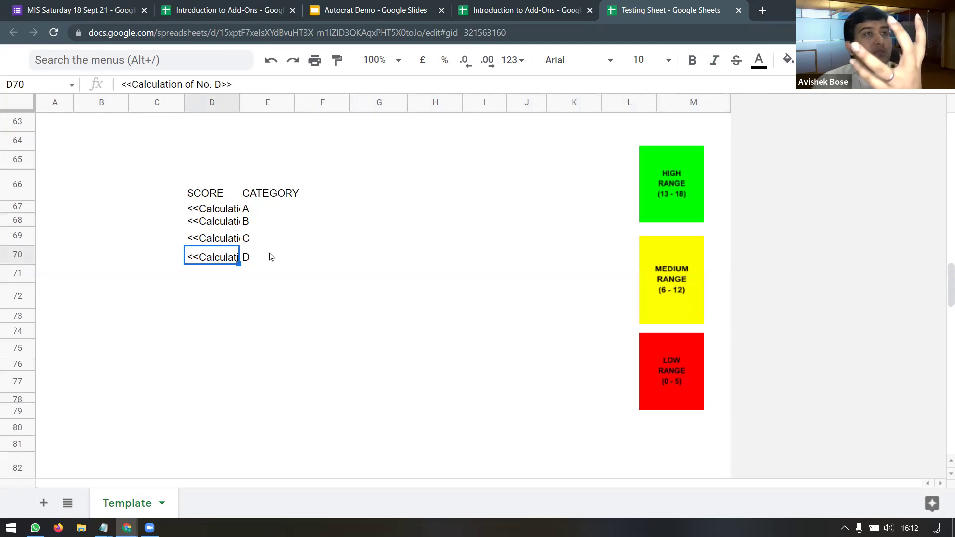
key(ctrl+z)
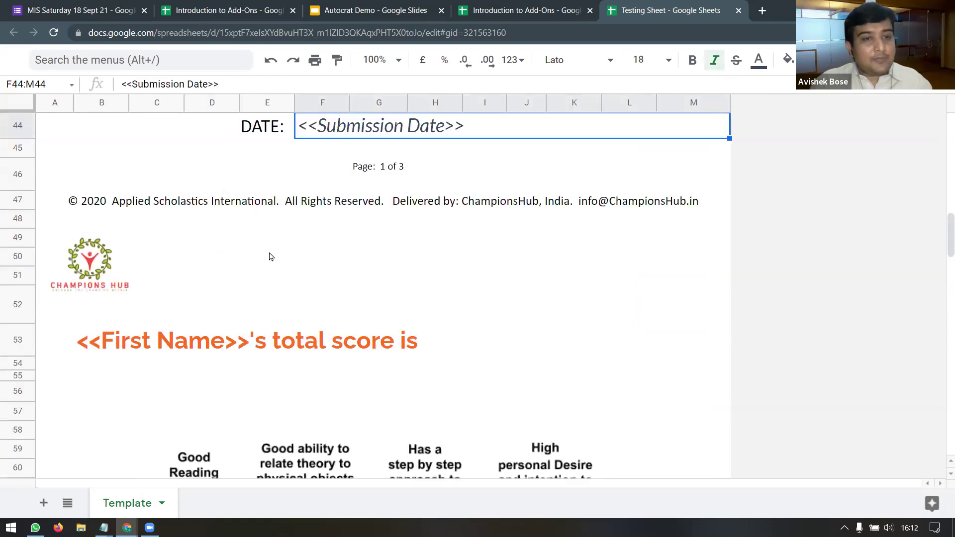
scroll(320, 260, down, 8)
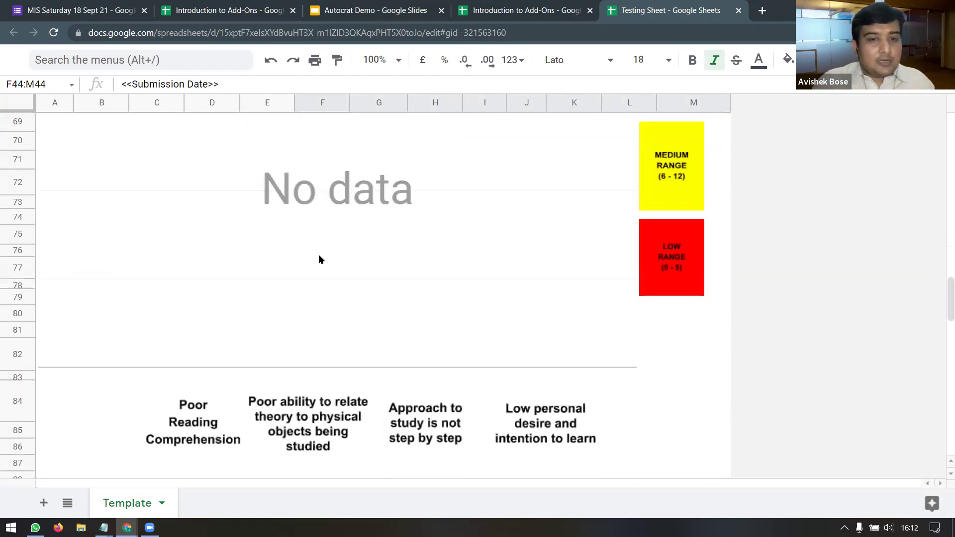
click(369, 259)
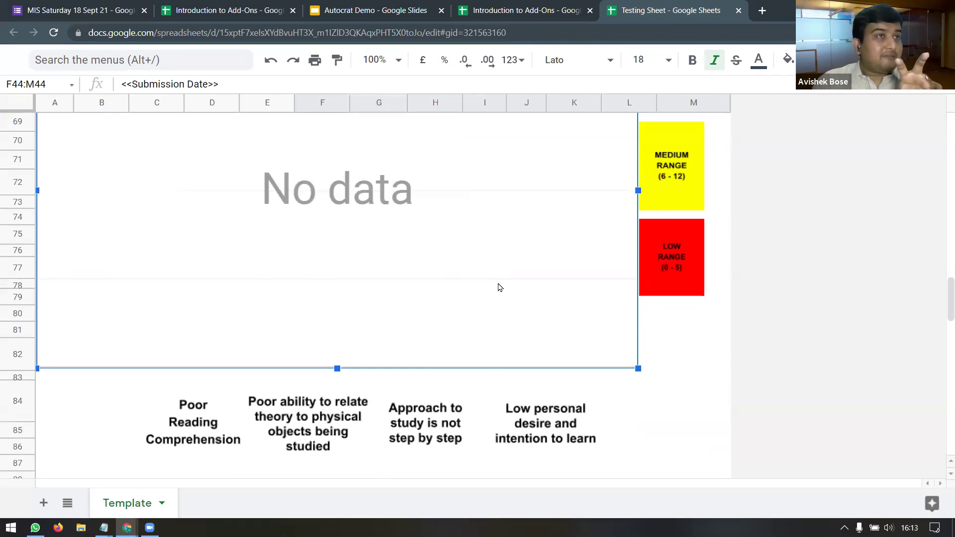
scroll(496, 290, down, 7)
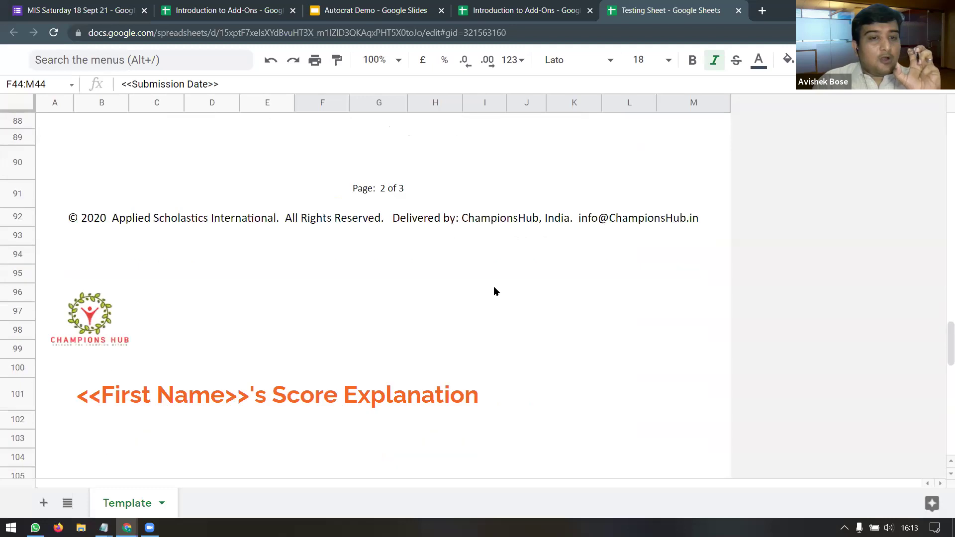
scroll(496, 290, down, 4)
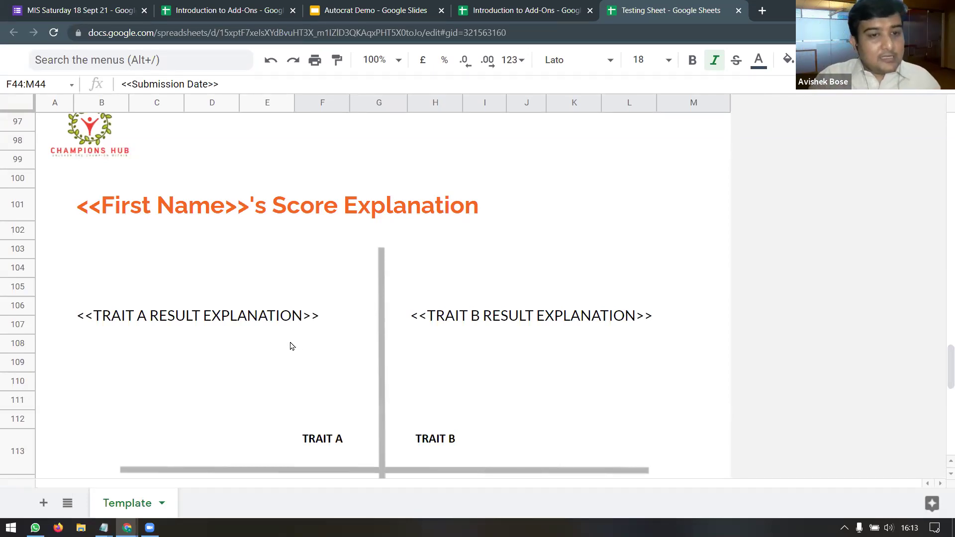
click(256, 317)
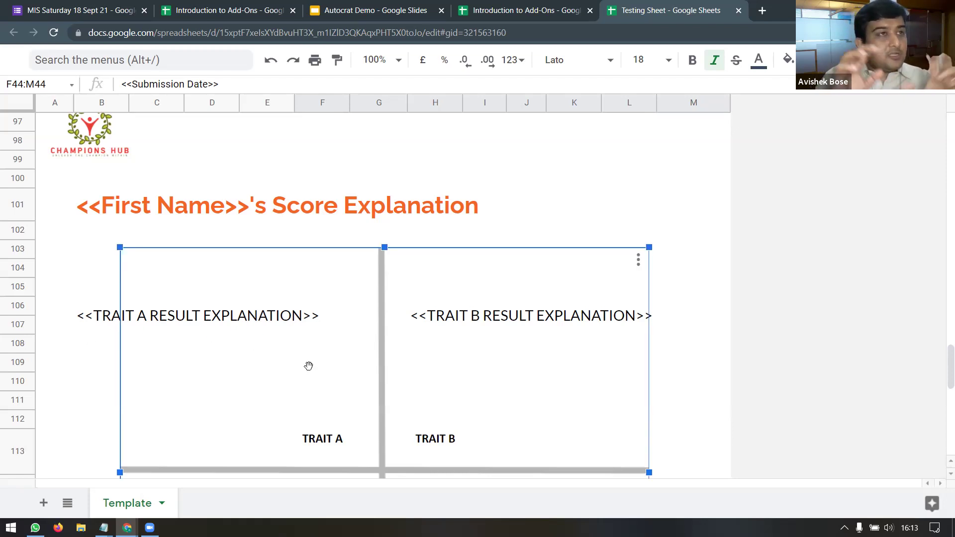
scroll(452, 343, down, 3)
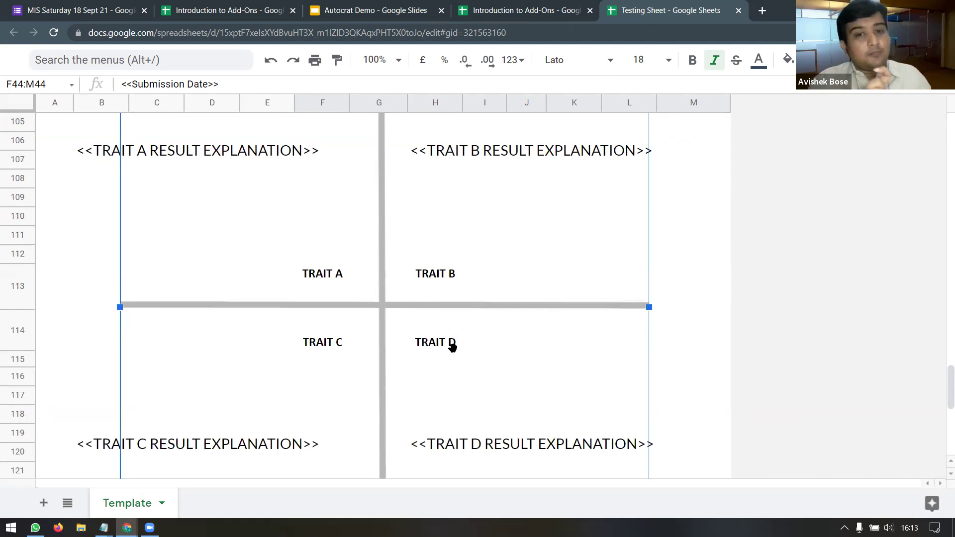
scroll(445, 379, down, 5)
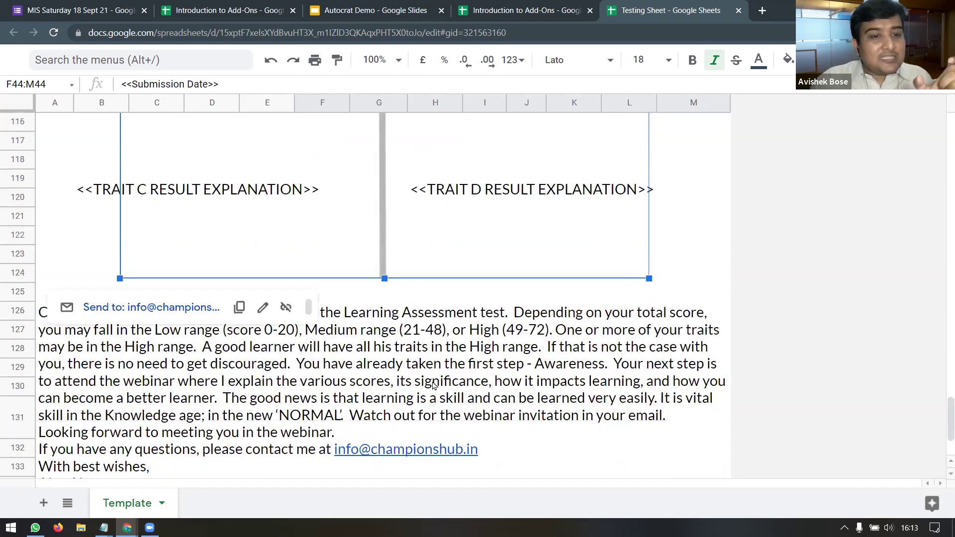
click(513, 388)
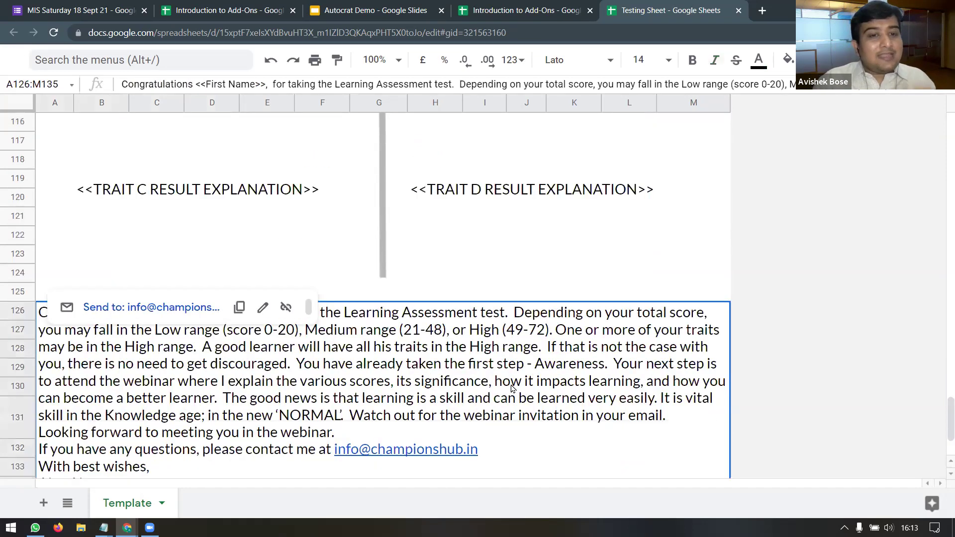
click(723, 277)
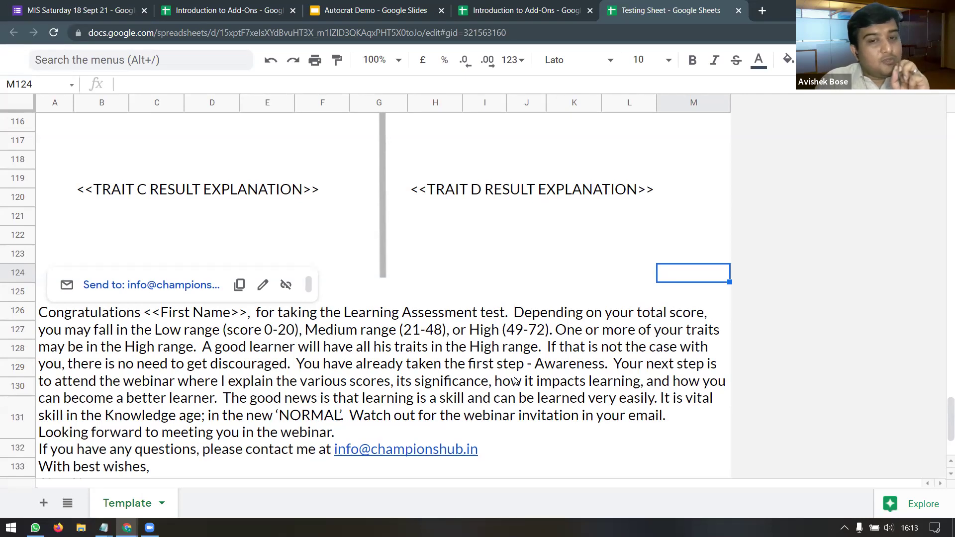
scroll(516, 381, down, 2)
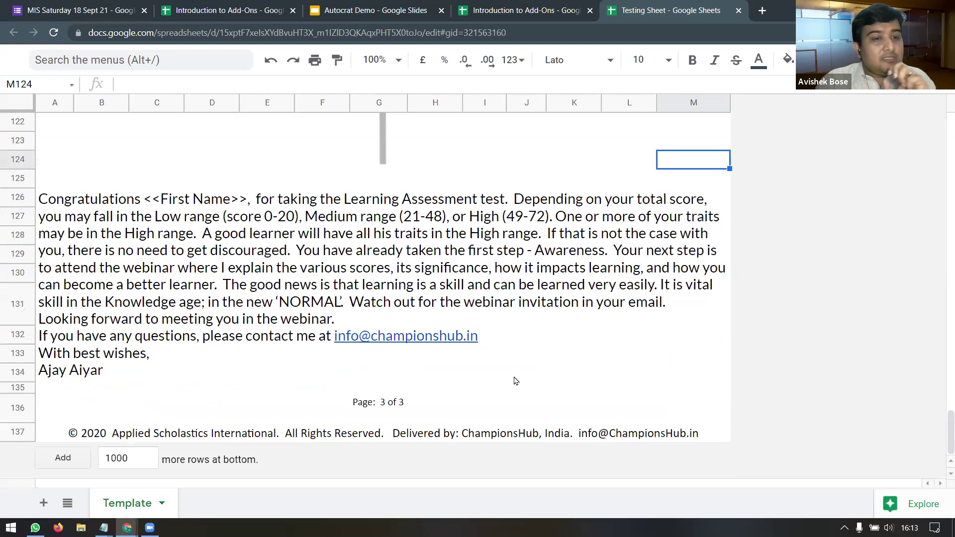
scroll(516, 381, up, 5)
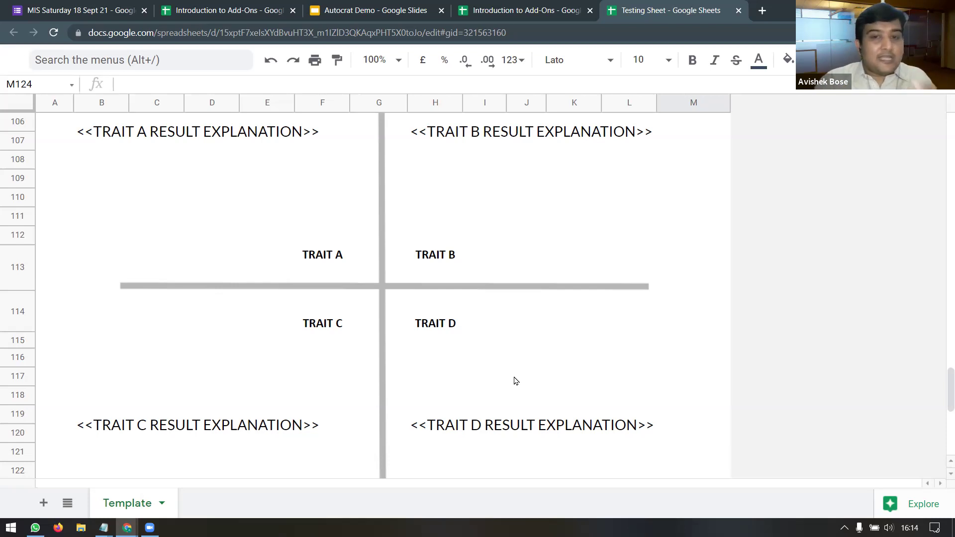
scroll(516, 381, down, 3)
scroll(516, 381, down, 3)
scroll(516, 382, up, 9)
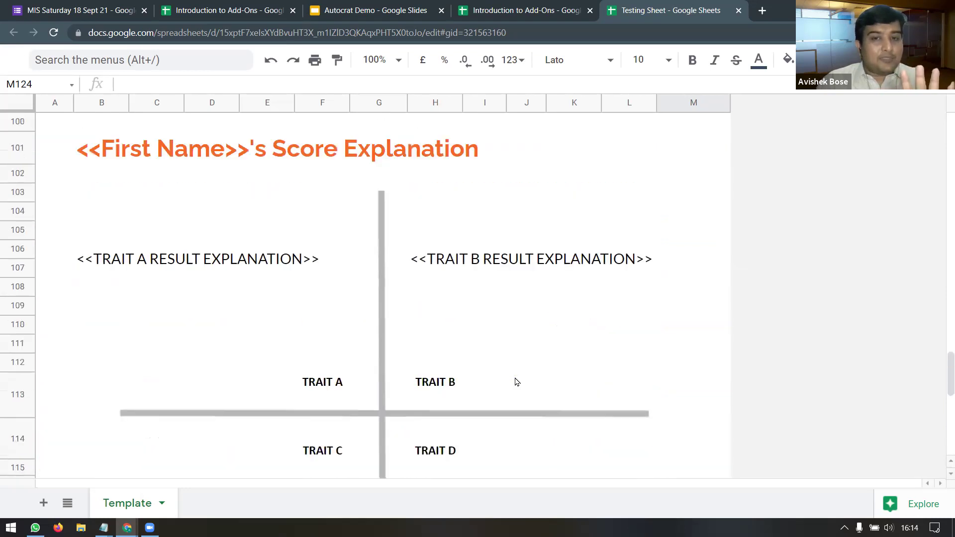
scroll(517, 382, up, 8)
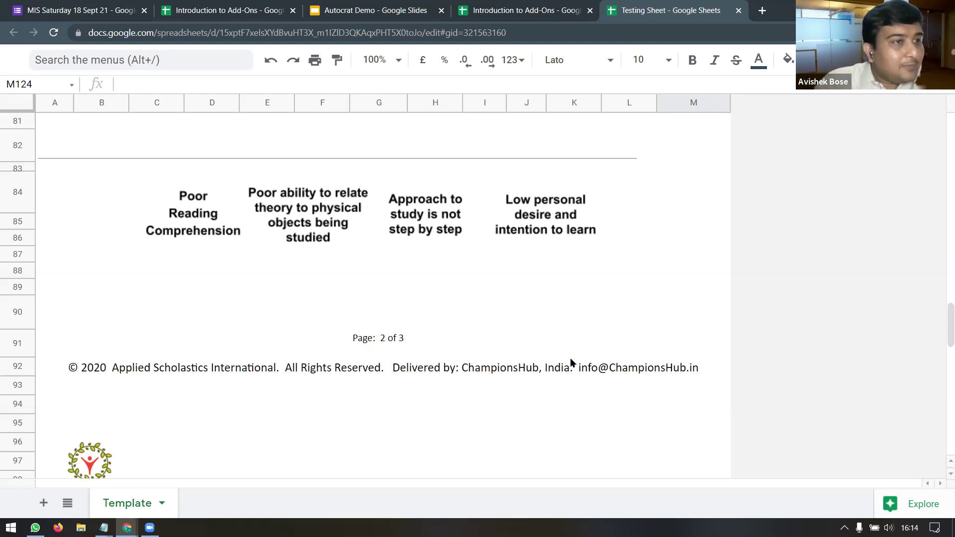
scroll(631, 351, up, 10)
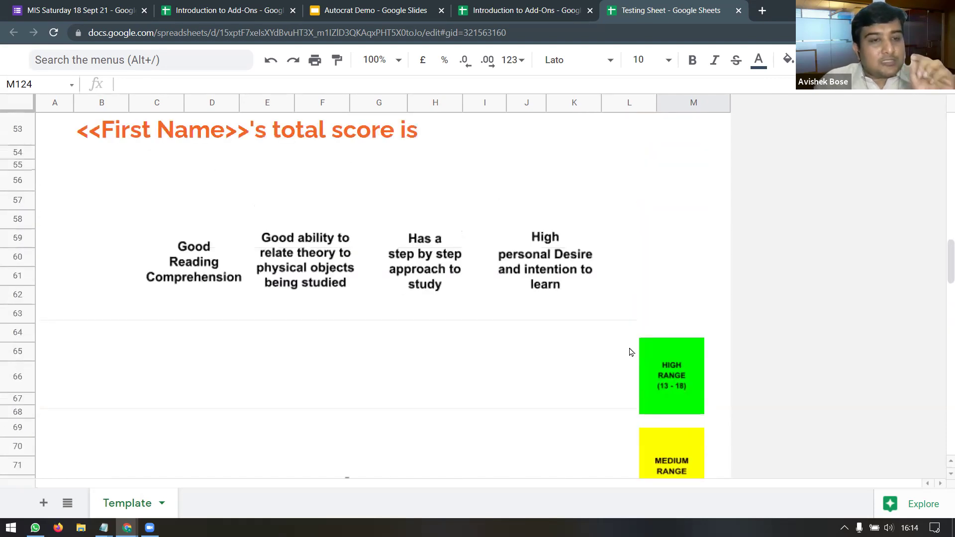
scroll(631, 351, up, 3)
scroll(631, 352, up, 3)
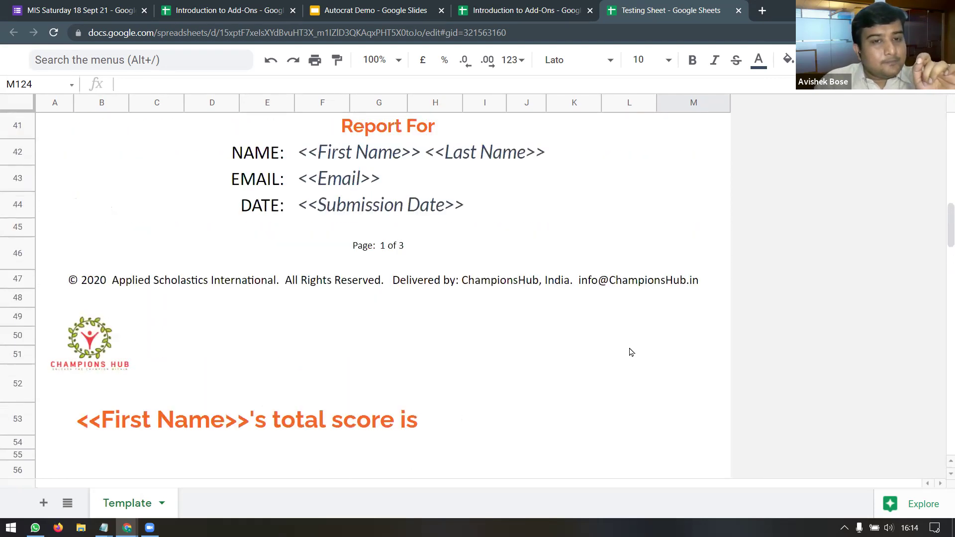
scroll(630, 352, up, 2)
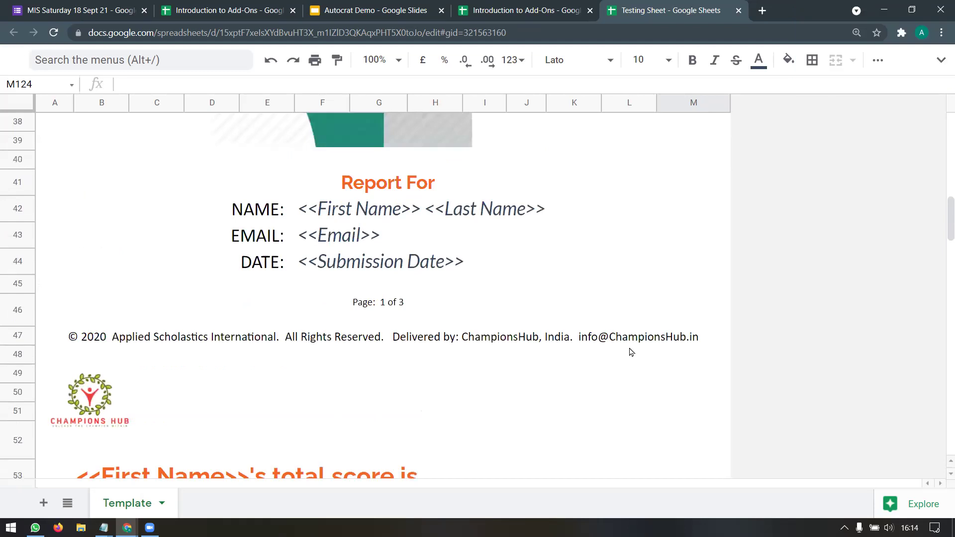
scroll(631, 351, down, 3)
scroll(631, 352, up, 3)
scroll(631, 352, up, 3)
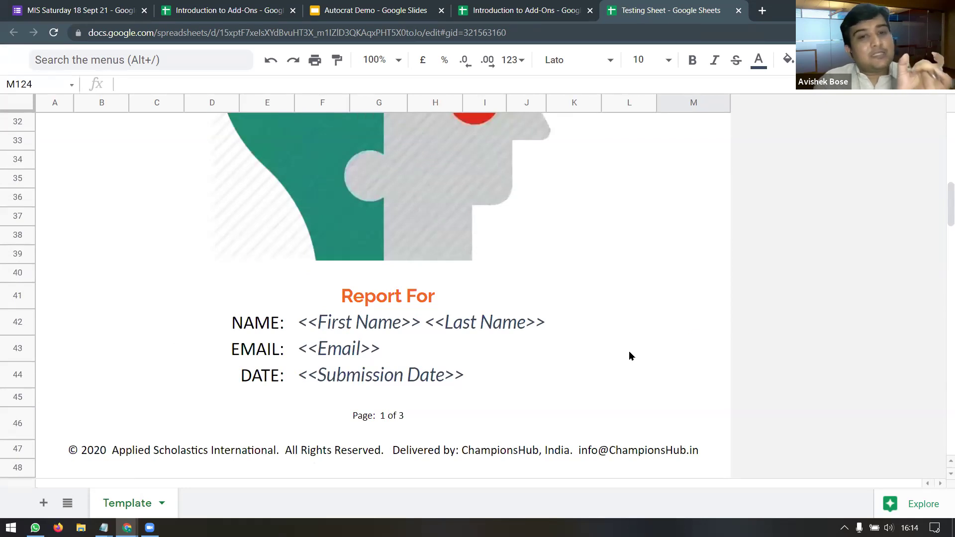
click(349, 329)
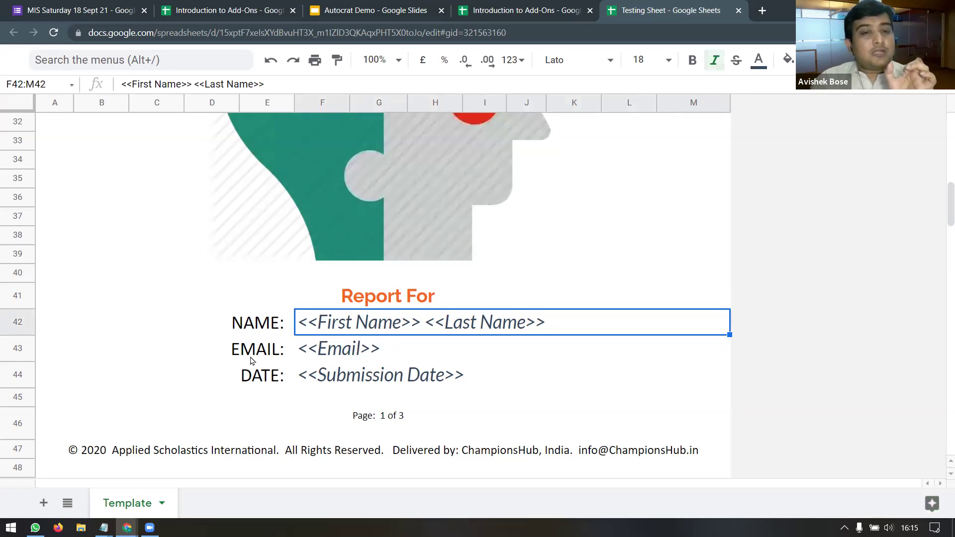
click(268, 360)
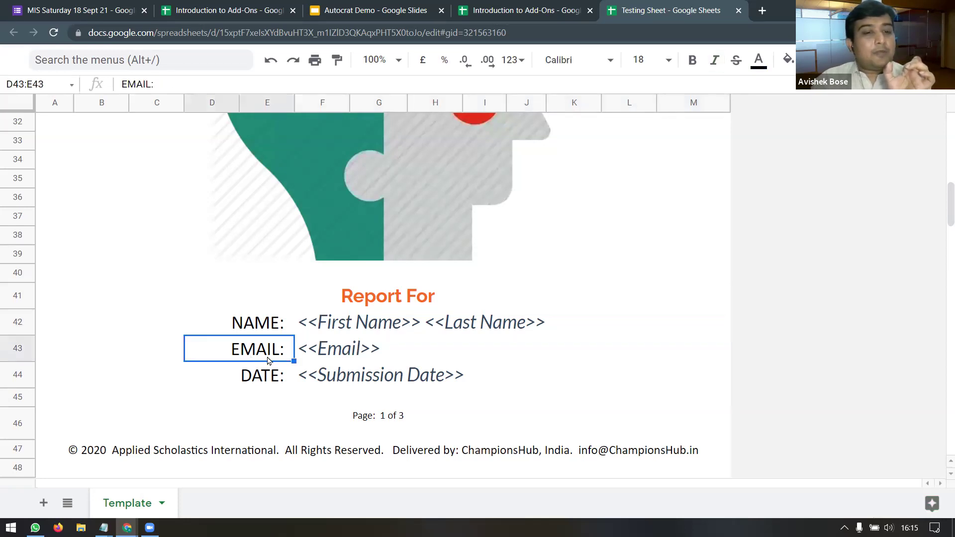
click(367, 357)
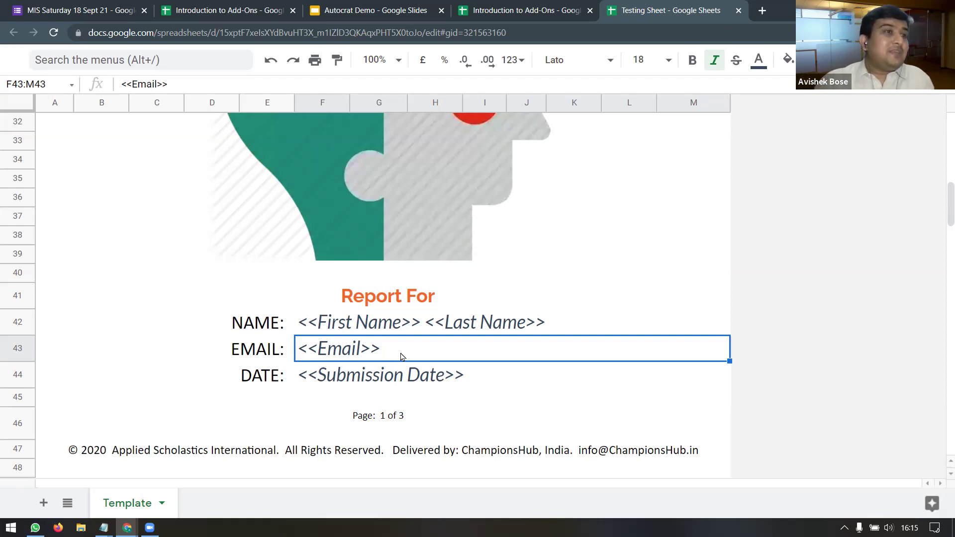
scroll(522, 336, down, 6)
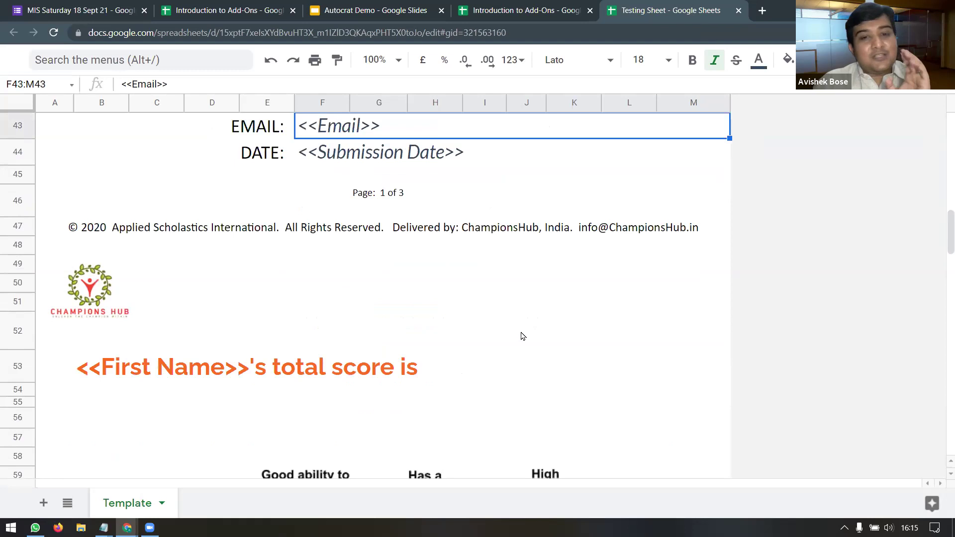
scroll(524, 337, down, 10)
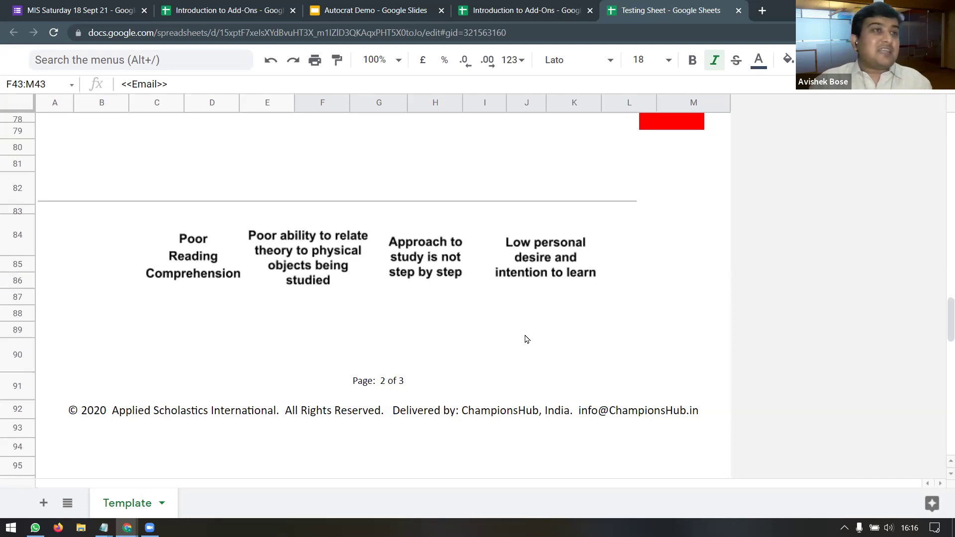
scroll(527, 339, down, 8)
scroll(527, 338, up, 18)
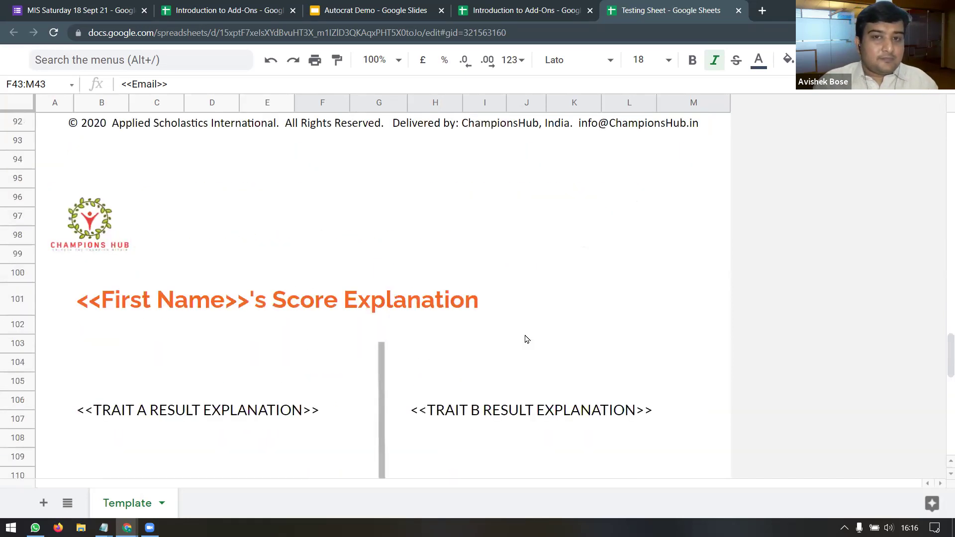
scroll(527, 339, up, 15)
Step: Restore the menus, close the Testing Sheet, and clear the F30:H31 selection on the response sheet
click(941, 61)
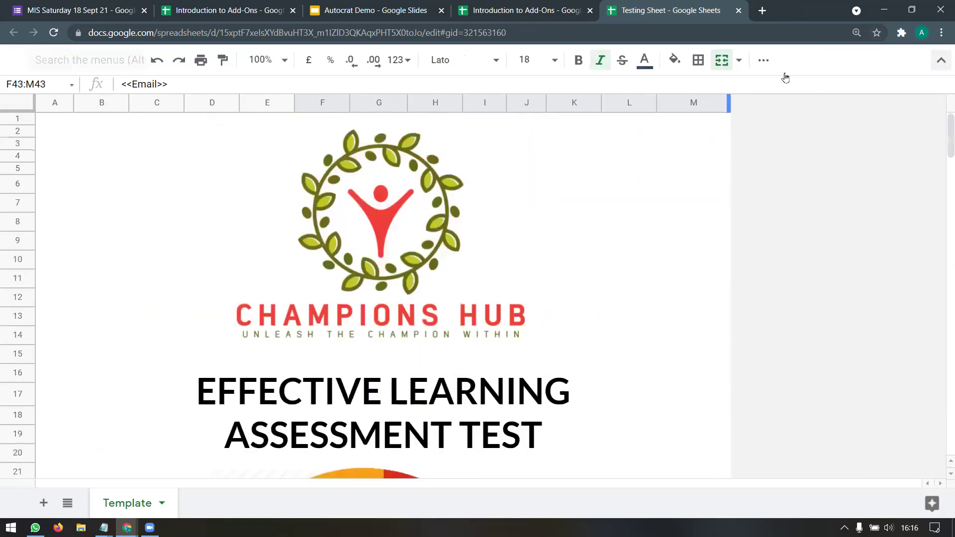
click(738, 11)
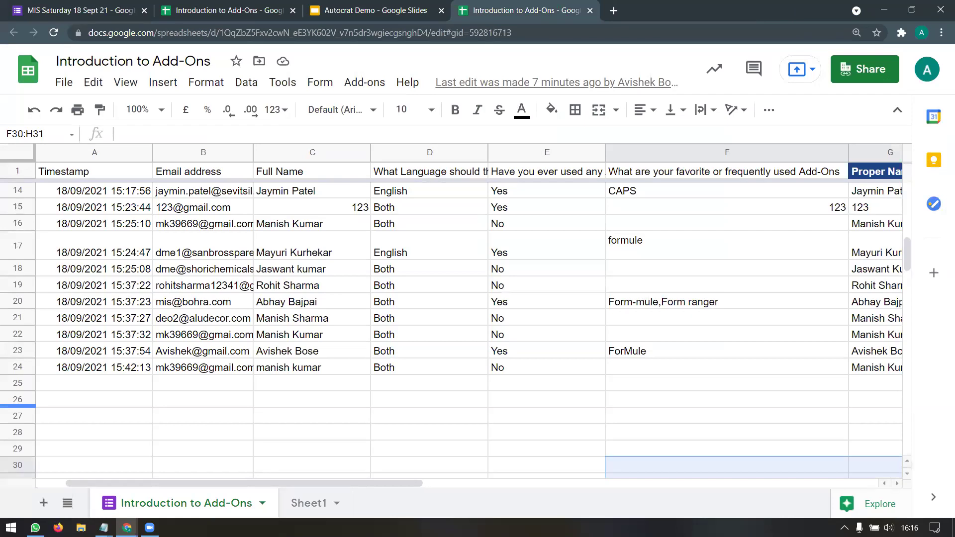
click(600, 389)
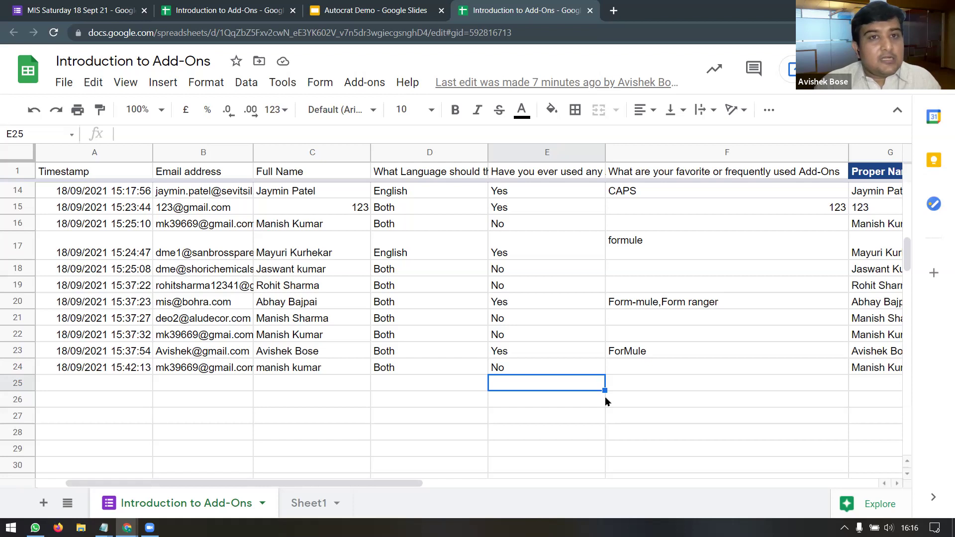
Step: Search Google for 'gmail daily mail limit' in a new browser tab
click(613, 11)
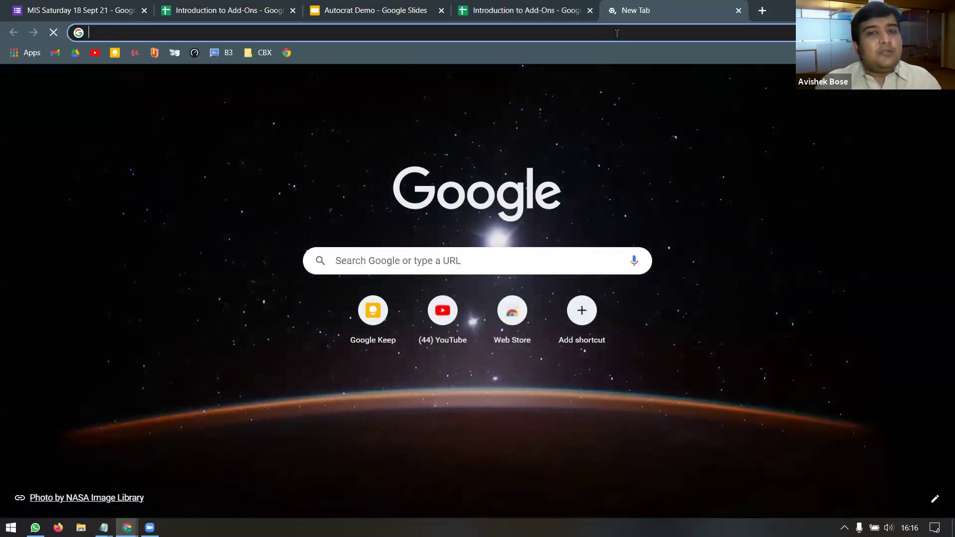
click(617, 33)
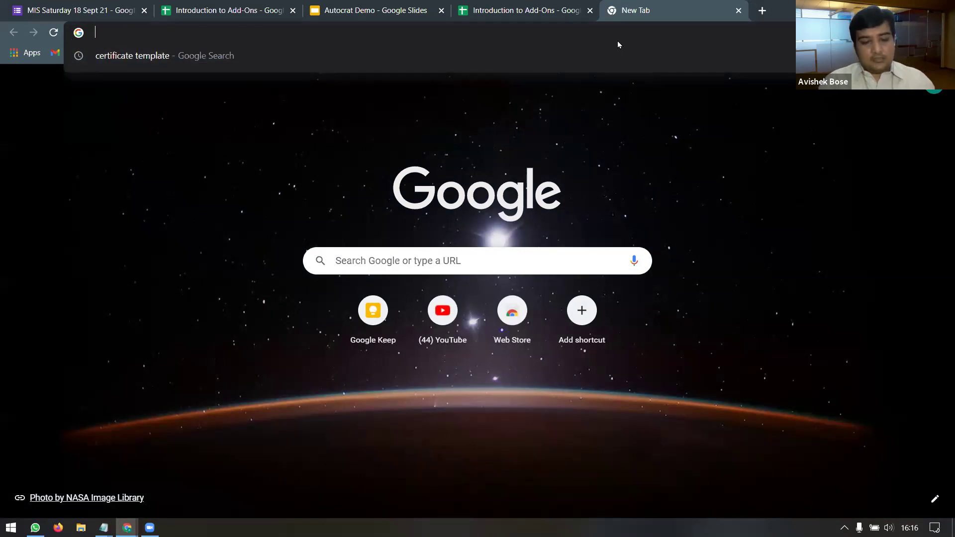
text(gmail a)
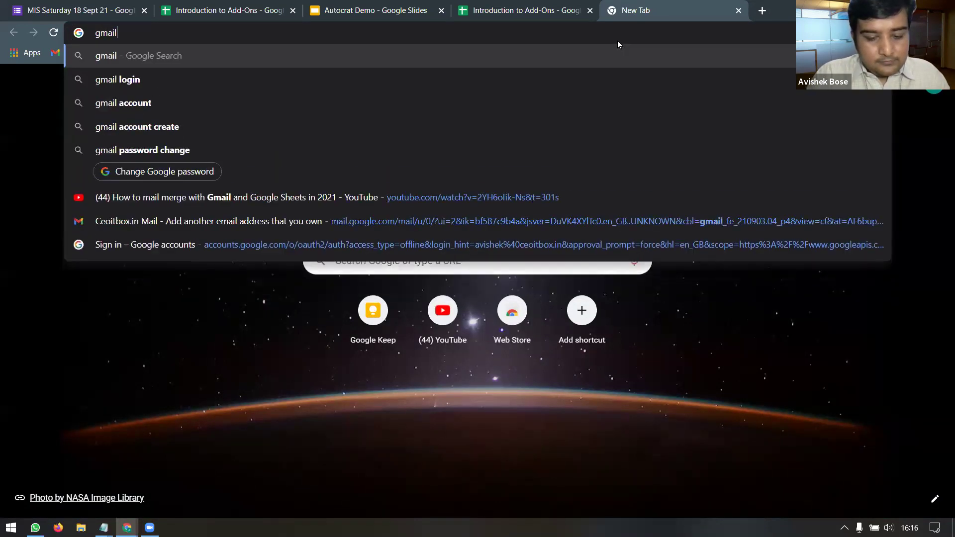
key(BackSpace)
text(daily )
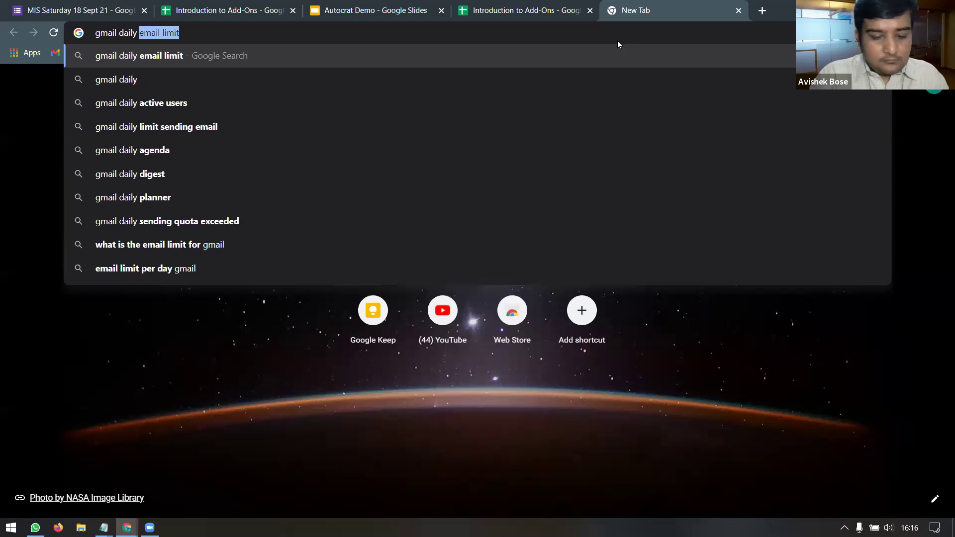
text(mail limit)
key(Return)
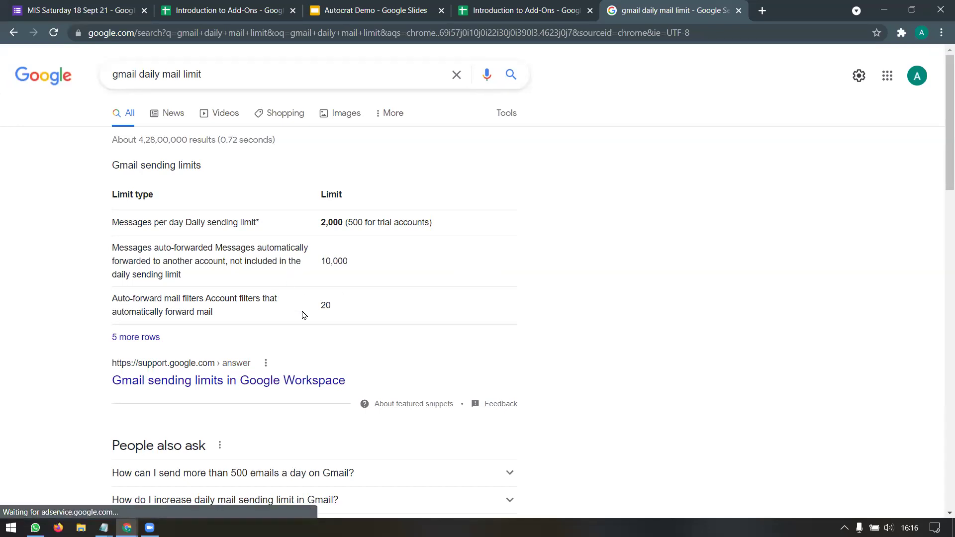
Step: Open the Gmail sending limits in Google Workspace article and read through it
click(195, 384)
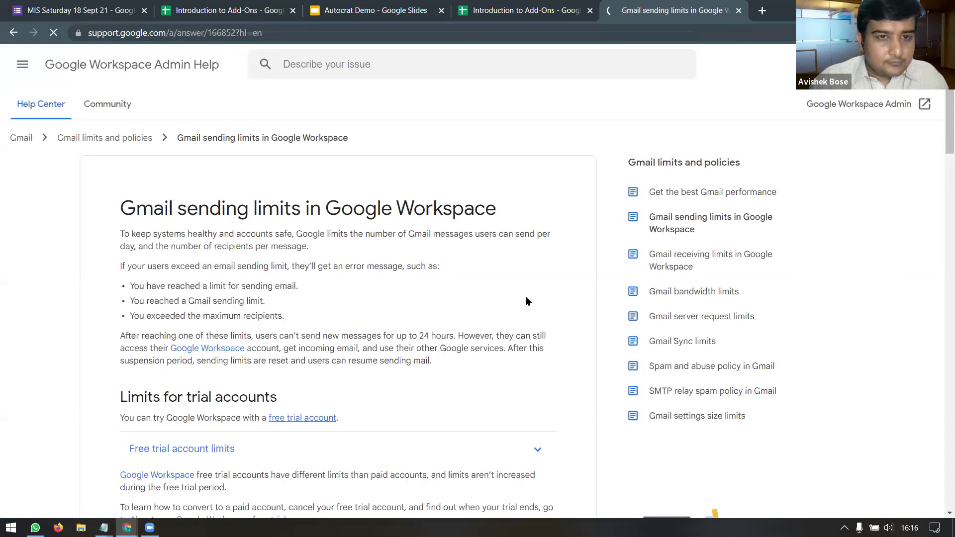
scroll(537, 294, down, 2)
scroll(537, 293, down, 4)
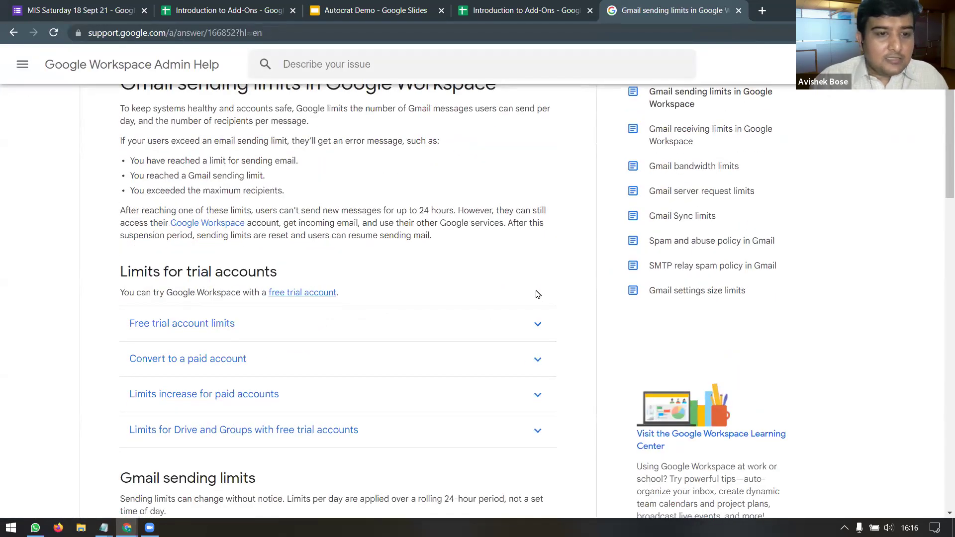
scroll(537, 294, down, 6)
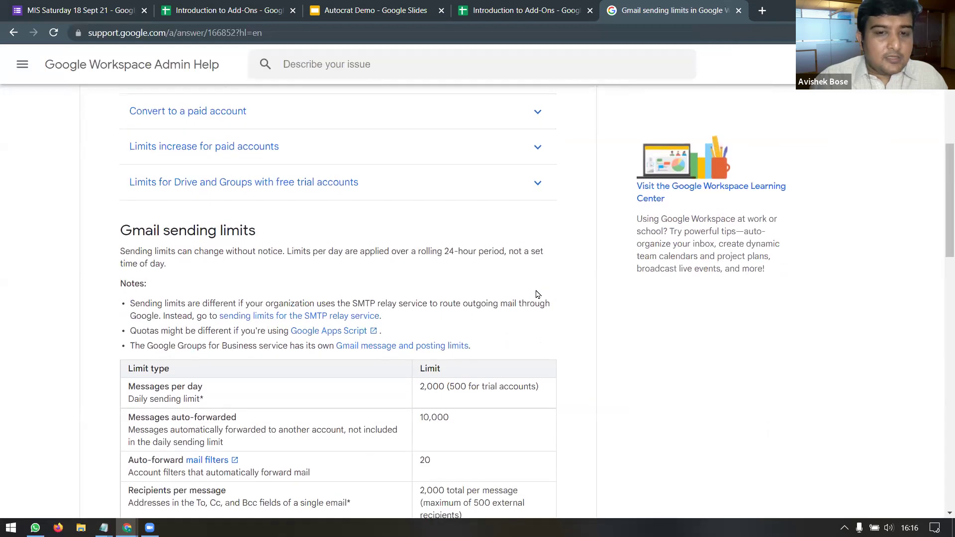
scroll(537, 293, down, 5)
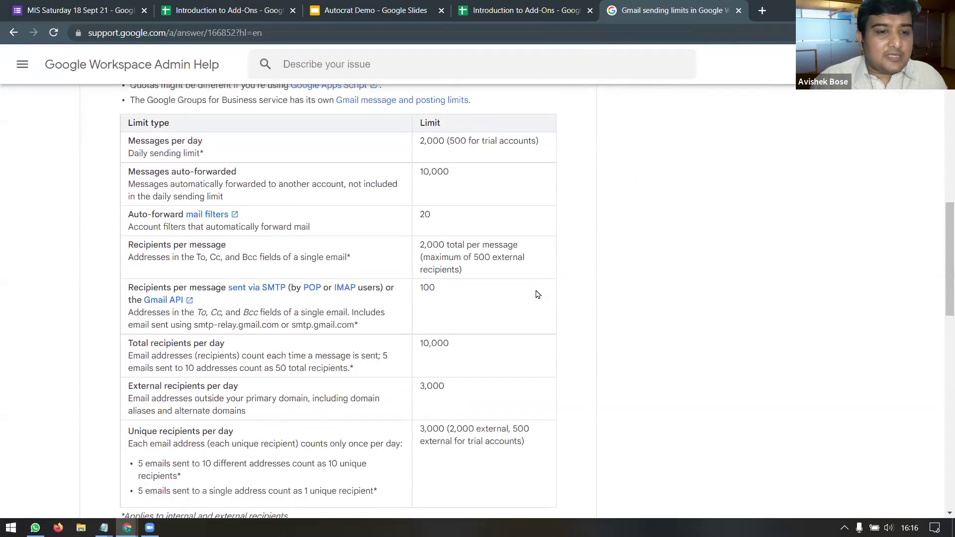
scroll(537, 293, down, 2)
scroll(536, 294, up, 3)
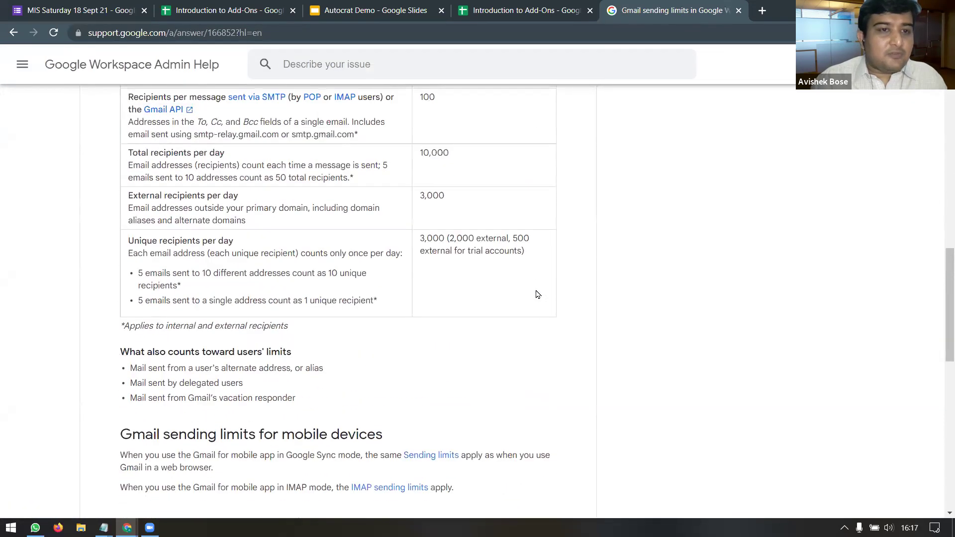
scroll(537, 294, up, 2)
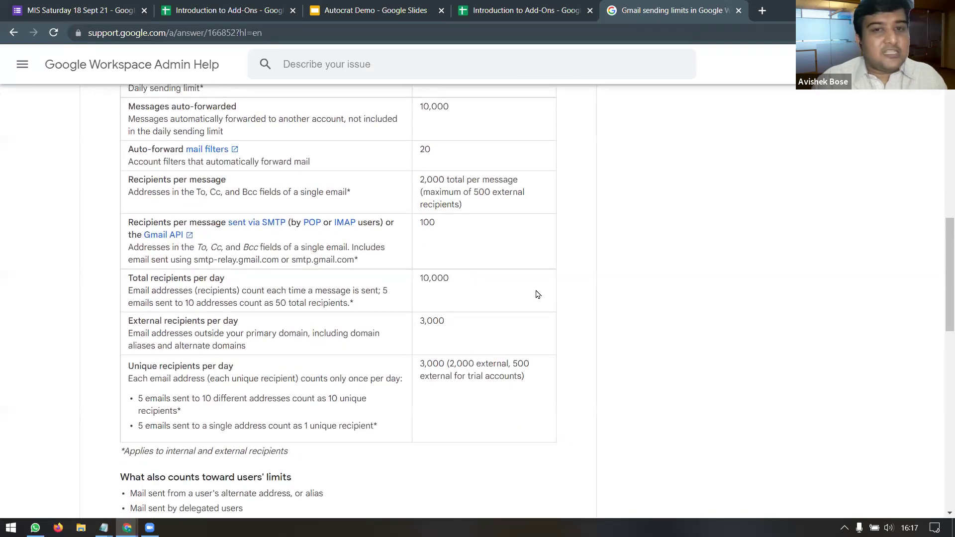
scroll(536, 294, up, 1)
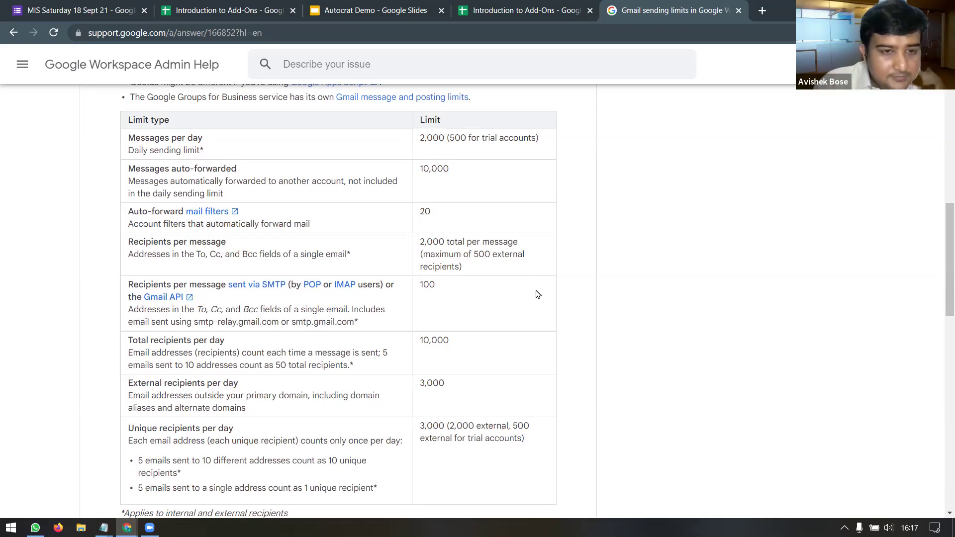
scroll(537, 295, up, 5)
scroll(536, 295, up, 7)
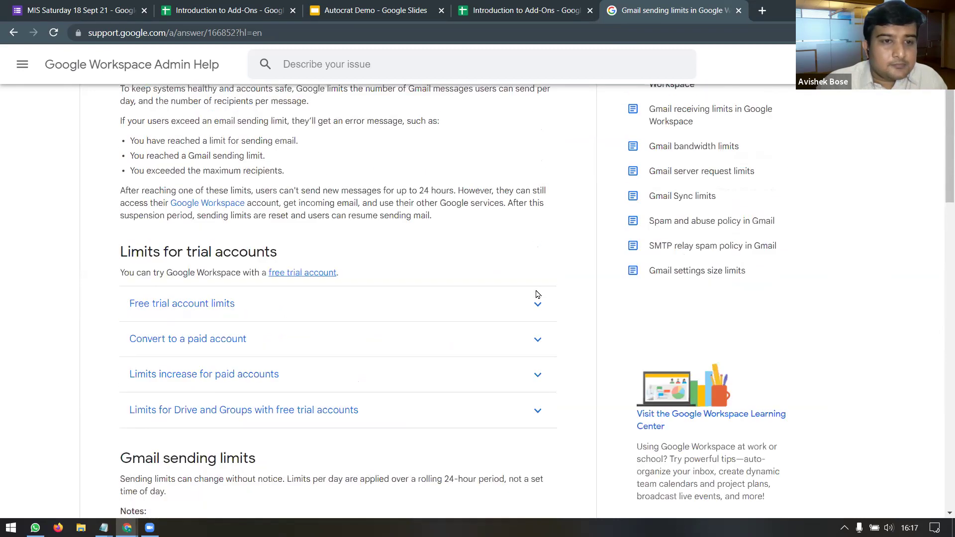
scroll(537, 295, down, 1)
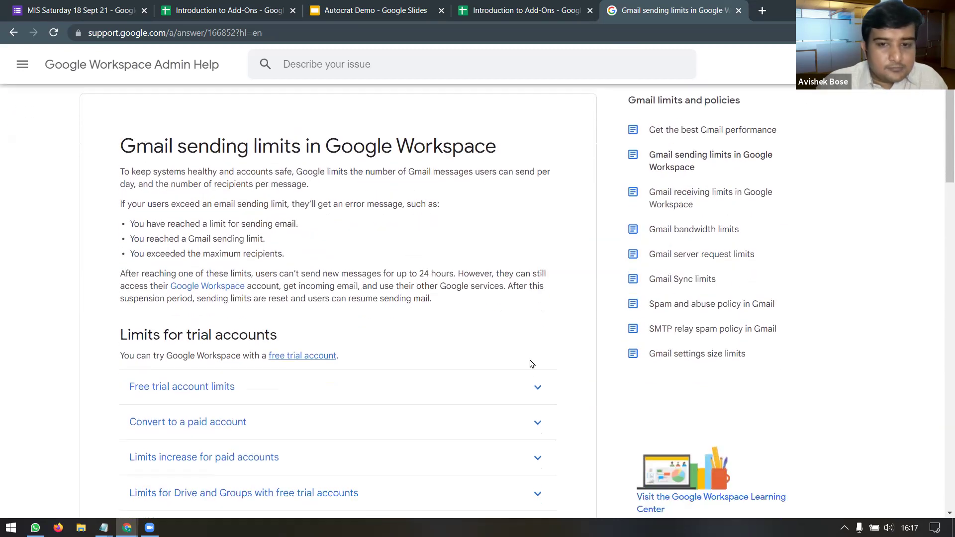
Step: Expand the Free trial account limits details, then close the help page
click(537, 384)
scroll(528, 301, down, 2)
scroll(528, 302, down, 1)
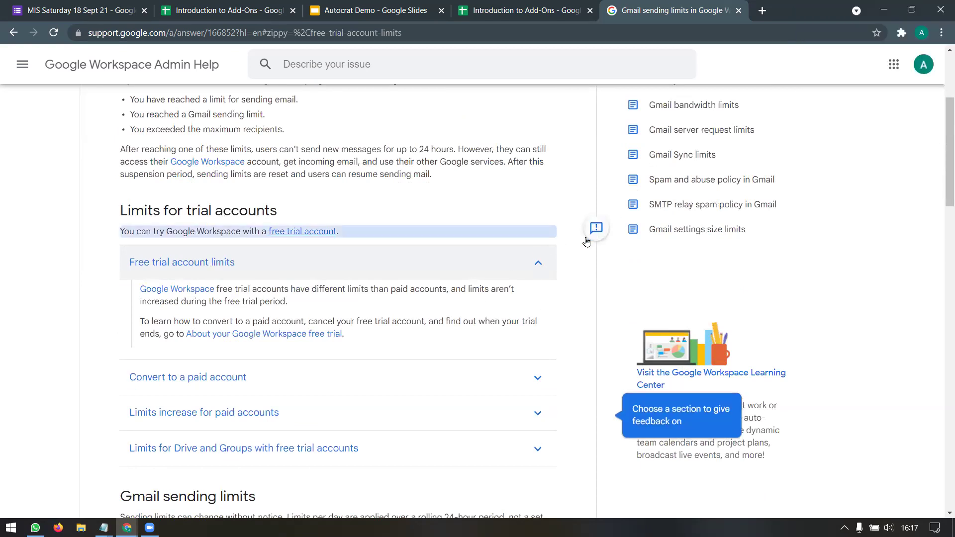
click(739, 11)
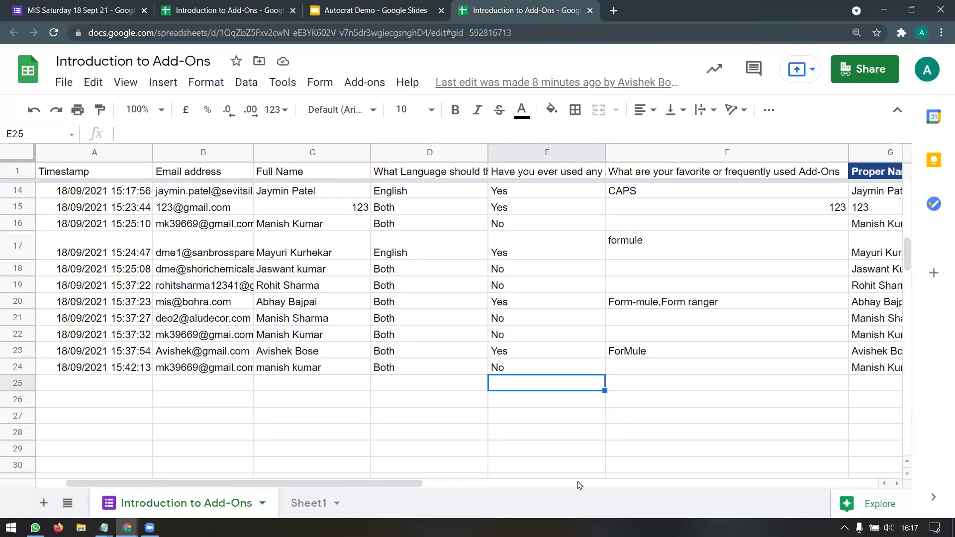
Step: Check the ArrayFormula in G1, select names G14:G25, and open a 2-page landscape print preview
click(491, 486)
scroll(467, 487, right, 3)
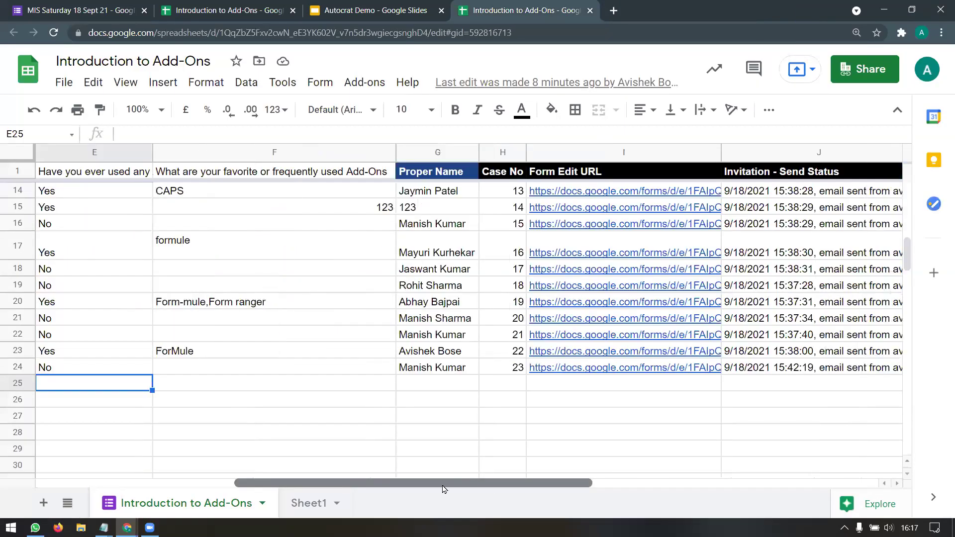
scroll(384, 488, left, 2)
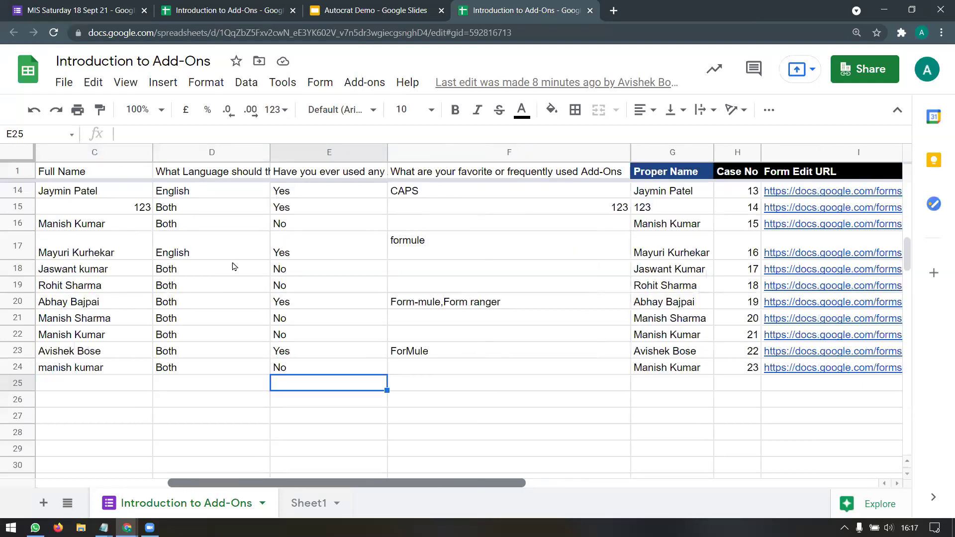
scroll(130, 343, left, 1)
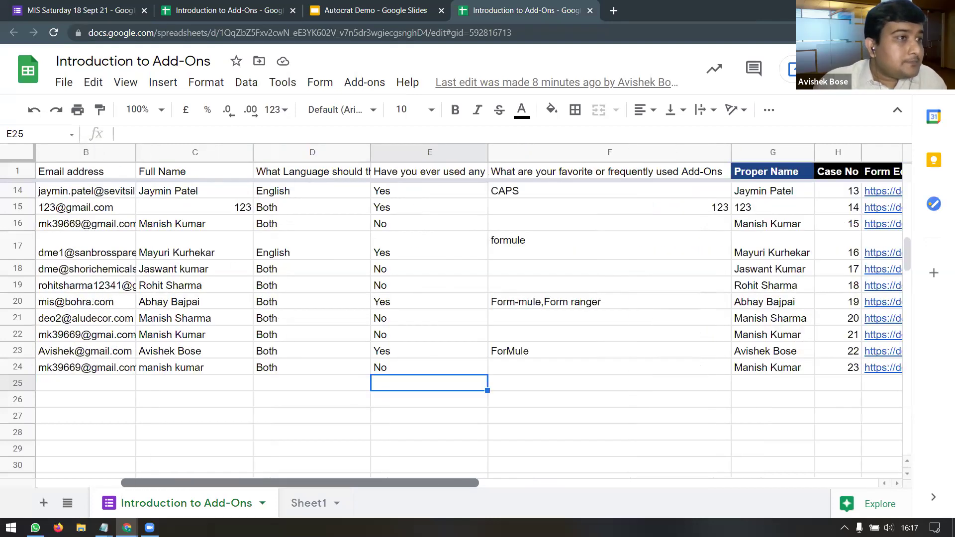
scroll(130, 343, left, 1)
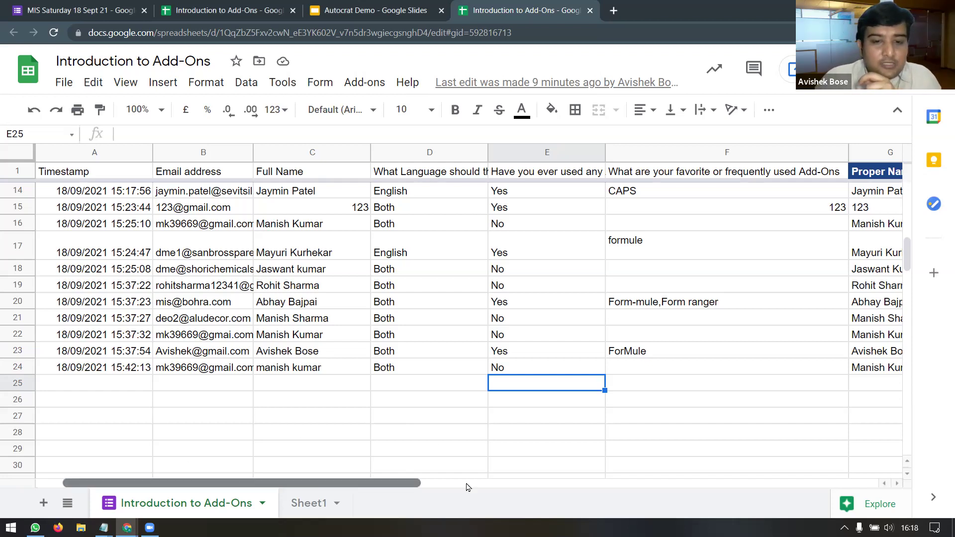
click(597, 484)
scroll(425, 189, right, 3)
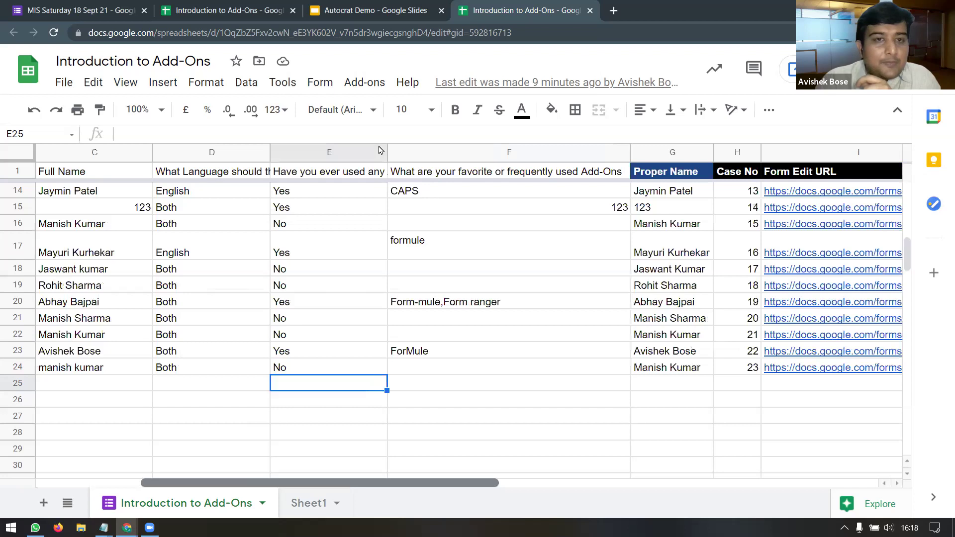
scroll(424, 174, right, 5)
click(425, 173)
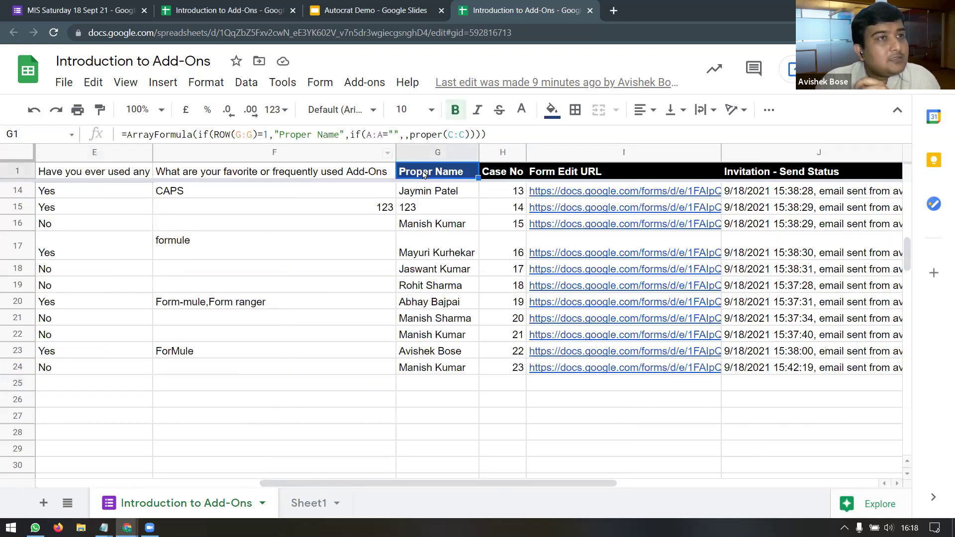
drag(430, 194, 436, 381)
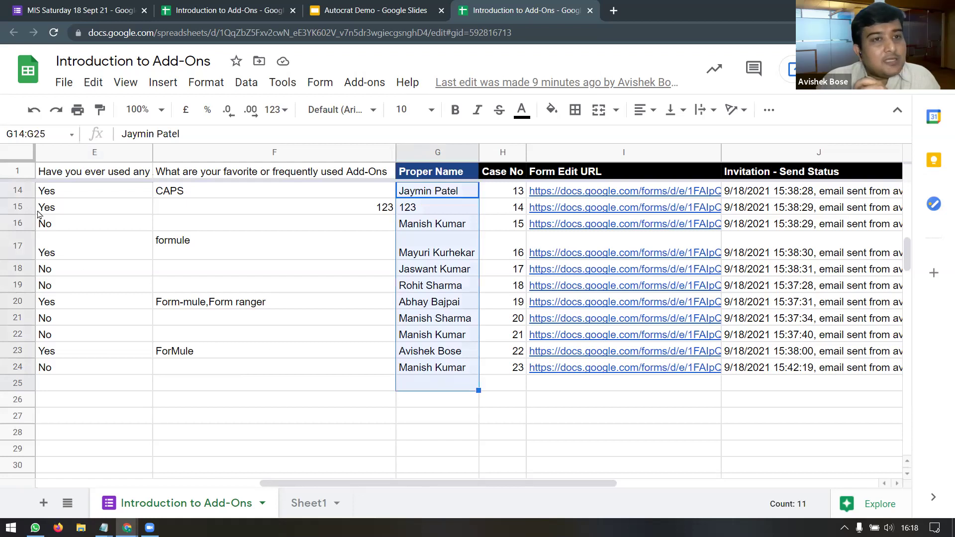
key(ctrl+p)
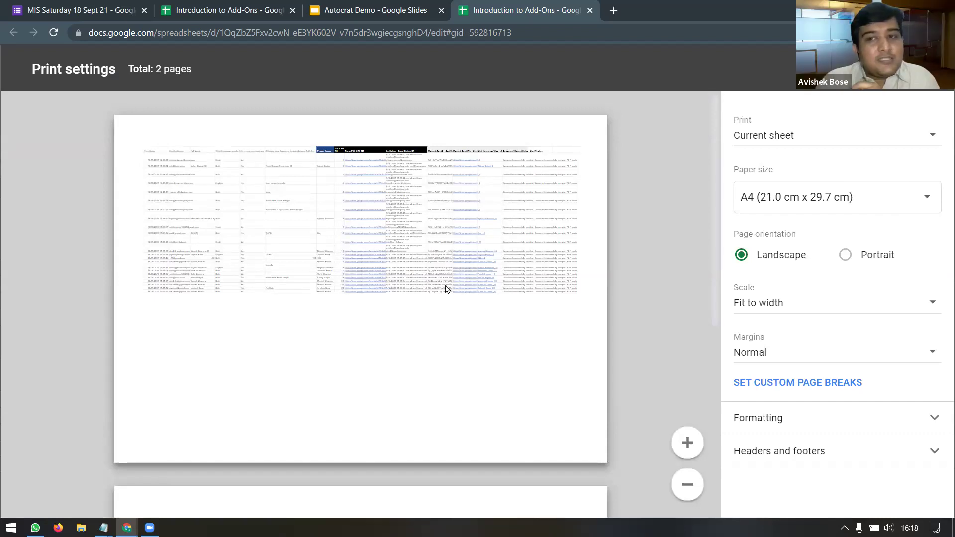
Step: Preview portrait orientation, cancel printing, and switch to the Autocrat Demo certificate slides
click(847, 256)
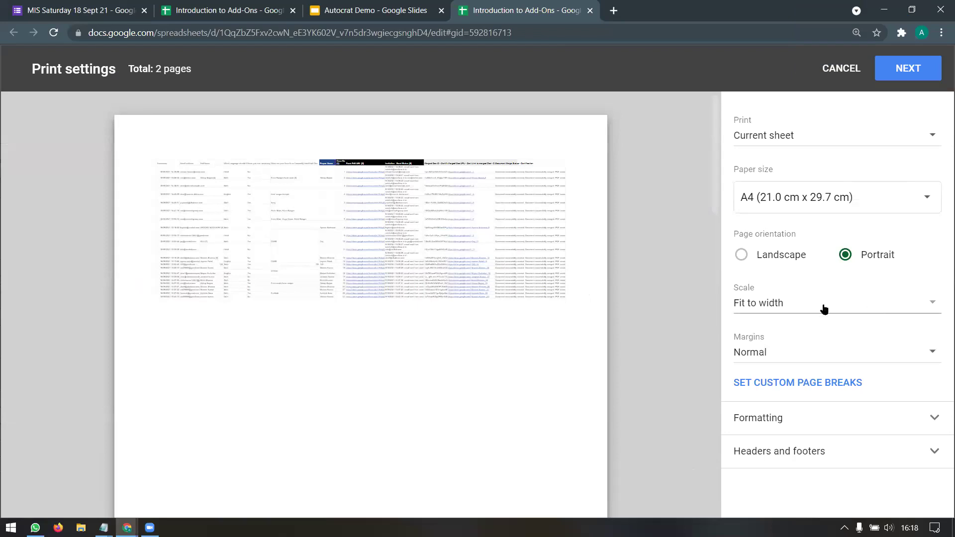
mouse_move(567, 330)
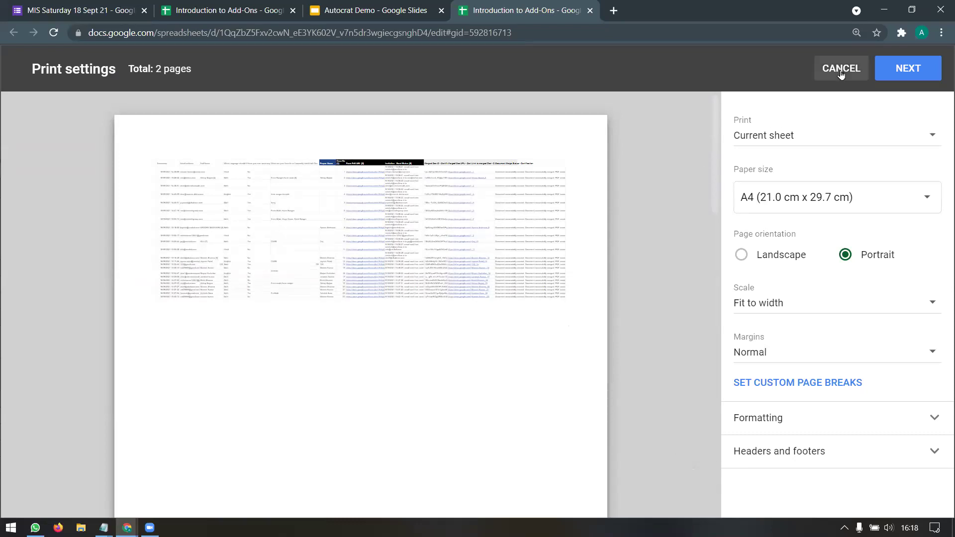
key(Escape)
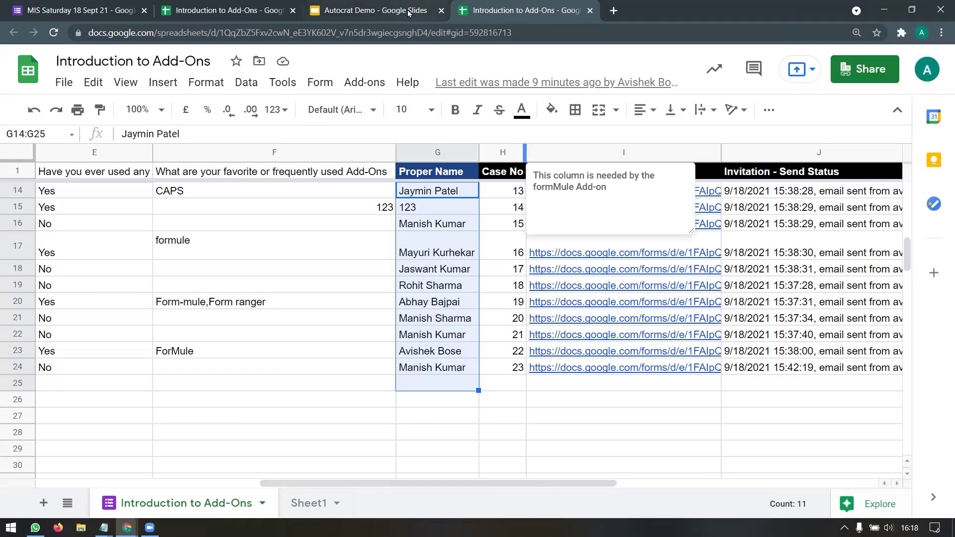
click(430, 12)
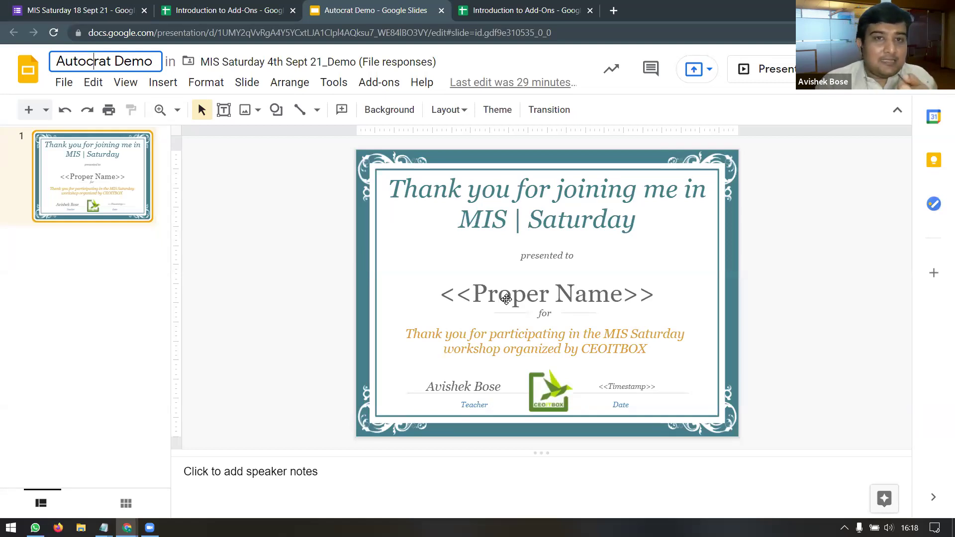
Step: Highlight the certificate's <<Proper Name>> placeholder, then return to the sheet's G1 ArrayFormula
click(485, 294)
drag(477, 294, 622, 293)
click(517, 10)
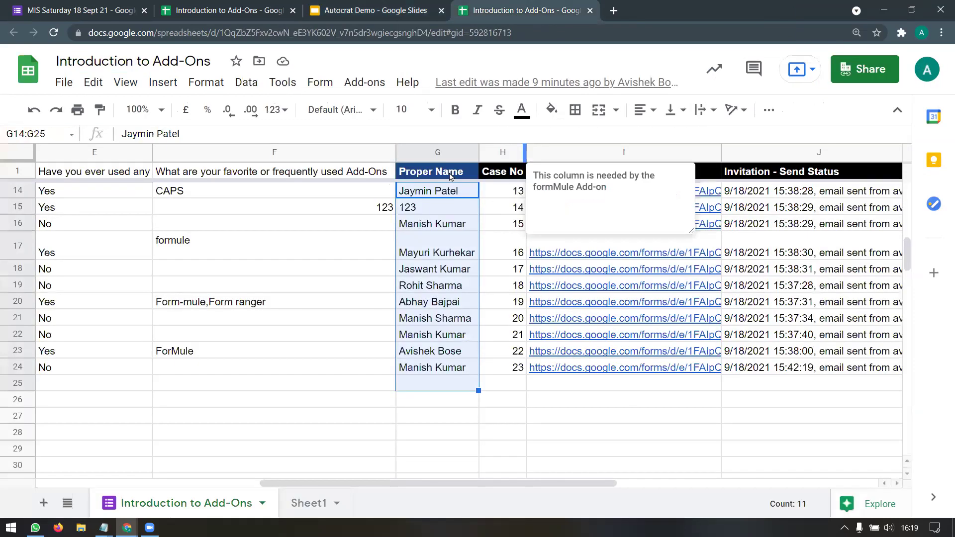
click(450, 175)
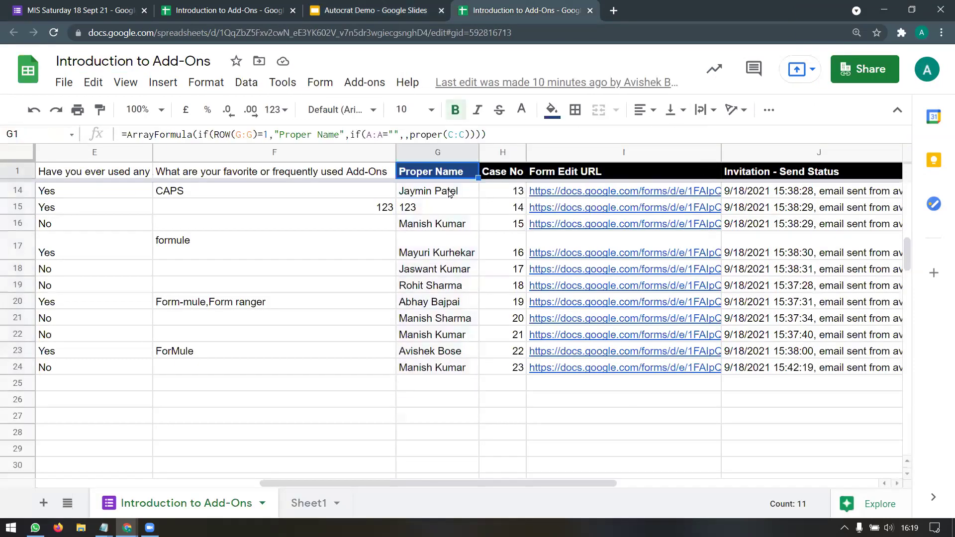
Step: Select the first proper-case name in G14
click(449, 193)
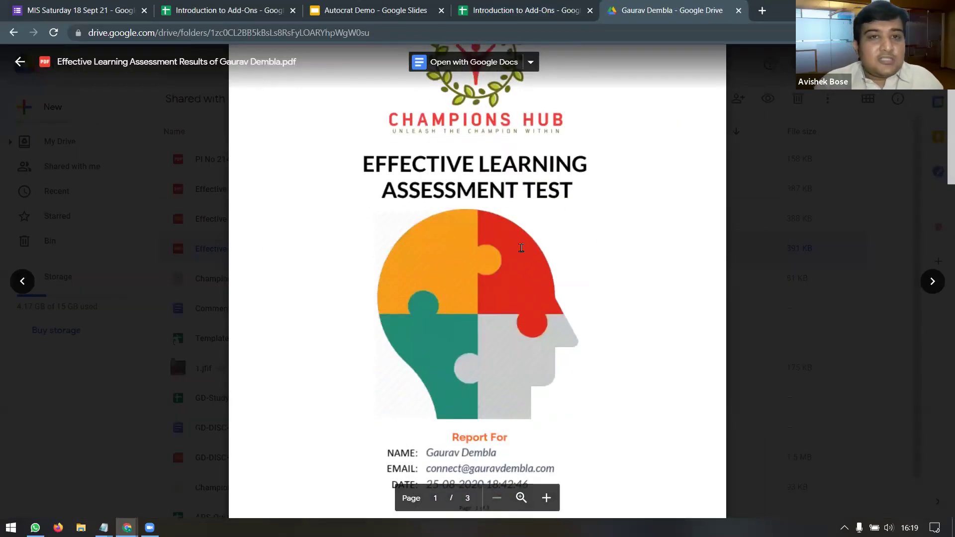
scroll(520, 252, down, 2)
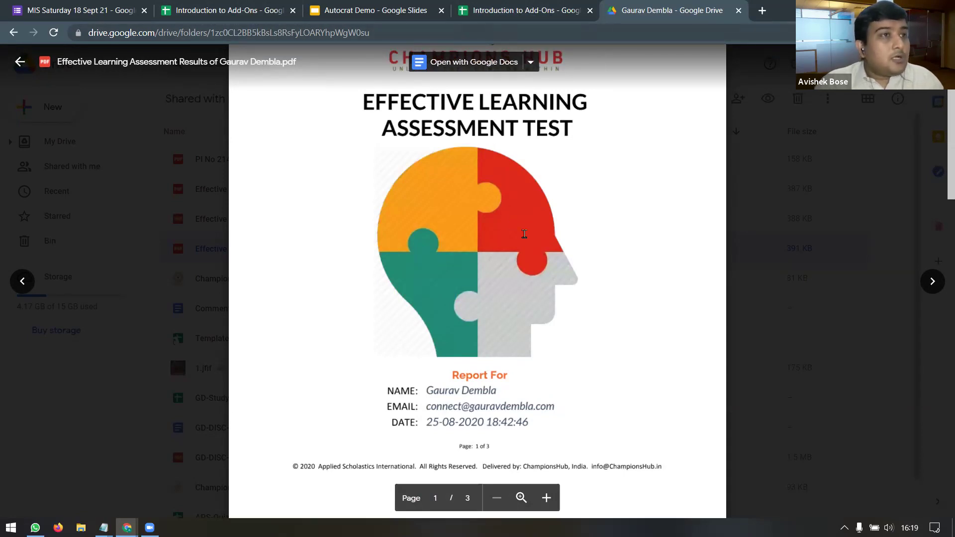
scroll(530, 233, down, 6)
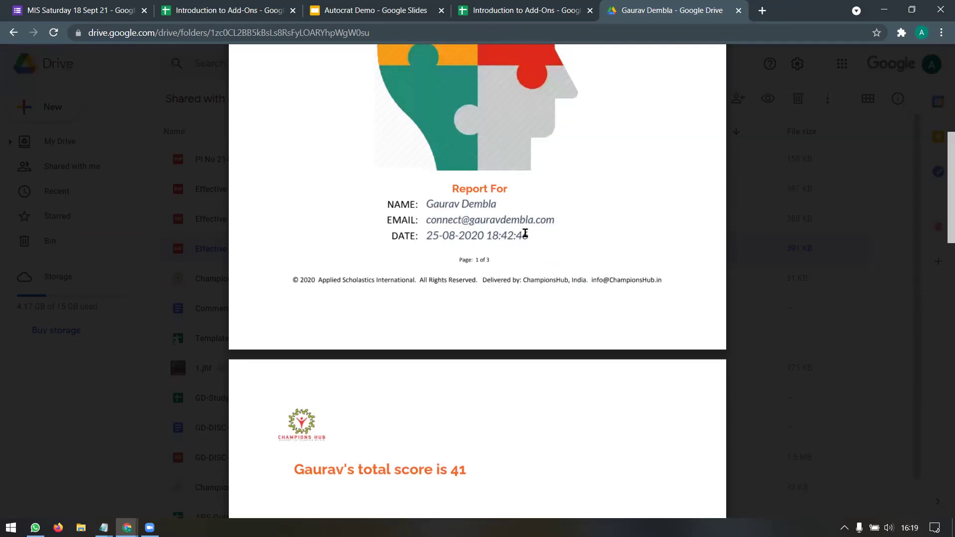
scroll(525, 232, down, 5)
scroll(524, 233, down, 5)
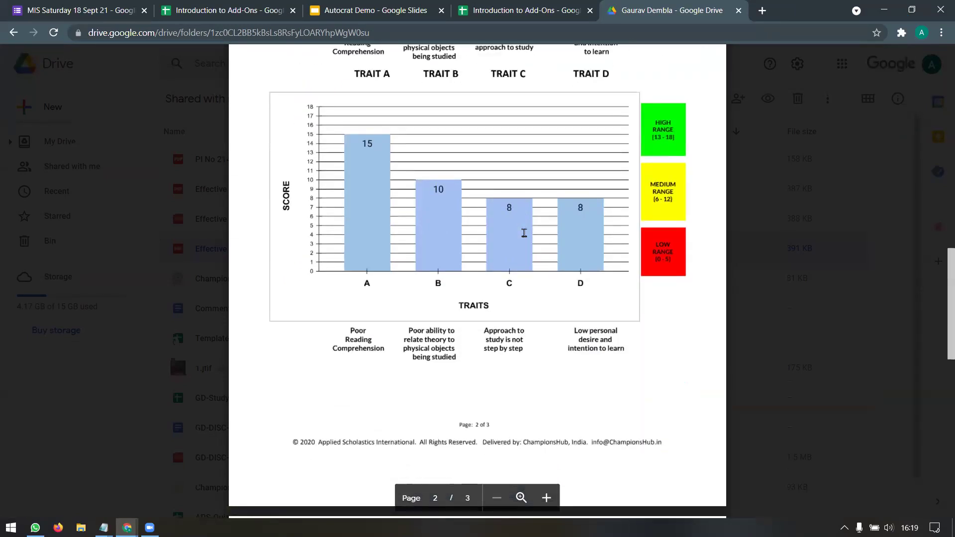
scroll(525, 233, up, 1)
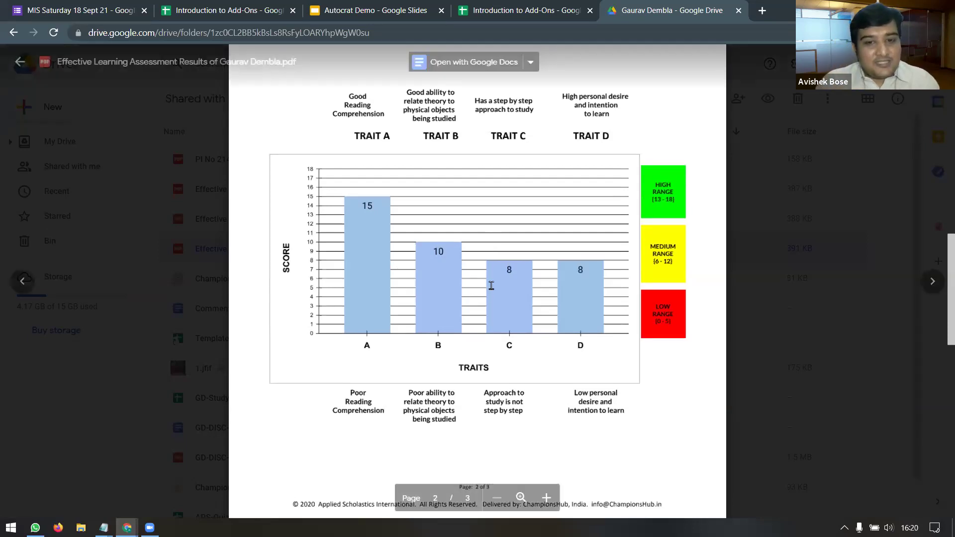
scroll(485, 293, down, 3)
scroll(485, 300, down, 6)
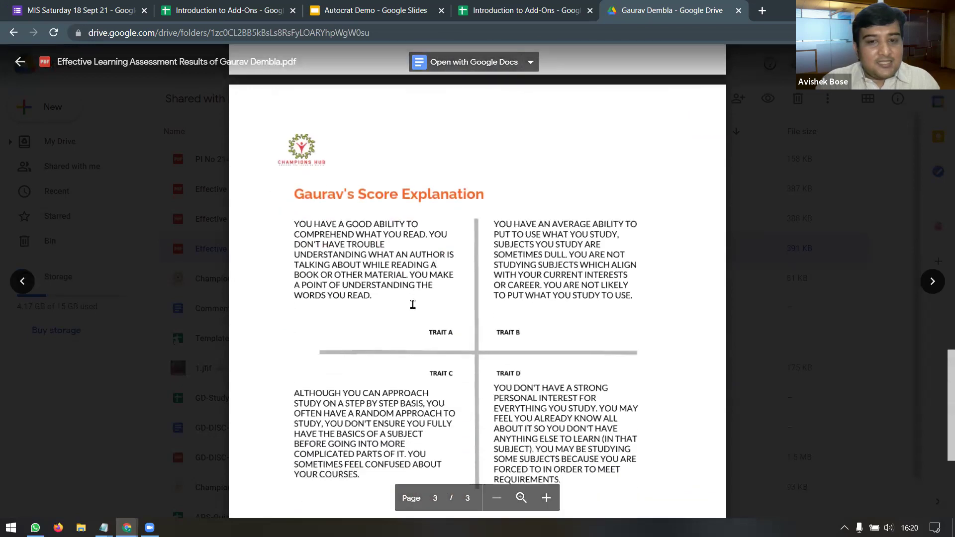
scroll(532, 295, down, 3)
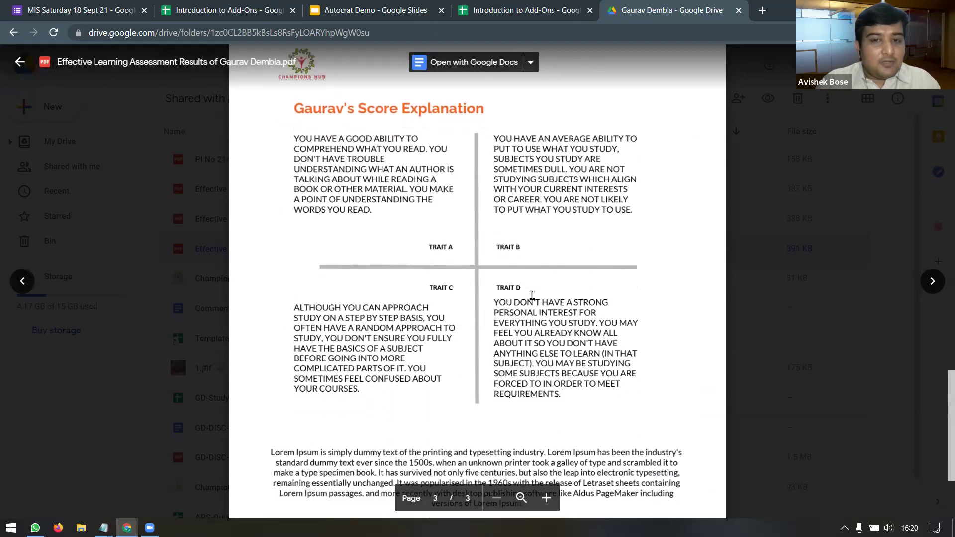
scroll(568, 289, down, 1)
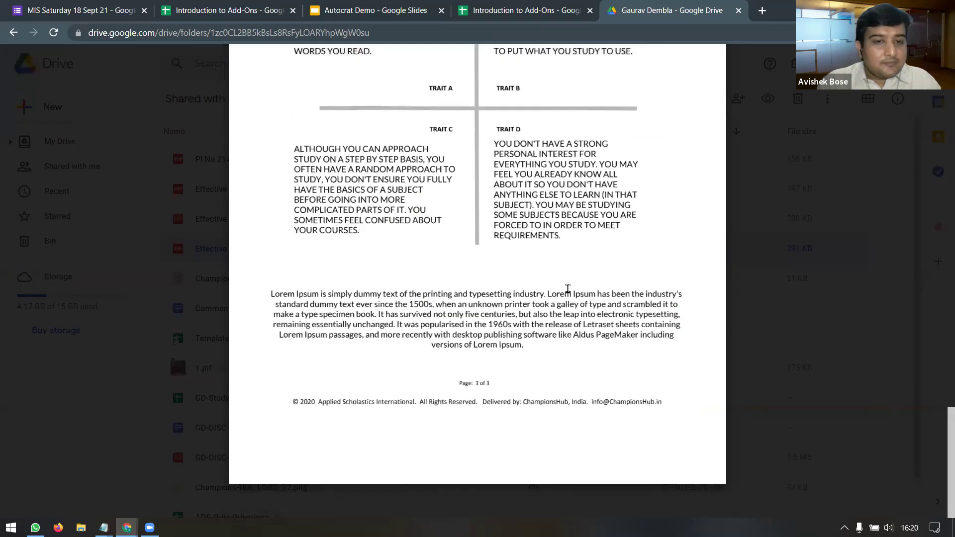
scroll(568, 289, up, 1)
scroll(568, 289, up, 12)
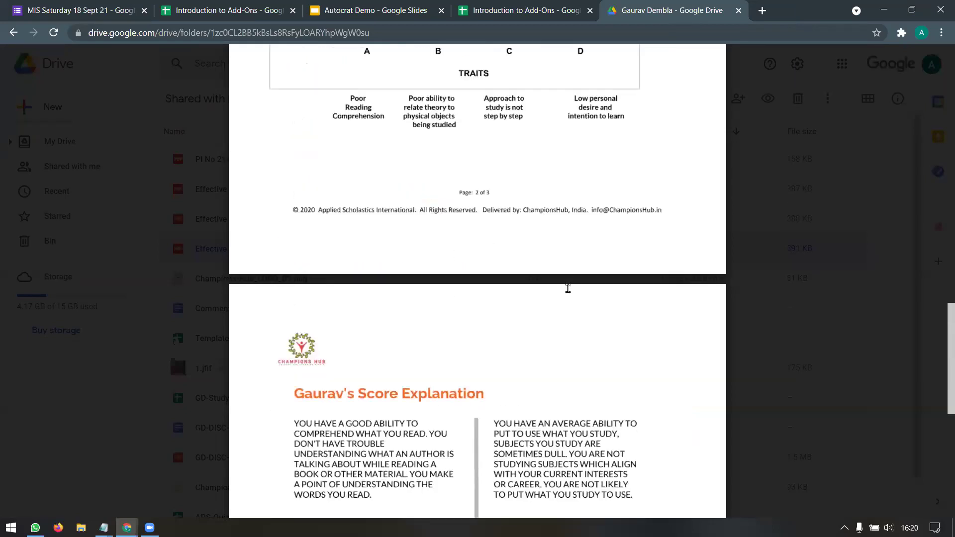
scroll(568, 289, up, 2)
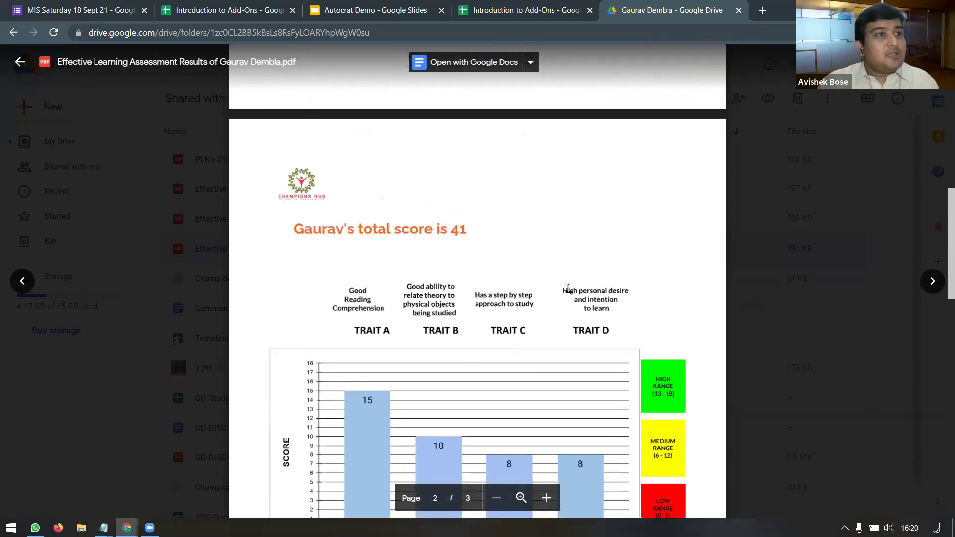
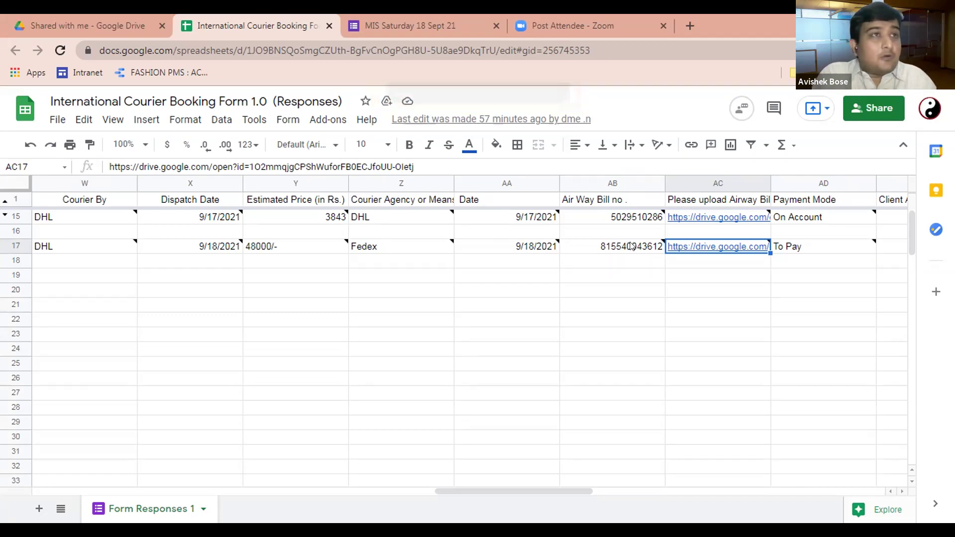
Step: In formMule's setup, save the send conditions for three email templates and continue to template editing
key(Left)
key(Left)
key(Left)
key(Left)
key(Left)
key(Left)
key(Left)
key(Left)
key(Left)
key(Left)
key(Left)
key(Left)
key(Left)
key(Left)
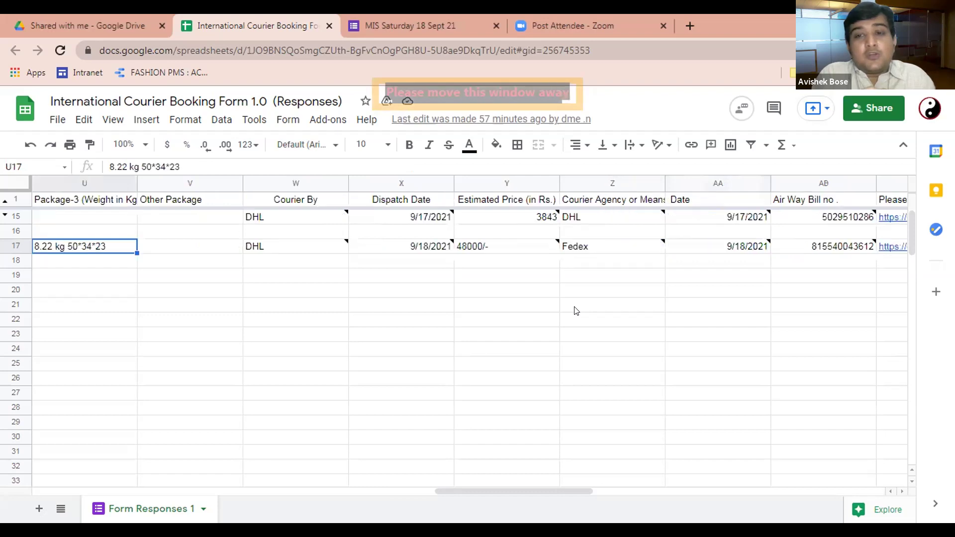
key(Left)
key(Left)
key(Left)
key(Left)
key(Left)
key(Left)
key(Left)
key(Left)
key(Left)
key(Left)
key(Left)
key(Left)
key(Left)
key(Left)
key(Left)
key(Left)
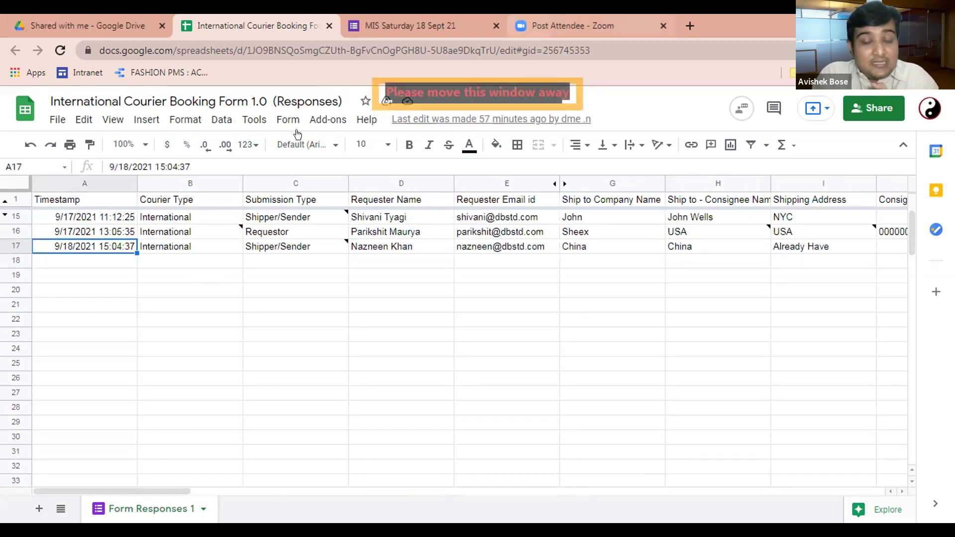
click(328, 120)
mouse_move(531, 202)
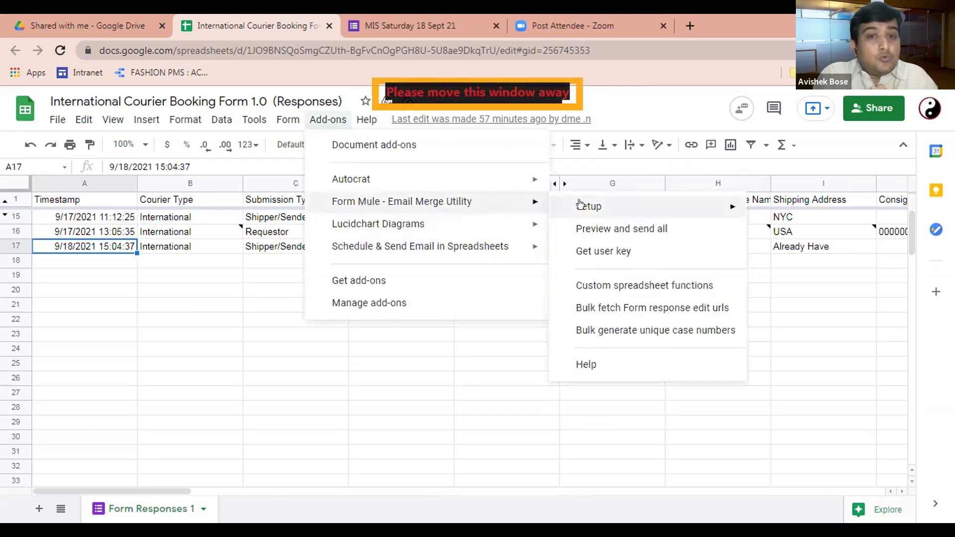
mouse_move(580, 204)
click(509, 230)
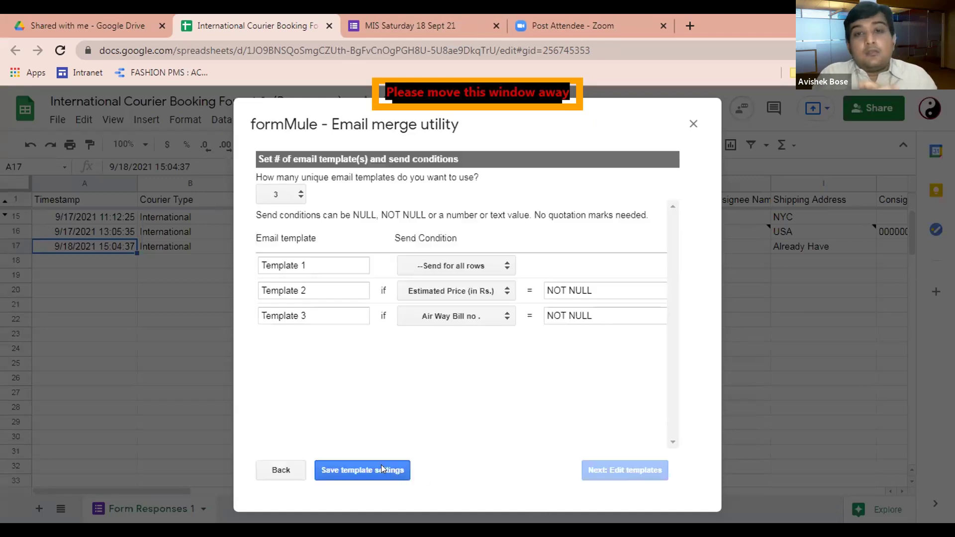
click(381, 469)
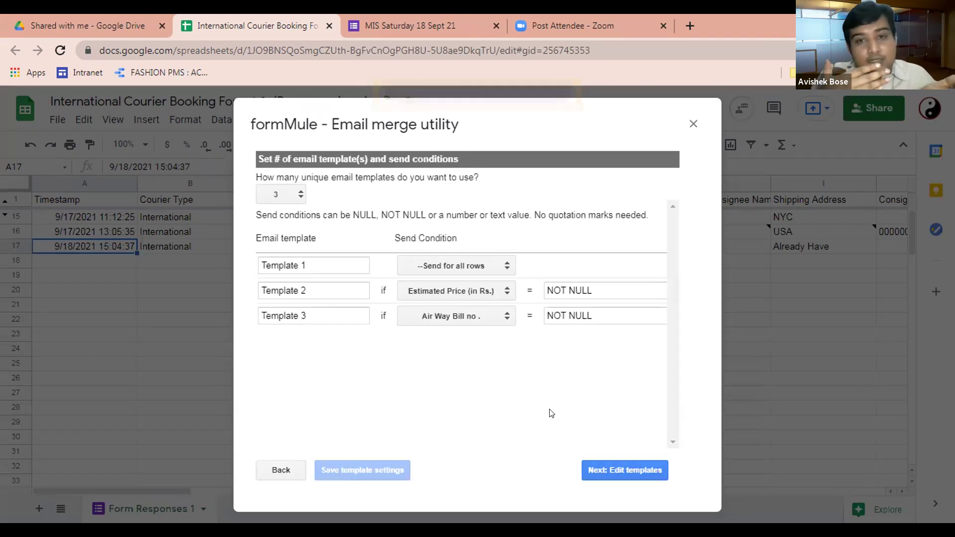
click(638, 470)
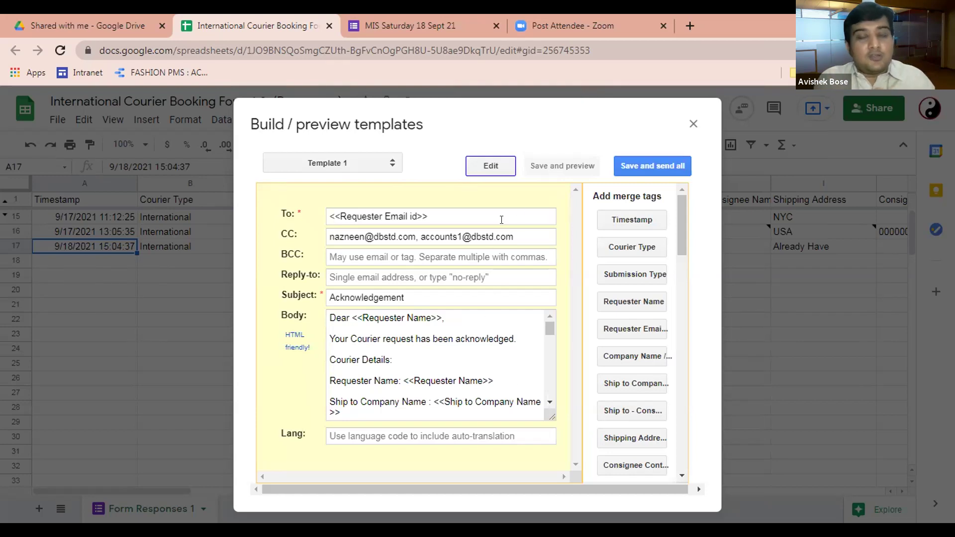
Step: Select Template 3, save and preview its email, then return to editing
click(369, 168)
click(364, 195)
scroll(488, 393, down, 2)
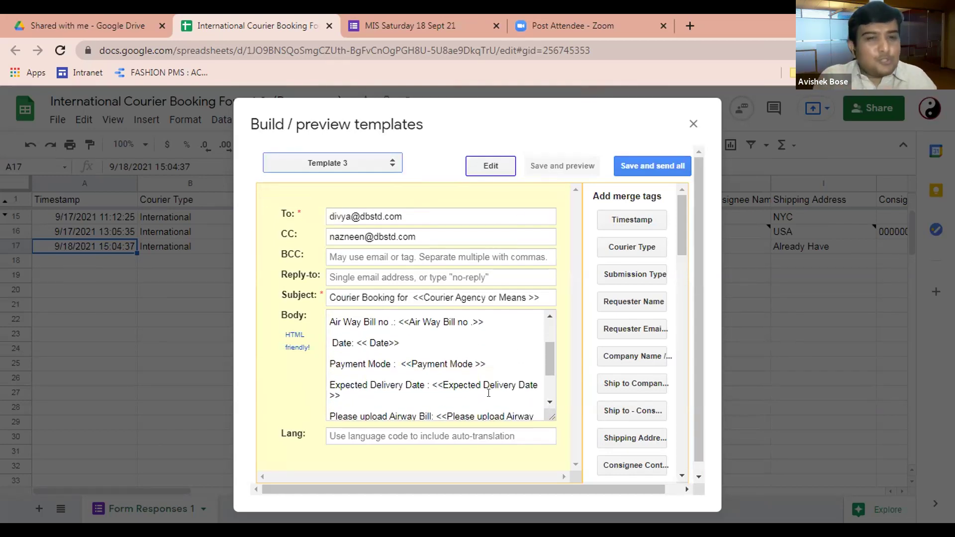
click(457, 336)
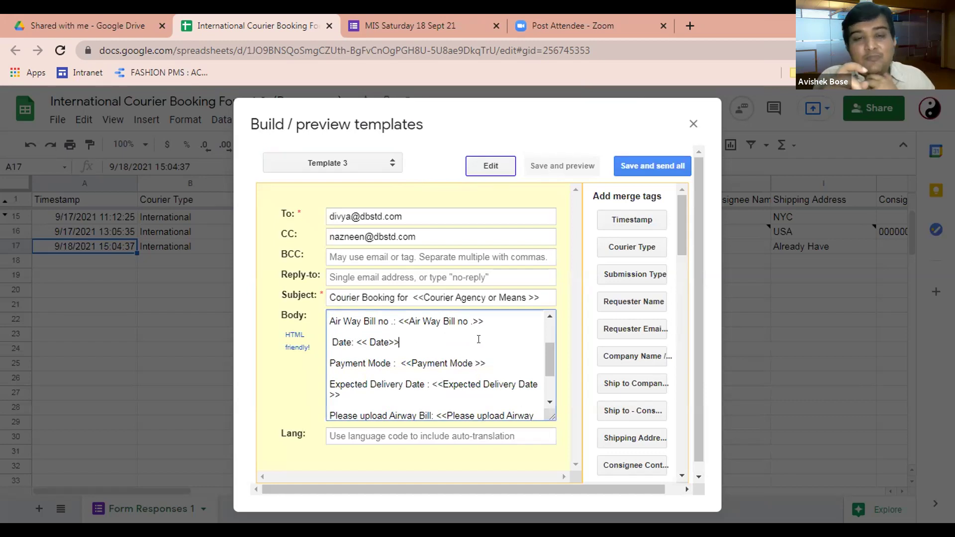
click(554, 163)
click(493, 169)
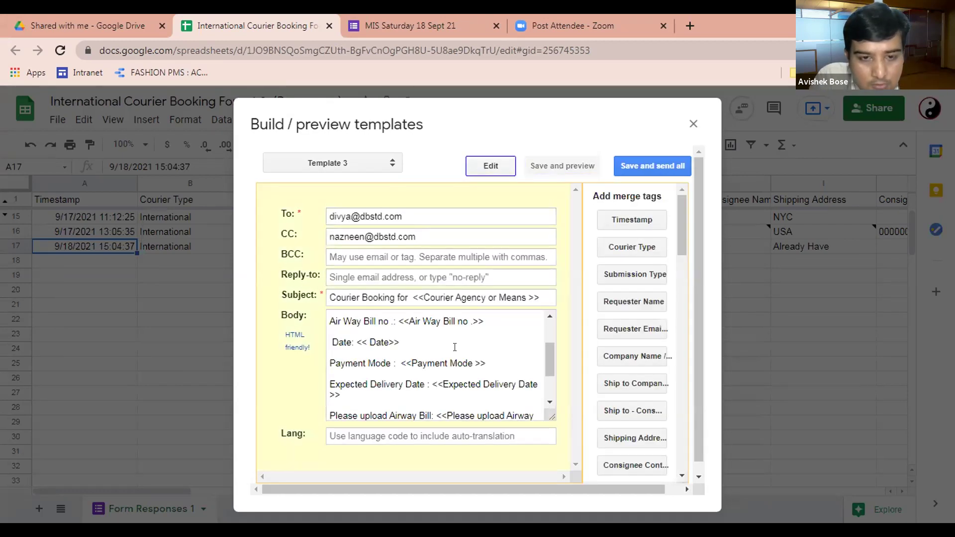
Step: Replace the body's Date line with the Date merge tag, save, and preview sending to all rows
click(401, 340)
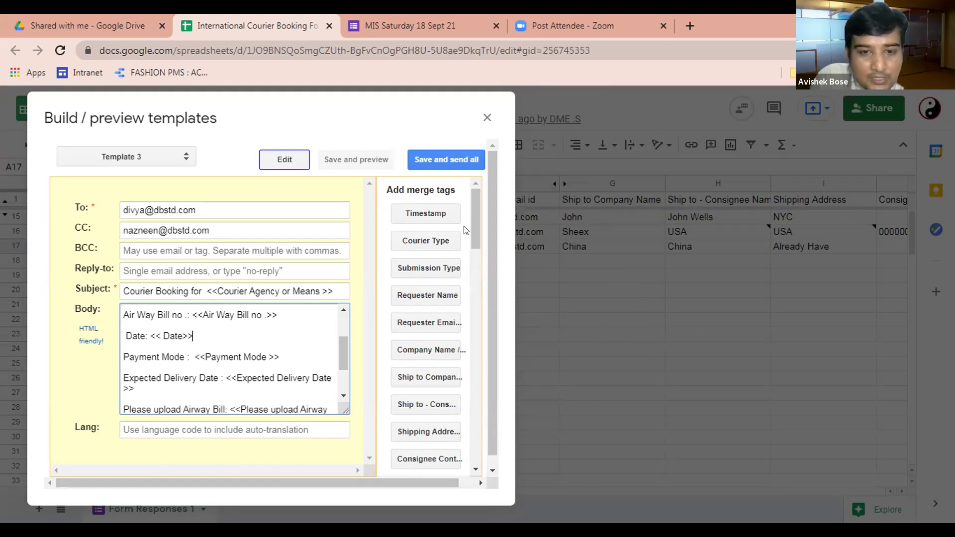
scroll(474, 277, down, 3)
drag(474, 277, 473, 354)
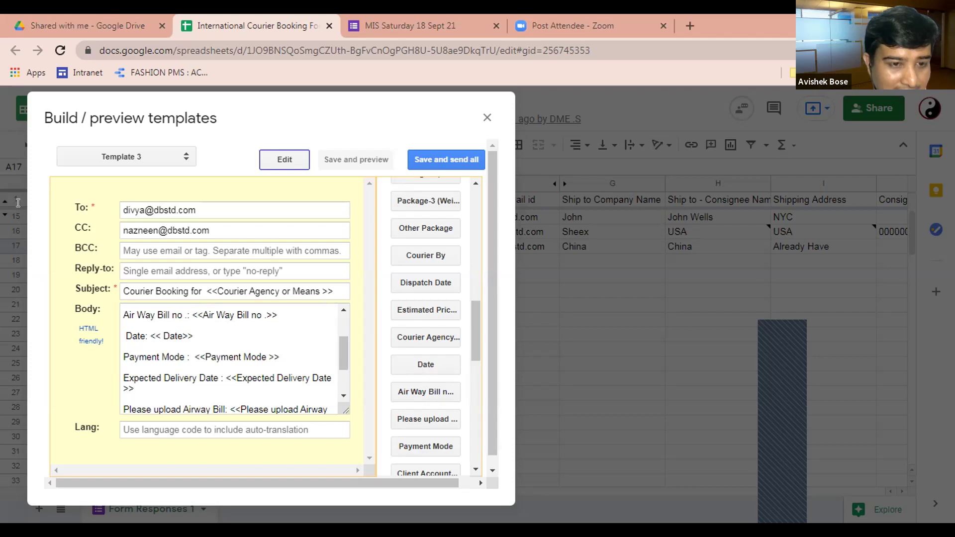
click(126, 336)
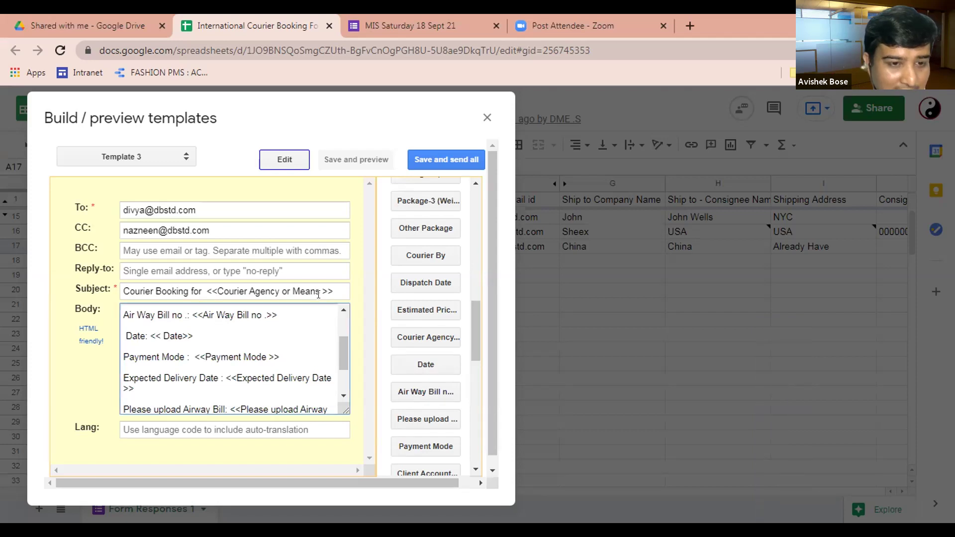
click(149, 336)
click(207, 333)
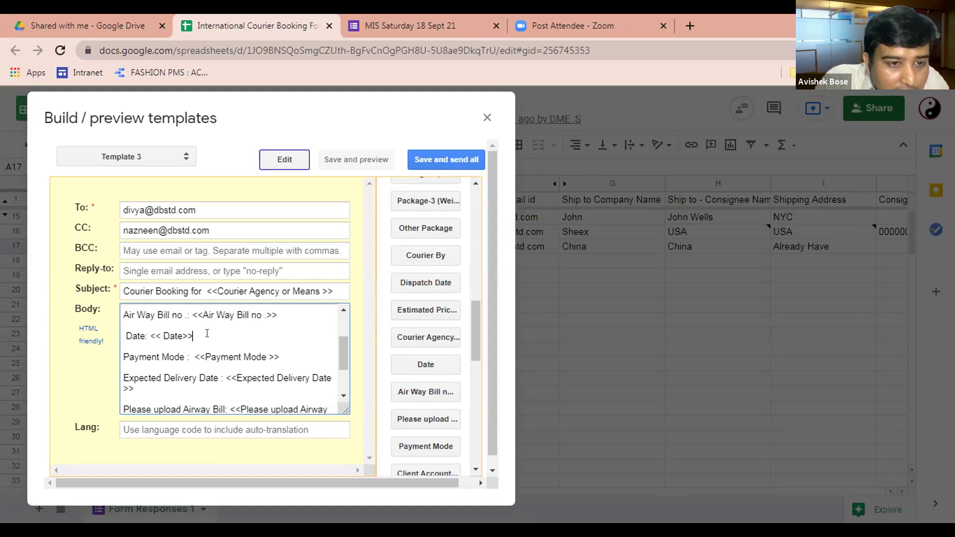
key(BackSpace)
key(BackSpace)
key(BackSpace)
key(BackSpace)
key(BackSpace)
key(BackSpace)
key(BackSpace)
key(BackSpace)
key(BackSpace)
key(BackSpace)
key(BackSpace)
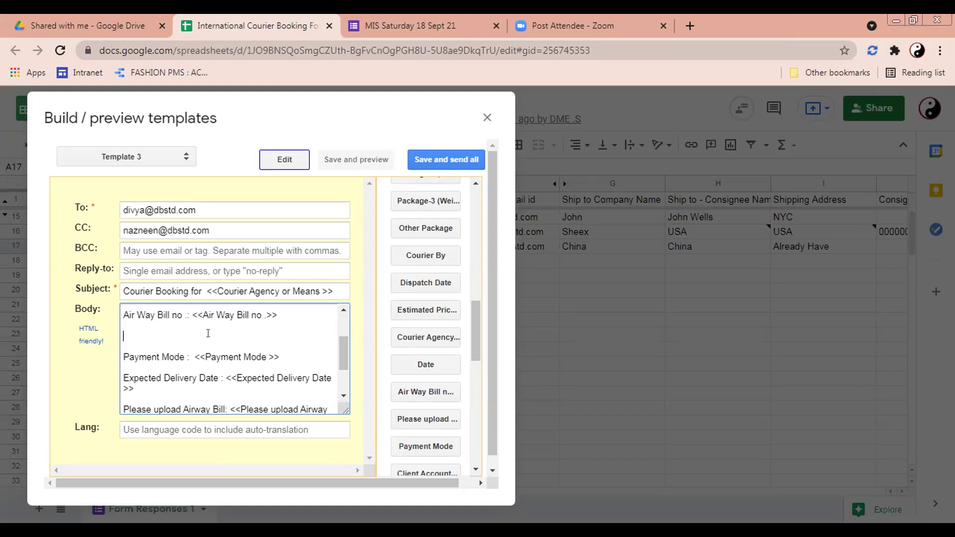
click(426, 365)
click(388, 164)
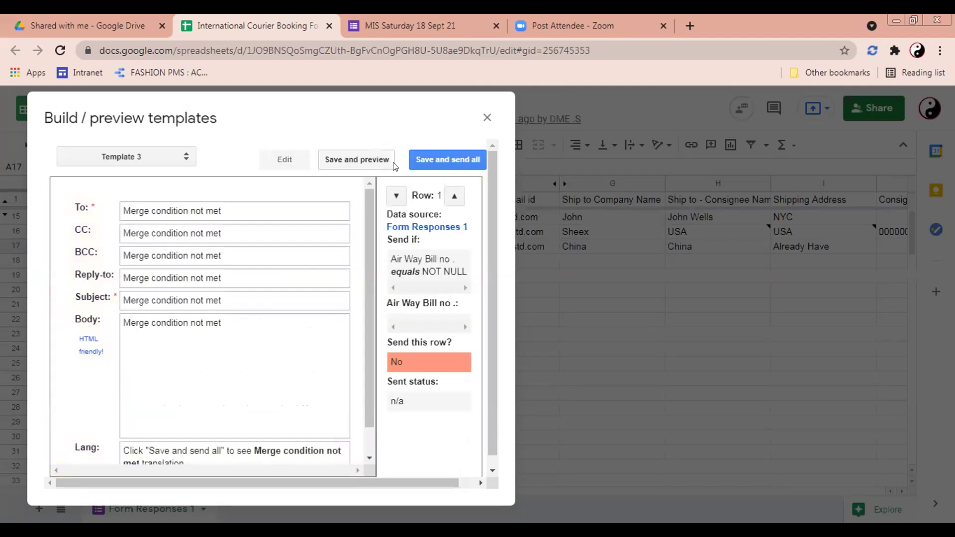
click(426, 155)
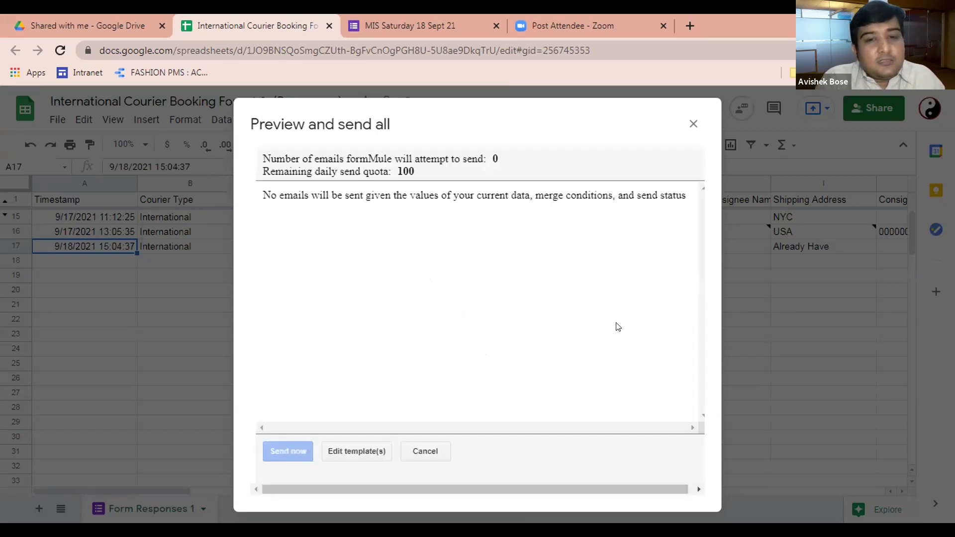
click(691, 123)
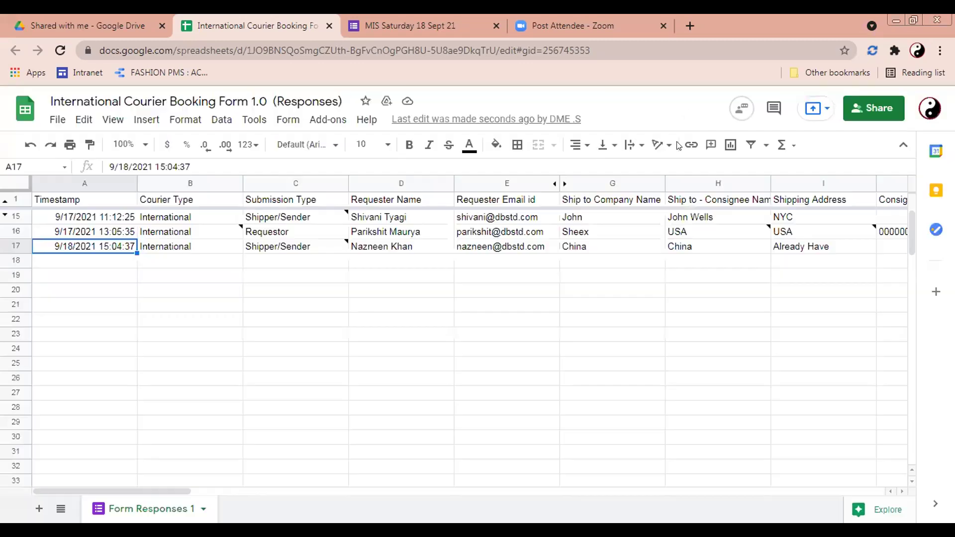
click(477, 248)
key(Right)
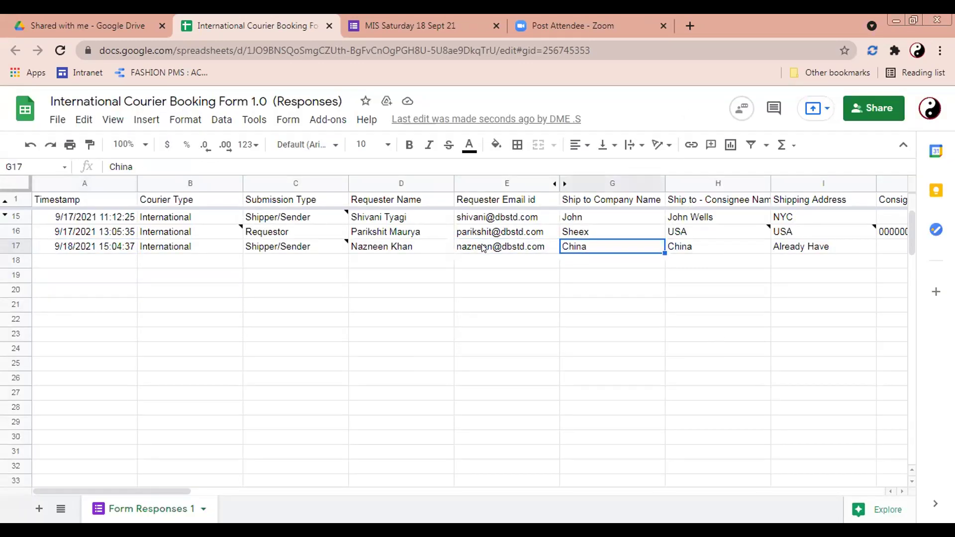
key(Right)
key(Right)
key(Right)
key(Right)
key(Right)
key(Right)
key(Right)
key(Right)
key(Right)
key(Right)
key(Right)
key(Right)
key(Right)
key(Right)
key(Right)
key(Right)
key(Right)
key(Right)
key(Right)
key(Right)
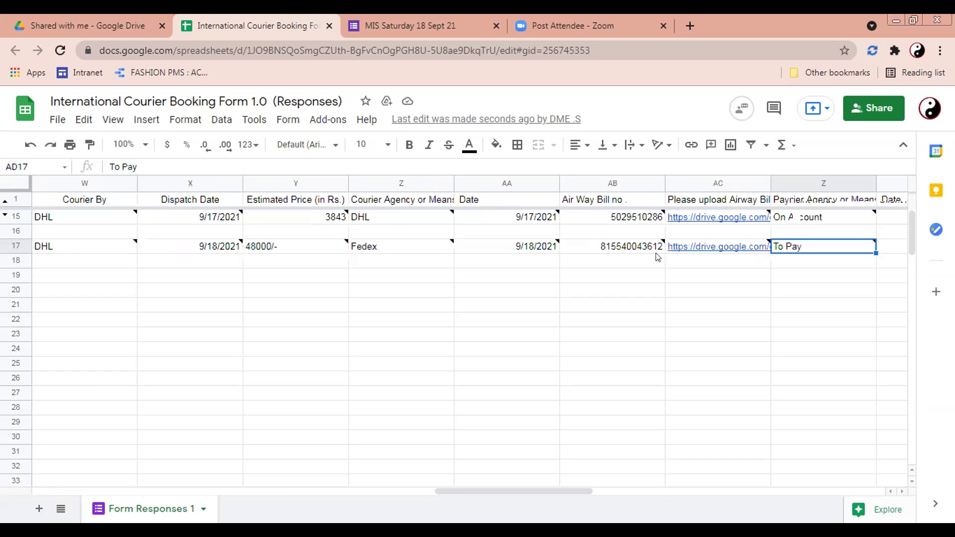
key(Left)
key(Left)
key(ctrl+Up)
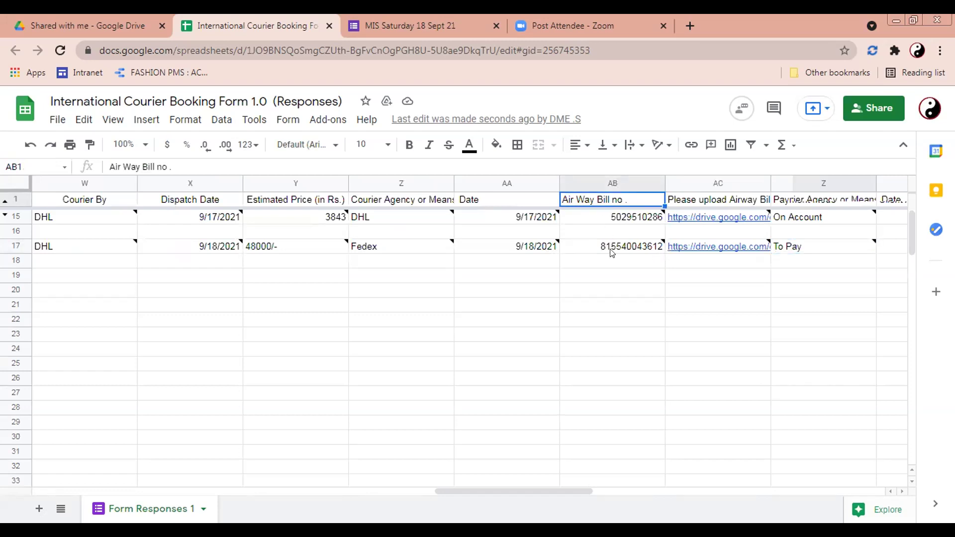
click(612, 248)
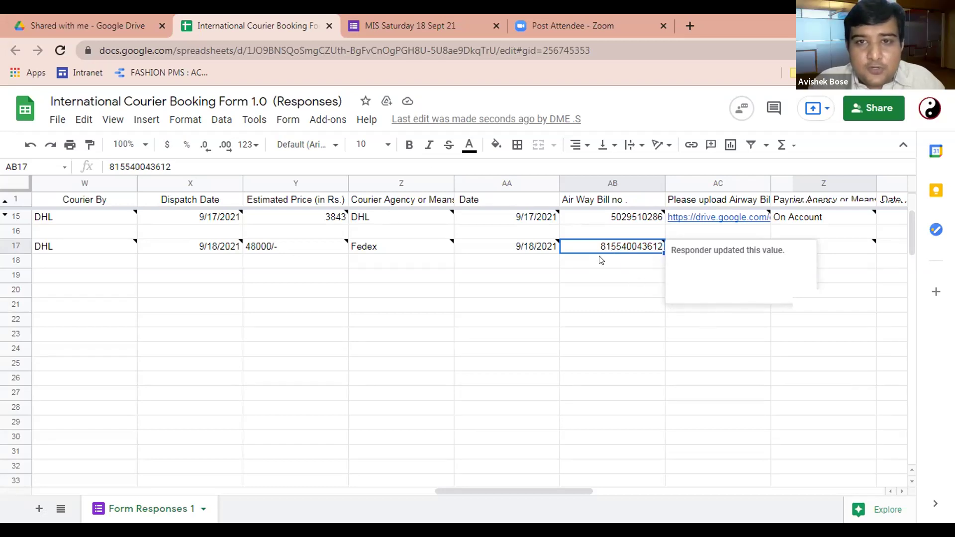
click(327, 121)
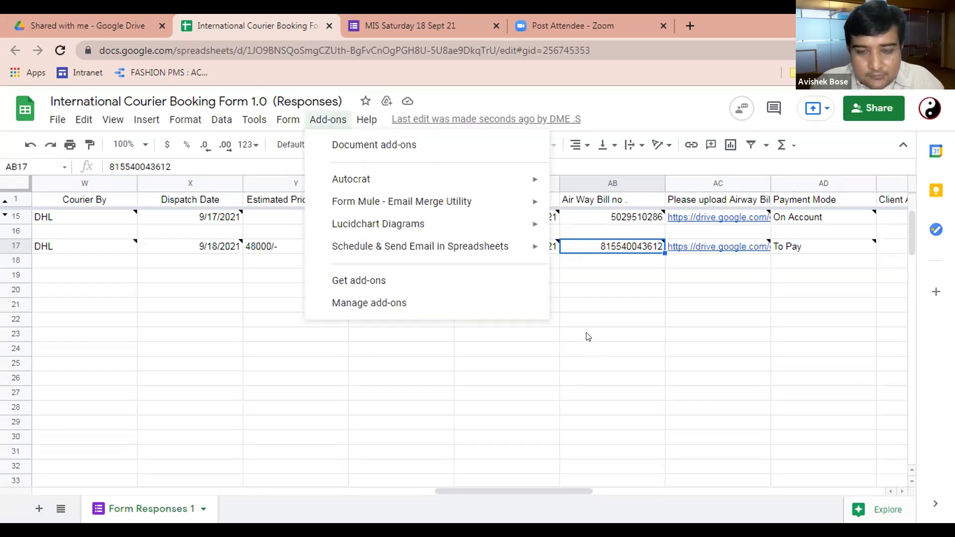
key(Escape)
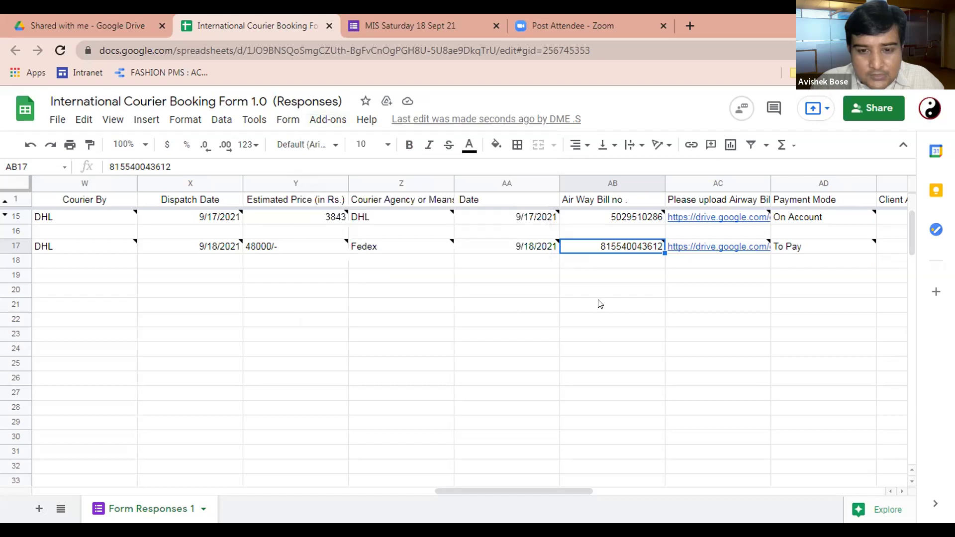
scroll(644, 492, right, 4)
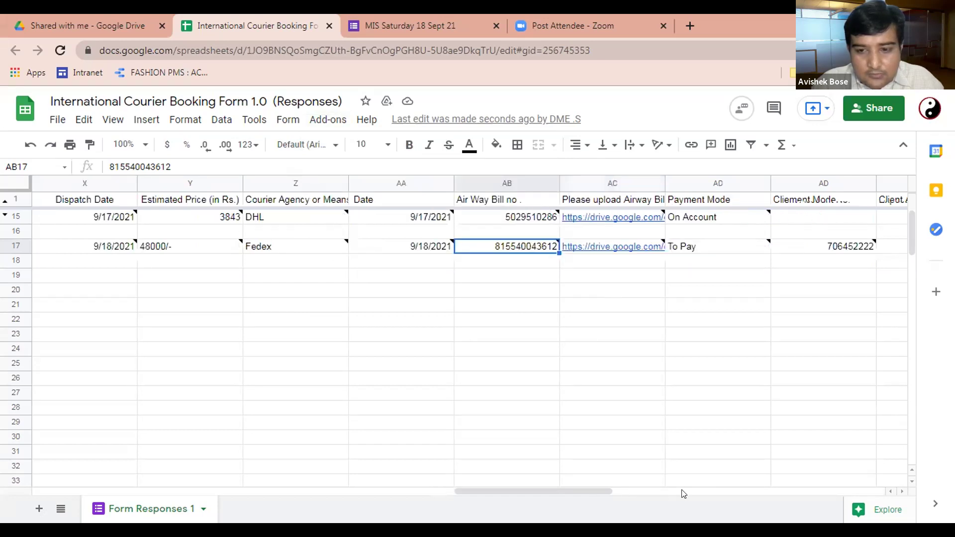
scroll(730, 491, right, 2)
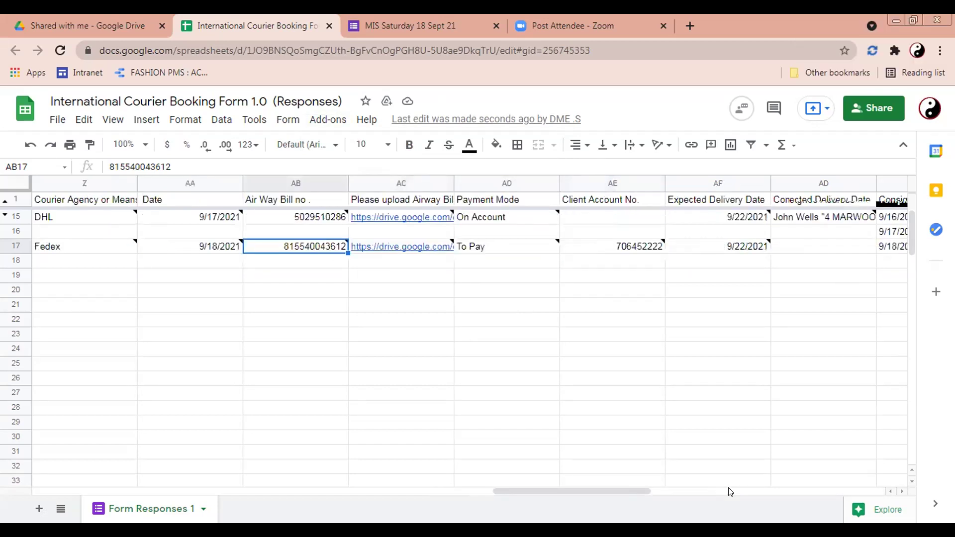
scroll(733, 492, right, 1)
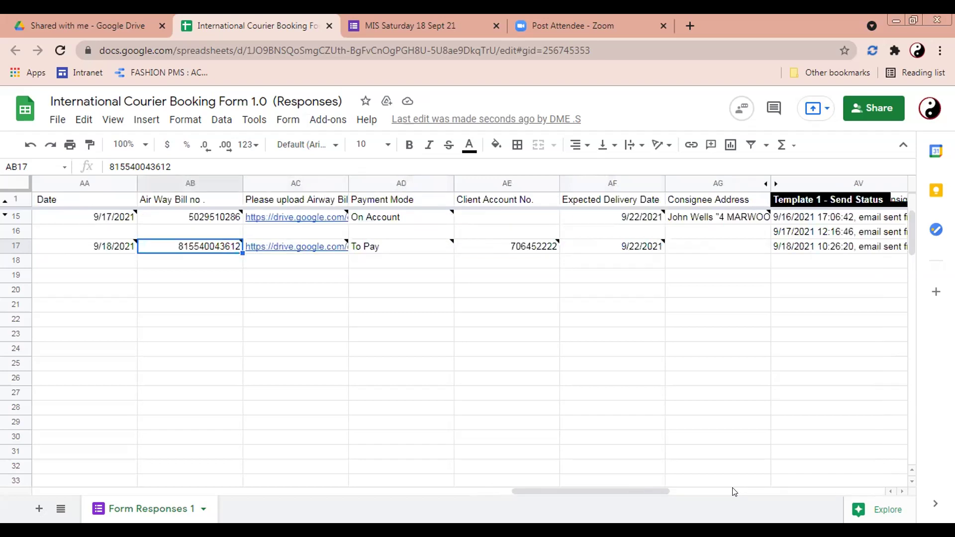
double_click(820, 246)
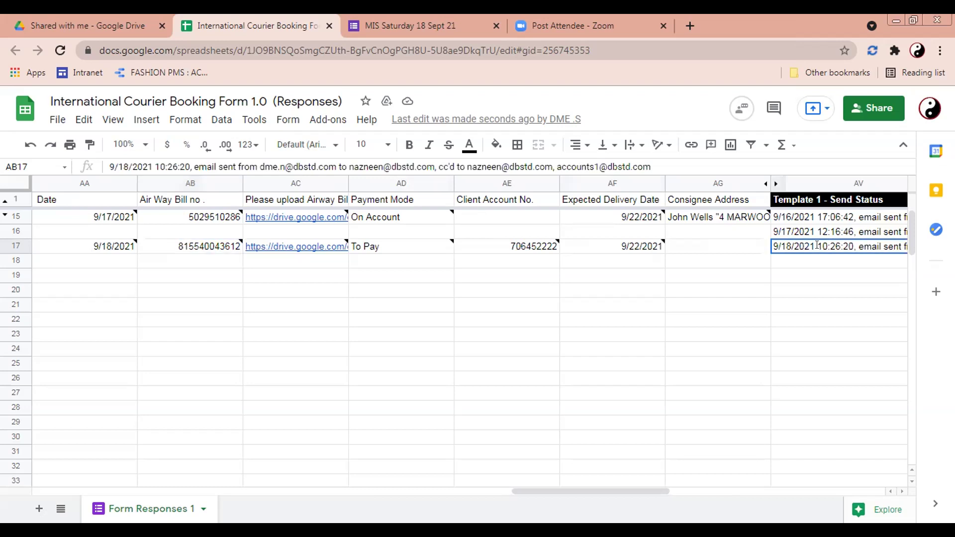
click(780, 305)
click(764, 249)
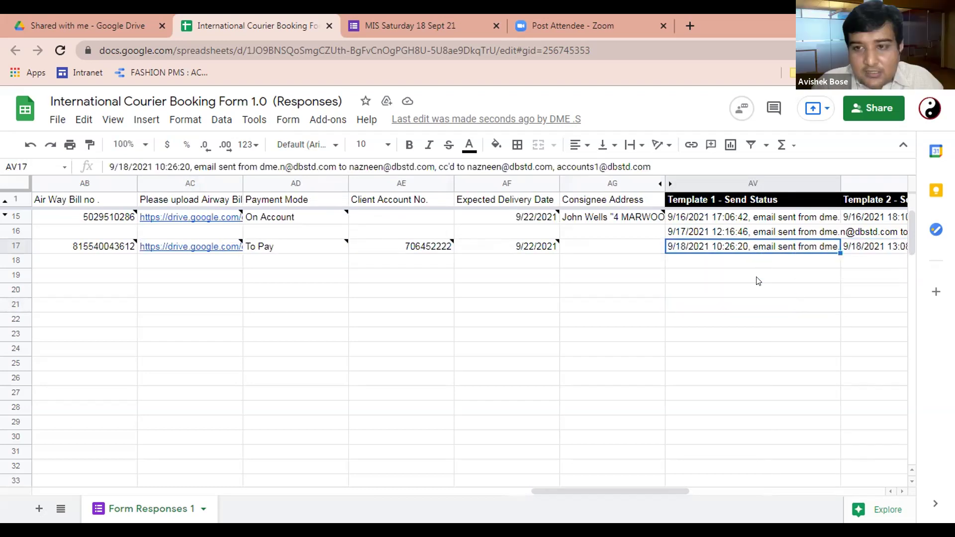
drag(641, 490, 739, 486)
key(Right)
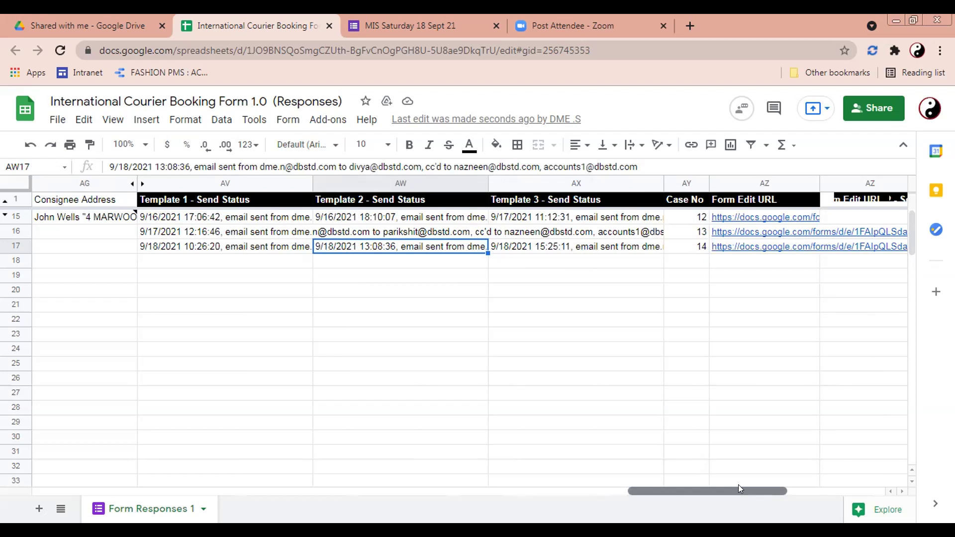
key(Right)
drag(738, 485, 738, 487)
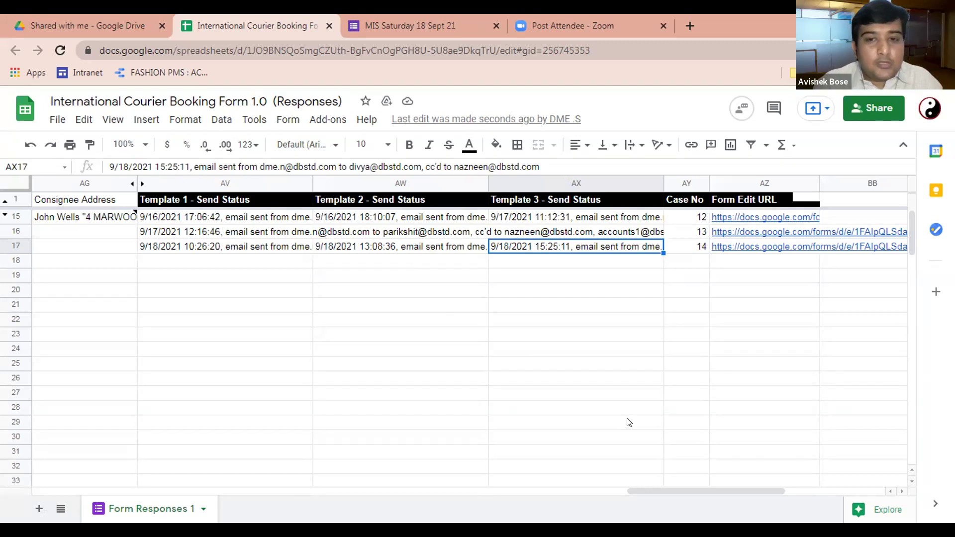
drag(677, 487, 403, 486)
drag(403, 490, 247, 480)
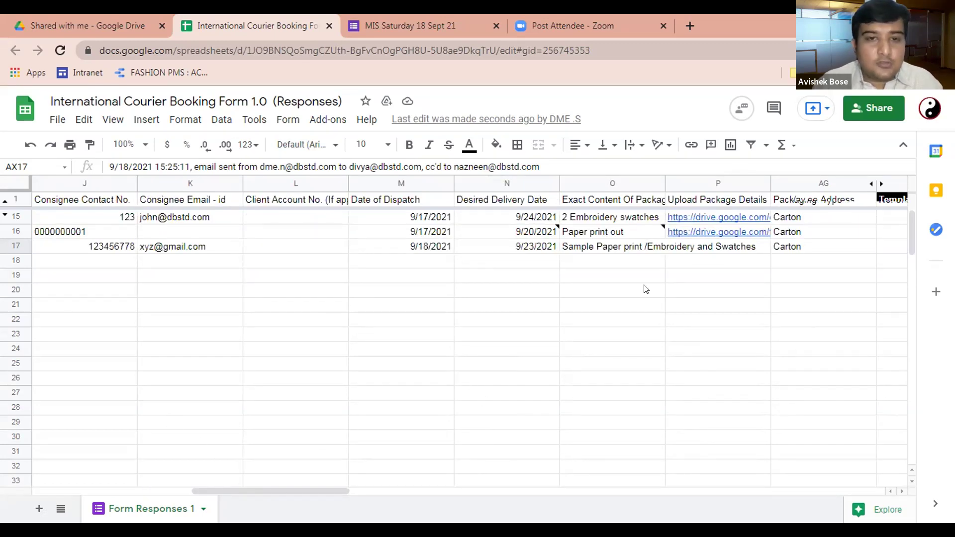
click(173, 259)
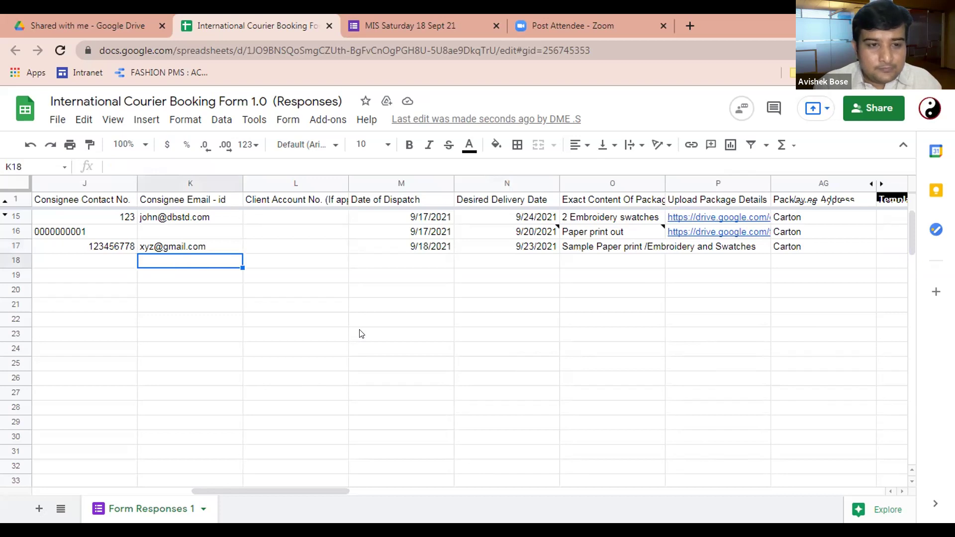
key(Left)
key(Left)
key(Left)
key(Left)
key(Left)
key(Left)
key(Left)
key(Left)
key(Left)
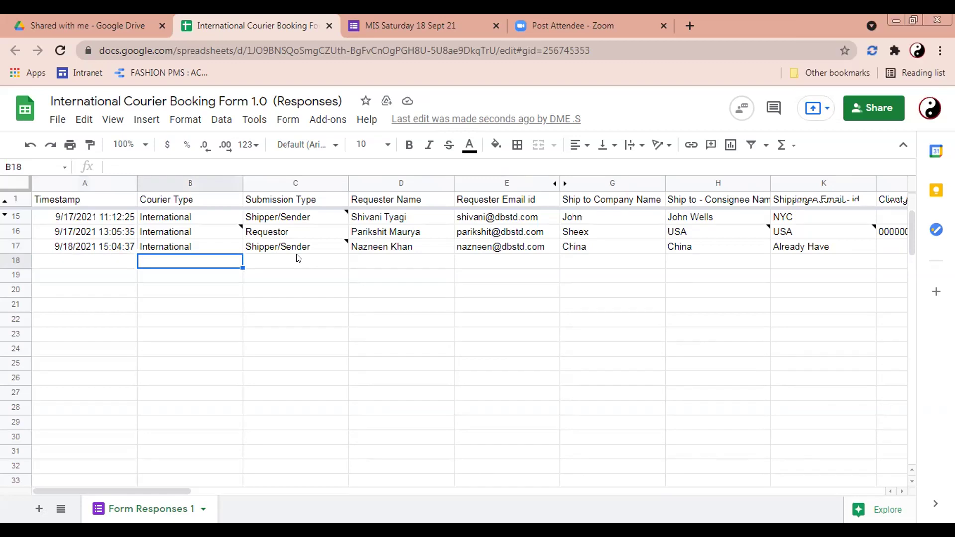
key(Up)
key(Right)
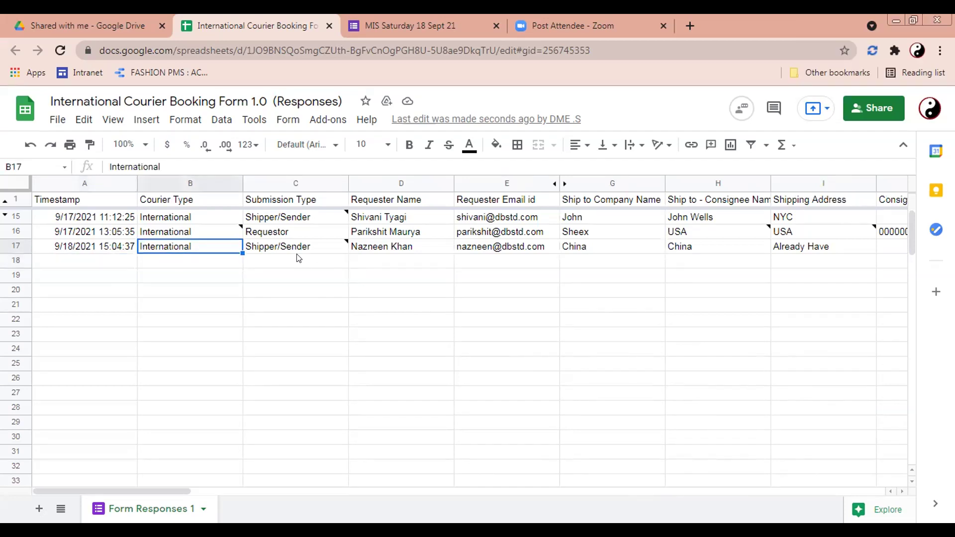
key(shift+Right)
key(shift+Right)
key(shift+Right)
key(shift+Right)
key(shift+Left)
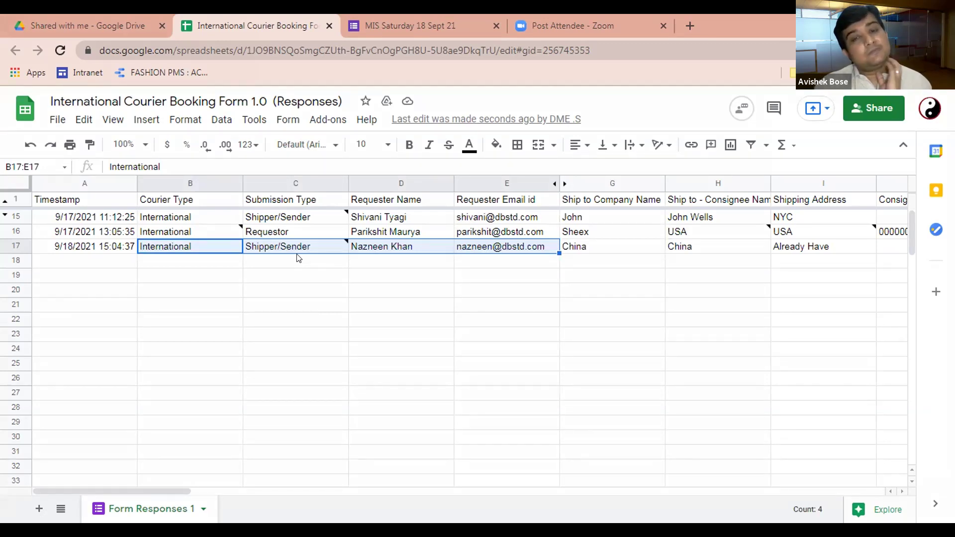
click(215, 264)
key(Up)
key(Down)
key(Up)
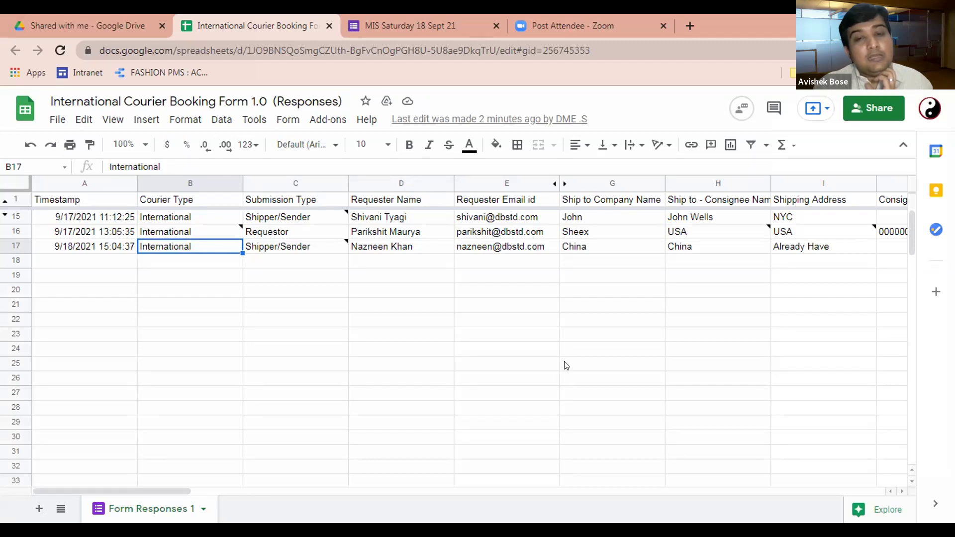
Step: Open and close formMule's template and send-condition setup, then list all sheets in the workbook
click(328, 119)
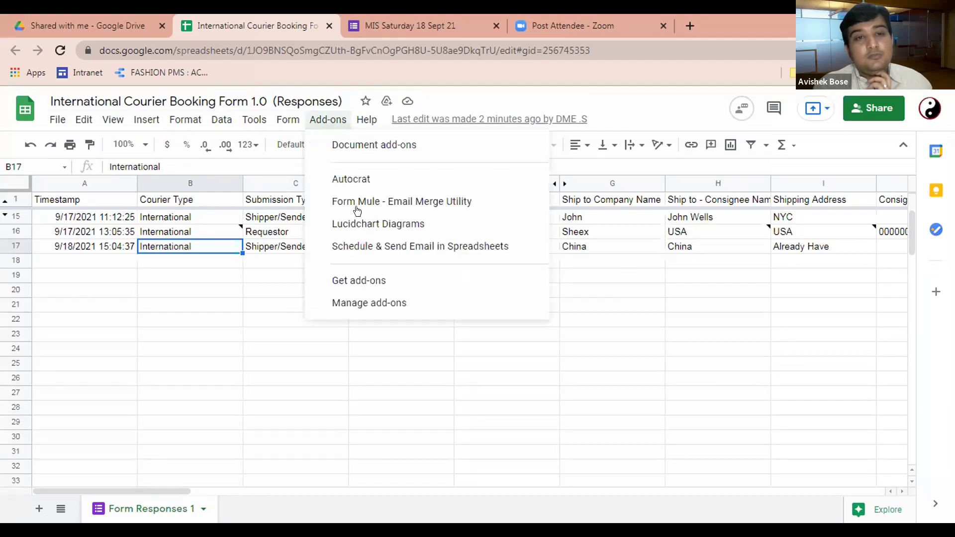
mouse_move(448, 201)
mouse_move(597, 208)
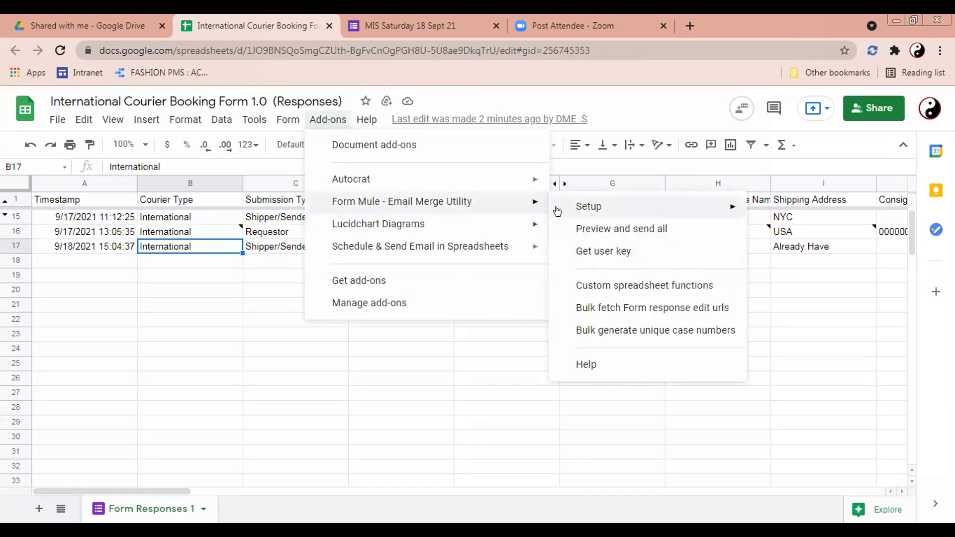
click(498, 234)
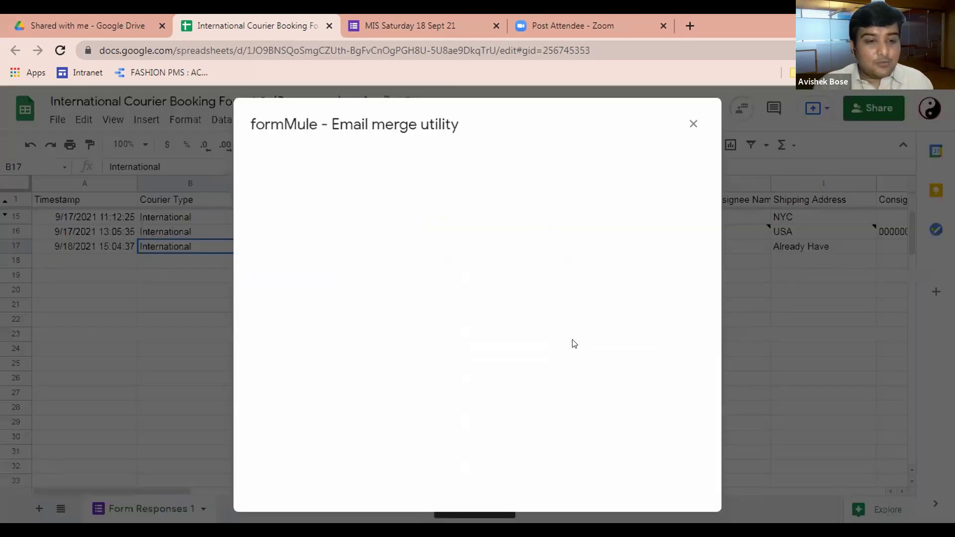
click(694, 124)
click(60, 508)
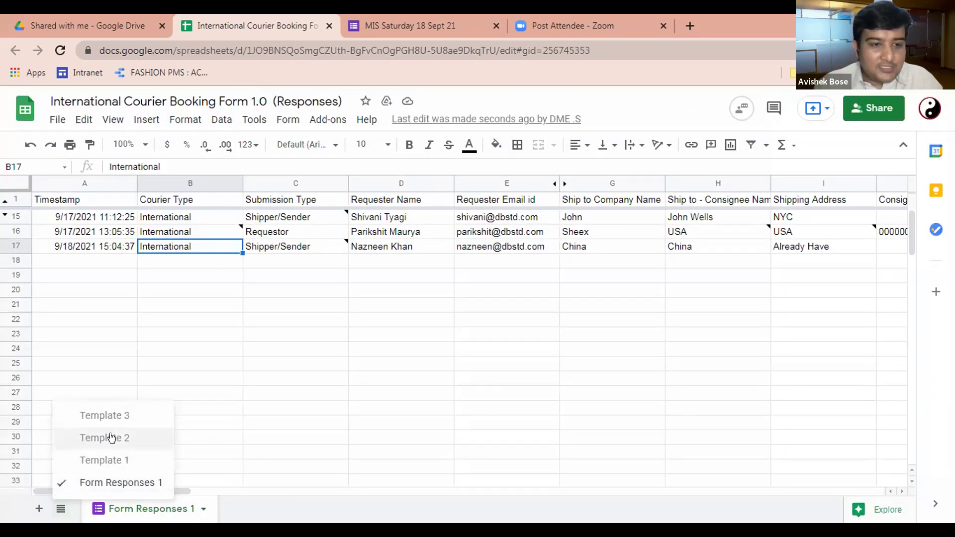
Step: Go to the Template 3 sheet via Template 2 and select its CC cell B2
click(112, 438)
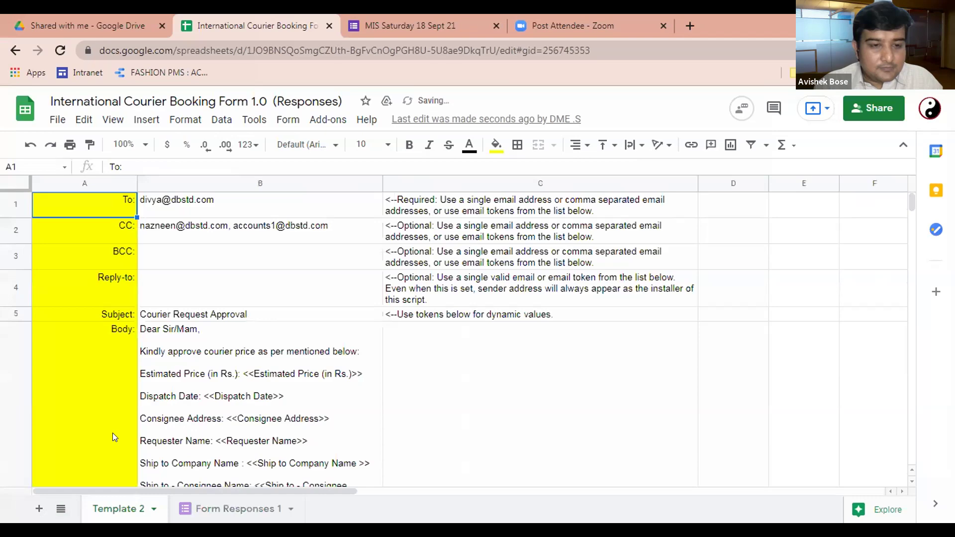
click(61, 510)
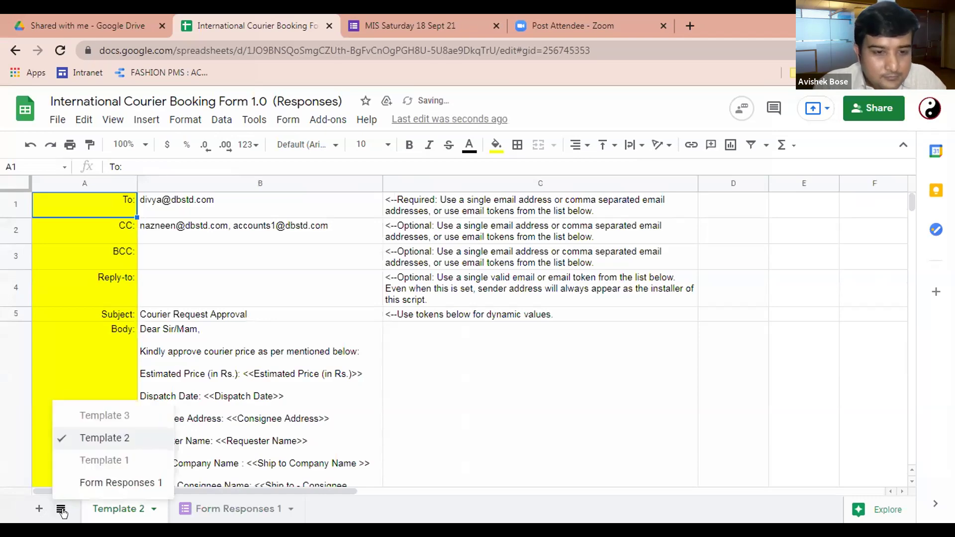
click(95, 415)
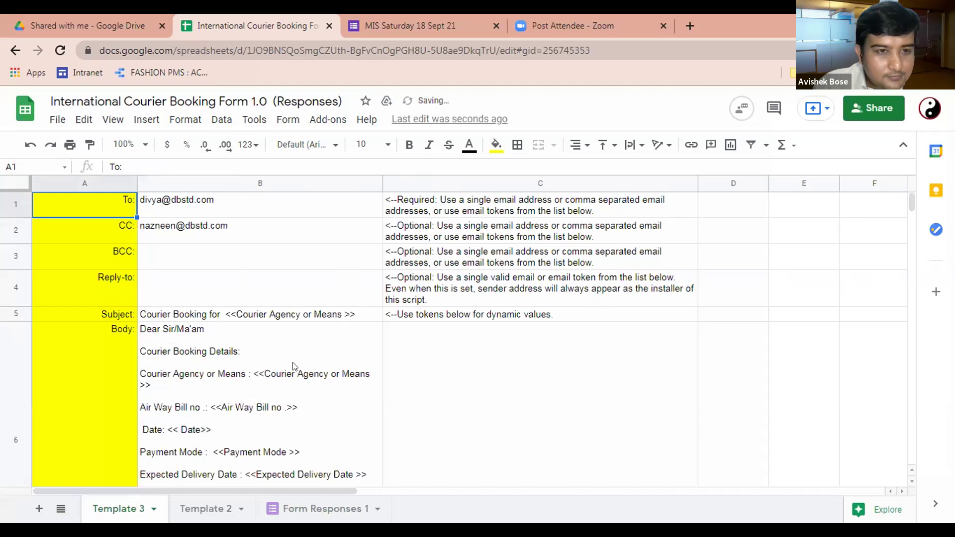
scroll(294, 367, down, 1)
scroll(273, 361, up, 1)
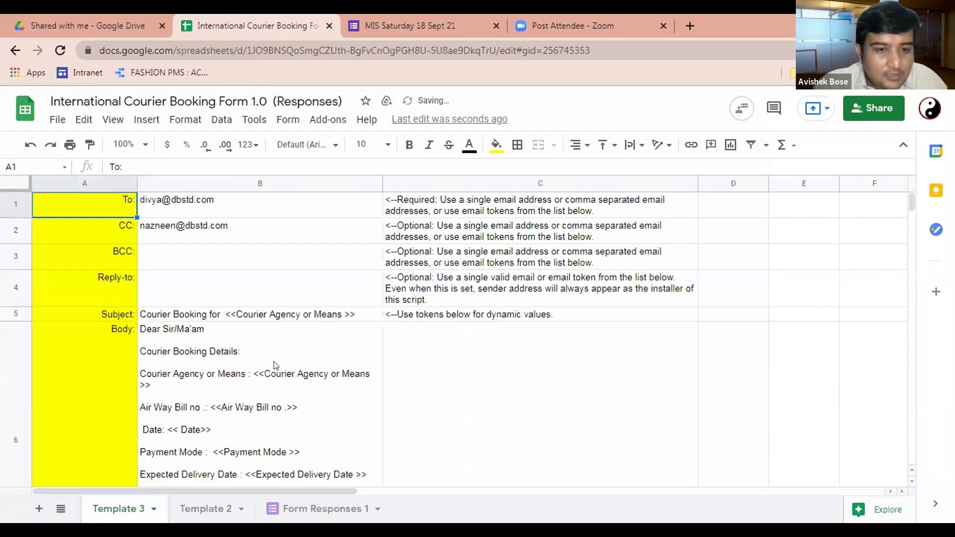
scroll(213, 300, down, 1)
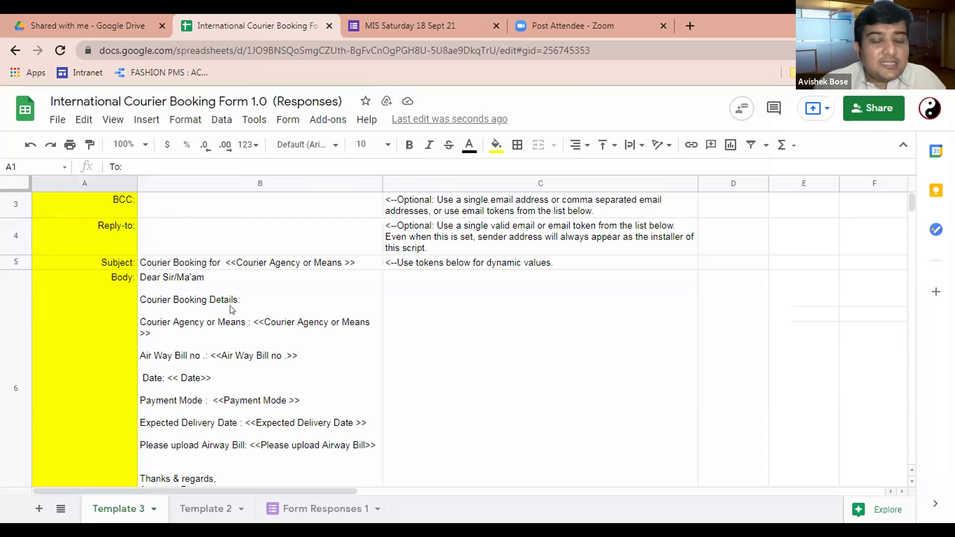
scroll(230, 321, up, 1)
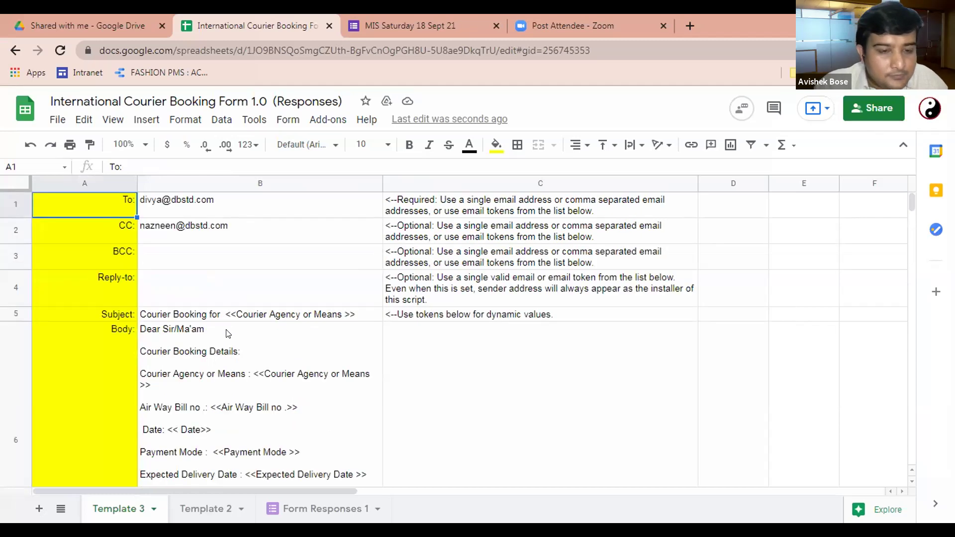
click(229, 230)
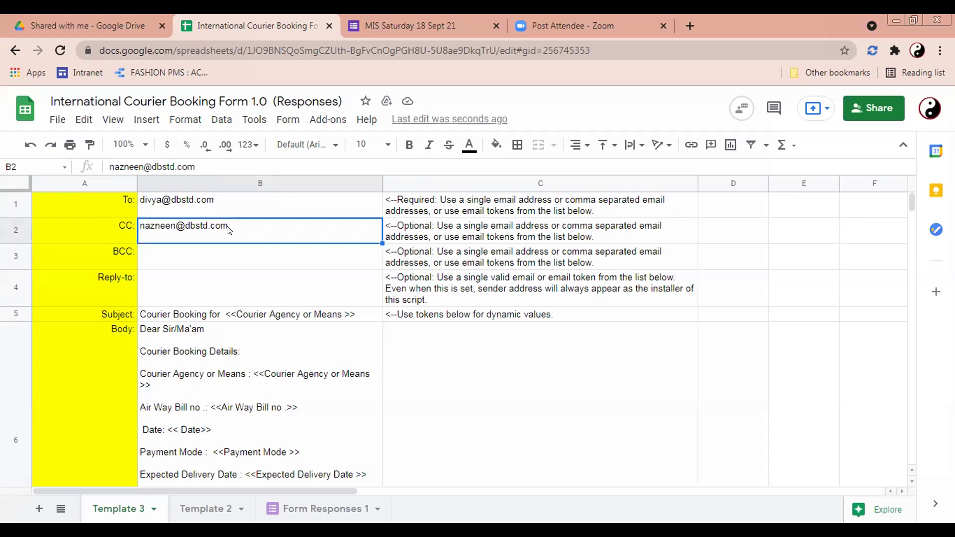
key(Delete)
click(217, 208)
key(Delete)
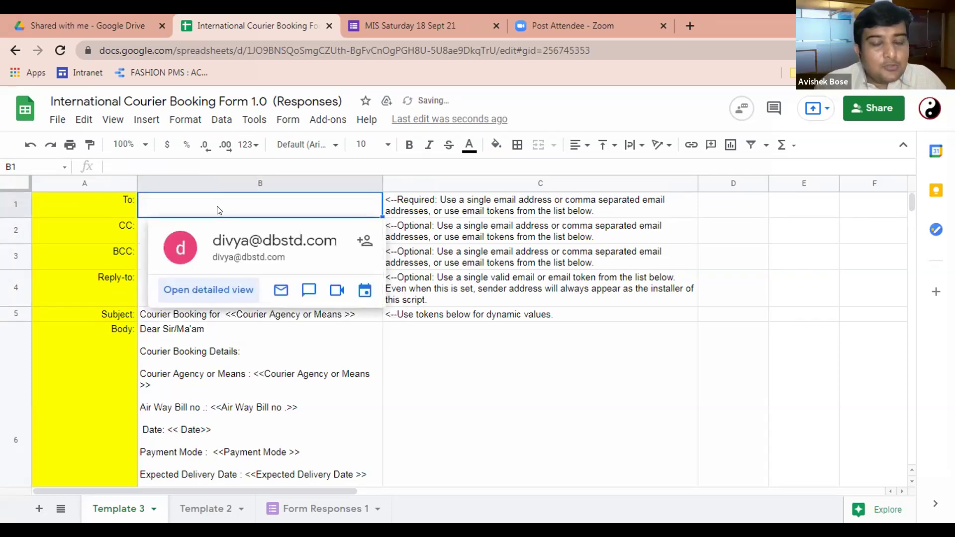
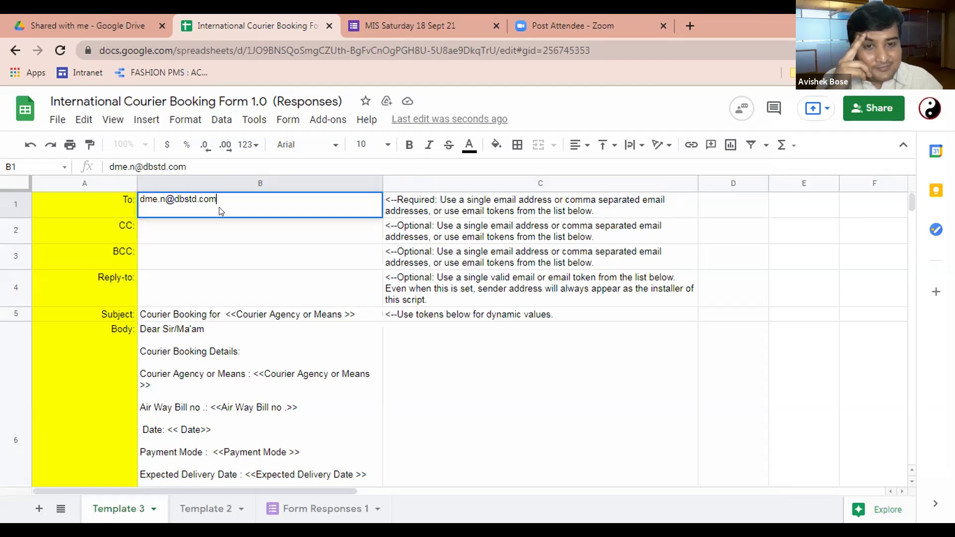
key(Return)
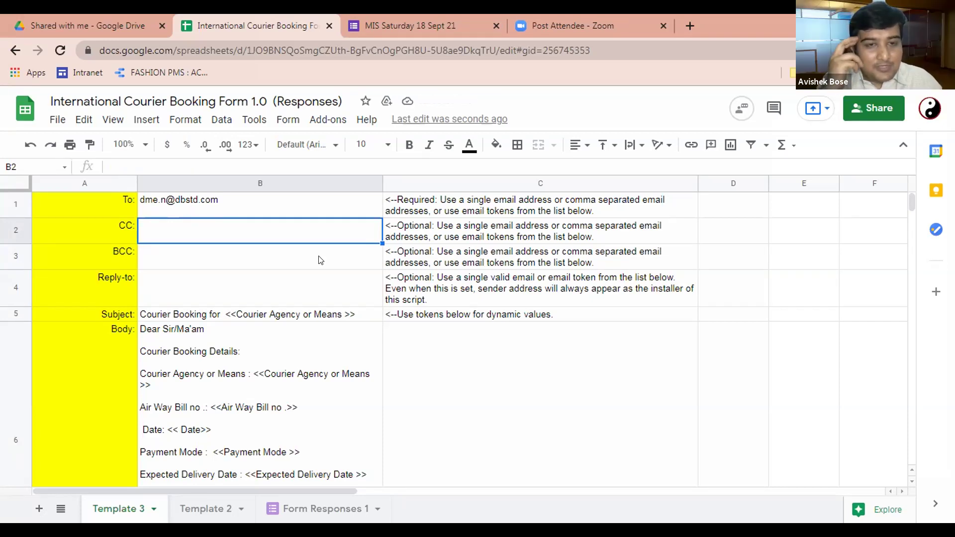
scroll(283, 269, down, 1)
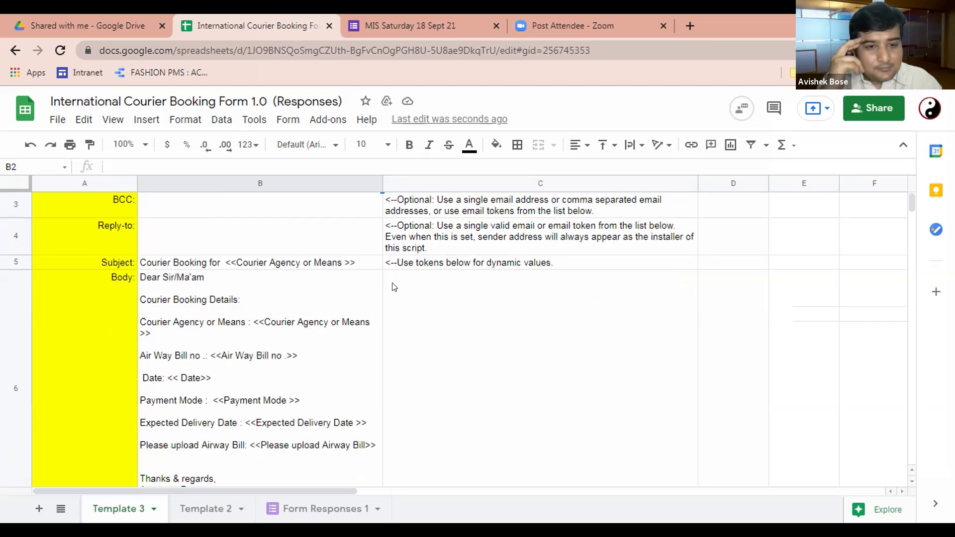
scroll(394, 287, down, 10)
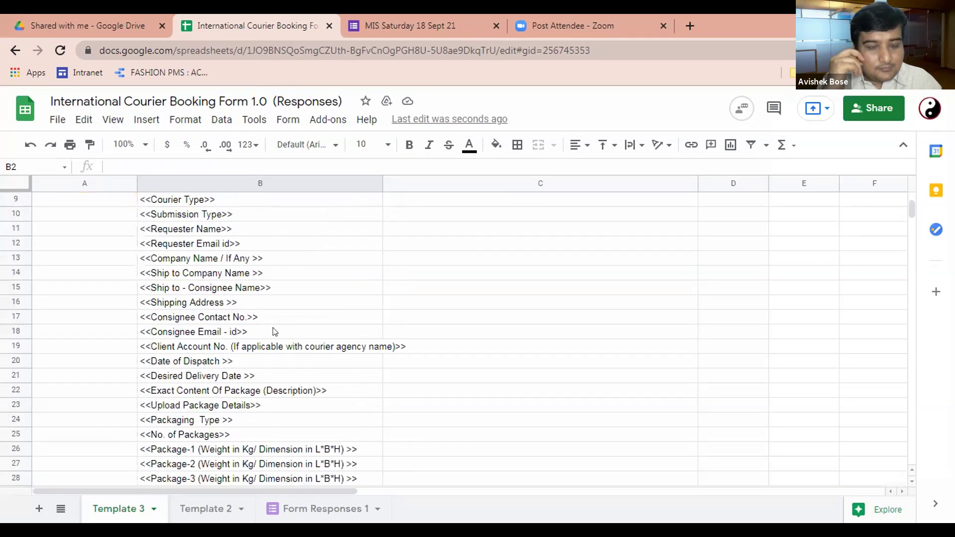
scroll(273, 331, up, 10)
Step: On Form Responses 1, copy AX17's Template 3 send status into AX18
click(314, 510)
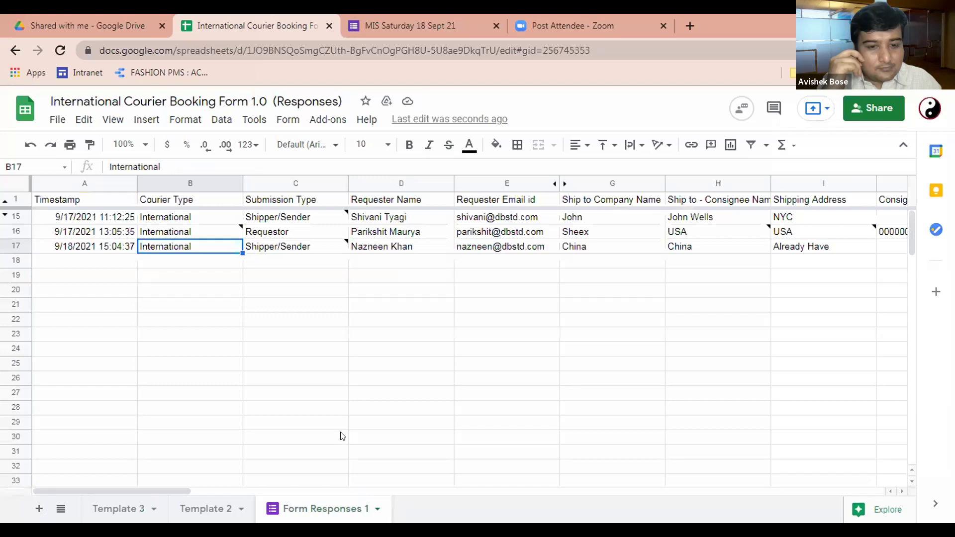
key(Right)
key(Right)
key(Right)
key(Right)
key(Right)
key(Right)
key(Right)
key(Right)
key(Right)
key(Right)
key(Right)
key(Right)
key(Right)
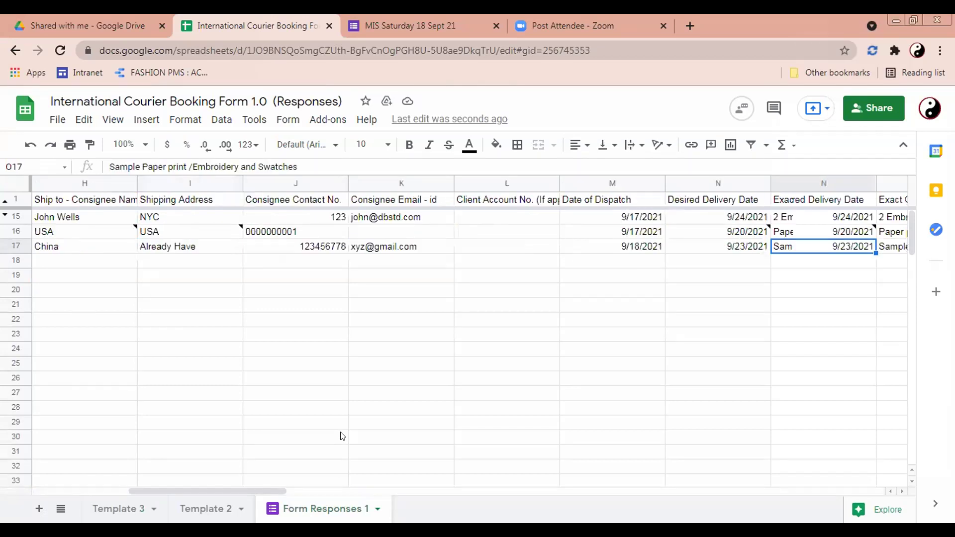
key(Right)
key(Right)
key(Right)
key(Right)
key(Right)
key(Right)
key(Right)
key(Right)
key(Right)
key(Right)
key(Right)
key(Right)
key(Right)
key(Right)
key(Right)
key(Right)
key(Right)
key(Right)
key(Right)
key(Right)
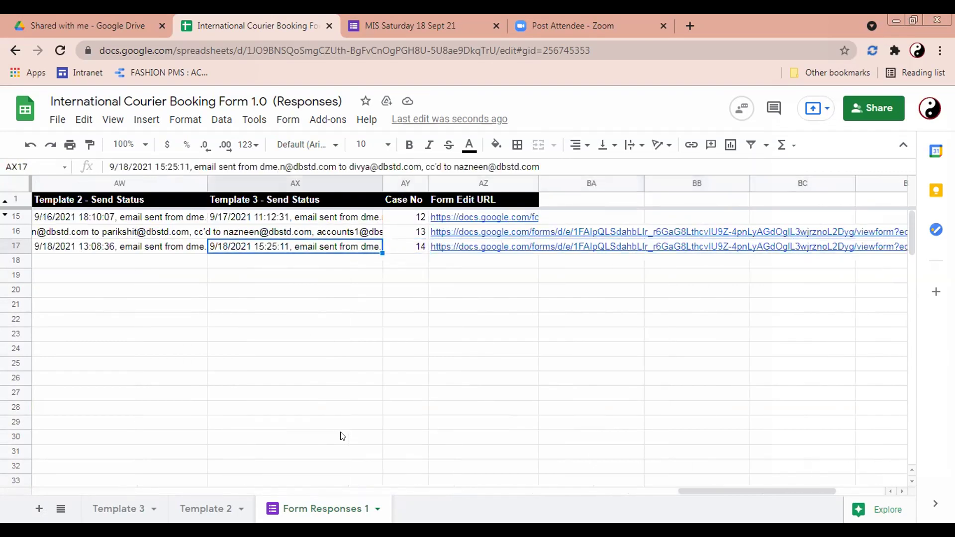
key(ctrl+c)
key(Down)
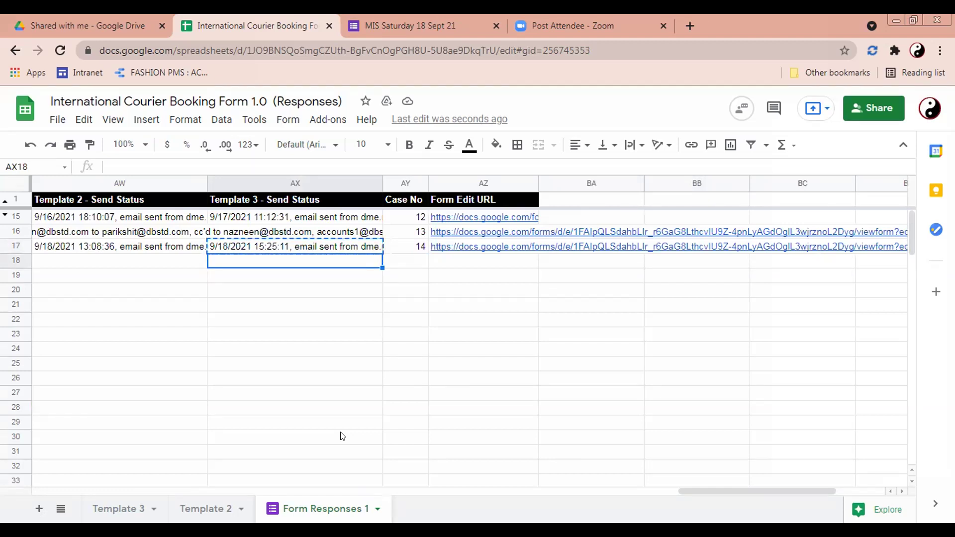
key(ctrl+v)
Step: Open cell AX17 to read its full send-status text
key(Up)
key(Return)
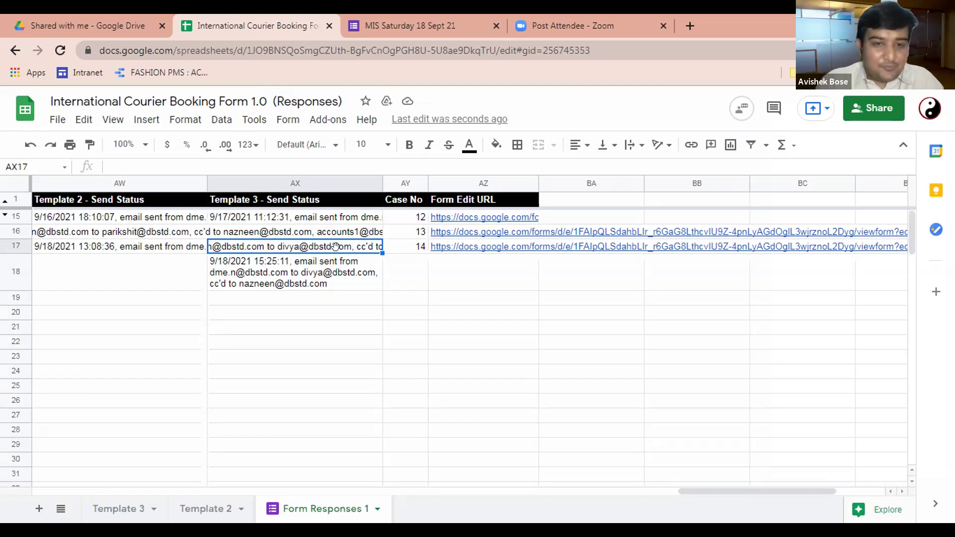
click(319, 256)
key(Up)
key(Return)
Step: Open formMule's Build / preview templates window from the Add-ons menu
click(287, 121)
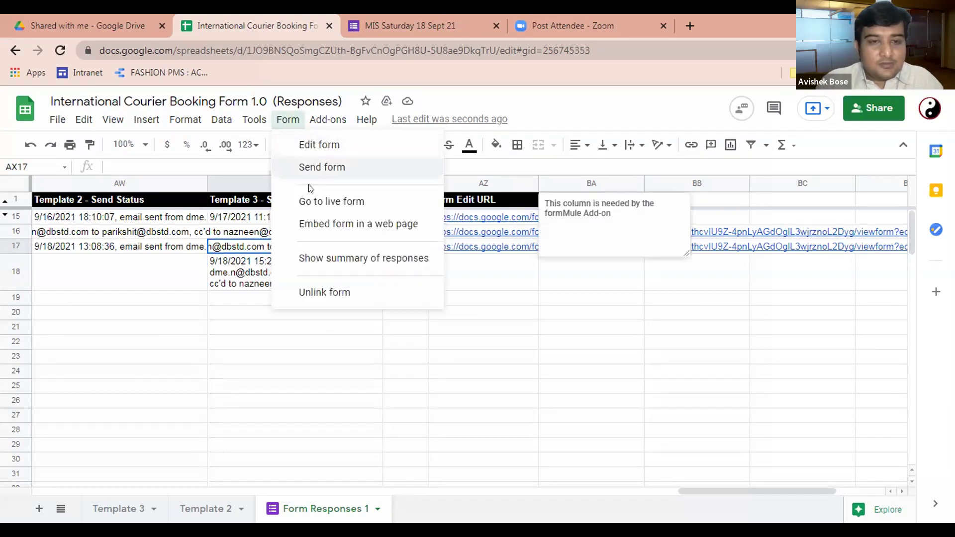
click(328, 120)
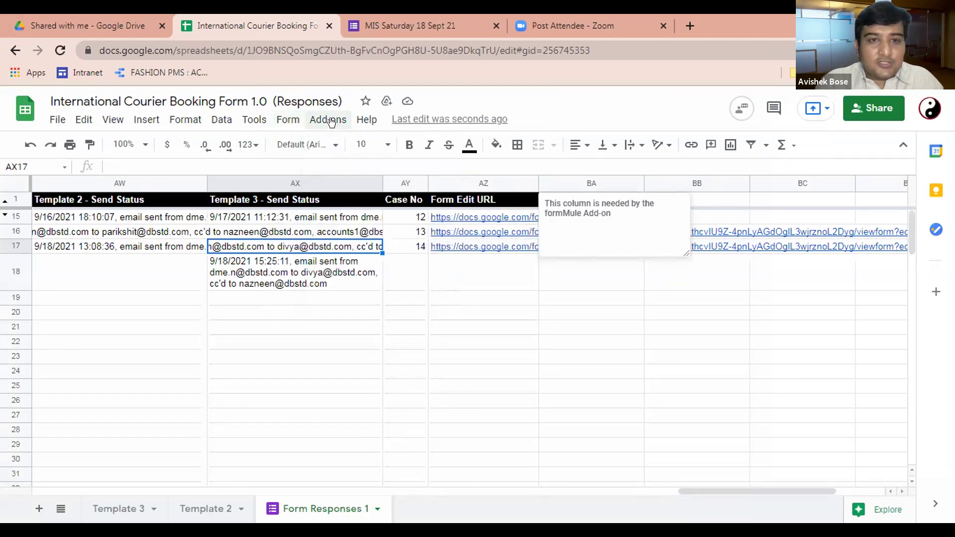
mouse_move(405, 201)
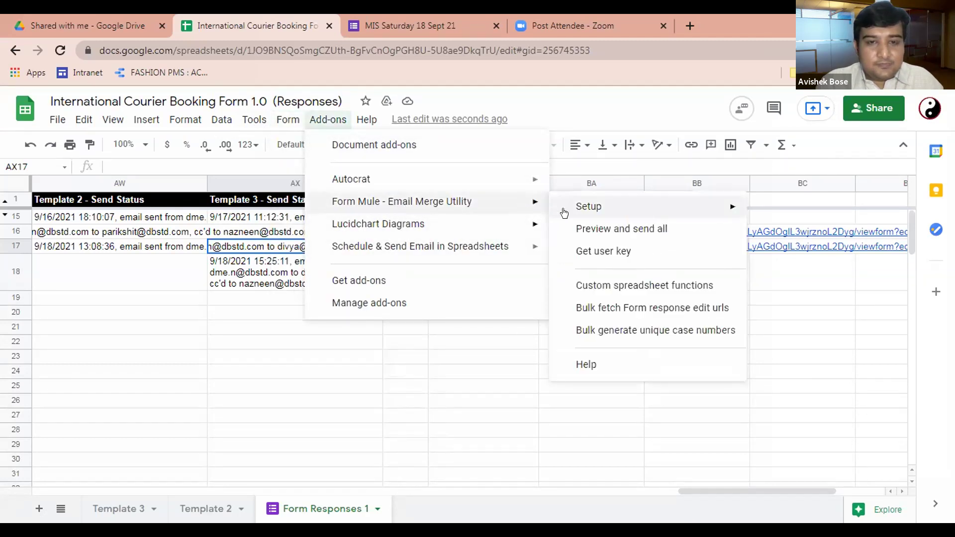
mouse_move(580, 206)
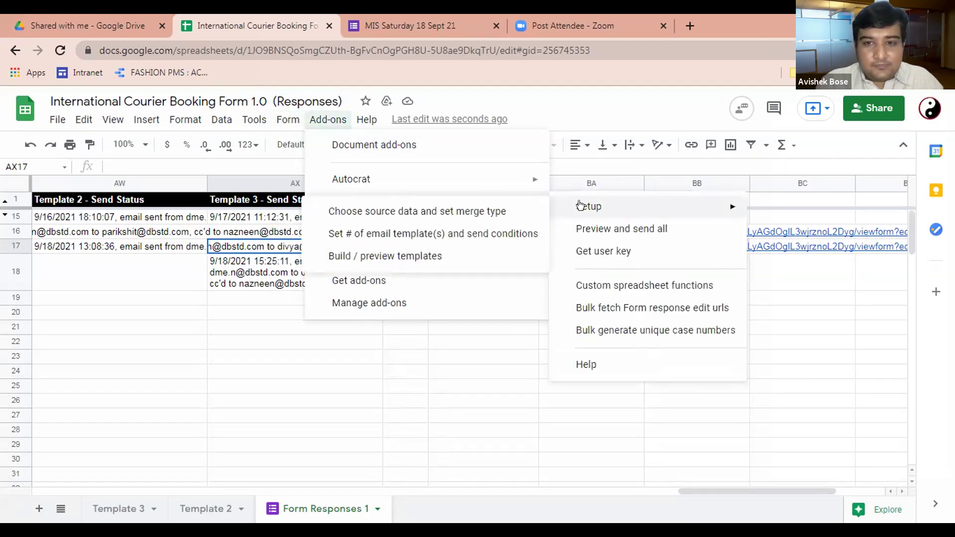
click(432, 254)
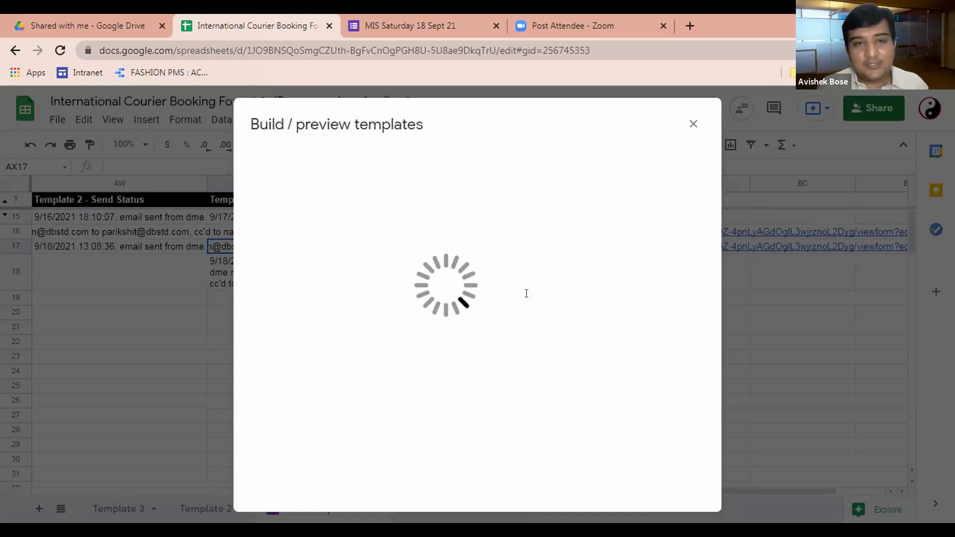
Step: Choose Template 3, then save and preview its email twice
click(370, 158)
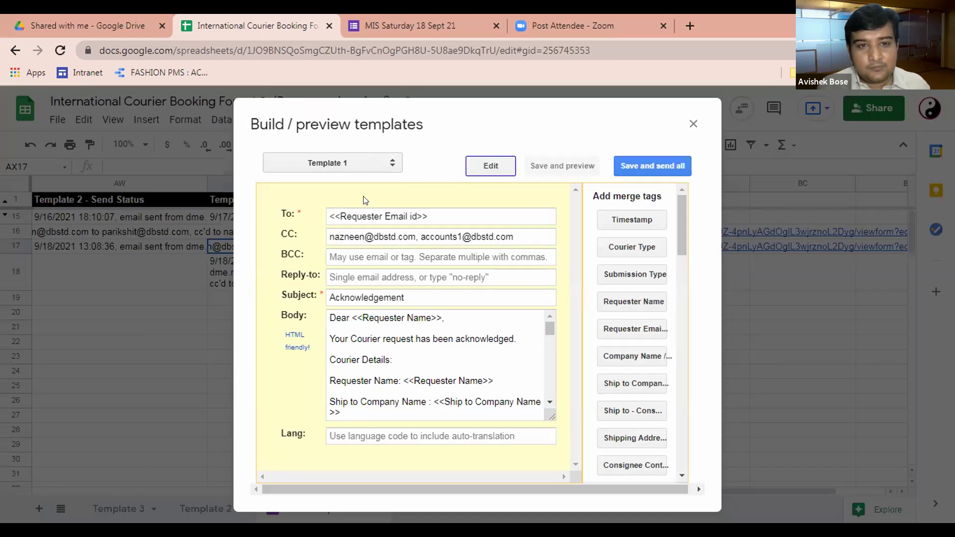
click(363, 196)
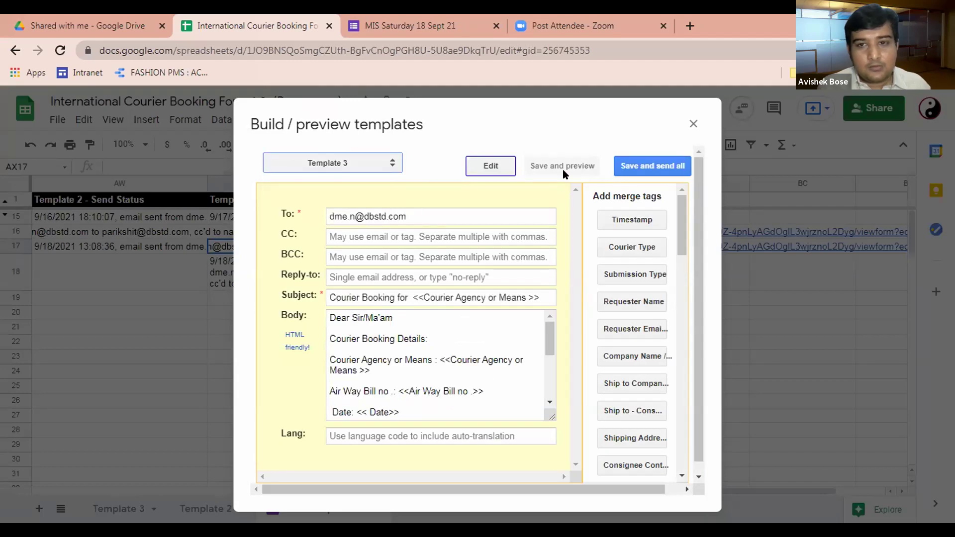
click(563, 169)
click(486, 169)
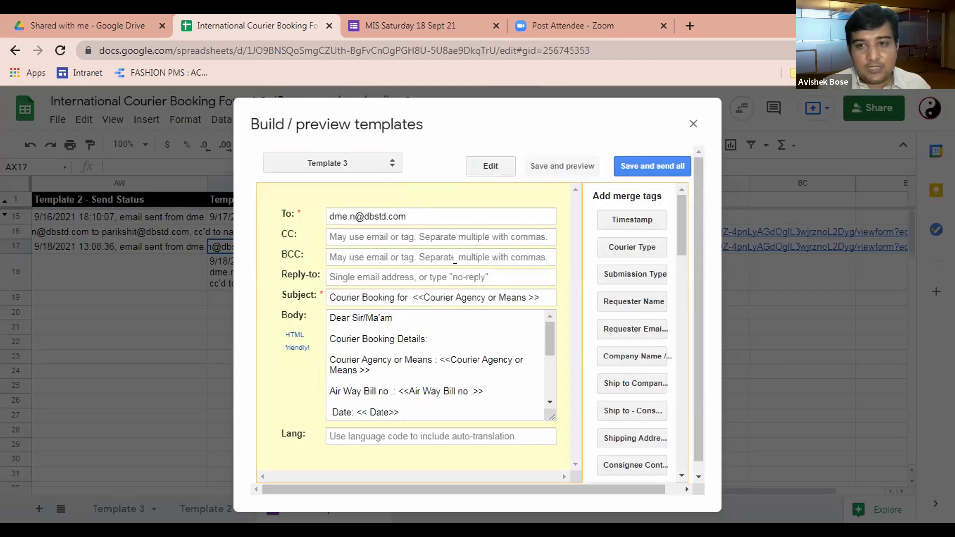
scroll(422, 371, down, 3)
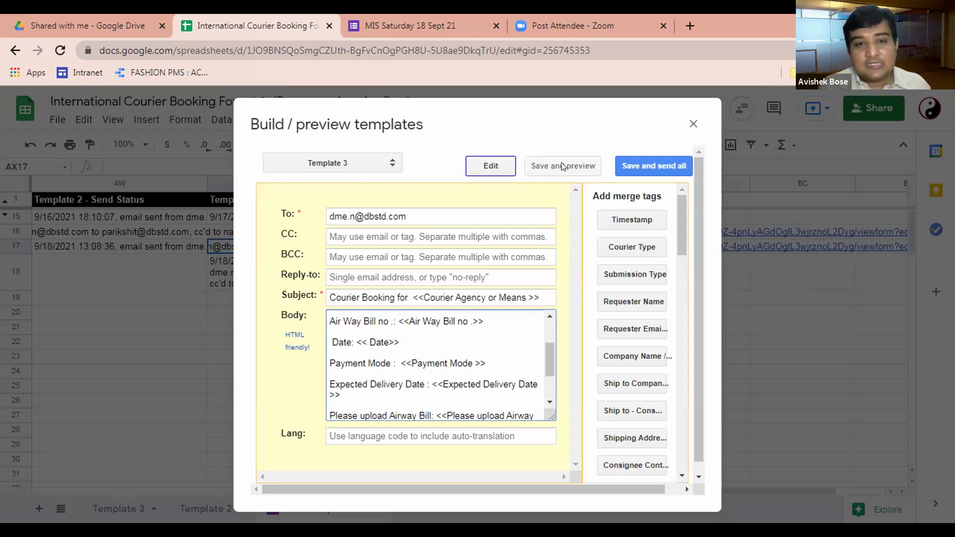
click(564, 164)
Step: Review the send-all preview of 2 emails and 1 likely error, then cancel without sending
click(634, 166)
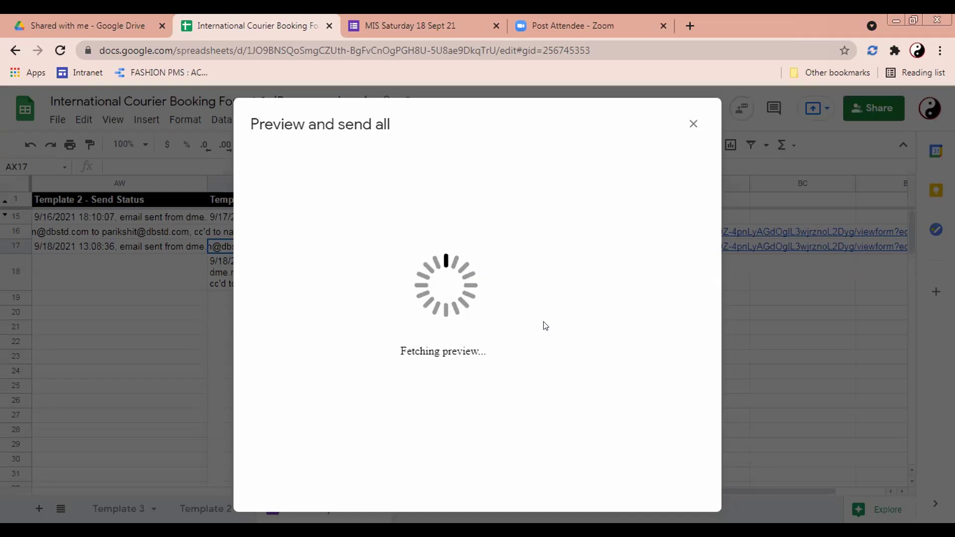
scroll(491, 362, down, 2)
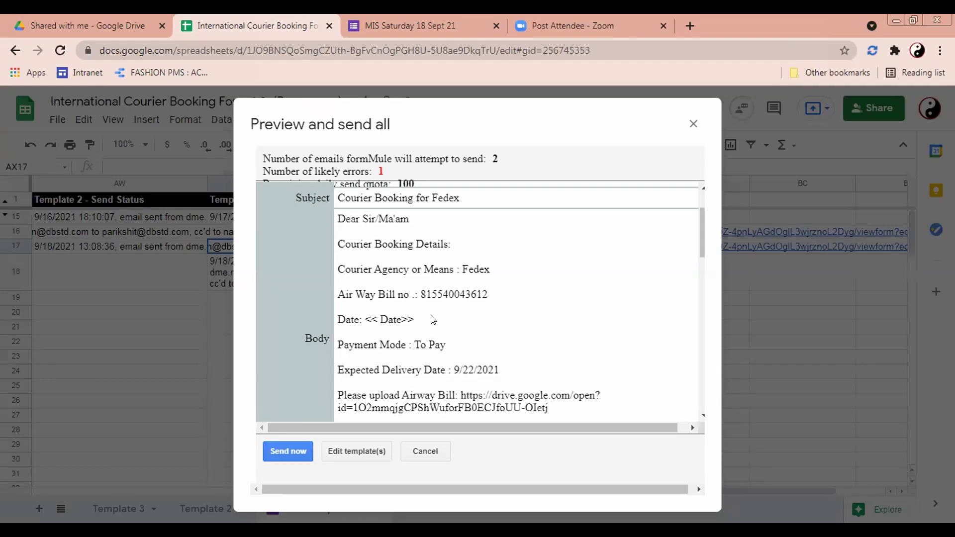
scroll(433, 319, down, 2)
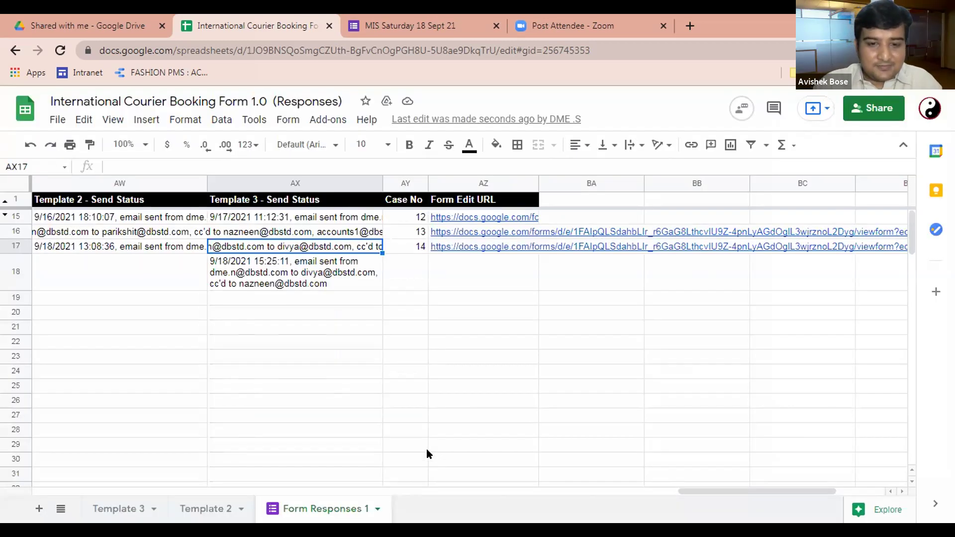
click(426, 451)
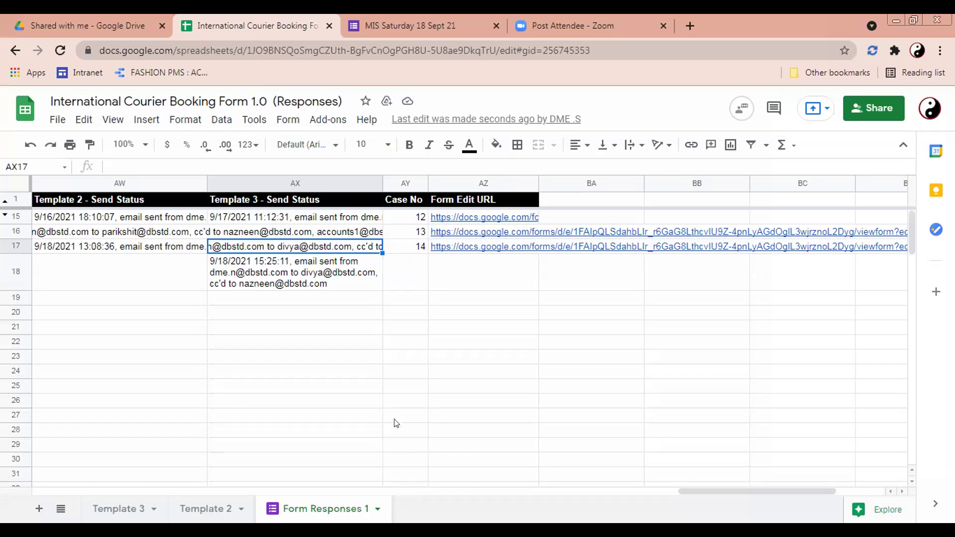
drag(732, 487, 509, 491)
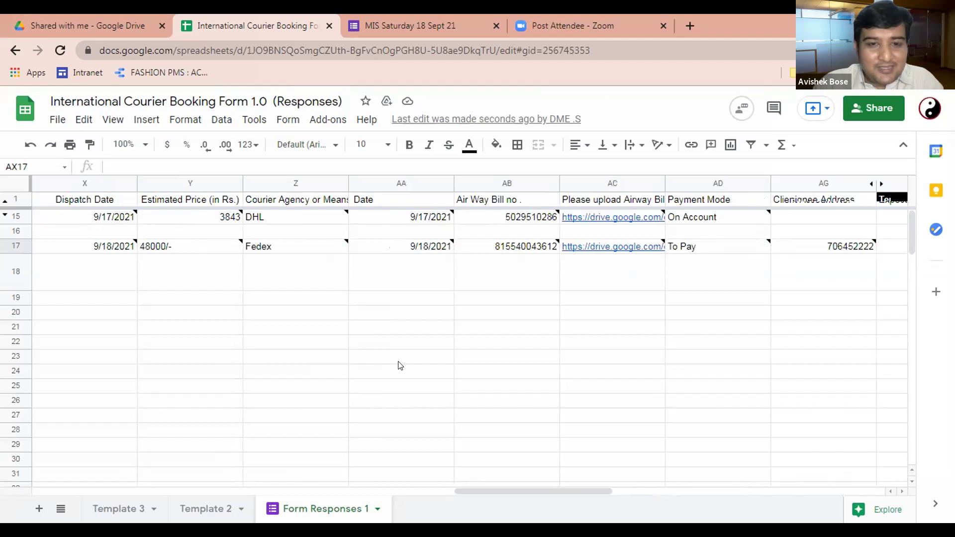
click(354, 203)
click(111, 166)
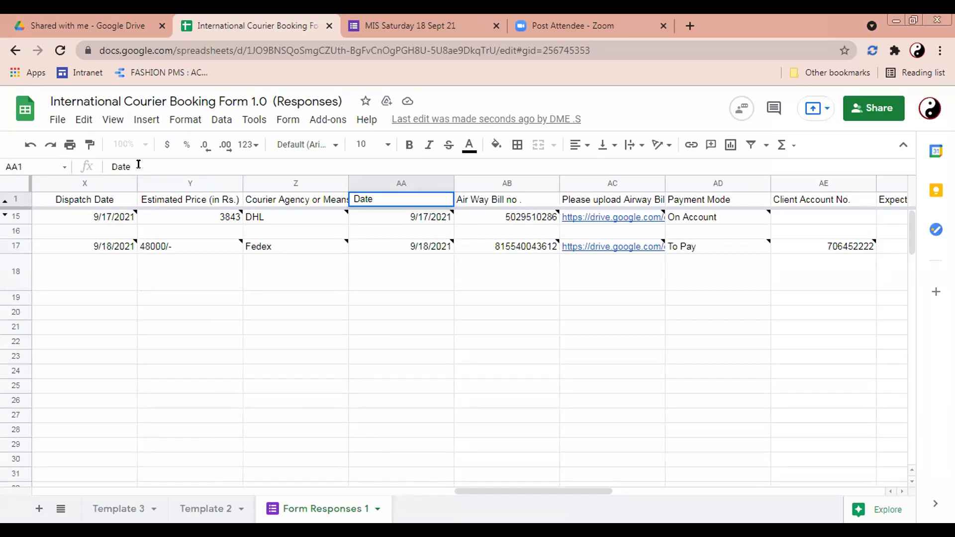
click(415, 233)
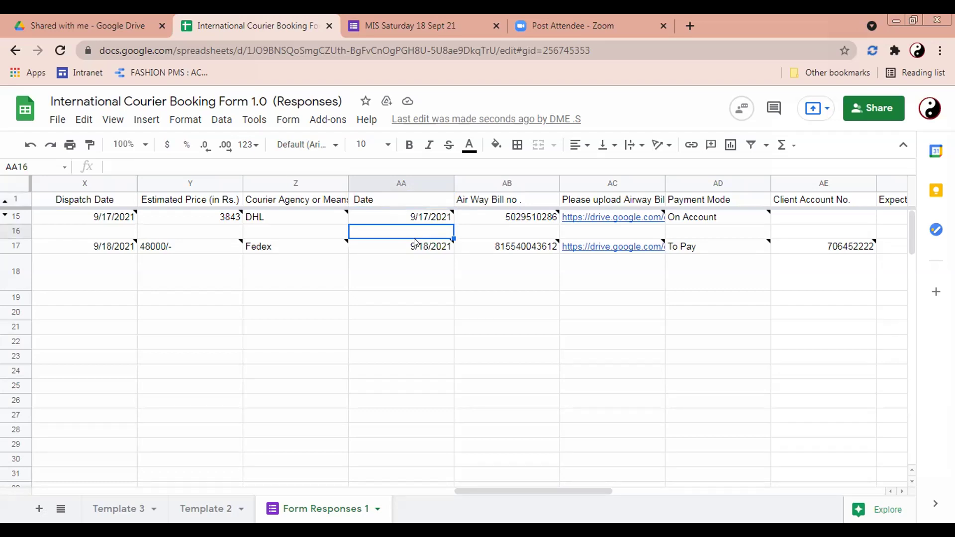
click(287, 120)
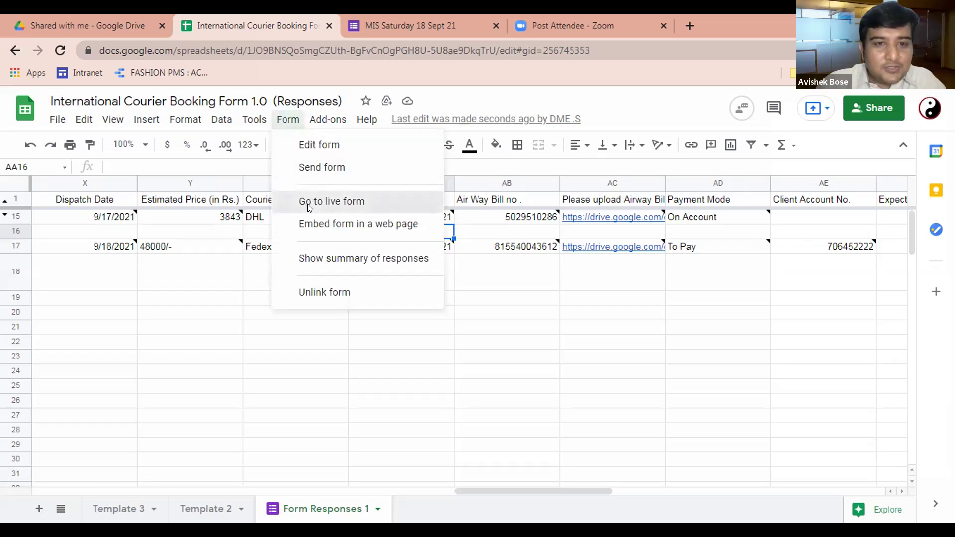
Step: Open the courier booking form and switch it to the editing view
click(309, 204)
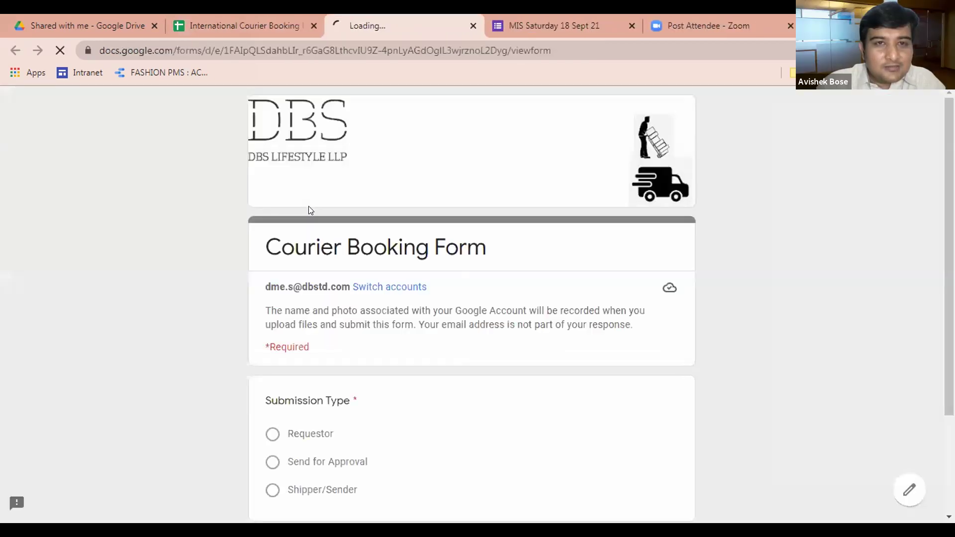
scroll(439, 265, down, 3)
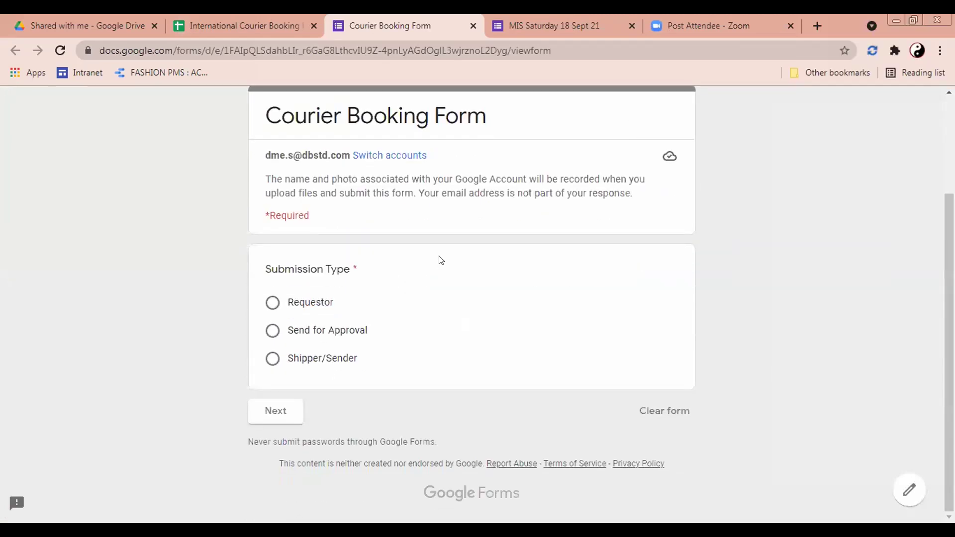
click(910, 485)
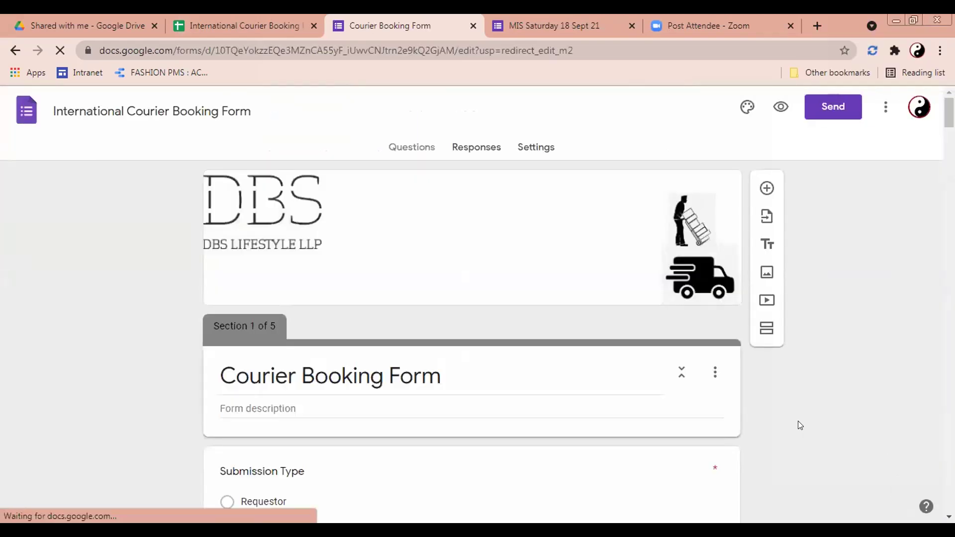
scroll(798, 421, down, 10)
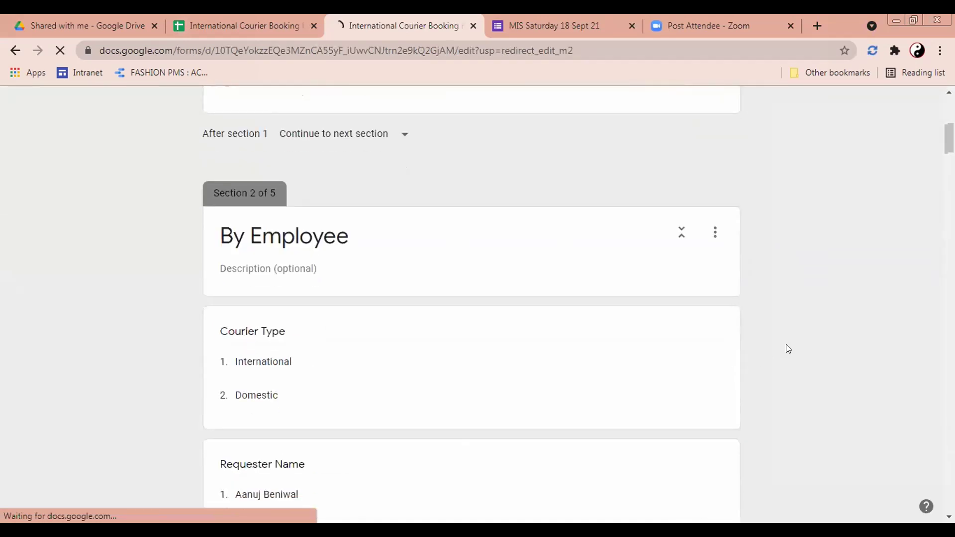
Step: Find the Date question, delete its title's leading space, and close the form
key(ctrl+f)
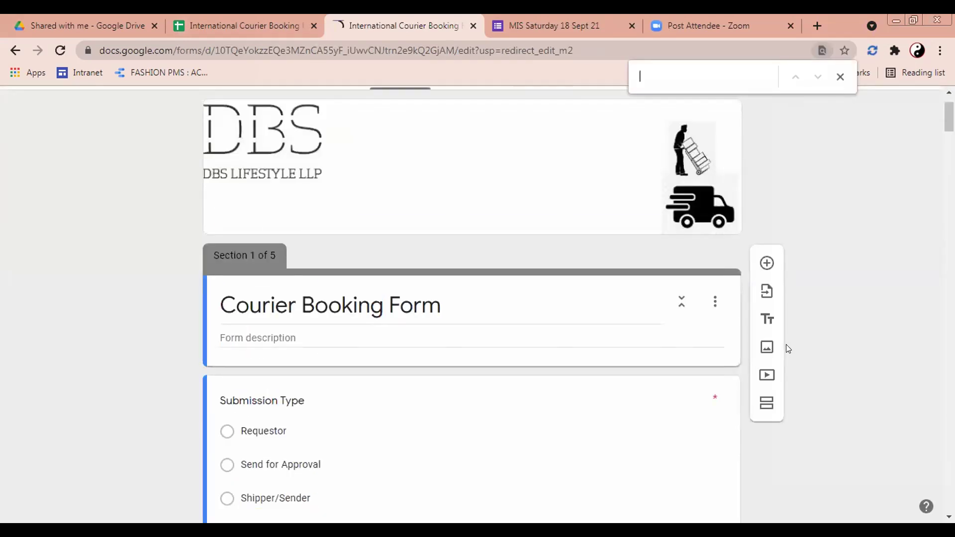
text(date)
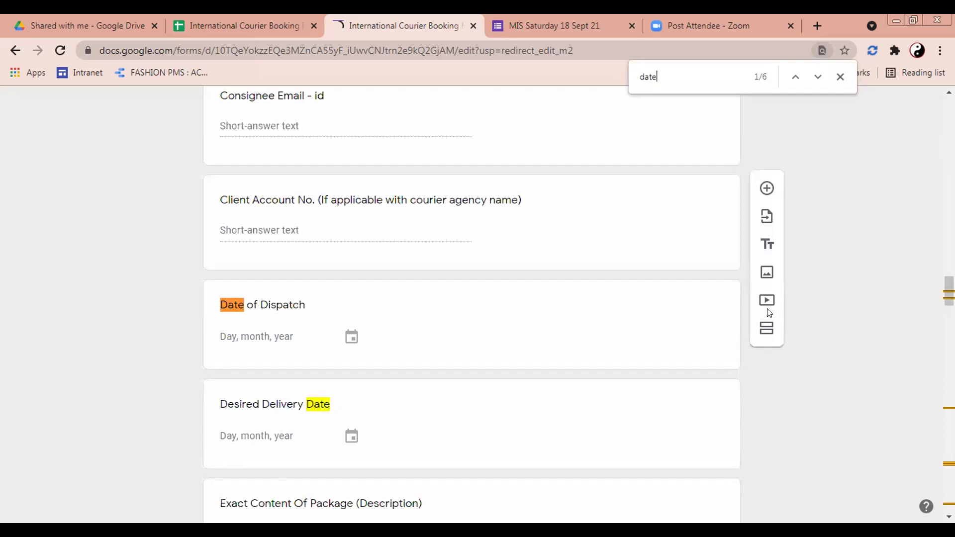
click(818, 76)
click(818, 76)
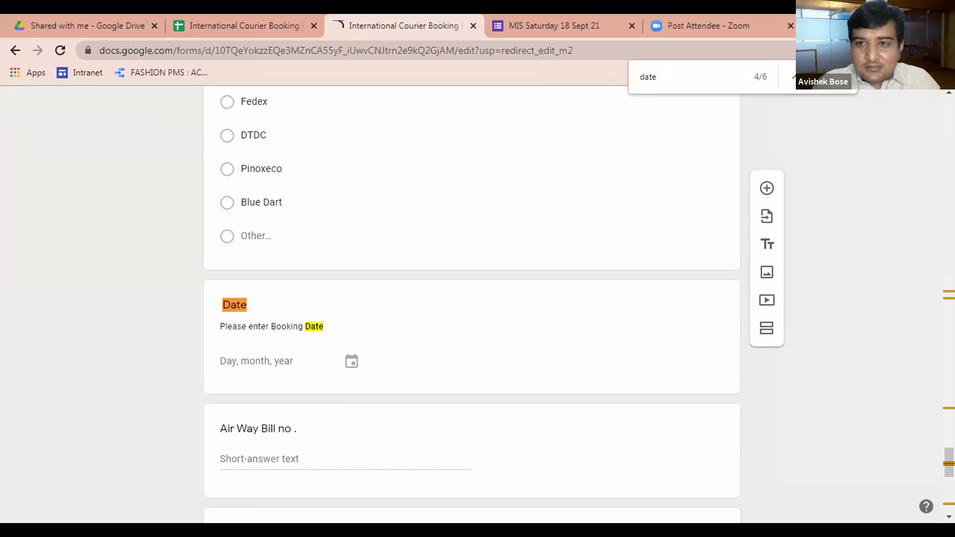
key(Escape)
click(231, 313)
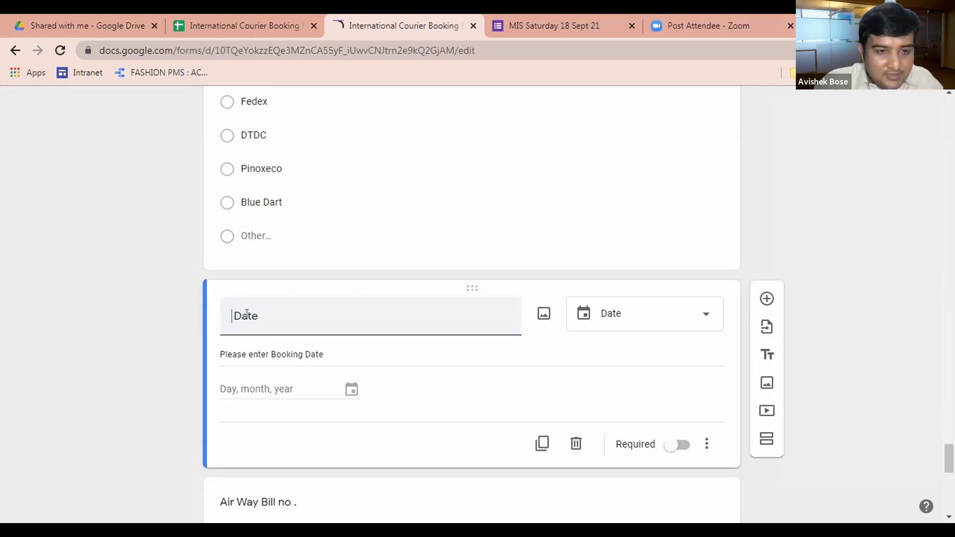
key(BackSpace)
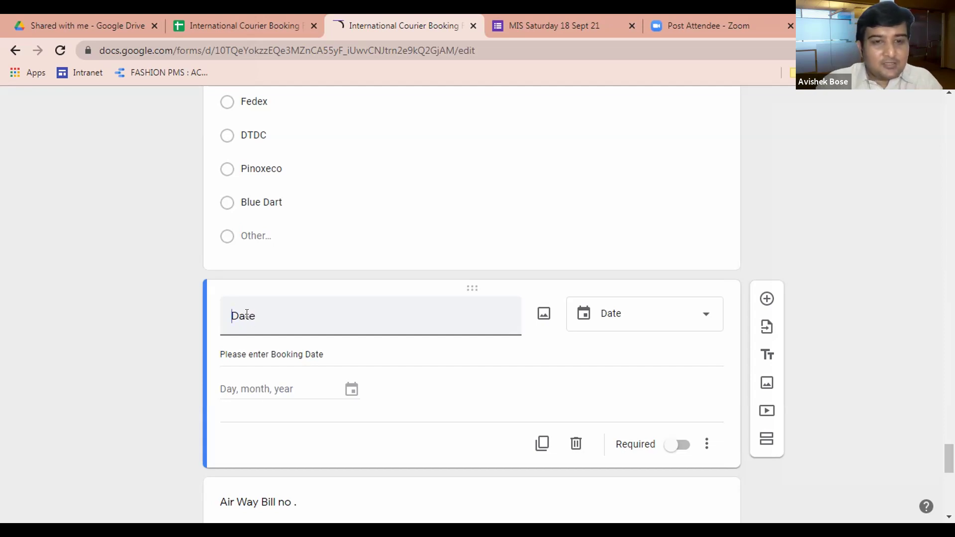
click(157, 319)
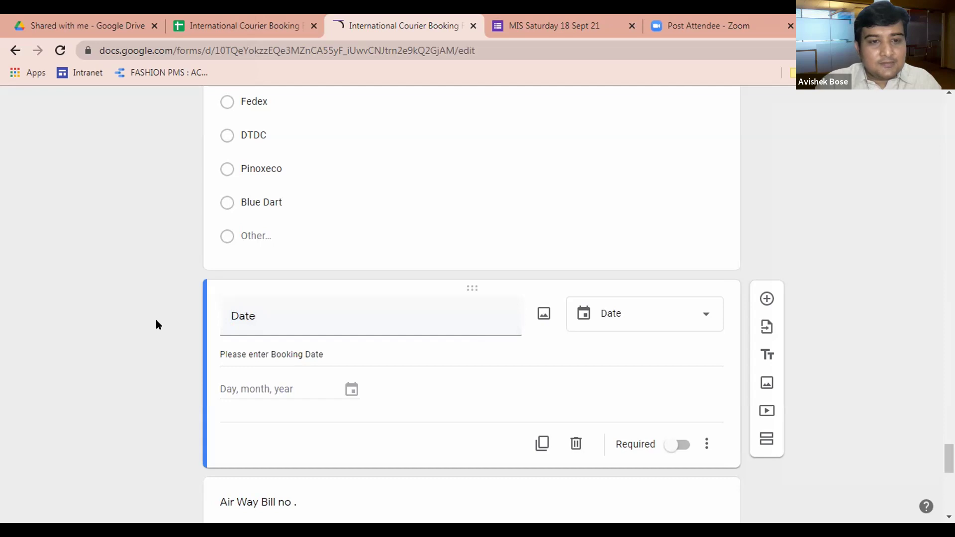
click(473, 26)
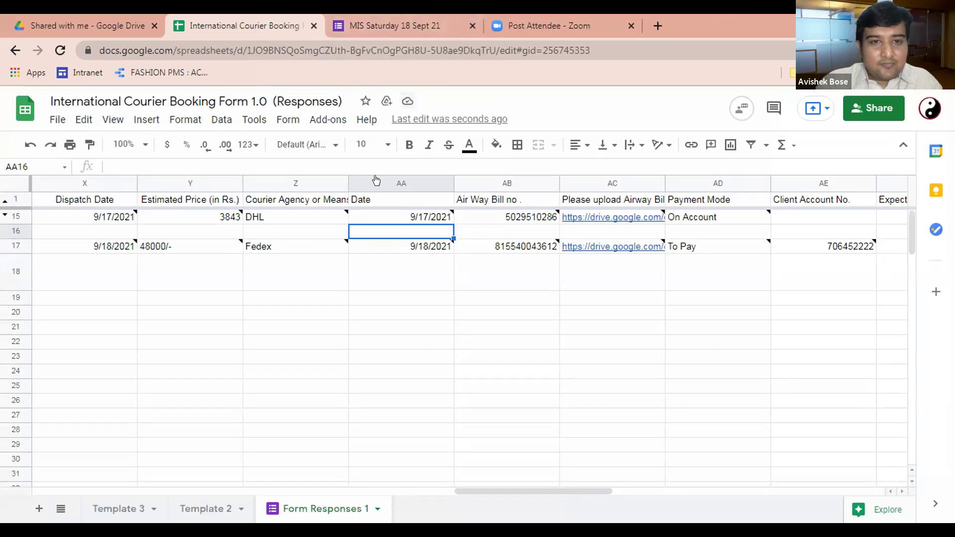
Step: Make the AA1 header read Date, then show the Template 3 sheet
click(361, 199)
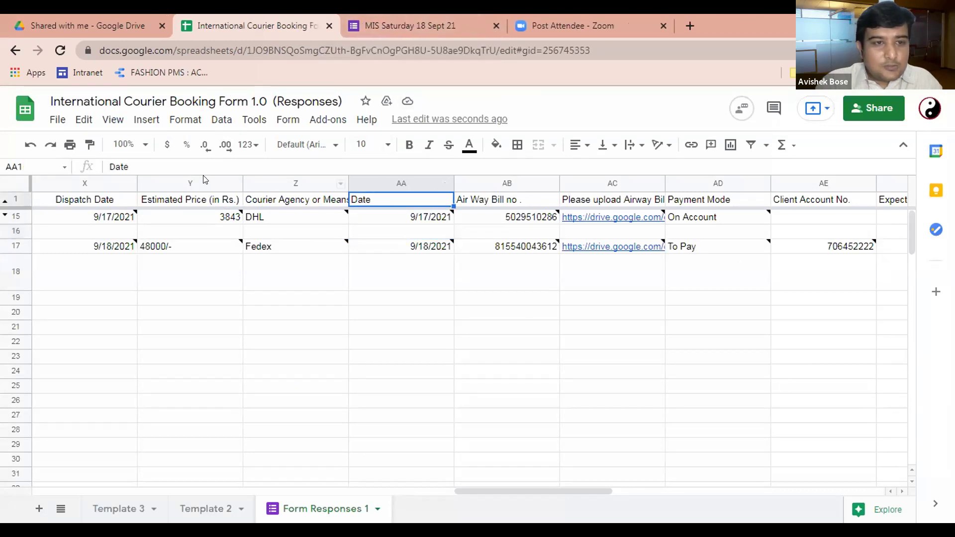
click(111, 163)
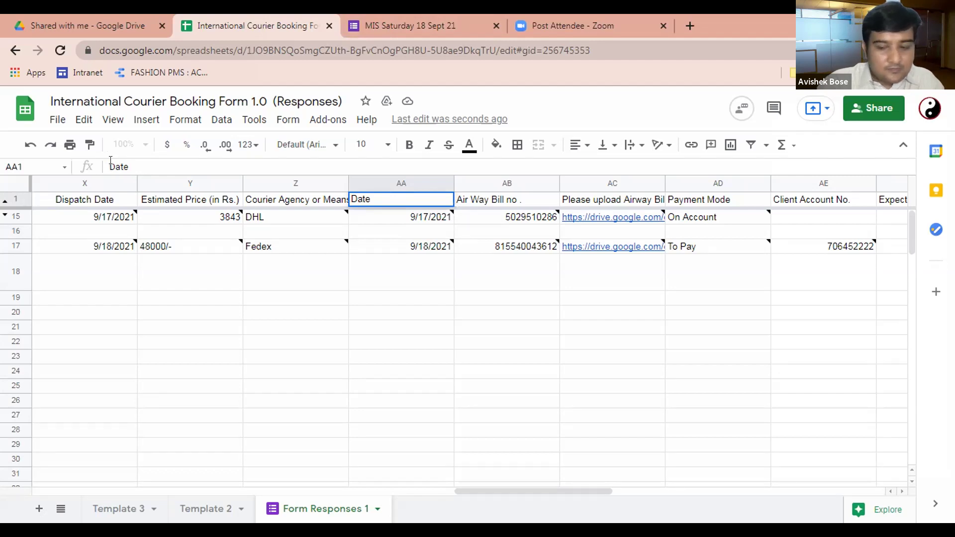
key(Return)
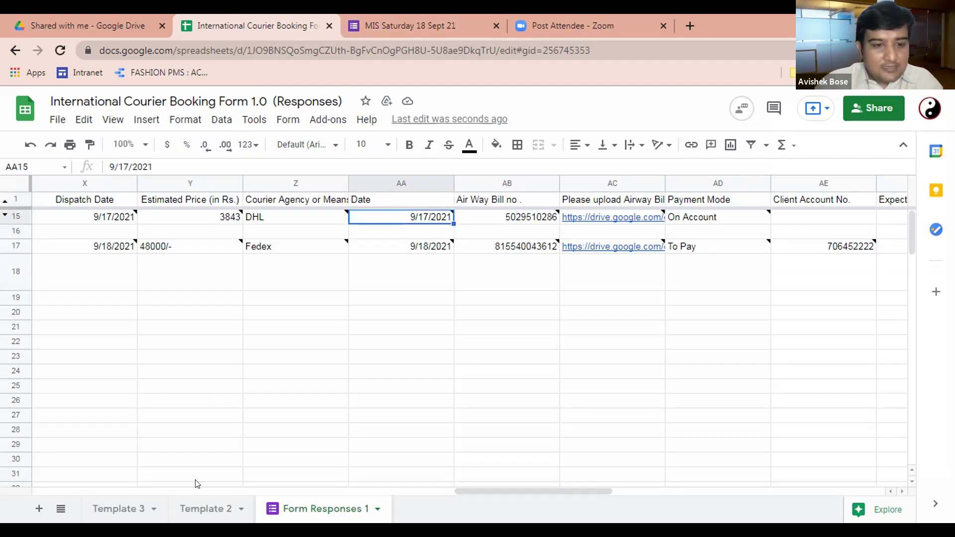
click(123, 509)
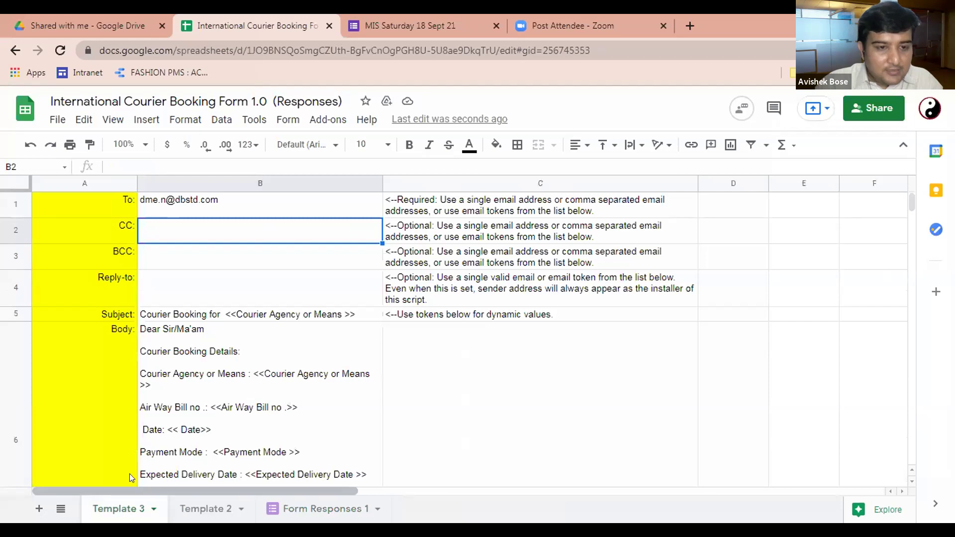
Step: Edit body cell B6, removing stray spaces so the line reads 'Date: <<Date>>'
click(175, 434)
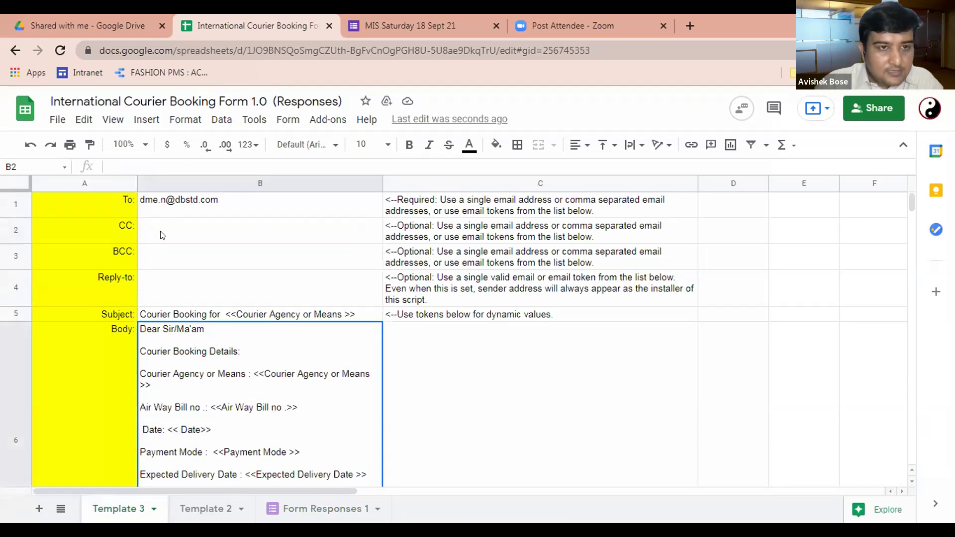
double_click(176, 430)
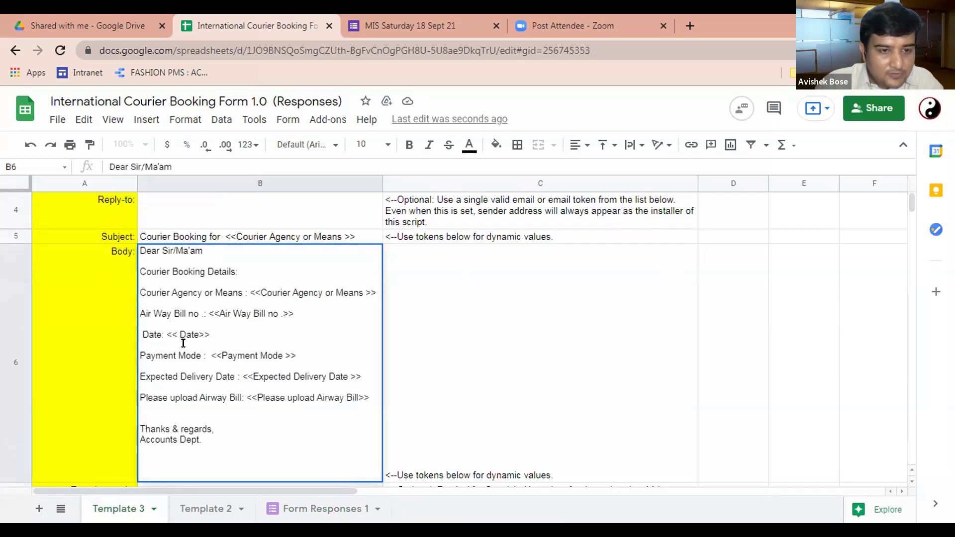
click(177, 328)
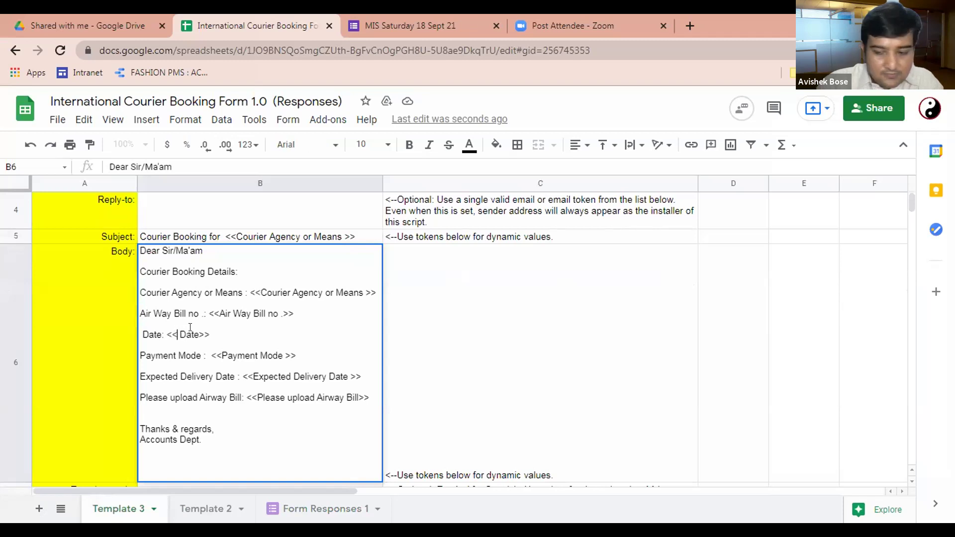
key(BackSpace)
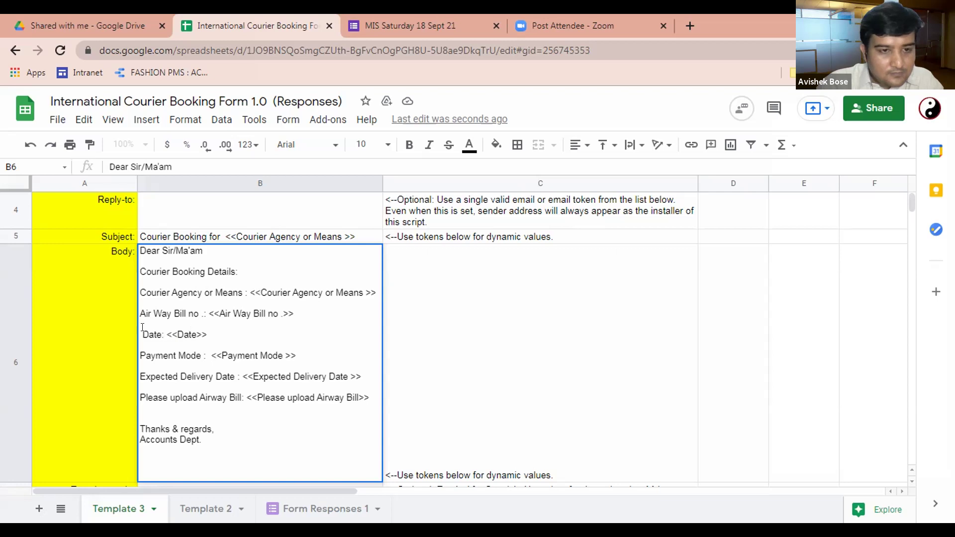
key(BackSpace)
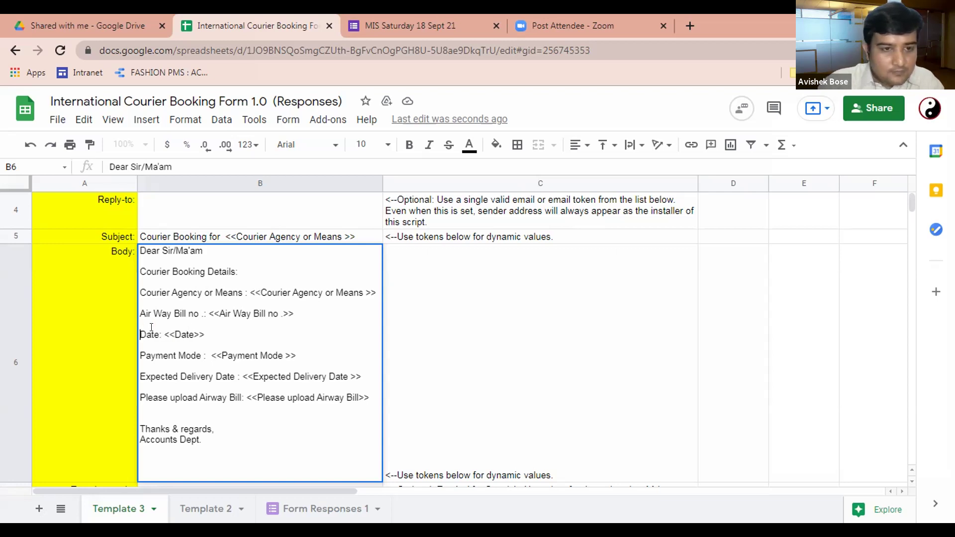
click(437, 363)
Step: Return to Form Responses 1 and select cell AX17 among the send-status columns
click(322, 509)
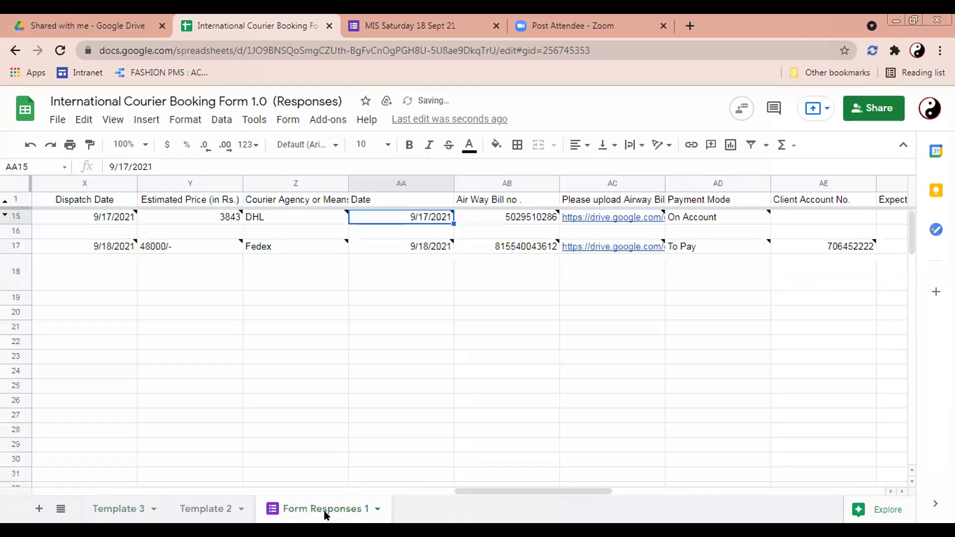
drag(547, 489, 733, 485)
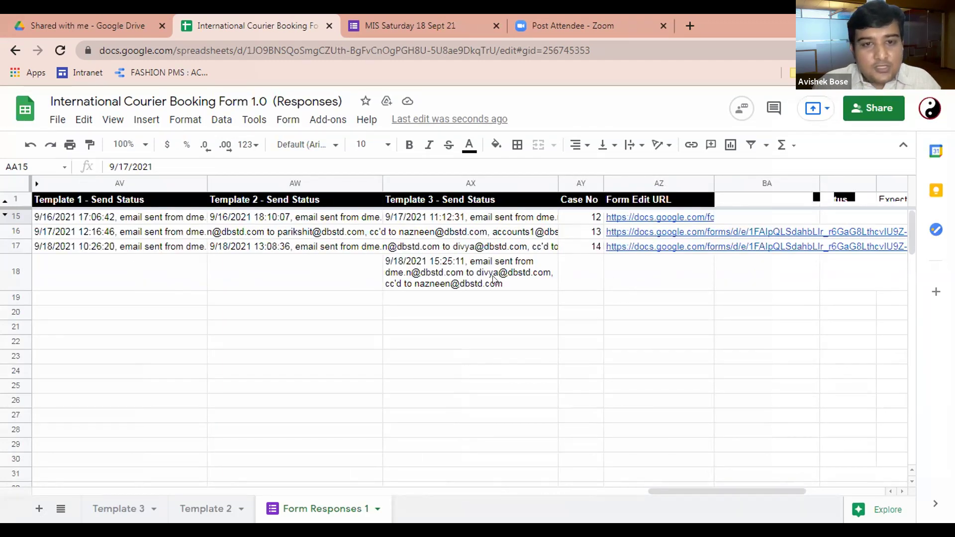
click(486, 248)
Step: Launch formMule's Preview and send all for the pending template emails
click(329, 121)
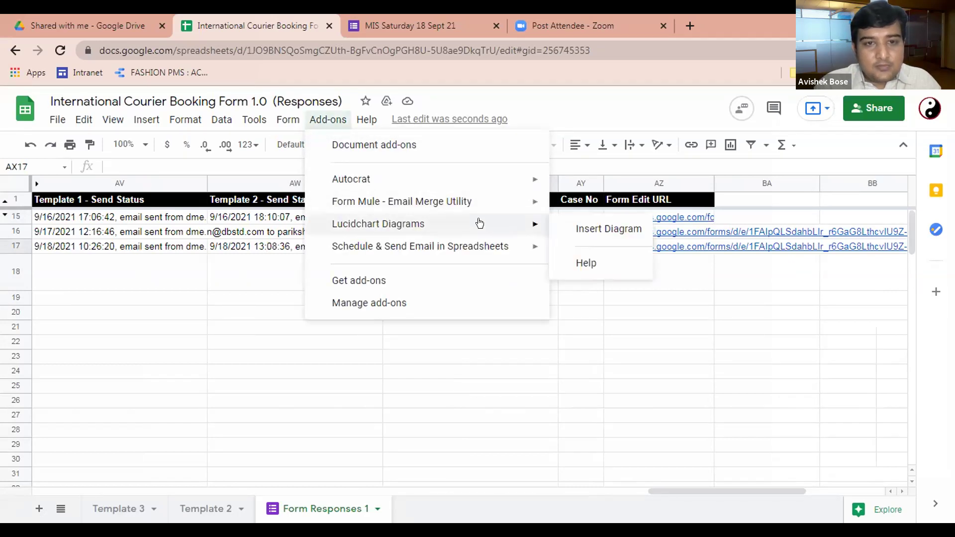
mouse_move(462, 193)
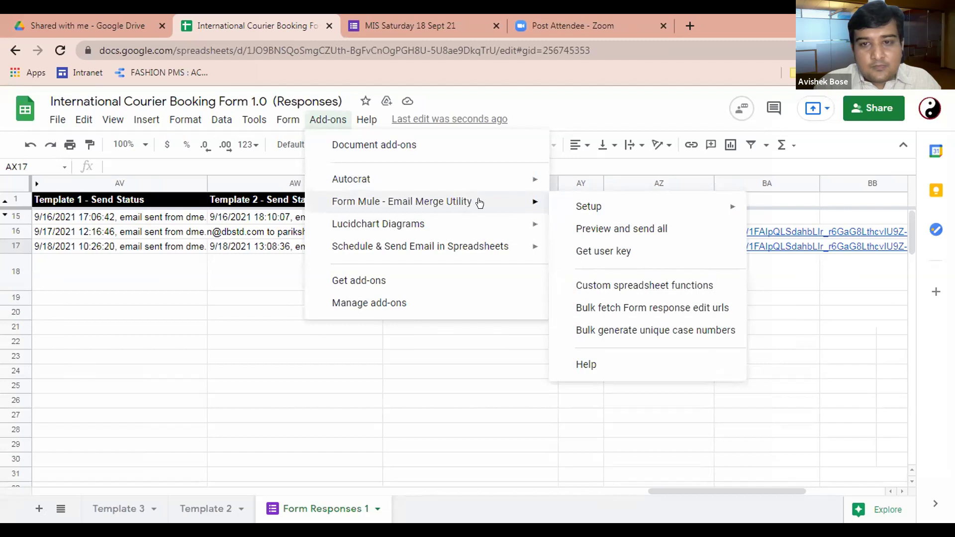
click(619, 230)
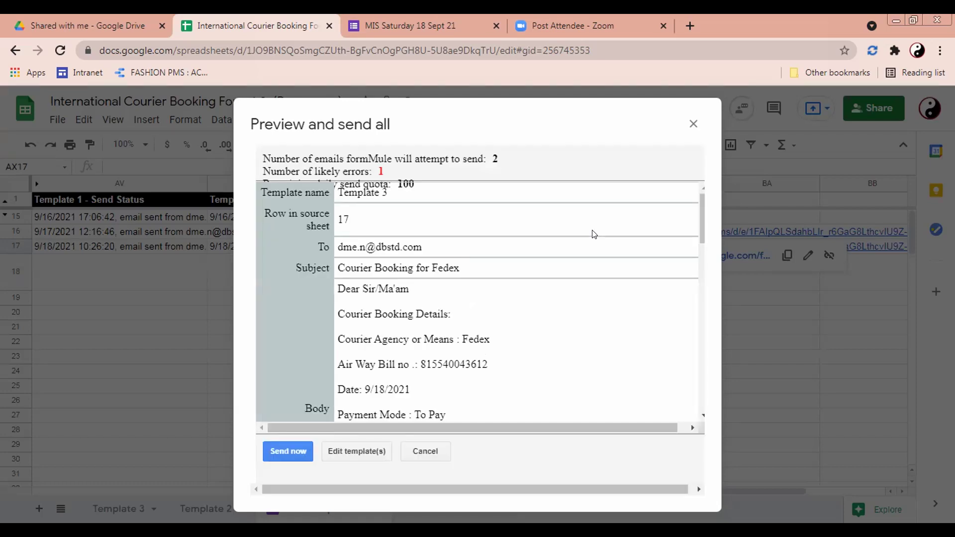
Step: Scroll through the two queued formMule emails in the preview, then cancel without sending
scroll(533, 256, down, 2)
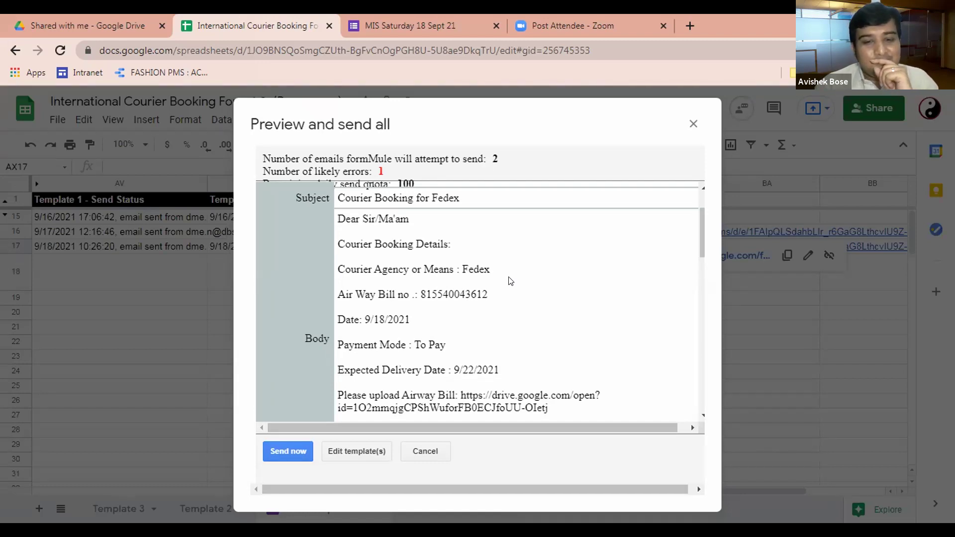
scroll(510, 281, down, 6)
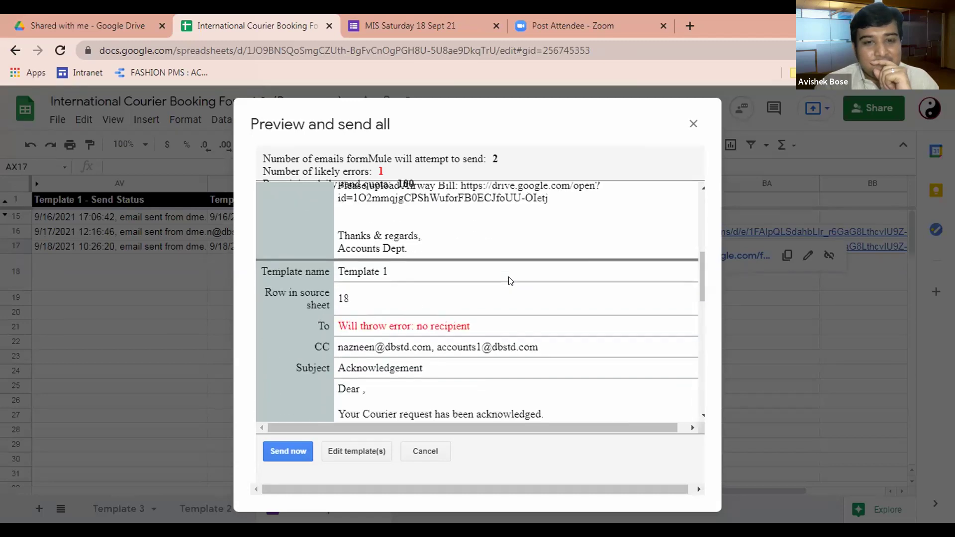
scroll(509, 277, down, 3)
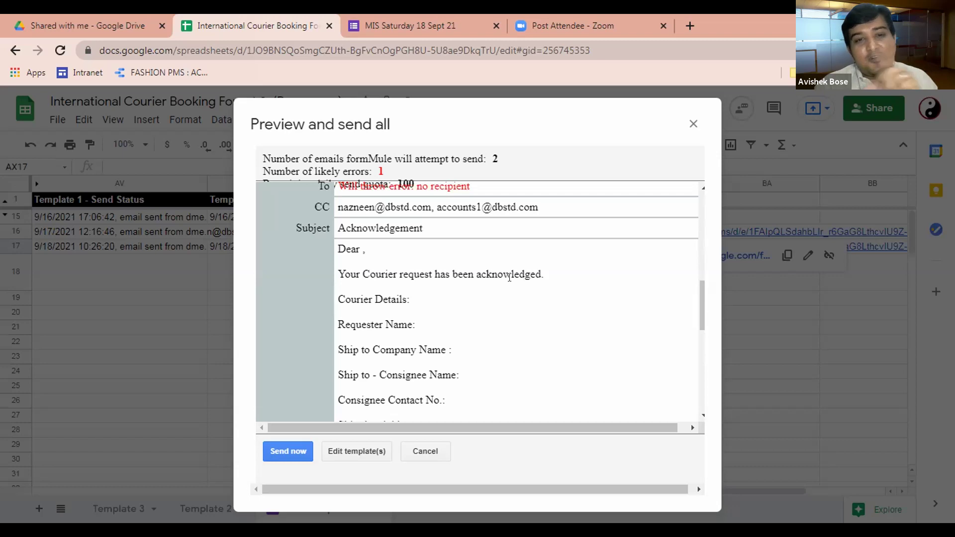
scroll(510, 279, down, 10)
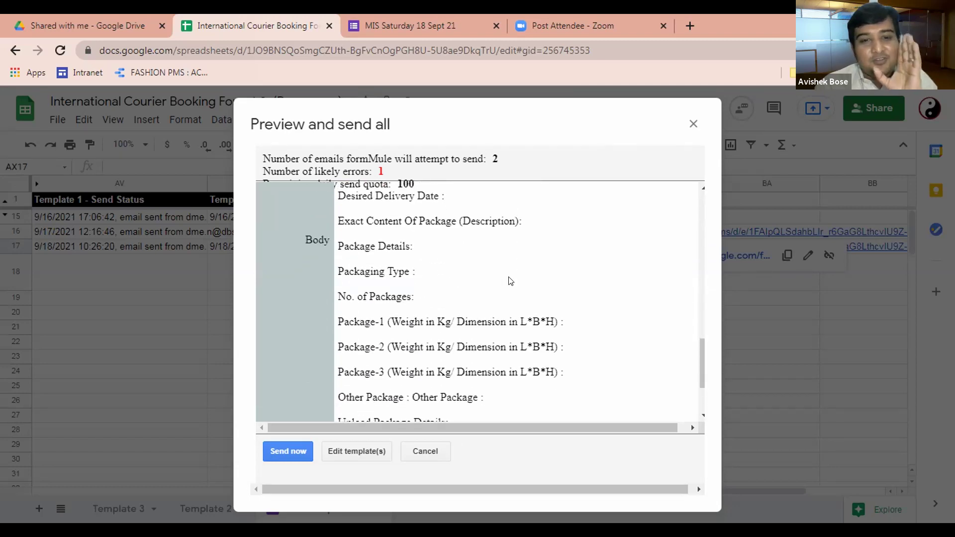
scroll(512, 281, down, 4)
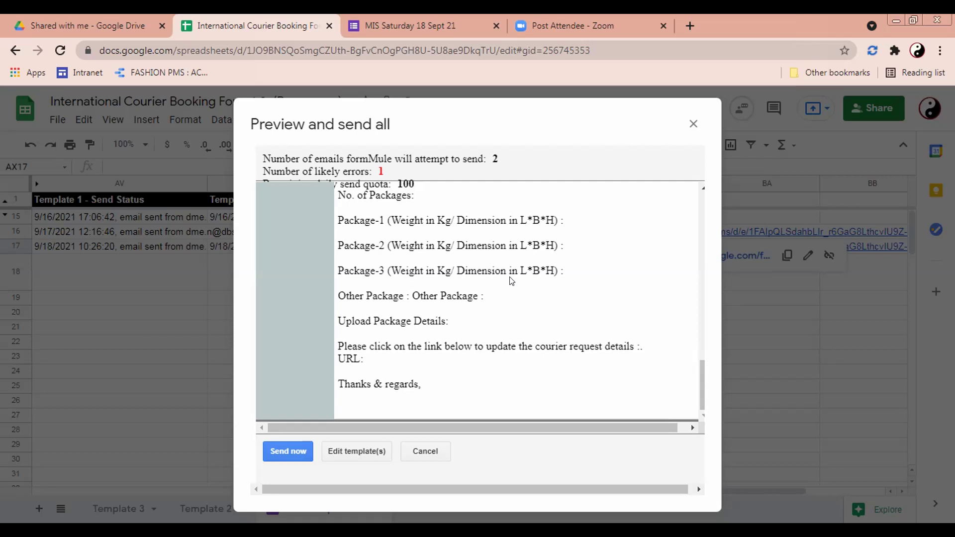
scroll(511, 281, up, 10)
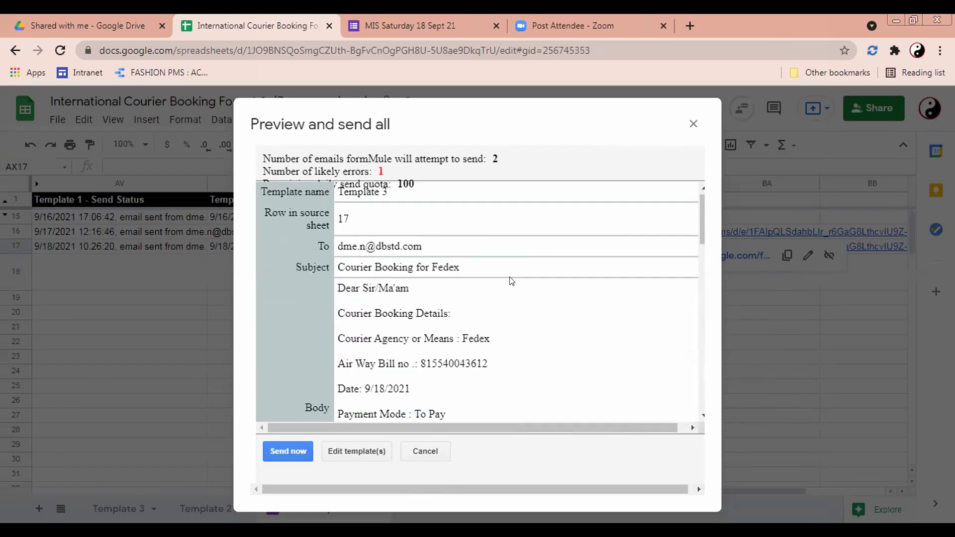
scroll(495, 288, down, 4)
scroll(479, 289, down, 2)
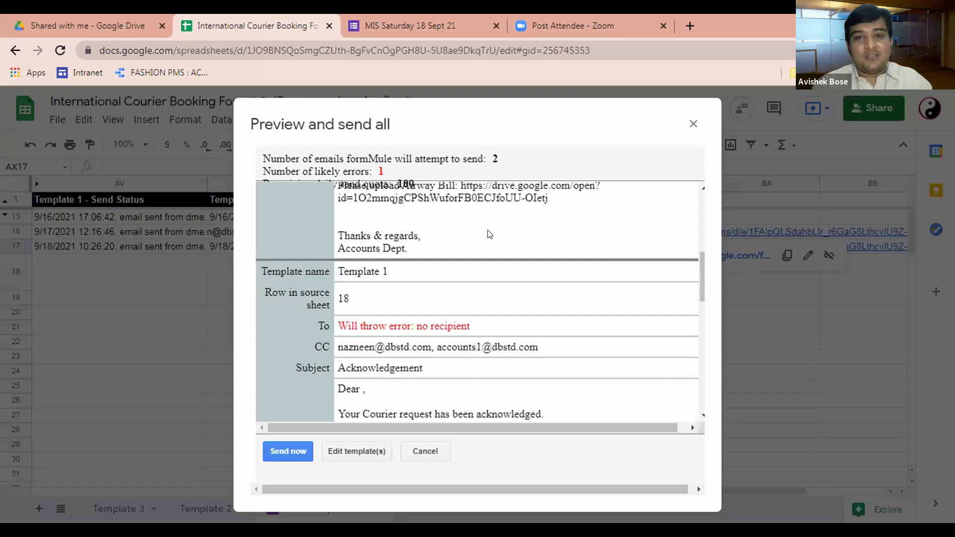
click(438, 447)
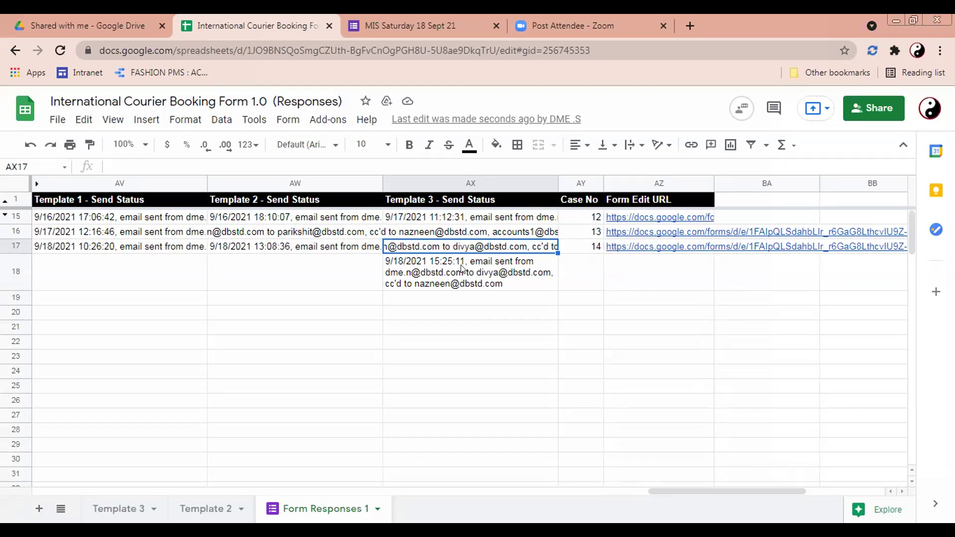
Step: Switch to Template 3, scan its Courier Booking template rows, then show the Form Mule add-on submenu
click(111, 509)
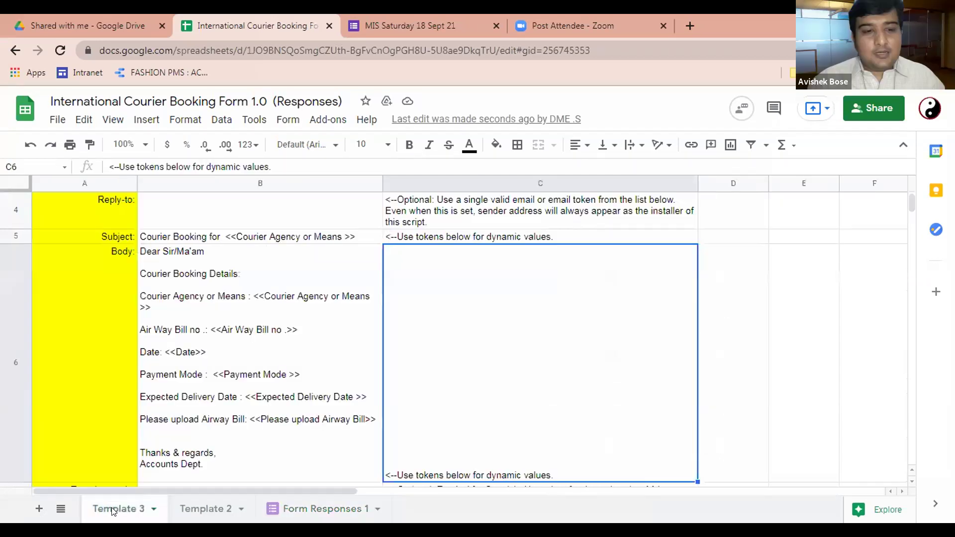
scroll(275, 393, down, 1)
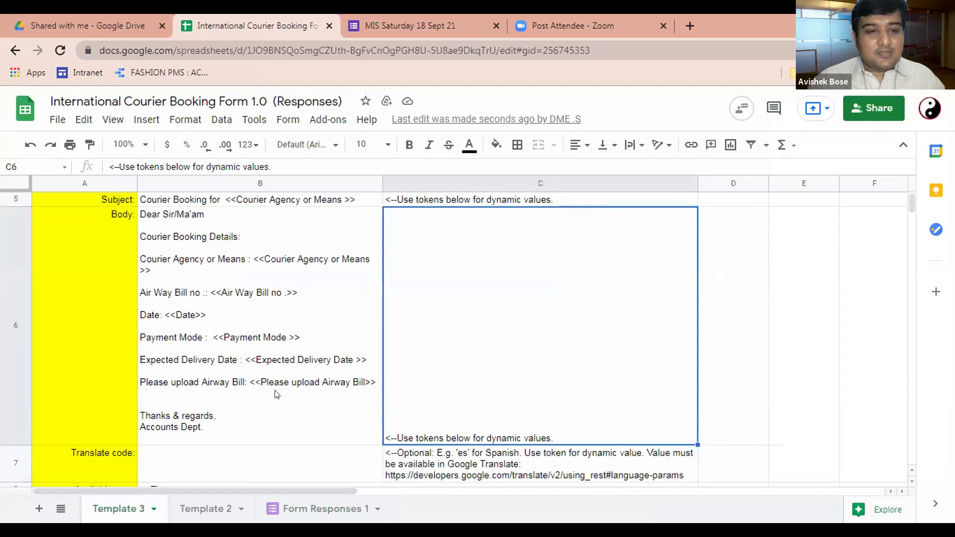
scroll(277, 394, down, 4)
scroll(275, 393, up, 2)
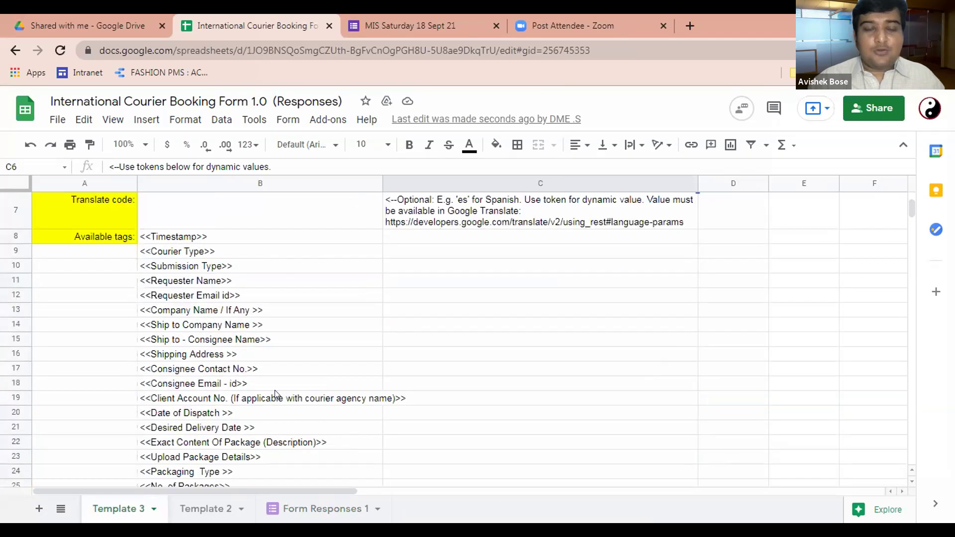
scroll(275, 390, up, 5)
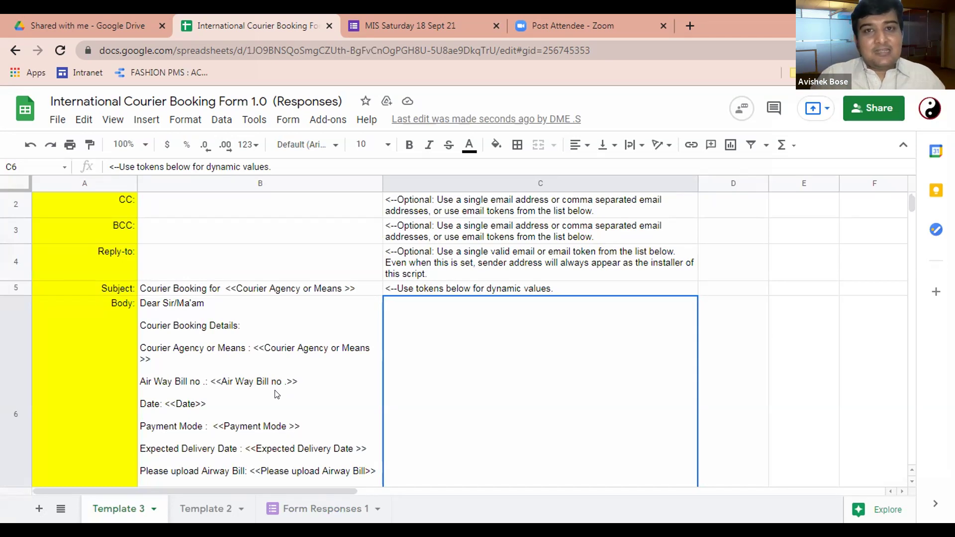
click(333, 121)
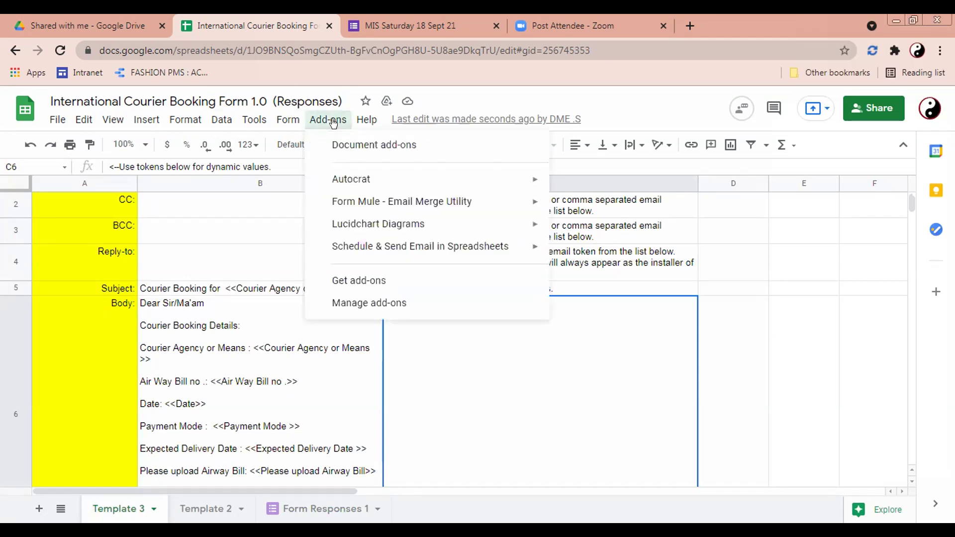
mouse_move(473, 203)
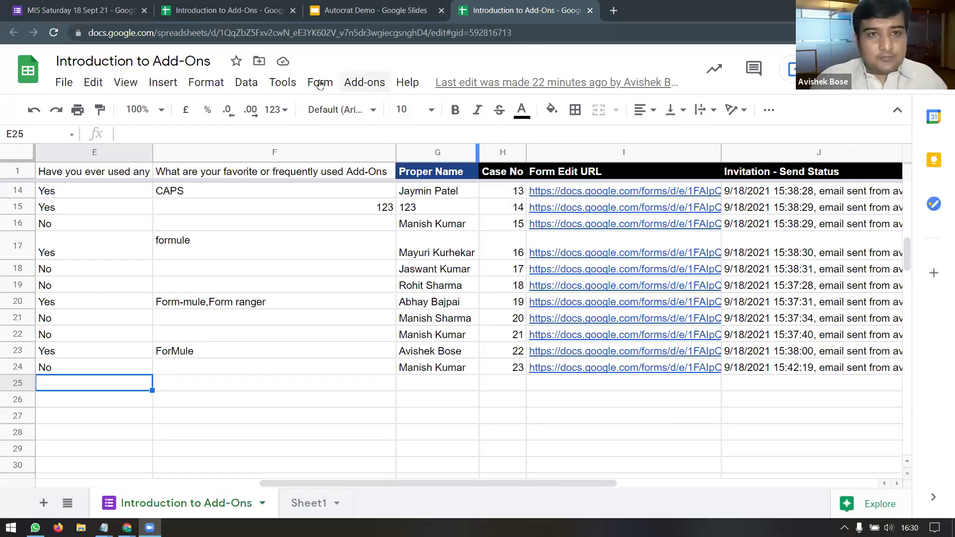
Step: Launch the formMule email merge utility from the Add-ons menu
click(320, 83)
mouse_move(366, 90)
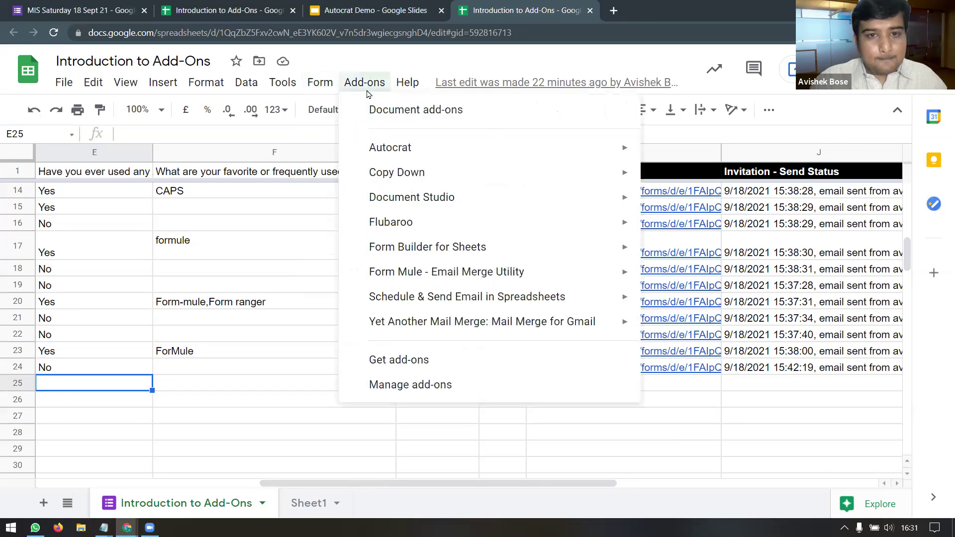
mouse_move(582, 272)
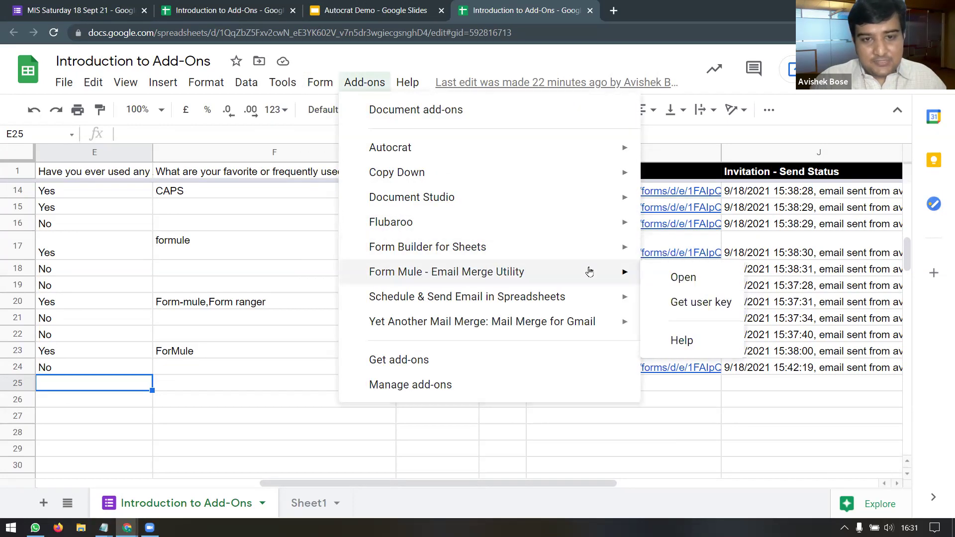
click(669, 279)
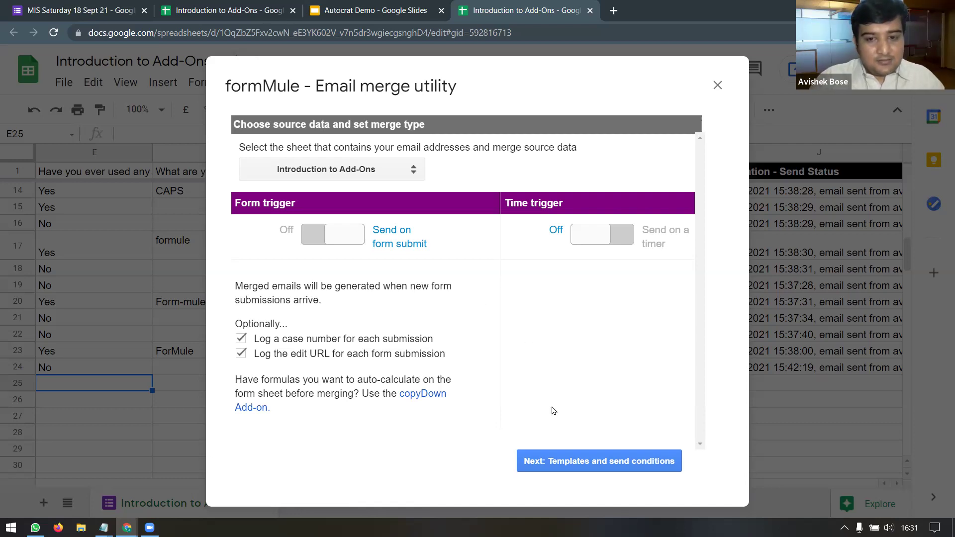
Step: Save the Invitation template rule for Form Edit URL NOT NULL and proceed to template editing
click(583, 461)
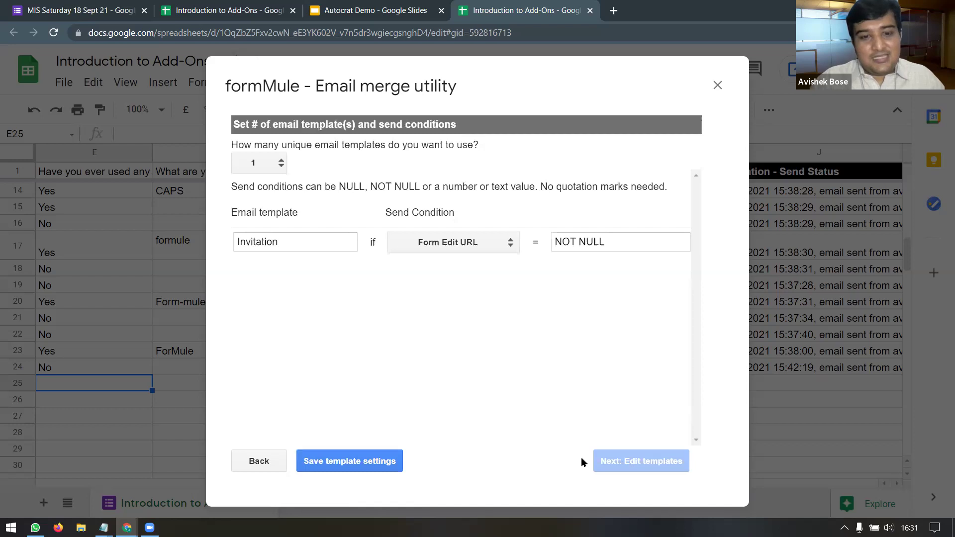
click(396, 462)
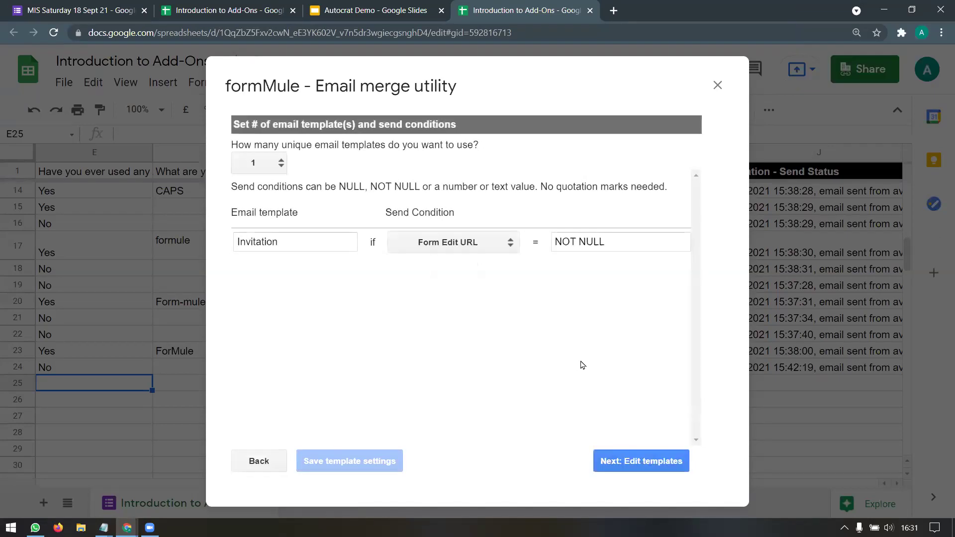
click(628, 460)
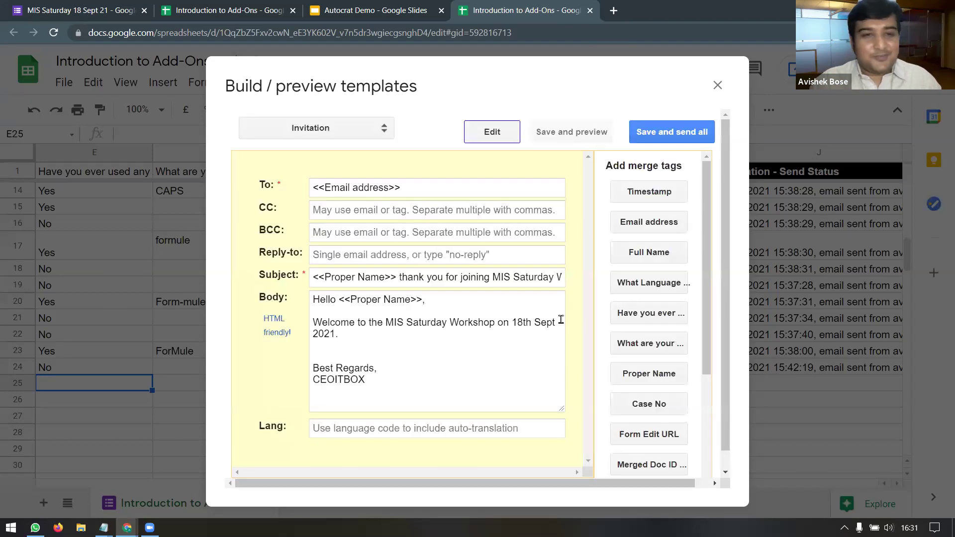
click(277, 331)
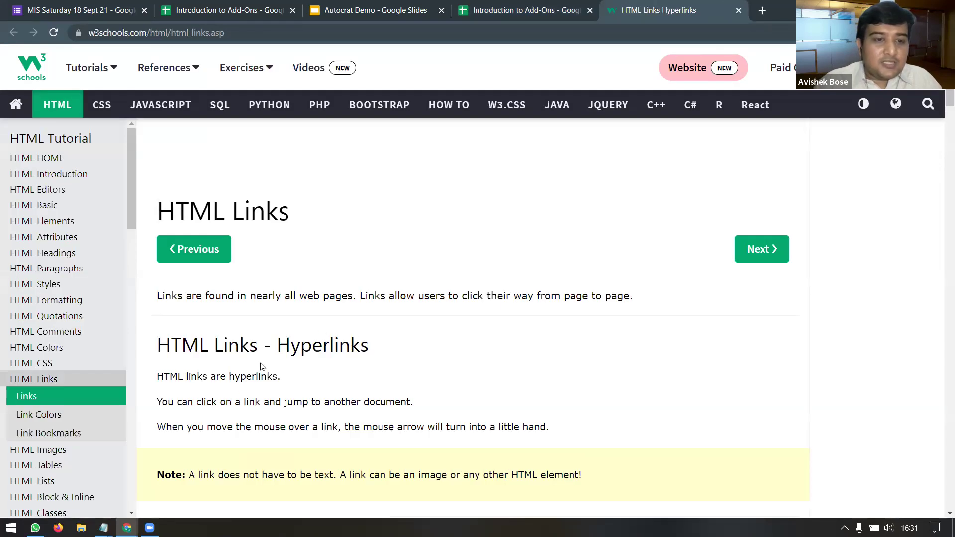
scroll(349, 341, down, 1)
scroll(350, 341, down, 6)
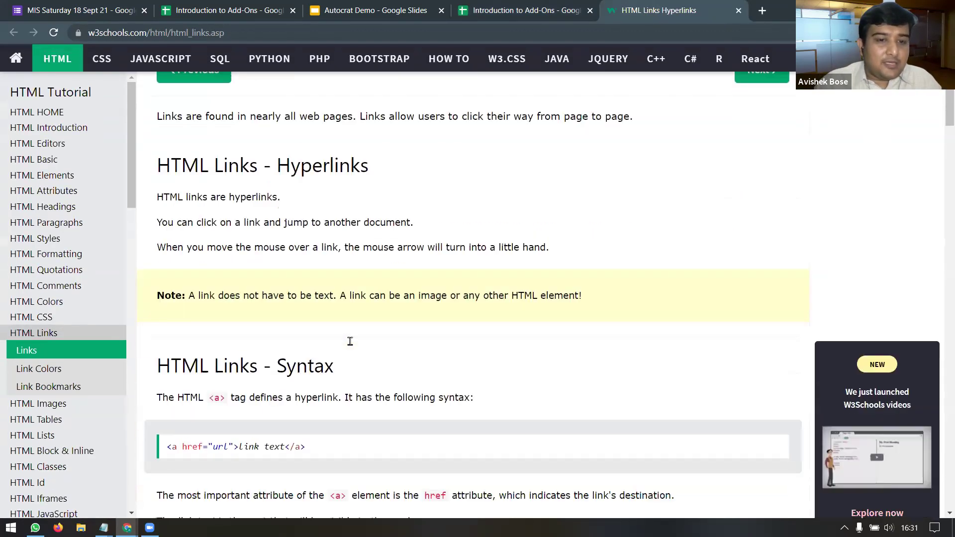
scroll(354, 345, down, 2)
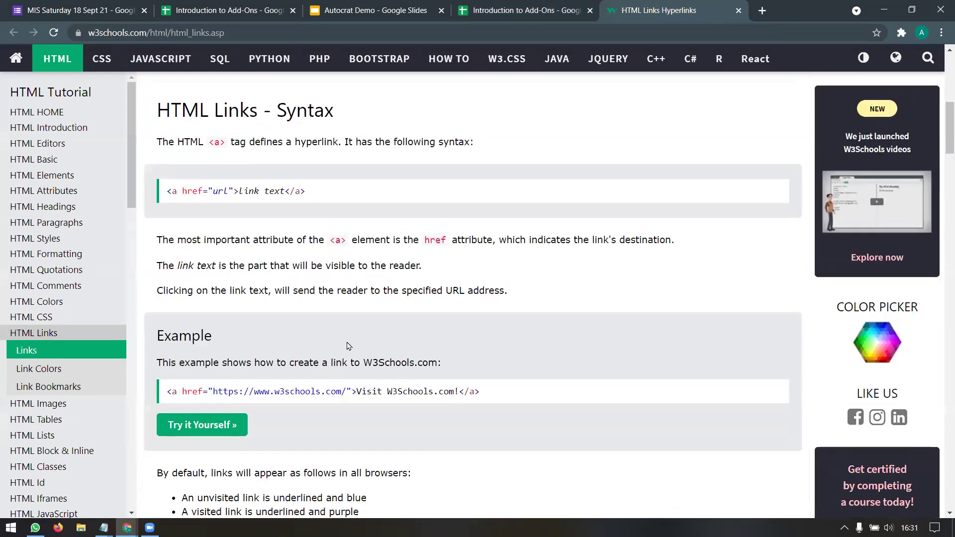
scroll(372, 340, down, 3)
scroll(373, 340, down, 10)
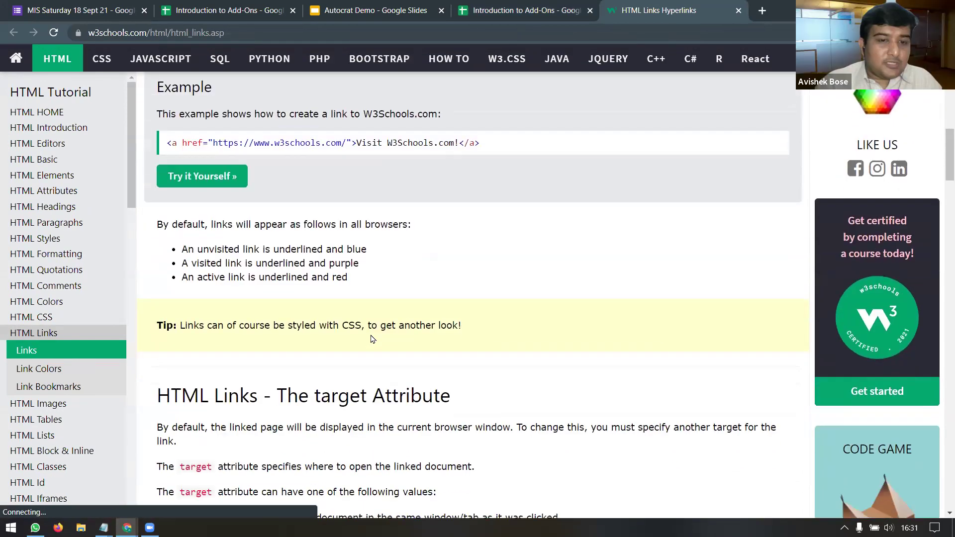
scroll(371, 339, down, 5)
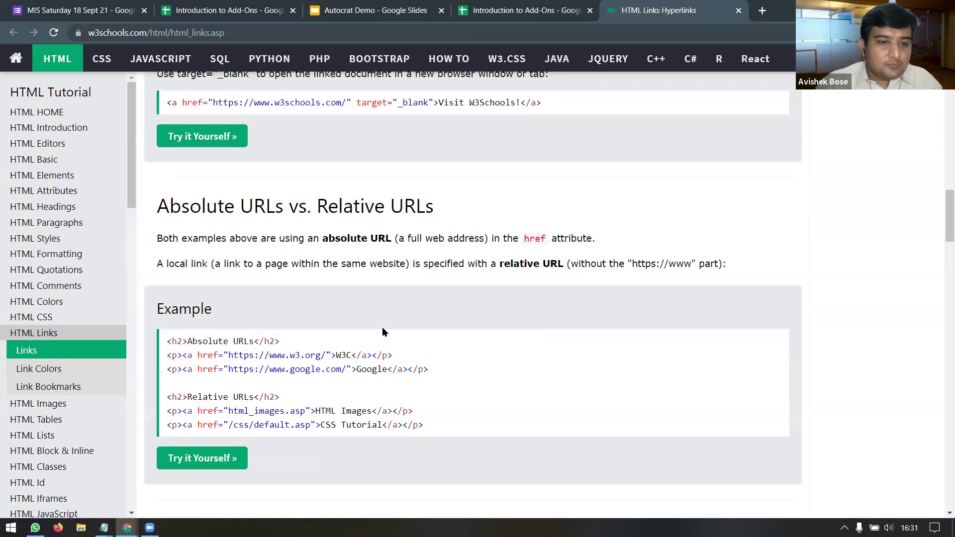
scroll(383, 332, down, 8)
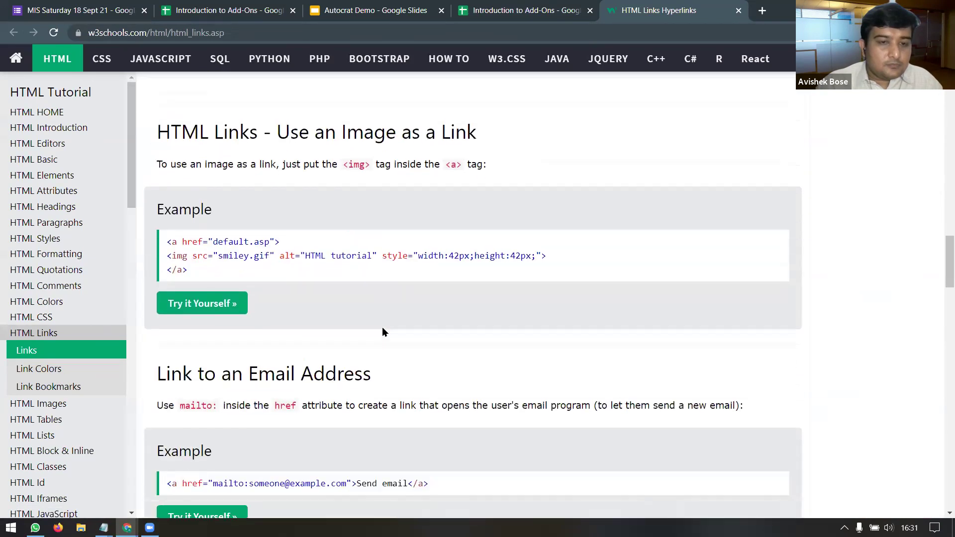
scroll(384, 332, down, 10)
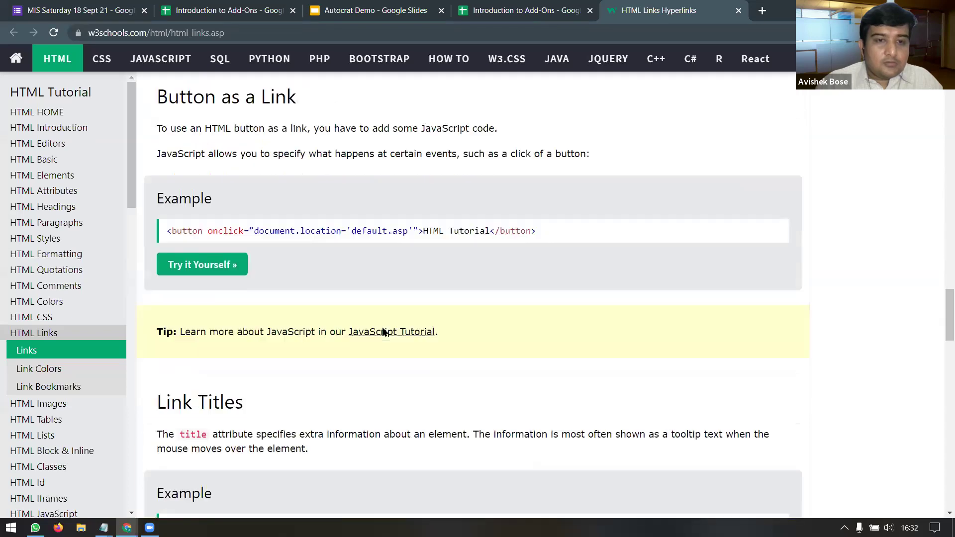
scroll(383, 331, down, 10)
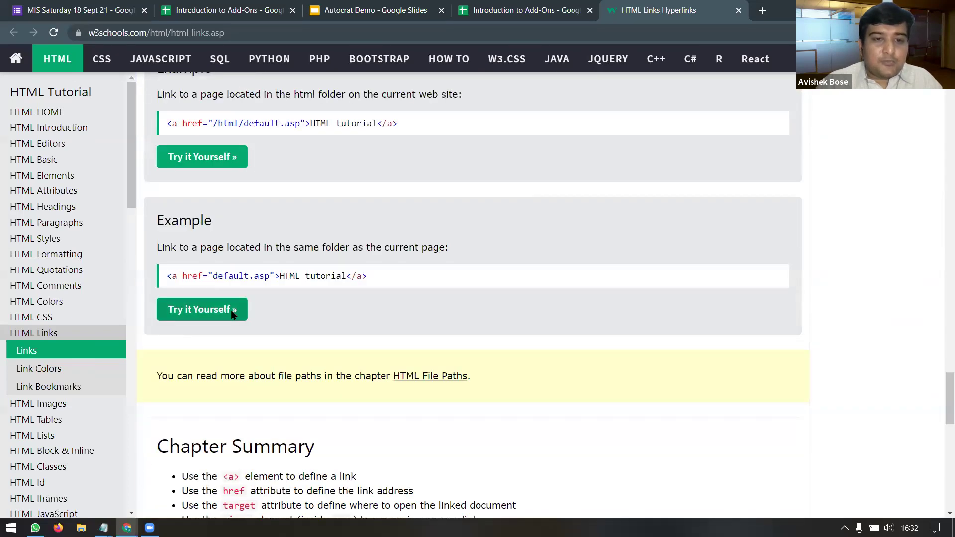
click(739, 11)
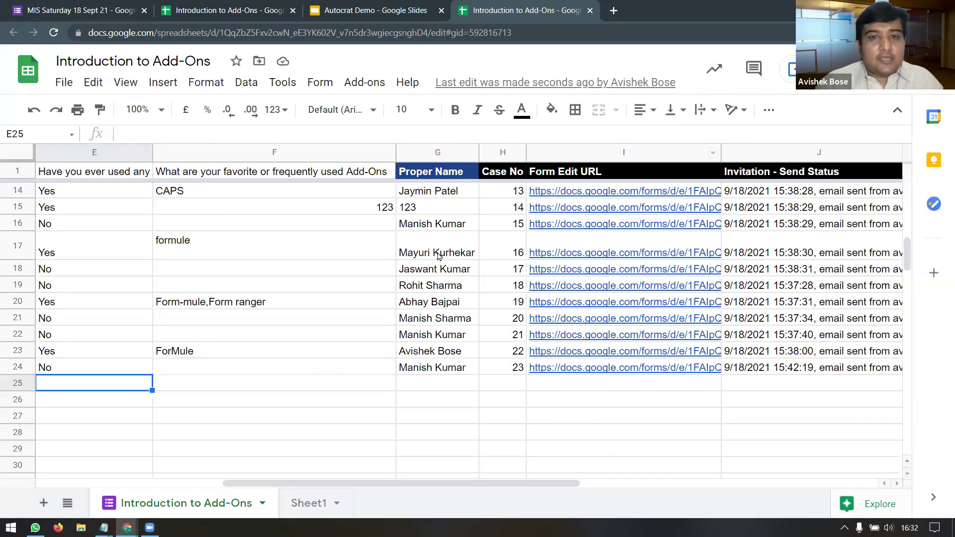
Step: Close the formMule template builder, scroll right, and show the Yet Another Mail Merge submenu
click(717, 87)
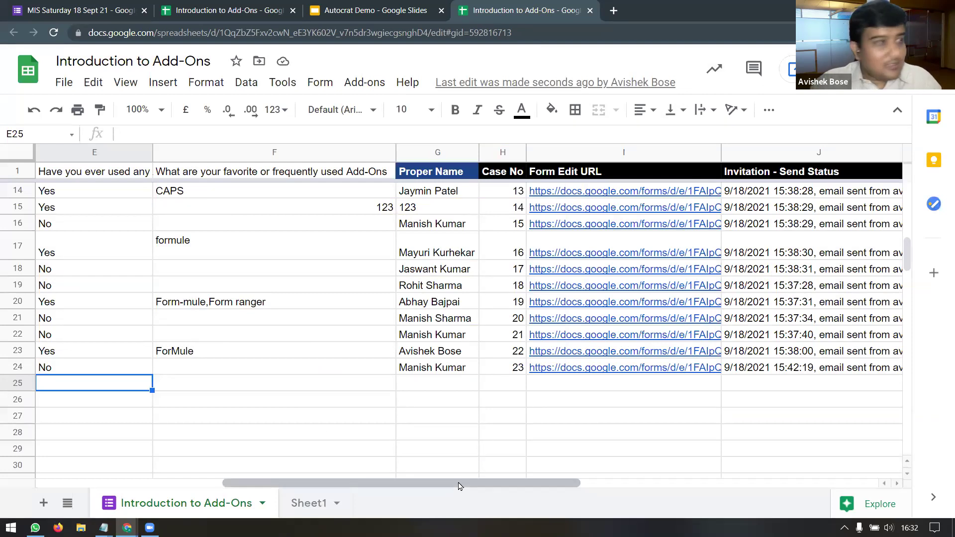
scroll(499, 485, right, 5)
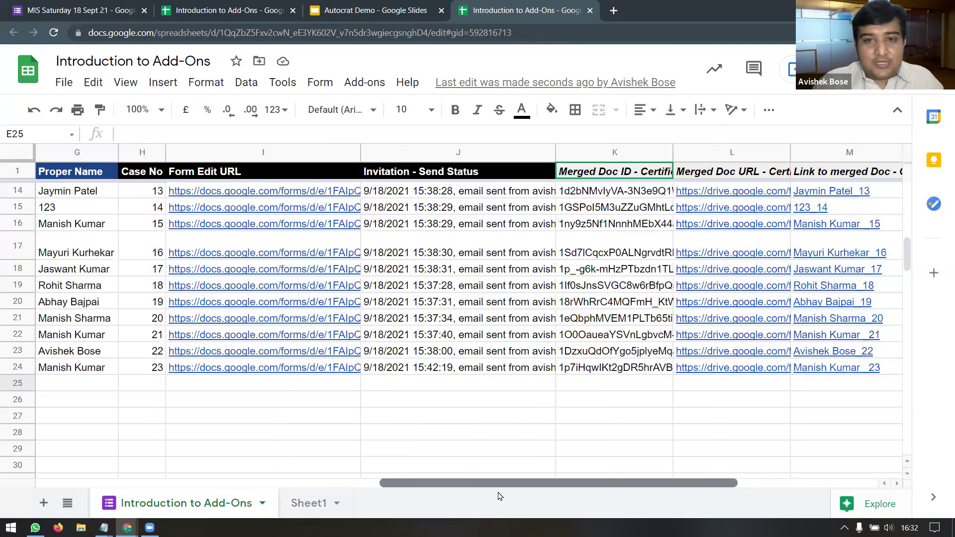
scroll(499, 486, right, 5)
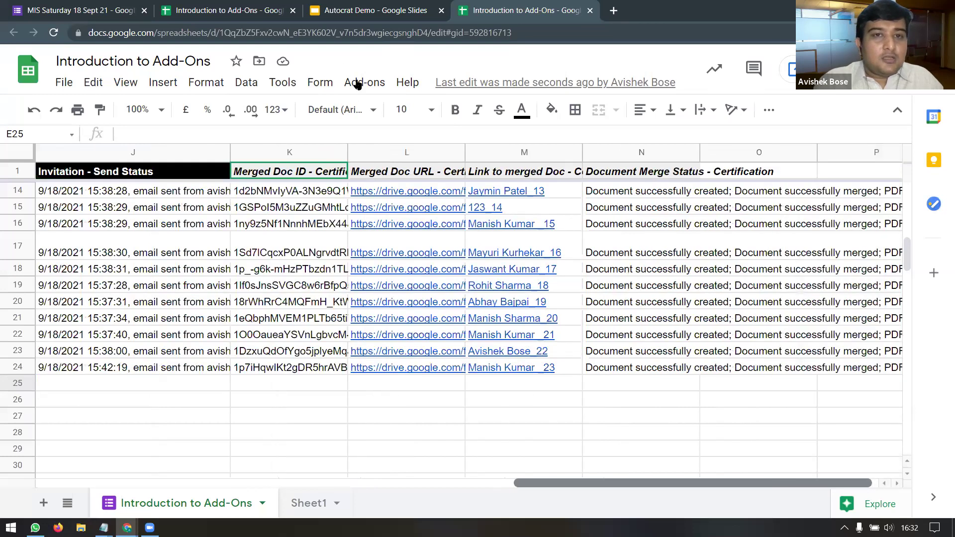
click(356, 83)
mouse_move(450, 321)
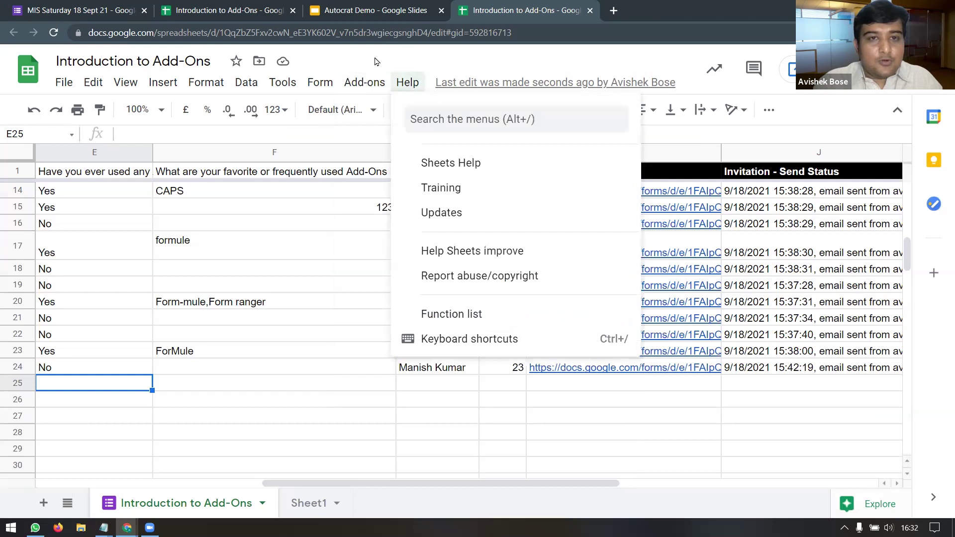
mouse_move(613, 321)
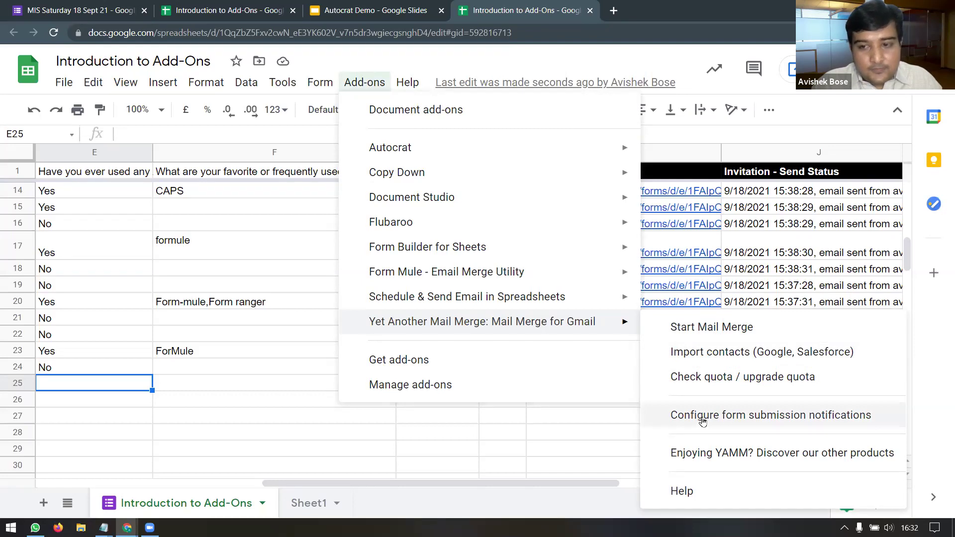
Step: In form submission notifications, enable notifying the submitted address and keep the FMS - 2 KB template
click(703, 418)
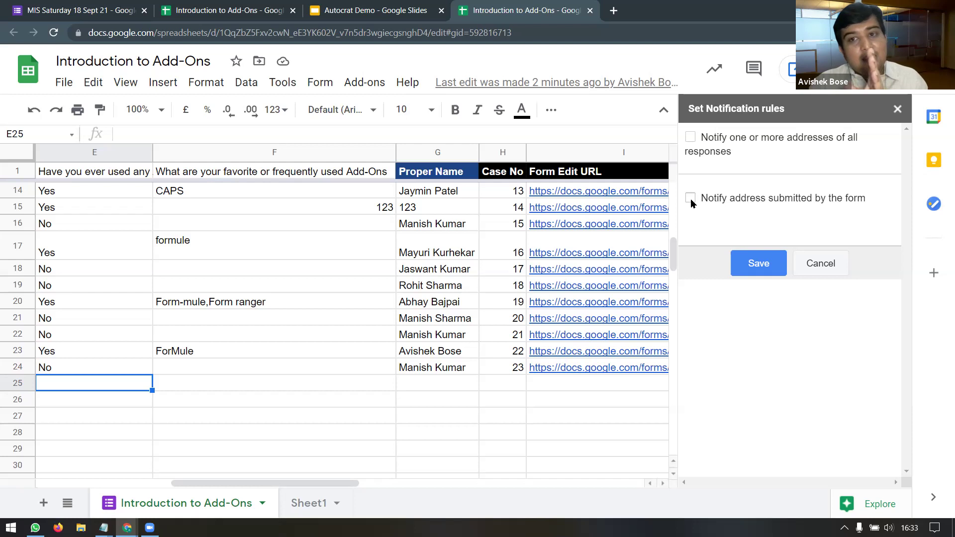
click(690, 199)
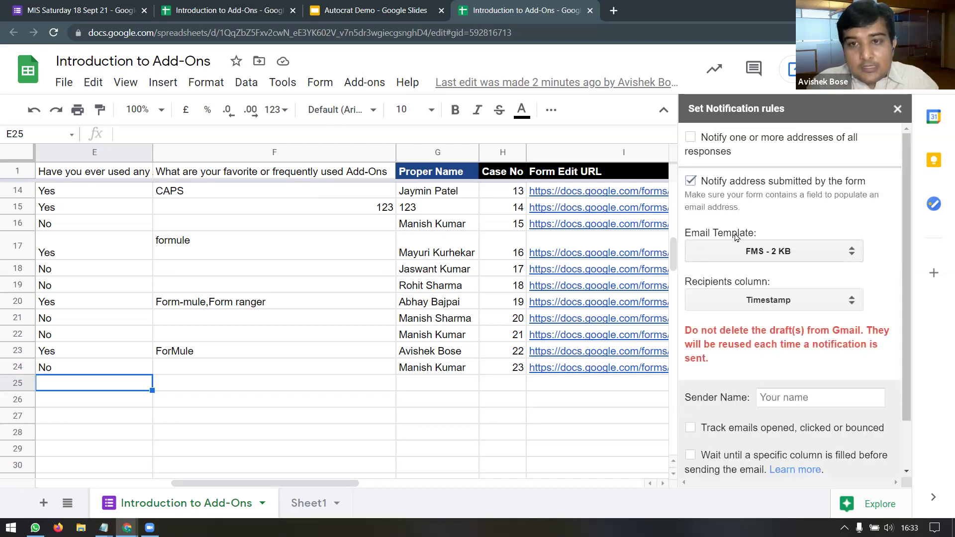
click(852, 255)
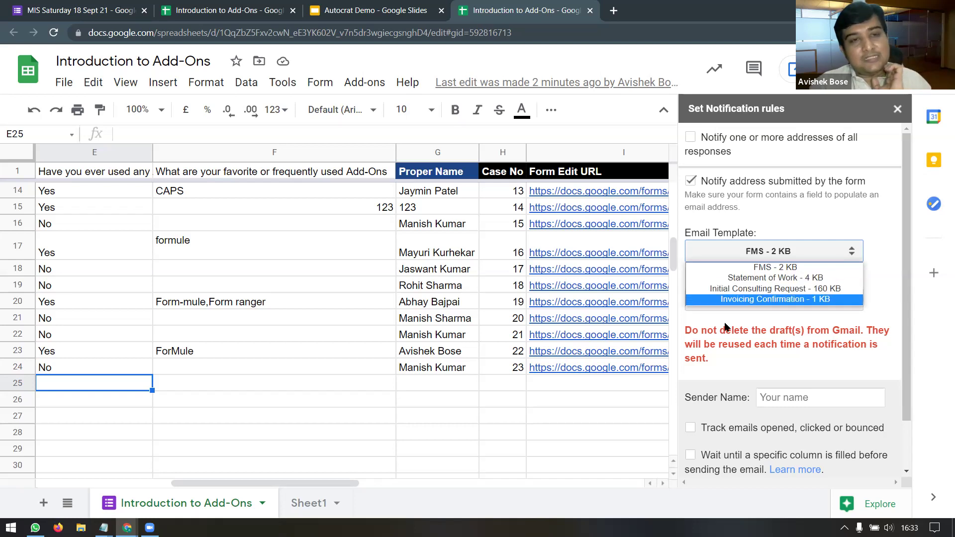
click(127, 528)
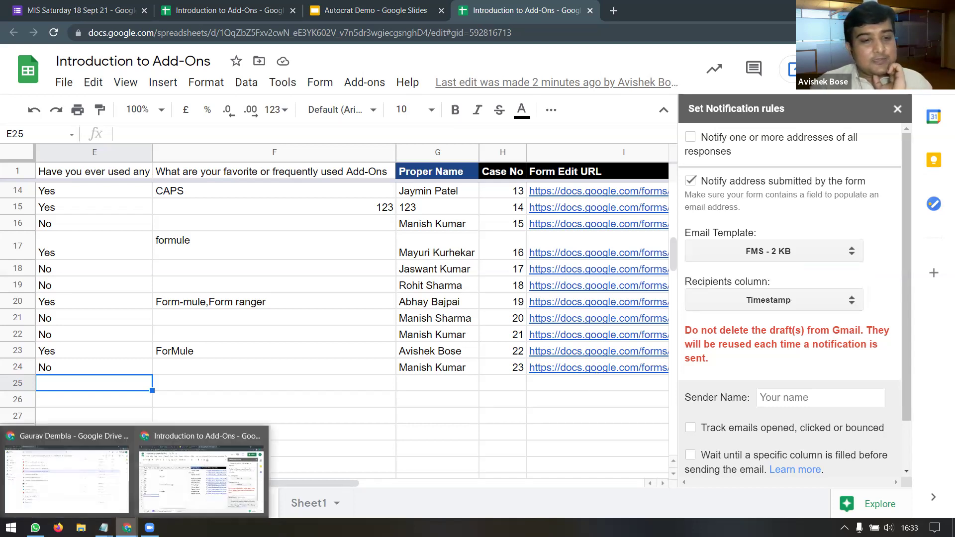
mouse_move(571, 348)
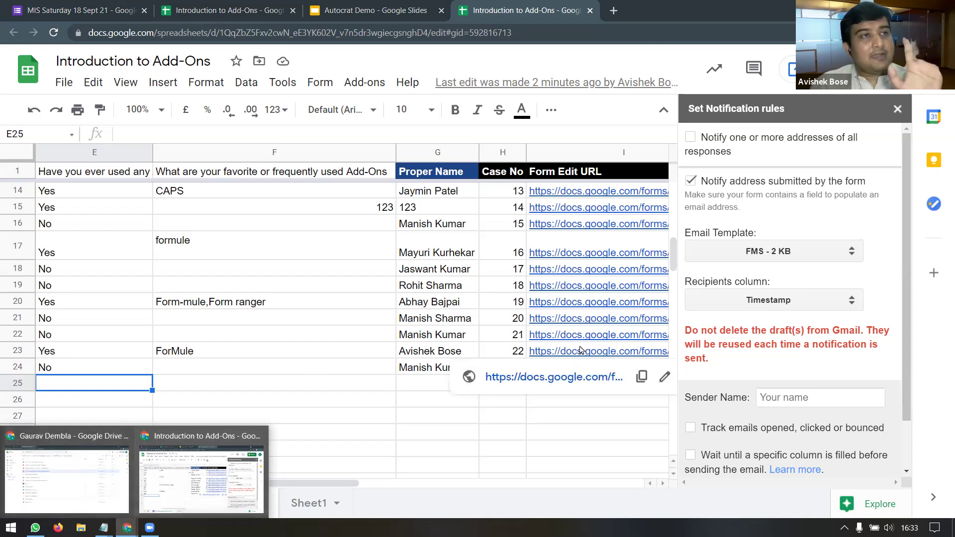
mouse_move(593, 336)
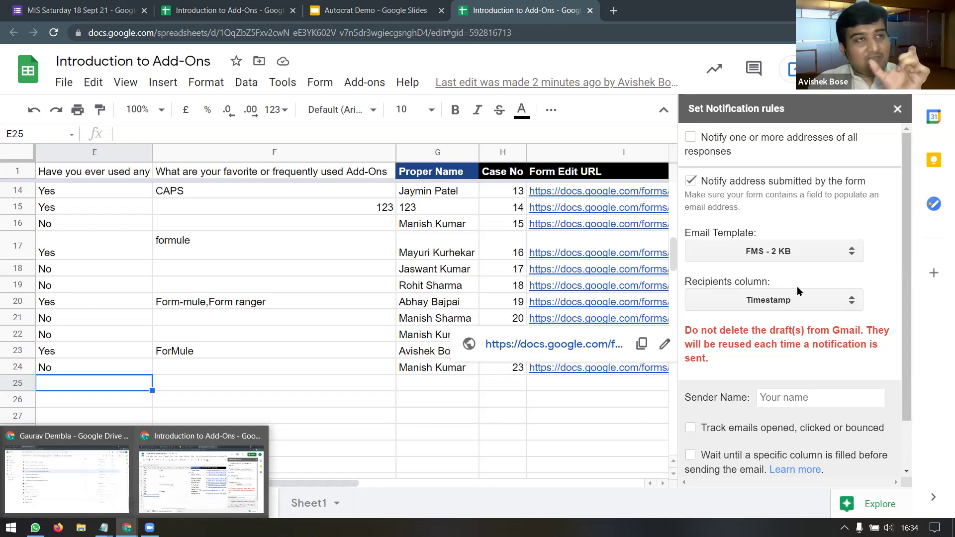
click(844, 258)
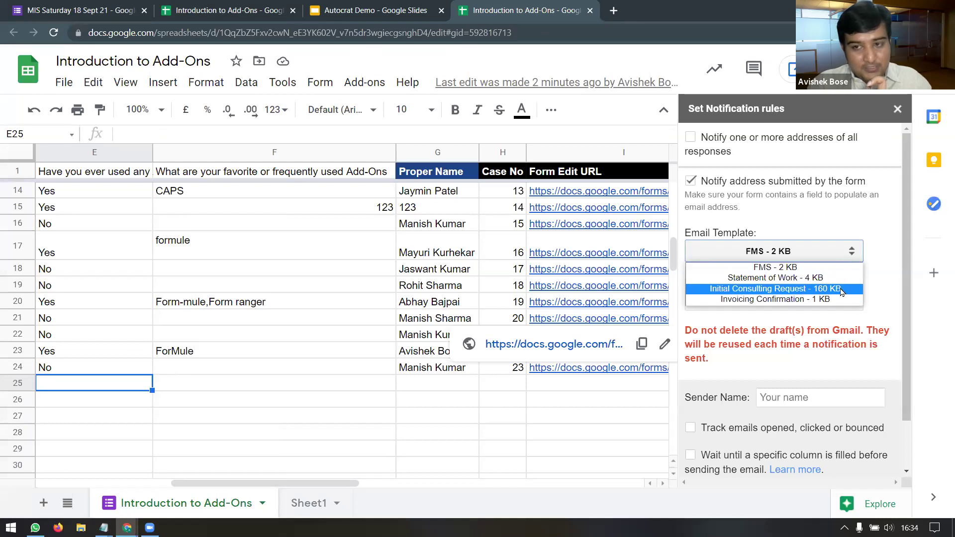
click(886, 282)
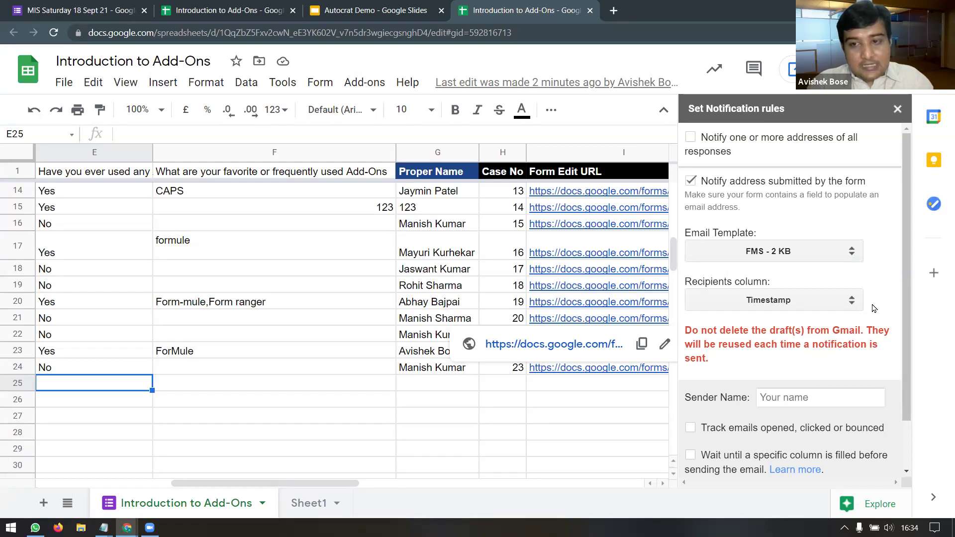
Step: Accept the suggested sender name, set recipients to the Email address column, and save
scroll(874, 309, down, 2)
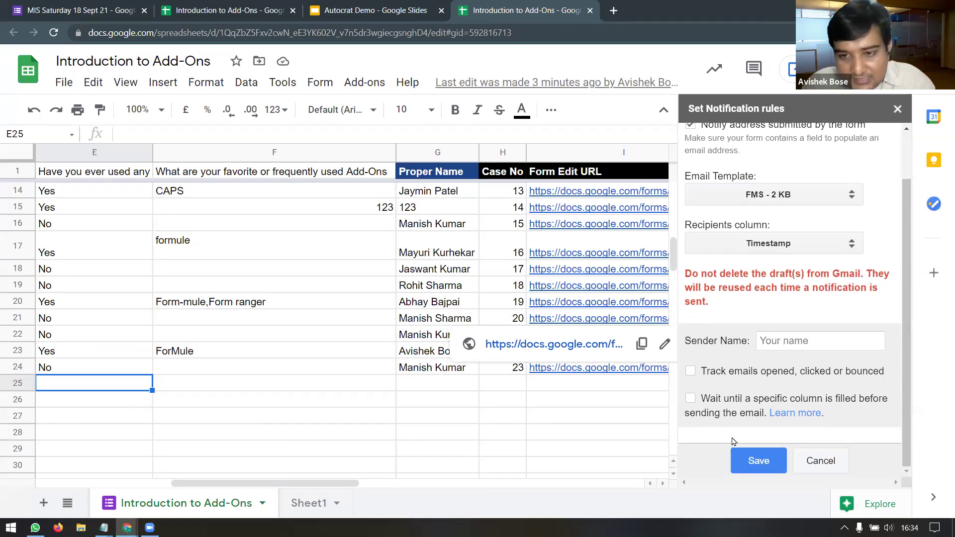
click(781, 341)
click(811, 372)
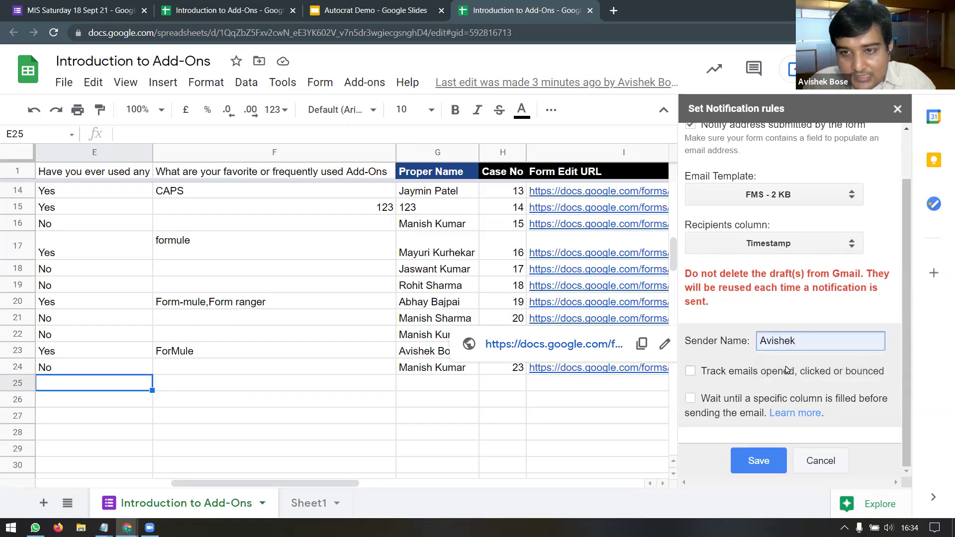
click(851, 248)
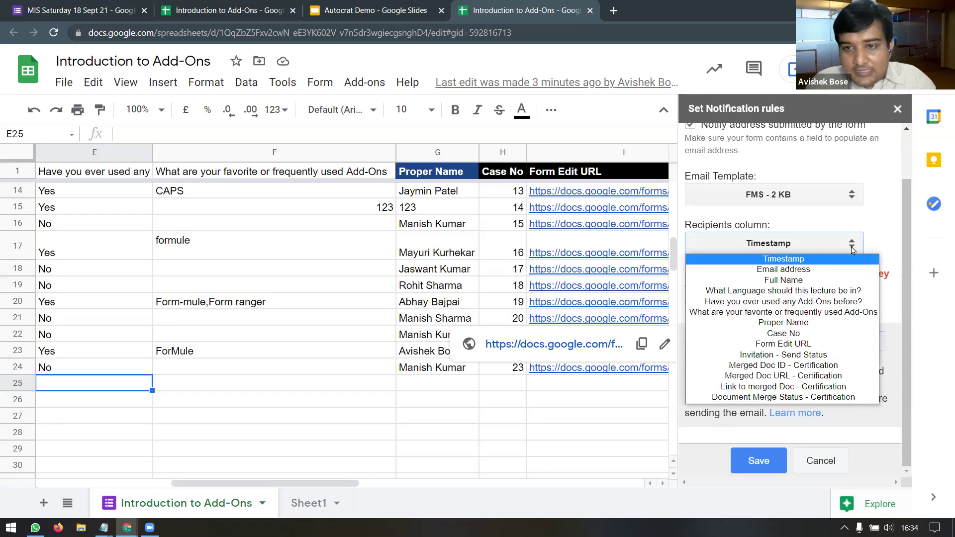
click(834, 270)
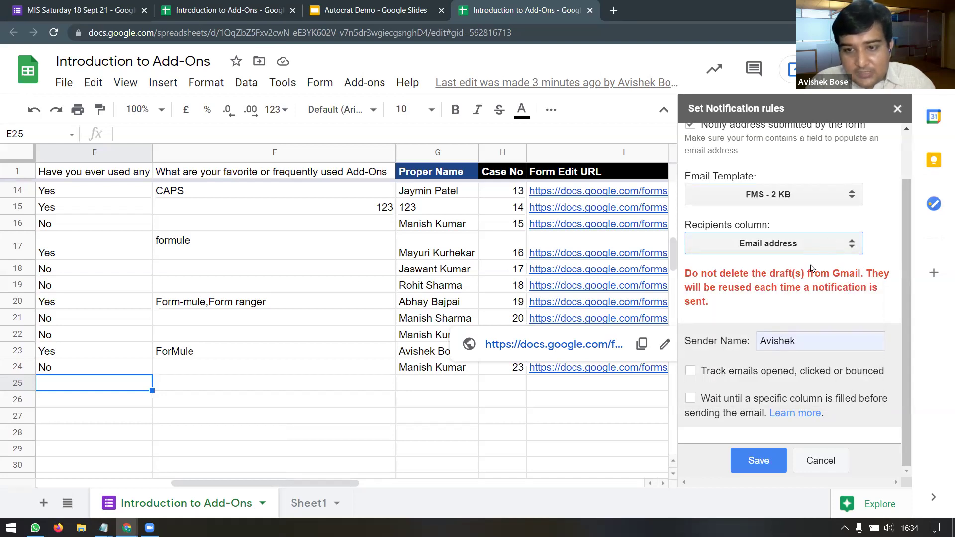
click(758, 462)
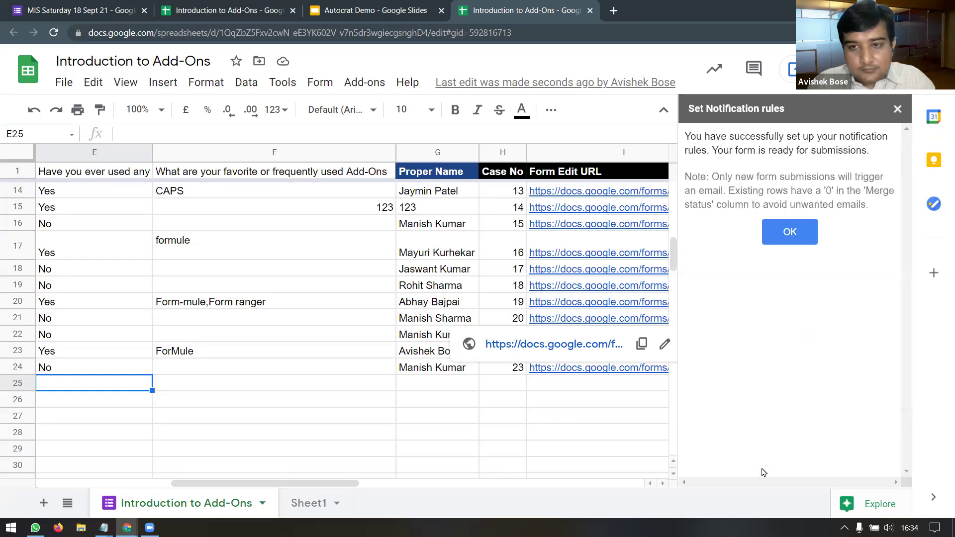
Step: Dismiss the YAMM setup confirmation and move across to the Merge status column
click(790, 237)
drag(565, 482, 853, 477)
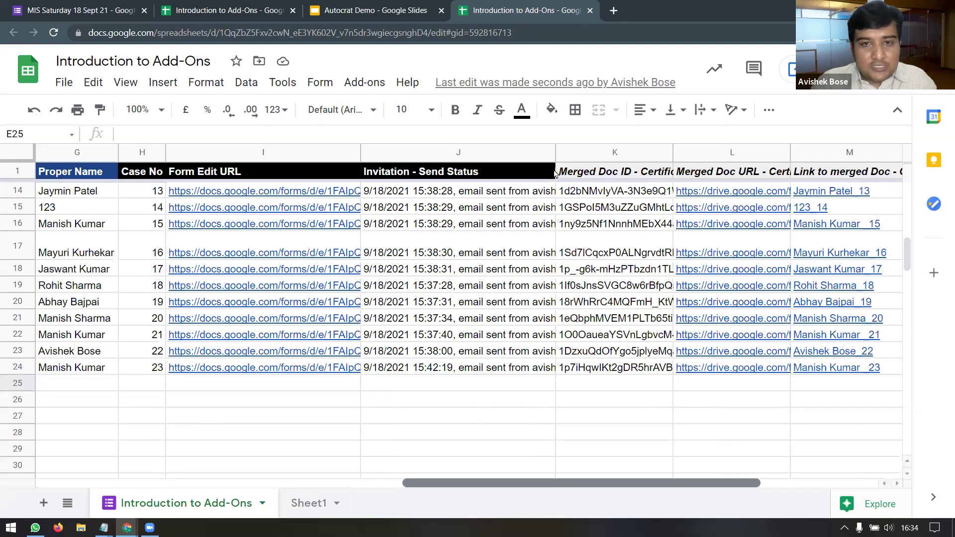
scroll(557, 298, right, 2)
scroll(559, 337, right, 2)
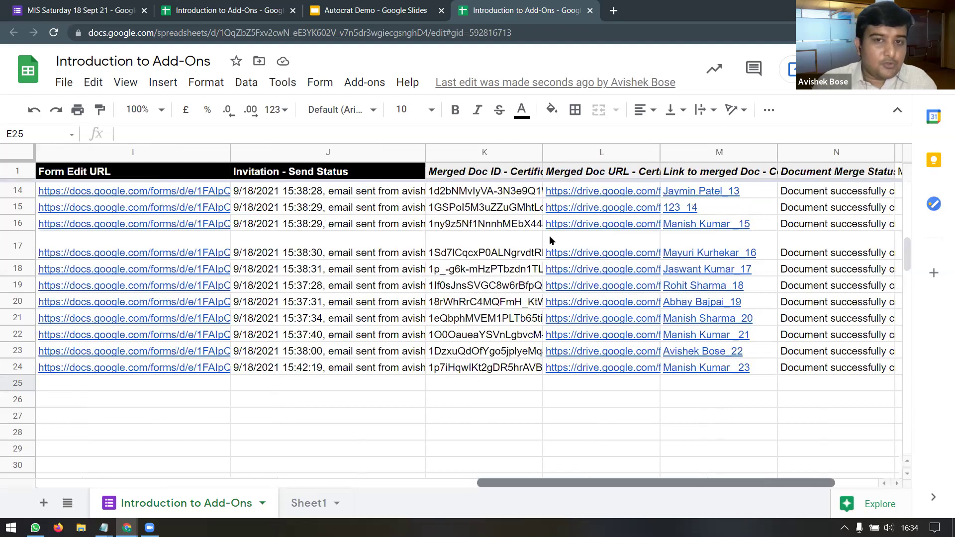
key(ctrl+z)
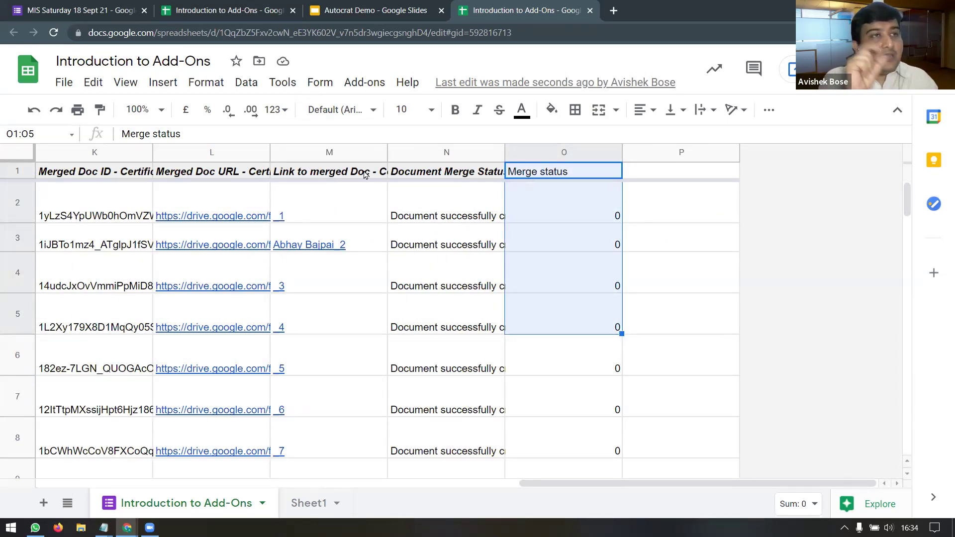
Step: Start a mail merge from the Yet Another Mail Merge add-on
click(348, 83)
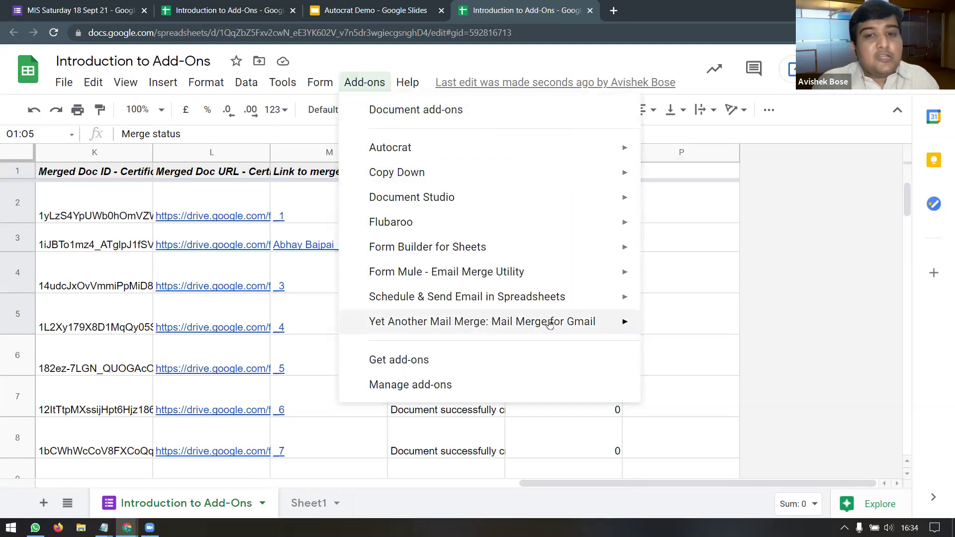
mouse_move(551, 322)
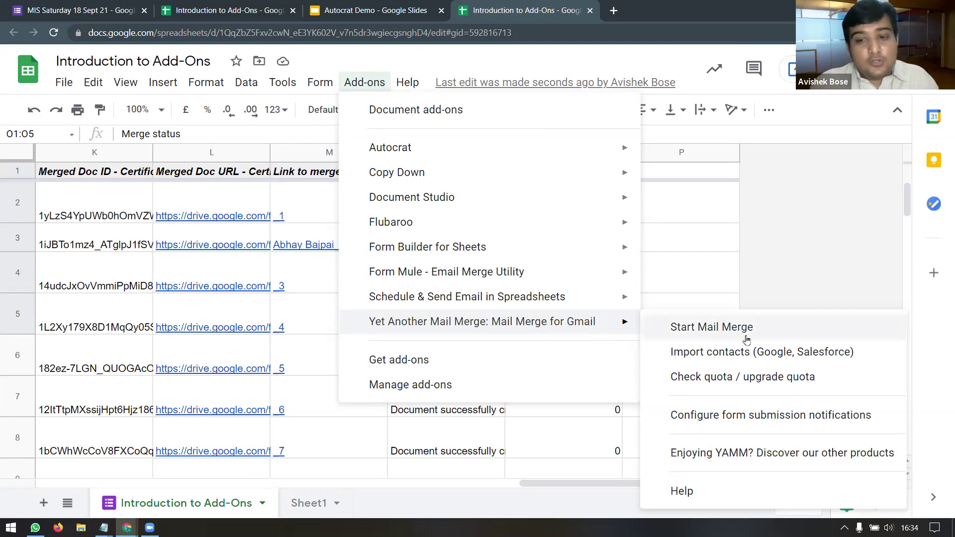
click(718, 327)
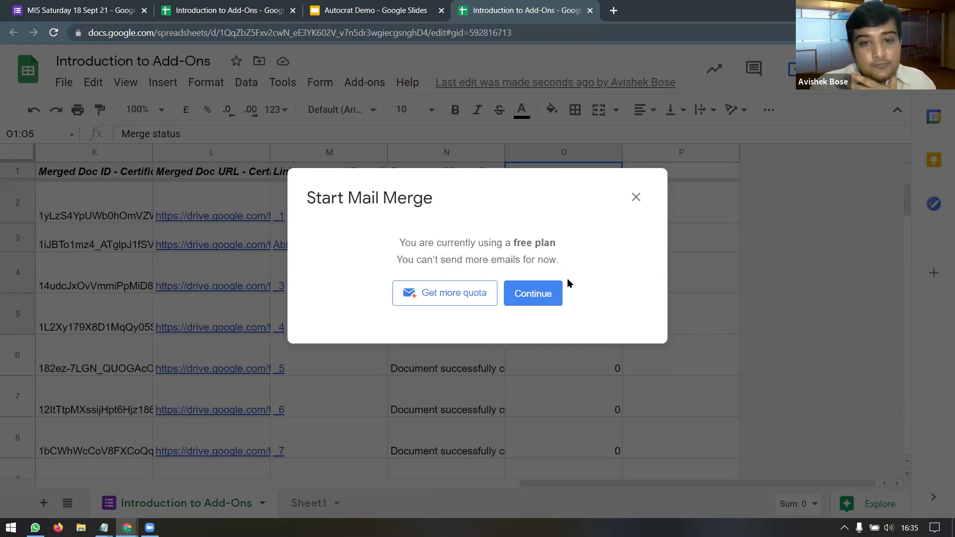
Step: View the YAMM quota of 50 of 50 emails used, close it, and reopen the YAMM submenu
click(546, 294)
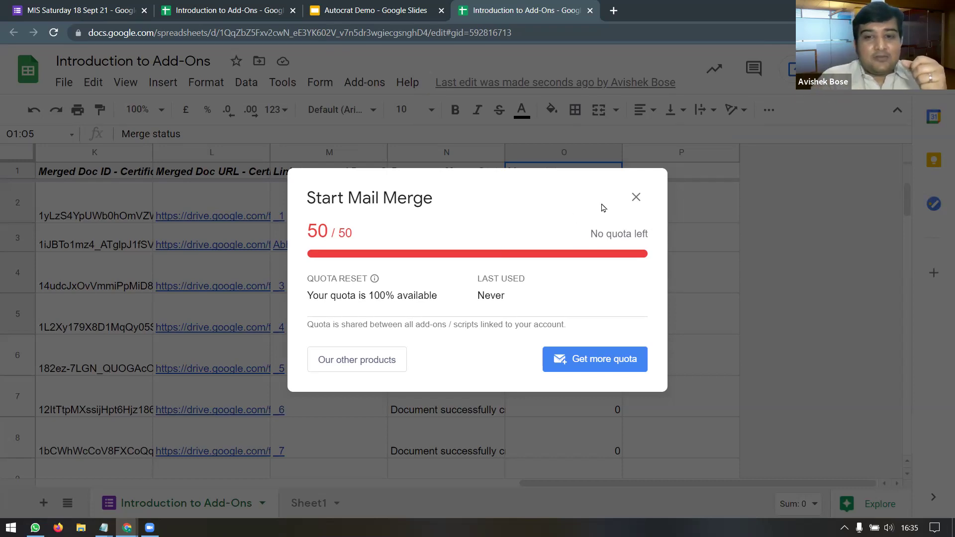
click(636, 197)
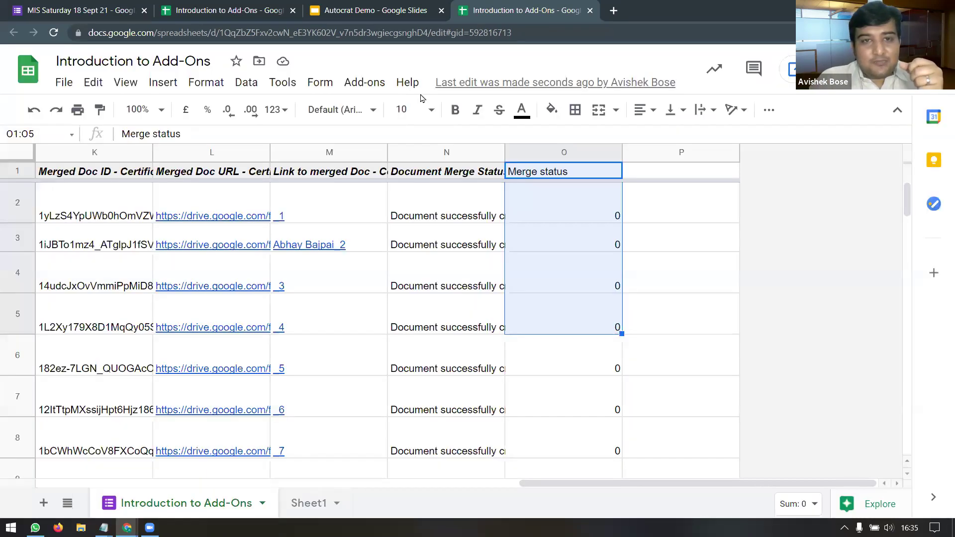
click(364, 82)
mouse_move(399, 83)
mouse_move(365, 82)
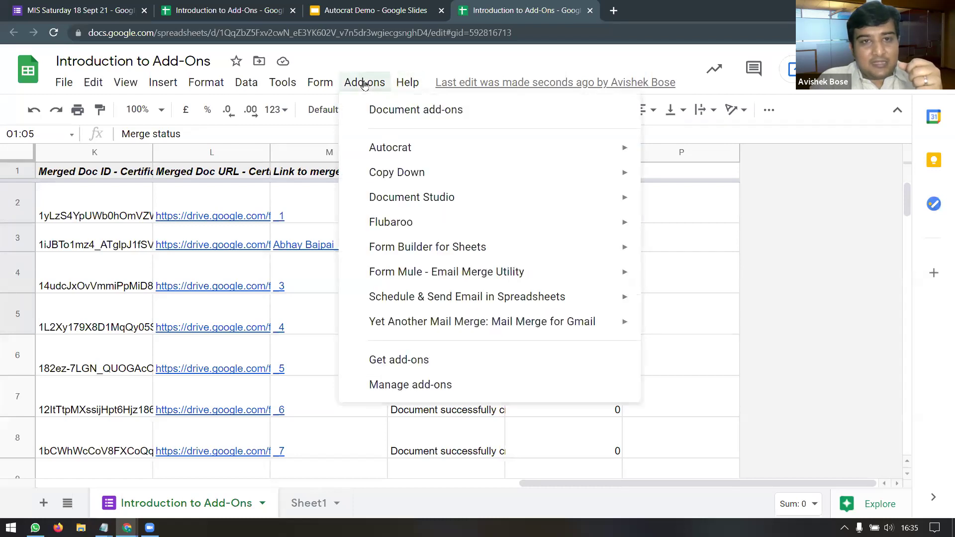
mouse_move(496, 326)
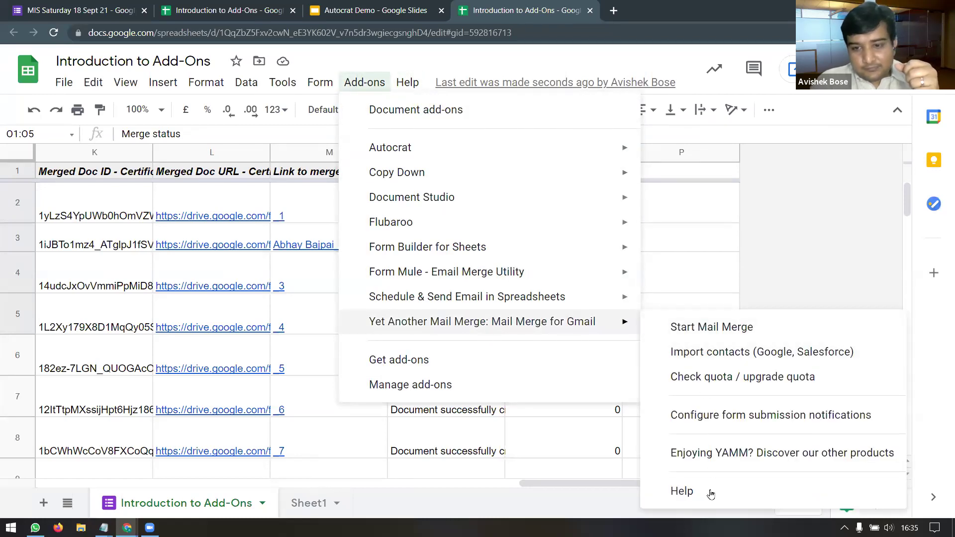
Step: In a new tab, paste and load the YouTube link for the YAMM mail merge tutorial
click(614, 11)
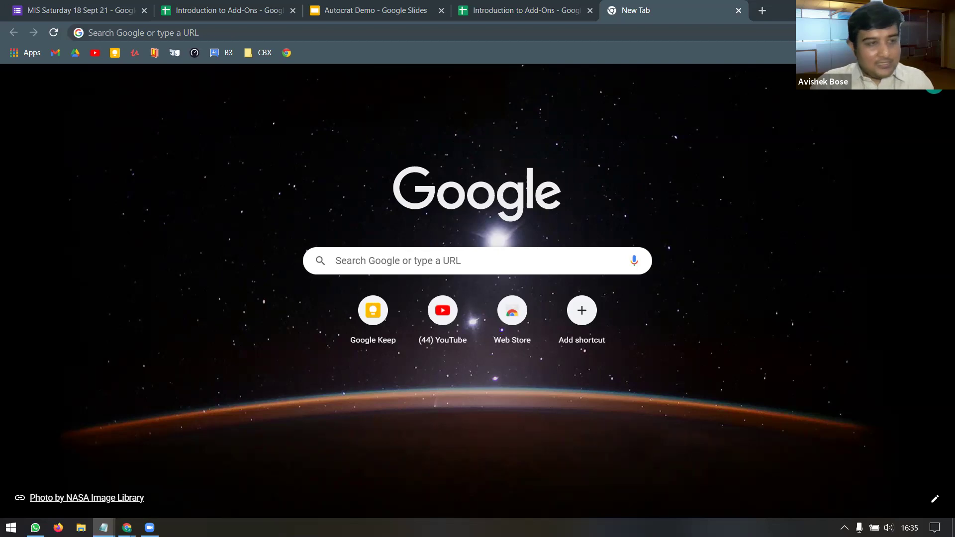
click(371, 37)
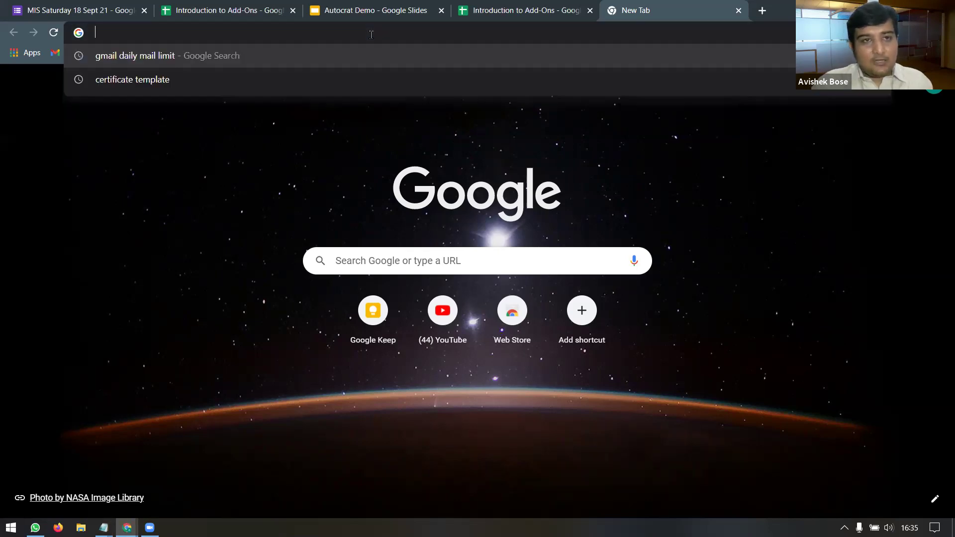
text(https://youtu.be/2YH6olik-Ns)
key(Return)
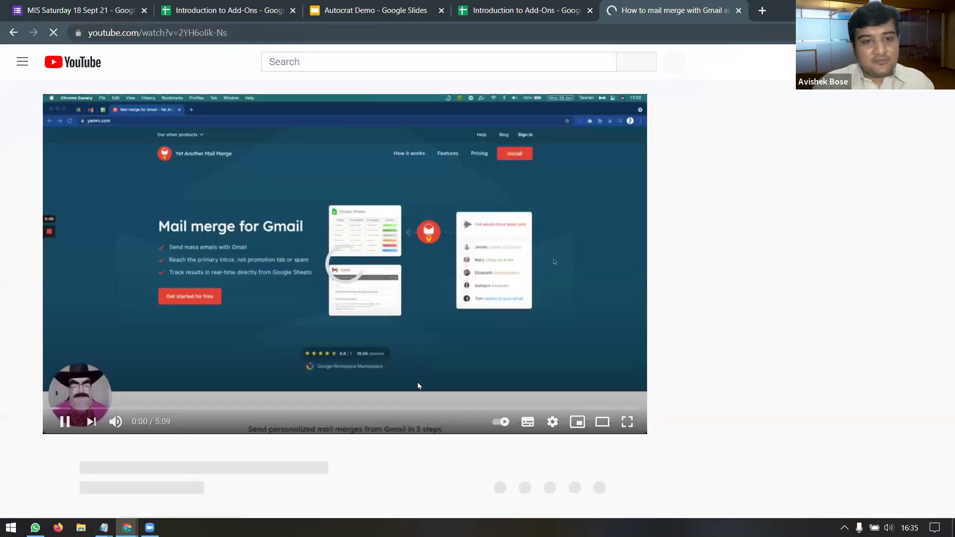
Step: Play the tutorial full screen, skip through its chapters, and pause at 1:59 on Building the email draft
click(627, 422)
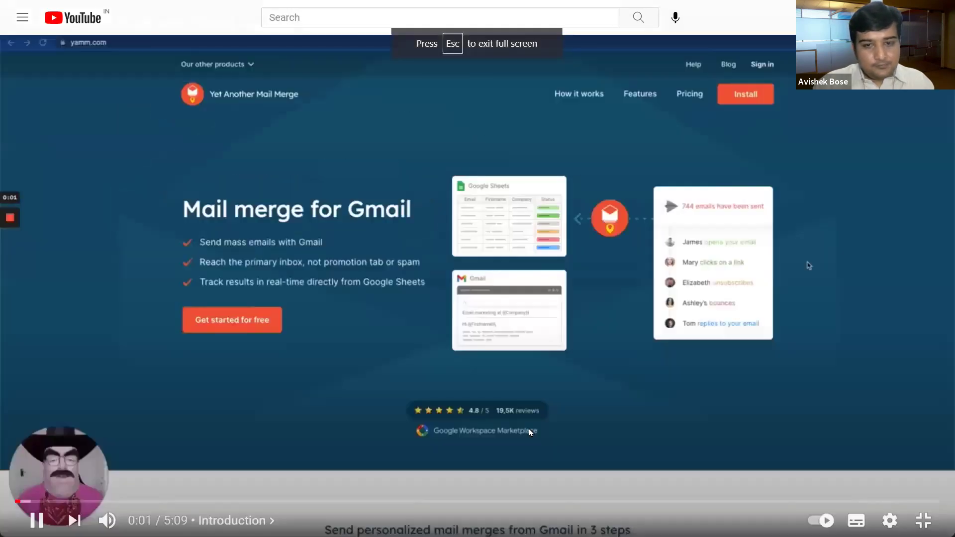
click(59, 504)
click(106, 504)
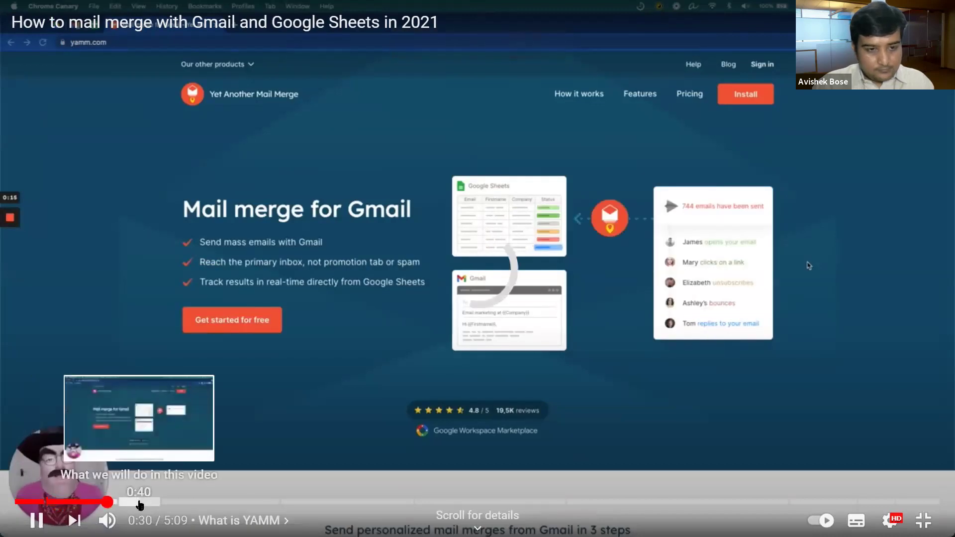
click(140, 503)
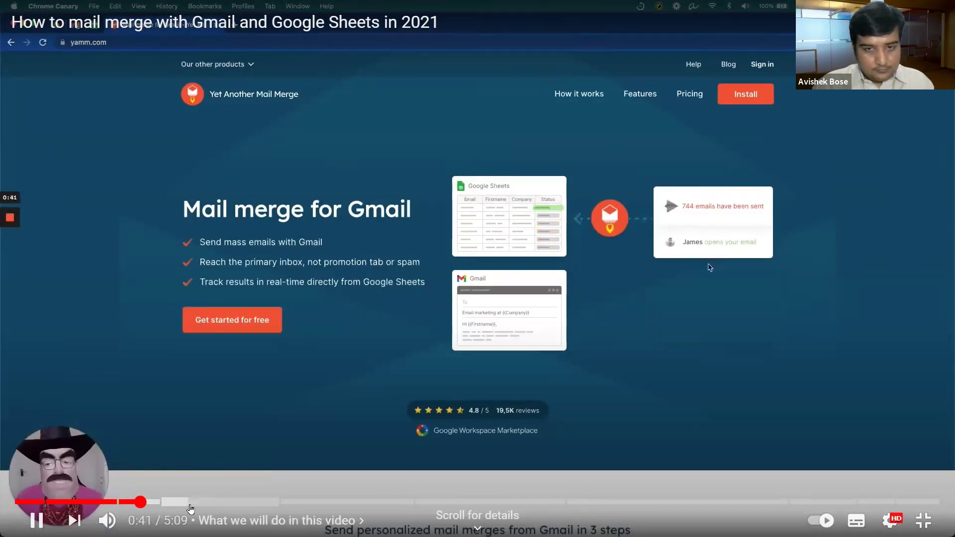
click(191, 504)
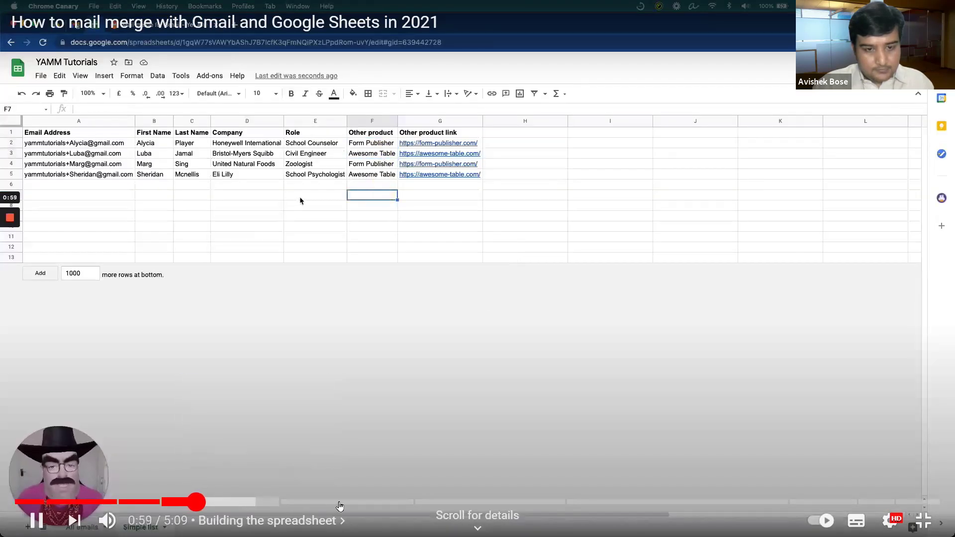
click(362, 504)
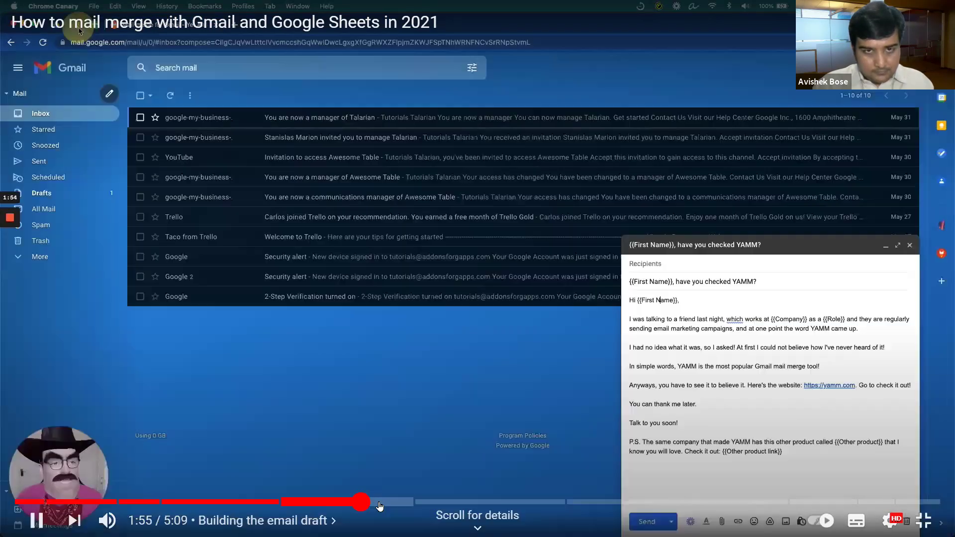
click(398, 503)
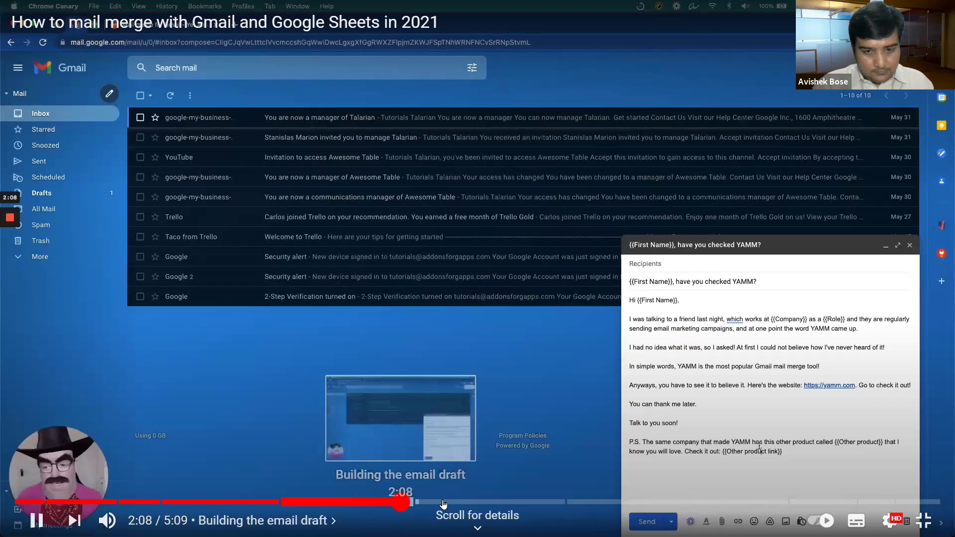
click(437, 503)
click(371, 504)
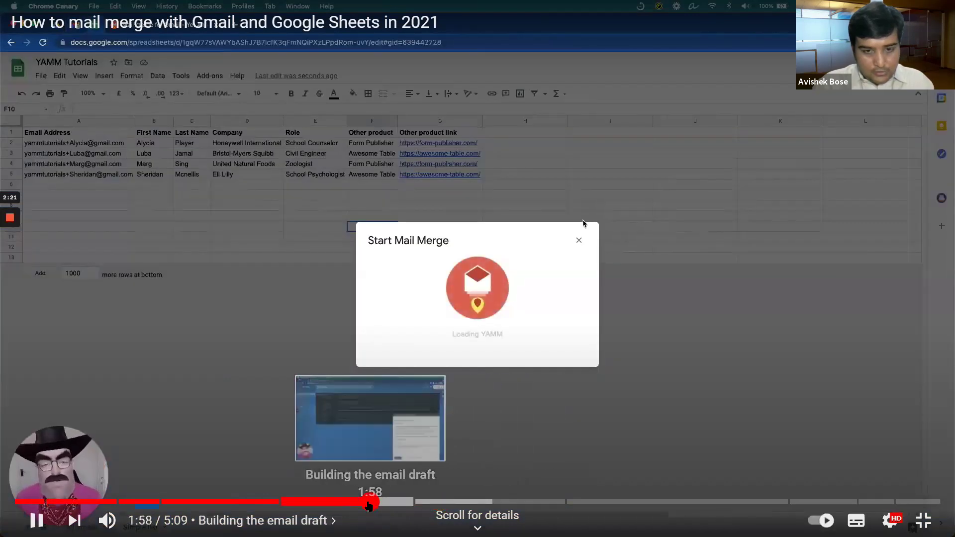
click(36, 520)
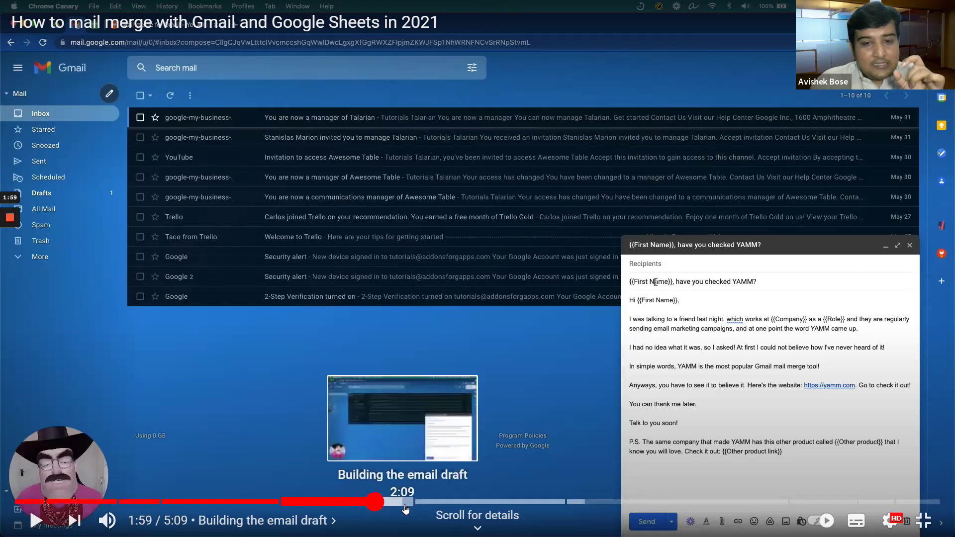
Step: Skim the video from the Start Mail Merge dialog at 2:40 through the tracking chapter to 3:40
click(497, 503)
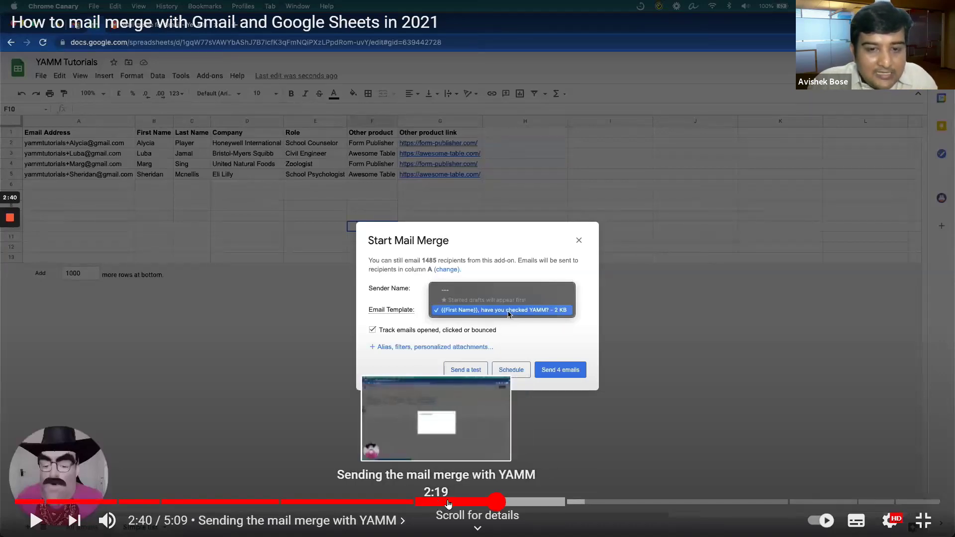
click(521, 503)
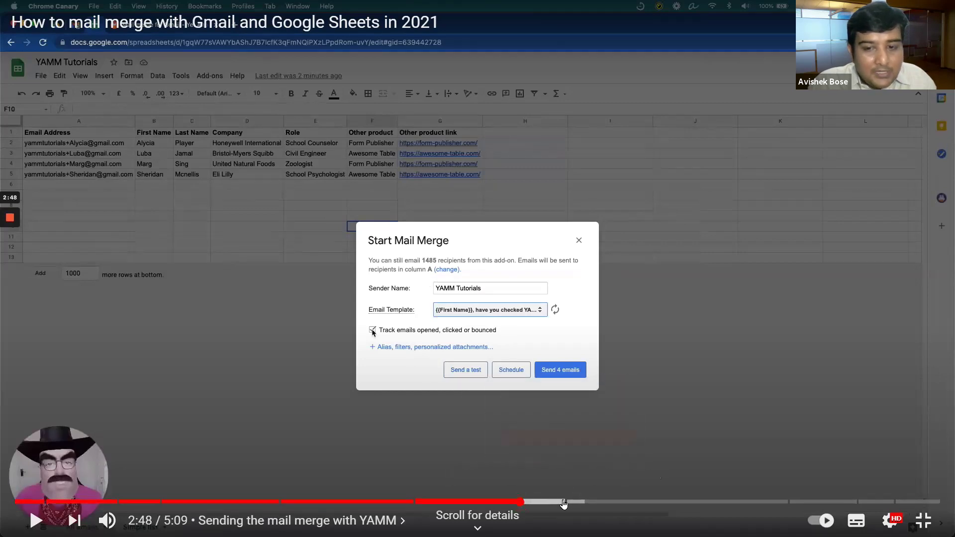
click(582, 503)
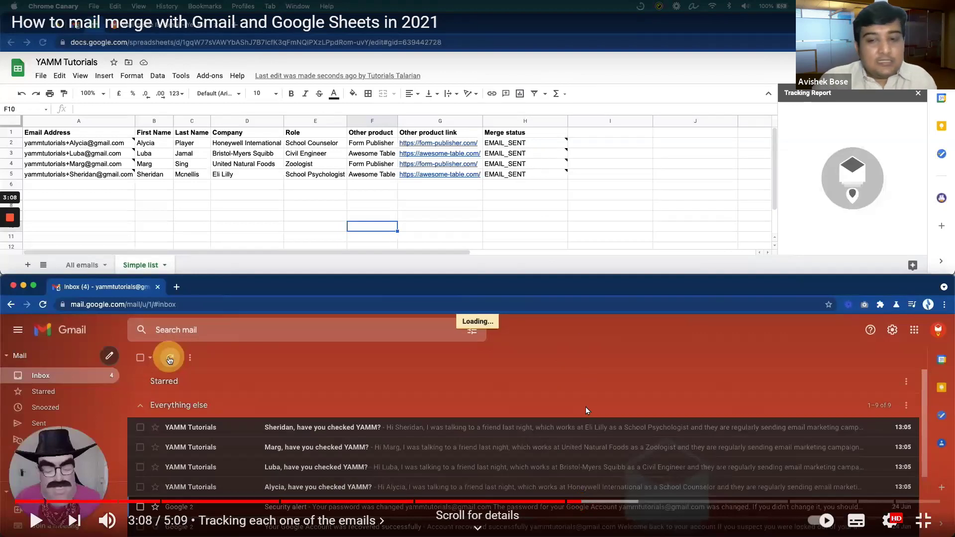
click(611, 504)
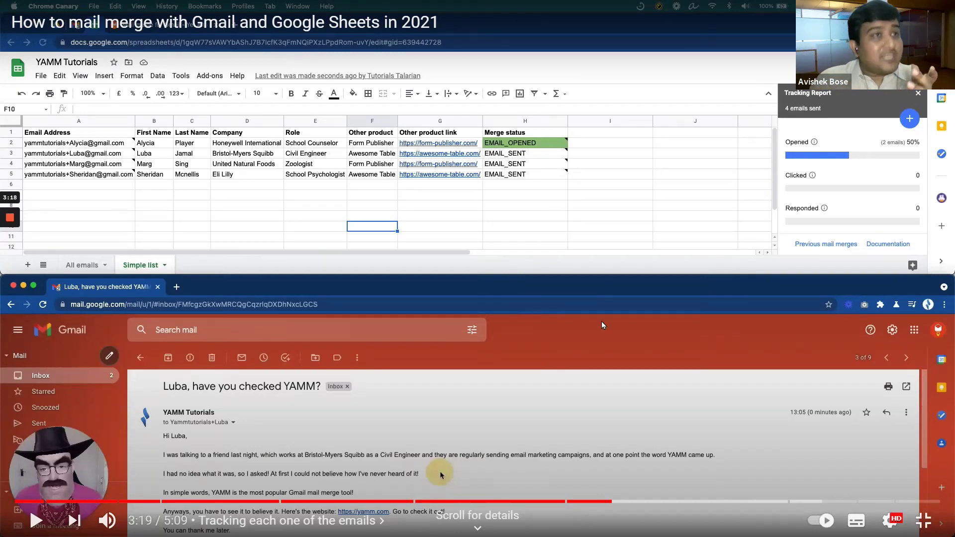
drag(614, 507, 680, 506)
Step: Review the 3:49–4:14 portion showing the reply email and the RESPONDED status
click(701, 504)
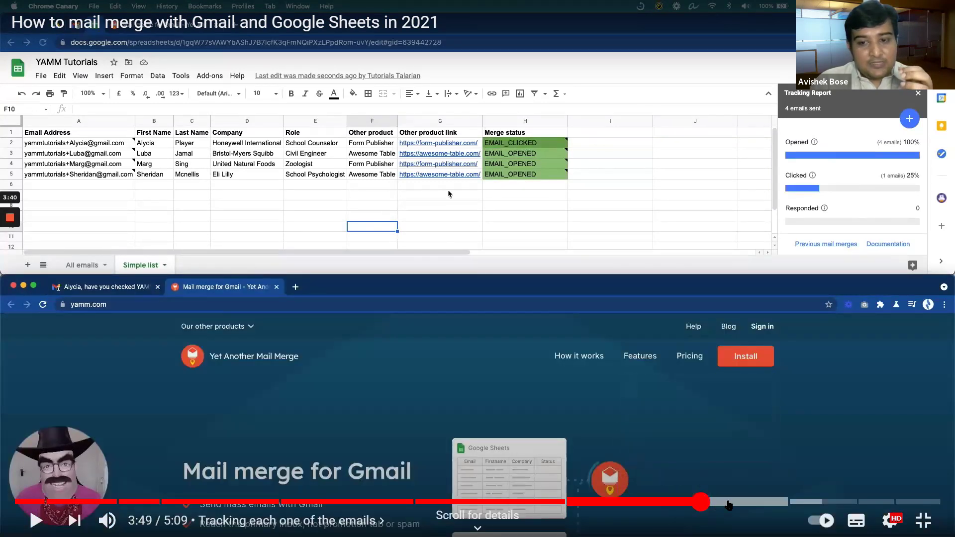
click(727, 504)
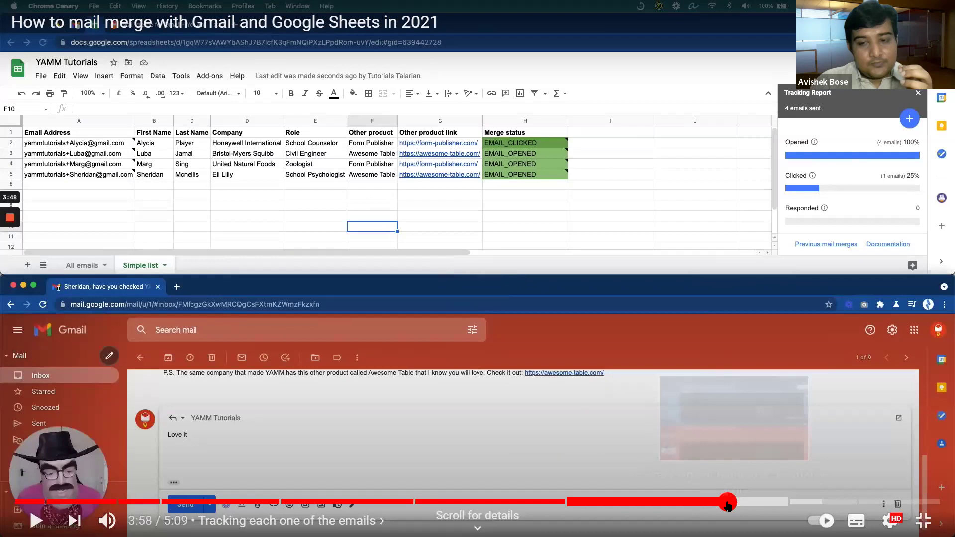
click(703, 503)
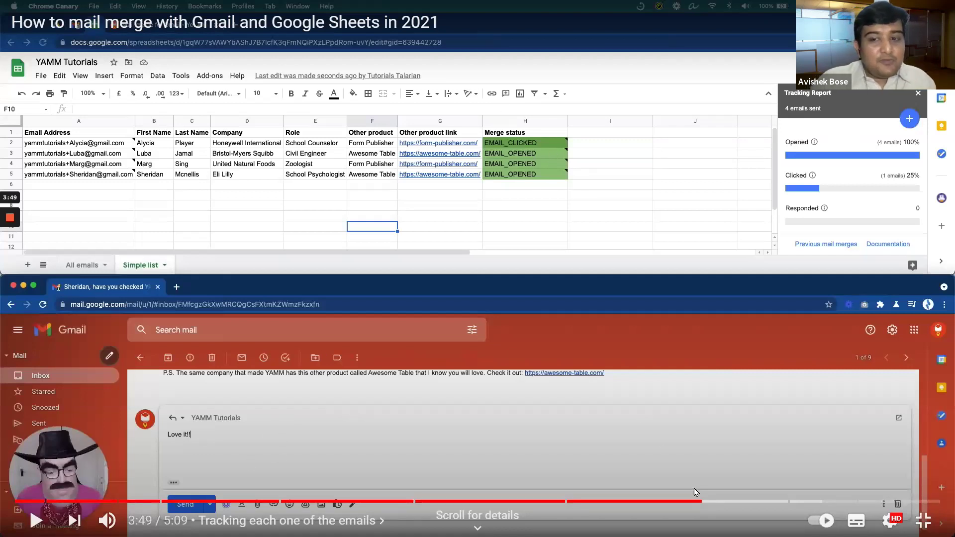
click(751, 504)
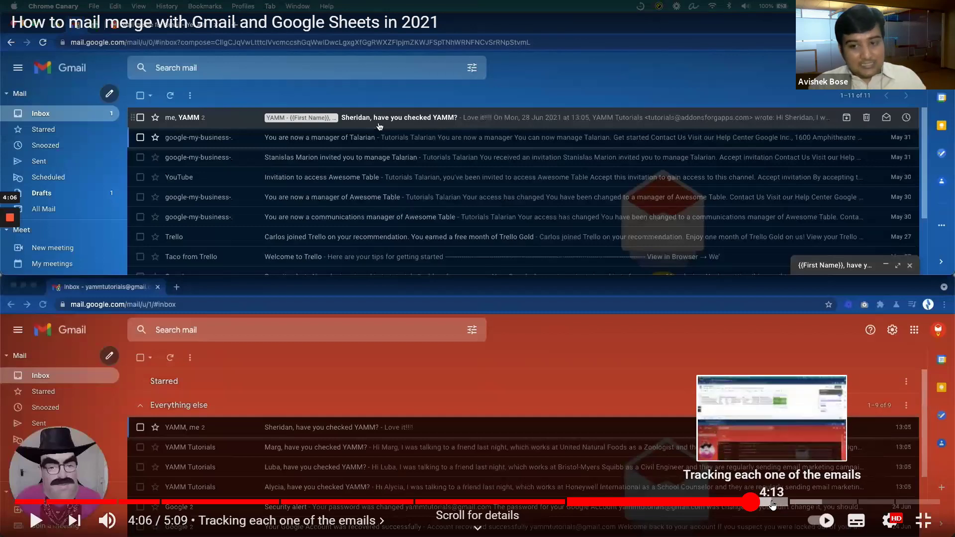
click(775, 504)
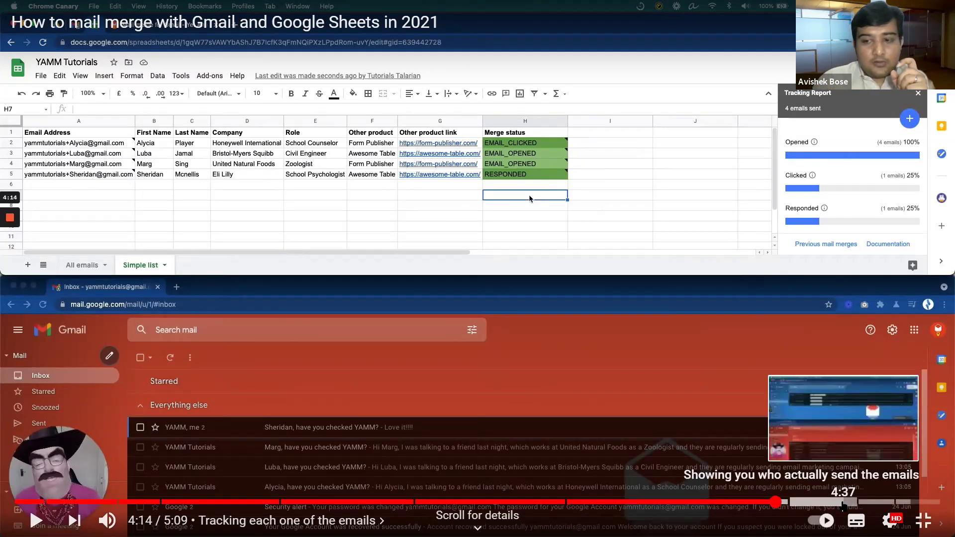
Step: Jump through the who-sends-emails chapter to the 4:47 summary, then exit full screen
click(842, 505)
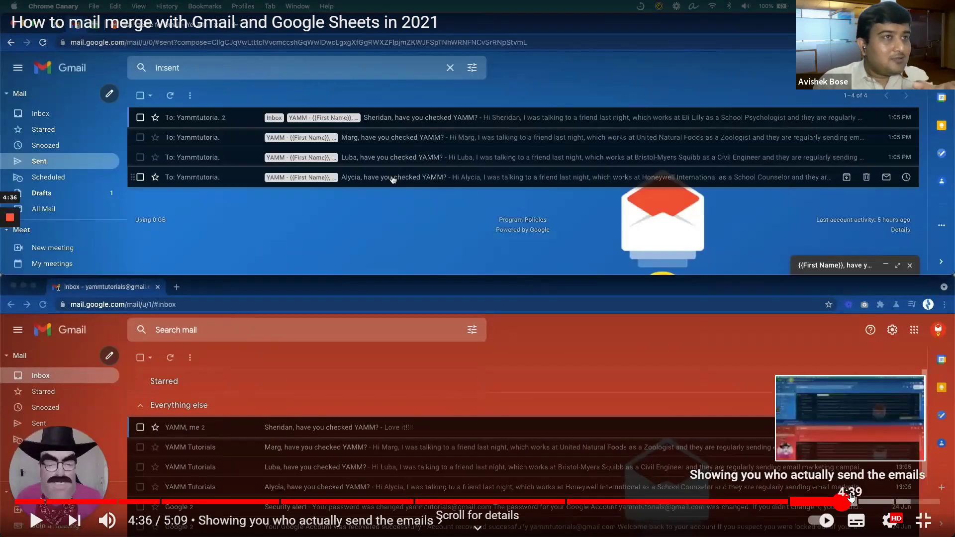
click(875, 503)
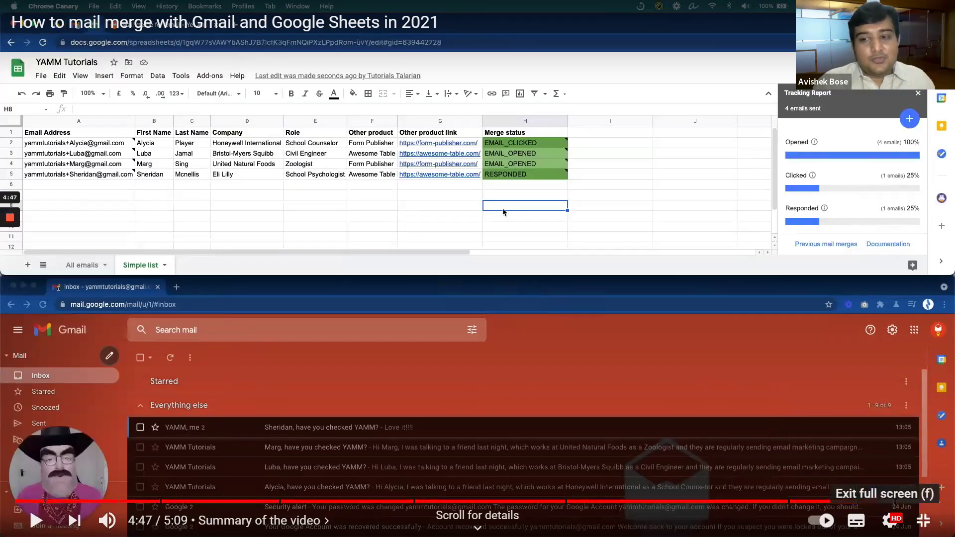
key(Escape)
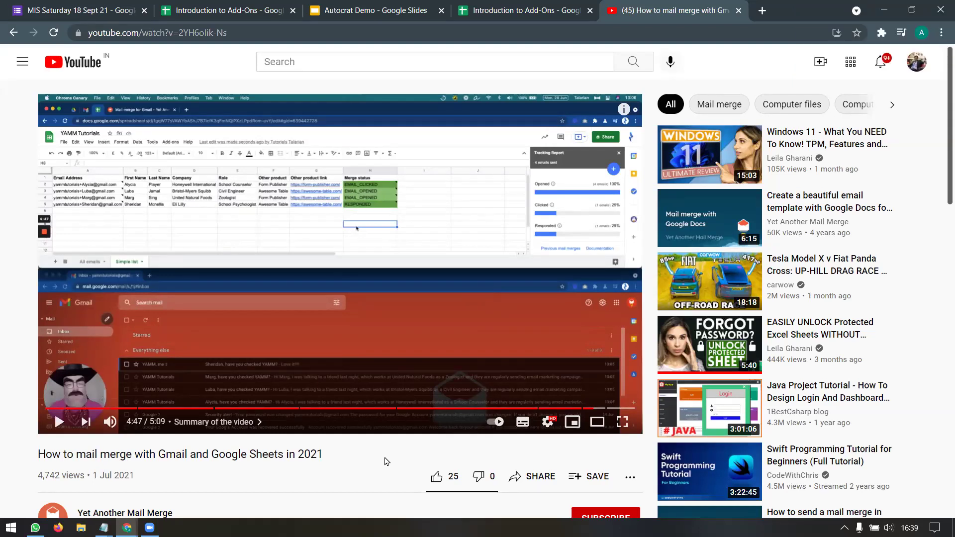
Step: Close the YouTube mail merge tutorial tab to return to the Introduction to Add-Ons sheet
click(739, 10)
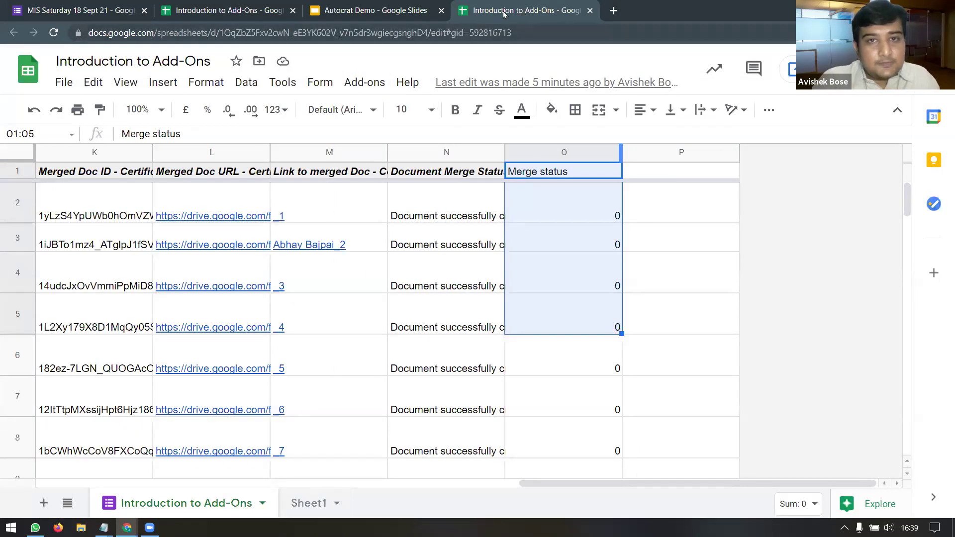
Step: View Schedule & Send Email's PRO-only Advanced Settings notice, close it, and reopen the Add-ons menu
click(365, 82)
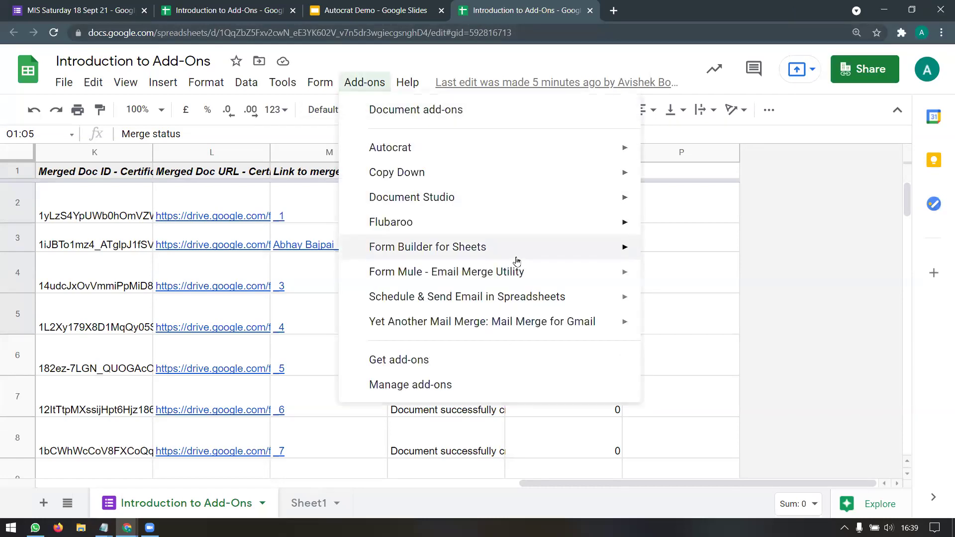
mouse_move(525, 296)
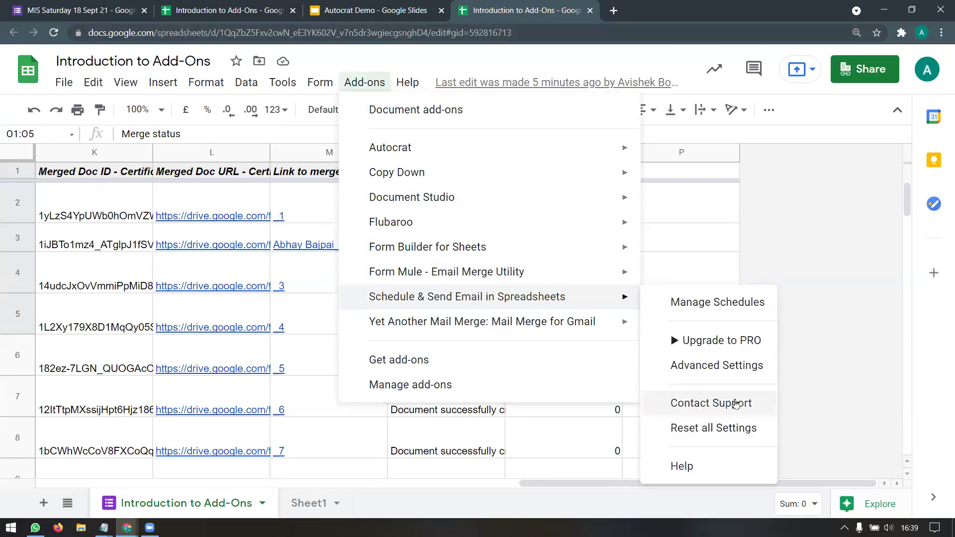
click(731, 367)
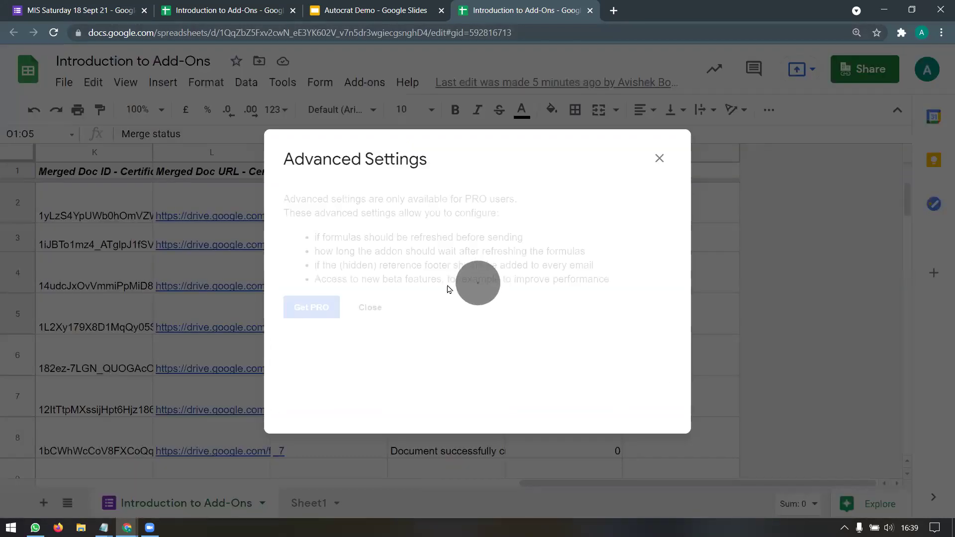
click(660, 159)
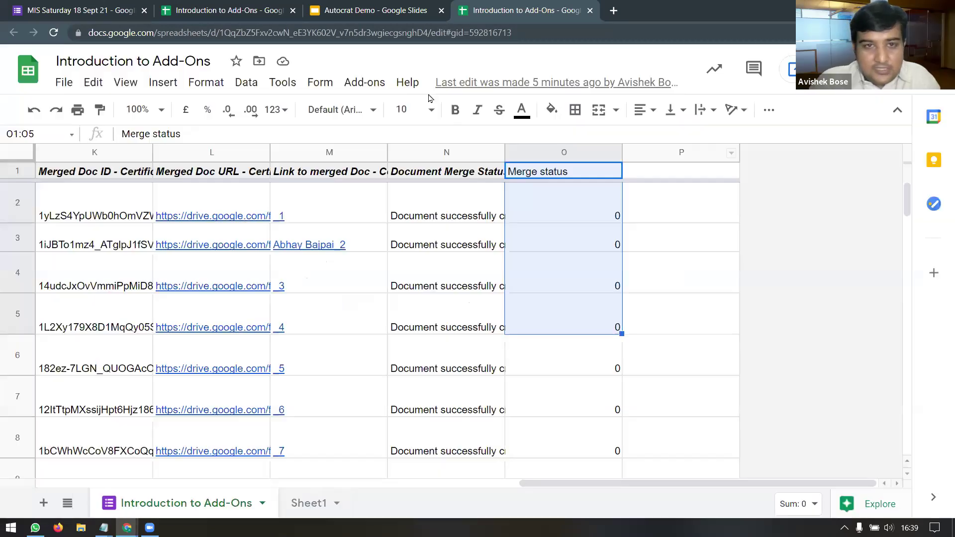
click(365, 83)
Step: In YAMM's form notification rules, enable 'Wait until a specific column is filled' and list the columns to check
mouse_move(587, 322)
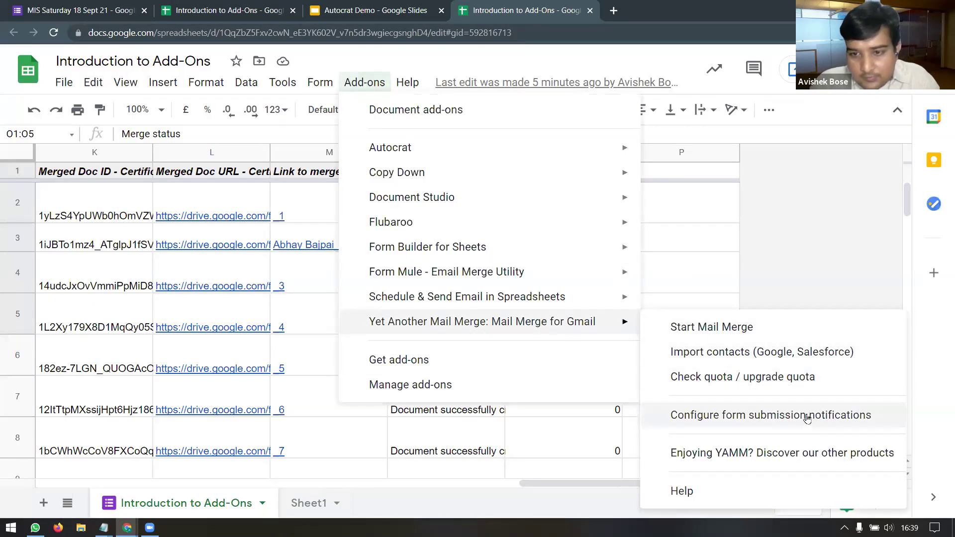
click(796, 415)
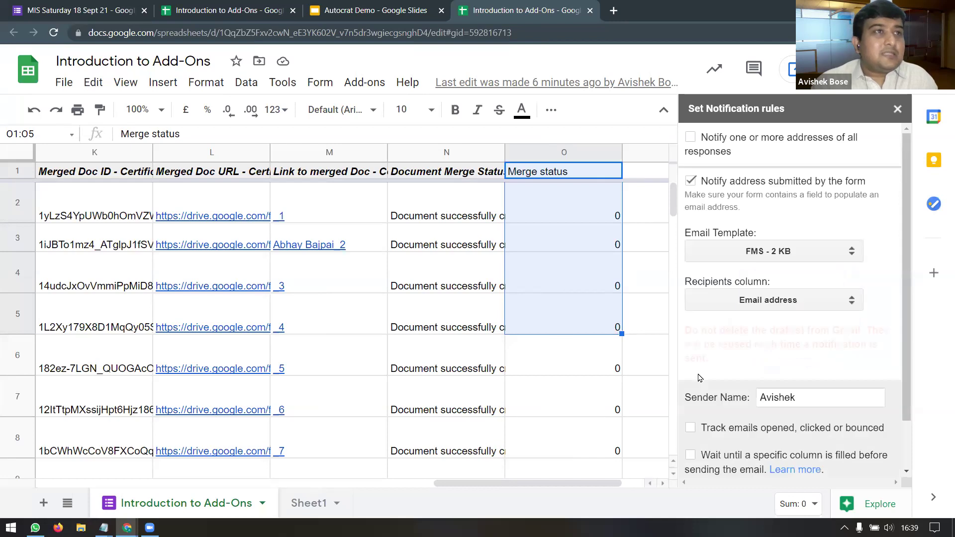
scroll(860, 360, down, 1)
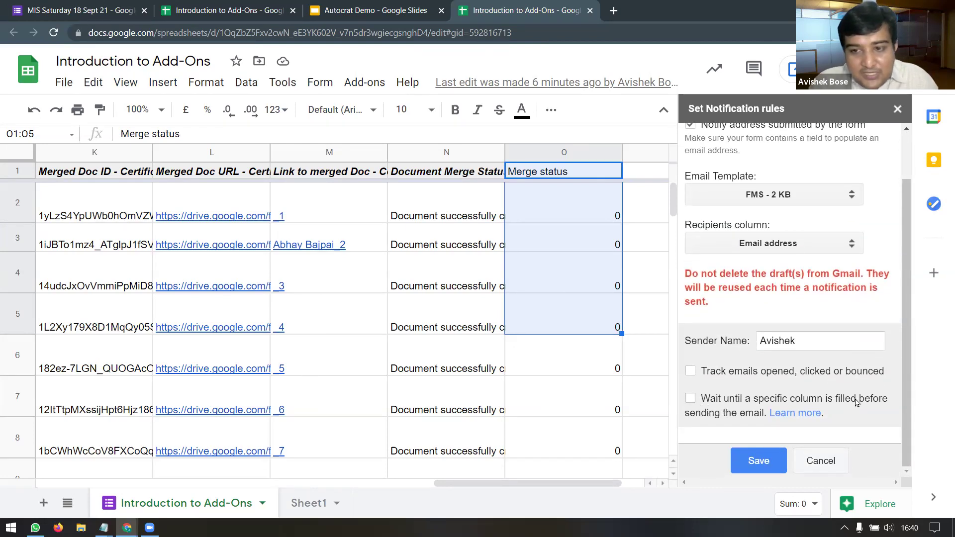
click(694, 401)
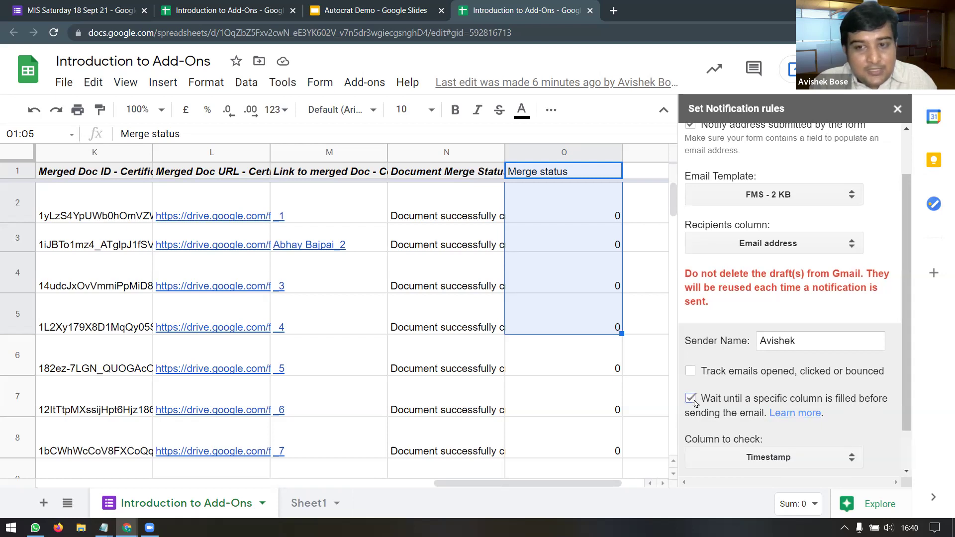
scroll(833, 388, down, 1)
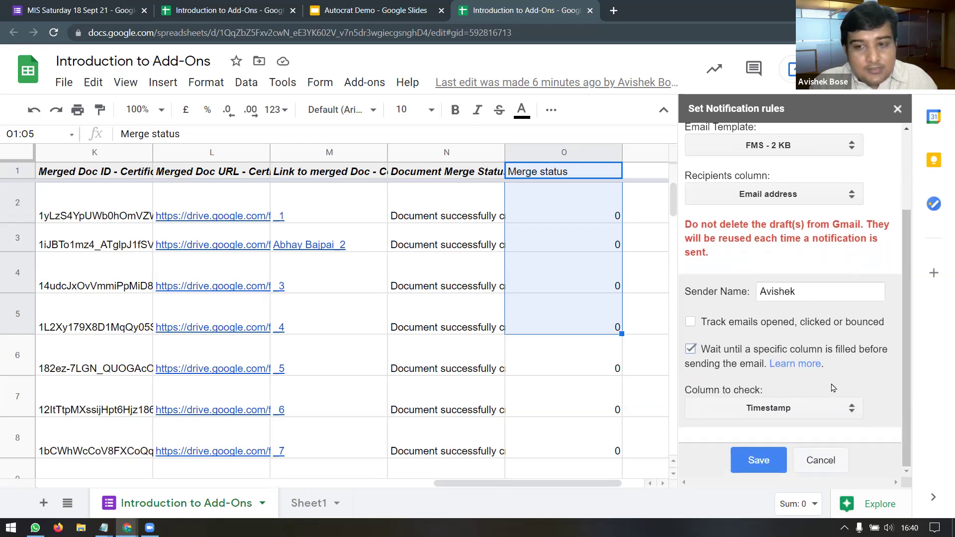
click(853, 414)
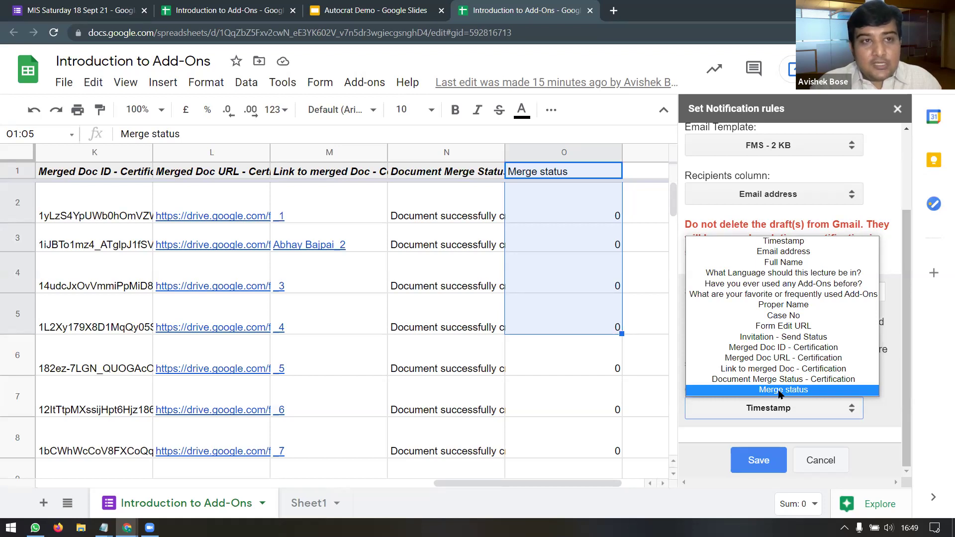
click(223, 33)
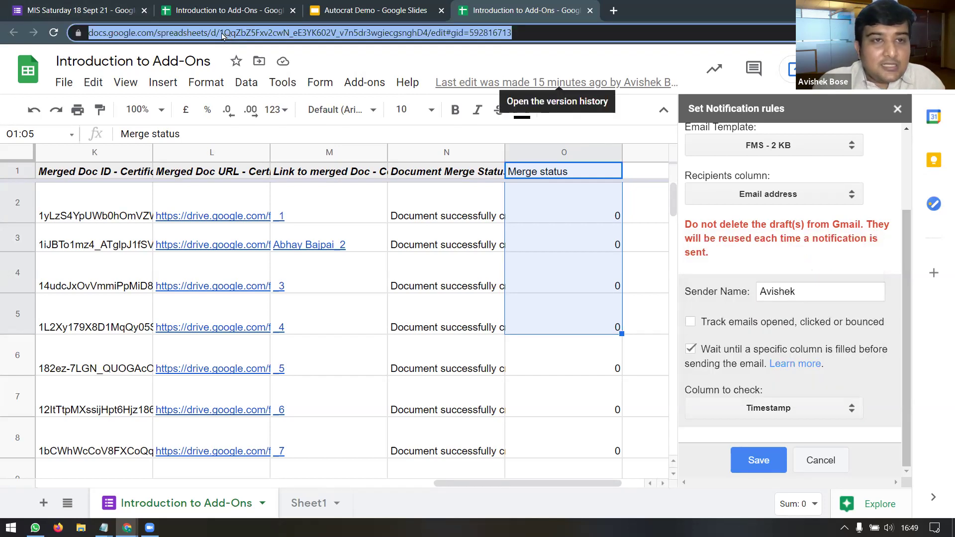
click(559, 33)
drag(558, 33, 78, 33)
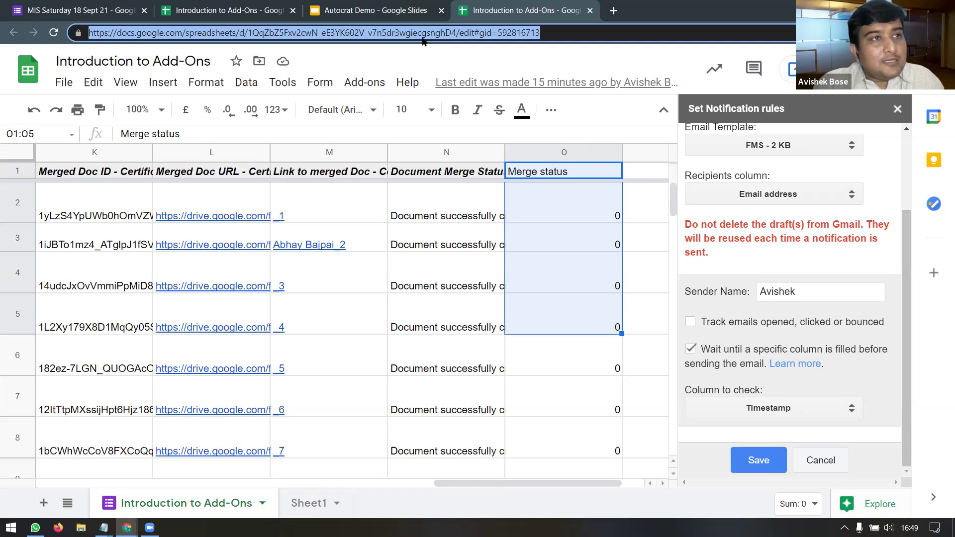
triple_click(339, 34)
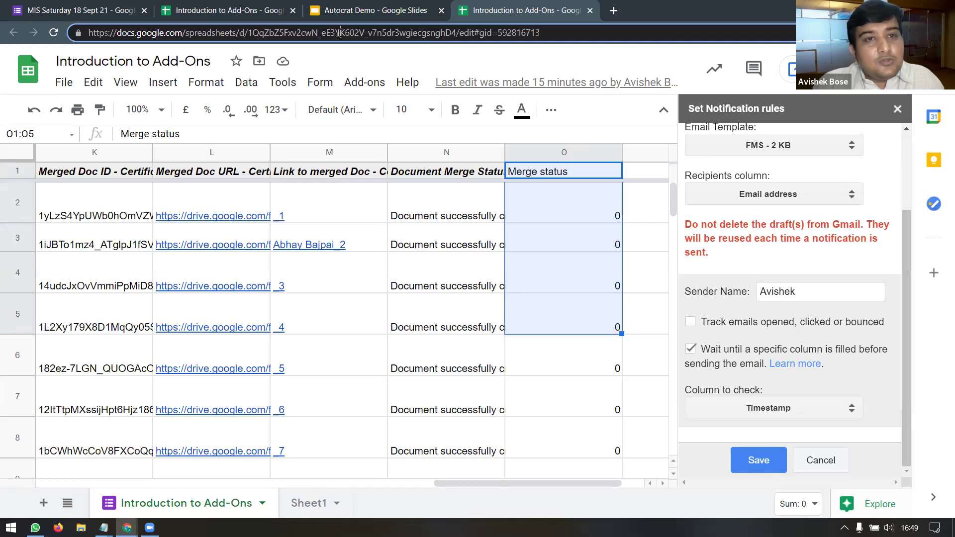
double_click(339, 33)
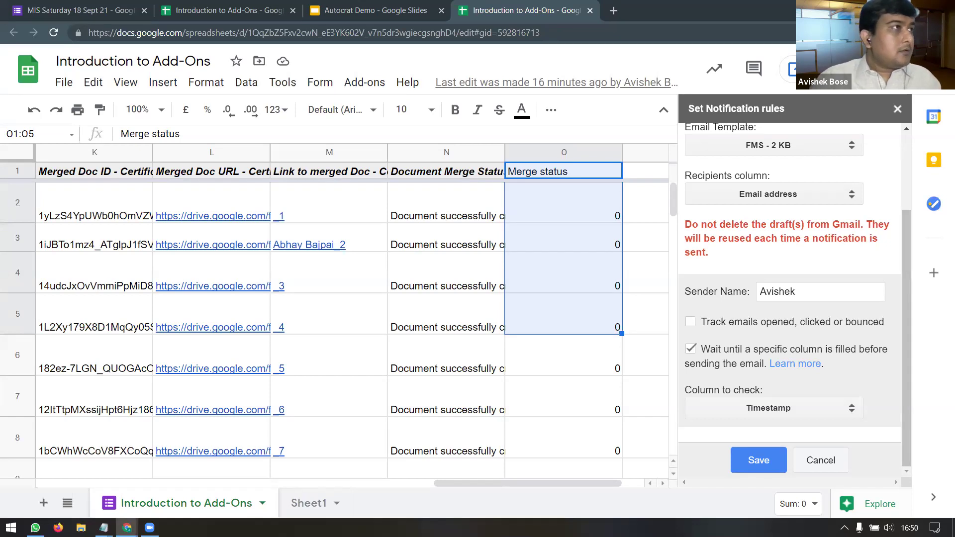
Step: Pause the QUERY Function Explained video and skim from the clauses chapter to 3:35
click(126, 528)
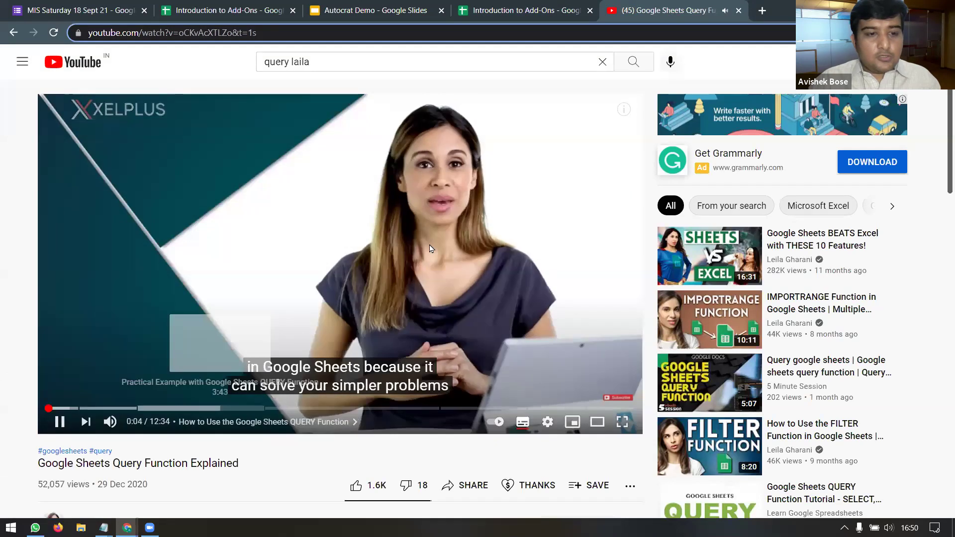
click(499, 341)
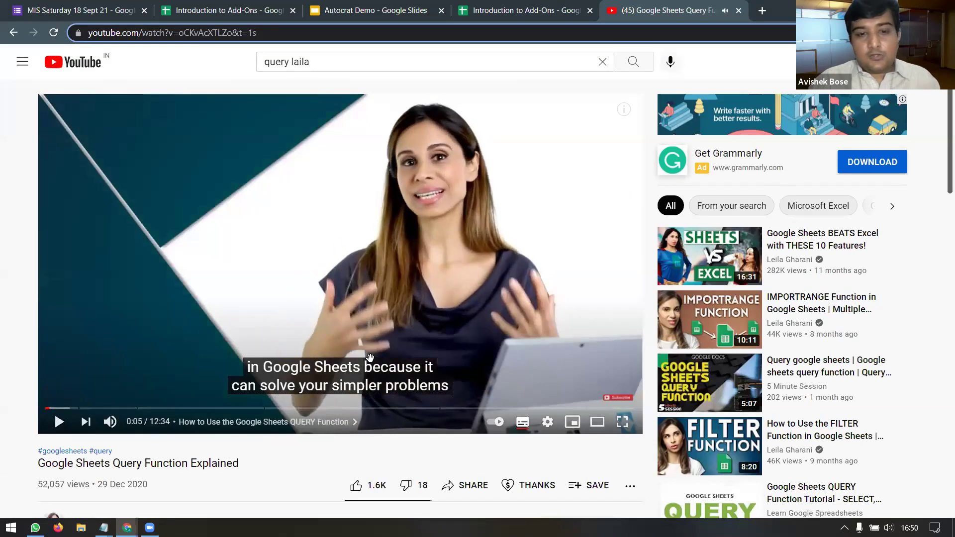
click(101, 409)
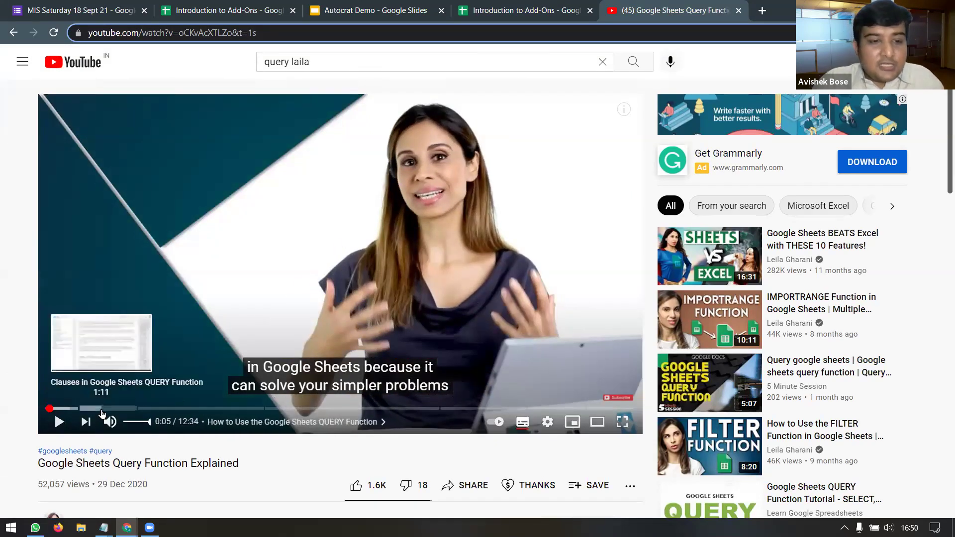
click(123, 409)
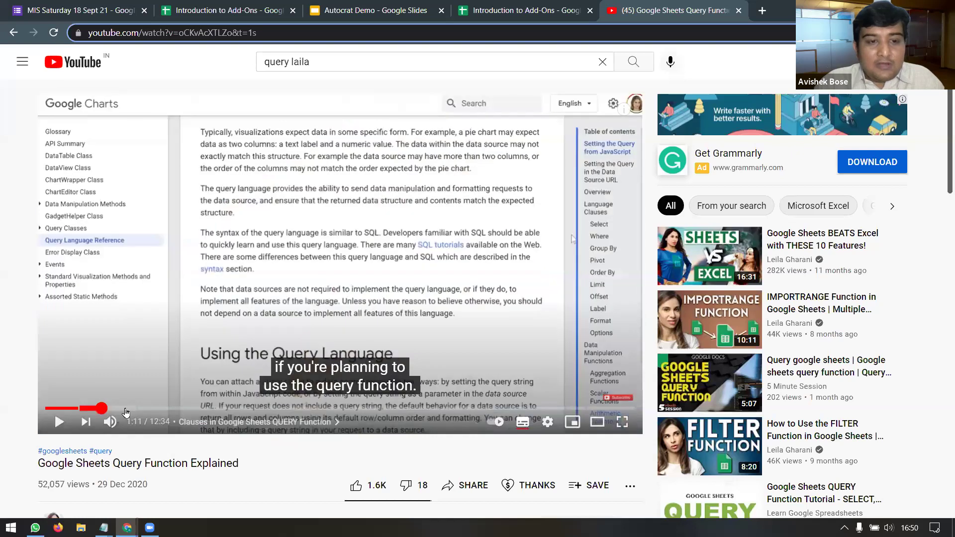
click(165, 410)
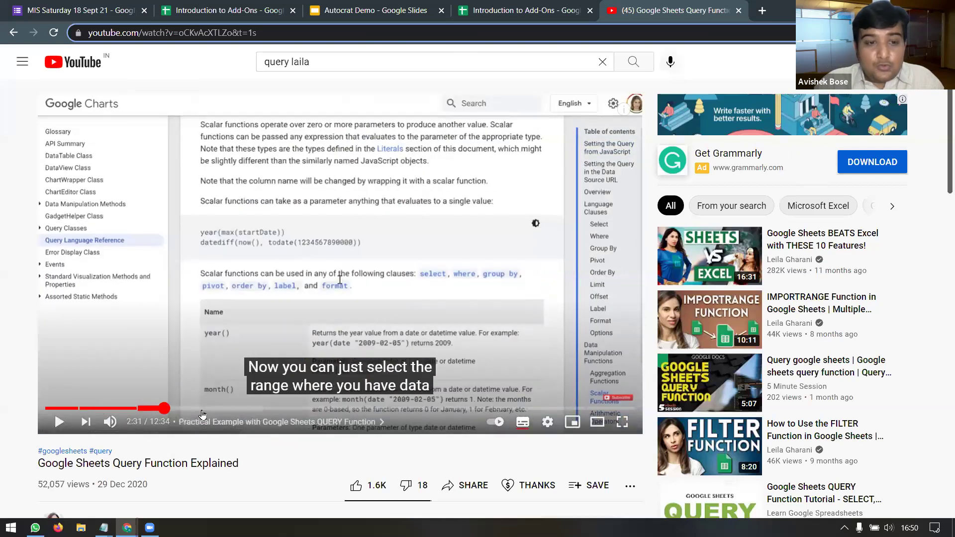
click(215, 409)
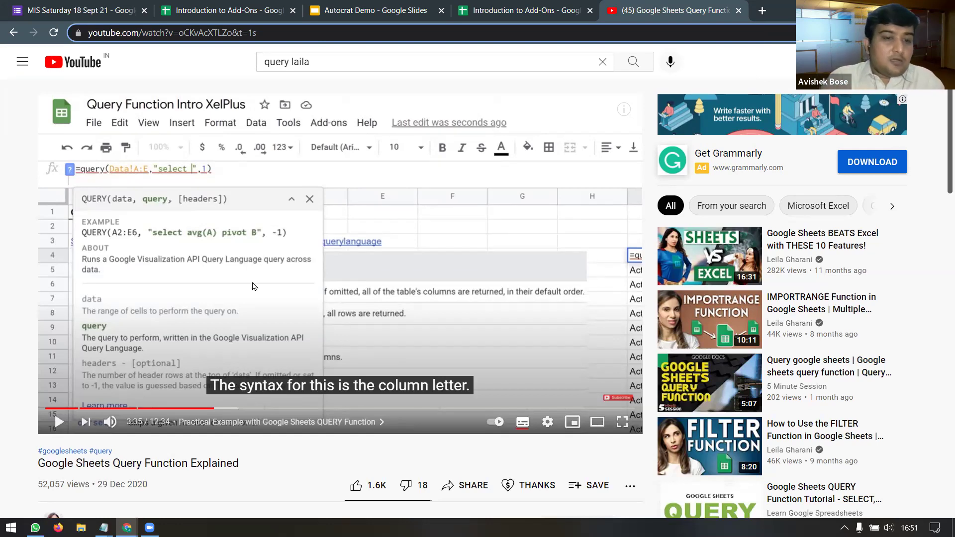
Step: Skim ahead from 5:17 past the error, aggregation, and formatting parts to 11:25
click(295, 408)
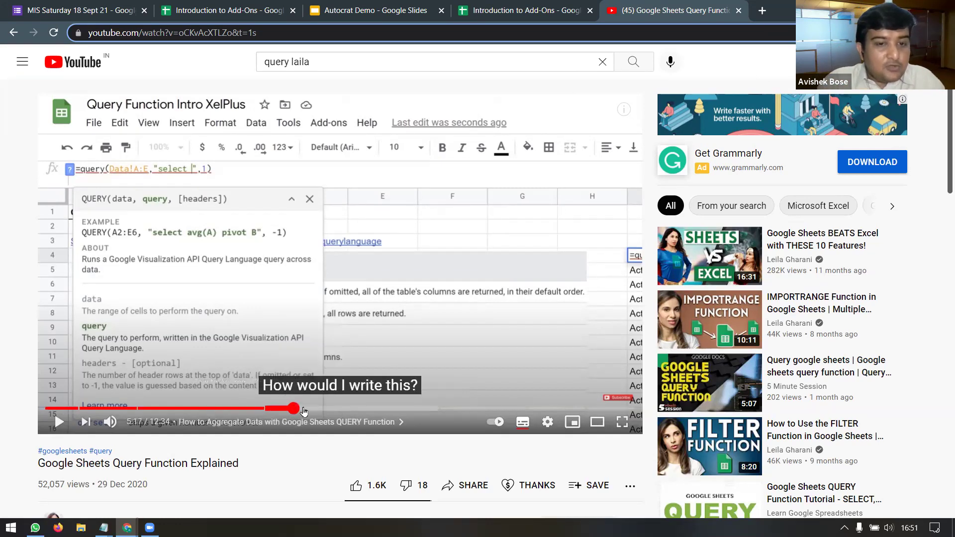
click(334, 409)
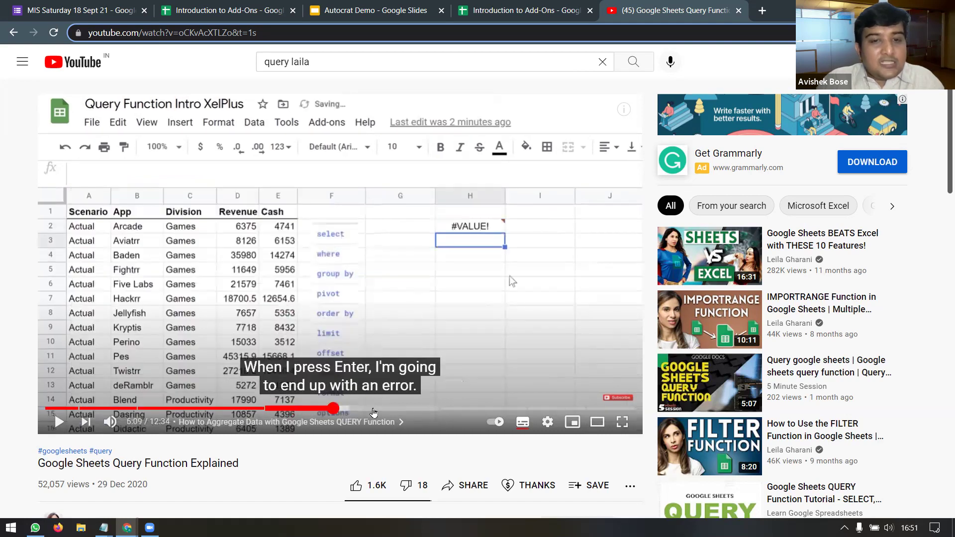
click(372, 410)
click(412, 410)
click(474, 409)
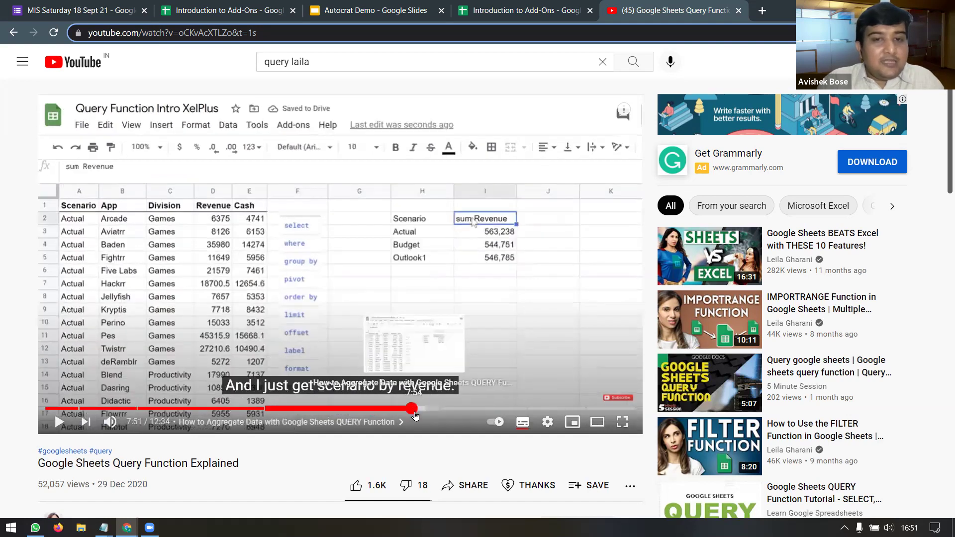
click(499, 409)
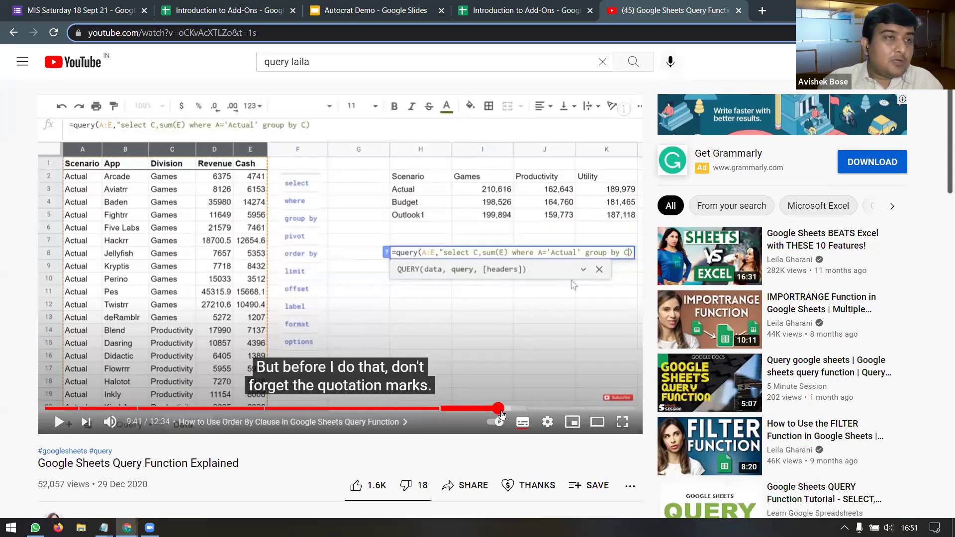
click(545, 410)
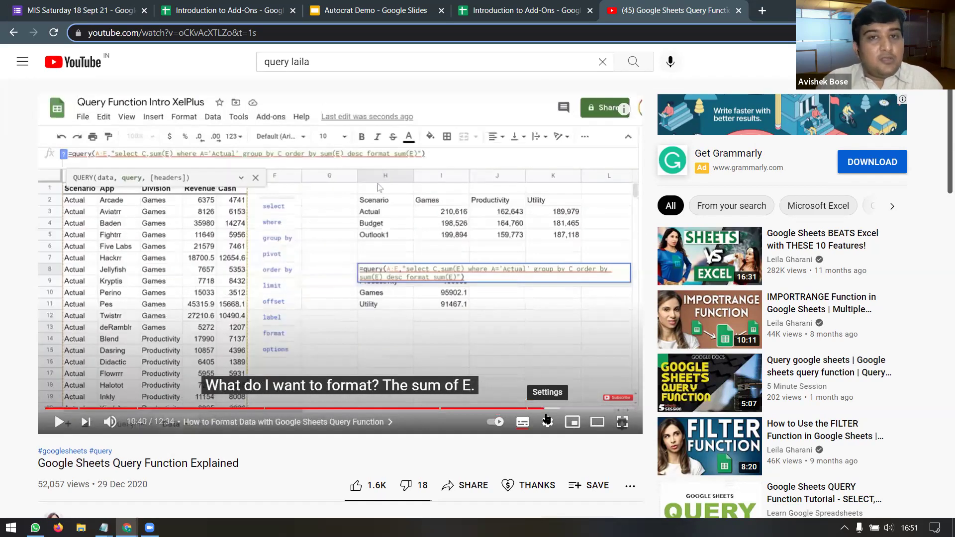
click(581, 409)
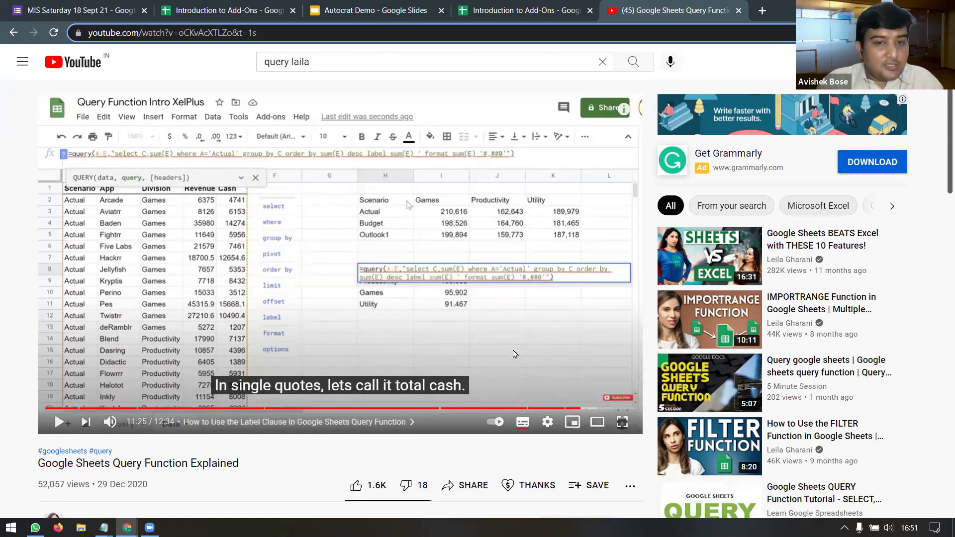